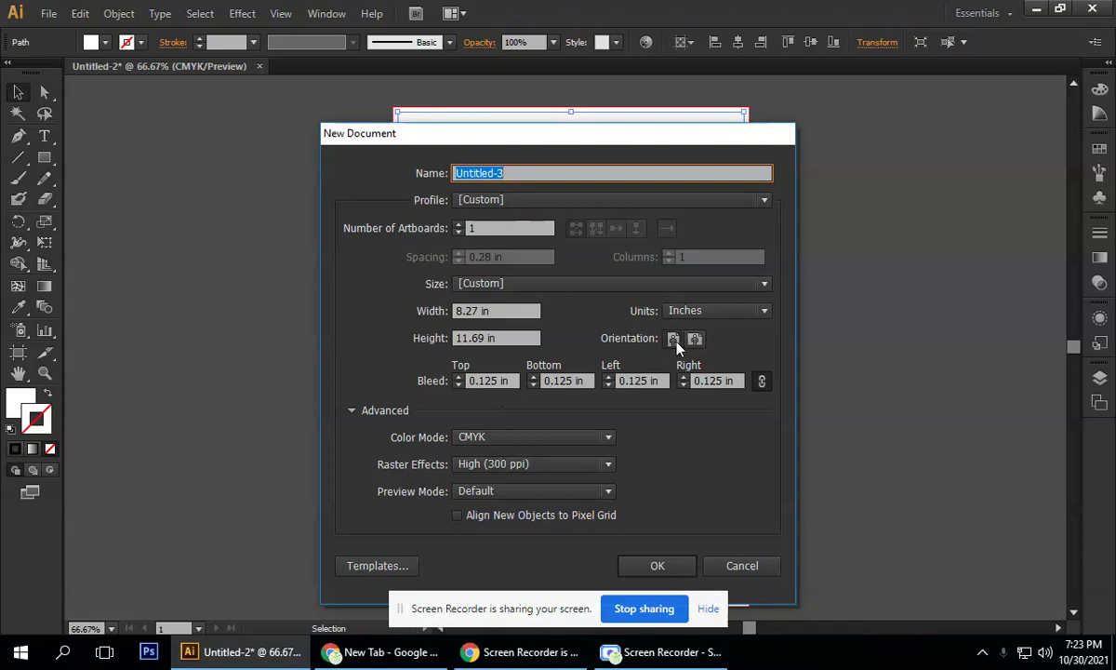
# - Create a landscape CMYK document, 11.69 × 8.27 in, with a 0.125 in bleed
pyautogui.click(697, 341)
pyautogui.click(661, 563)
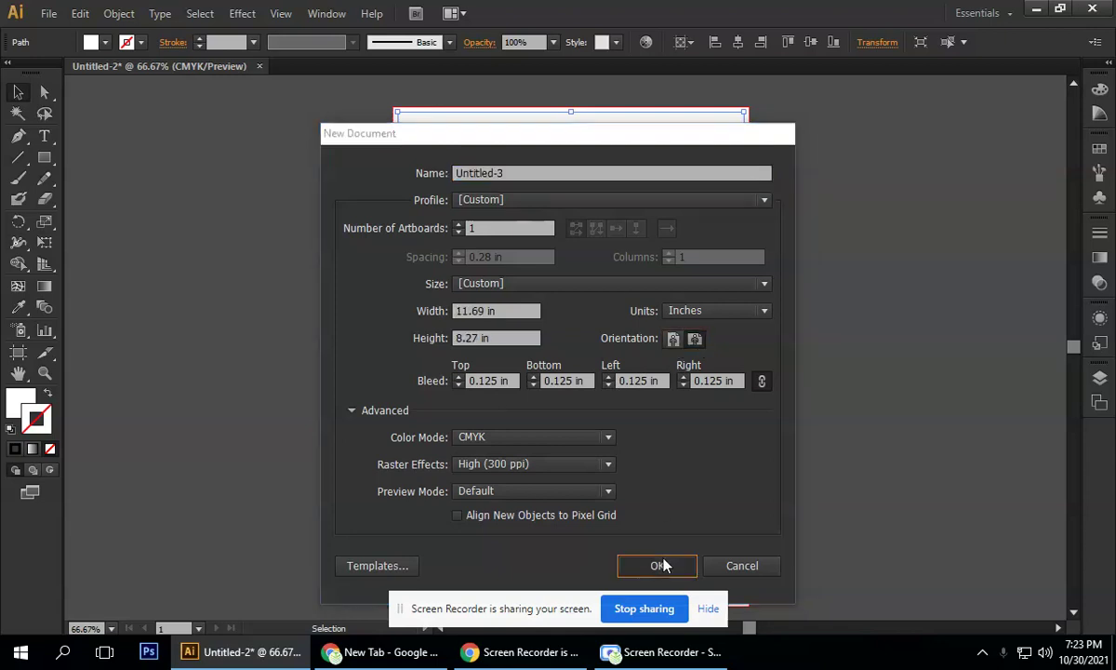
# - Create another document in portrait orientation, 8.27 × 11.69 in, CMYK at 300 ppi with a 0.125 in bleed
pyautogui.click(47, 13)
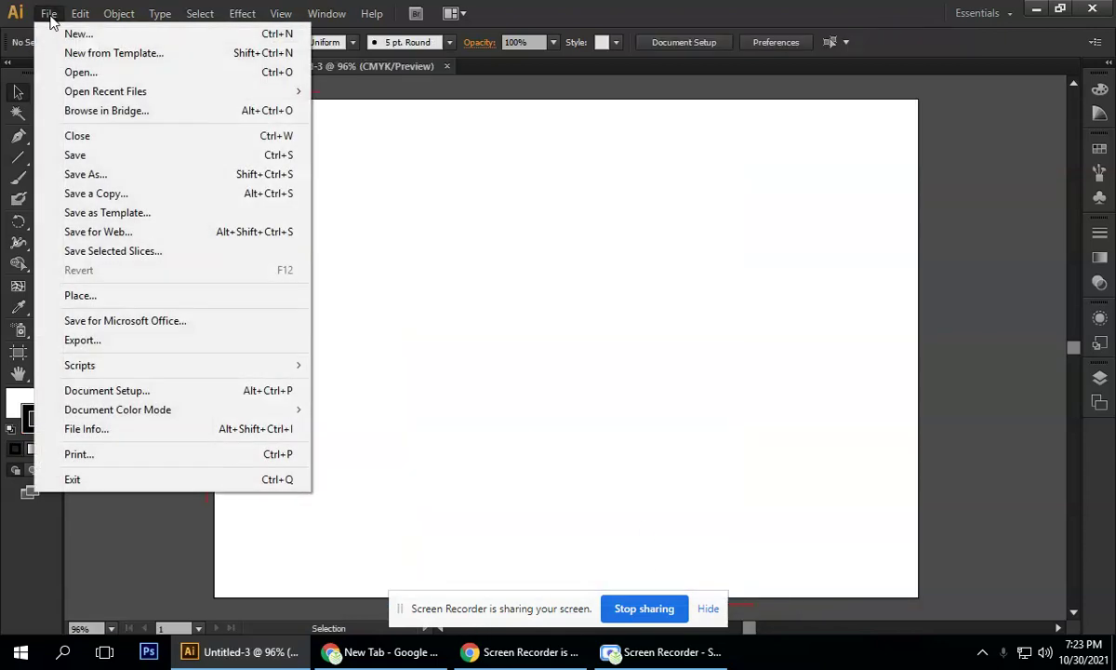
pyautogui.click(67, 37)
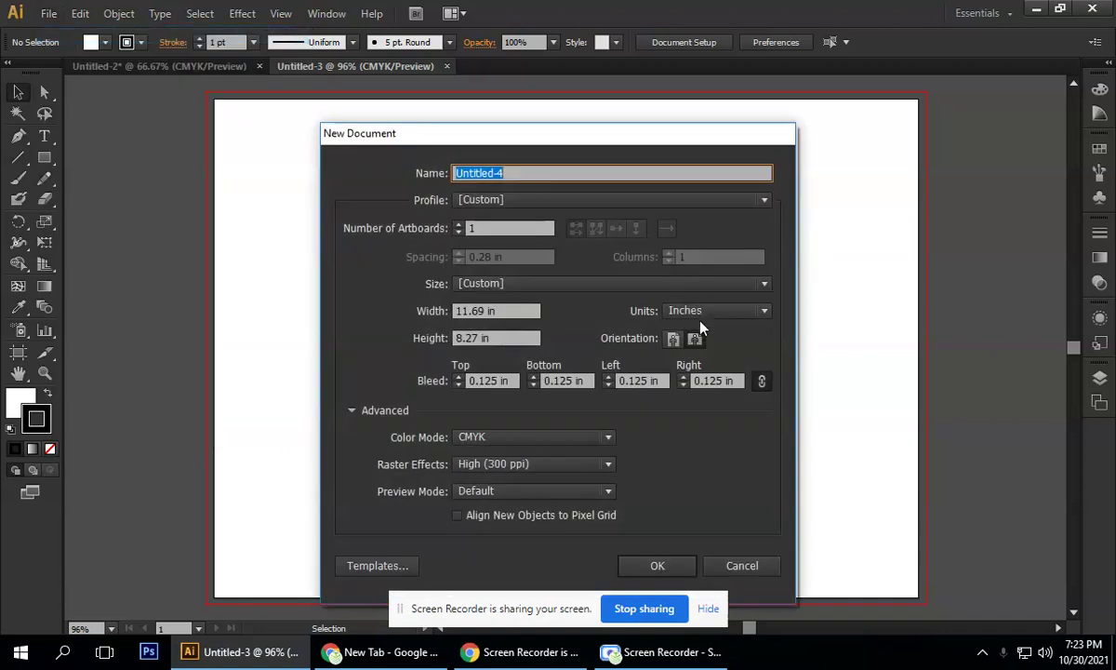
pyautogui.click(675, 340)
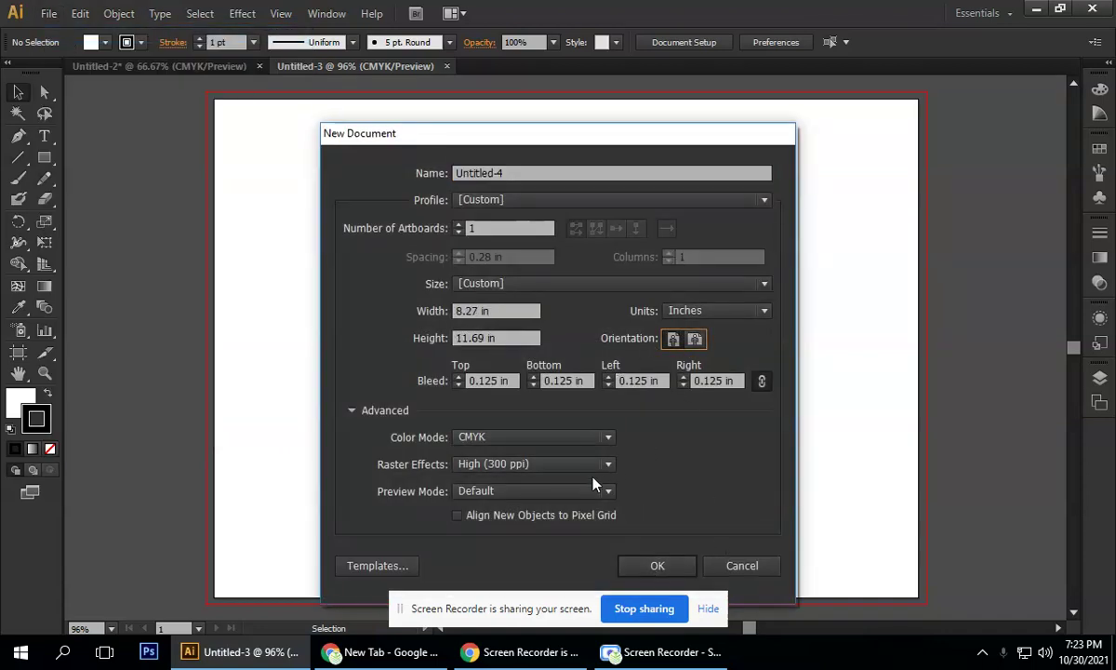
pyautogui.click(658, 570)
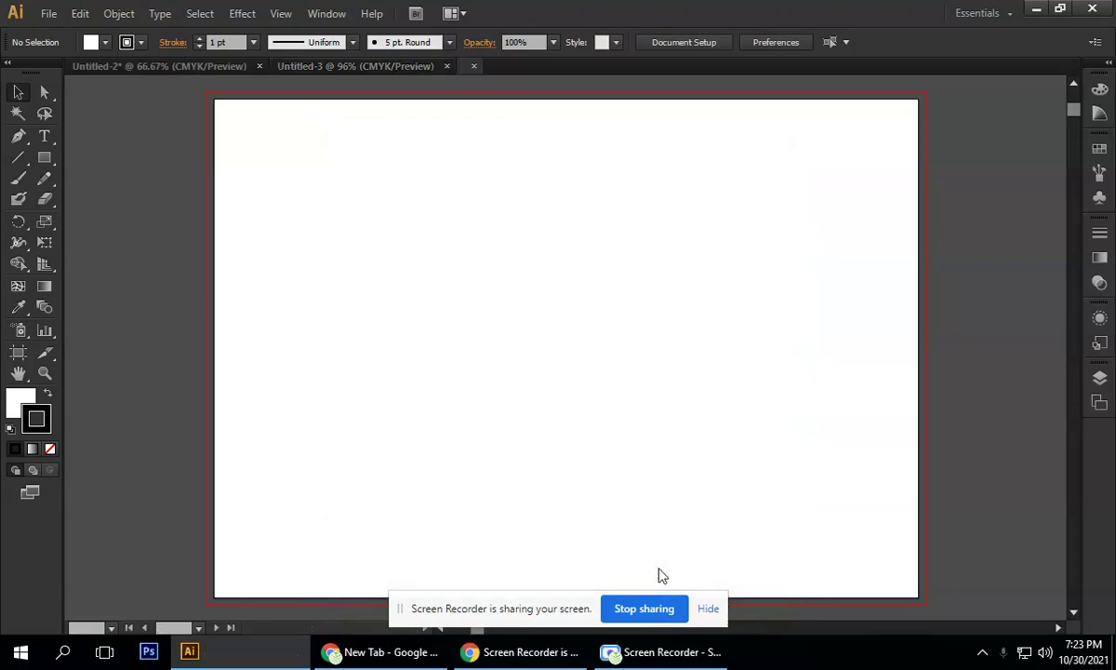
pyautogui.click(708, 610)
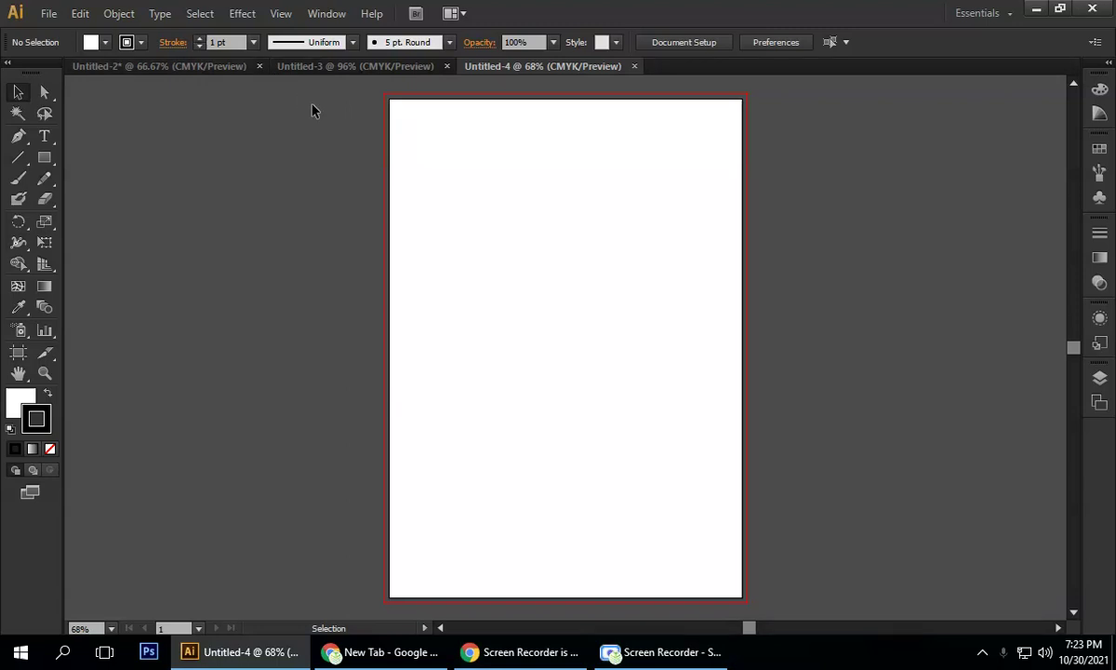
# - Create a rectangle with the exact artboard dimensions, 8.27 in wide and 11.69 in high
pyautogui.click(52, 152)
pyautogui.click(95, 149)
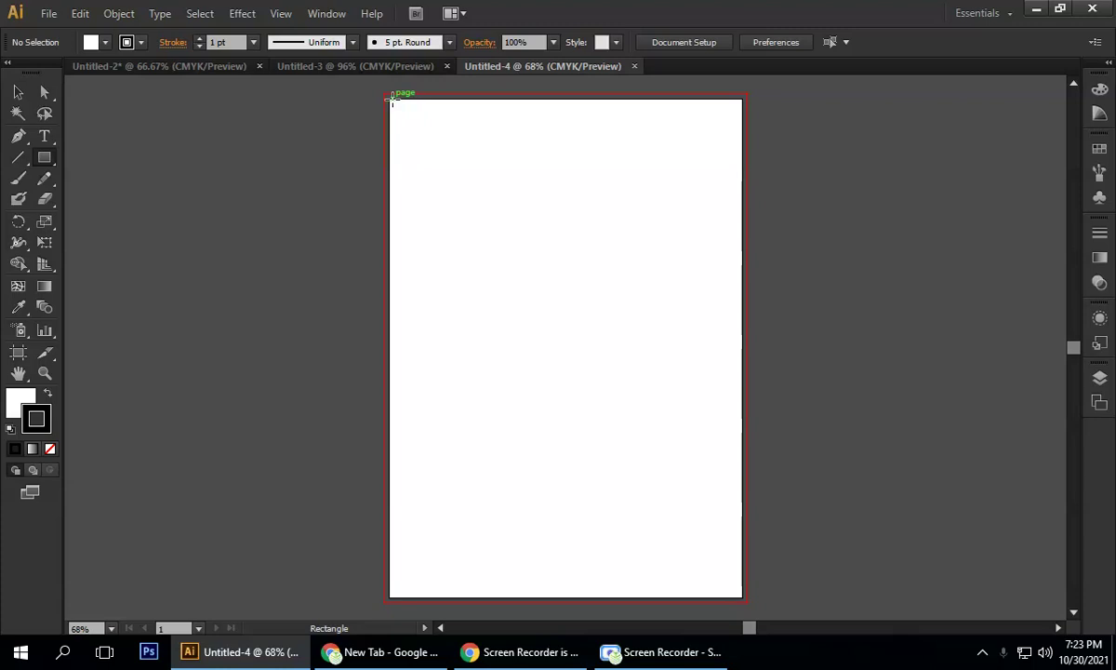
pyautogui.moveTo(391, 98); pyautogui.dragTo(540, 225)
pyautogui.hotkey('ctrl', 'z')
pyautogui.click(236, 269)
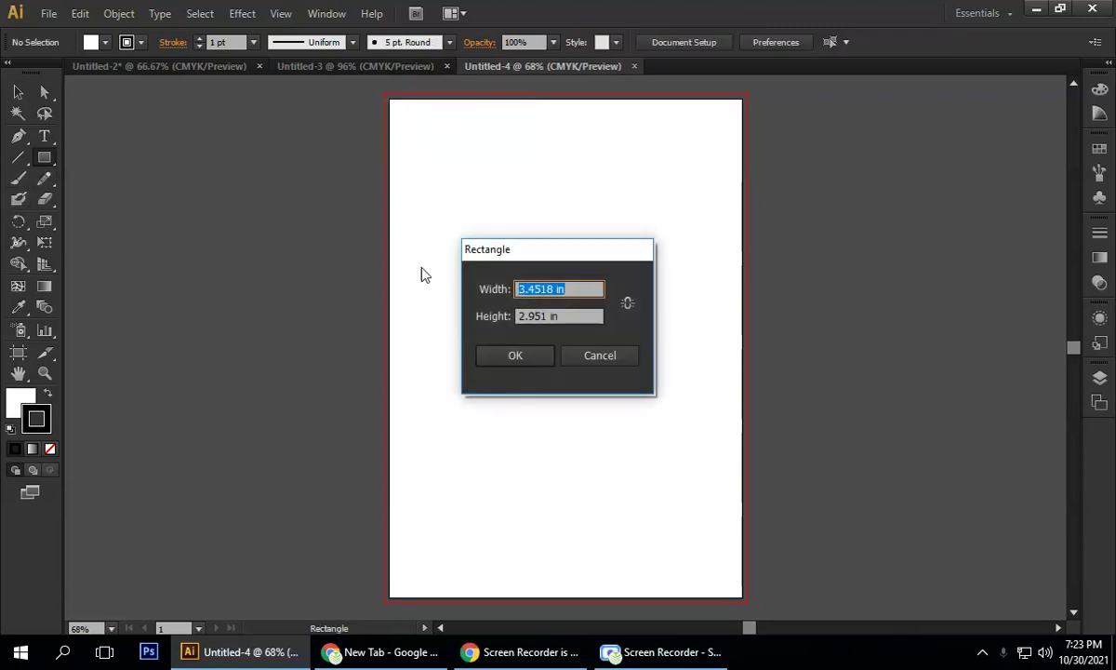
pyautogui.press('BackSpace')
pyautogui.write('8.27')
pyautogui.press('Tab')
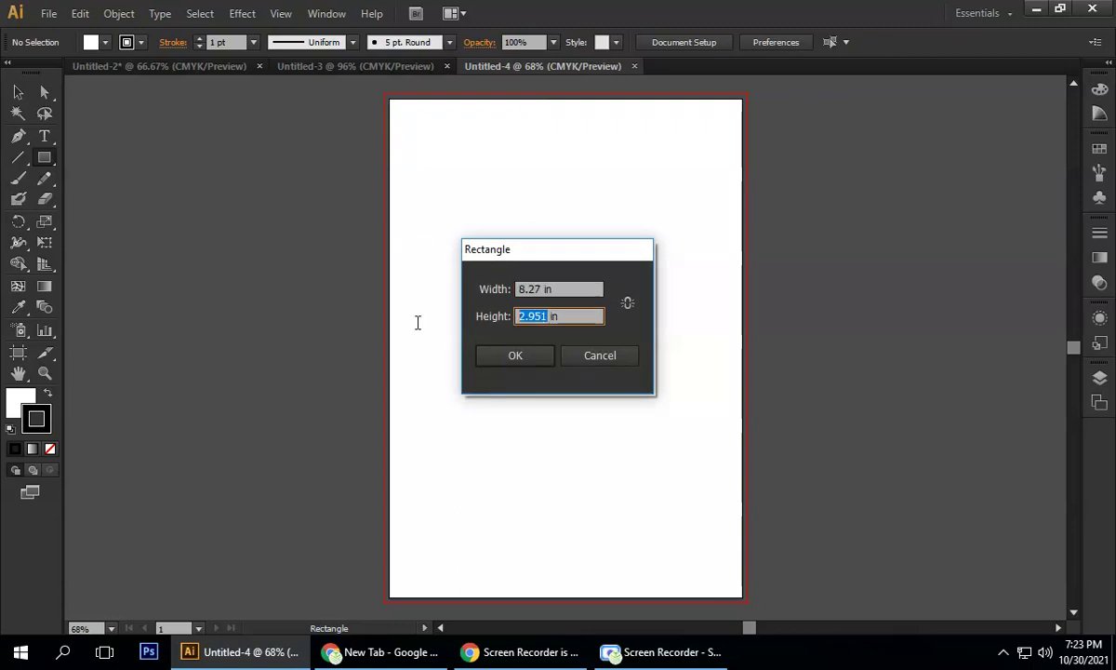
pyautogui.write('11')
pyautogui.click(515, 354)
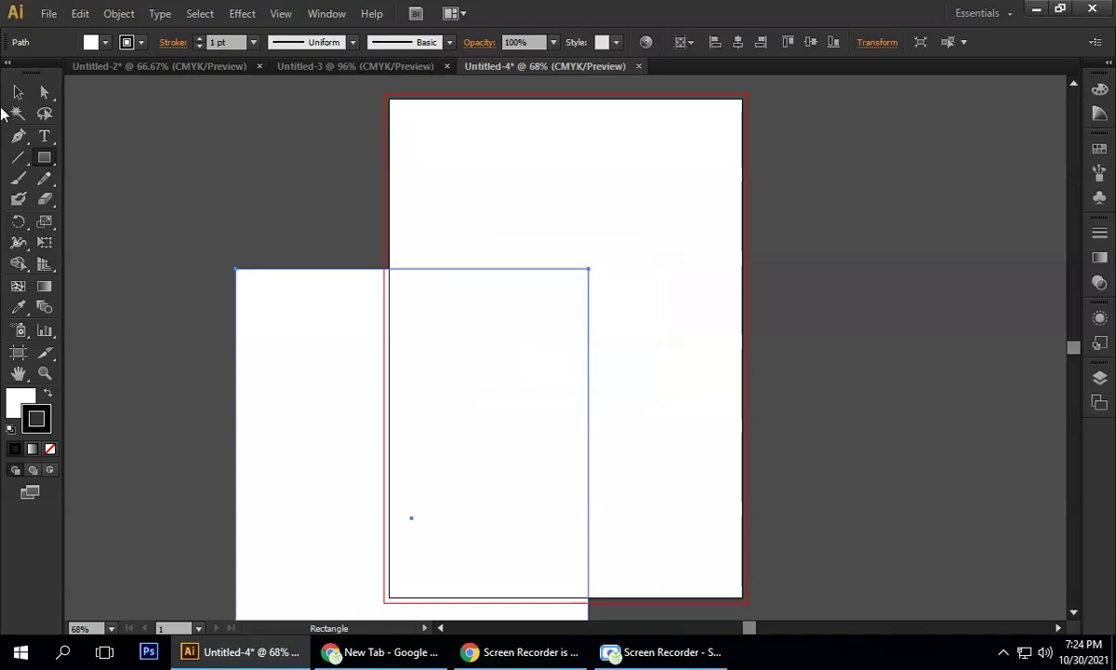
# - Remove the rectangle's stroke and center it horizontally and vertically on the artboard
pyautogui.click(18, 92)
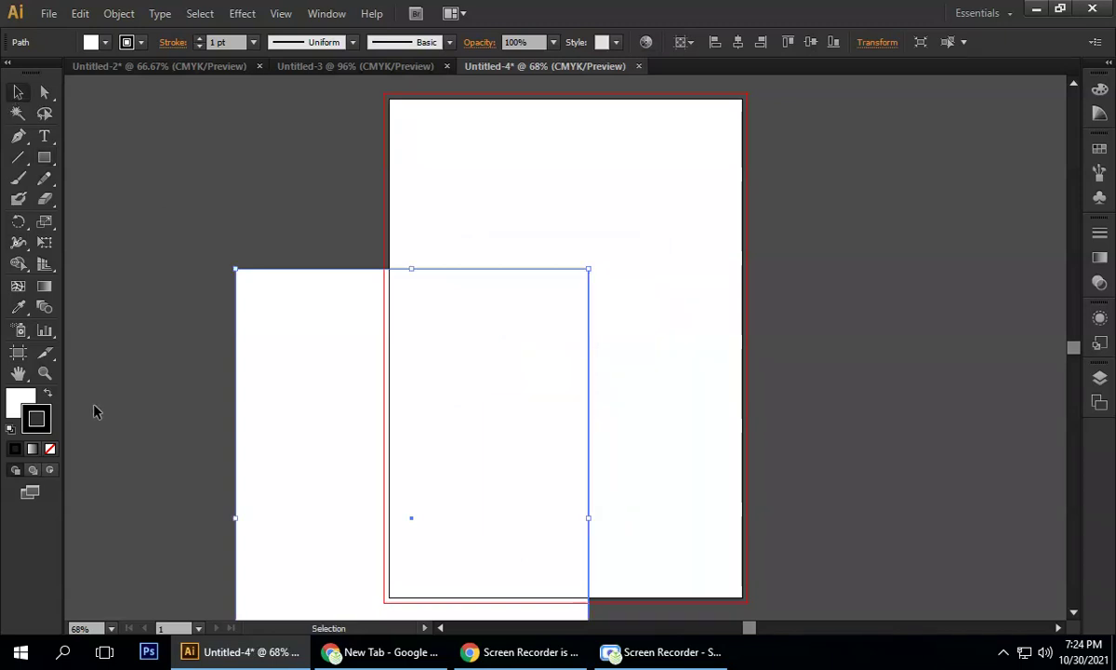
pyautogui.click(49, 450)
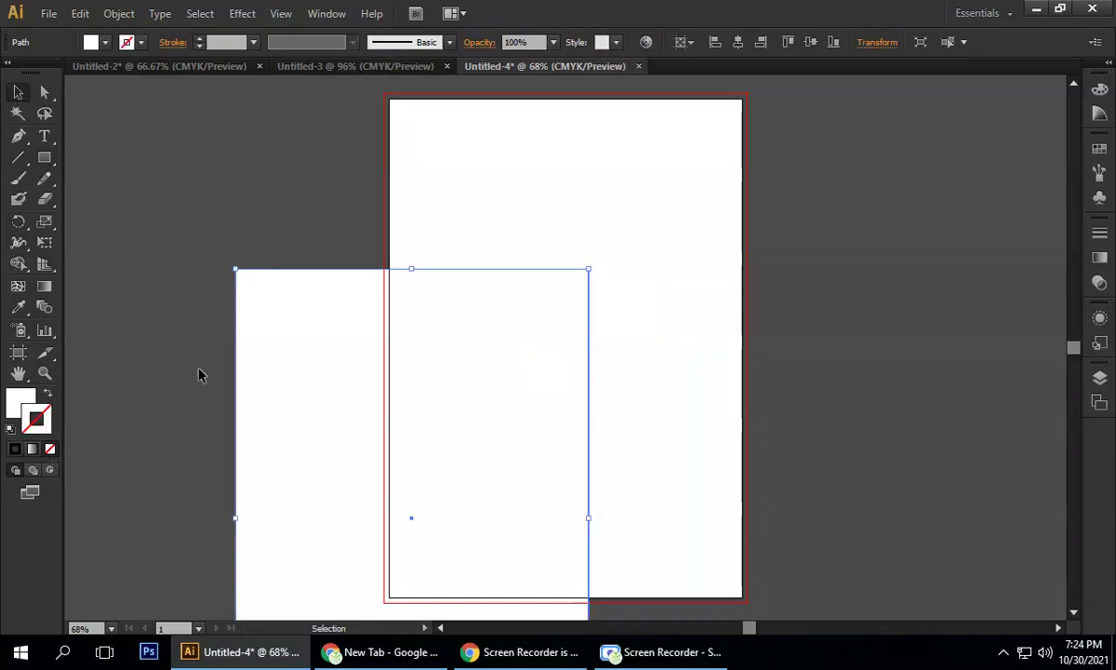
pyautogui.click(740, 43)
pyautogui.click(811, 42)
pyautogui.click(858, 330)
pyautogui.click(468, 354)
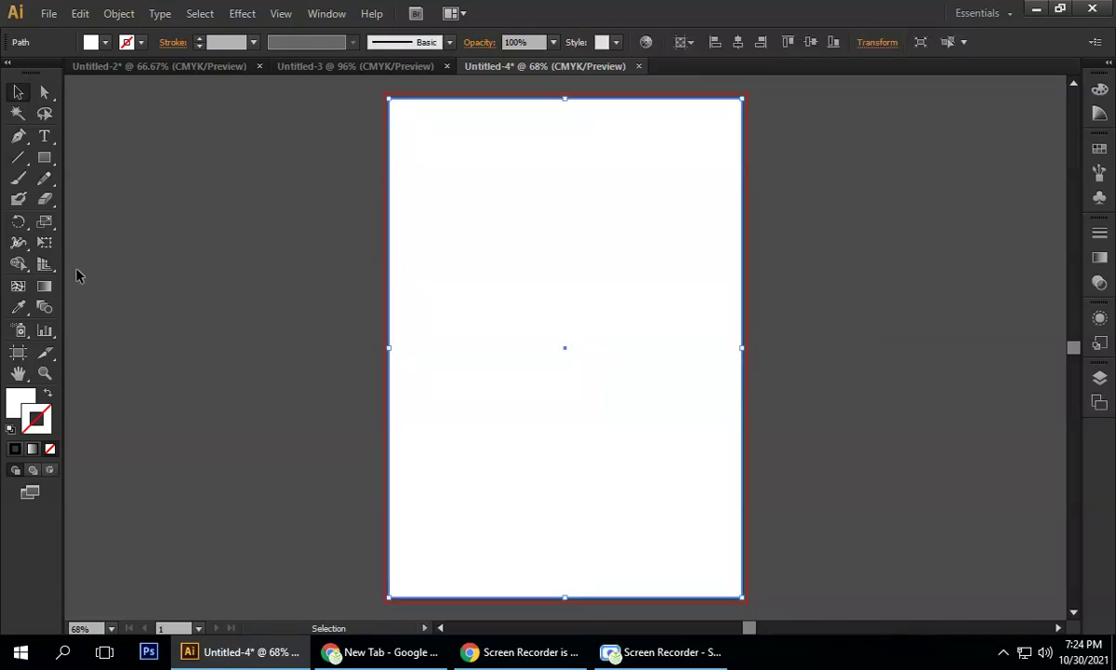
# - Offset the rectangle's path outward by 0.125 in to cover the bleed, and select the artboard-sized rectangle again
pyautogui.click(123, 15)
pyautogui.moveTo(171, 370)
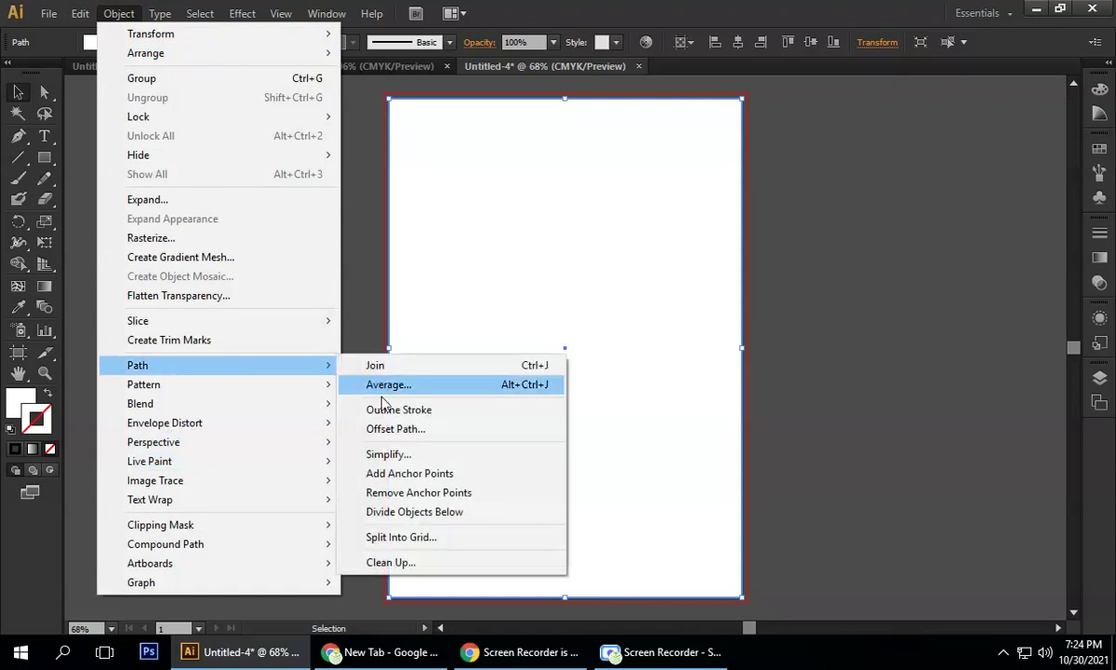
pyautogui.click(400, 428)
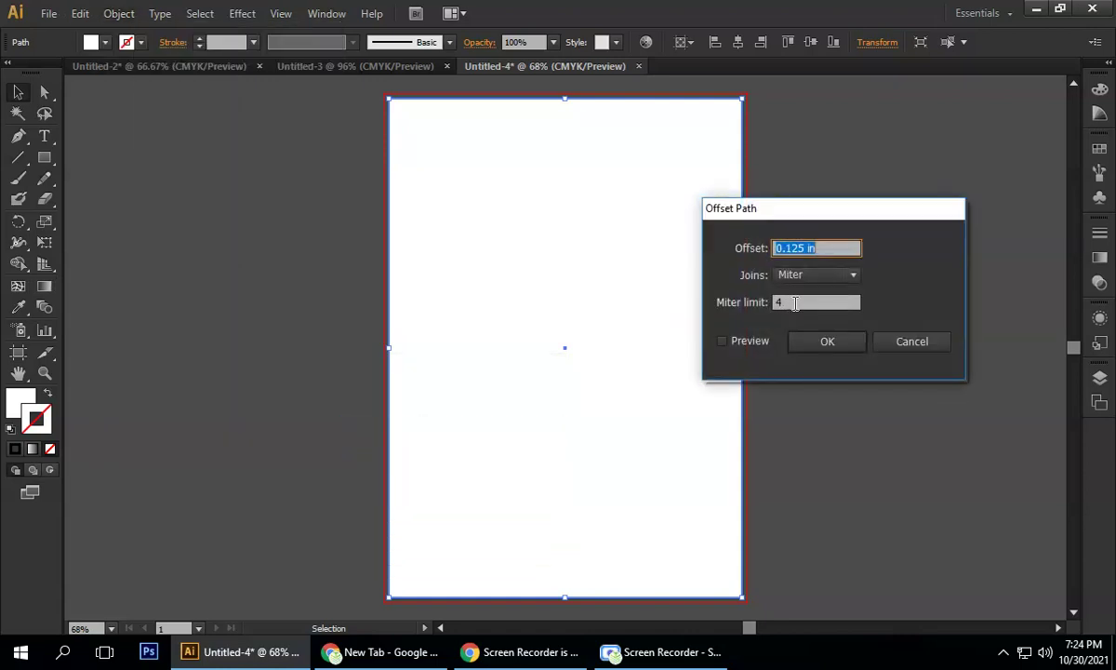
pyautogui.click(725, 342)
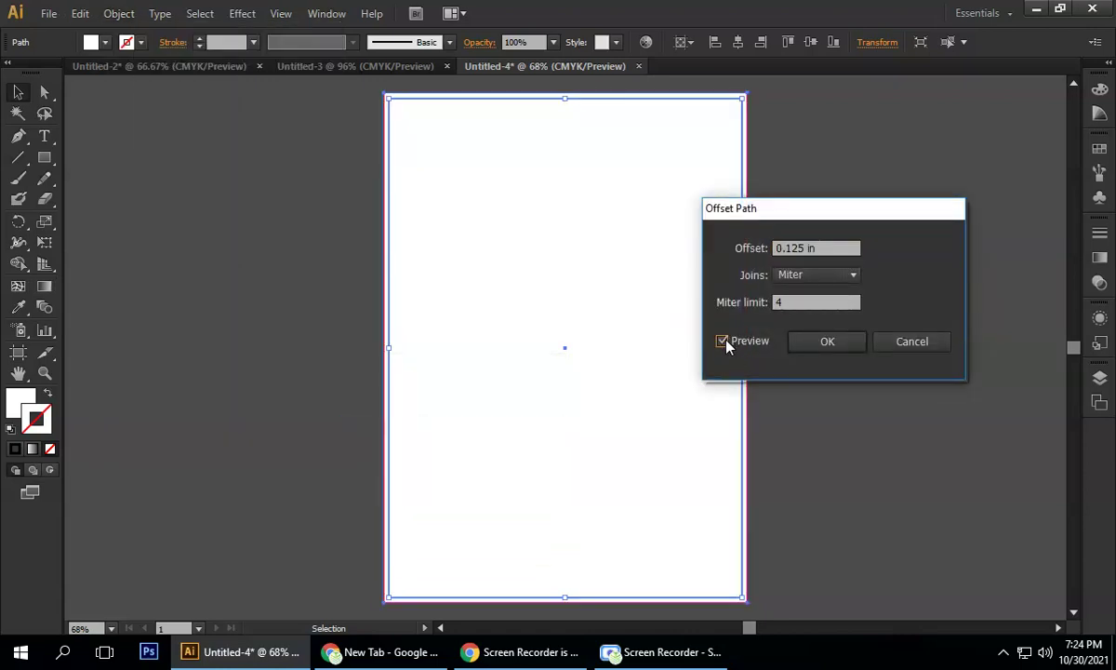
pyautogui.click(840, 346)
pyautogui.click(597, 265)
pyautogui.click(596, 266)
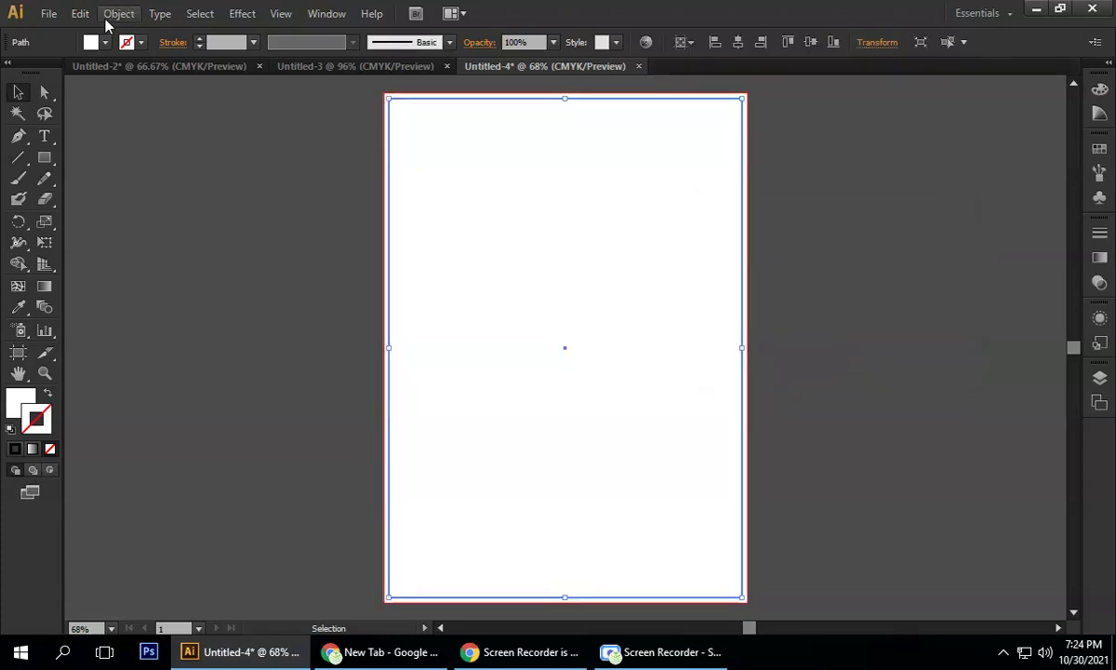
# - Start an Offset Path on the artboard-sized rectangle with an offset of -0.125 in and the preview on
pyautogui.click(110, 15)
pyautogui.moveTo(279, 372)
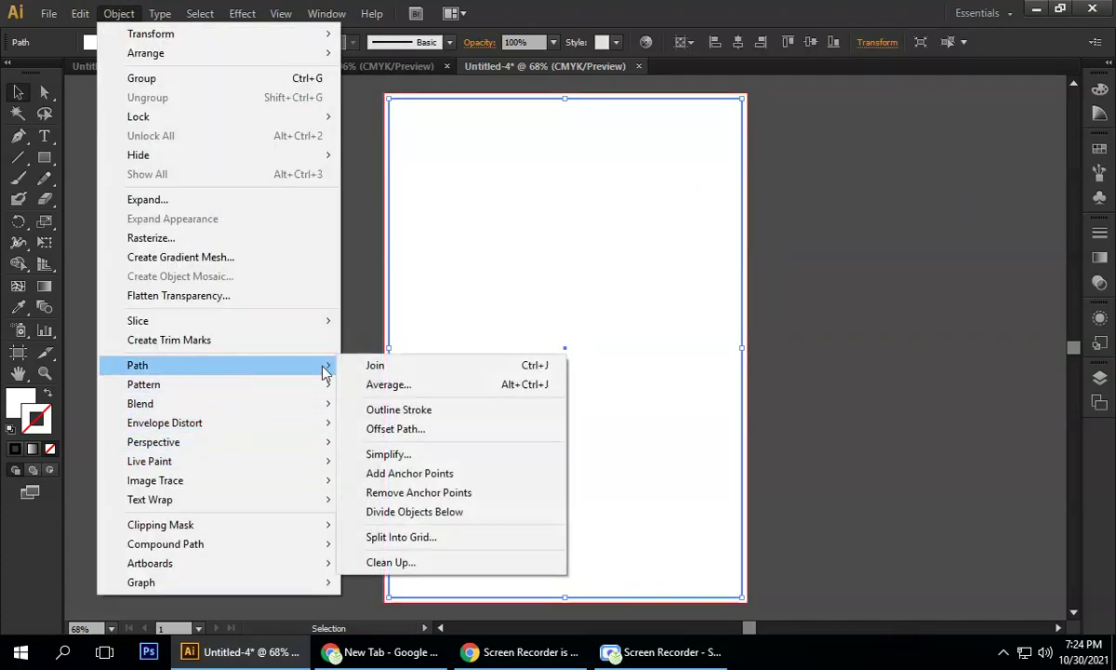
pyautogui.click(395, 429)
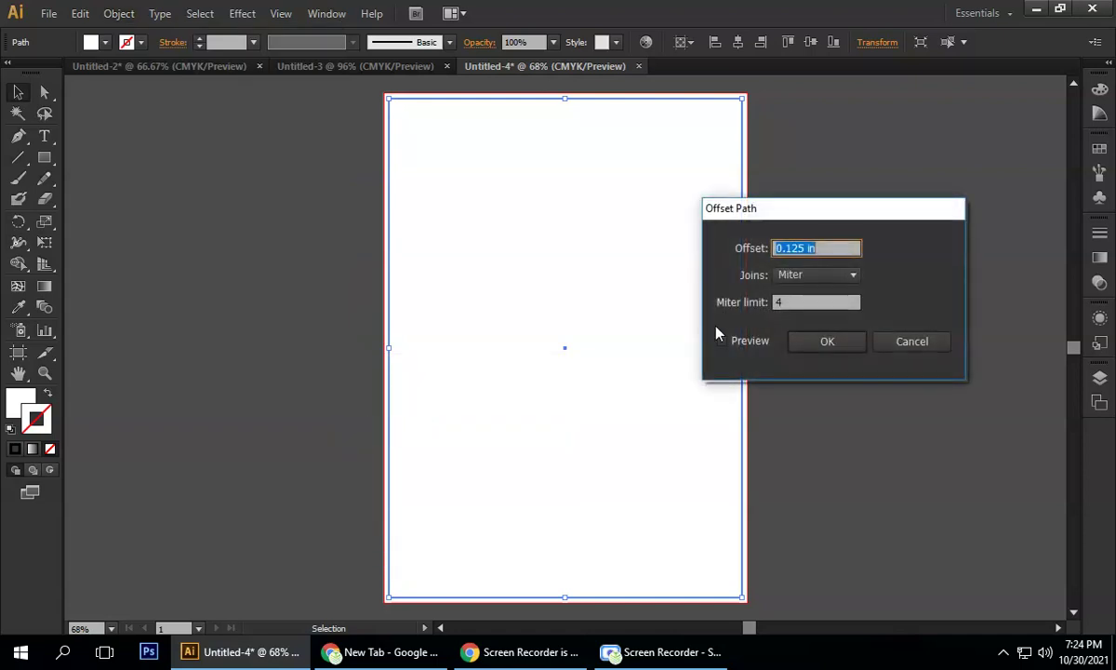
pyautogui.click(780, 247)
pyautogui.write('-')
pyautogui.click(734, 341)
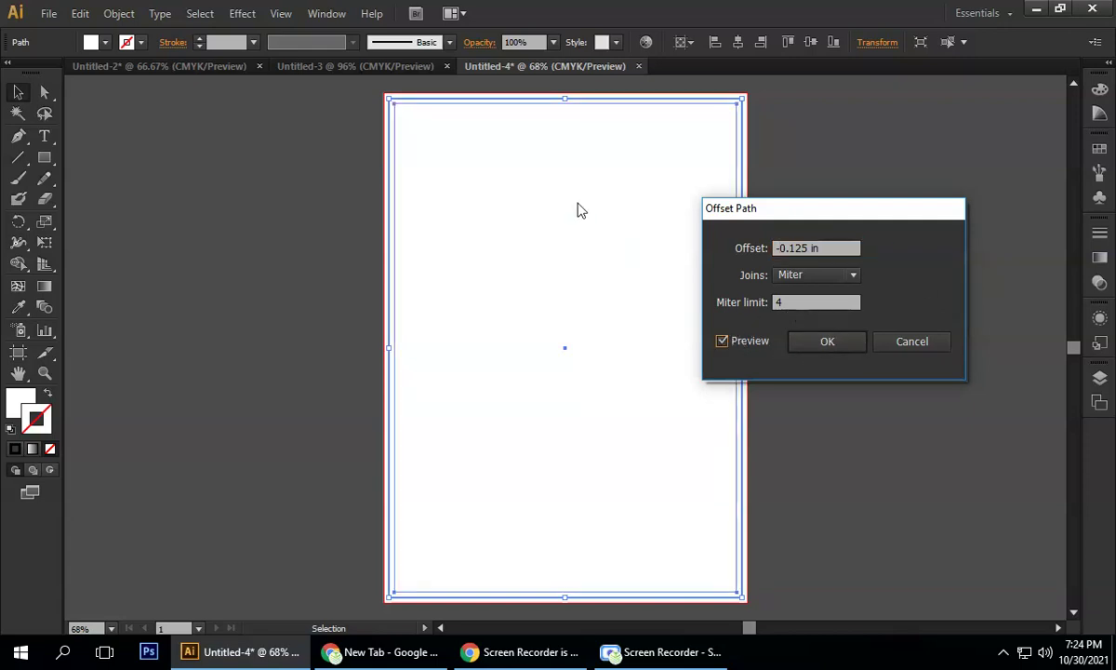
pyautogui.moveTo(781, 248); pyautogui.dragTo(773, 249)
pyautogui.press('BackSpace')
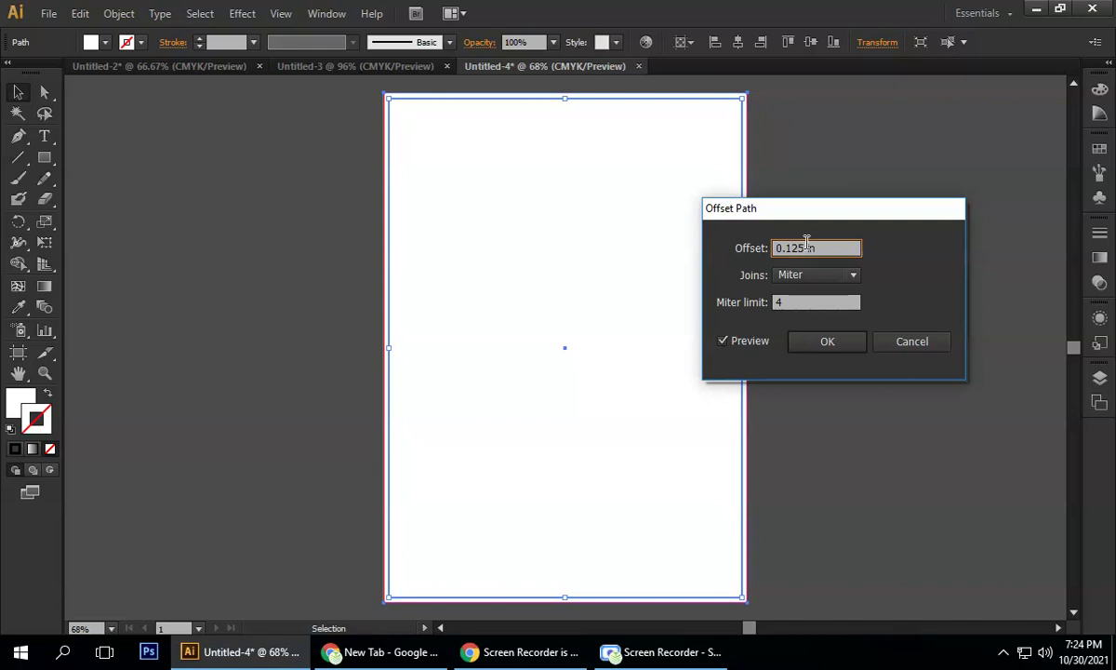
pyautogui.moveTo(800, 246); pyautogui.dragTo(756, 240)
pyautogui.write('0.5')
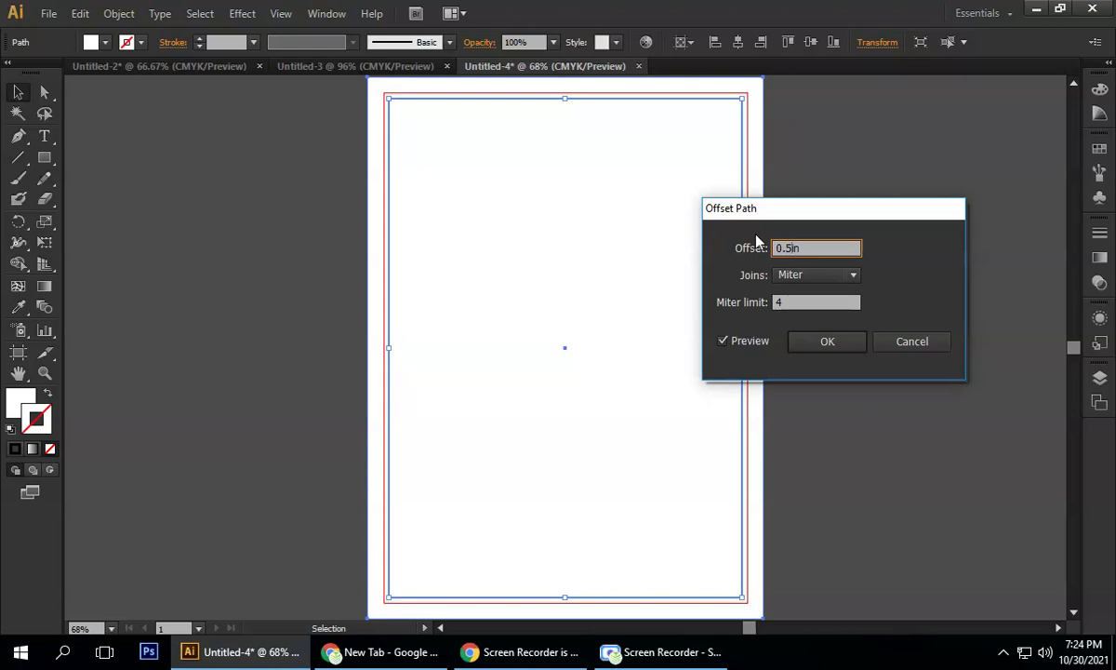
pyautogui.hotkey('ctrl', 'z')
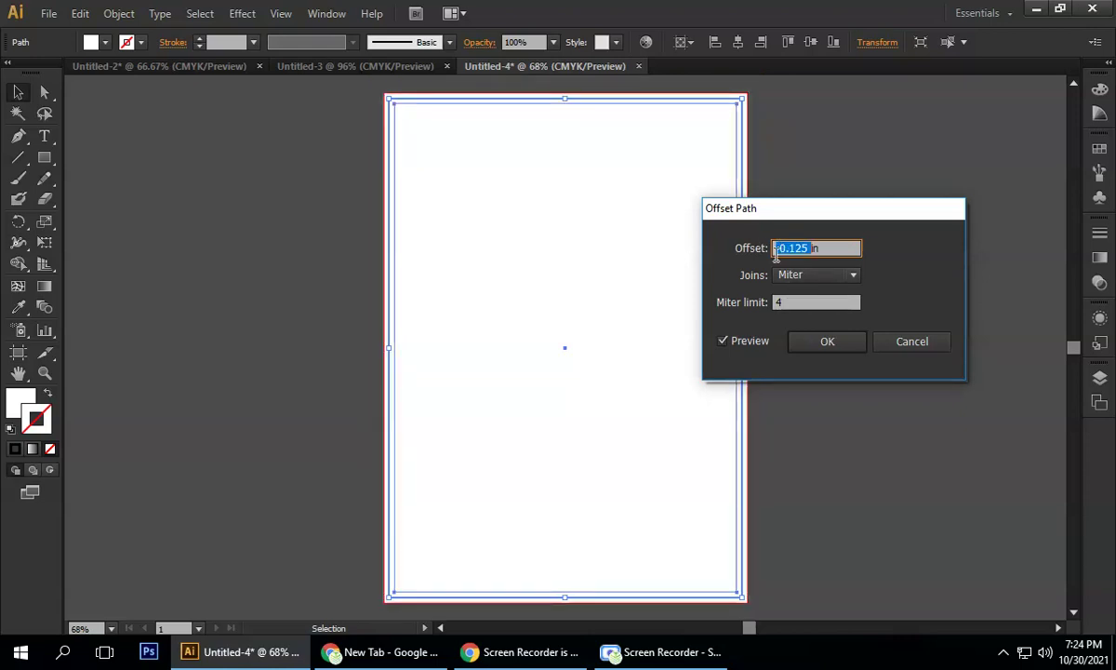
# - Set the path offset to -0.5 in and apply it to create an inner margin rectangle
pyautogui.click(781, 247)
pyautogui.click(724, 342)
pyautogui.click(724, 341)
pyautogui.moveTo(808, 246); pyautogui.dragTo(799, 247)
pyautogui.doubleClick(802, 248)
pyautogui.write('5')
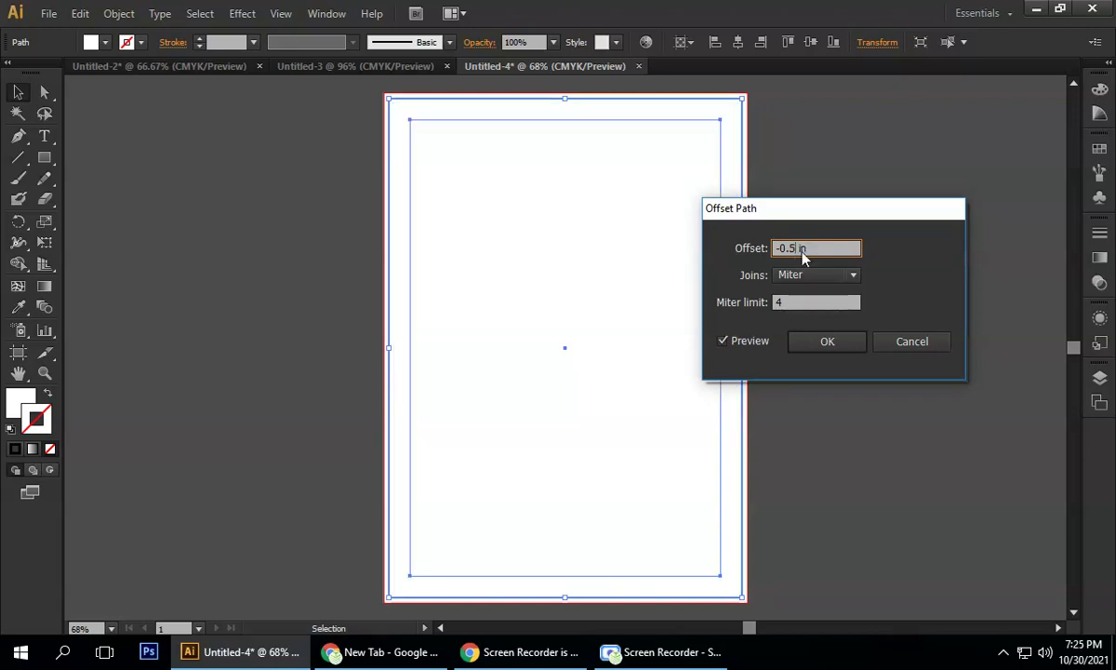
pyautogui.click(827, 341)
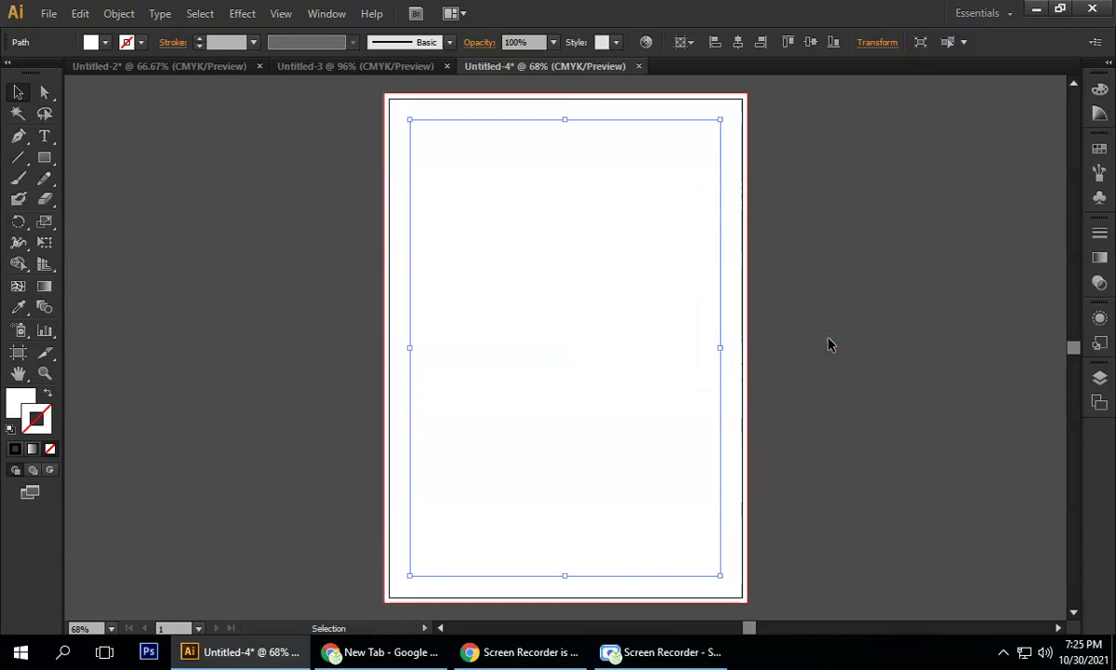
# - Convert the inner margin rectangle into guides and deselect it
pyautogui.click(830, 344)
pyautogui.click(658, 131)
pyautogui.rightClick(661, 132)
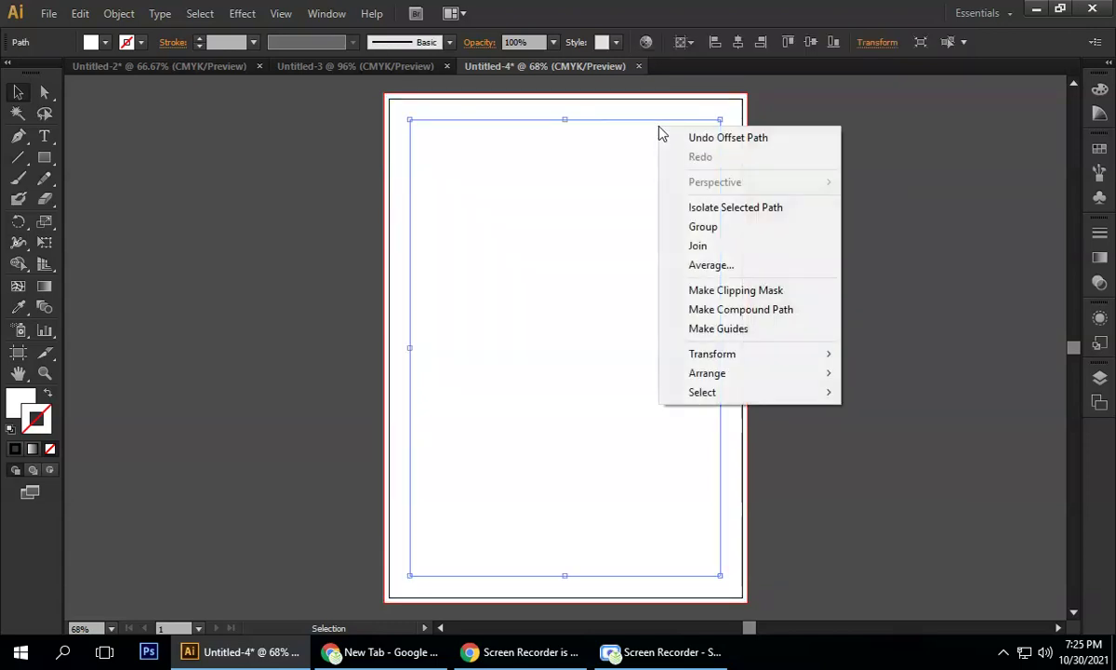
pyautogui.click(771, 331)
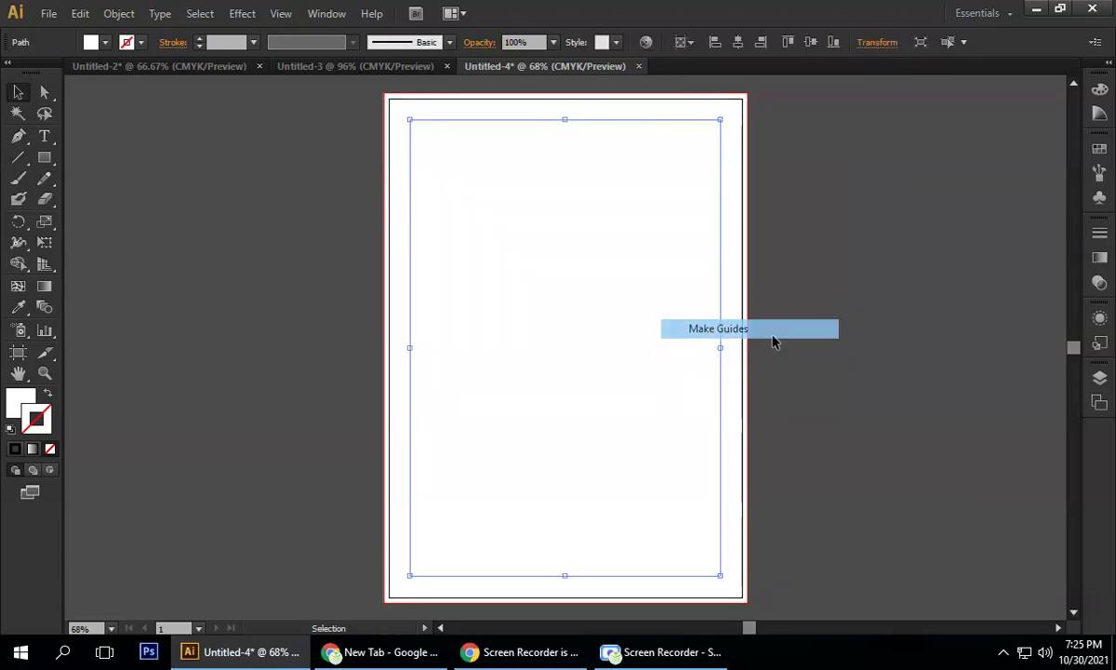
pyautogui.click(632, 121)
pyautogui.press('a')
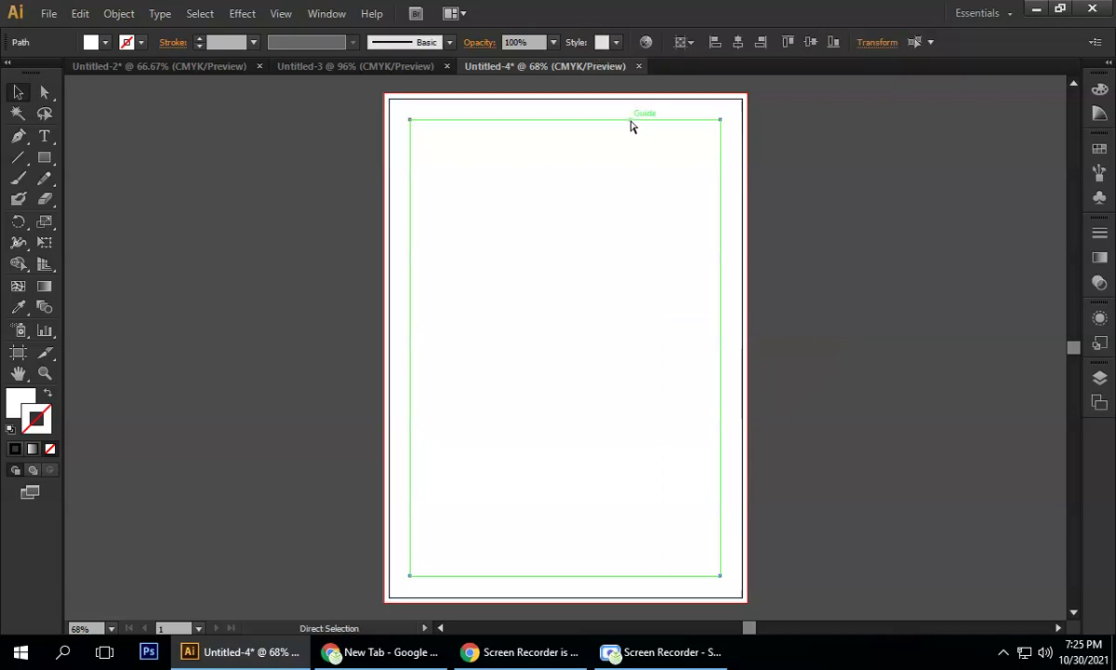
pyautogui.click(632, 126)
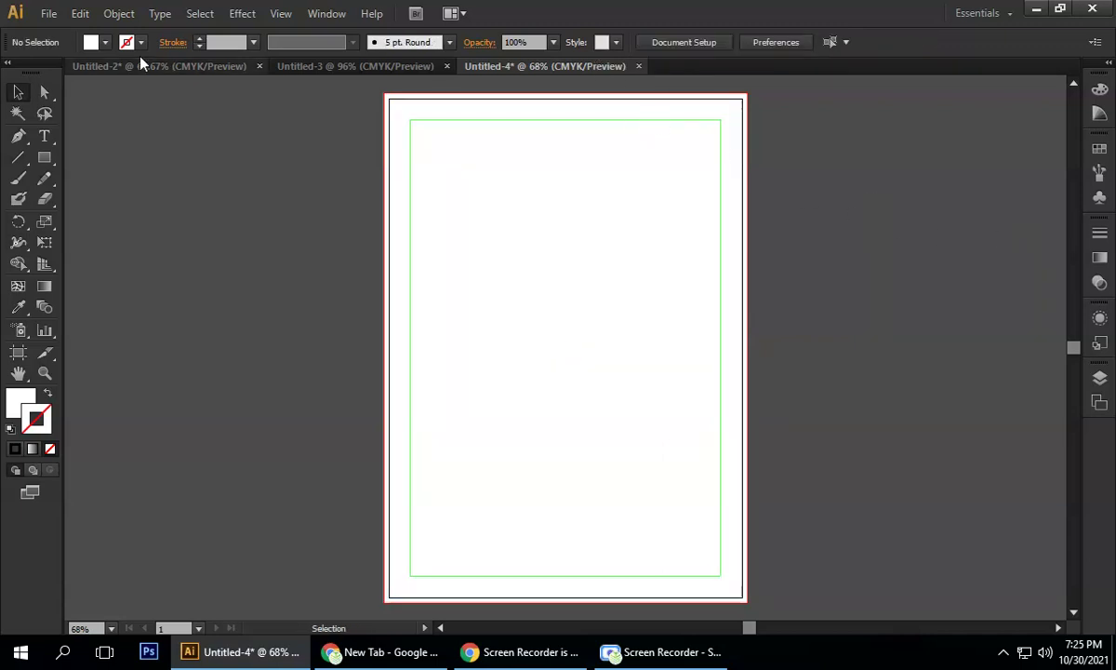
# - Place the Image+Preview.jpg file from the Desktop into the document
pyautogui.click(51, 17)
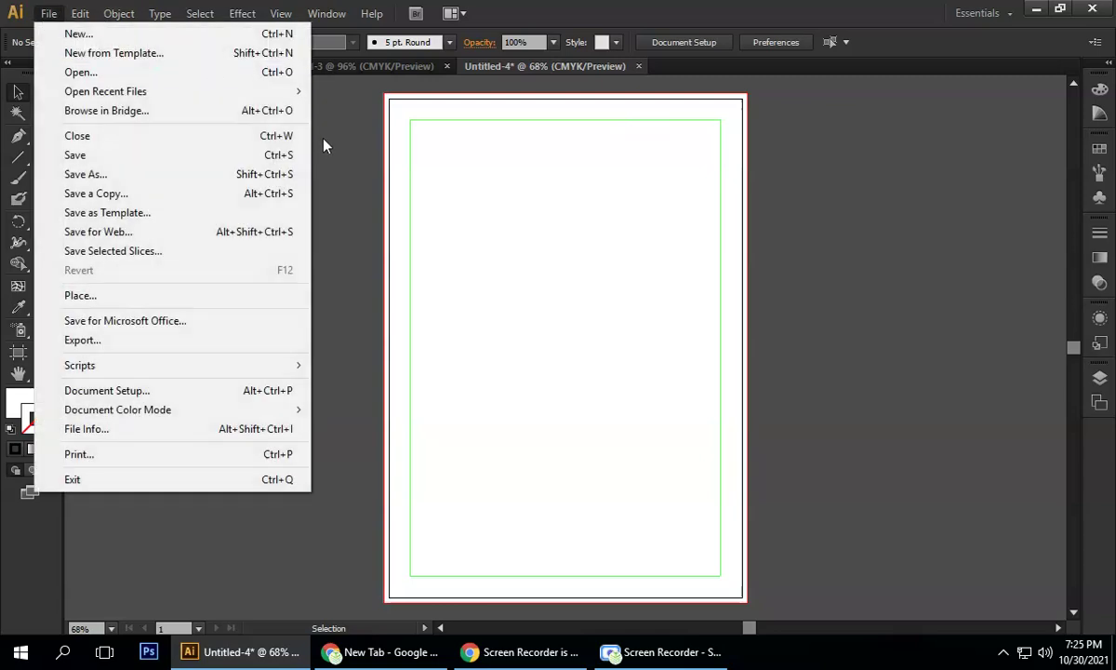
pyautogui.click(113, 296)
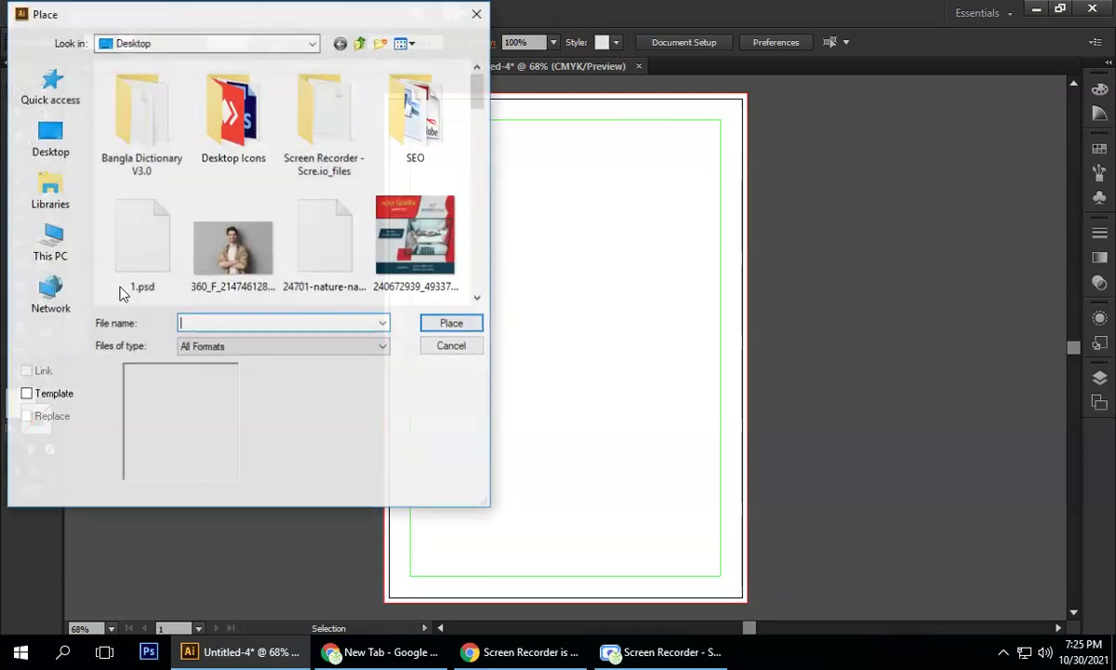
pyautogui.click(61, 152)
pyautogui.scroll(-6, 386, 260)
pyautogui.scroll(-10, 321, 212)
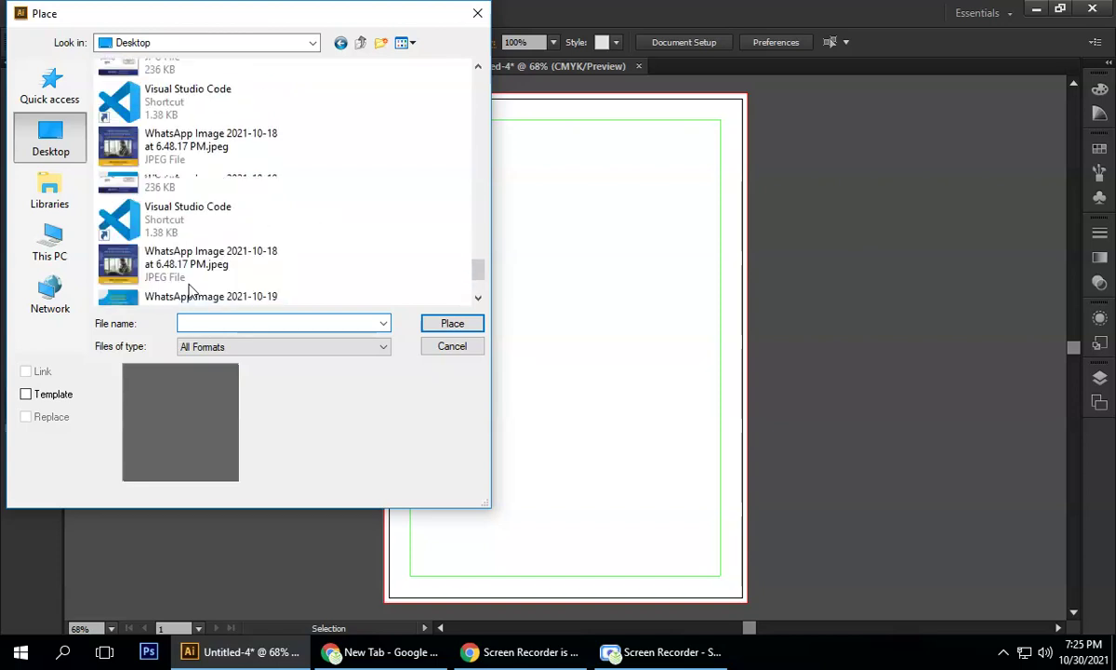
pyautogui.scroll(3, 189, 291)
pyautogui.scroll(-3, 182, 247)
pyautogui.scroll(5, 184, 245)
pyautogui.scroll(6, 185, 243)
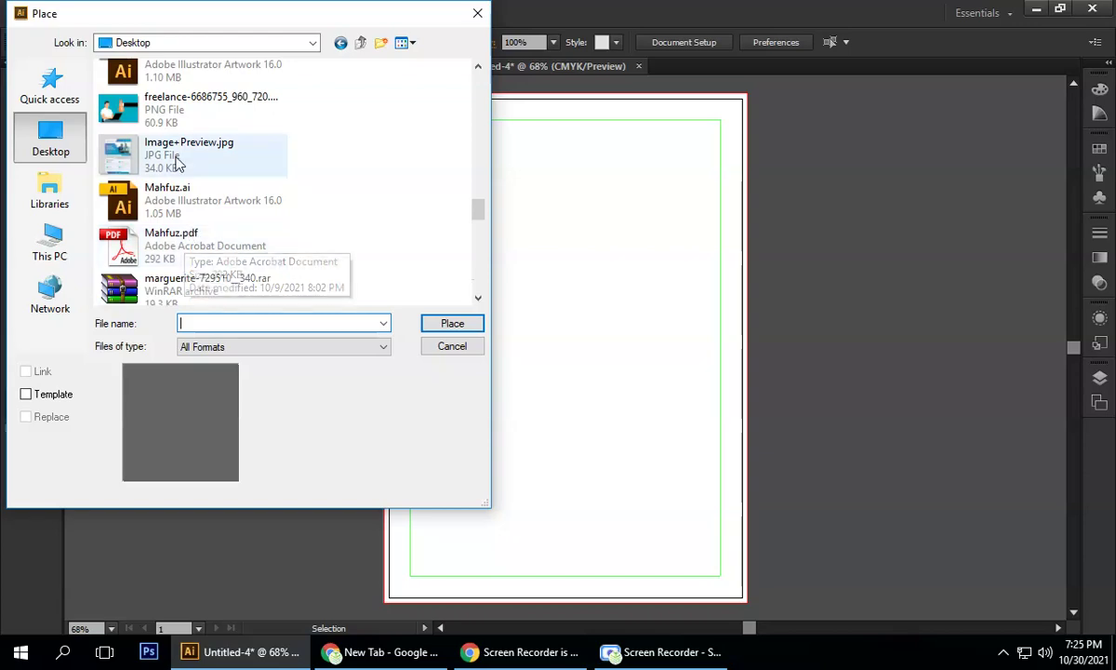
pyautogui.click(179, 167)
pyautogui.click(465, 325)
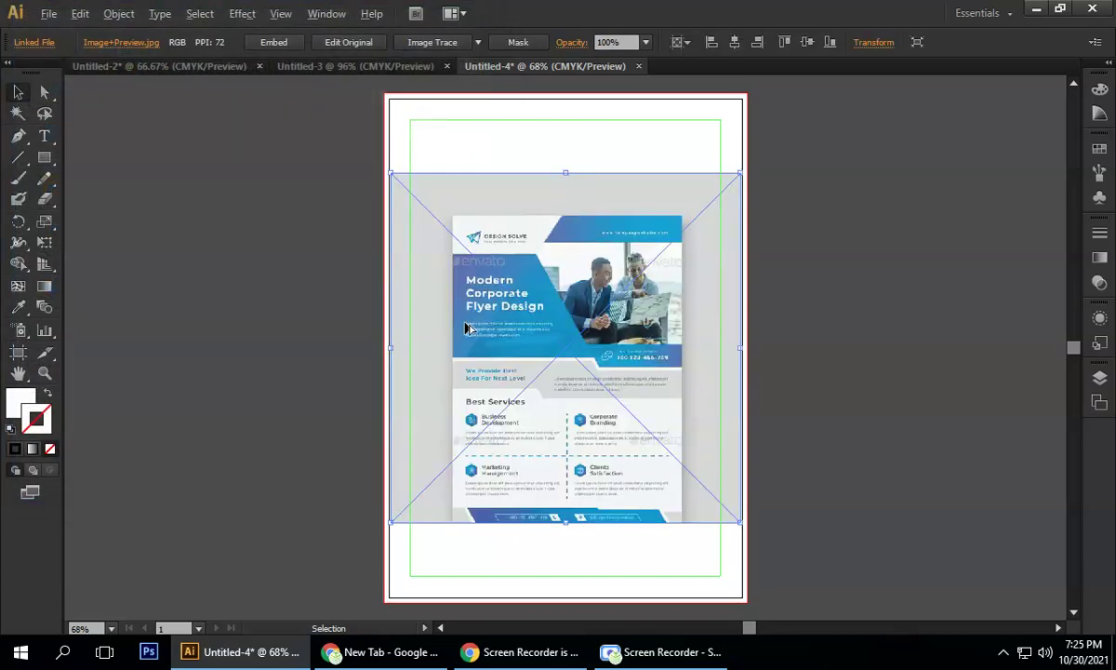
# - Move the placed flyer image off the artboard onto the empty canvas beside its right edge
pyautogui.scroll(-1, 468, 327)
pyautogui.scroll(1, 488, 327)
pyautogui.moveTo(555, 331); pyautogui.dragTo(829, 315)
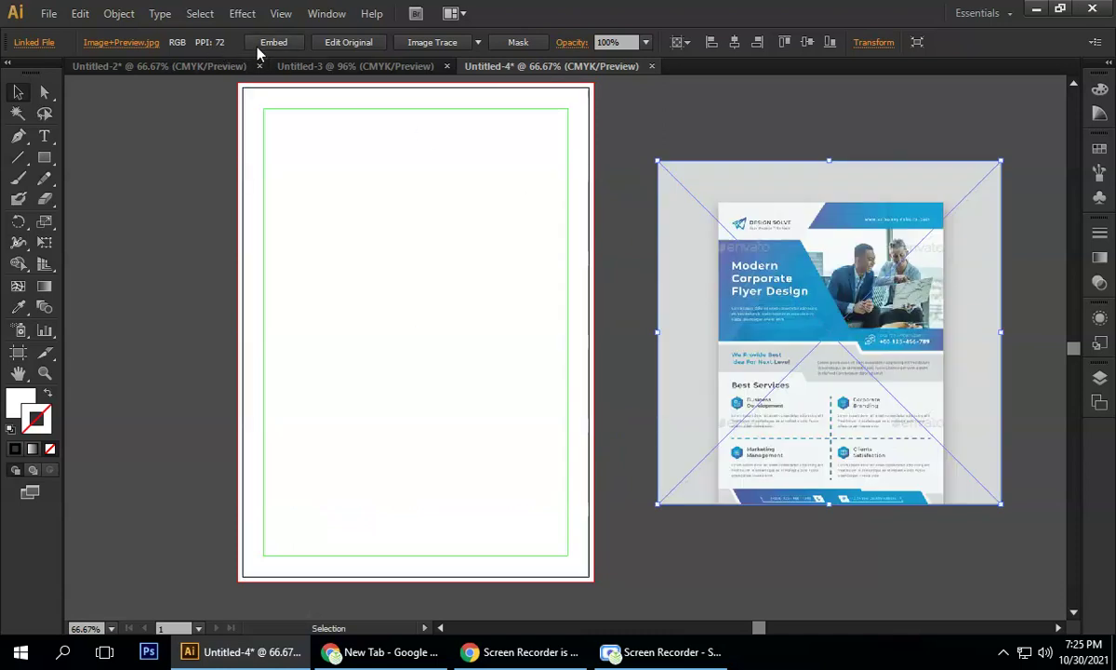
# - Embed the placed flyer reference image in the document and deselect it
pyautogui.click(272, 42)
pyautogui.click(155, 249)
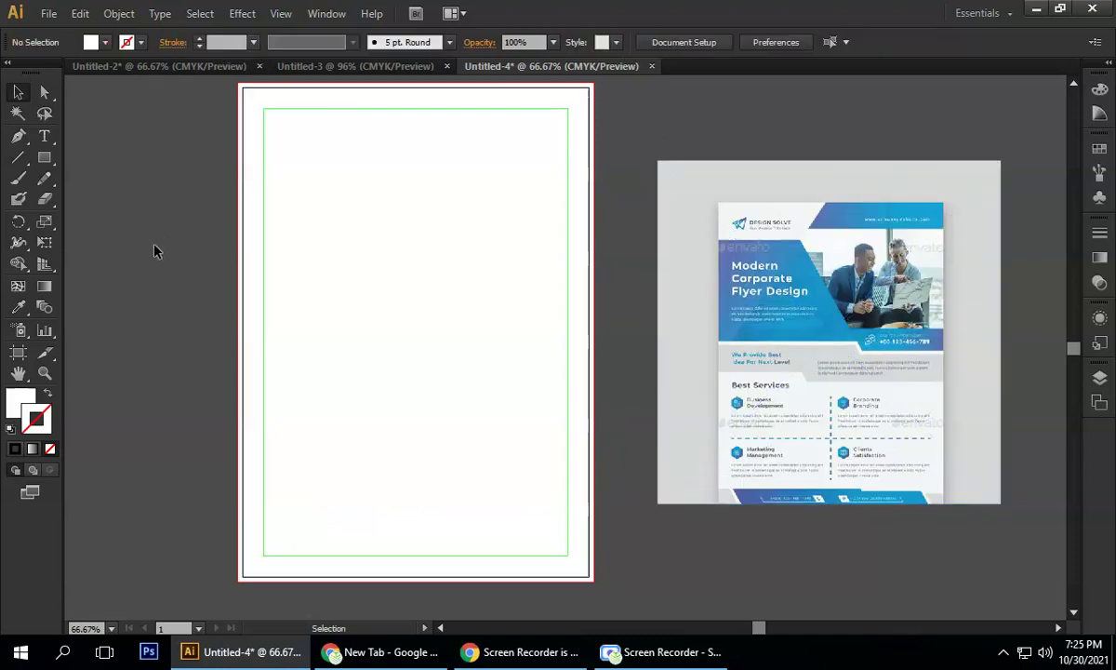
# - Draw a rectangle about 4.09 in by 1.10 in at the page's top-right corner, reaching the bleed edges
pyautogui.moveTo(44, 157); pyautogui.dragTo(93, 156)
pyautogui.moveTo(452, 184); pyautogui.dragTo(485, 120)
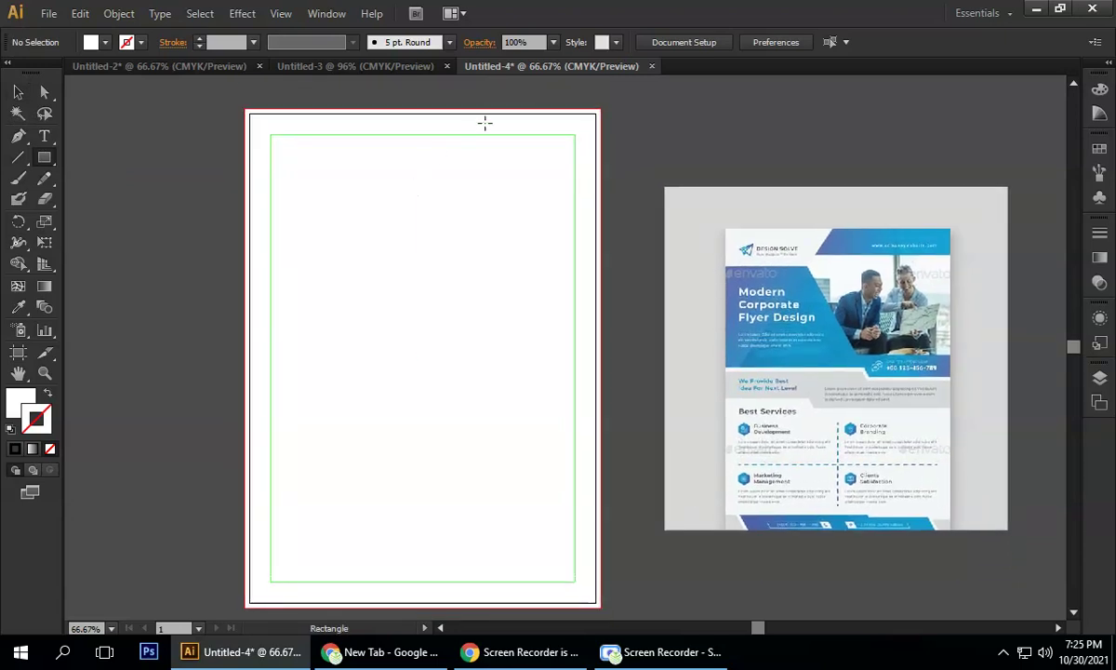
pyautogui.moveTo(430, 110); pyautogui.dragTo(586, 141)
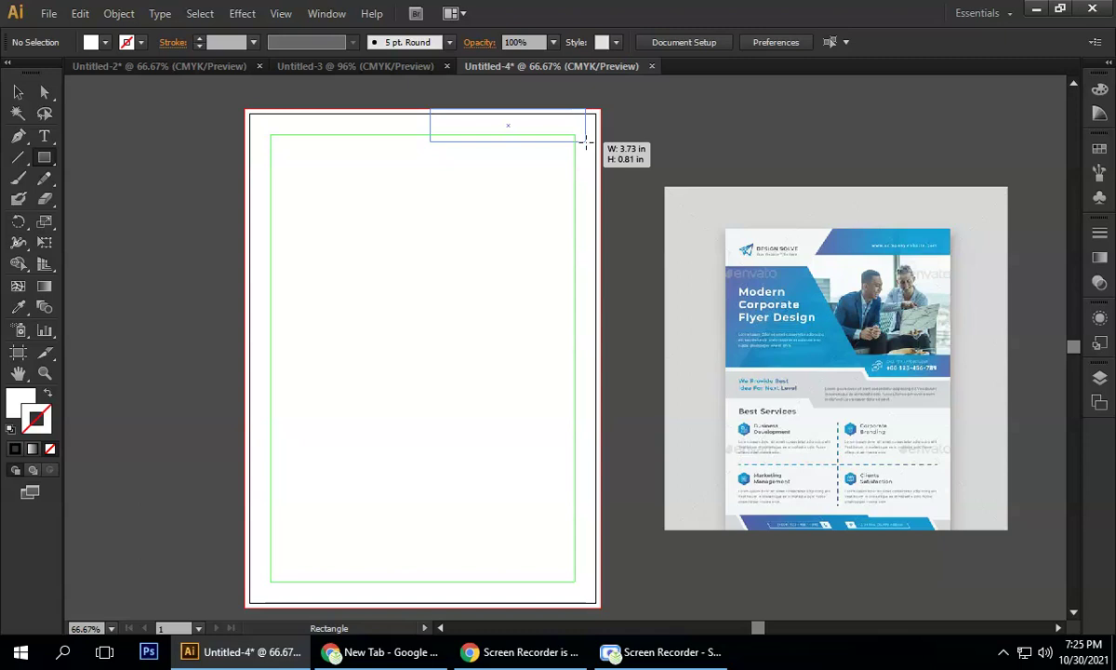
pyautogui.moveTo(596, 144); pyautogui.dragTo(605, 154)
pyautogui.click(17, 92)
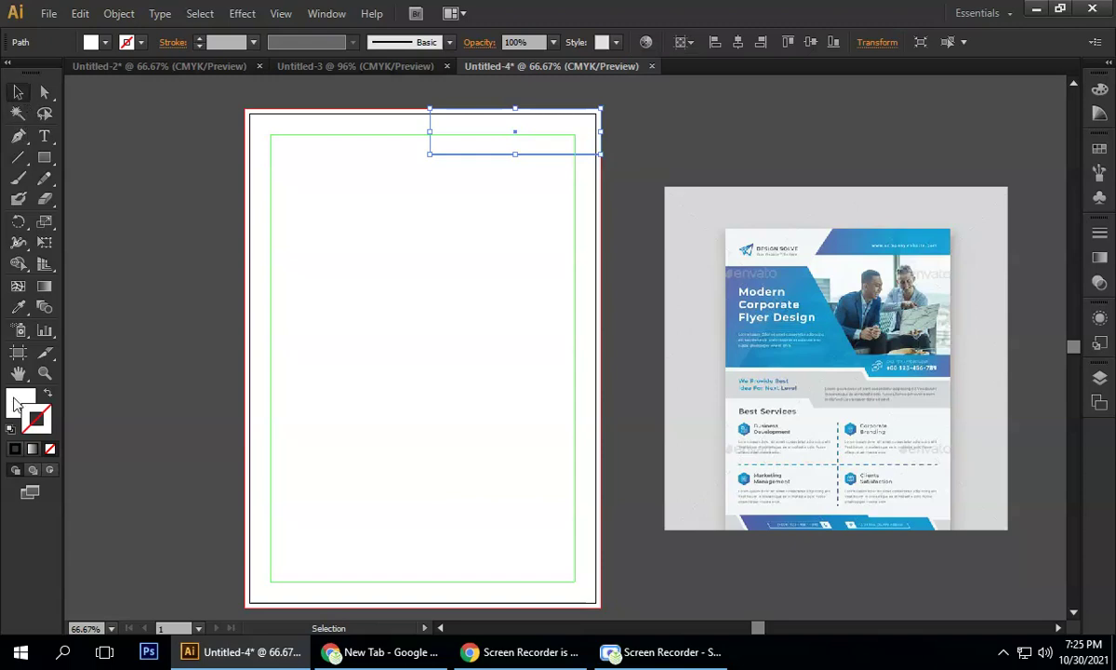
# - Fill the top-right rectangle with bright red
pyautogui.doubleClick(18, 401)
pyautogui.moveTo(492, 260); pyautogui.dragTo(545, 216)
pyautogui.click(769, 226)
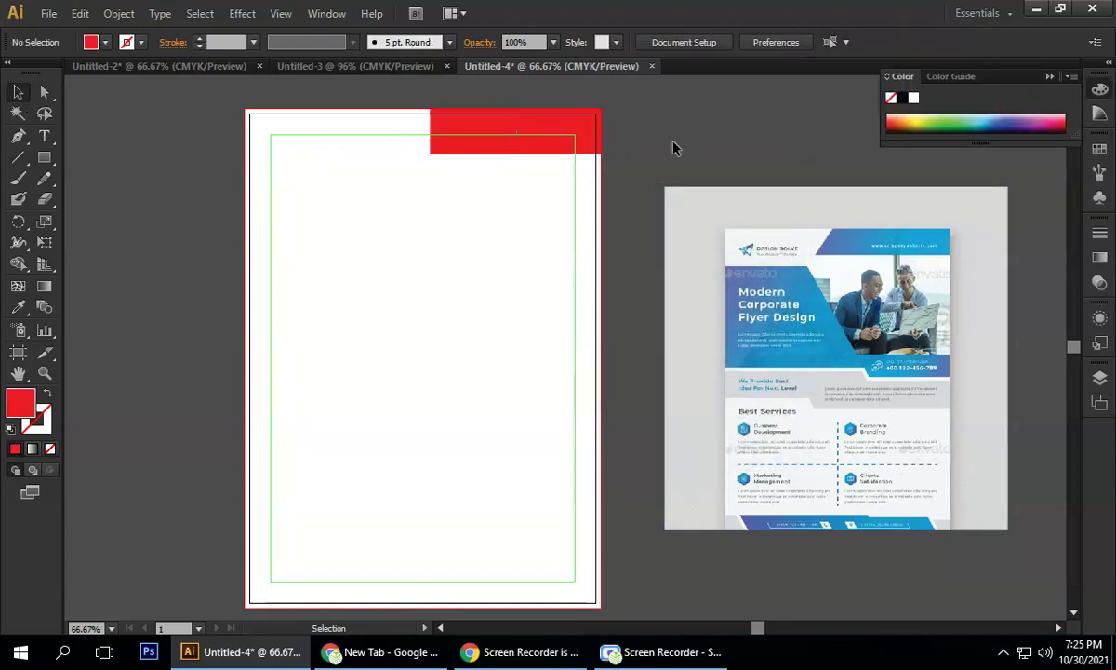
# - Slant the red header's inner side by moving only its bottom-left anchor horizontally outward to about X 3.41 in
pyautogui.click(44, 93)
pyautogui.moveTo(44, 93); pyautogui.dragTo(94, 99)
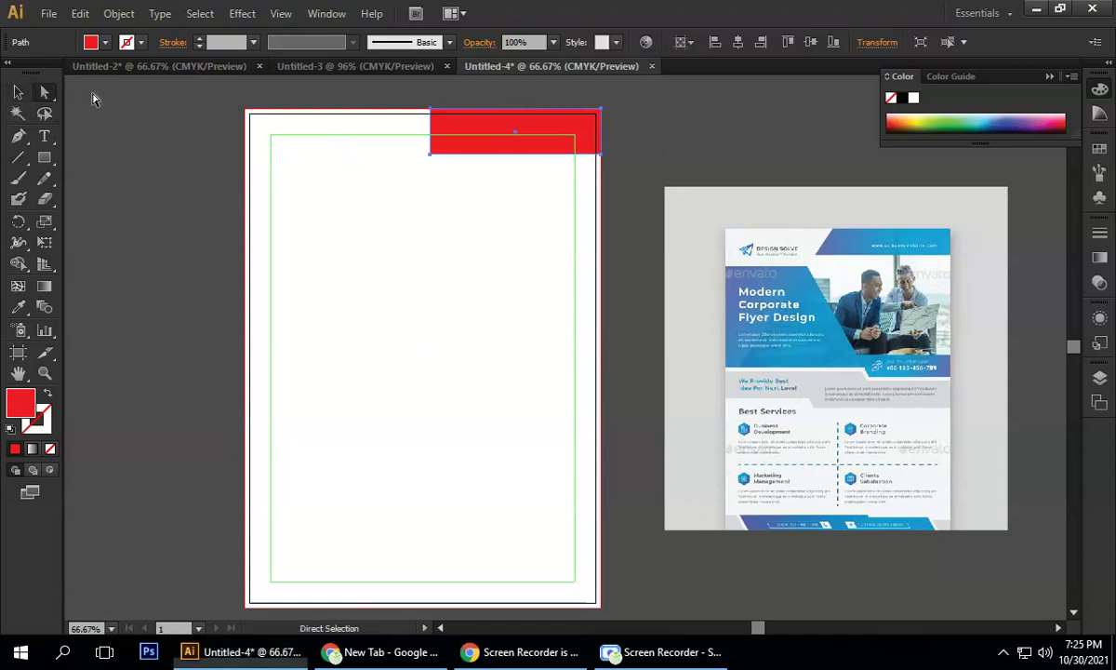
pyautogui.click(429, 155)
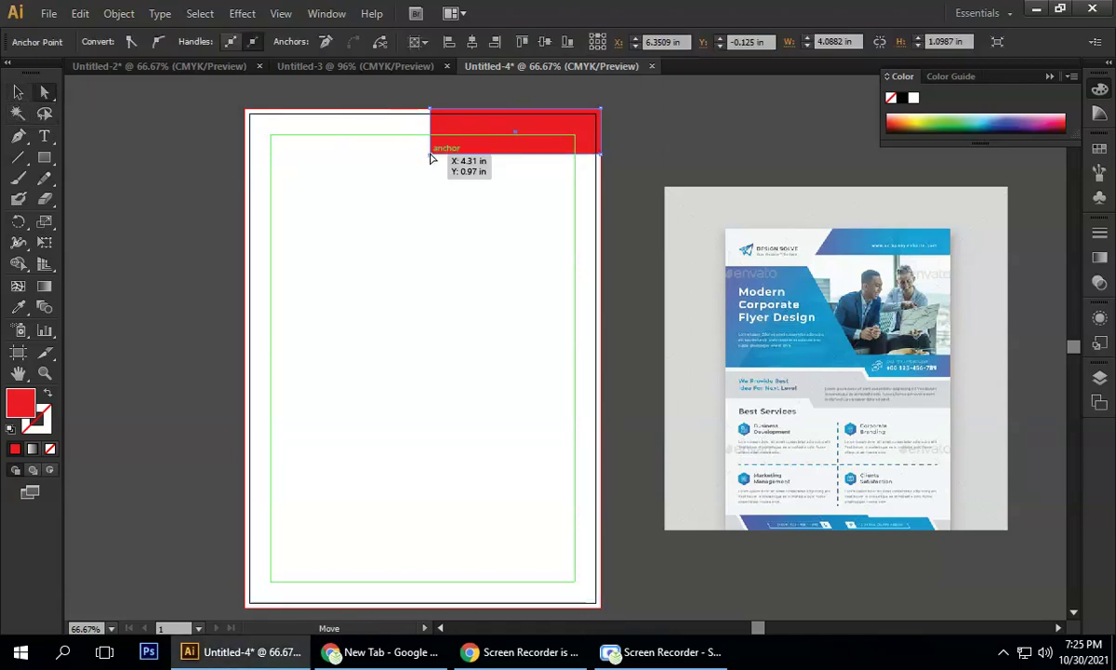
pyautogui.moveTo(430, 158); pyautogui.dragTo(393, 159)
pyautogui.click(17, 92)
pyautogui.click(199, 210)
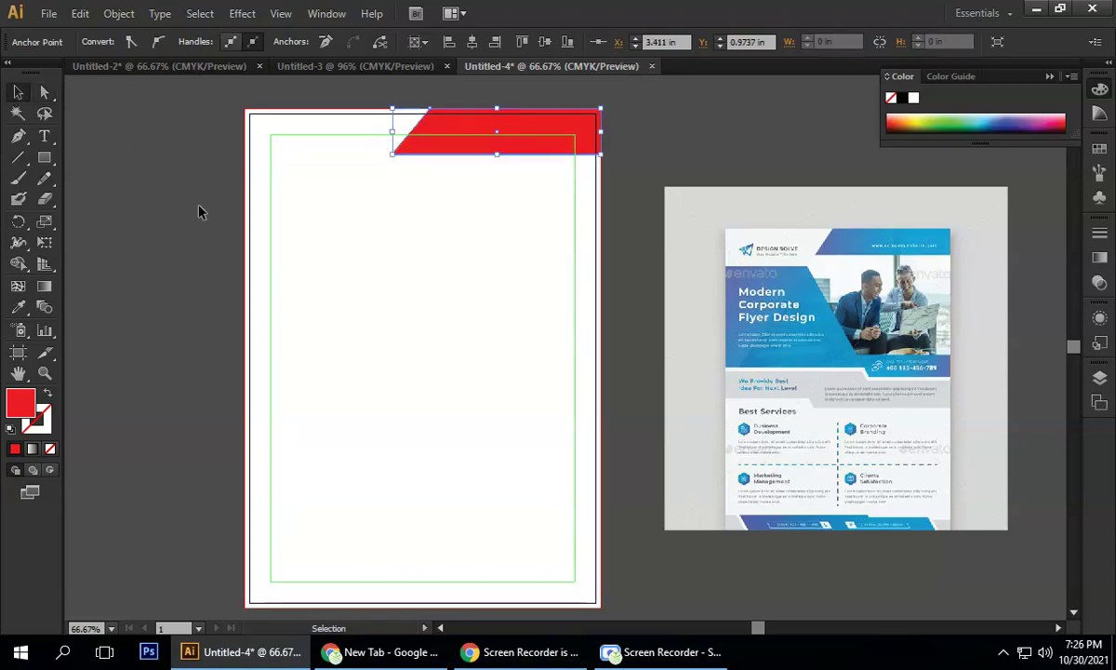
pyautogui.click(1050, 77)
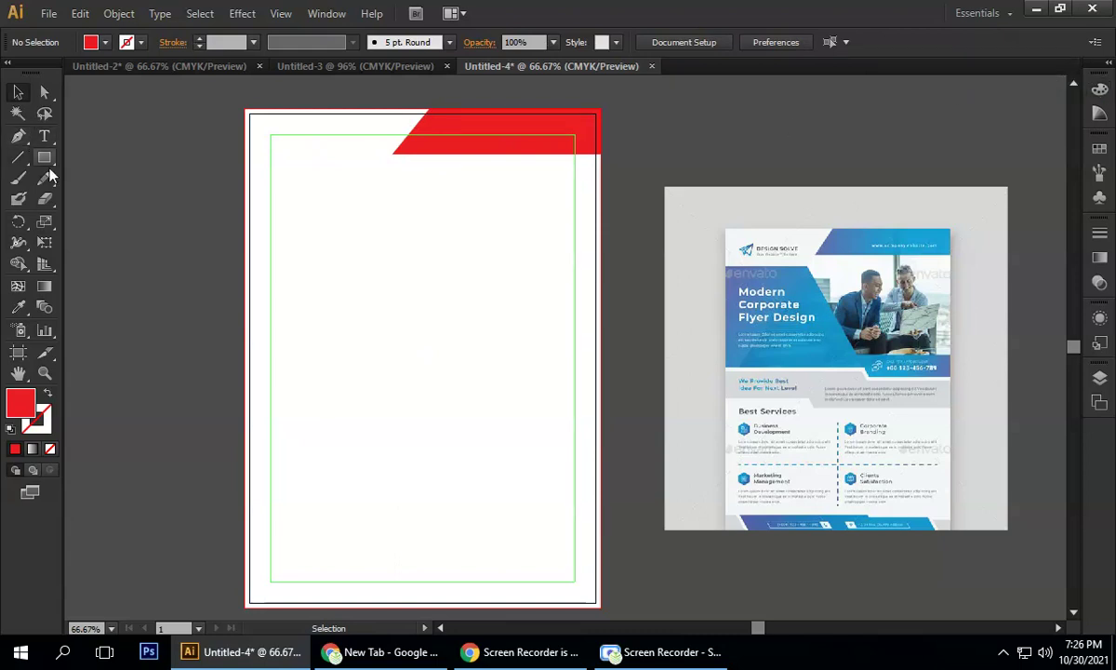
# - Draw a large red rectangle, move it onto the reference flyer and resize it to match the blue headline panel
pyautogui.moveTo(44, 157); pyautogui.dragTo(112, 158)
pyautogui.moveTo(154, 226); pyautogui.dragTo(351, 415)
pyautogui.click(18, 93)
pyautogui.moveTo(249, 311); pyautogui.dragTo(740, 325)
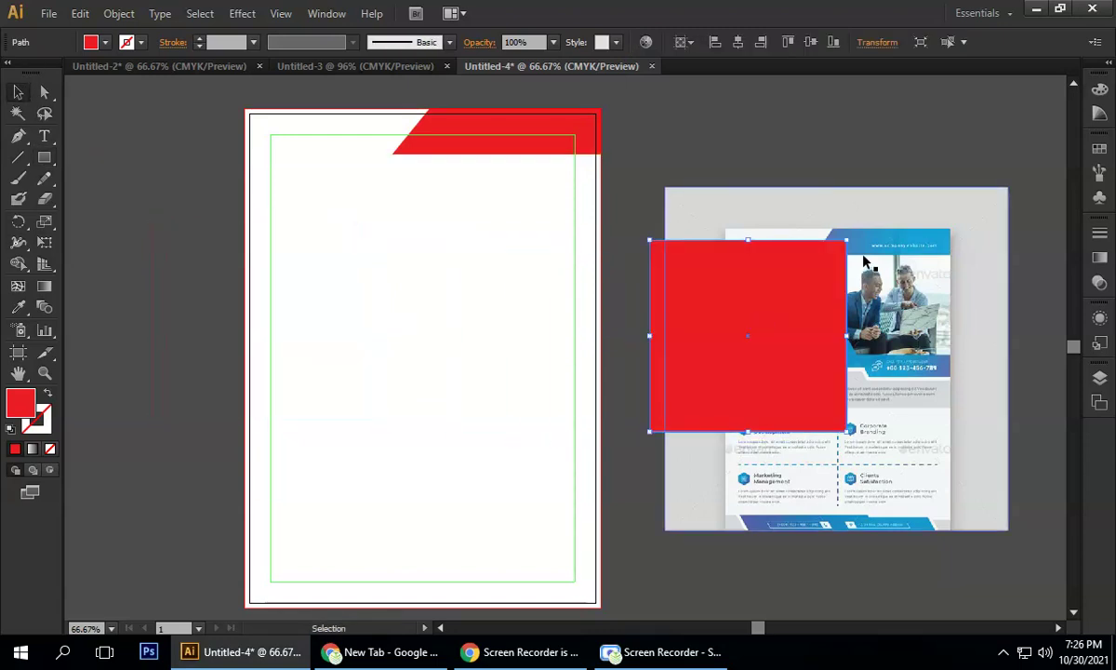
pyautogui.moveTo(845, 240); pyautogui.dragTo(778, 320)
pyautogui.click(795, 172)
pyautogui.click(786, 346)
pyautogui.moveTo(773, 348)
pyautogui.mouseDown()
pyautogui.moveTo(780, 374)
pyautogui.moveTo(778, 364)
pyautogui.mouseUp()
# - Move the red rectangle onto the page's left side below the header and enlarge it from its top-right corner
pyautogui.moveTo(798, 311); pyautogui.dragTo(363, 316)
pyautogui.moveTo(385, 278); pyautogui.dragTo(429, 221)
pyautogui.click(140, 302)
pyautogui.click(275, 321)
pyautogui.keyDown('shift'); pyautogui.click(249, 189); pyautogui.keyUp('shift')
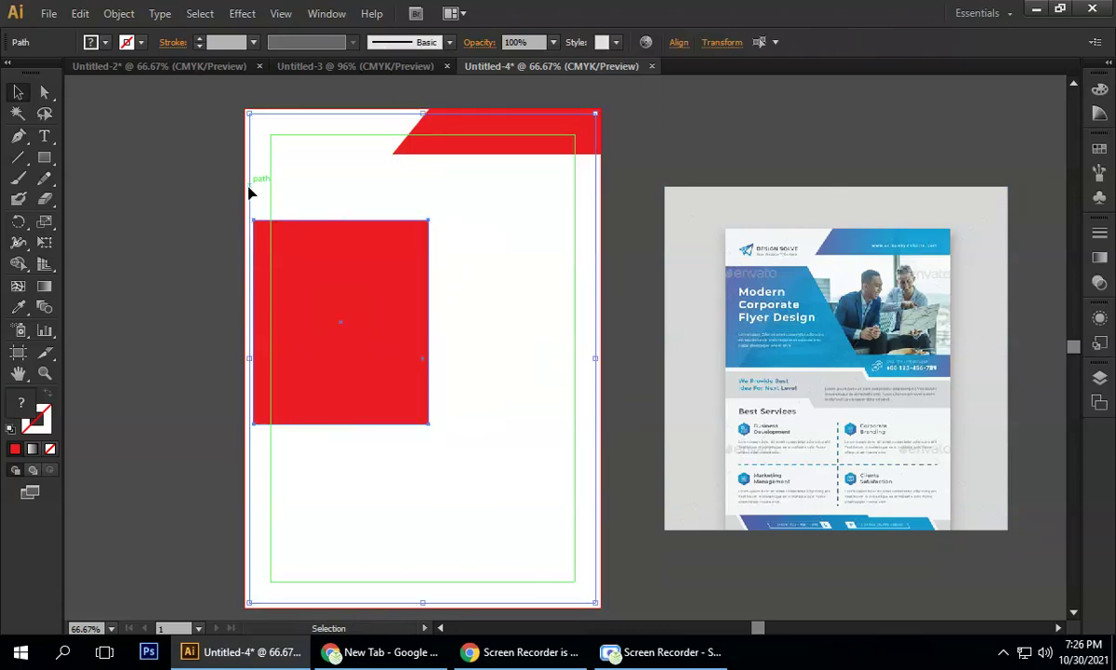
pyautogui.click(139, 216)
# - Align the large red rectangle's left edge with the outer bleed rectangle, and deselect both
pyautogui.click(331, 312)
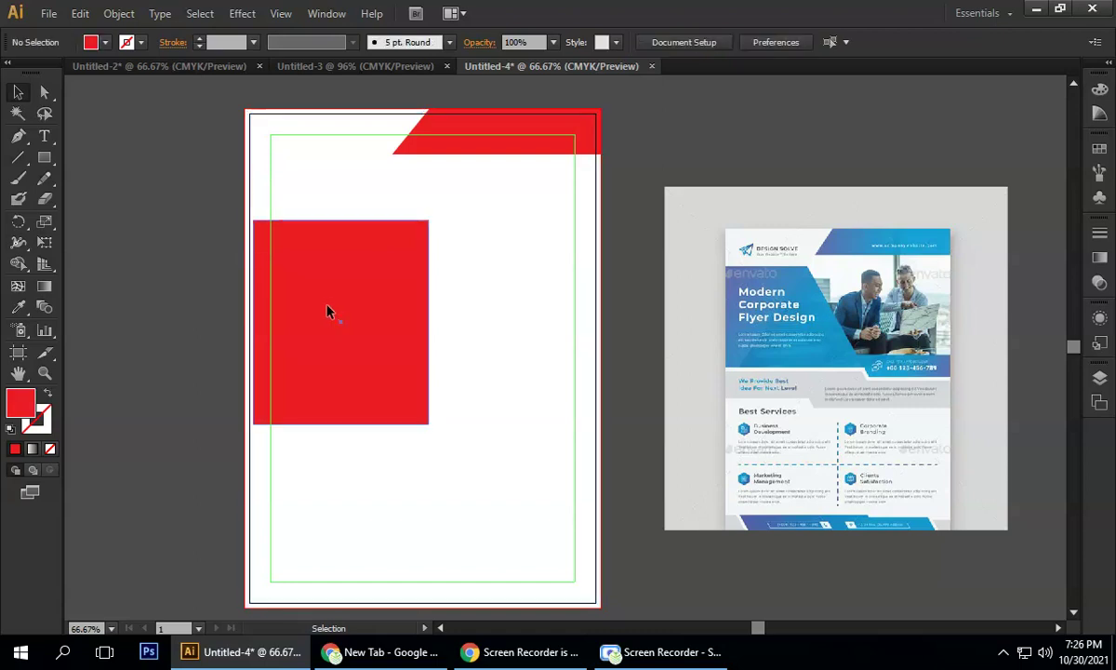
pyautogui.keyDown('shift'); pyautogui.click(244, 424); pyautogui.keyUp('shift')
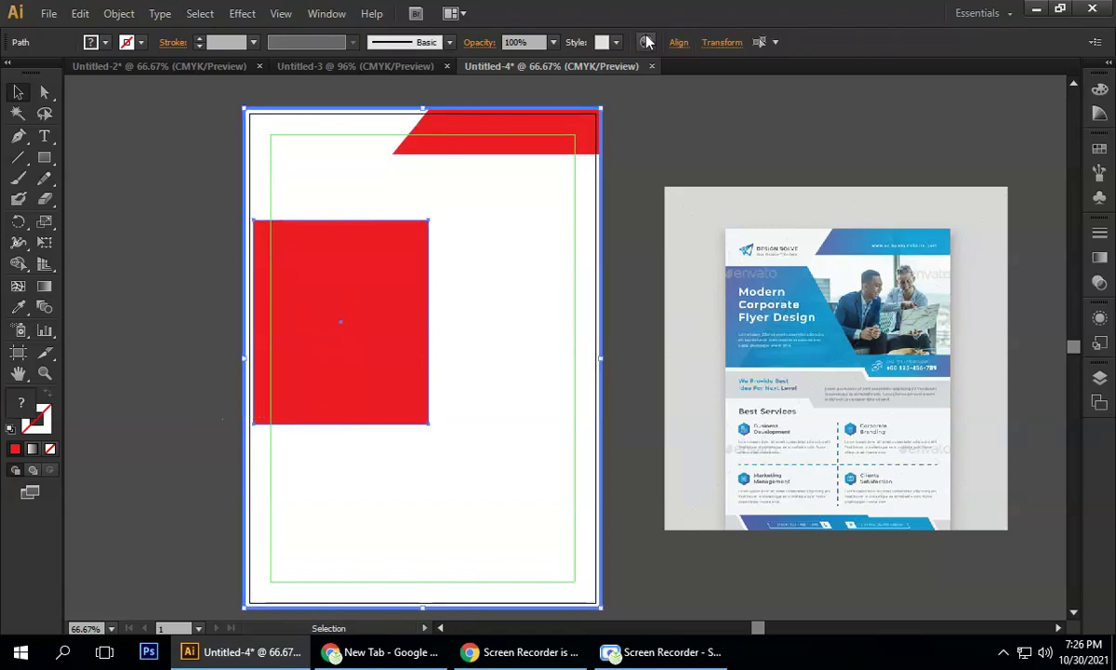
pyautogui.click(678, 43)
pyautogui.click(503, 89)
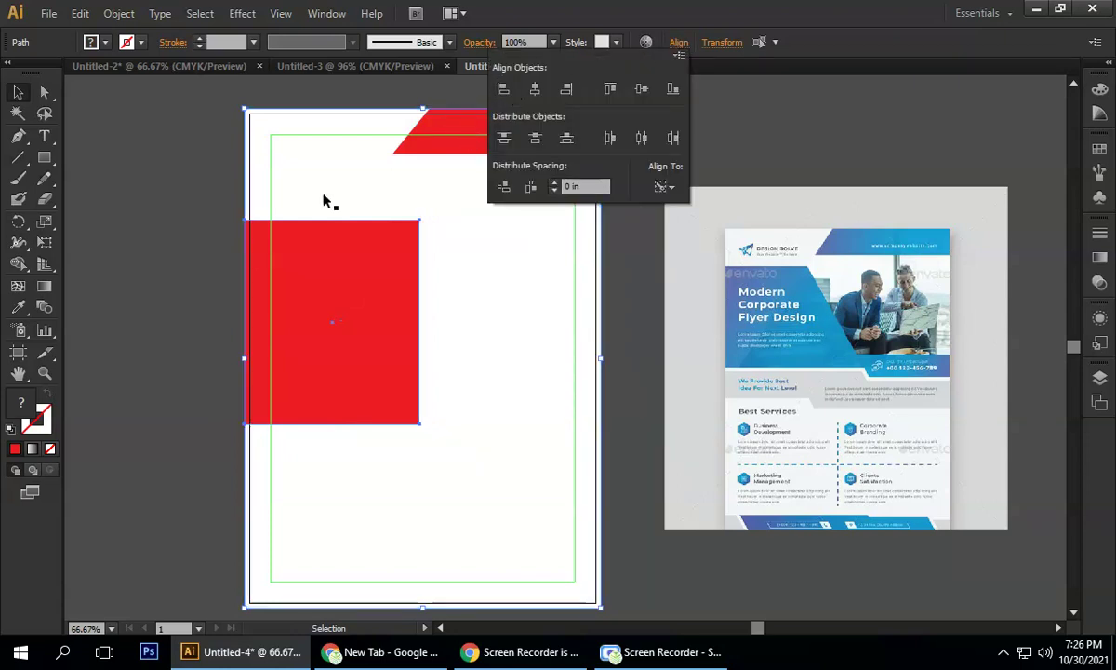
pyautogui.click(177, 313)
# - Reduce the large red rectangle's height by raising its bottom edge
pyautogui.click(340, 302)
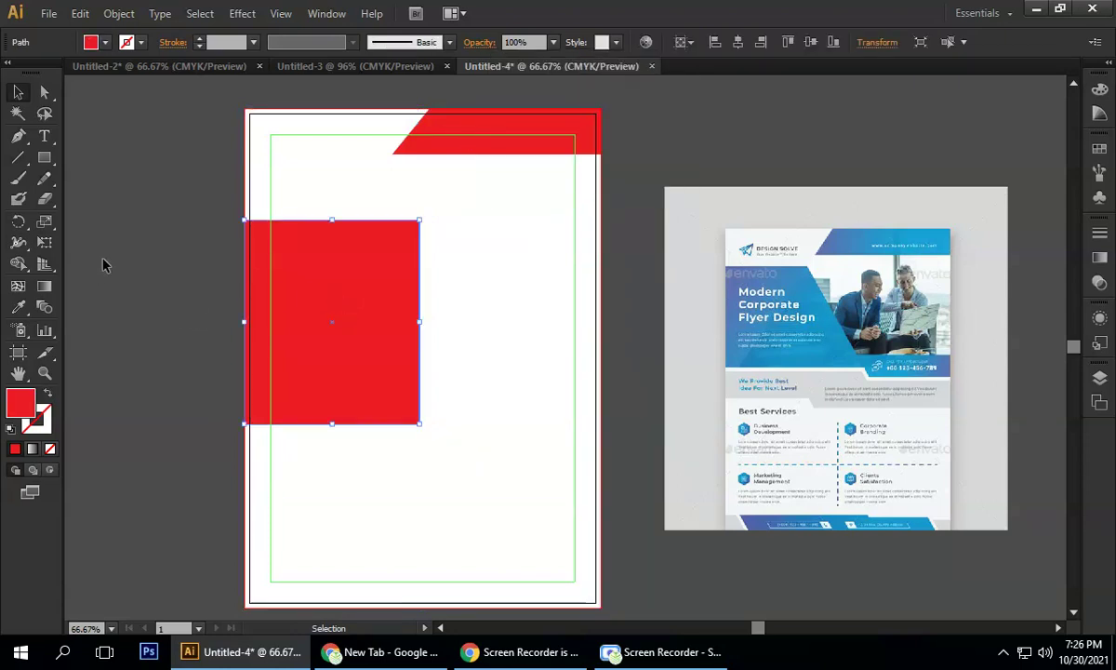
pyautogui.moveTo(333, 424); pyautogui.dragTo(344, 375)
pyautogui.click(139, 279)
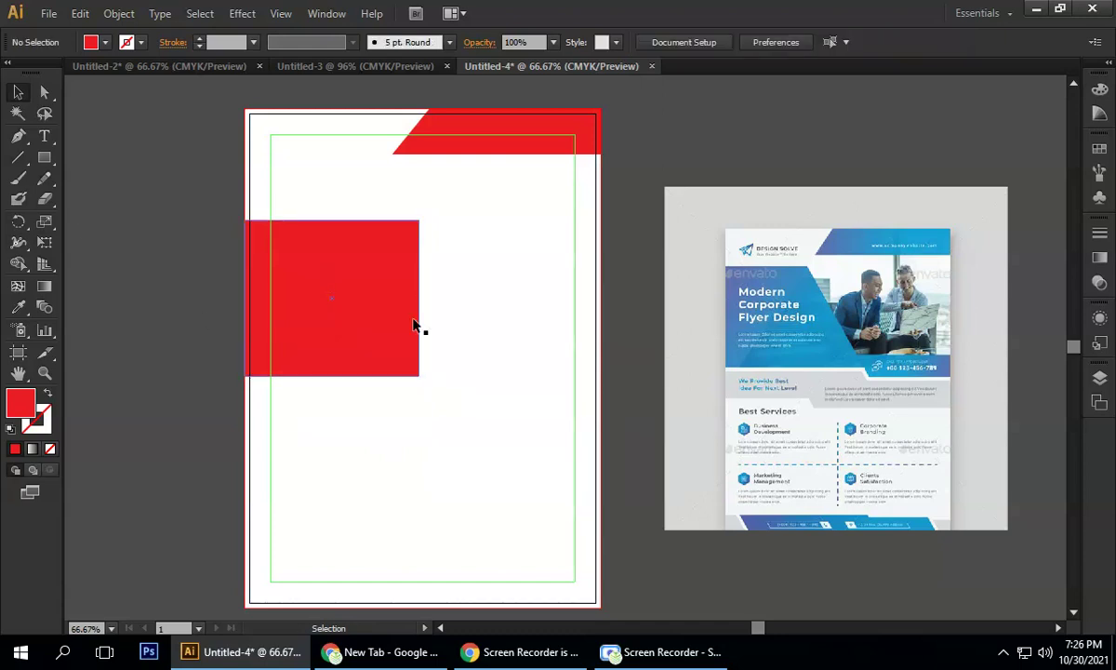
# - Slant the large rectangle's right side by moving its bottom-right anchor outward and its top-right anchor inward
pyautogui.click(305, 320)
pyautogui.click(44, 93)
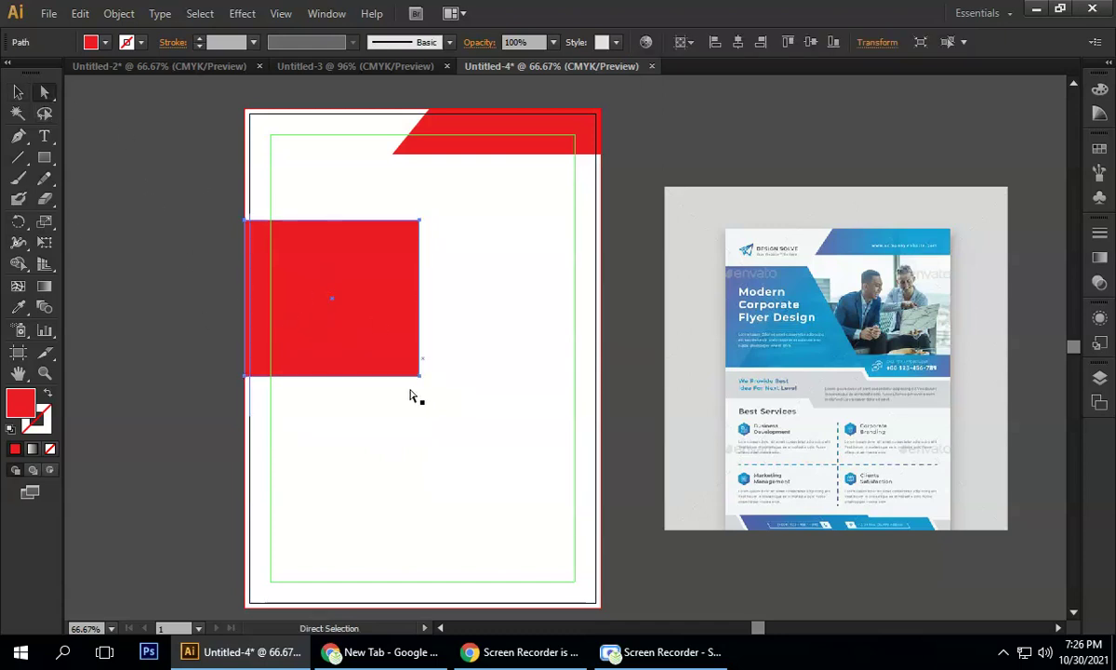
pyautogui.click(420, 377)
pyautogui.moveTo(419, 377); pyautogui.dragTo(471, 375)
pyautogui.moveTo(420, 222); pyautogui.dragTo(392, 224)
pyautogui.click(18, 92)
pyautogui.click(181, 175)
# - Move the slanted red panel straight up about 1.1 in toward the header shape
pyautogui.moveTo(326, 321); pyautogui.dragTo(319, 276)
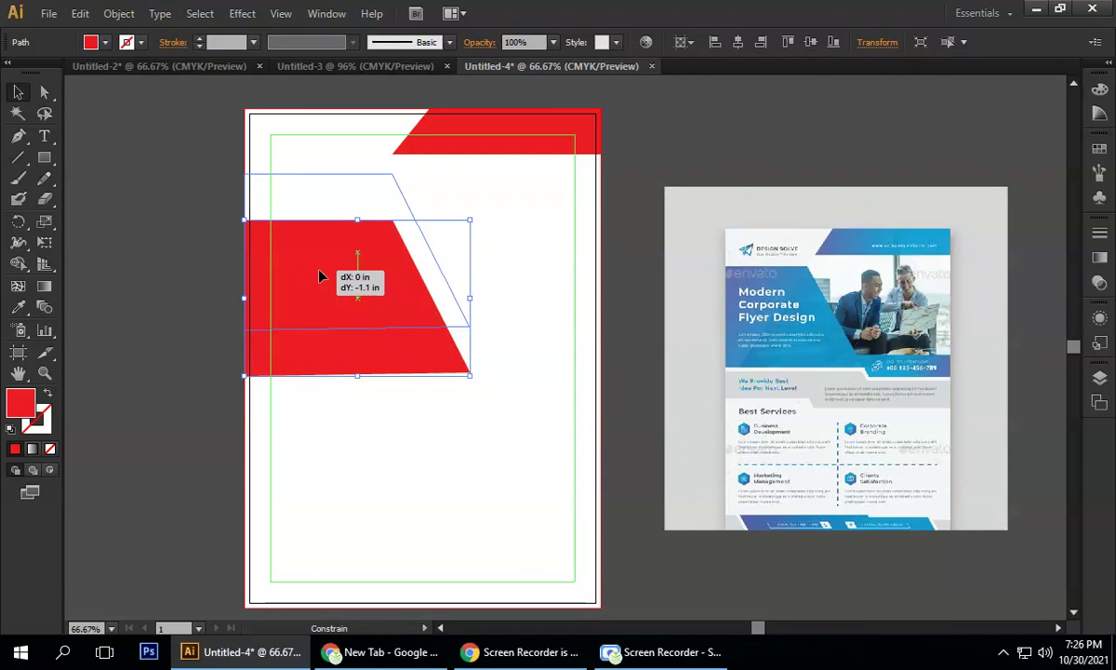
pyautogui.moveTo(319, 276); pyautogui.dragTo(319, 276)
pyautogui.click(163, 272)
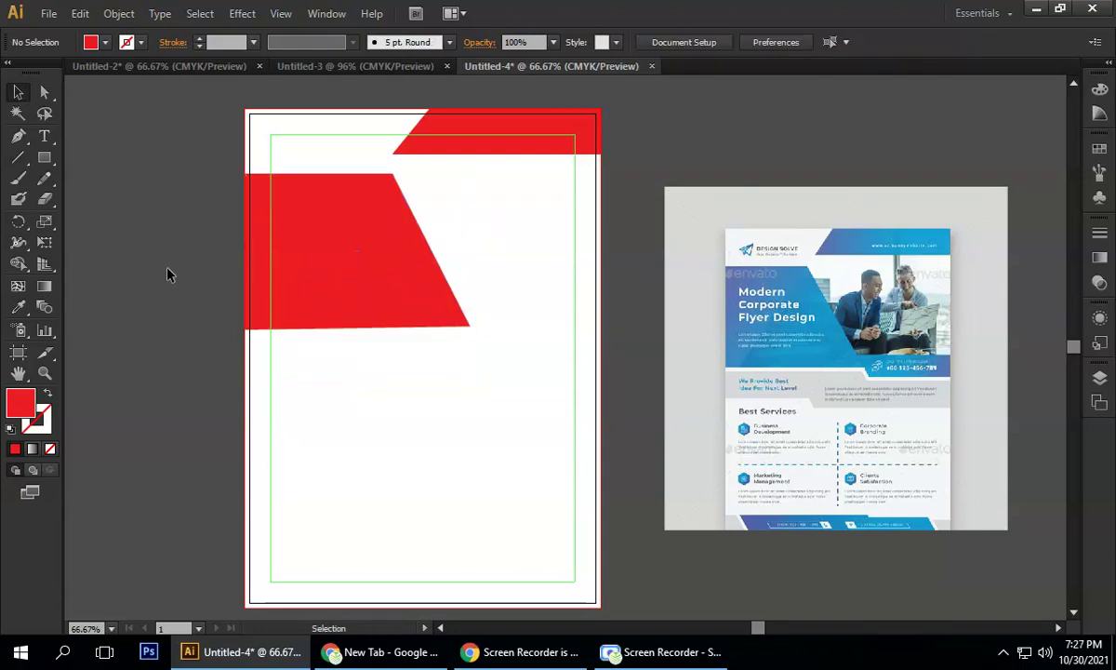
# - Level the red panel's bottom edge by lowering its bottom-right anchor to the height of the bottom-left one
pyautogui.click(410, 288)
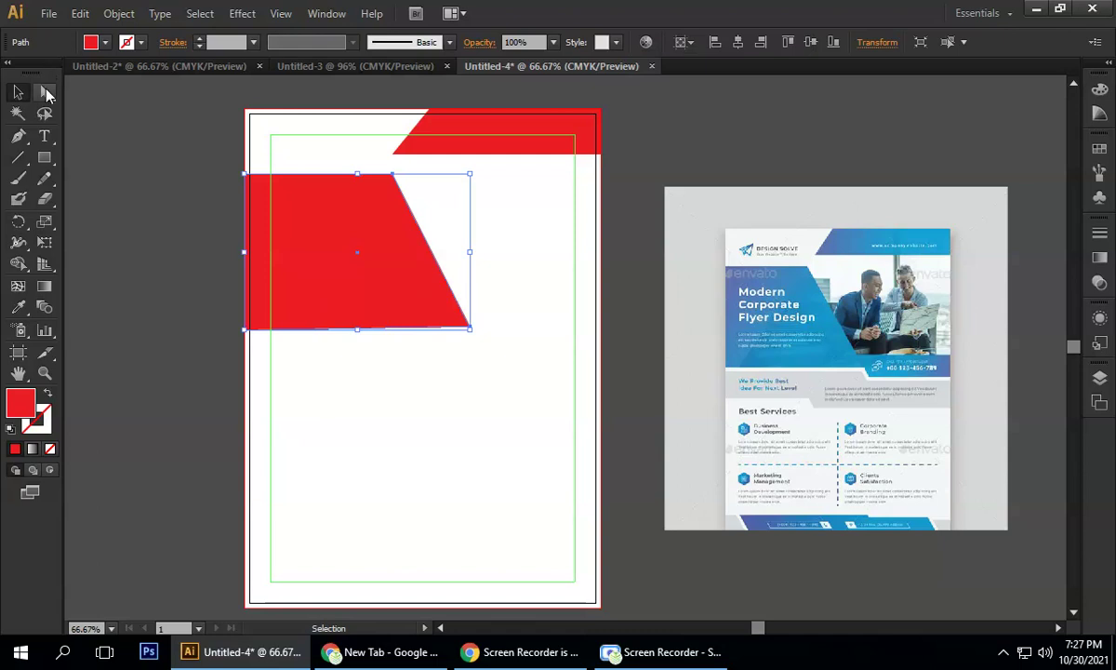
pyautogui.click(46, 93)
pyautogui.hotkey('ctrl', '+')
pyautogui.hotkey('ctrl', '+')
pyautogui.hotkey('ctrl', '+')
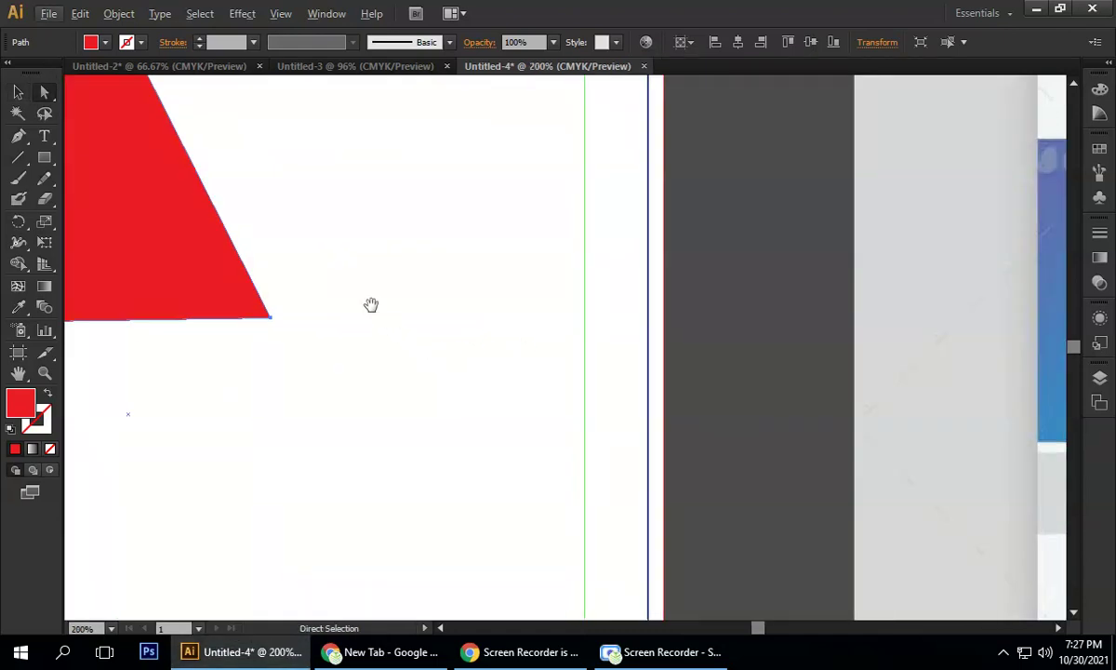
pyautogui.scroll(-1, 614, 314)
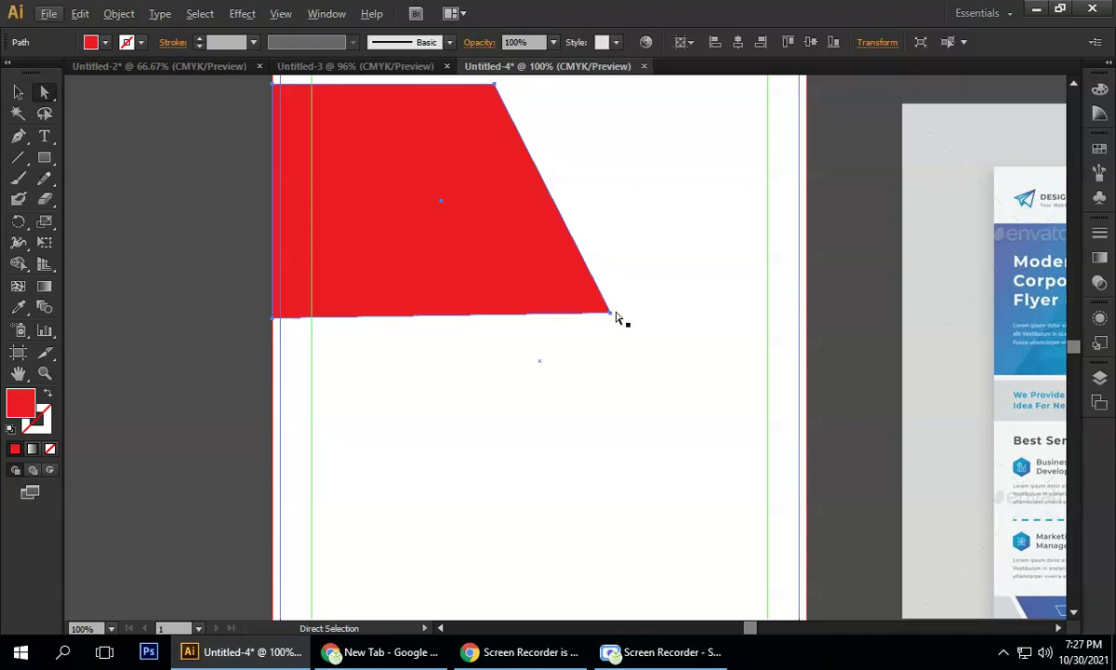
pyautogui.moveTo(615, 317)
pyautogui.mouseDown()
pyautogui.moveTo(603, 327)
pyautogui.moveTo(612, 318)
pyautogui.mouseUp()
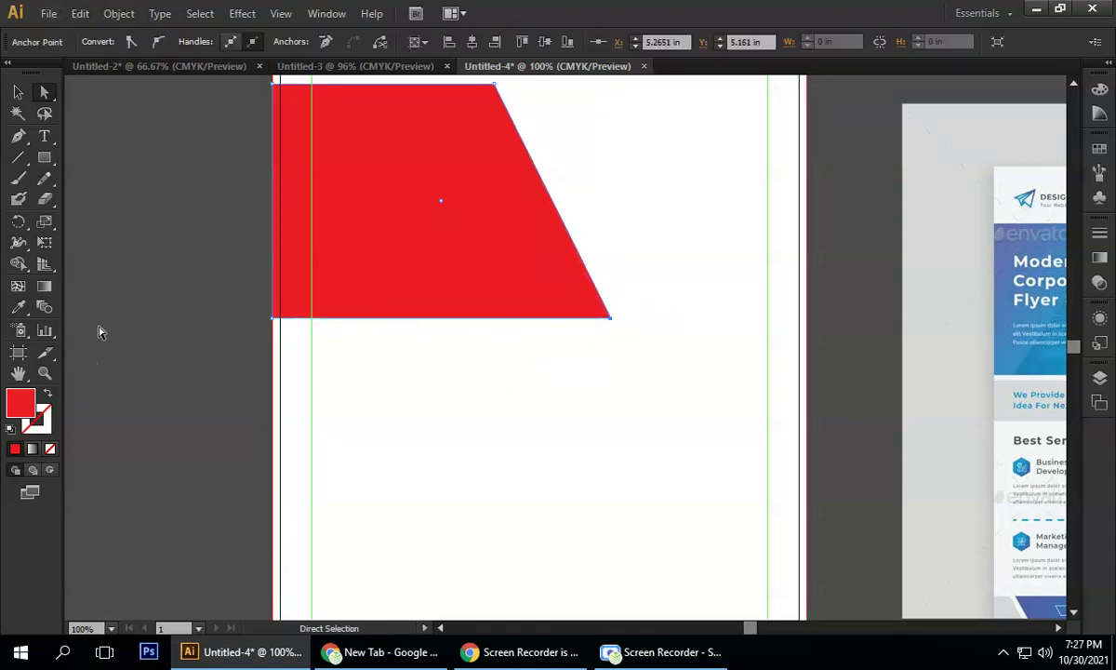
pyautogui.click(16, 93)
pyautogui.click(252, 265)
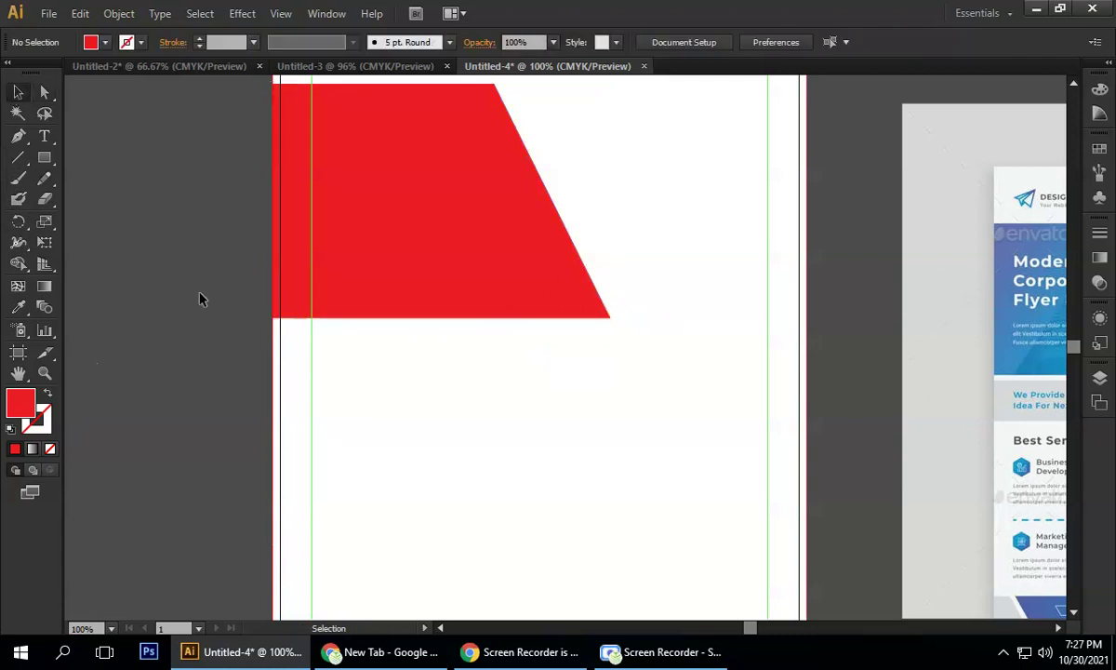
# - Trace the stepped top edge of the reference flyer's grey band with the Pen tool, using no fill
pyautogui.scroll(-1, 244, 316)
pyautogui.moveTo(129, 284)
pyautogui.mouseDown()
pyautogui.moveTo(102, 282)
pyautogui.moveTo(117, 278)
pyautogui.mouseUp()
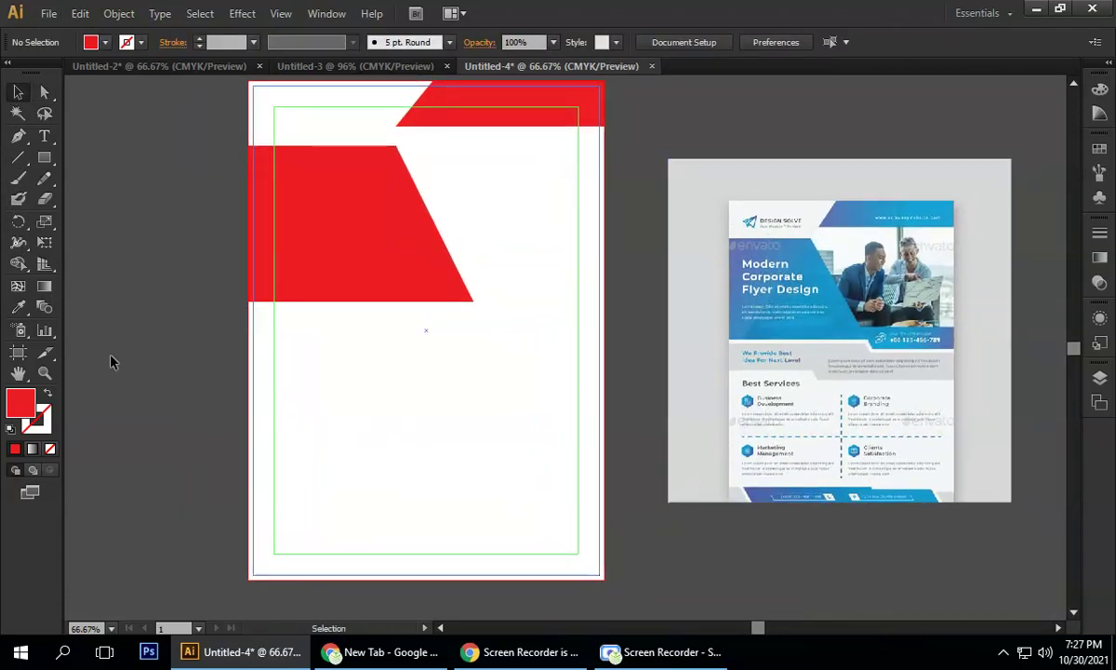
pyautogui.click(26, 138)
pyautogui.click(28, 139)
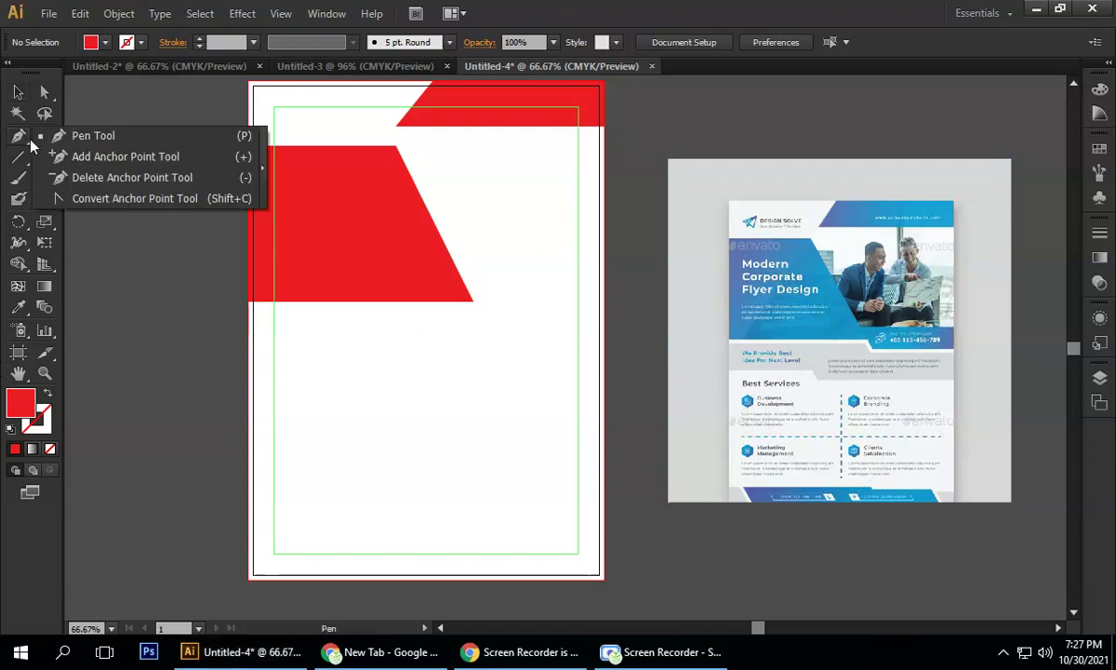
pyautogui.click(76, 140)
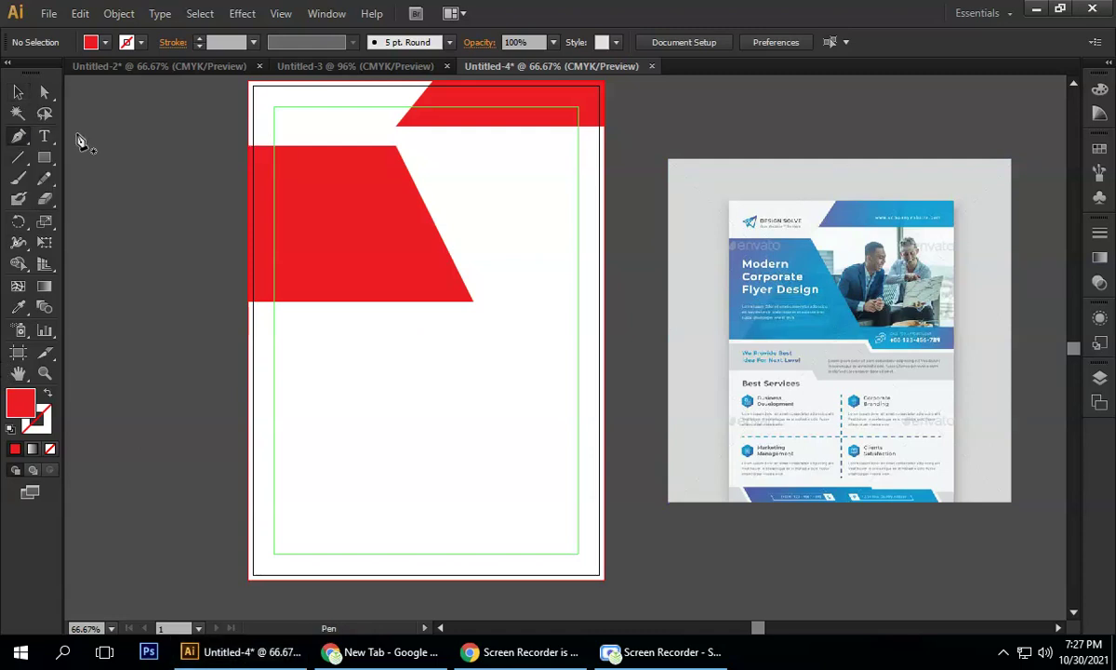
pyautogui.scroll(1, 813, 333)
pyautogui.moveTo(881, 341); pyautogui.dragTo(524, 320)
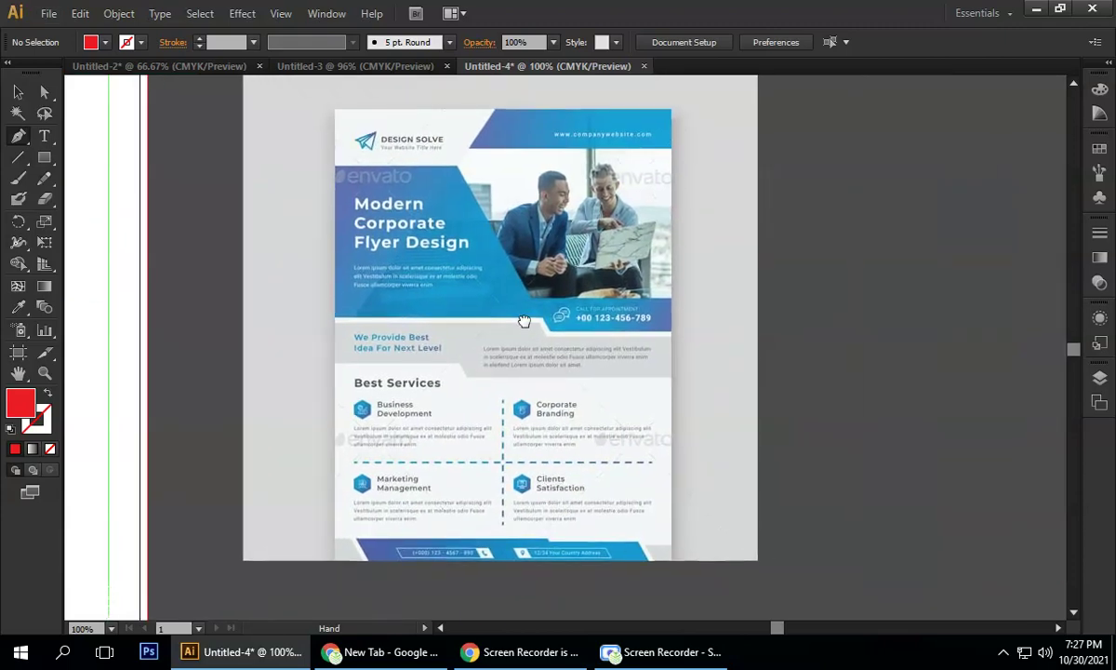
pyautogui.scroll(1, 406, 301)
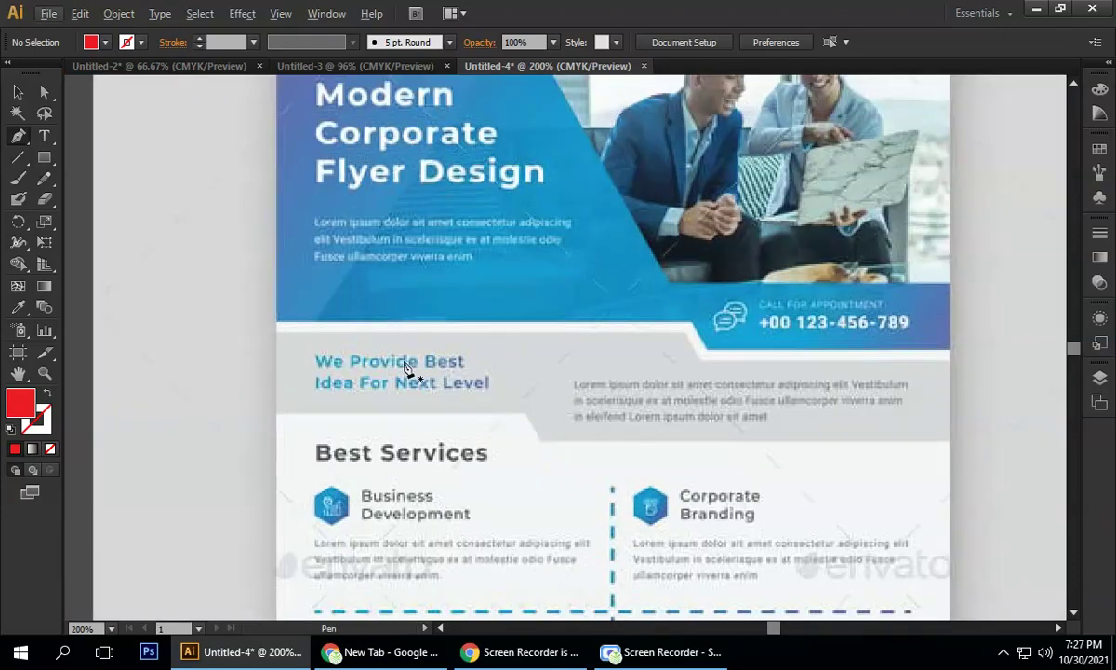
pyautogui.click(276, 335)
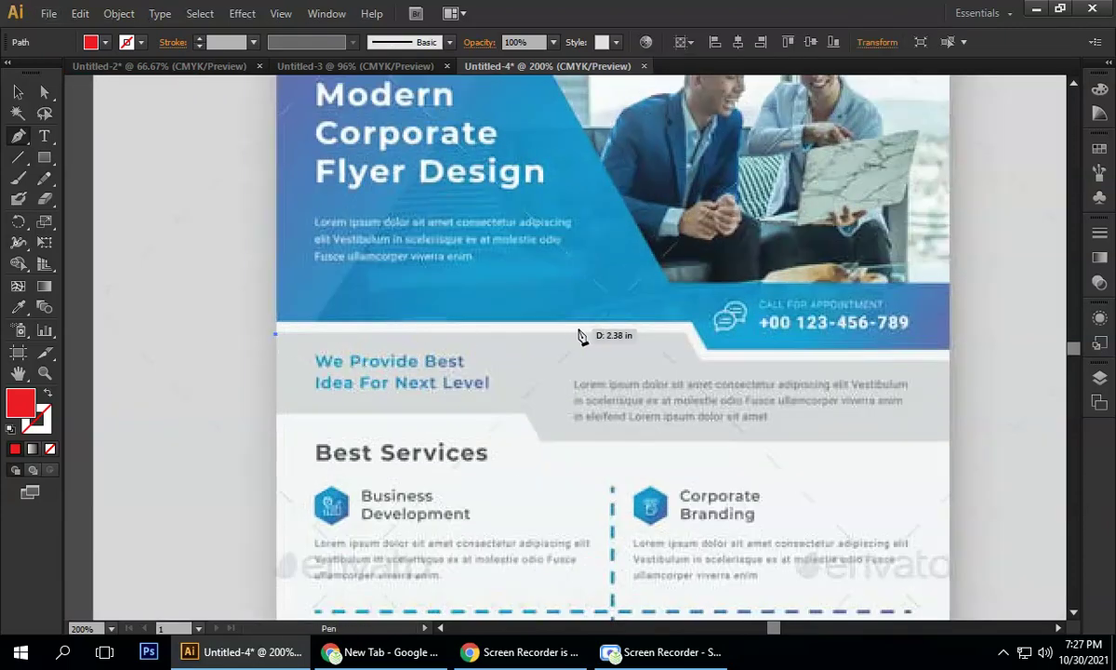
pyautogui.click(684, 334)
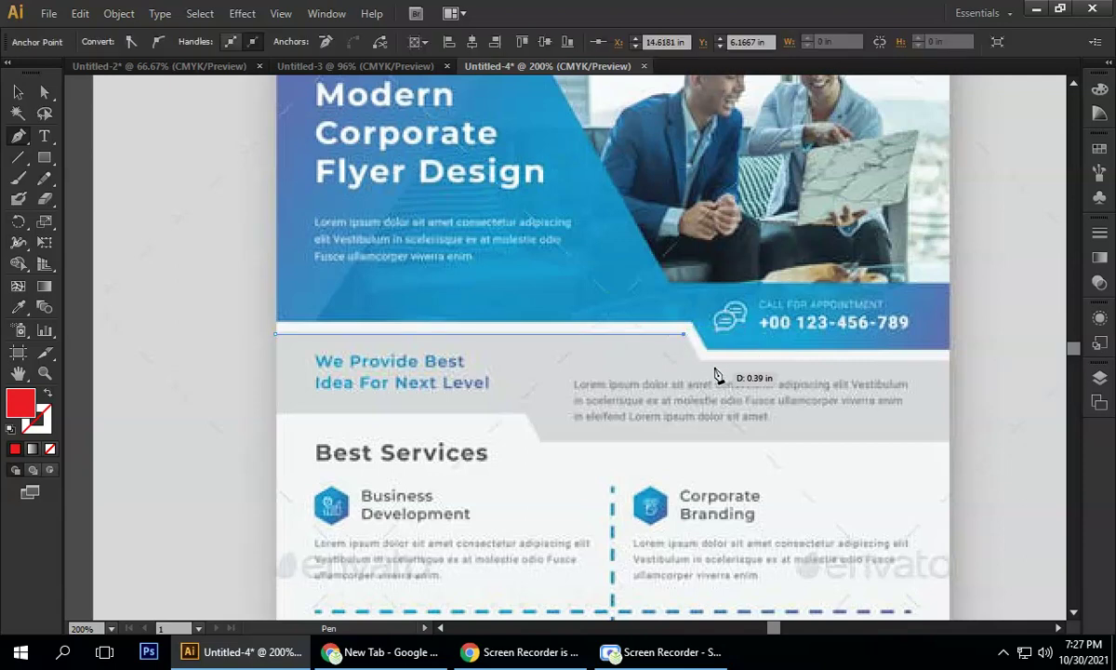
pyautogui.click(698, 358)
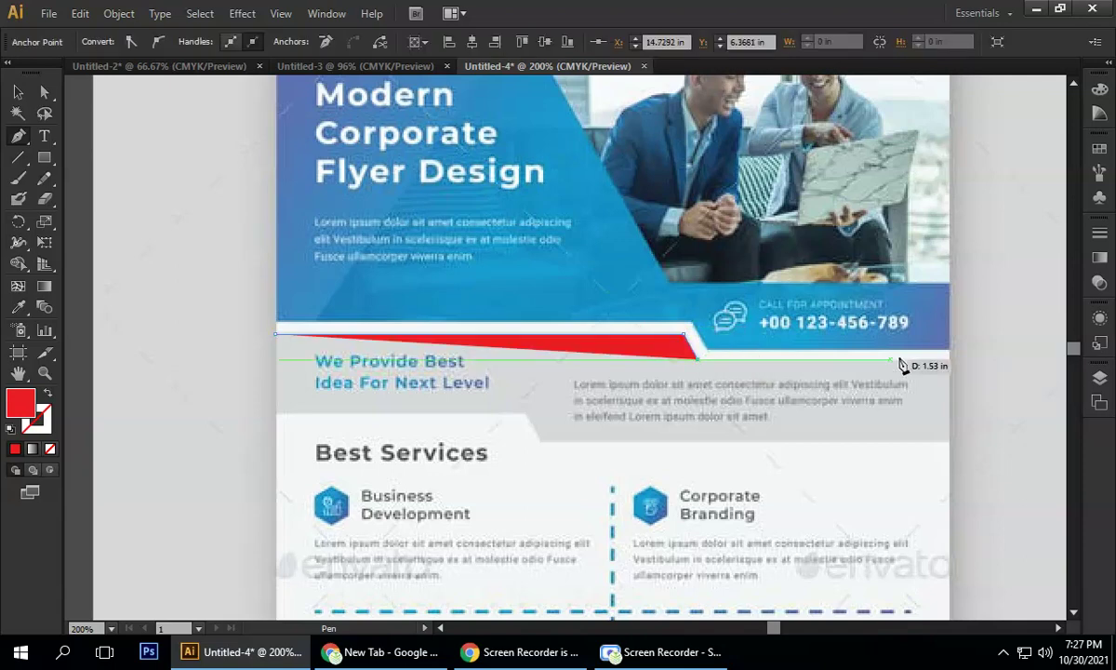
pyautogui.click(52, 449)
pyautogui.click(950, 363)
pyautogui.click(950, 444)
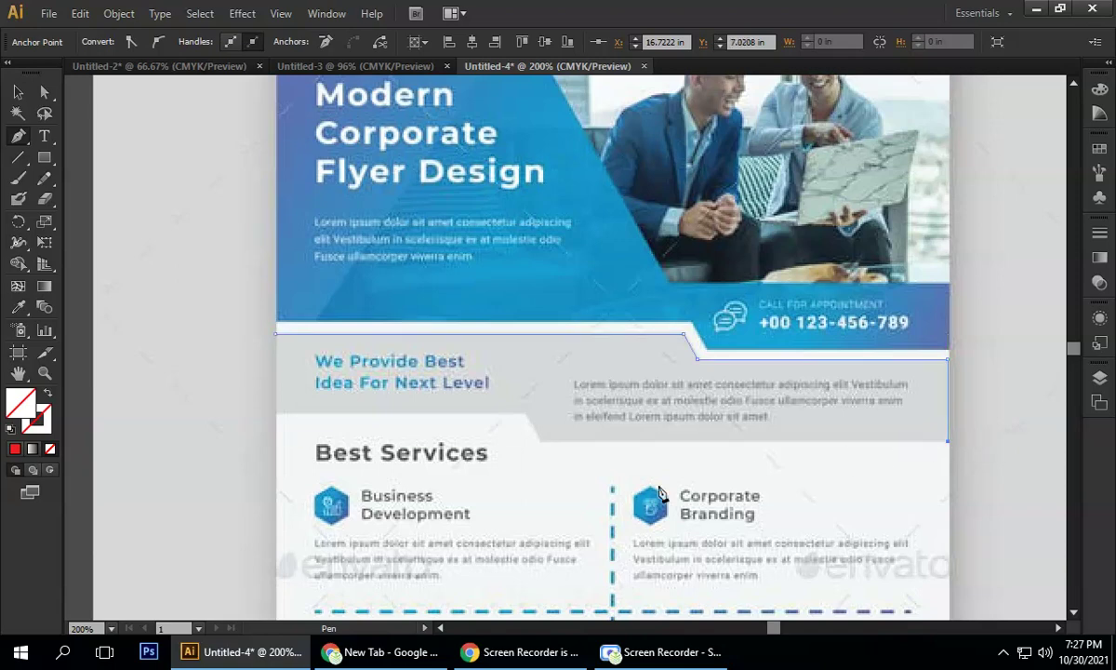
pyautogui.click(538, 443)
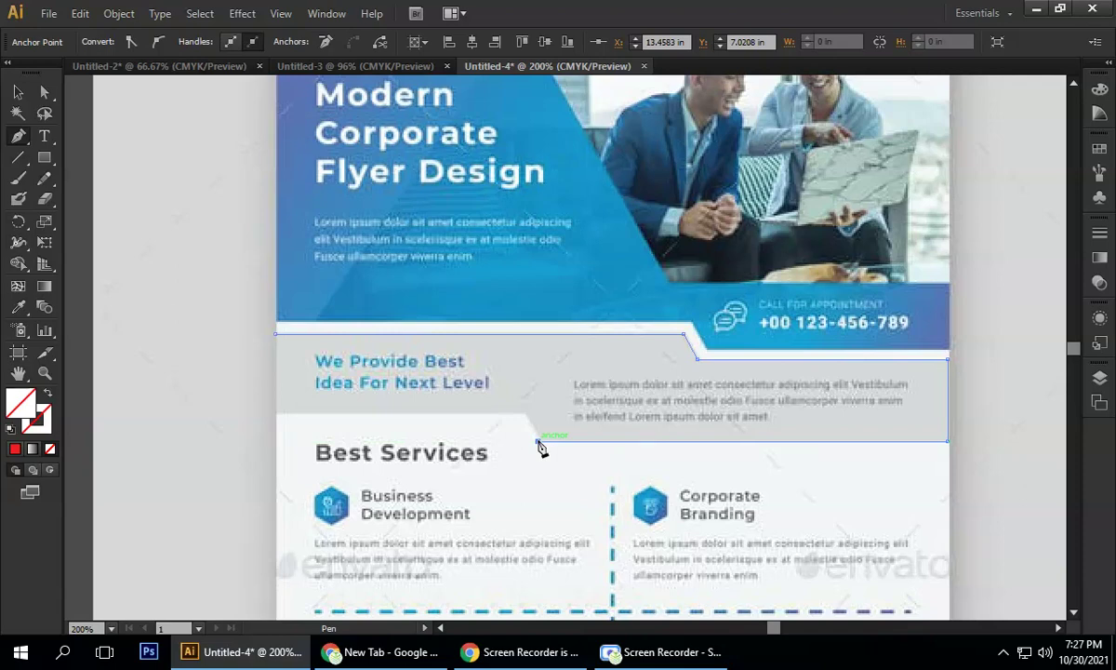
pyautogui.hotkey('ctrl', 'z')
pyautogui.hotkey('ctrl', 'z')
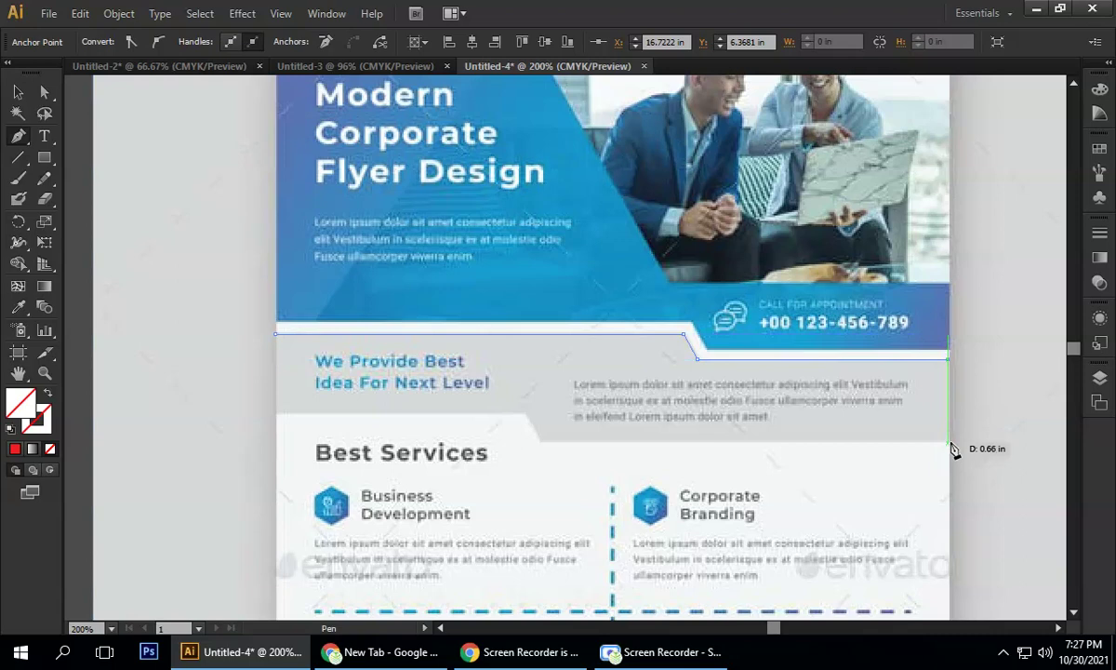
# - Close the Pen outline of the grey band by tracing its right side, stepped bottom edge and left side
pyautogui.click(949, 443)
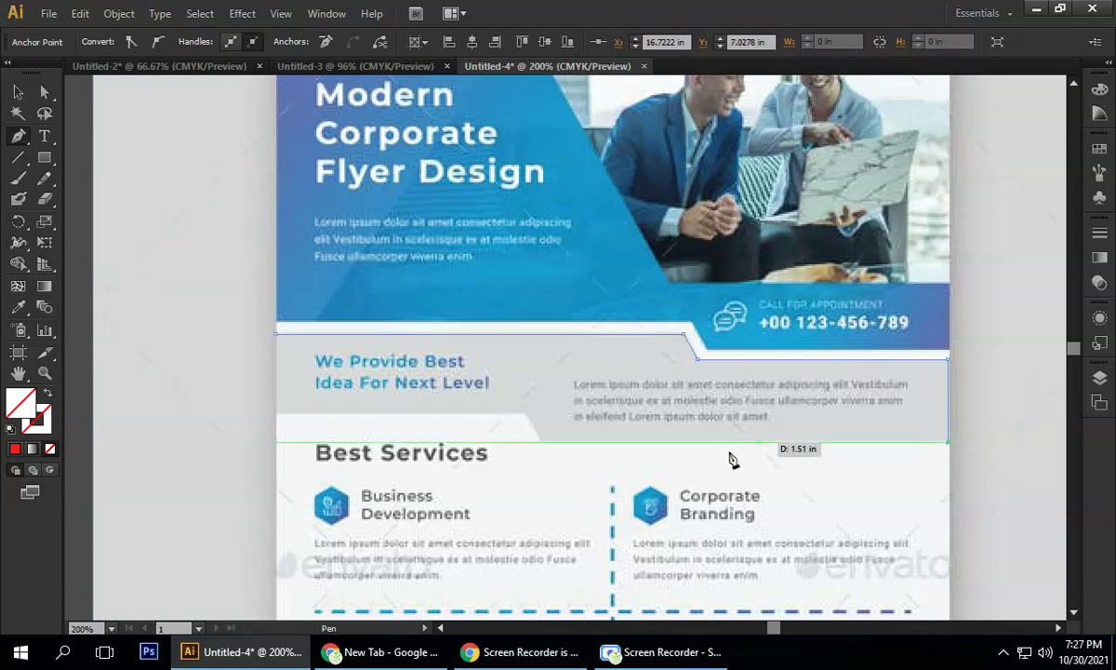
pyautogui.click(538, 443)
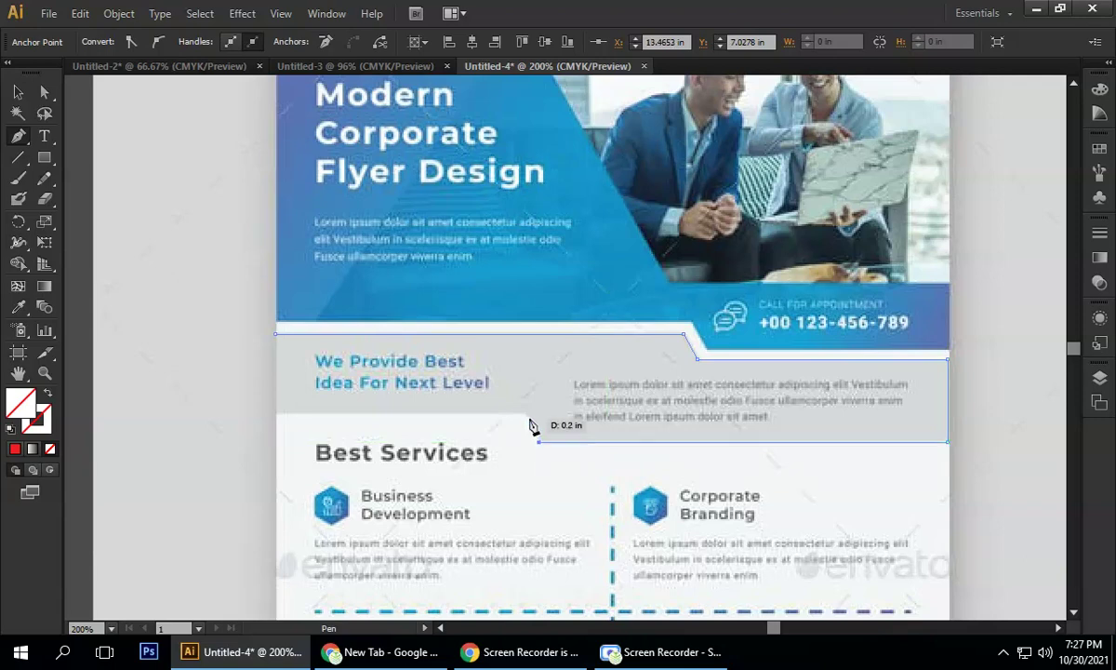
pyautogui.click(526, 415)
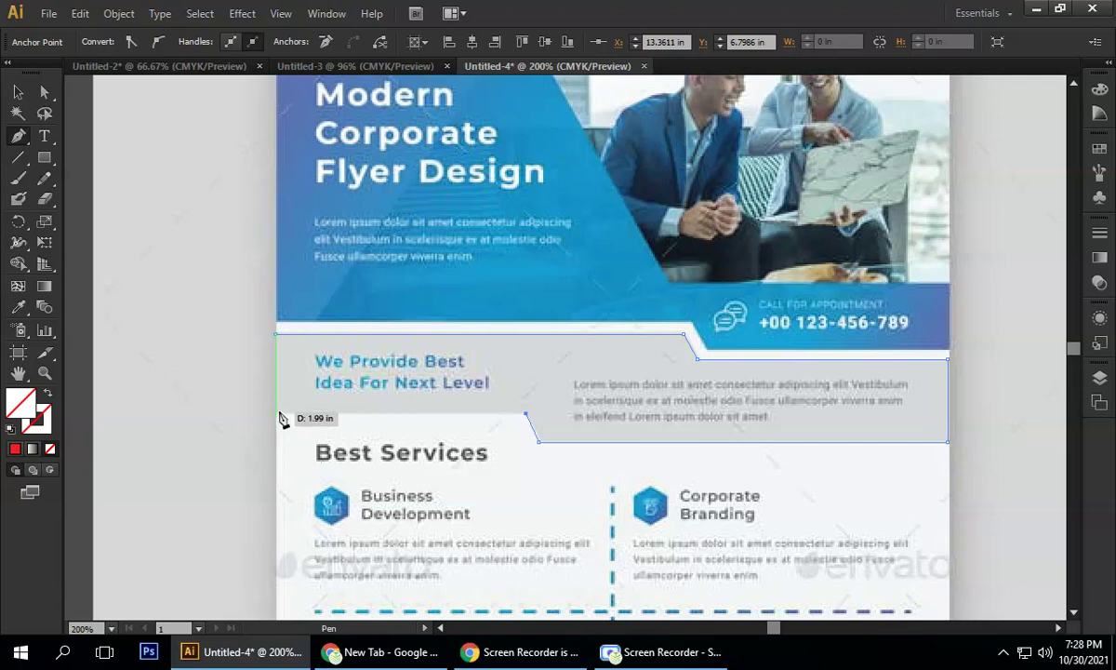
pyautogui.click(276, 414)
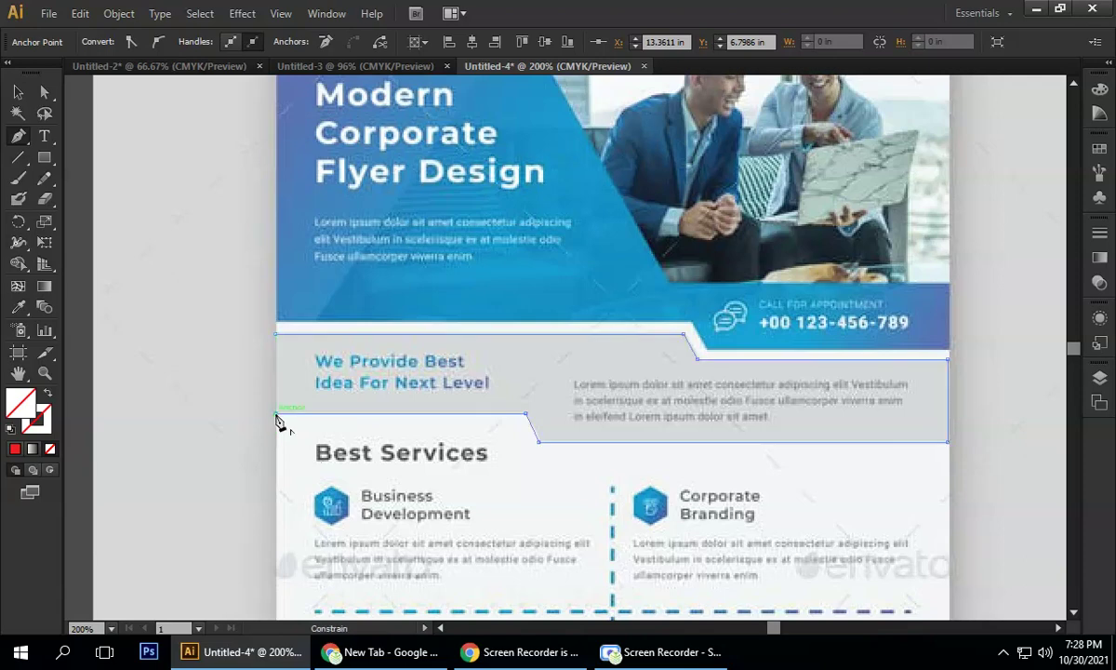
pyautogui.click(276, 337)
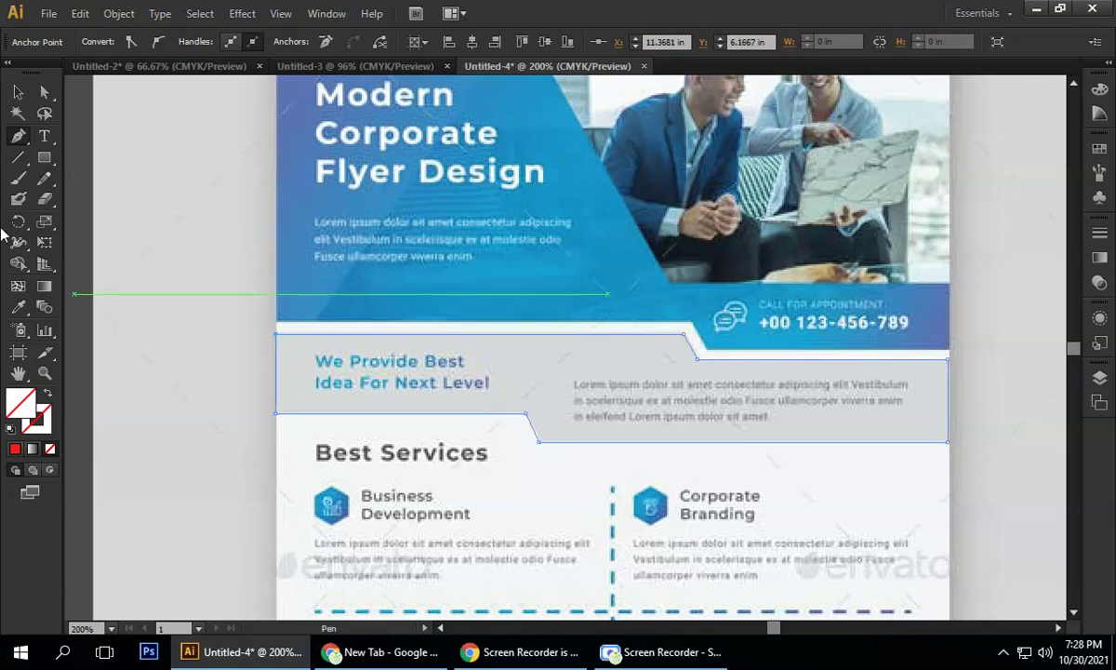
# - Move the closed band outline off the reference image onto the empty pasteboard to its right
pyautogui.click(18, 92)
pyautogui.scroll(-4, 359, 253)
pyautogui.moveTo(372, 269); pyautogui.dragTo(675, 305)
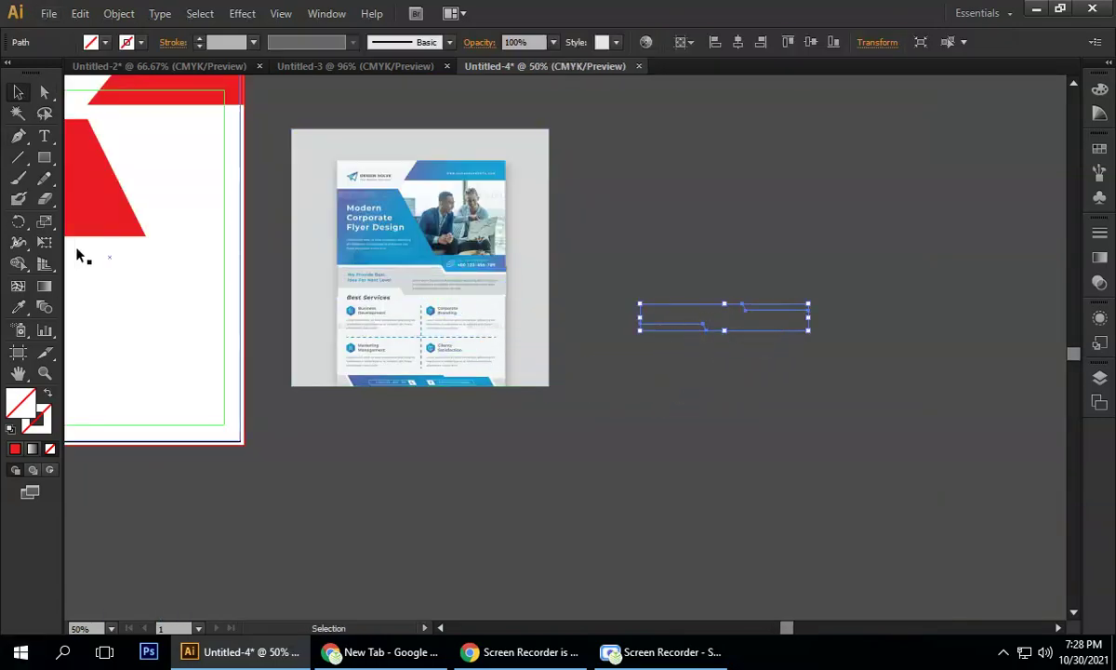
# - Fill the stepped band outline with the bright green 06FF7C
pyautogui.doubleClick(31, 423)
pyautogui.moveTo(437, 321); pyautogui.dragTo(546, 208)
pyautogui.click(576, 346)
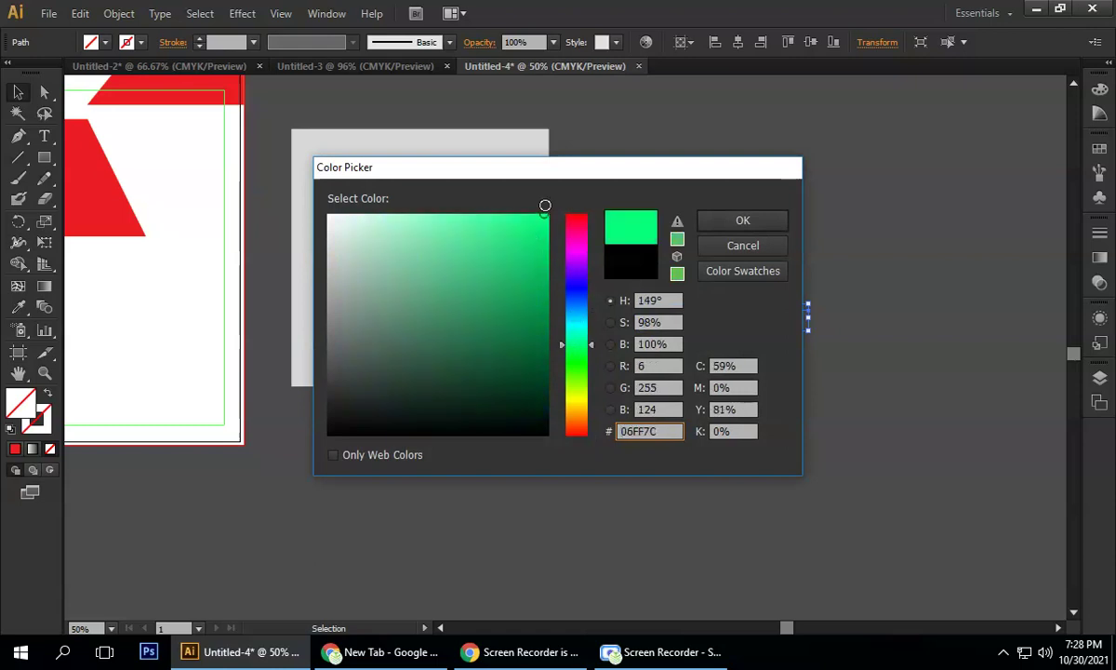
pyautogui.click(750, 231)
pyautogui.click(690, 234)
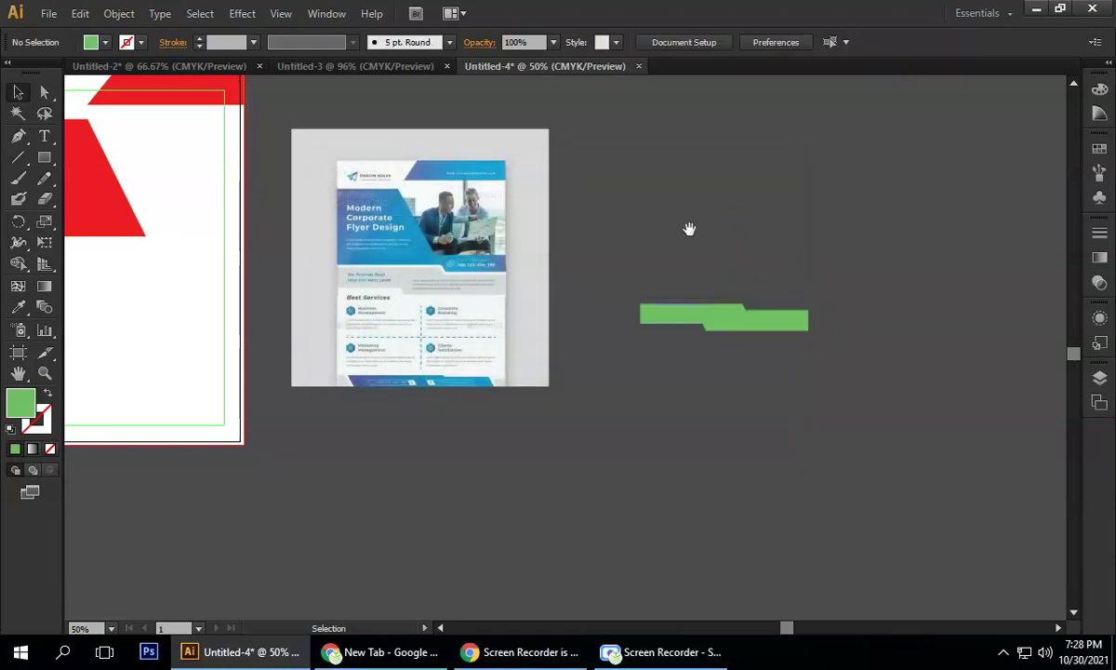
# - Place the green band on the page below the red panel and scale it to span the full bleed width
pyautogui.moveTo(690, 235); pyautogui.dragTo(907, 244)
pyautogui.moveTo(980, 335); pyautogui.dragTo(365, 327)
pyautogui.moveTo(432, 326); pyautogui.dragTo(484, 326)
pyautogui.moveTo(345, 310); pyautogui.dragTo(346, 302)
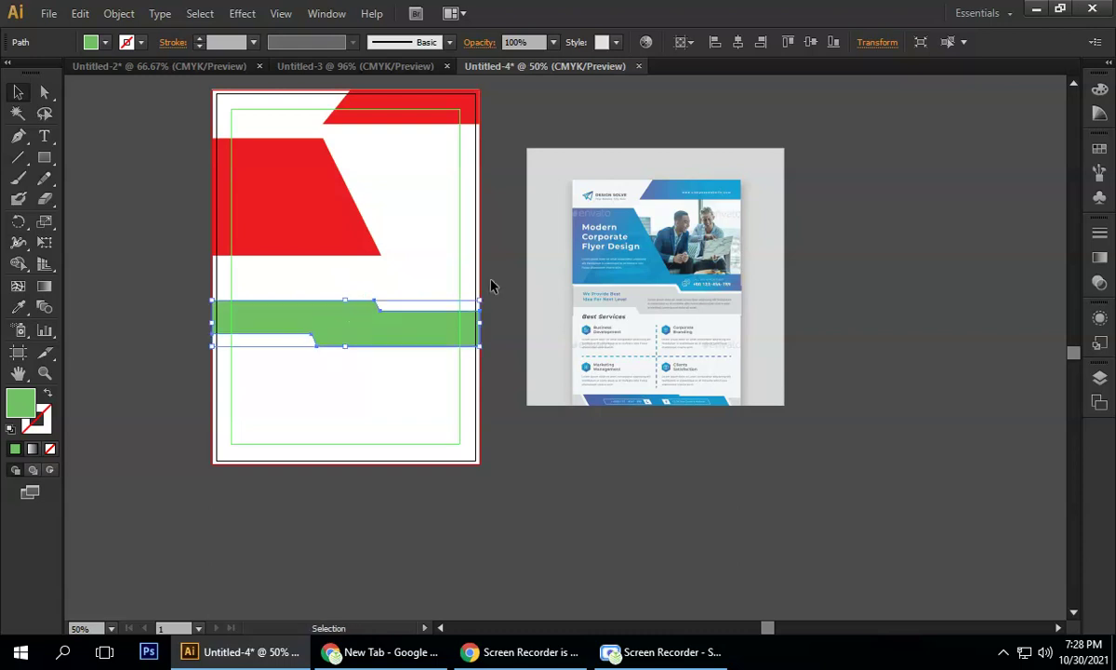
# - Center the green band horizontally on the page's outer bleed rectangle
pyautogui.click(486, 291)
pyautogui.keyDown('shift'); pyautogui.click(337, 337); pyautogui.keyUp('shift')
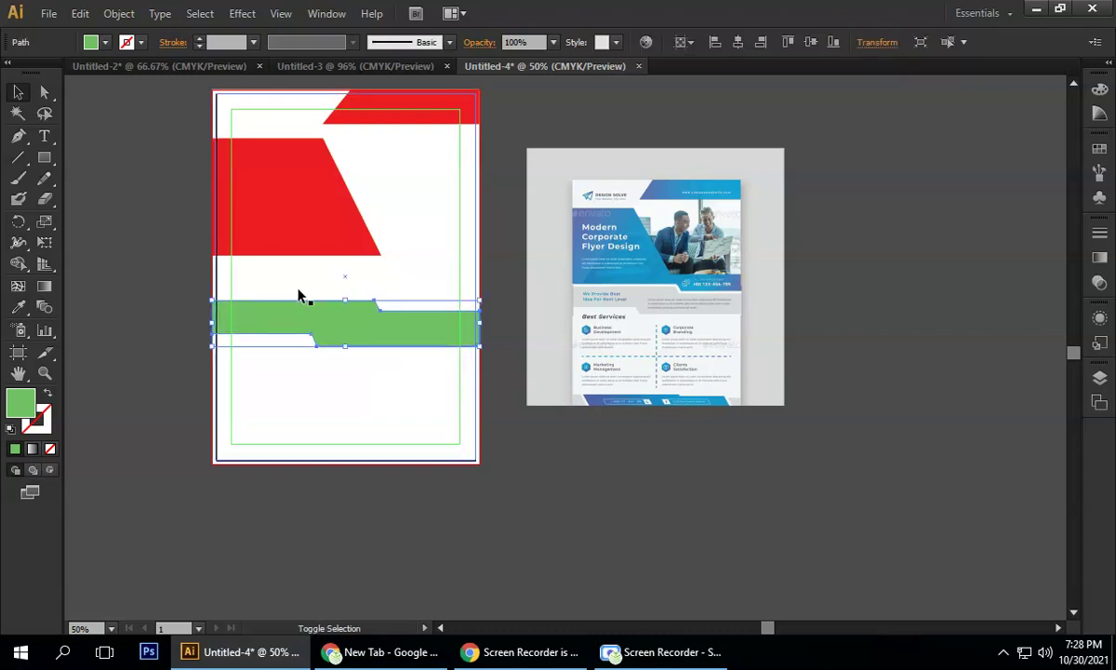
pyautogui.keyDown('shift'); pyautogui.click(211, 289); pyautogui.keyUp('shift')
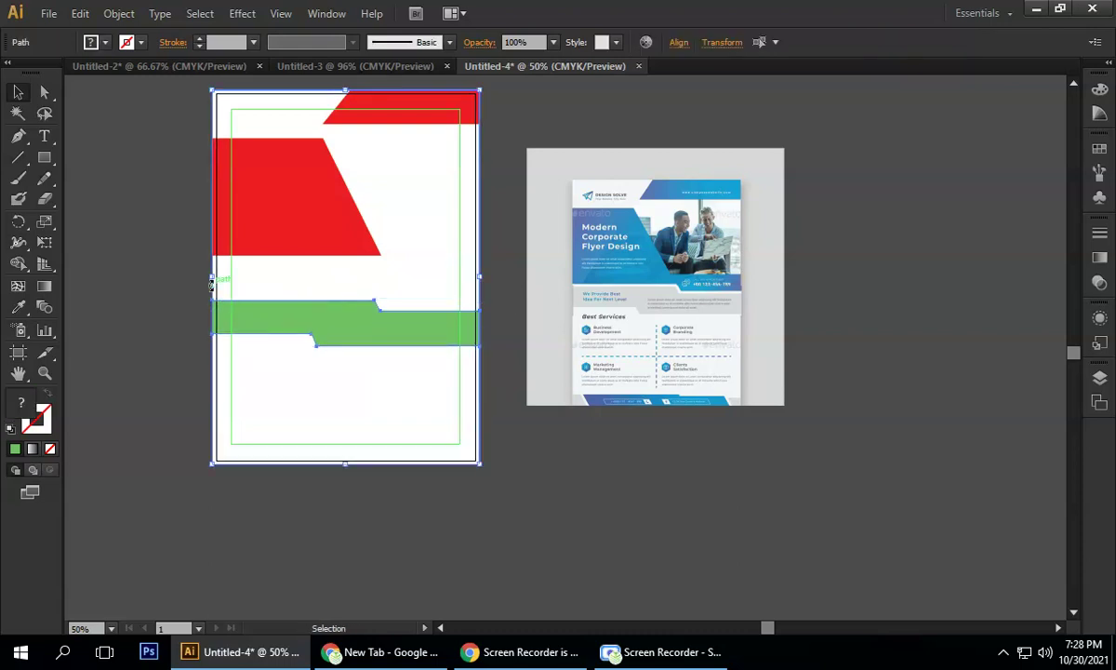
pyautogui.click(678, 44)
pyautogui.click(542, 88)
pyautogui.click(754, 103)
# - Move the green band straight up until only a narrow white gap separates it from the red panel
pyautogui.press('space')
pyautogui.scroll(1, 363, 316)
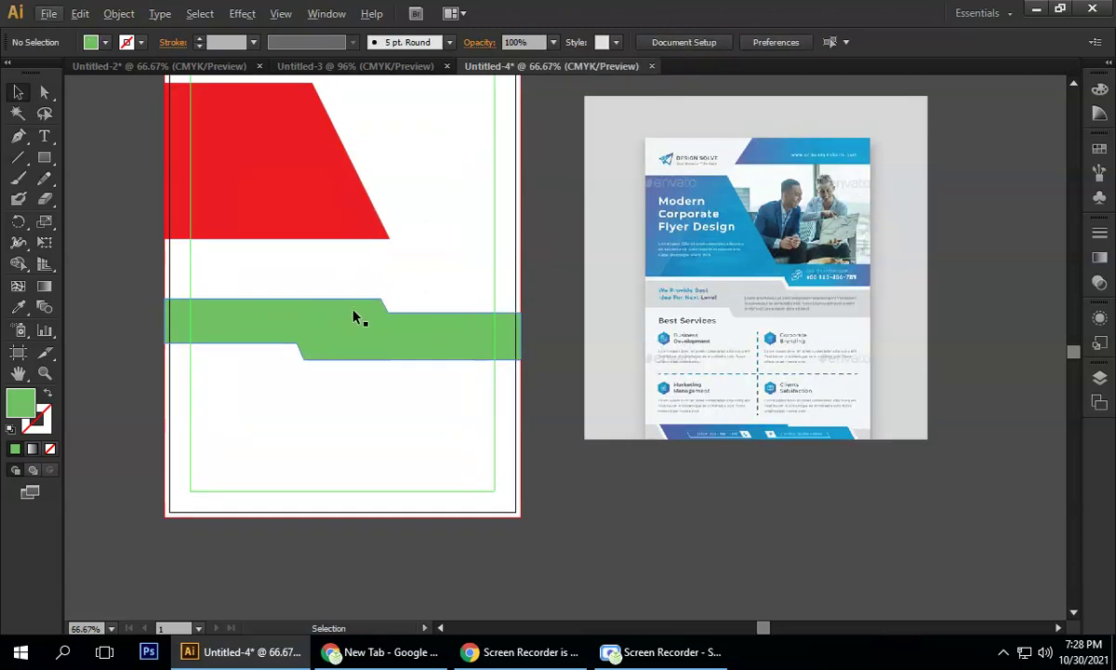
pyautogui.click(354, 312)
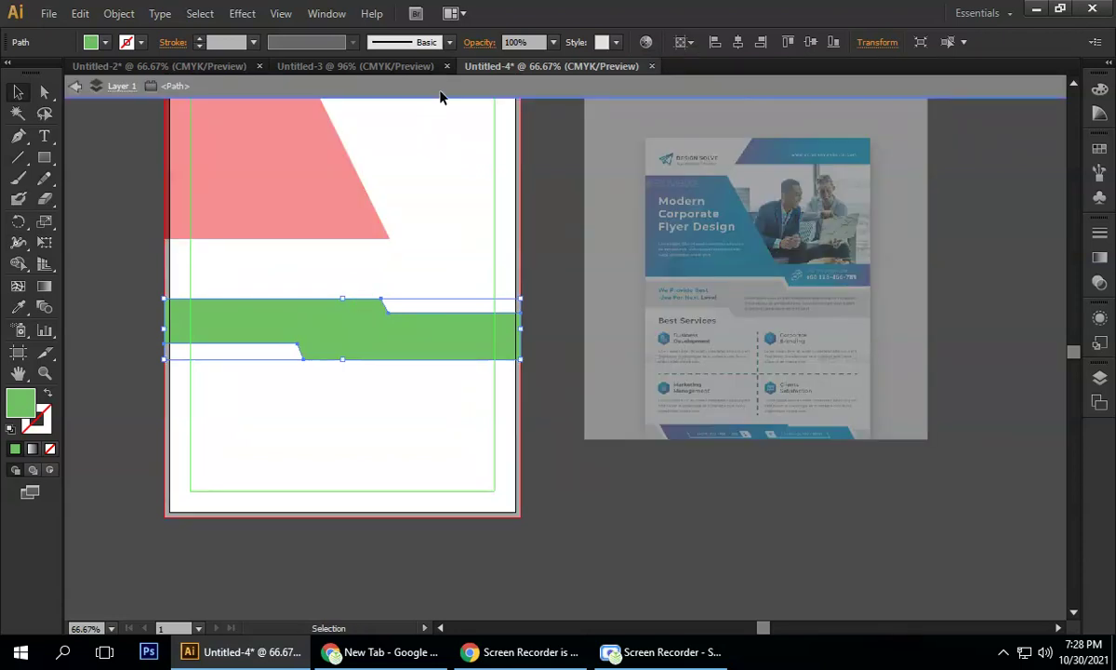
pyautogui.moveTo(359, 317); pyautogui.dragTo(361, 269)
pyautogui.click(565, 313)
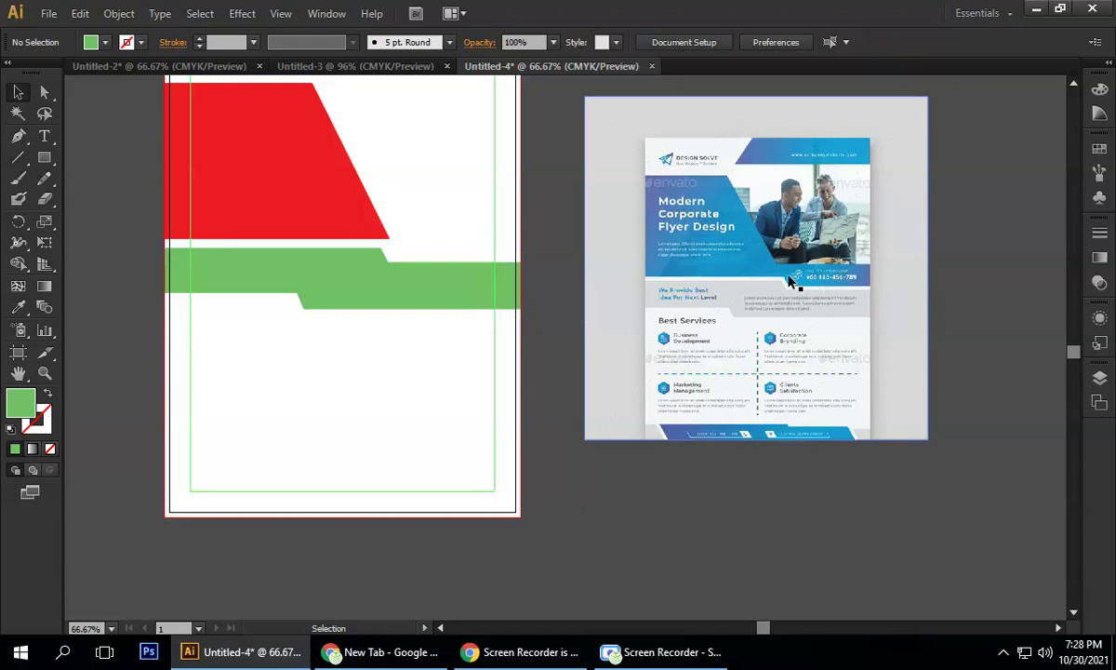
# - Trace the reference's "Call for appointment" strip with the Pen tool as a closed shape with no fill
pyautogui.moveTo(18, 136); pyautogui.dragTo(124, 136)
pyautogui.scroll(1, 784, 256)
pyautogui.scroll(3, 784, 260)
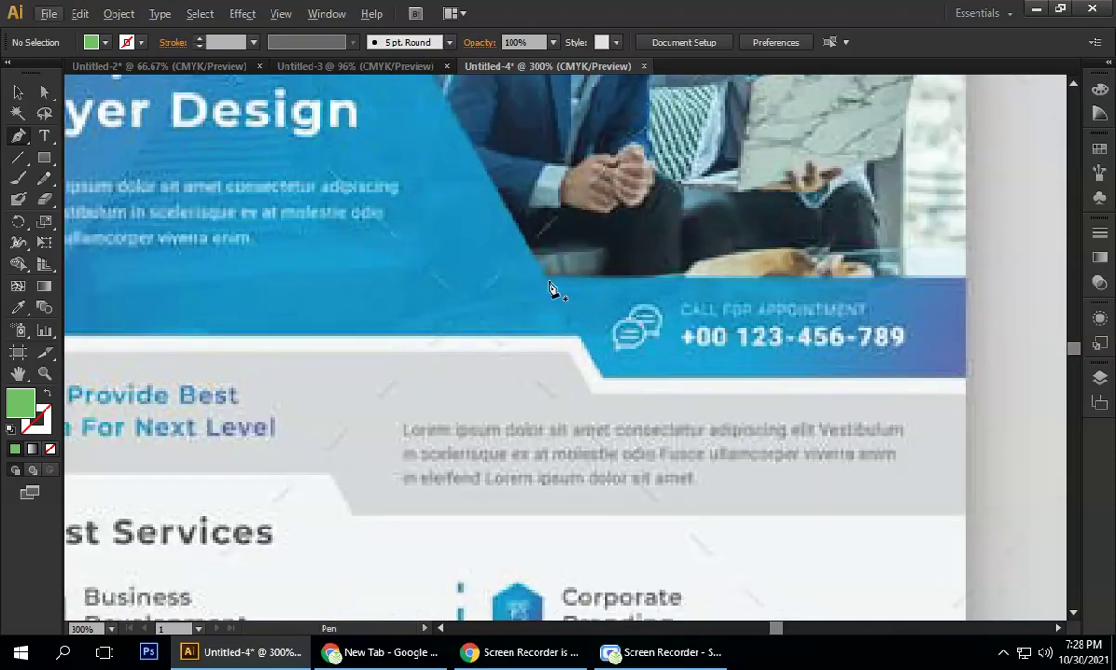
pyautogui.click(544, 279)
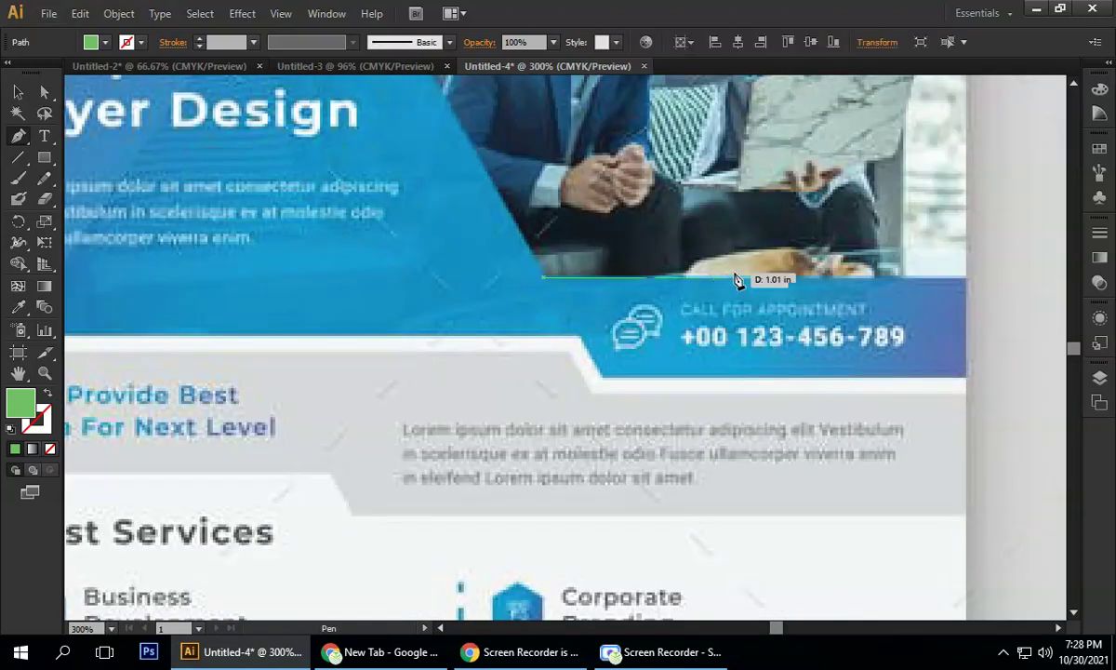
pyautogui.click(966, 279)
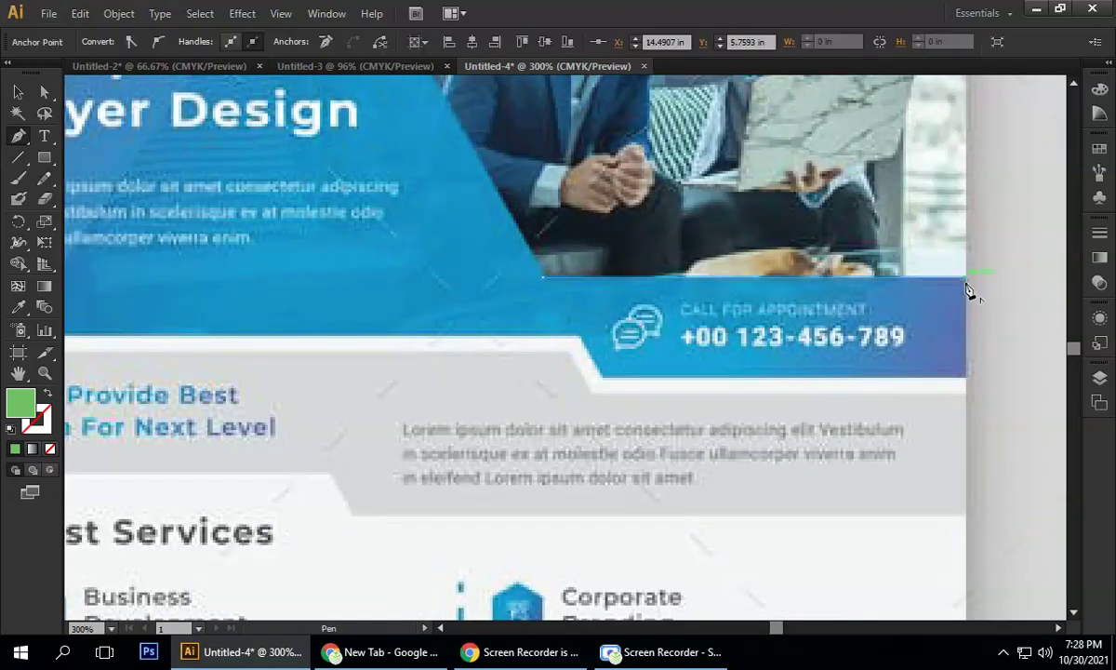
pyautogui.click(966, 376)
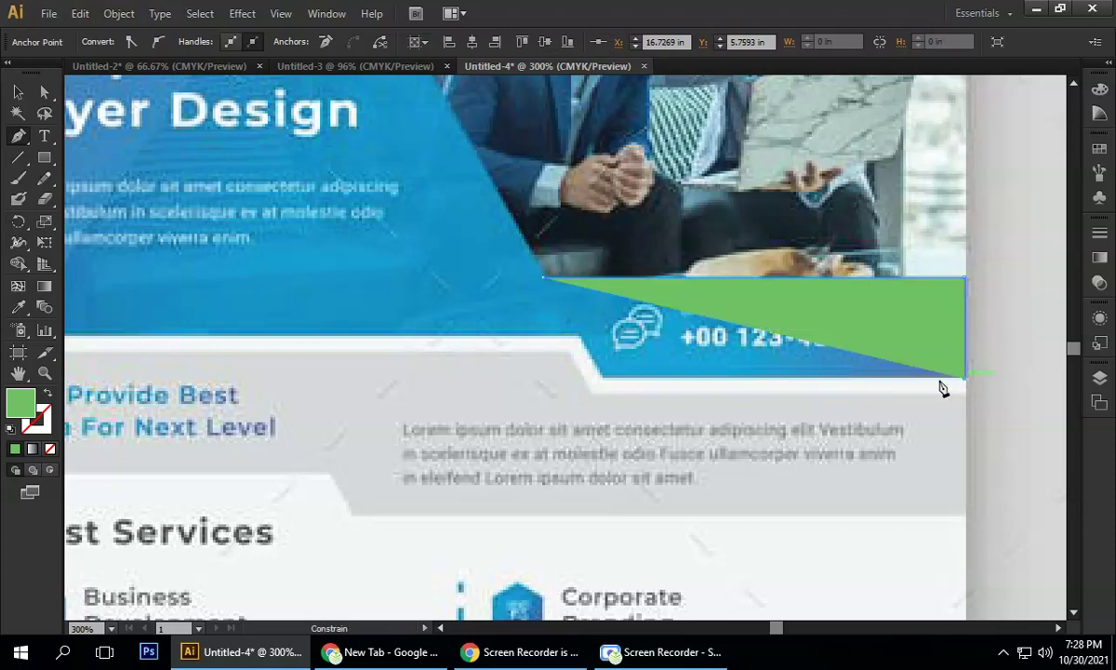
pyautogui.click(601, 380)
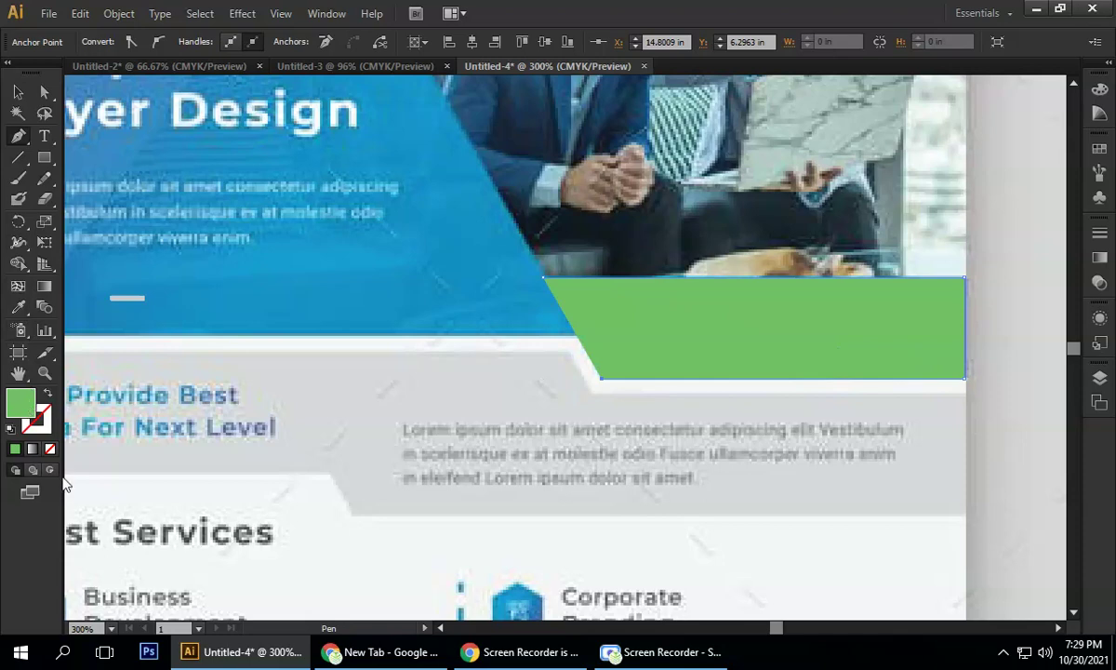
pyautogui.click(50, 450)
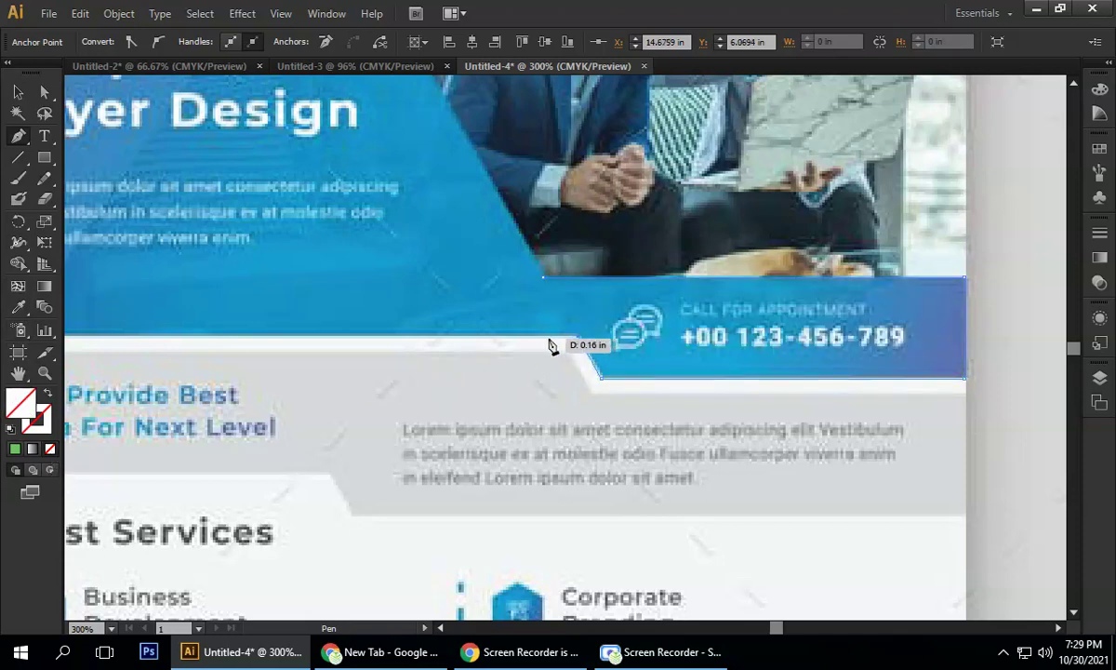
pyautogui.click(546, 281)
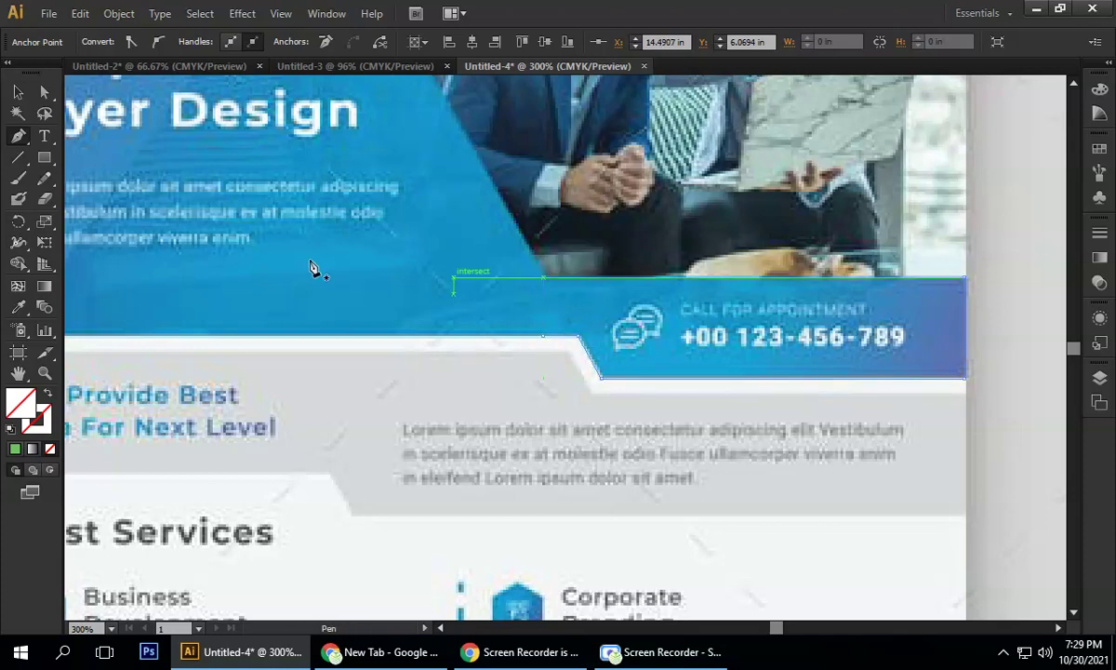
# - Move the traced strip outline off the reference onto the page's right edge, just below the green band
pyautogui.click(17, 93)
pyautogui.scroll(-4, 543, 282)
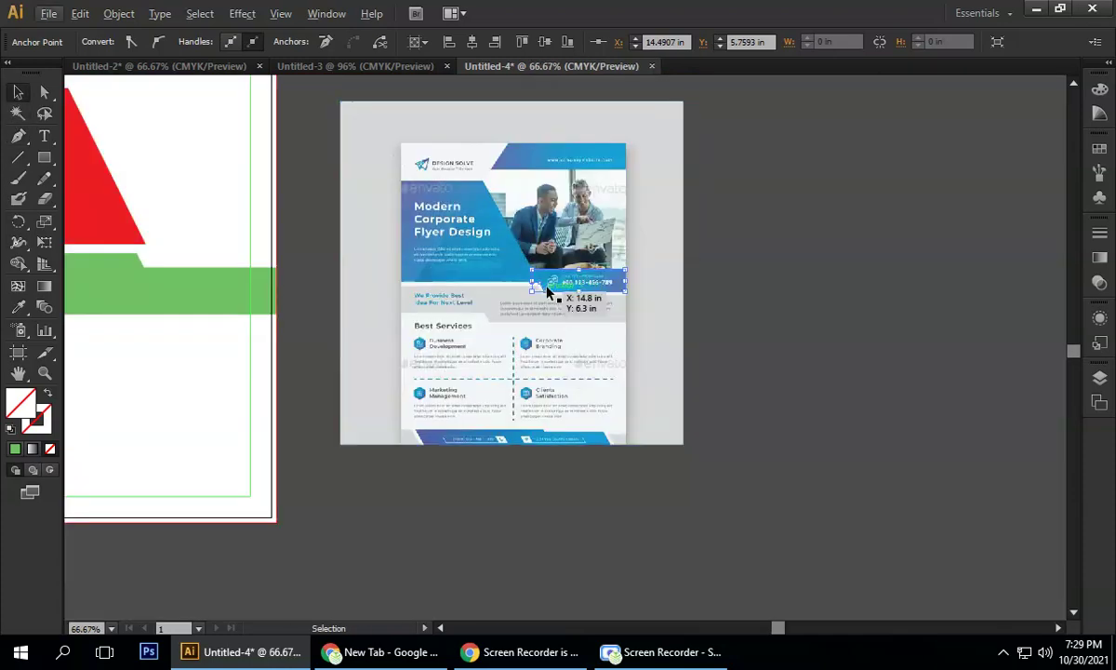
pyautogui.moveTo(570, 294); pyautogui.dragTo(274, 342)
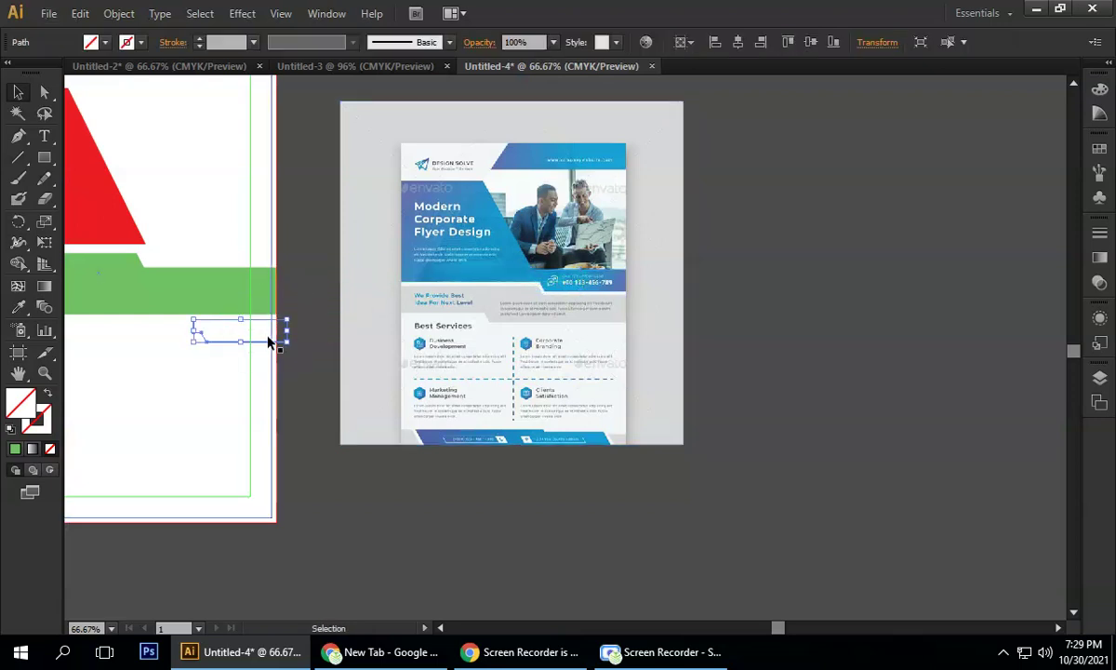
# - Fill the strip outline with the blue sampled from the reference flyer's header panel
pyautogui.click(18, 307)
pyautogui.click(517, 262)
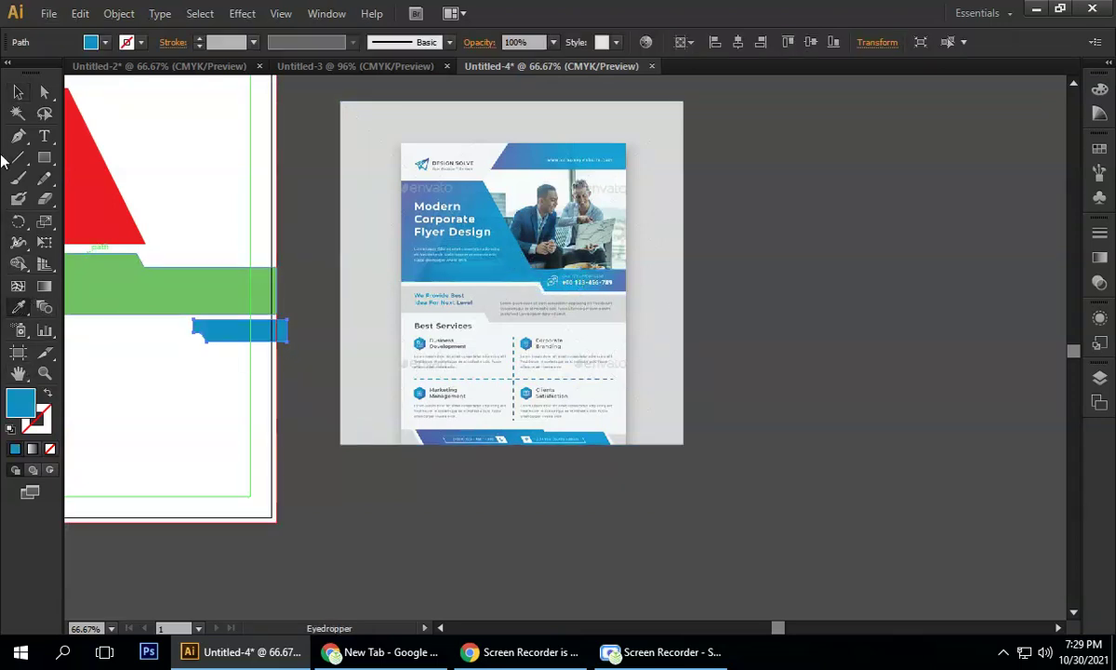
pyautogui.click(16, 93)
pyautogui.click(299, 358)
# - Enlarge the blue strip and place it against the red panel's lower-right corner, above the green band
pyautogui.moveTo(282, 335); pyautogui.dragTo(340, 237)
pyautogui.click(334, 294)
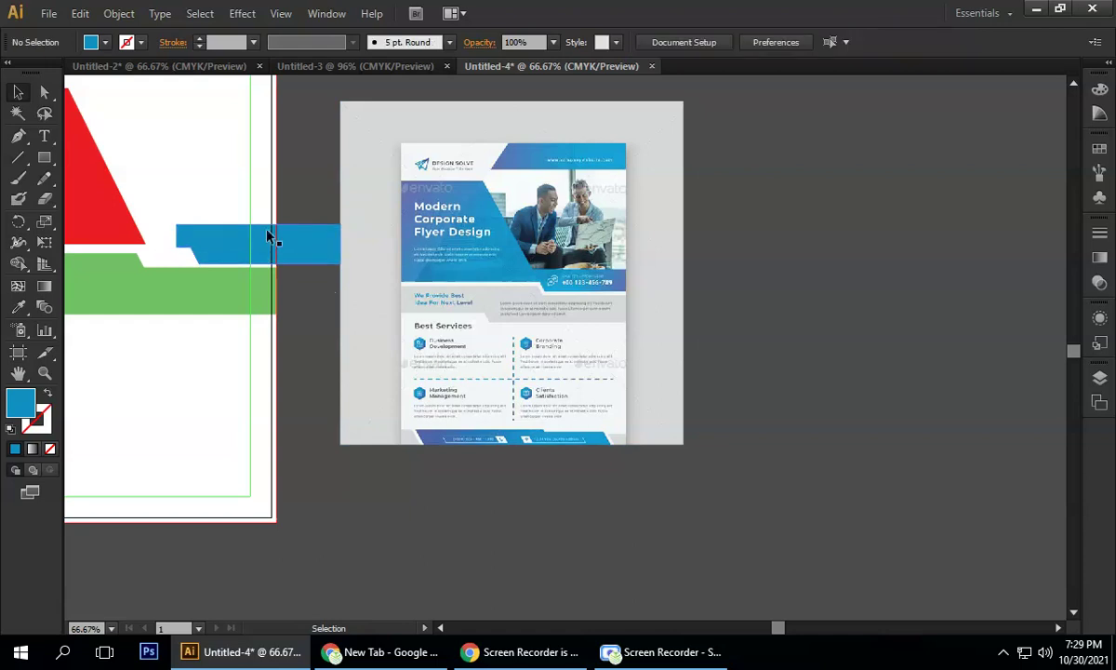
pyautogui.moveTo(272, 245); pyautogui.dragTo(404, 279)
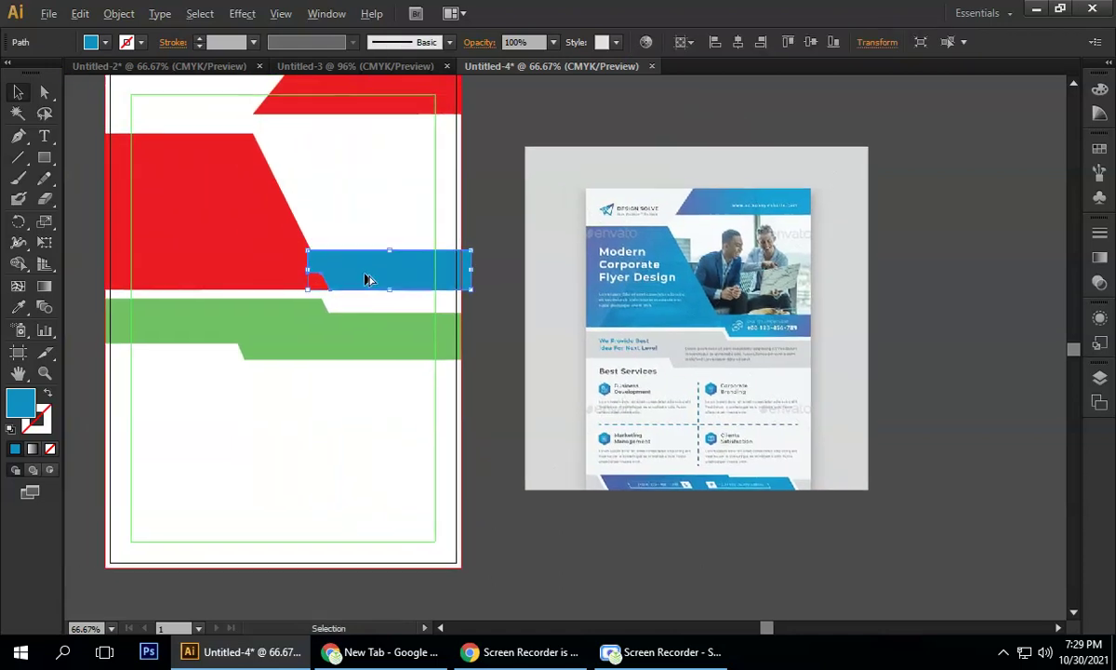
# - Try to center the blue strip and the red panel horizontally on each other, and undo the alignment
pyautogui.scroll(1, 363, 274)
pyautogui.keyDown('shift'); pyautogui.click(205, 246); pyautogui.keyUp('shift')
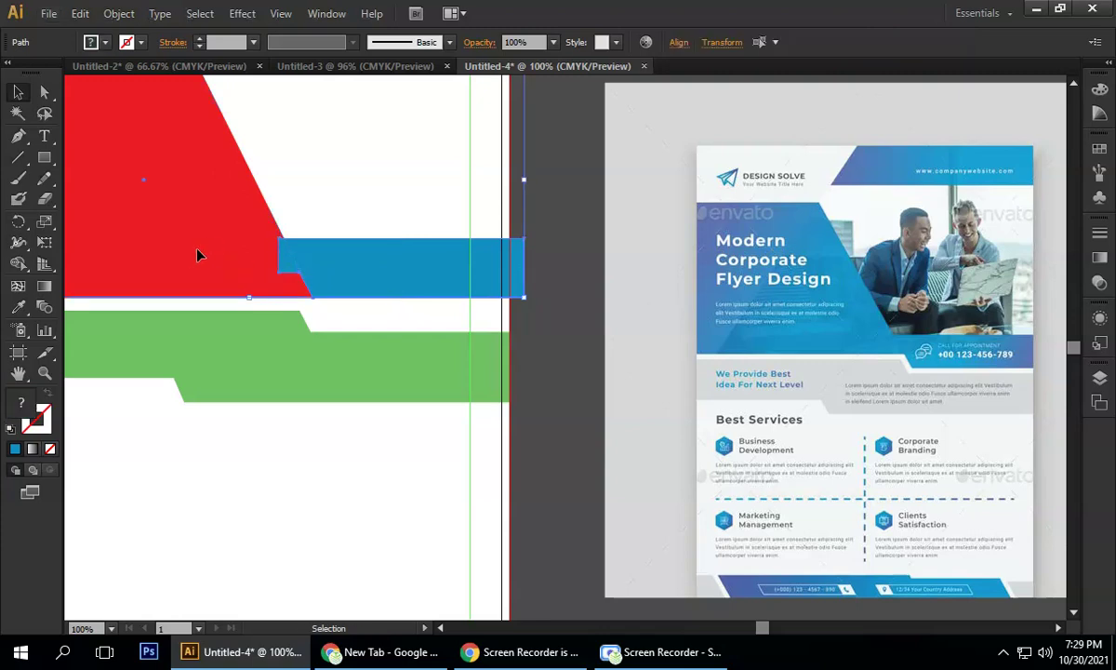
pyautogui.click(677, 42)
pyautogui.click(535, 86)
pyautogui.click(583, 246)
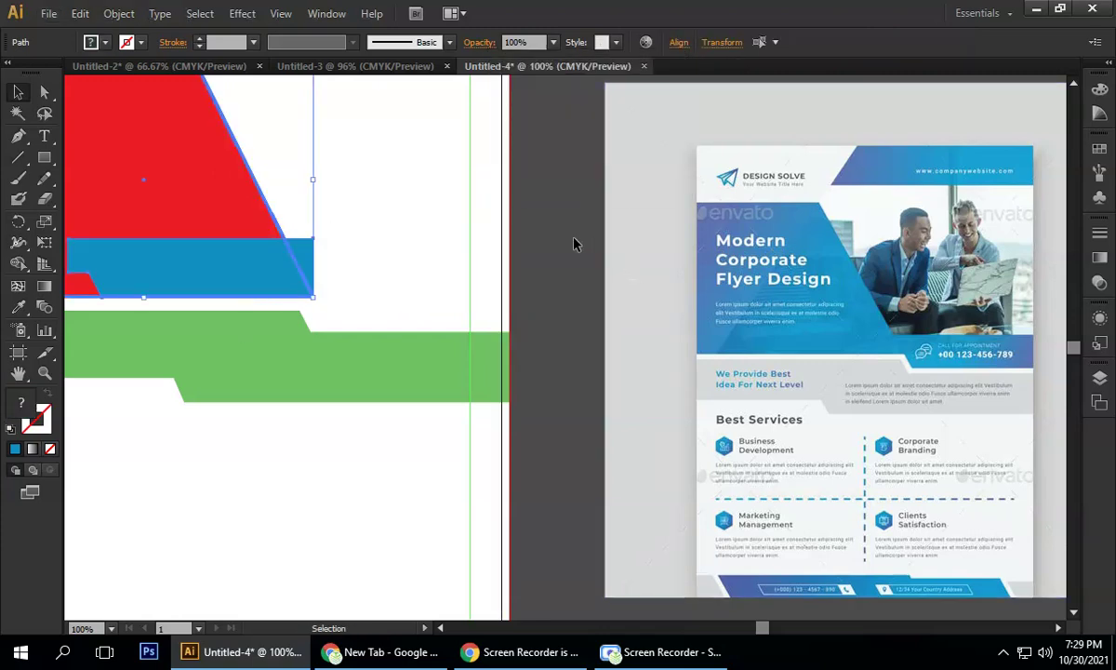
pyautogui.hotkey('ctrl', 'z')
# - Align the blue strip's right edge with the right edge of the page's outer bleed rectangle
pyautogui.click(539, 277)
pyautogui.click(470, 275)
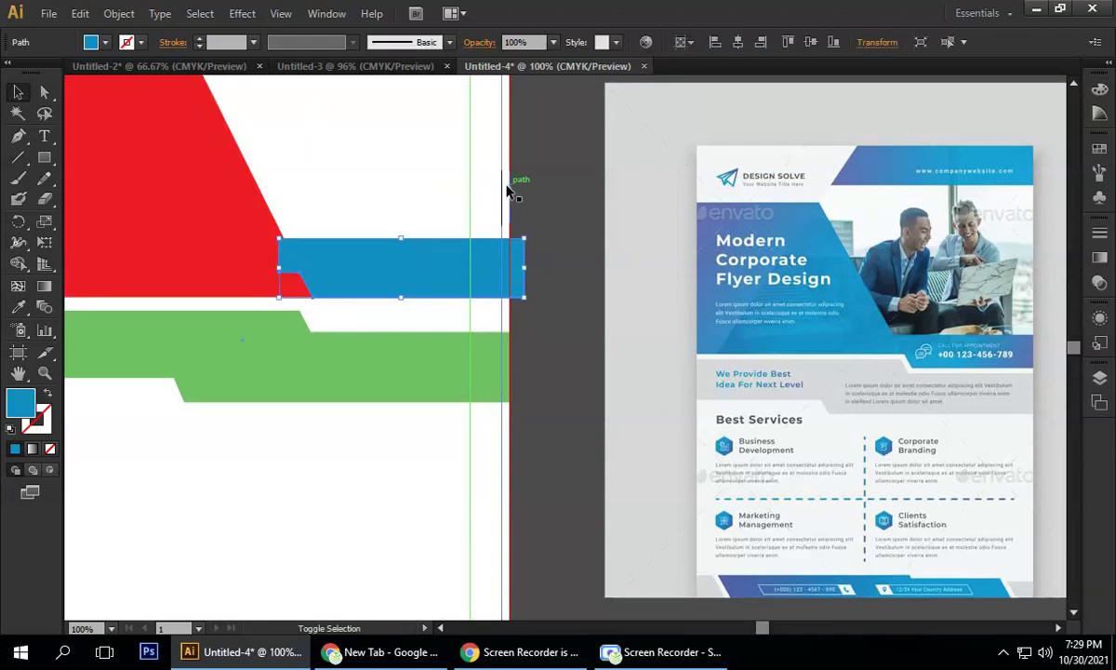
pyautogui.keyDown('shift'); pyautogui.click(511, 181); pyautogui.keyUp('shift')
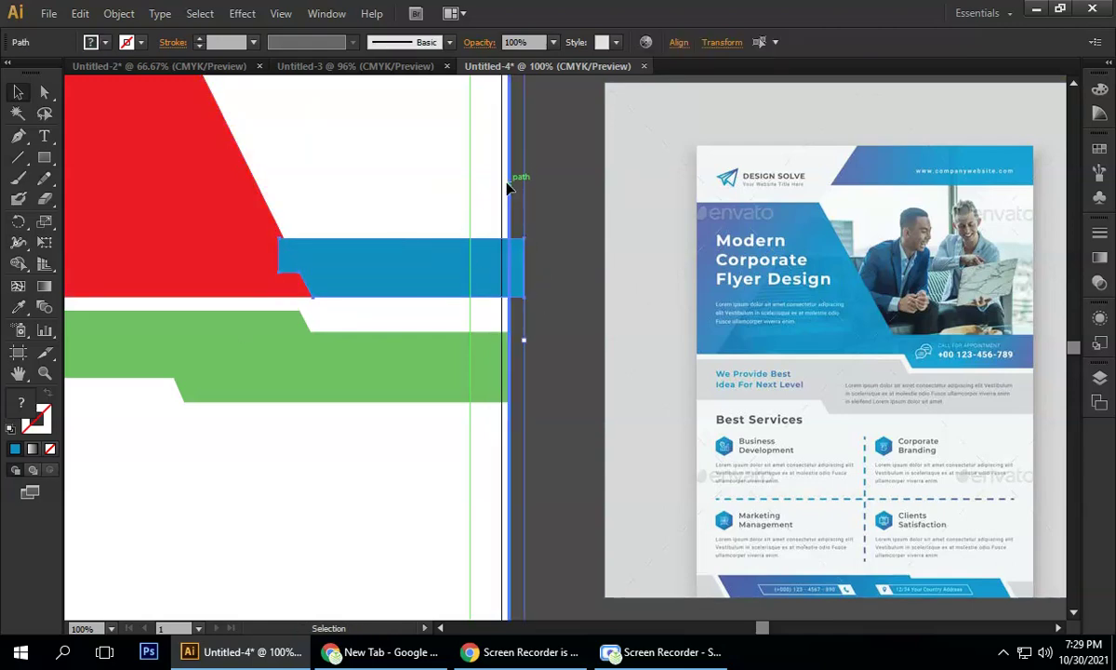
pyautogui.click(678, 42)
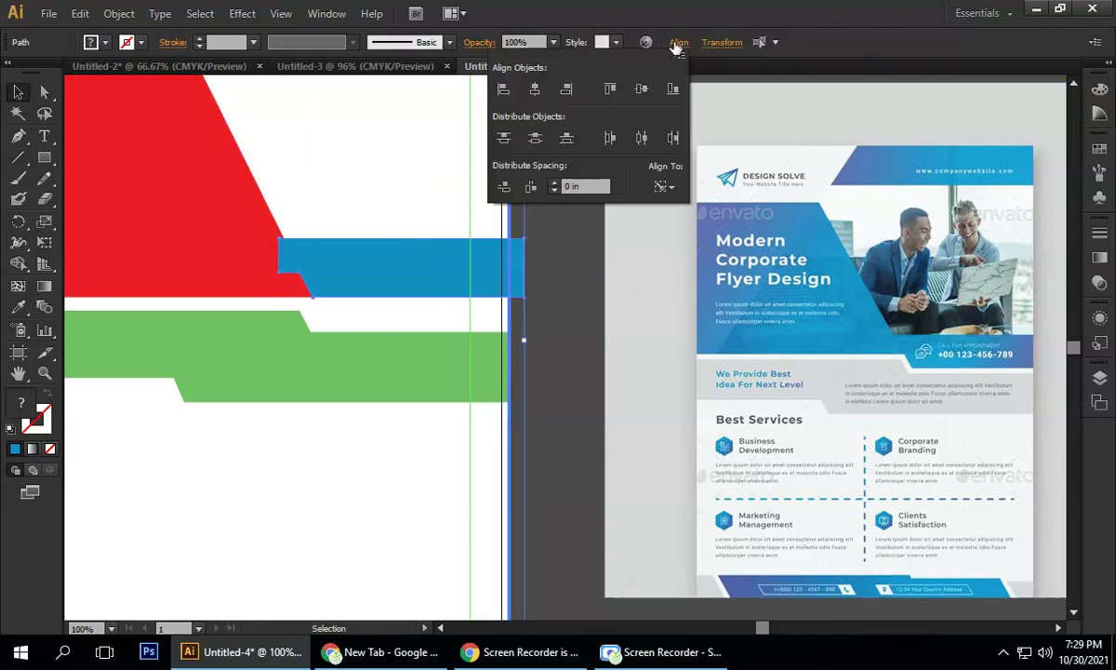
pyautogui.click(566, 90)
pyautogui.click(540, 312)
# - Align the bottom edges of the blue strip and the red panel
pyautogui.click(444, 290)
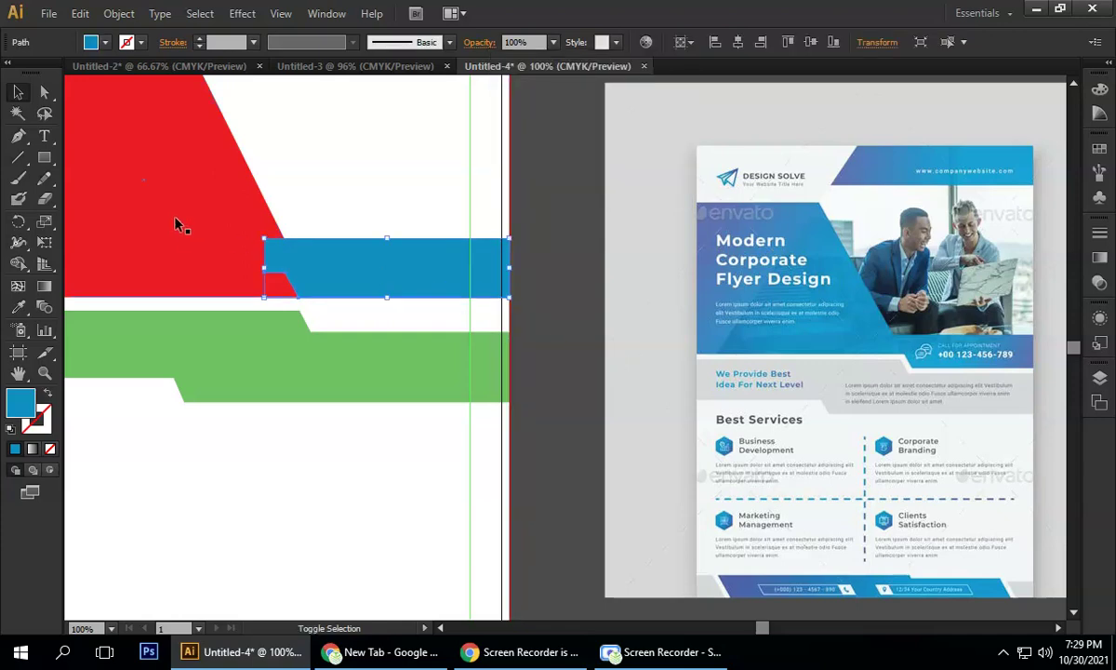
pyautogui.keyDown('shift'); pyautogui.click(176, 208); pyautogui.keyUp('shift')
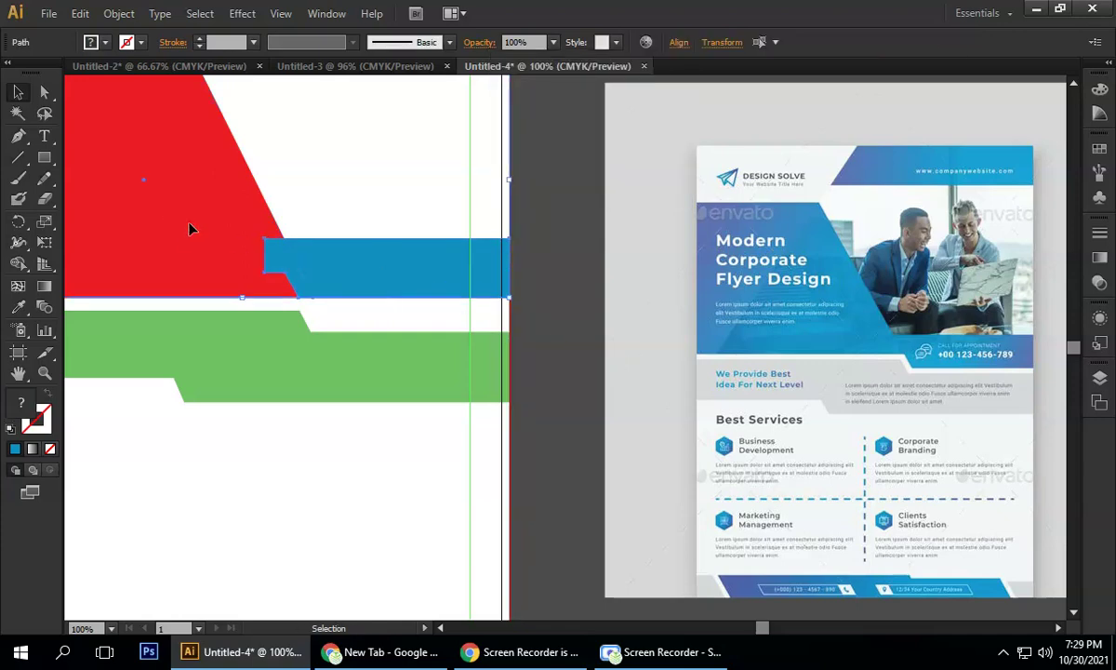
pyautogui.click(676, 46)
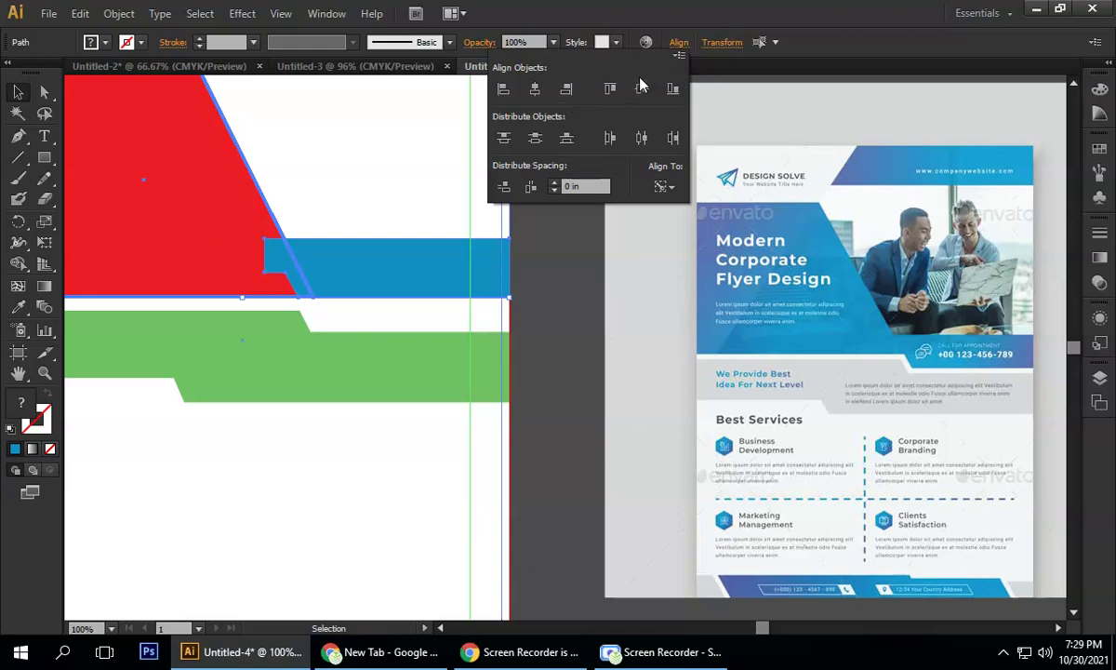
pyautogui.click(672, 90)
pyautogui.click(549, 282)
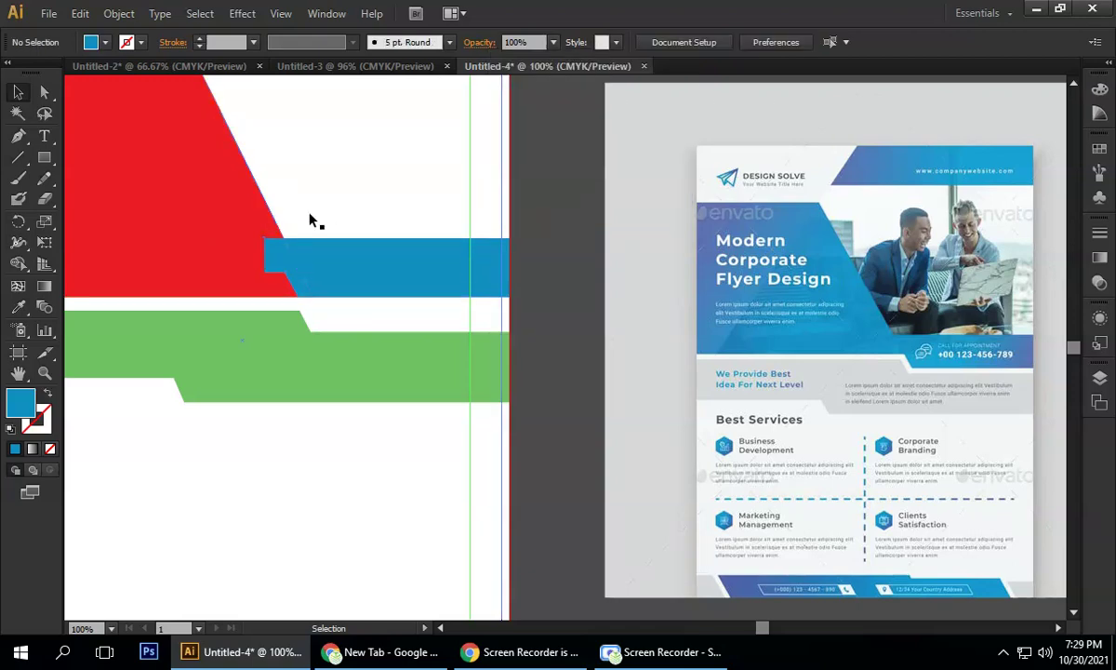
# - Try bringing the large red panel in front of the blue strip, and send it behind the strip again
pyautogui.click(211, 209)
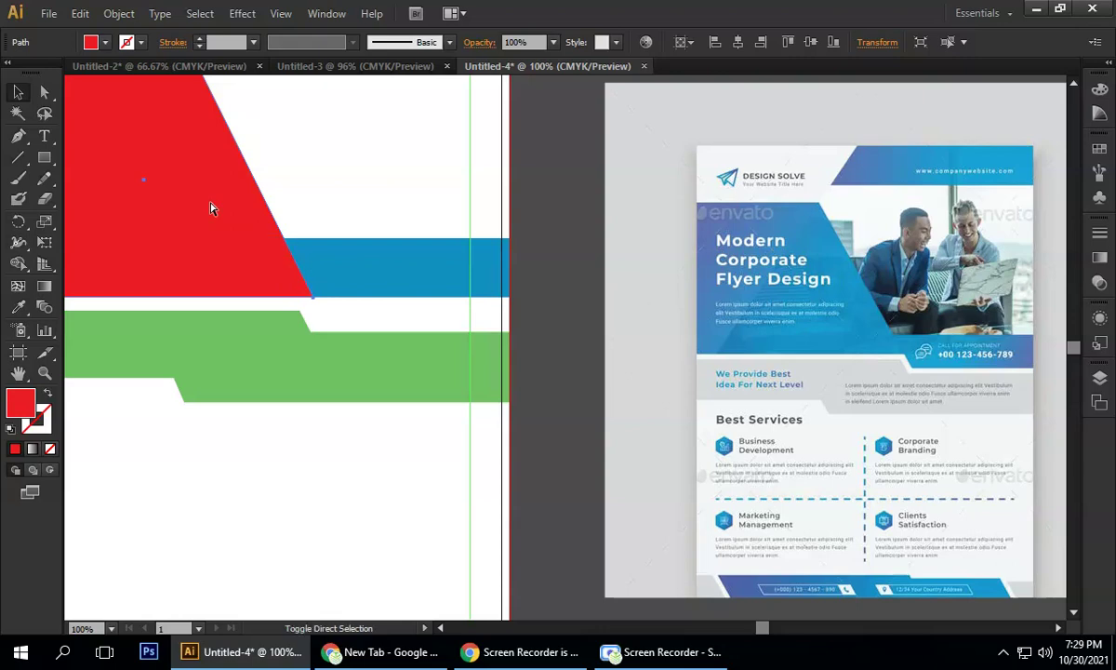
pyautogui.hotkey('ctrl', 'shift', ']')
pyautogui.hotkey('ctrl', 'shift', '[')
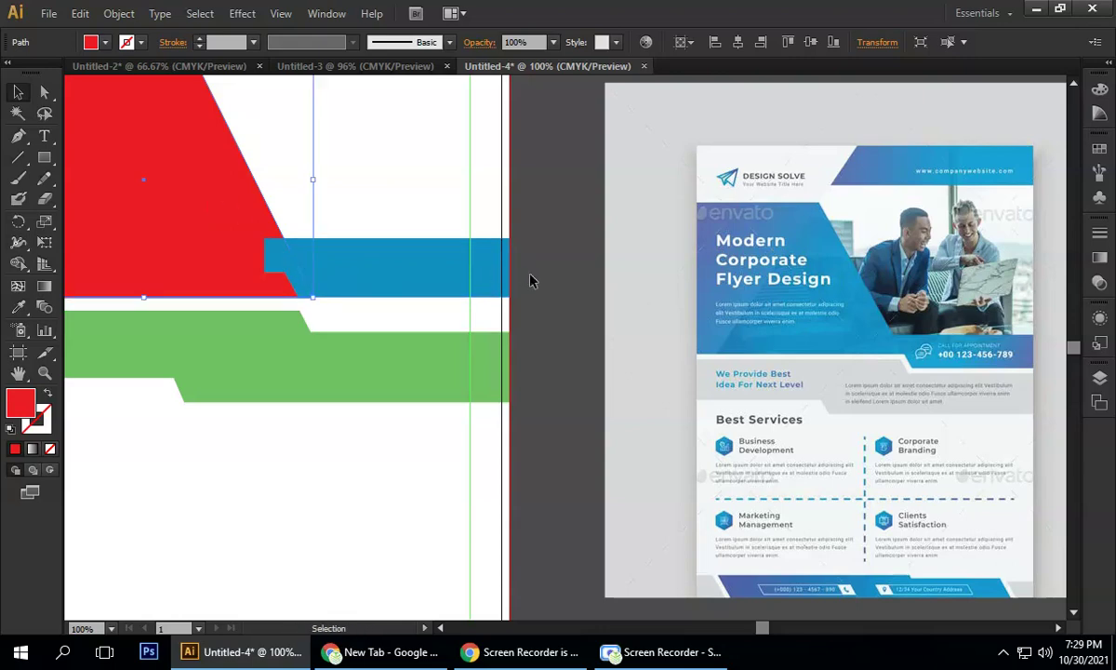
pyautogui.click(531, 278)
# - Move the blue strip off the page to the empty area above the reference image
pyautogui.scroll(2, 264, 278)
pyautogui.scroll(-2, 264, 282)
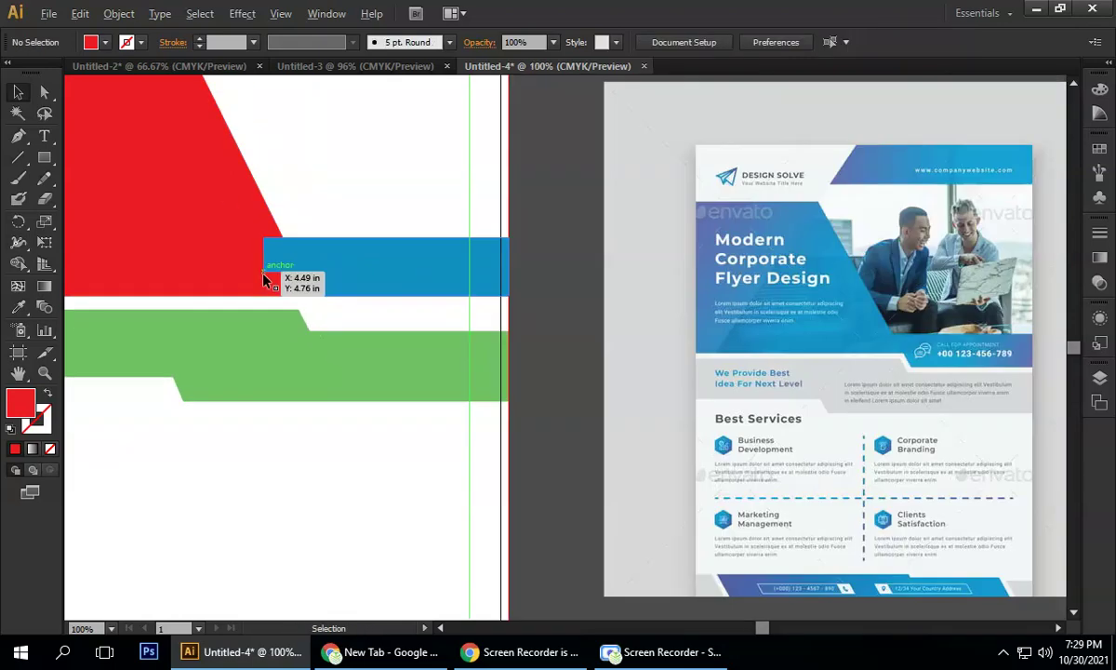
pyautogui.scroll(-2, 374, 284)
pyautogui.moveTo(438, 279); pyautogui.dragTo(722, 129)
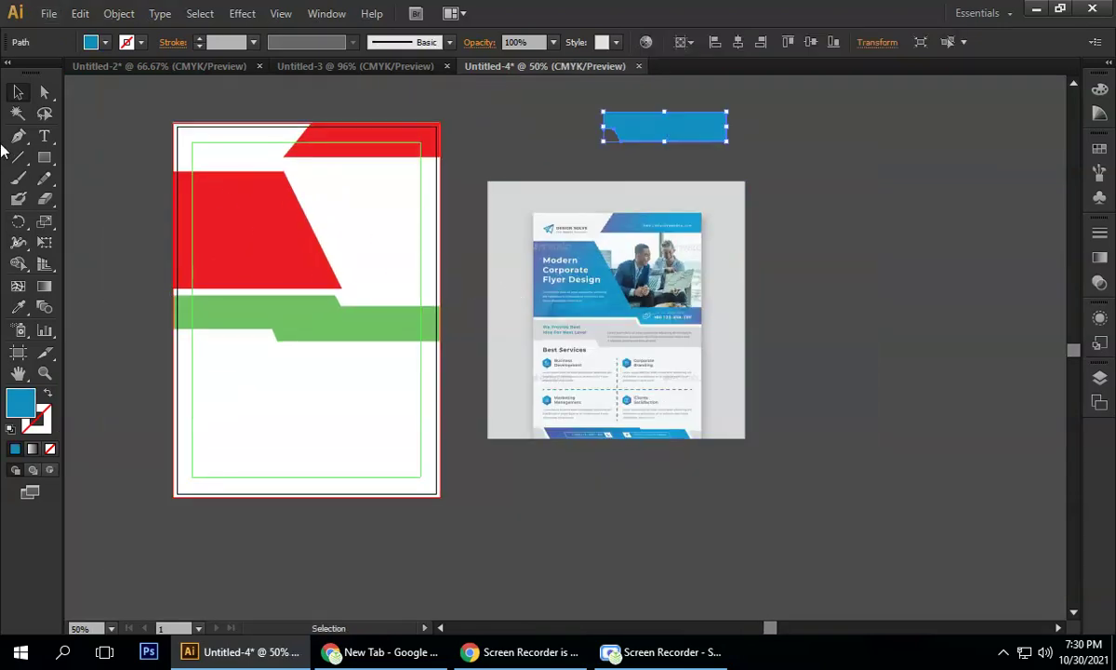
# - Trace the reference flyer's headline panel and adjoining phone-number strip as one closed Pen tool path with no fill
pyautogui.moveTo(17, 136); pyautogui.dragTo(74, 135)
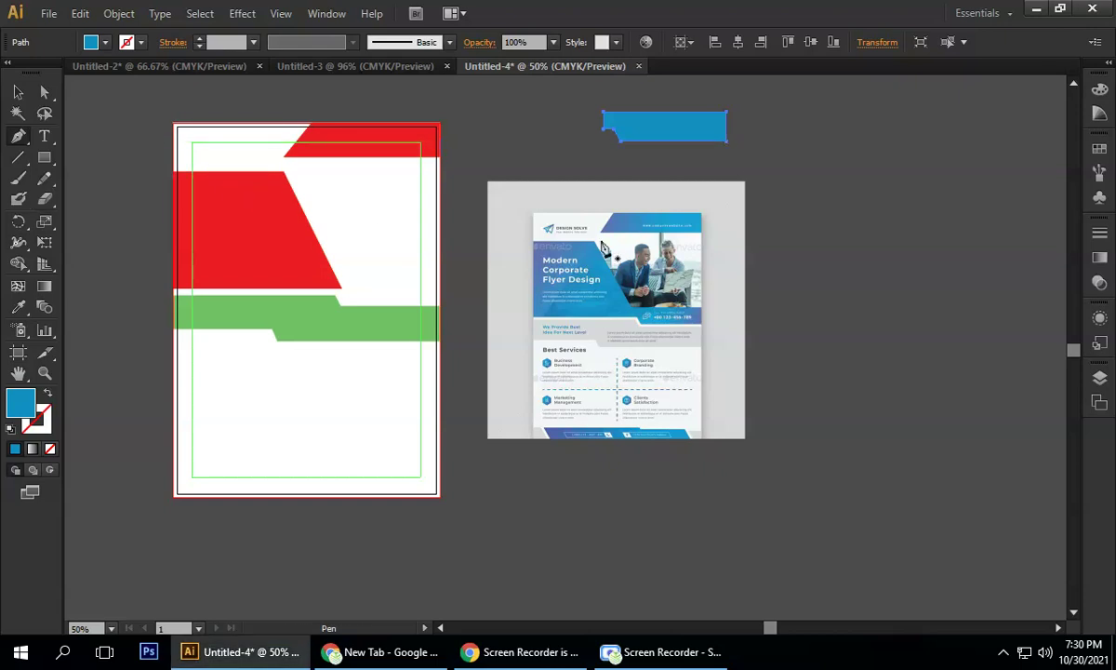
pyautogui.scroll(3, 626, 265)
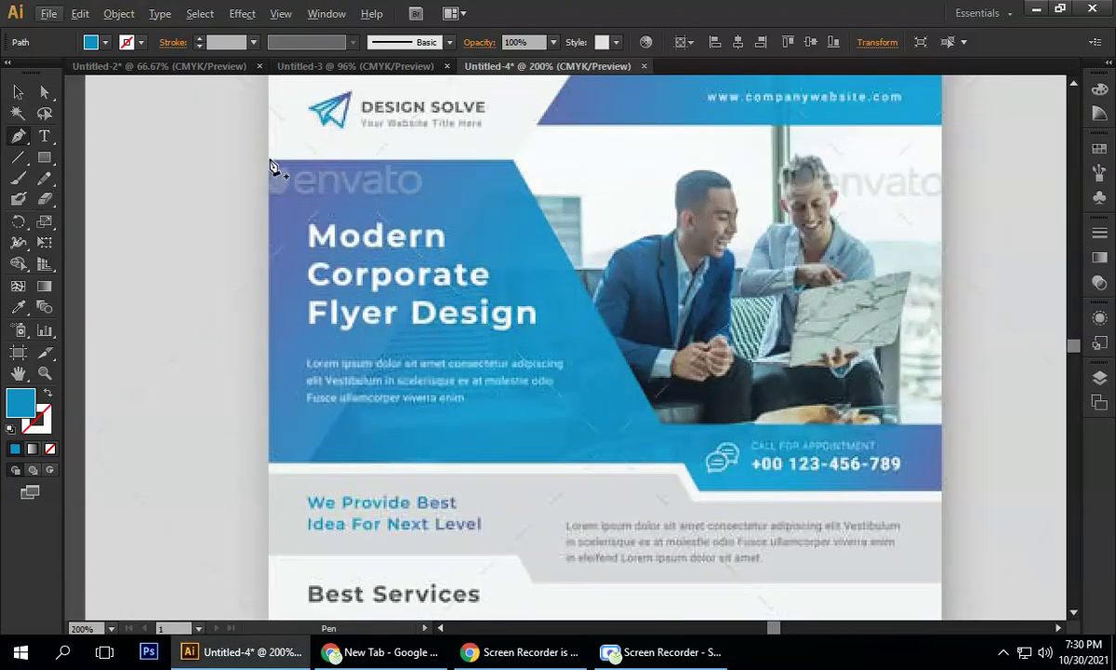
pyautogui.click(270, 161)
pyautogui.keyDown('shift'); pyautogui.click(514, 160); pyautogui.keyUp('shift')
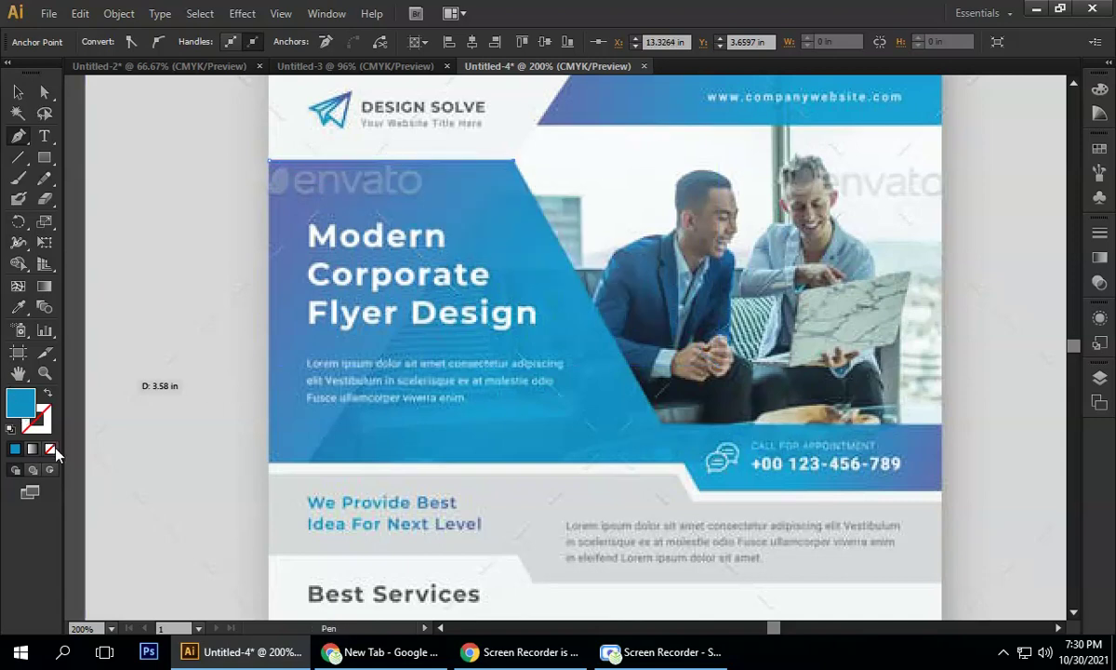
pyautogui.press('/')
pyautogui.click(664, 430)
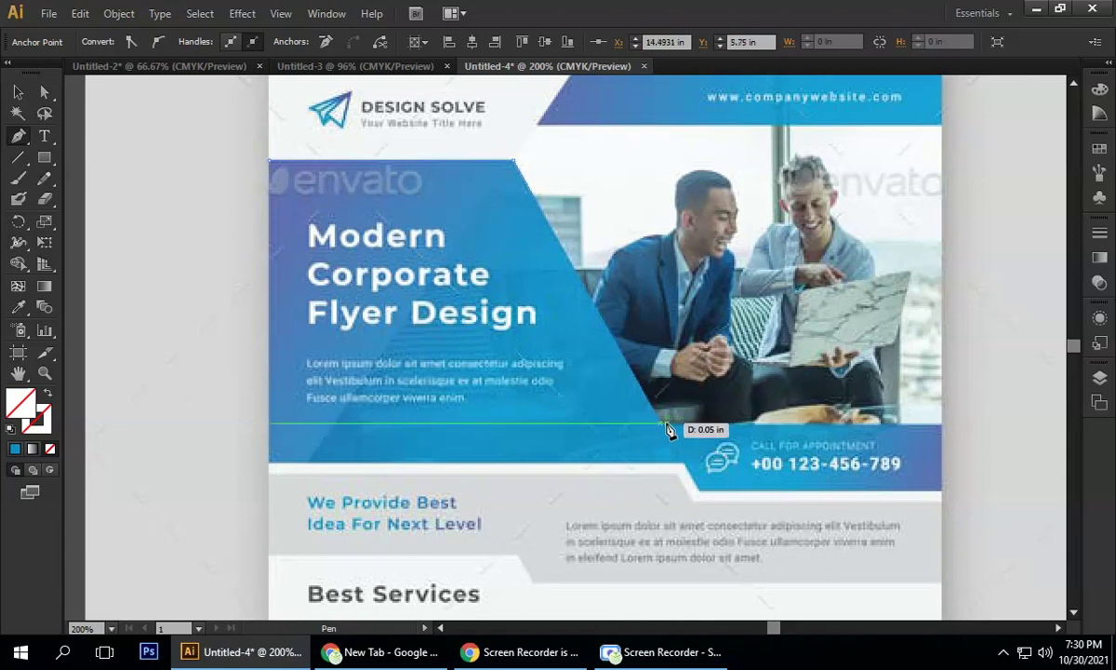
pyautogui.click(942, 425)
pyautogui.click(942, 491)
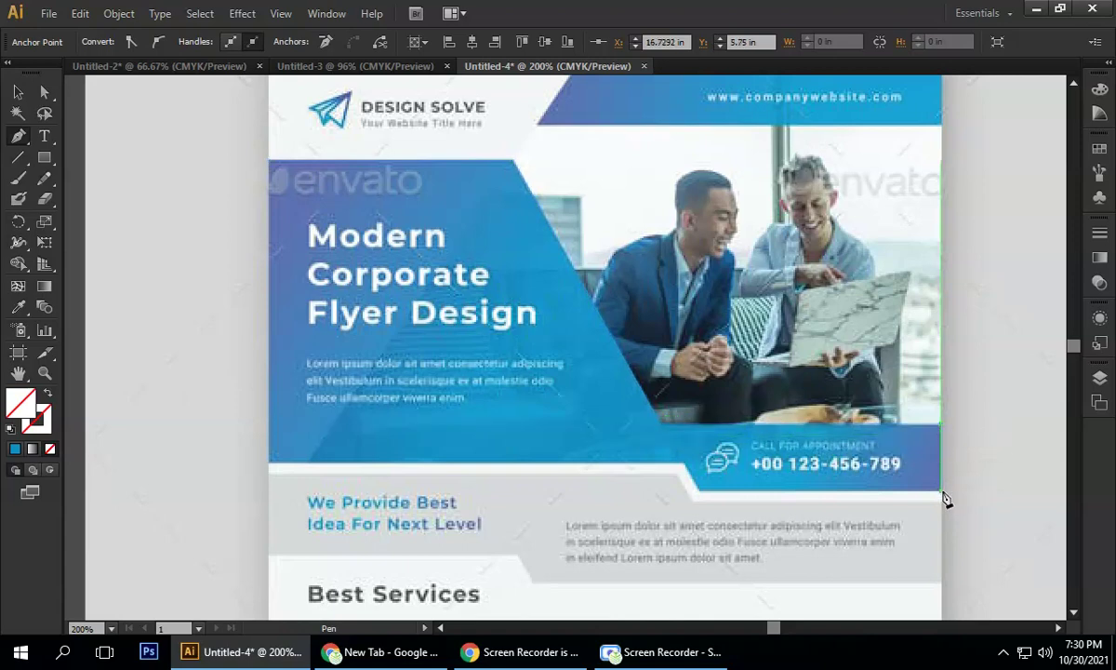
pyautogui.click(697, 492)
pyautogui.click(685, 465)
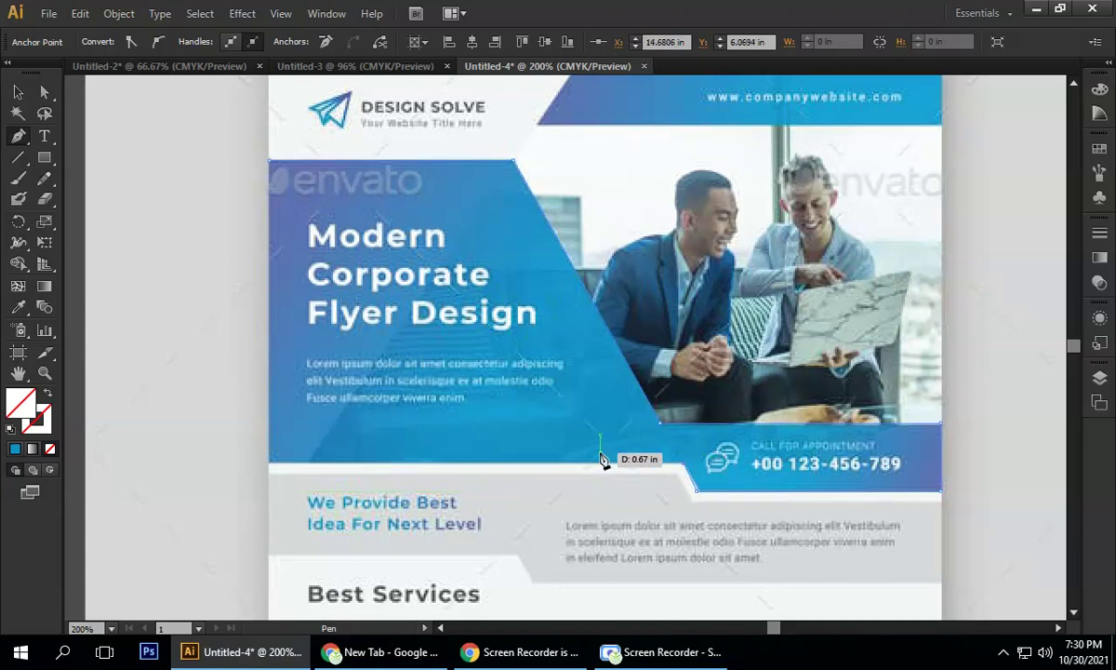
pyautogui.click(271, 463)
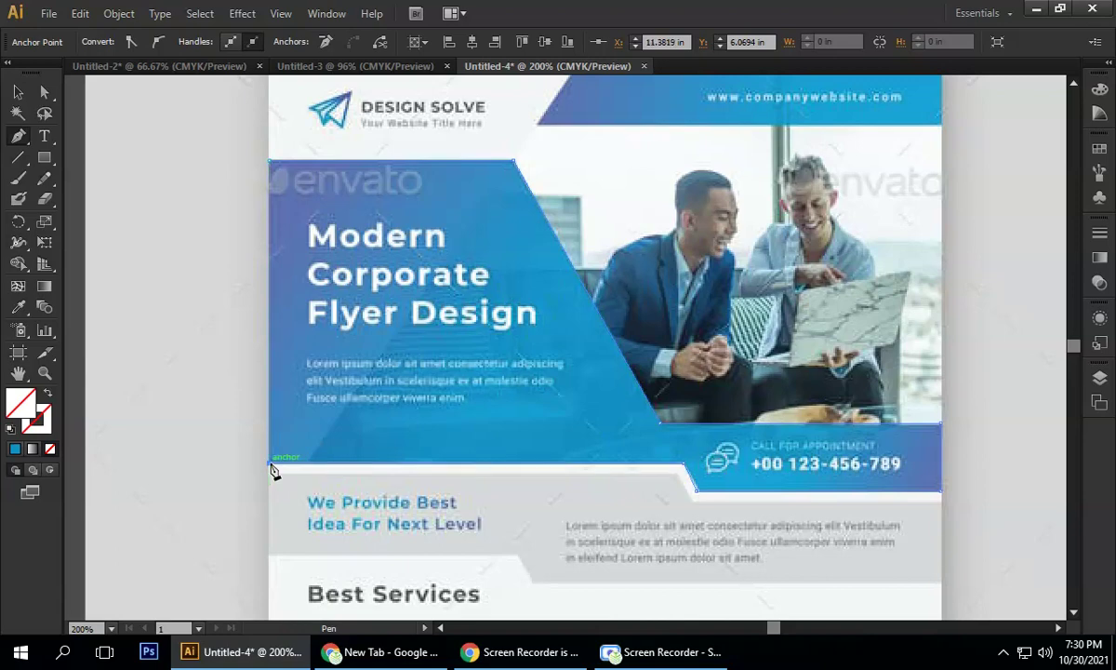
pyautogui.click(273, 168)
# - Move the traced path off the reference image onto the empty canvas and fill it with light cyan blue
pyautogui.hotkey('ctrl', '-')
pyautogui.hotkey('ctrl', '-')
pyautogui.hotkey('ctrl', '-')
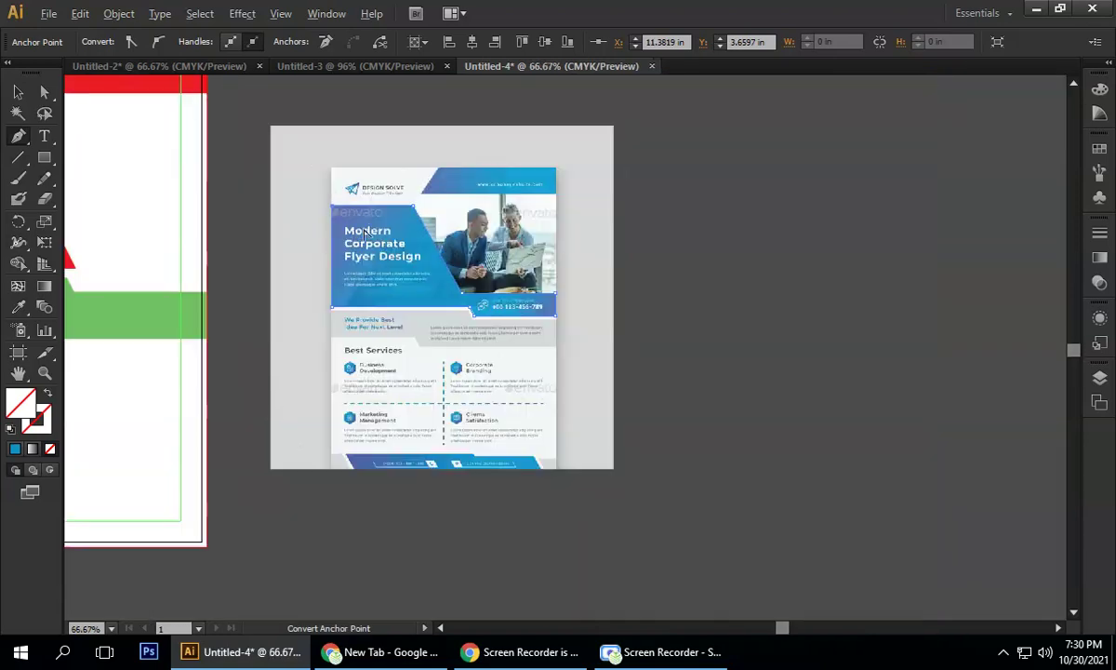
pyautogui.click(17, 92)
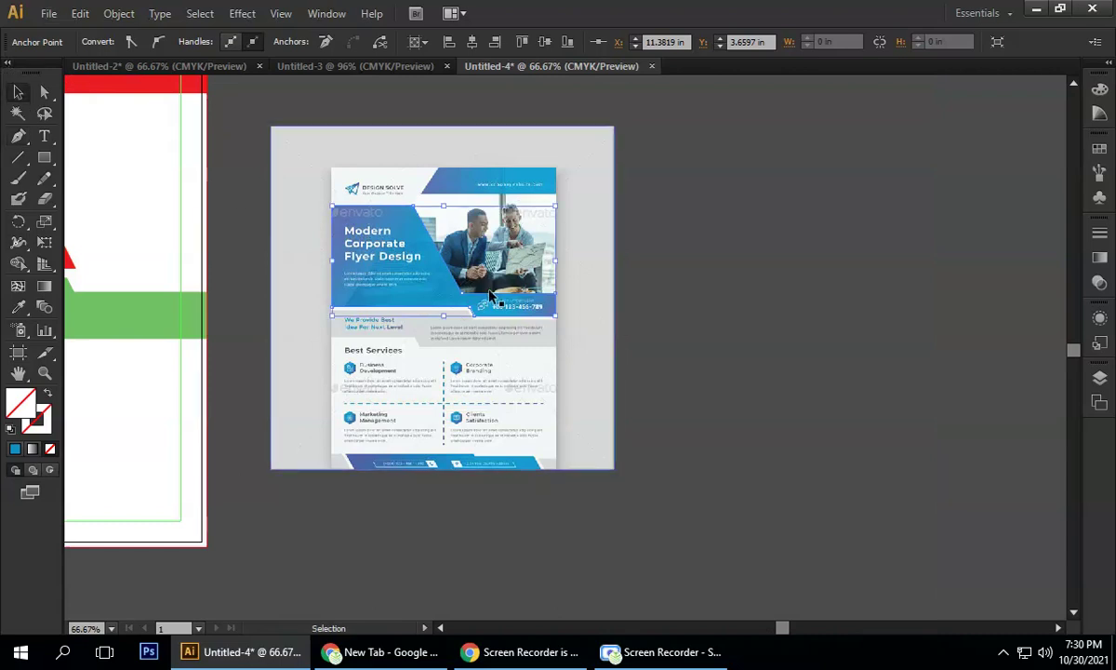
pyautogui.moveTo(485, 293); pyautogui.dragTo(800, 246)
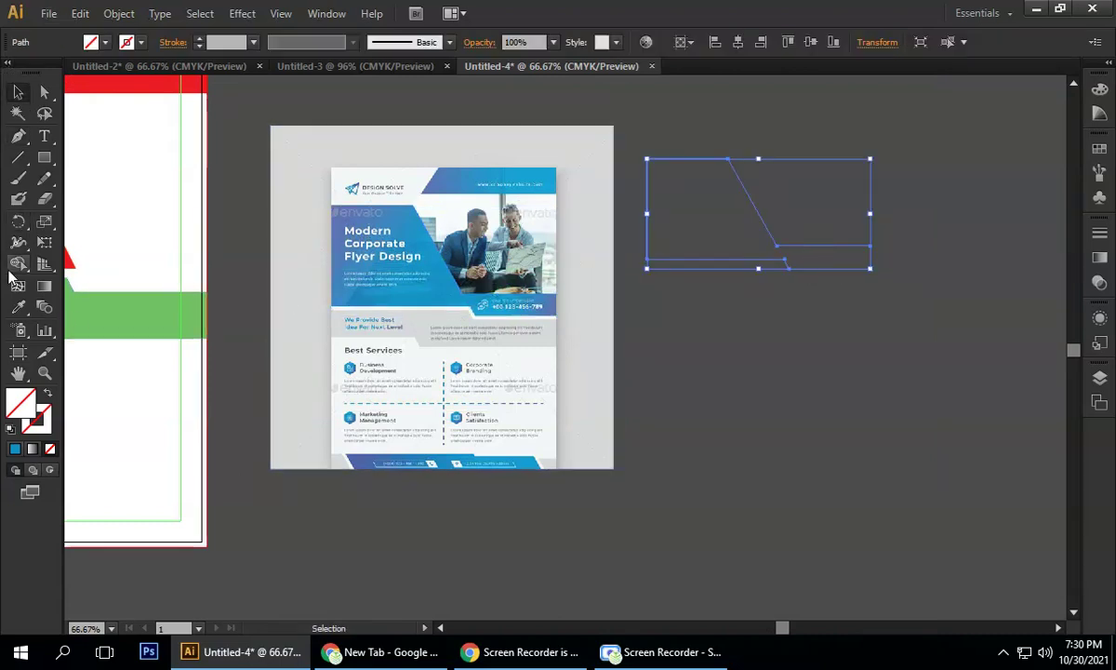
pyautogui.doubleClick(21, 411)
pyautogui.click(537, 235)
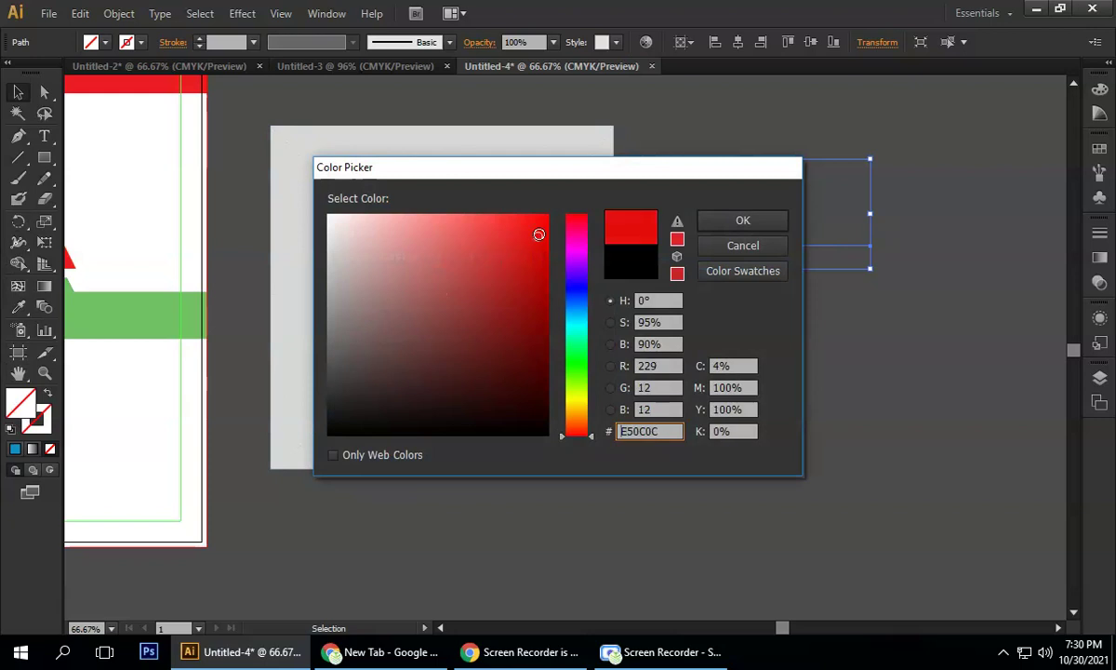
pyautogui.moveTo(577, 281); pyautogui.dragTo(576, 322)
pyautogui.moveTo(537, 244); pyautogui.dragTo(549, 215)
pyautogui.click(742, 220)
pyautogui.click(772, 383)
# - Delete the large red panel and place the cyan shape in its area above the green band
pyautogui.scroll(-1, 770, 383)
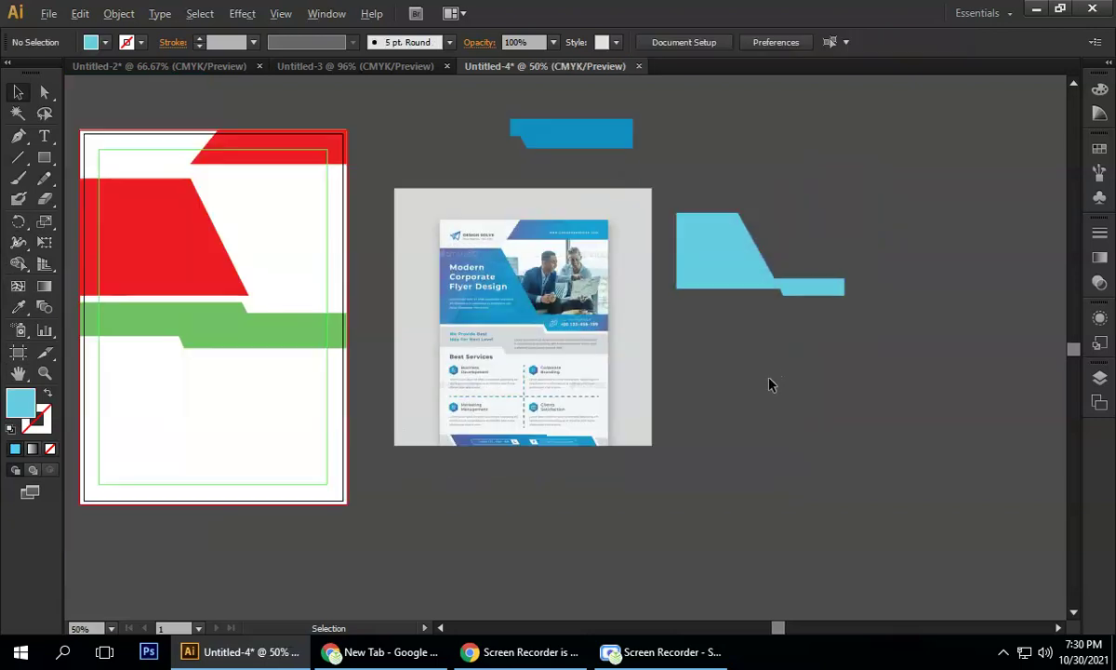
pyautogui.moveTo(770, 383); pyautogui.dragTo(822, 382)
pyautogui.moveTo(857, 289); pyautogui.dragTo(394, 225)
pyautogui.click(288, 260)
pyautogui.press('Delete')
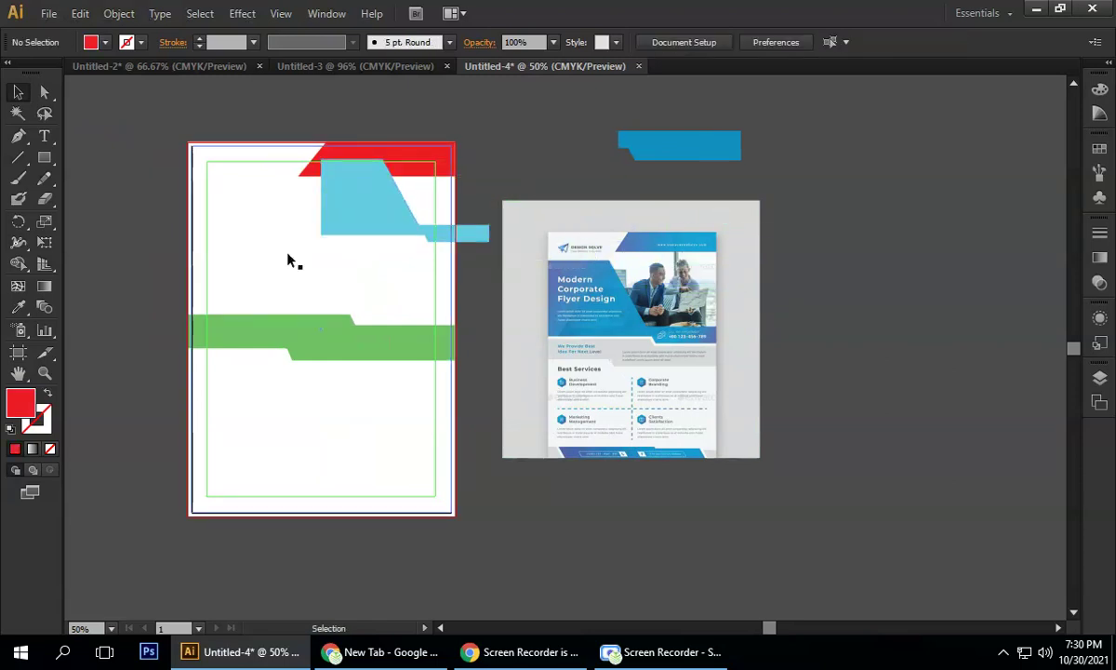
pyautogui.moveTo(334, 200); pyautogui.dragTo(233, 249)
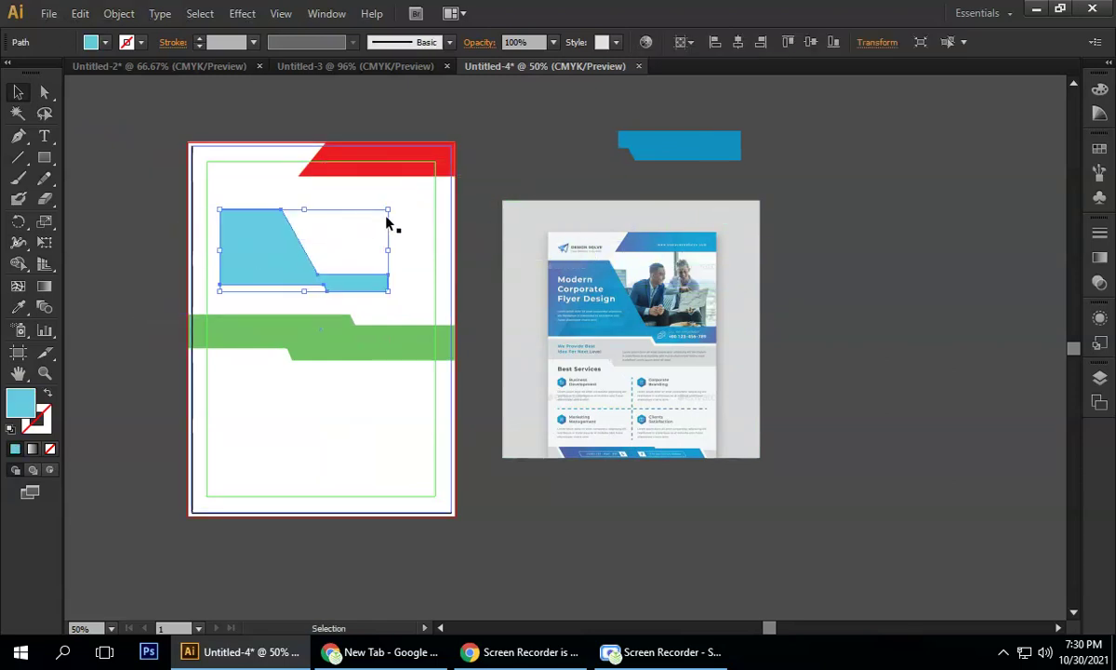
# - Enlarge the cyan panel to about the page's width and center it horizontally on the outer bleed rectangle
pyautogui.moveTo(388, 208); pyautogui.dragTo(440, 183)
pyautogui.keyDown('shift'); pyautogui.click(193, 437); pyautogui.keyUp('shift')
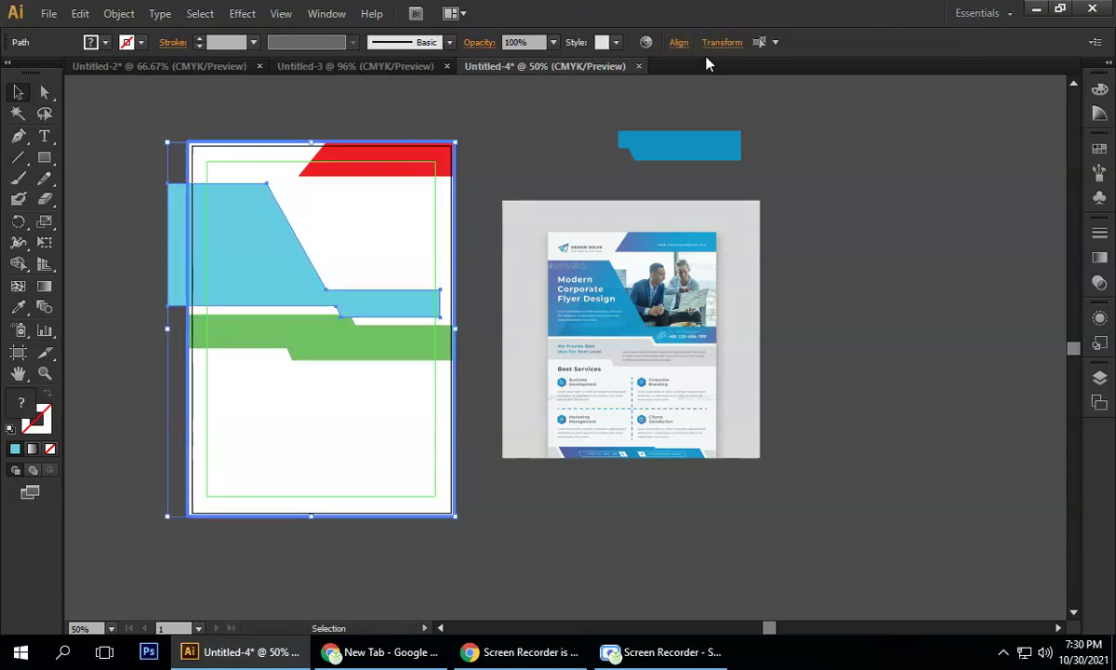
pyautogui.click(680, 42)
pyautogui.click(538, 90)
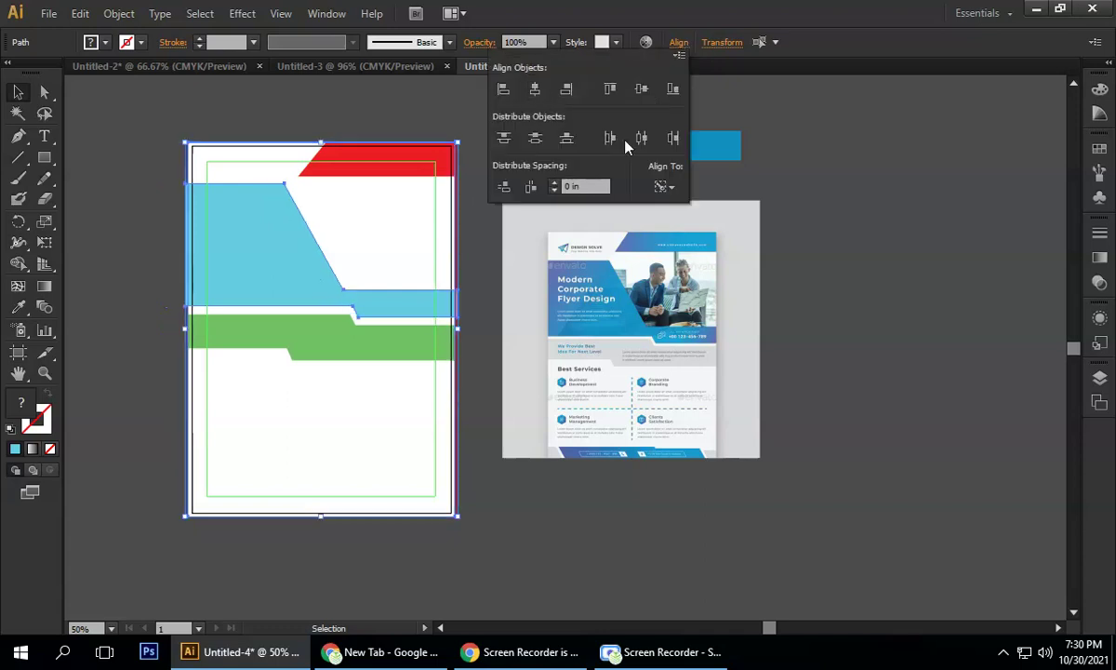
pyautogui.click(473, 251)
# - Resize the cyan panel so its right edge meets the right edge of the outer bleed rectangle
pyautogui.hotkey('ctrl', '=')
pyautogui.hotkey('ctrl', '=')
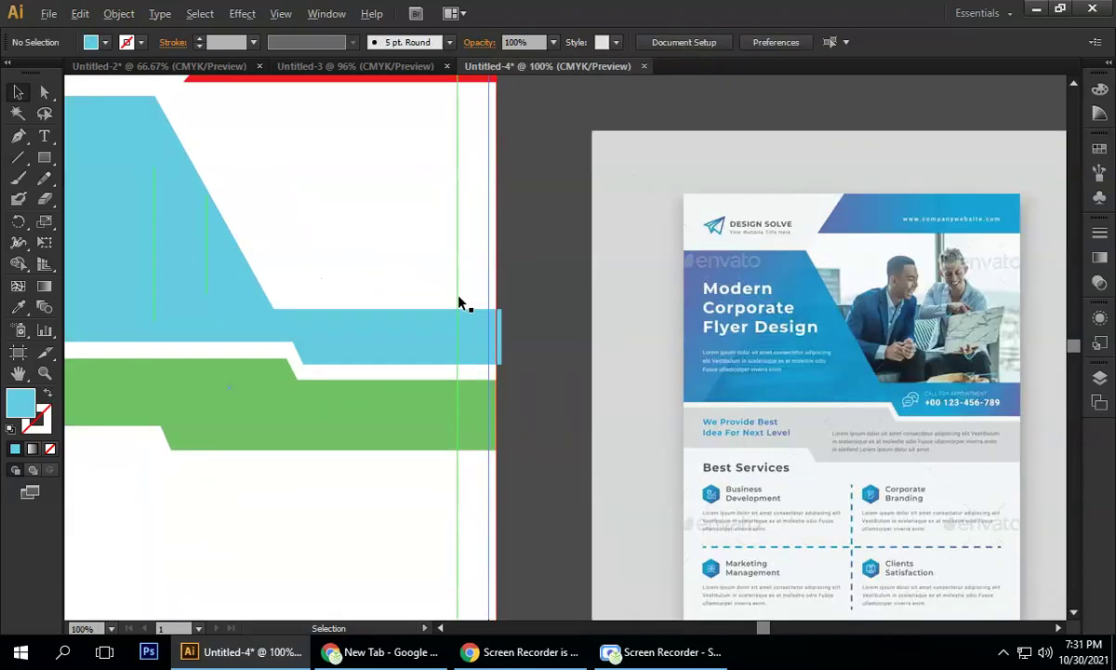
pyautogui.hotkey('ctrl', '=')
pyautogui.click(428, 346)
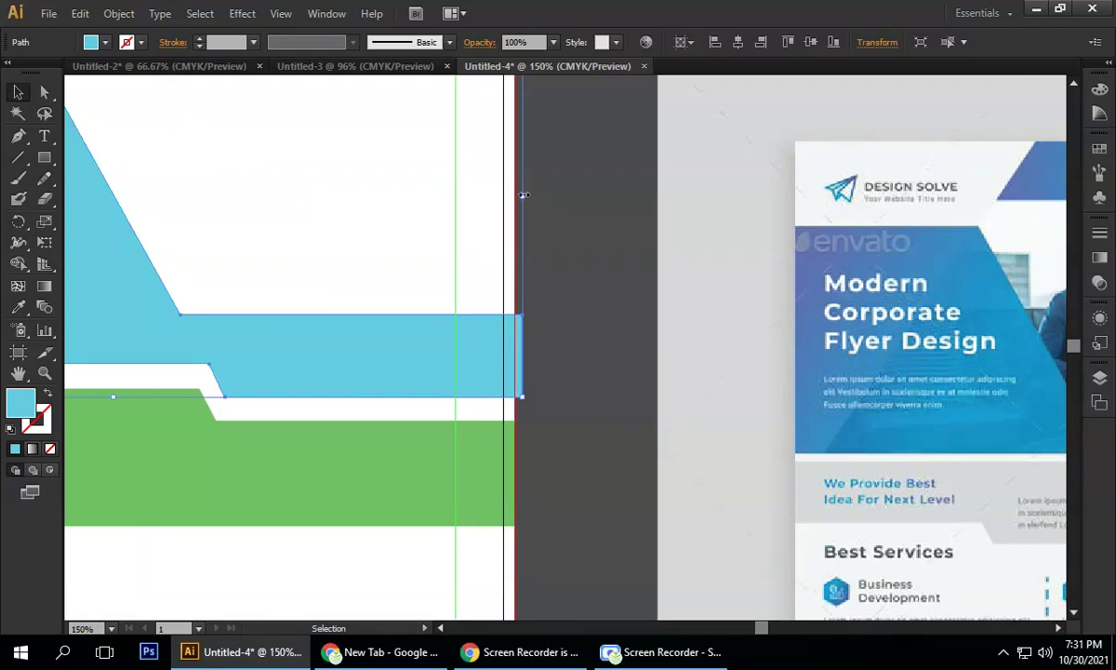
pyautogui.moveTo(525, 195); pyautogui.dragTo(513, 191)
pyautogui.hotkey('ctrl', '=')
pyautogui.hotkey('ctrl', '=')
pyautogui.hotkey('ctrl', '=')
pyautogui.hotkey('ctrl', '=')
pyautogui.hotkey('ctrl', '=')
pyautogui.hotkey('ctrl', '=')
pyautogui.hotkey('ctrl', '=')
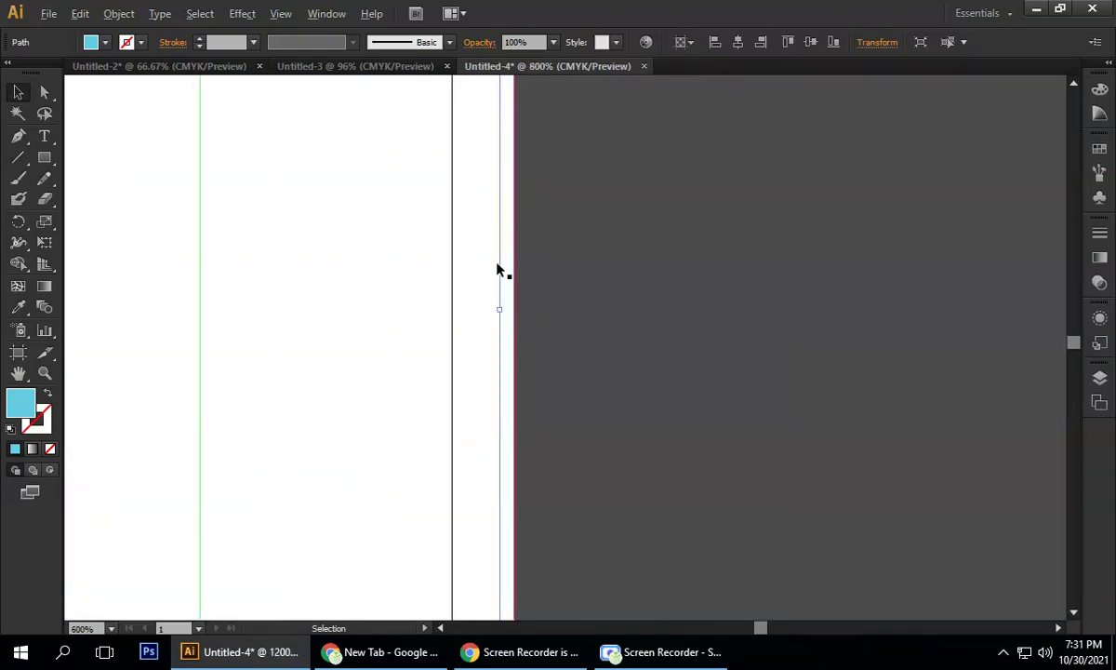
pyautogui.moveTo(503, 376); pyautogui.dragTo(535, 370)
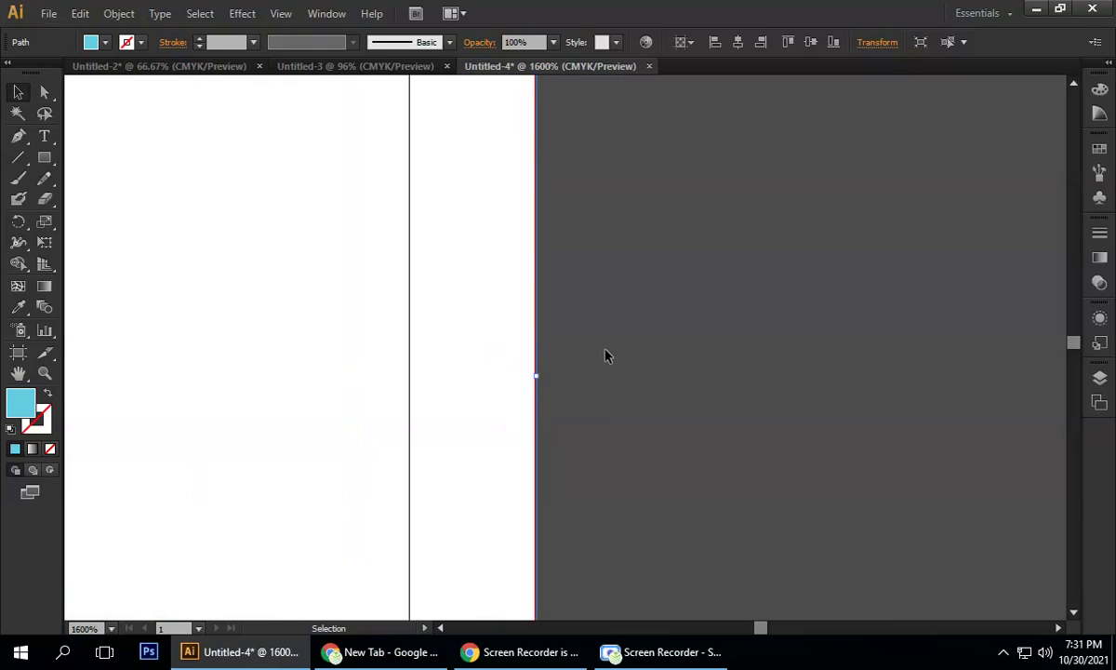
pyautogui.click(603, 349)
# - Stretch the cyan panel's left edge out to the left edge of the outer bleed rectangle
pyautogui.scroll(-10, 570, 328)
pyautogui.hscroll(-3, 391, 362)
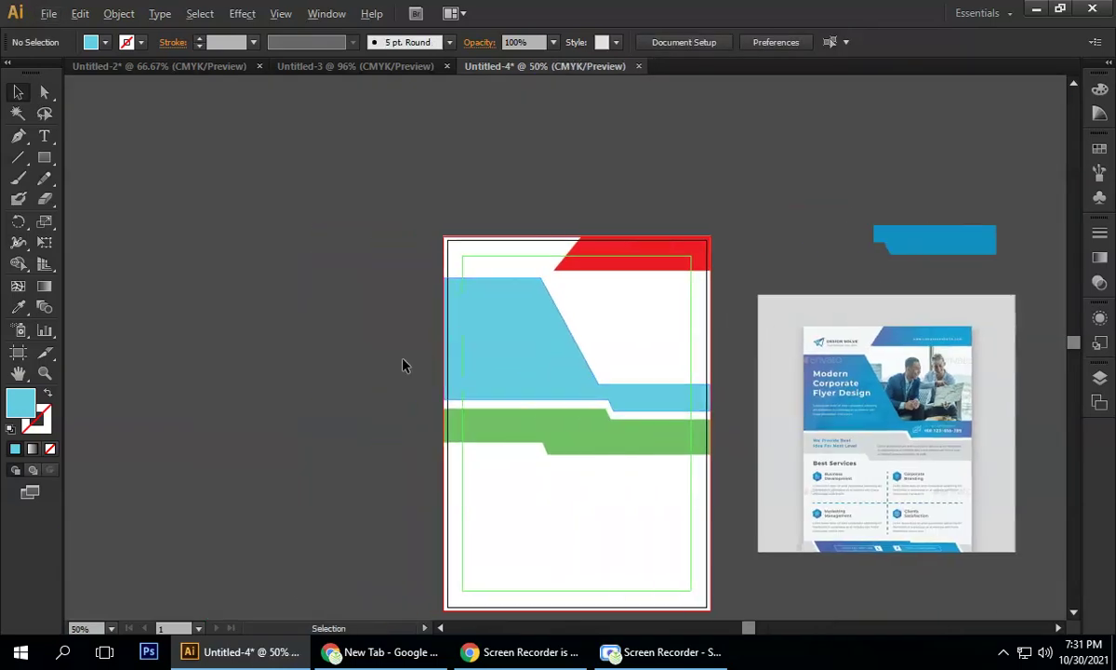
pyautogui.scroll(5, 404, 366)
pyautogui.hscroll(2, 626, 294)
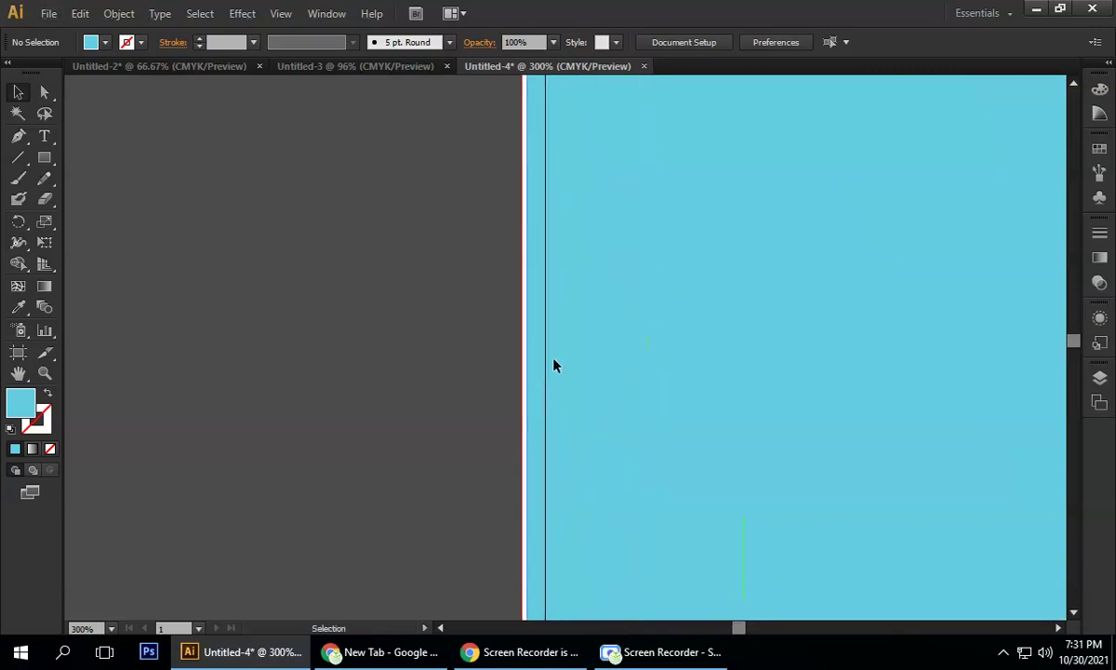
pyautogui.click(566, 275)
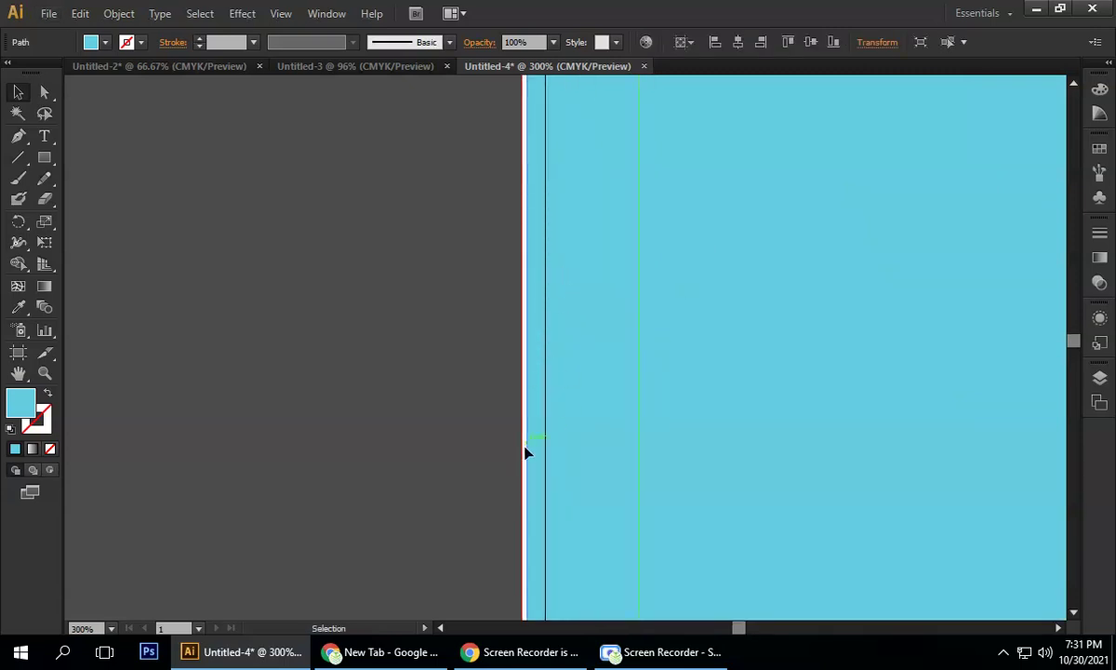
pyautogui.hscroll(-1, 508, 461)
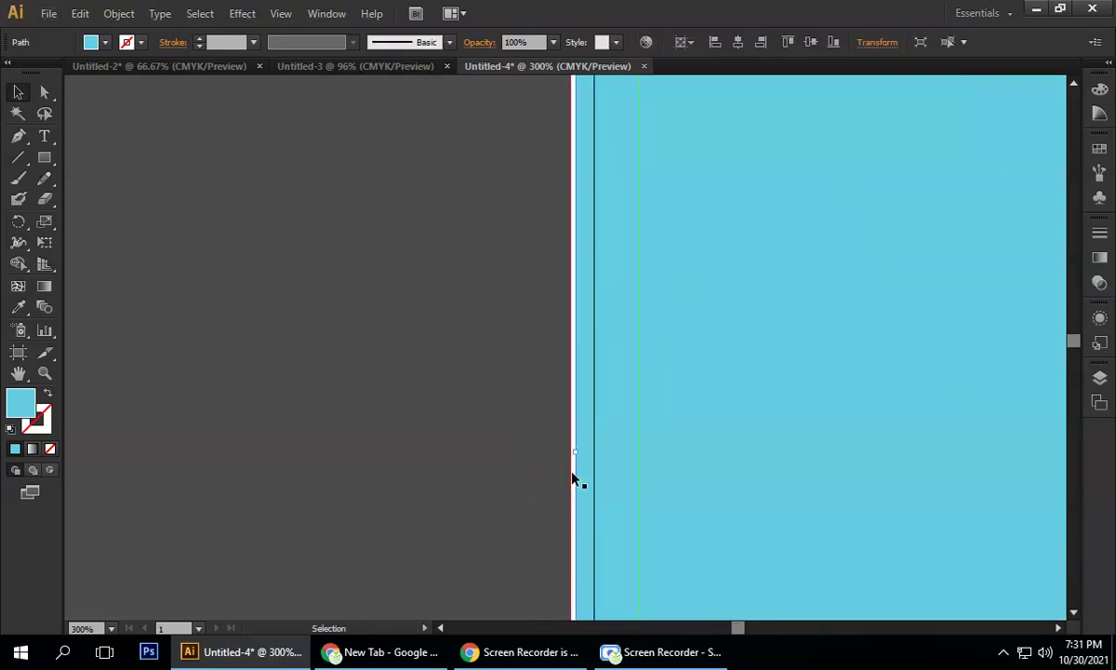
pyautogui.moveTo(575, 451); pyautogui.dragTo(571, 451)
pyautogui.click(320, 354)
# - Nudge the green band slightly upward to narrow the white gap beneath the cyan panel
pyautogui.keyDown('alt'); pyautogui.scroll(-7, 279, 371); pyautogui.keyUp('alt')
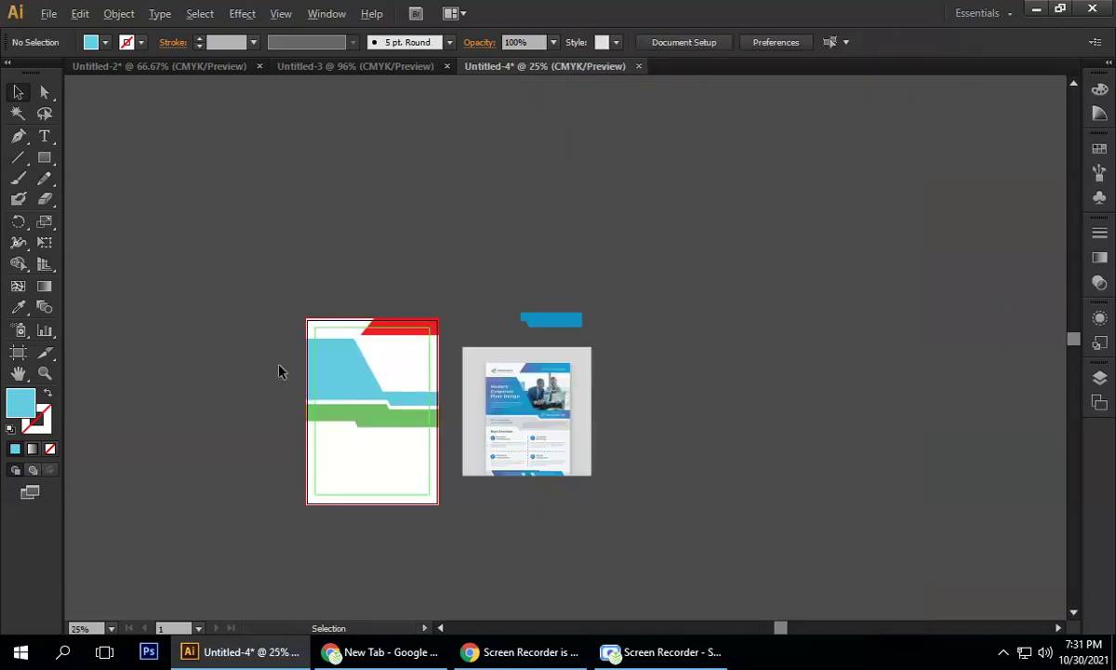
pyautogui.keyDown('alt'); pyautogui.scroll(4, 301, 386); pyautogui.keyUp('alt')
pyautogui.moveTo(311, 402); pyautogui.dragTo(227, 268)
pyautogui.keyDown('alt'); pyautogui.scroll(-1, 232, 268); pyautogui.keyUp('alt')
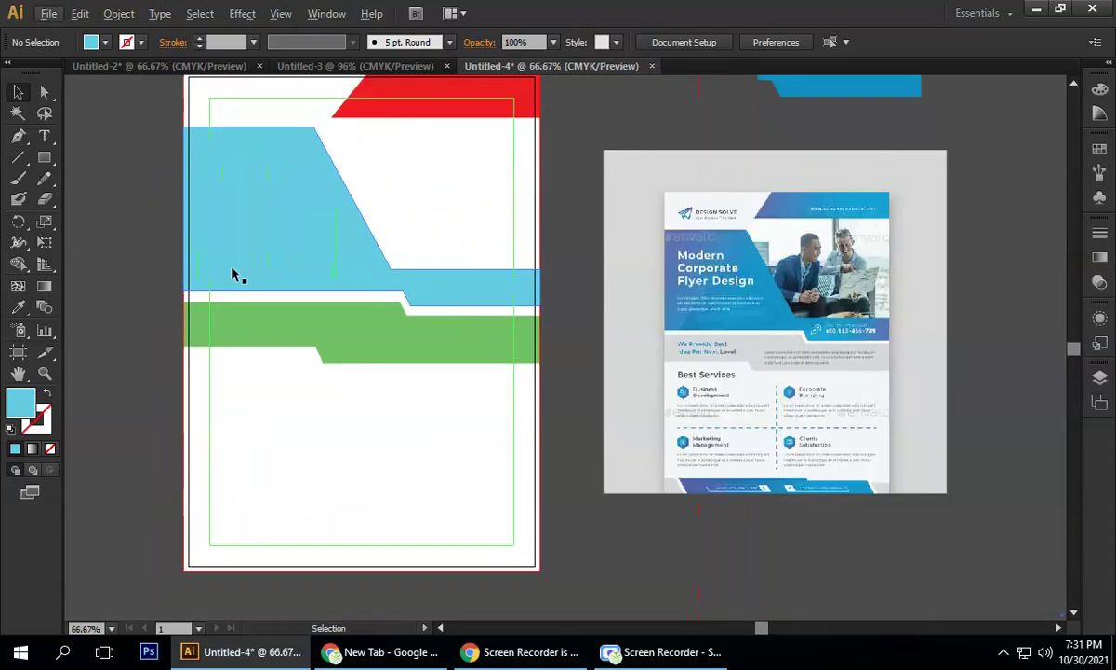
pyautogui.click(433, 345)
pyautogui.press('Up')
pyautogui.press('Up')
pyautogui.press('Up')
pyautogui.press('Up')
pyautogui.press('Up')
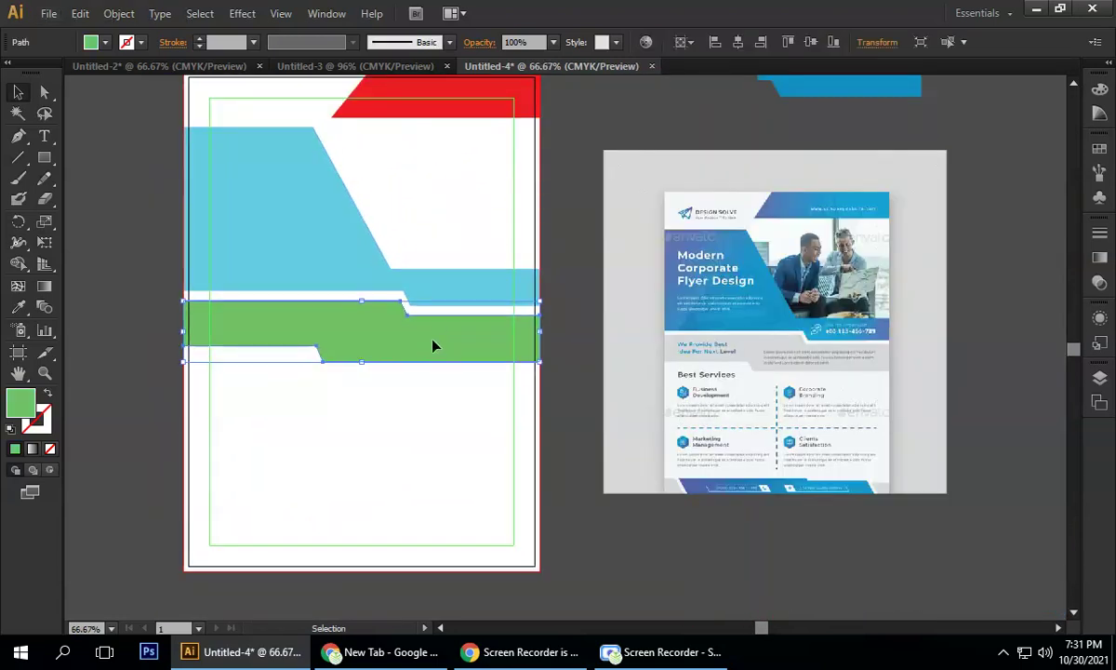
pyautogui.press('Up')
pyautogui.press('Up')
pyautogui.press('Up')
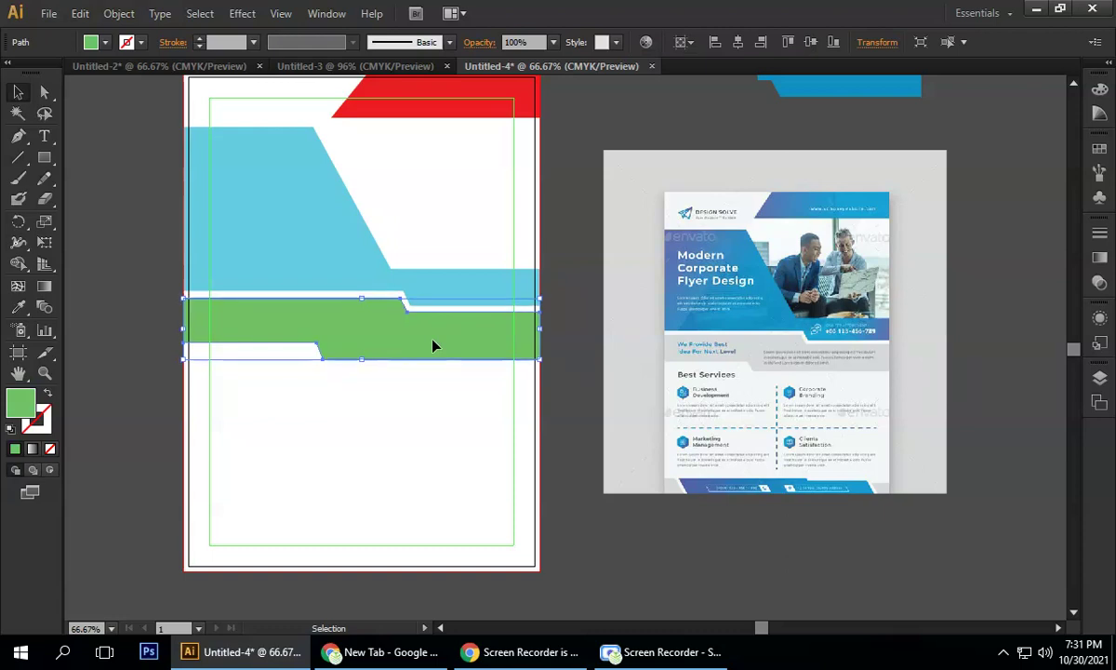
pyautogui.click(569, 371)
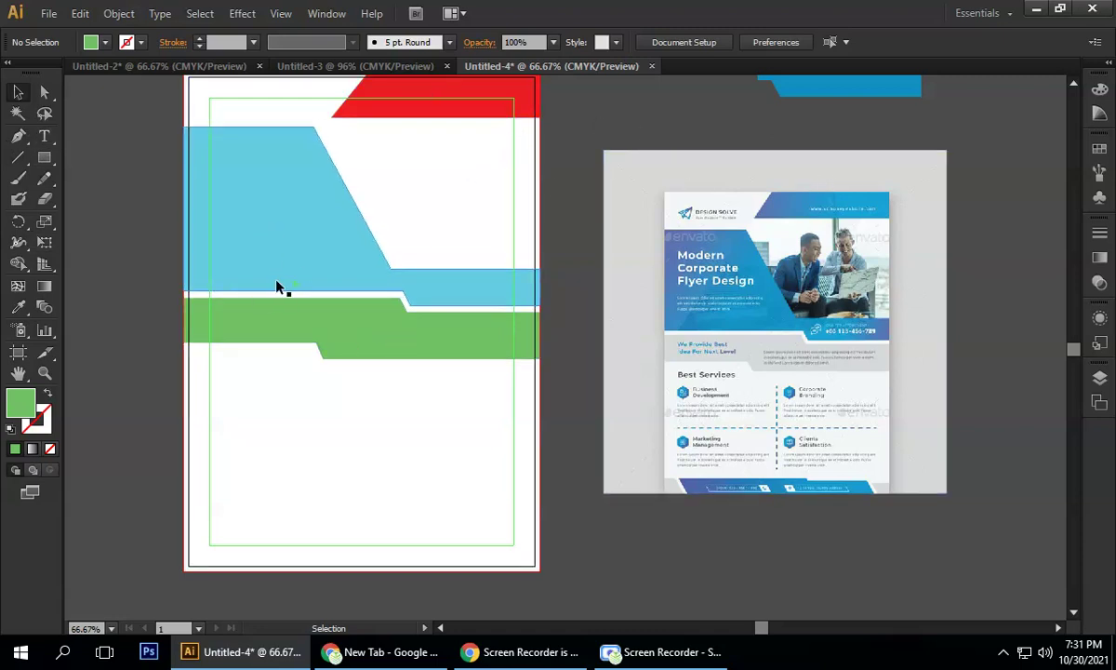
# - Recolor the green band with the light grey sampled from the matching band in the reference flyer
pyautogui.click(302, 319)
pyautogui.click(18, 307)
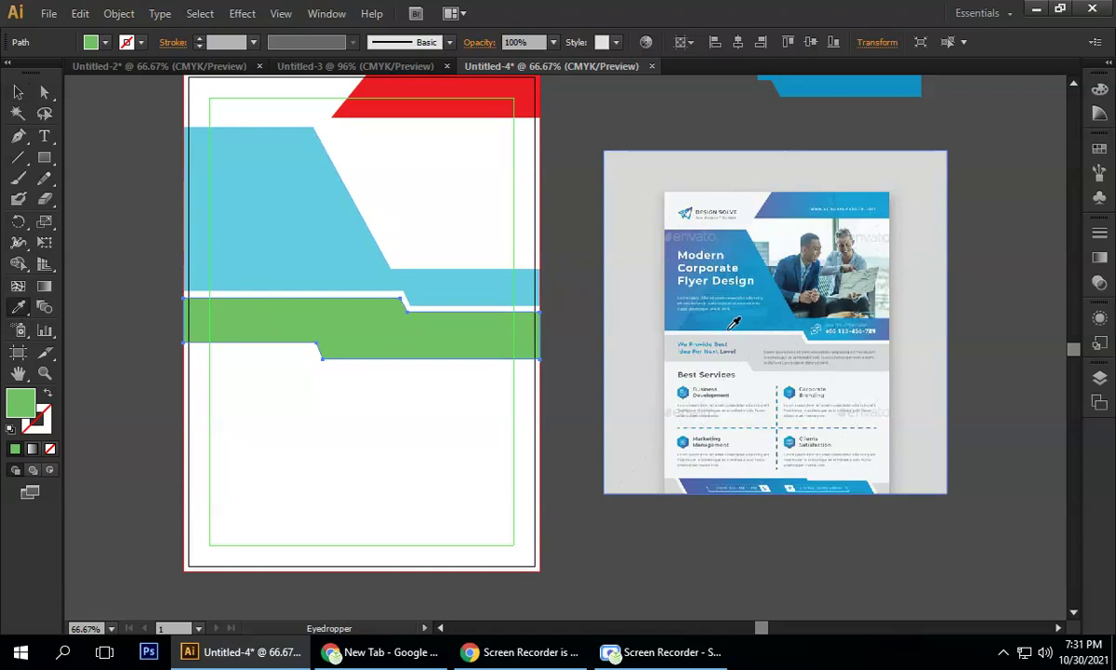
pyautogui.click(755, 350)
pyautogui.click(18, 92)
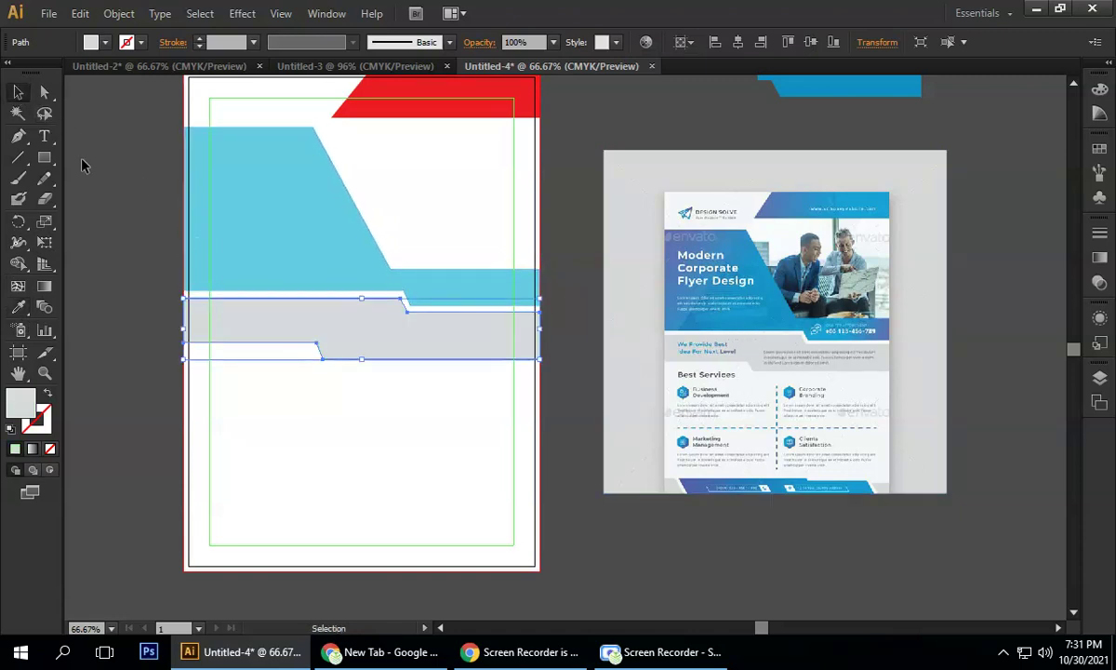
# - Draw a red rectangle over the grey shape in the reference flyer's bottom-left corner, using the header panel's red fill
pyautogui.click(86, 199)
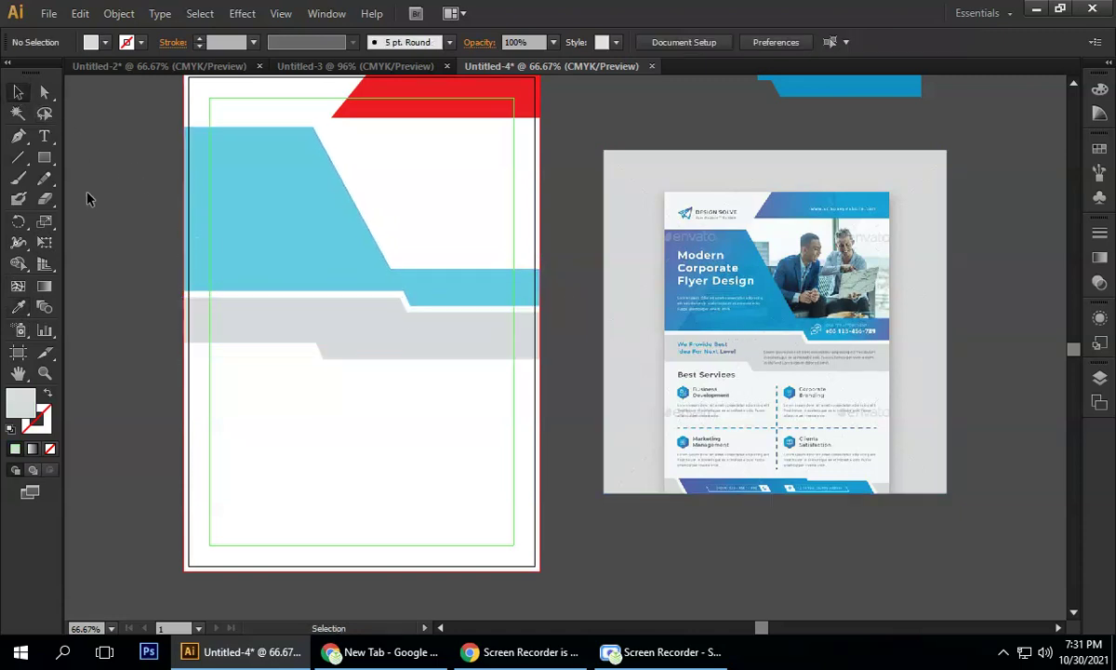
pyautogui.click(527, 102)
pyautogui.click(578, 114)
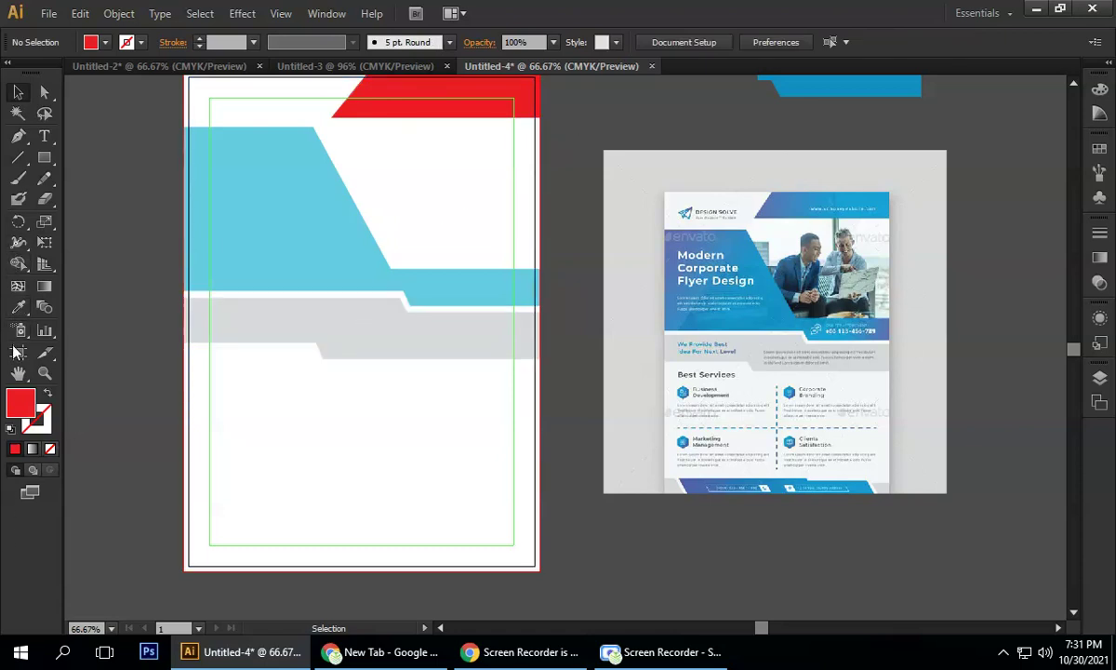
pyautogui.click(43, 157)
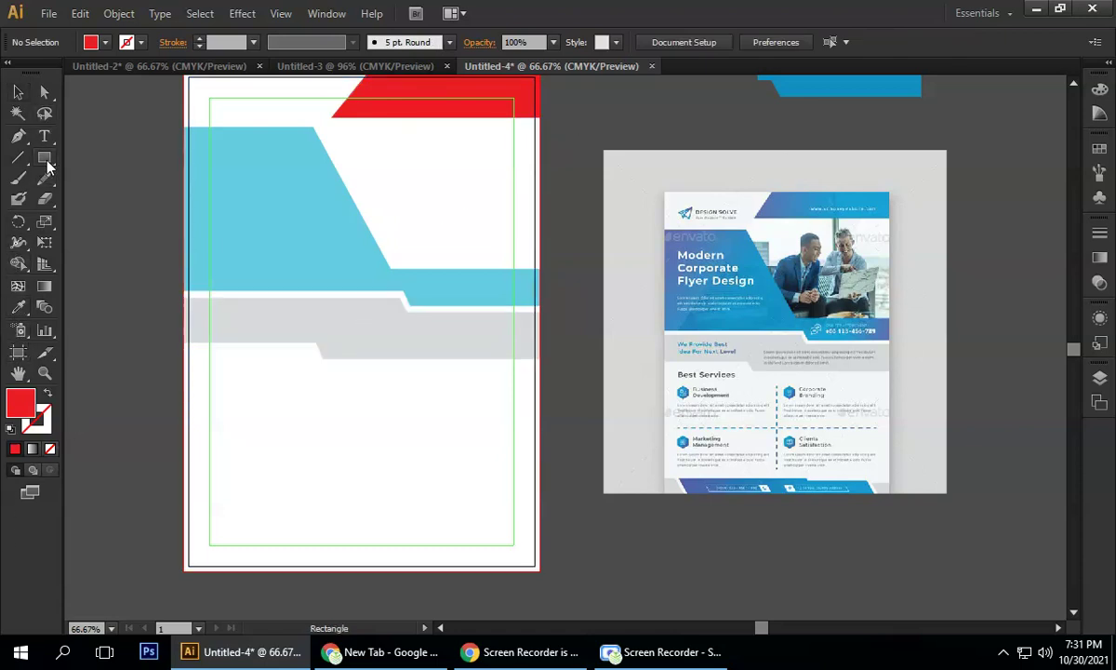
pyautogui.click(77, 159)
pyautogui.scroll(6, 744, 468)
pyautogui.moveTo(614, 510); pyautogui.dragTo(789, 248)
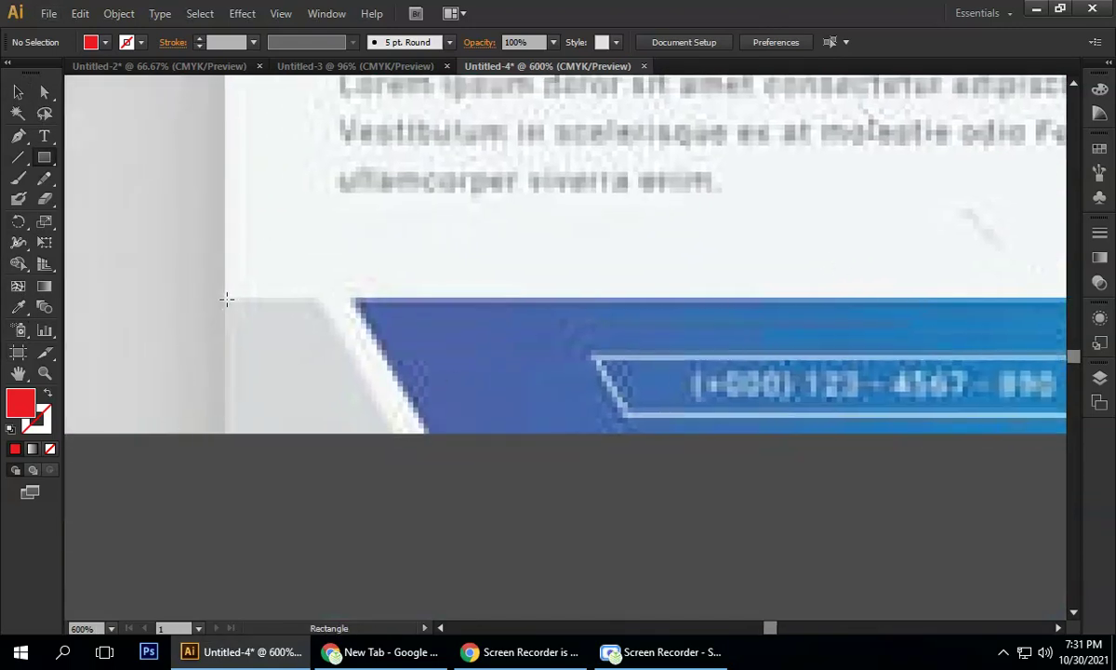
pyautogui.moveTo(226, 299); pyautogui.dragTo(318, 433)
# - Move the red rectangle's bottom-right anchor outward so its right side slants like the grey corner in the reference
pyautogui.click(17, 92)
pyautogui.click(44, 93)
pyautogui.click(42, 95)
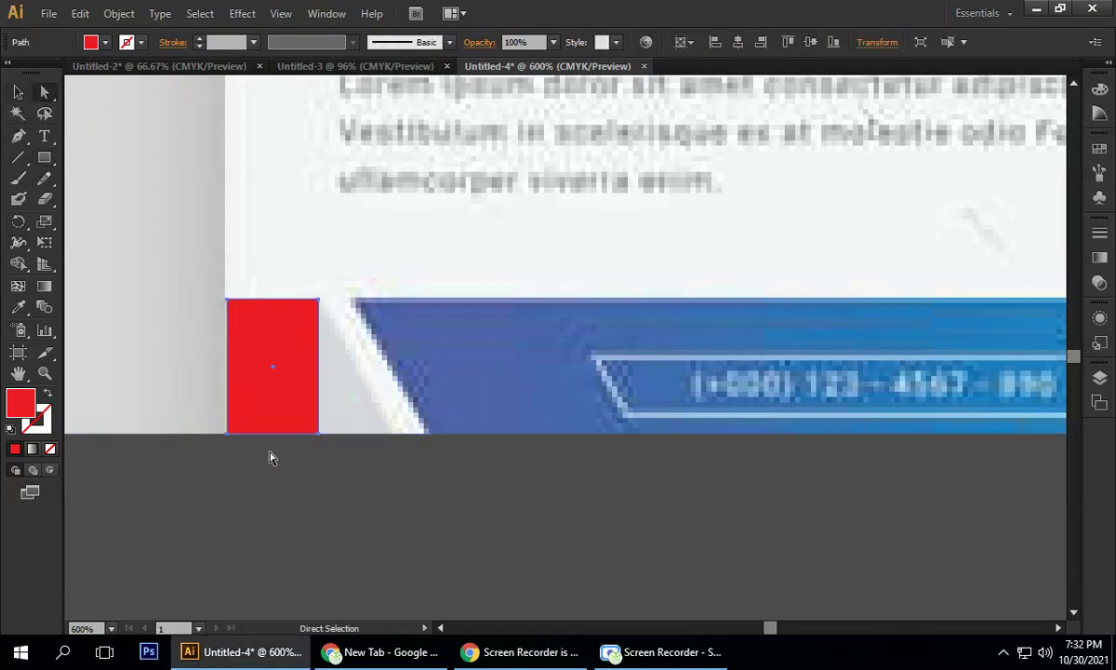
pyautogui.moveTo(316, 439); pyautogui.dragTo(406, 441)
pyautogui.click(26, 95)
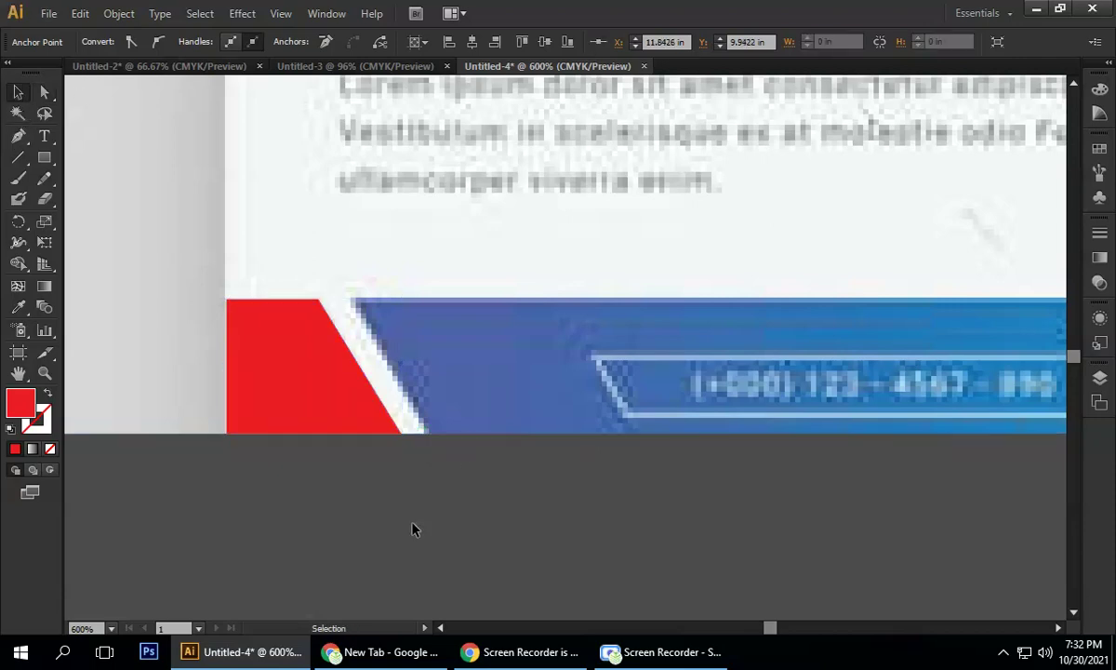
pyautogui.click(413, 523)
# - Trace the stepped top edge of the reference flyer's blue footer bar with the Pen tool
pyautogui.scroll(-2, 362, 434)
pyautogui.scroll(-1, 625, 402)
pyautogui.moveTo(789, 403); pyautogui.dragTo(575, 398)
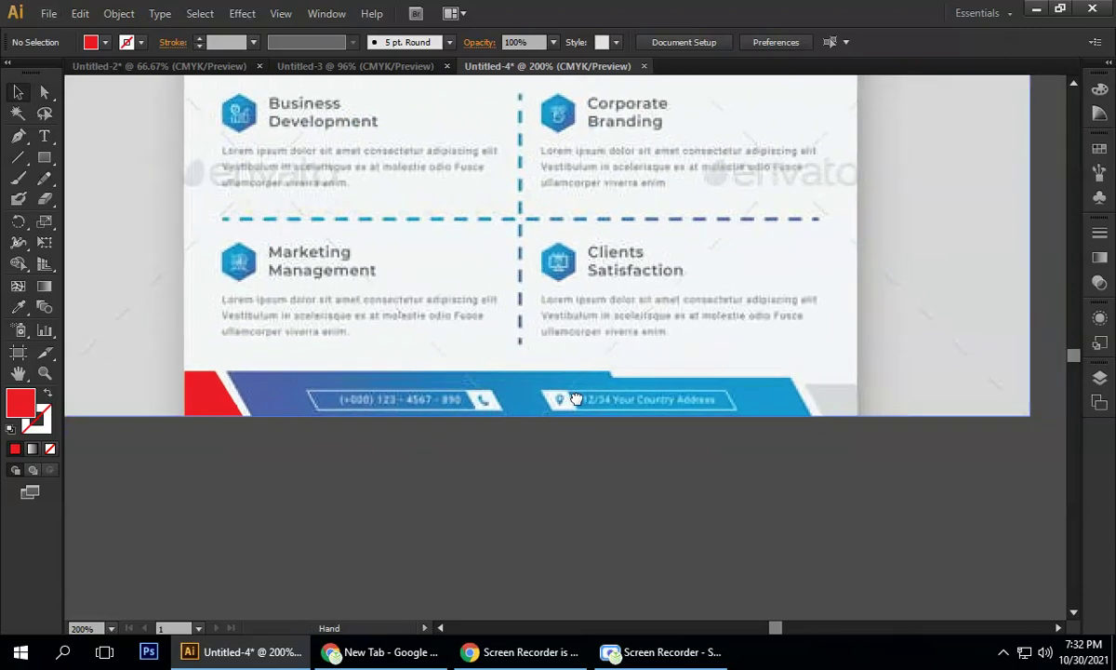
pyautogui.scroll(1, 259, 395)
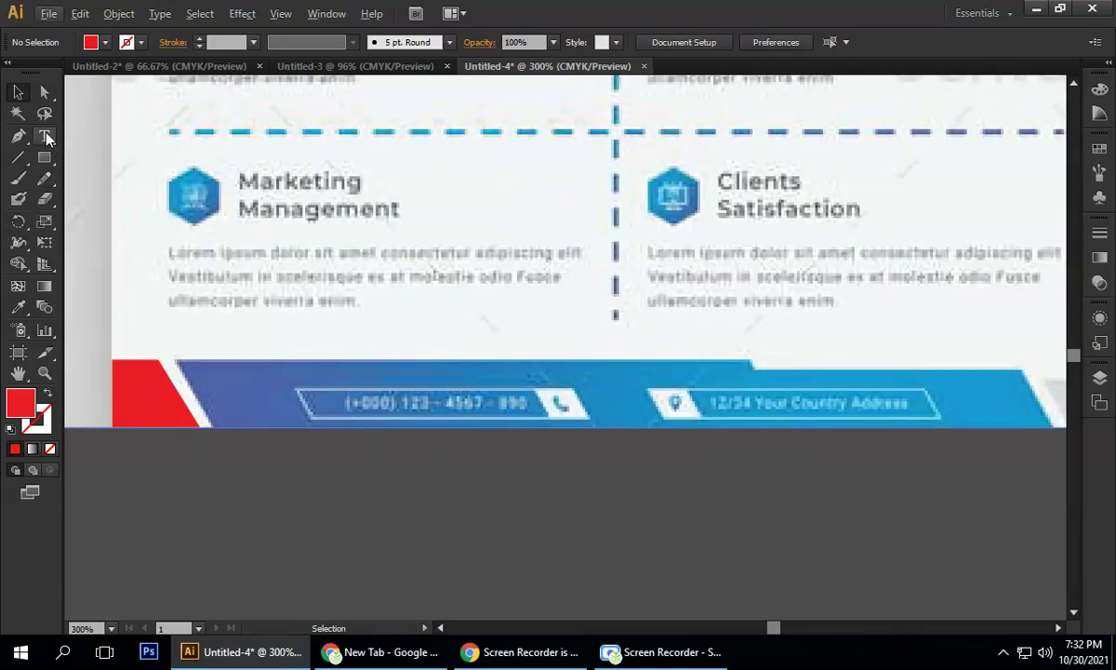
pyautogui.moveTo(17, 135); pyautogui.dragTo(59, 130)
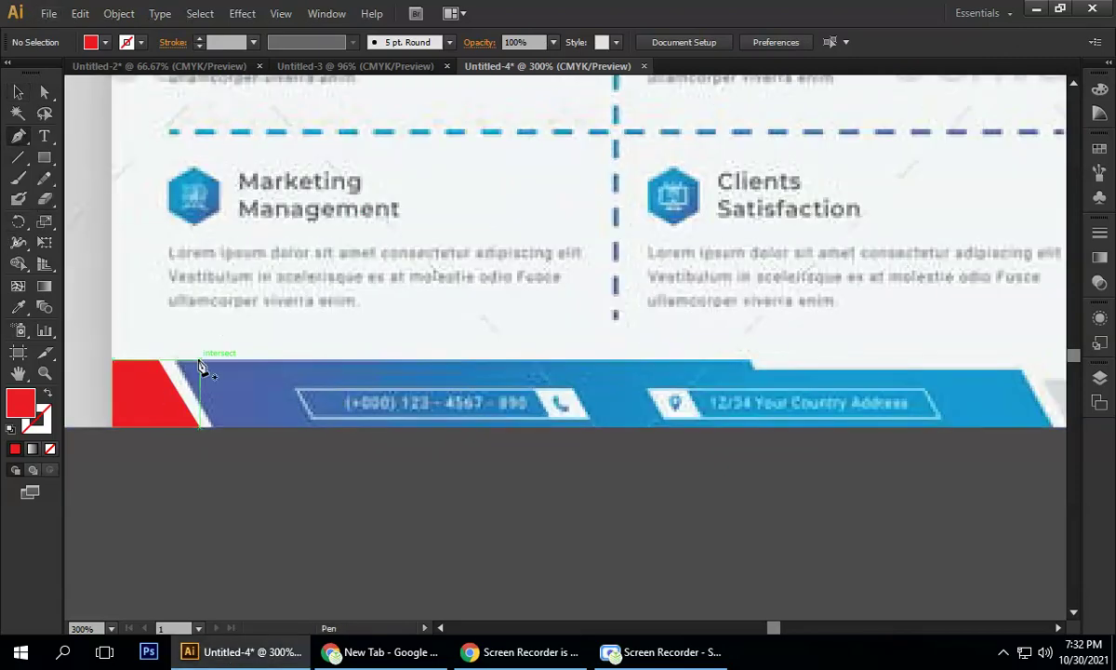
pyautogui.click(174, 363)
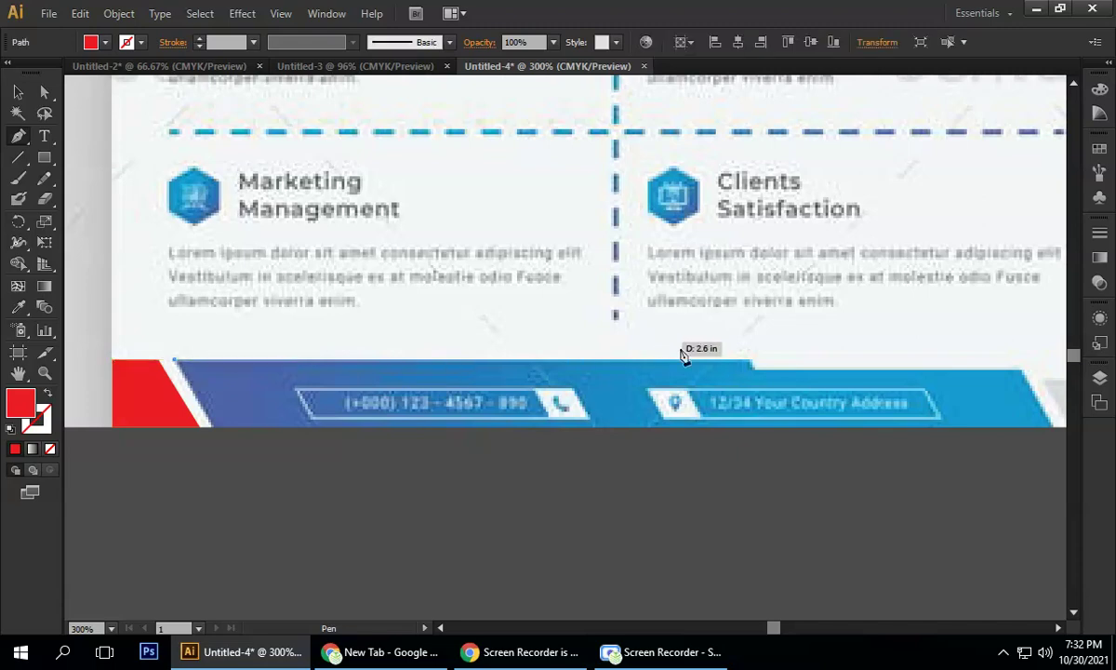
pyautogui.click(754, 369)
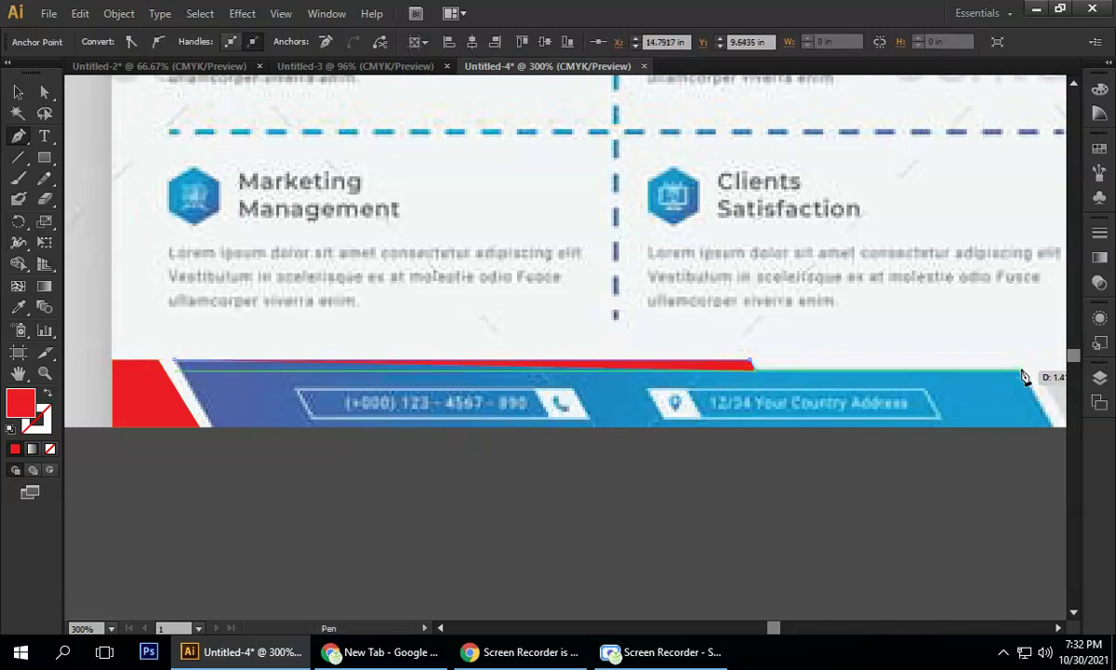
pyautogui.click(1023, 373)
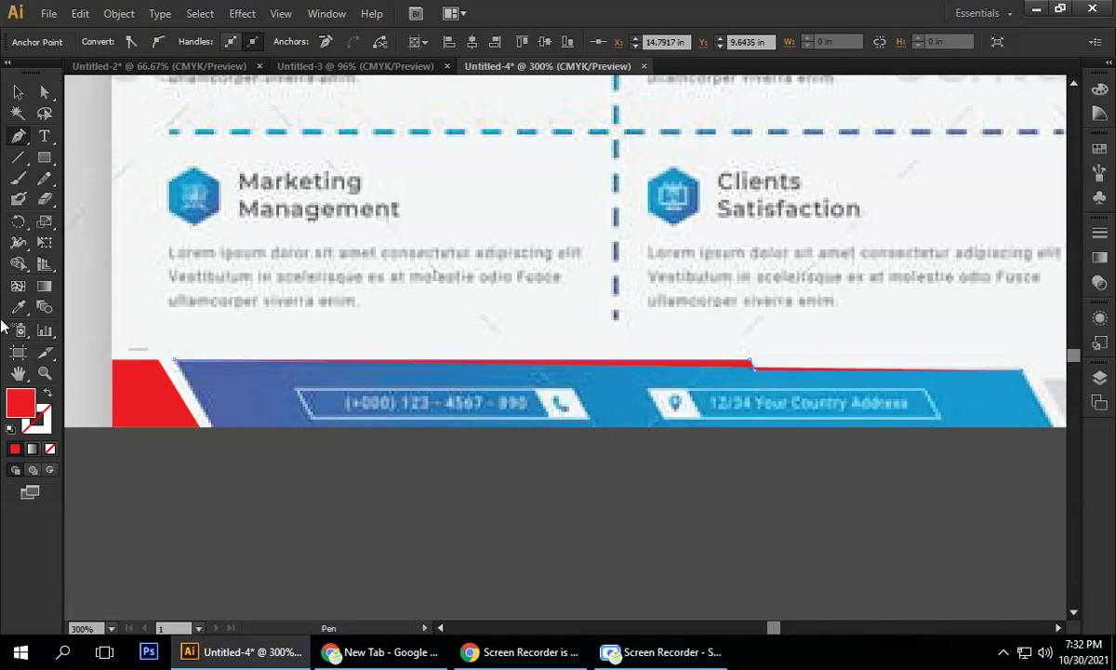
# - Remove the path's fill and complete the closed outline around the slanted ends and bottom edge of the blue footer bar
pyautogui.click(50, 449)
pyautogui.hscroll(2, 703, 486)
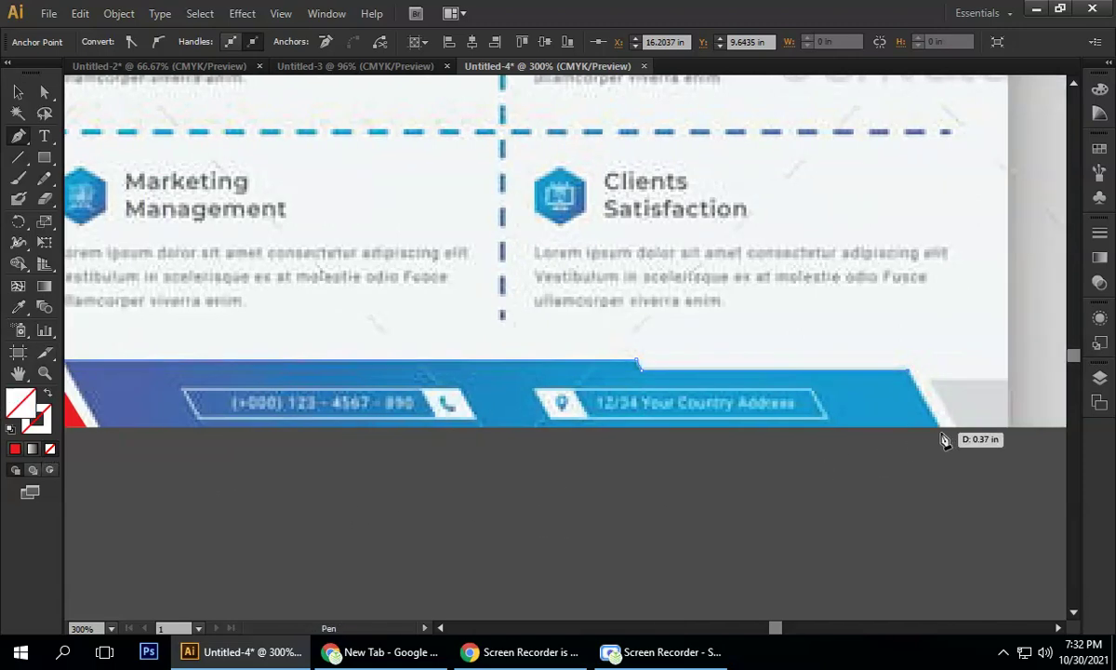
pyautogui.hscroll(-2, 857, 434)
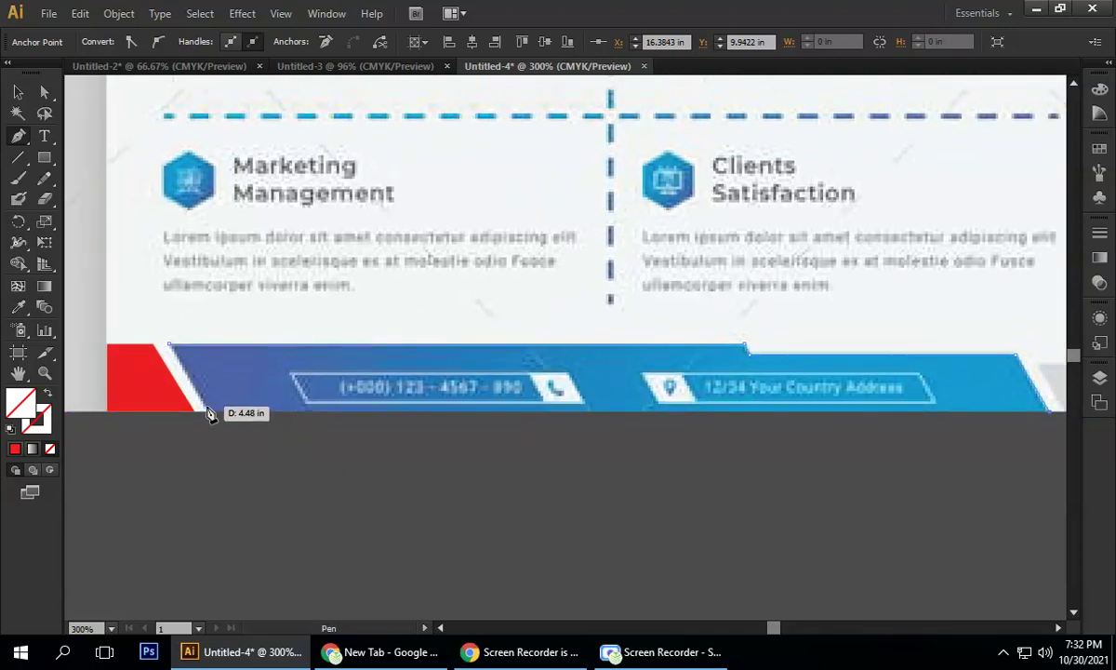
pyautogui.click(212, 416)
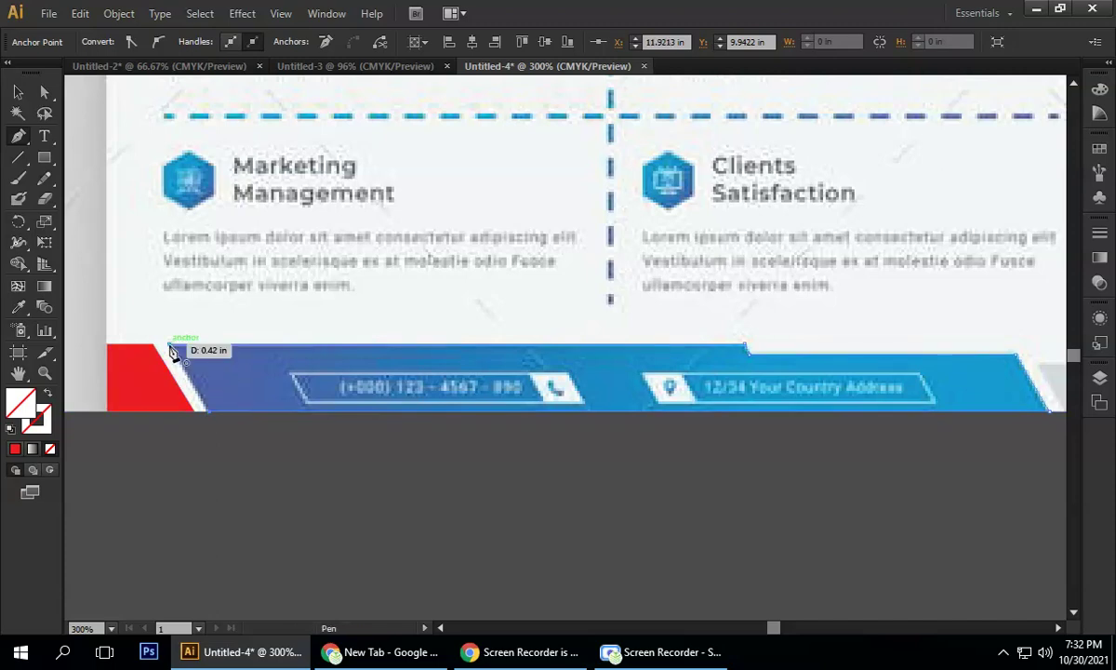
pyautogui.click(20, 94)
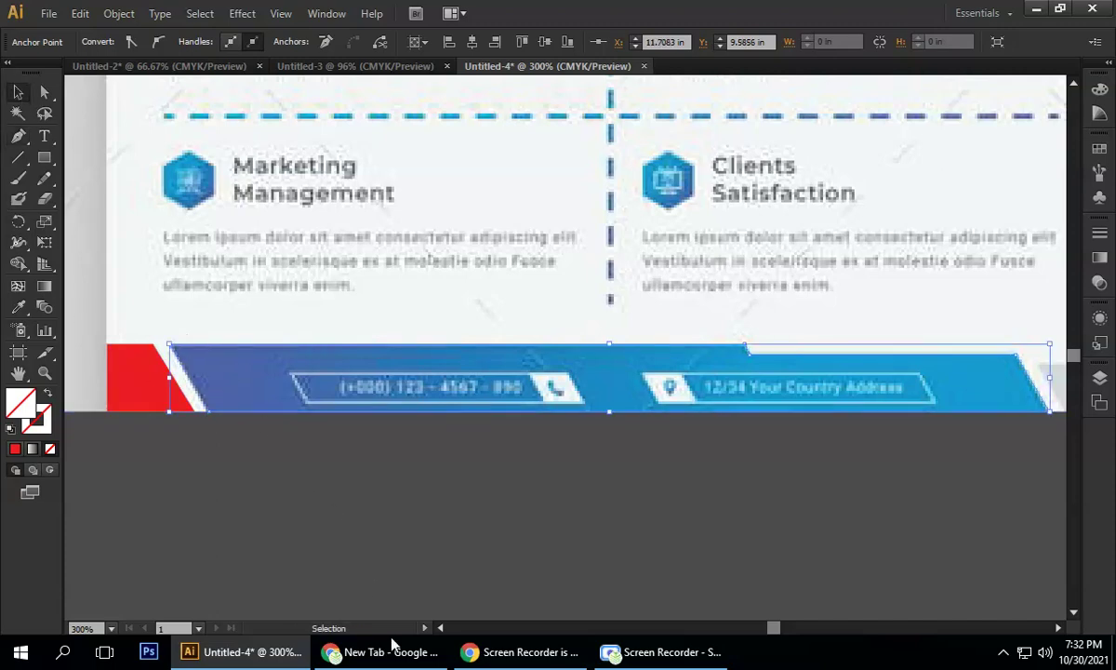
# - Move the traced footer bar below the reference and fill it with the indigo blue sampled from the reference's footer
pyautogui.scroll(-2, 389, 554)
pyautogui.moveTo(550, 441); pyautogui.dragTo(469, 519)
pyautogui.click(18, 307)
pyautogui.click(311, 453)
pyautogui.click(26, 92)
pyautogui.click(791, 523)
# - Place the indigo footer bar near the bottom of the flyer page and enlarge it about its center to nearly the margin guide's width
pyautogui.scroll(-1, 749, 523)
pyautogui.moveTo(675, 521); pyautogui.dragTo(930, 391)
pyautogui.moveTo(743, 431); pyautogui.dragTo(326, 385)
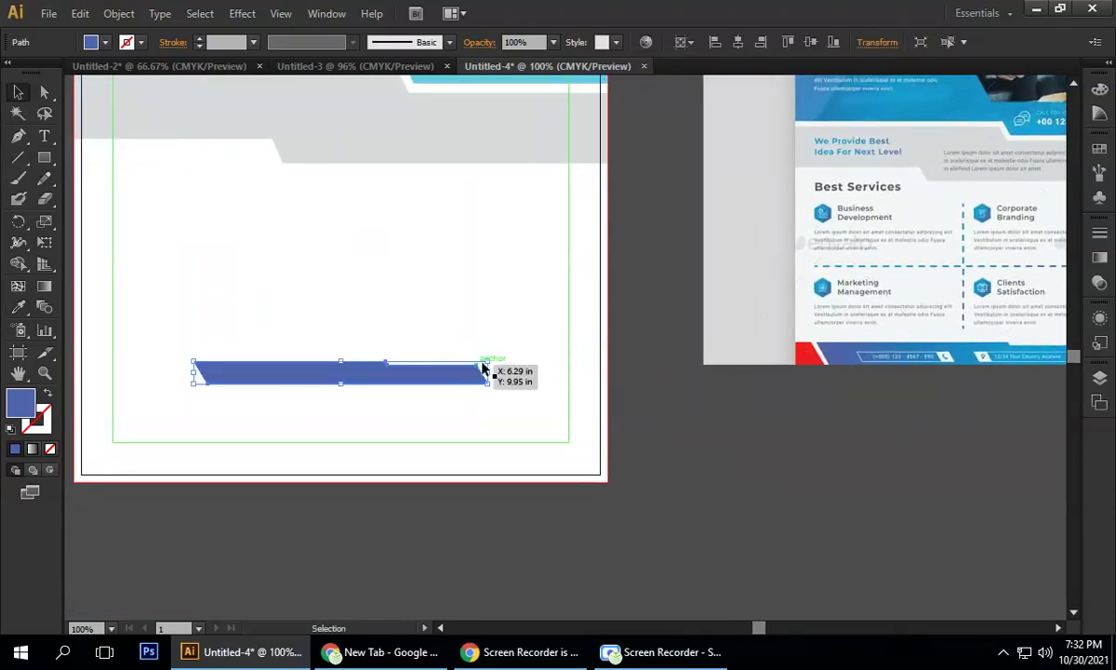
pyautogui.moveTo(486, 363); pyautogui.dragTo(561, 306)
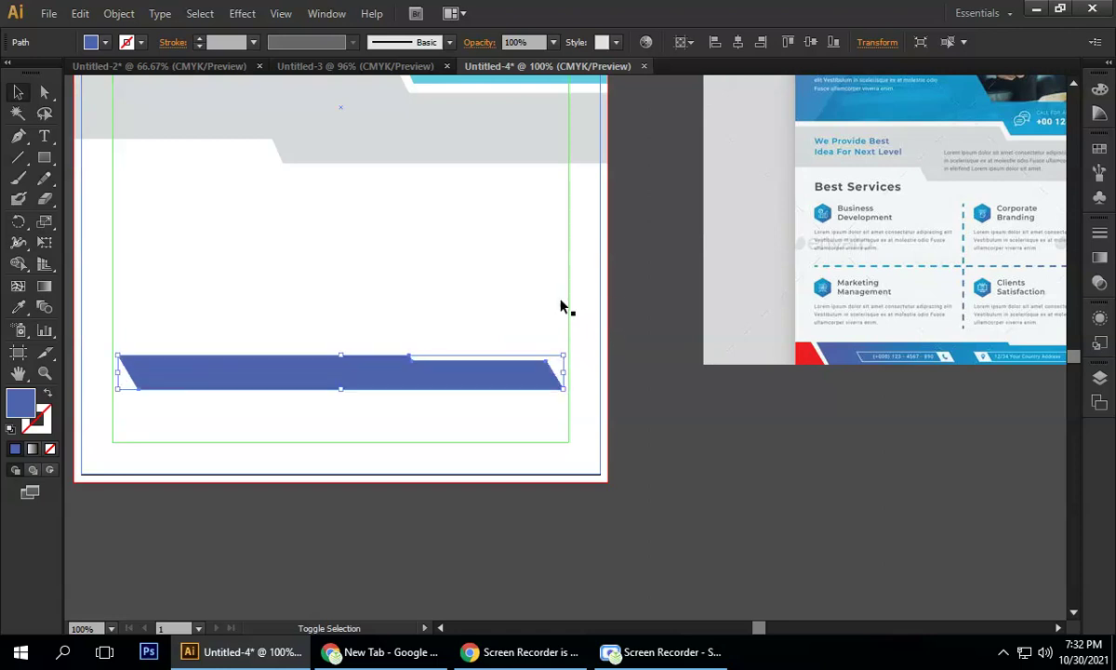
pyautogui.keyDown('shift'); pyautogui.click(608, 330); pyautogui.keyUp('shift')
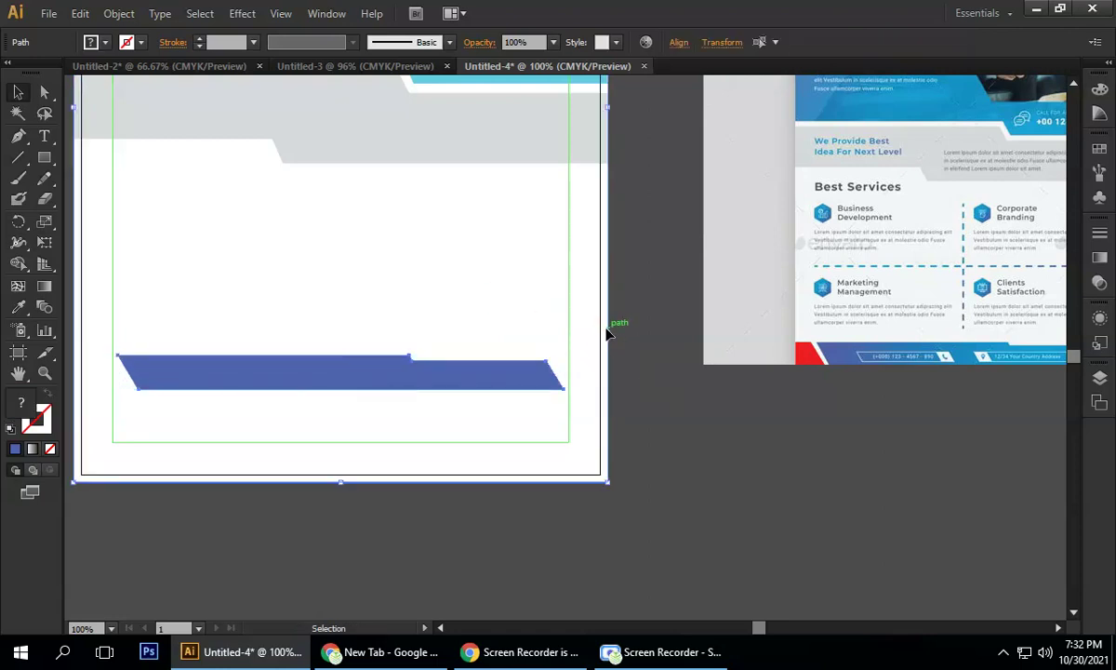
pyautogui.click(607, 331)
# - Duplicate the red corner shape and place the copy in the empty area below the reference flyer
pyautogui.moveTo(720, 366); pyautogui.dragTo(589, 346)
pyautogui.scroll(1, 728, 342)
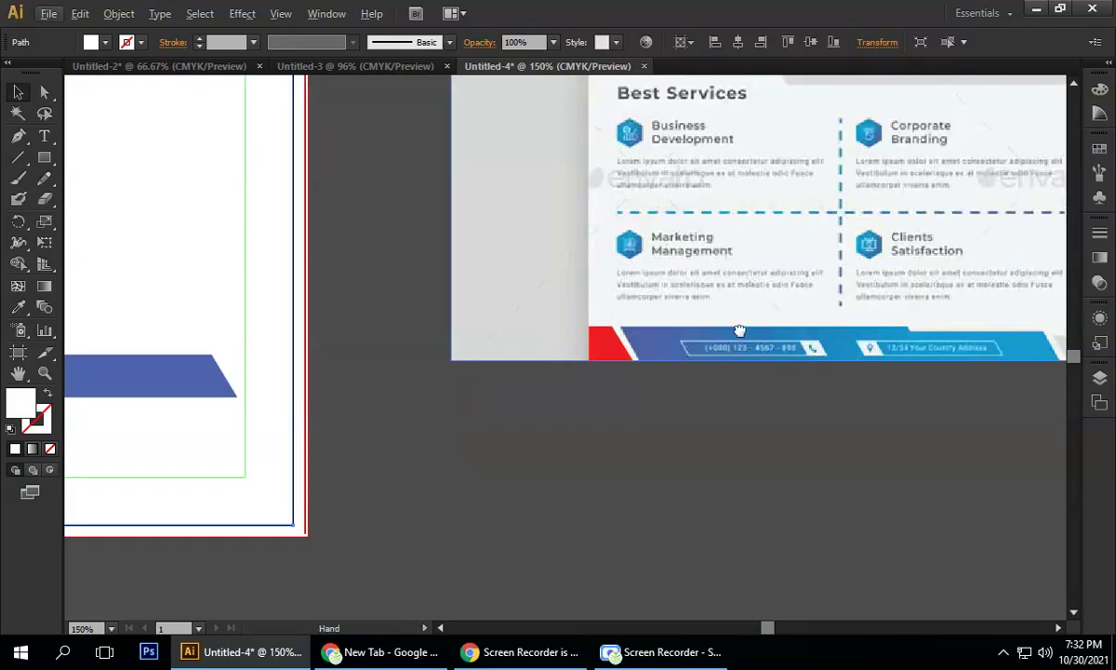
pyautogui.moveTo(760, 323); pyautogui.dragTo(499, 333)
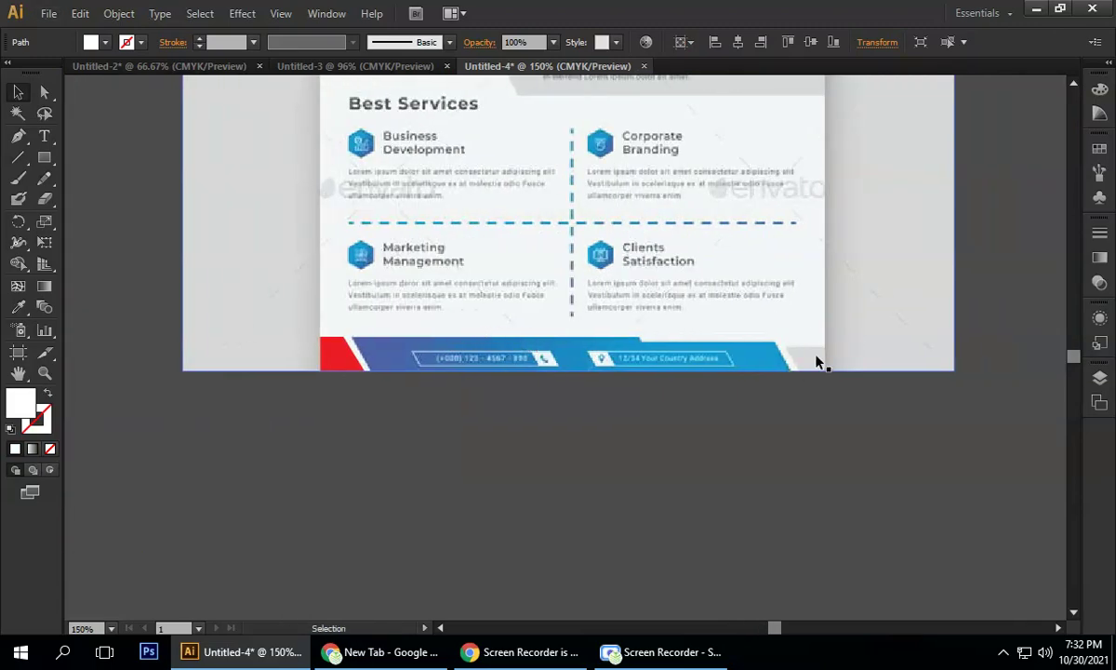
pyautogui.scroll(2, 830, 358)
pyautogui.moveTo(830, 358); pyautogui.dragTo(910, 341)
pyautogui.hotkey('ctrl', '-')
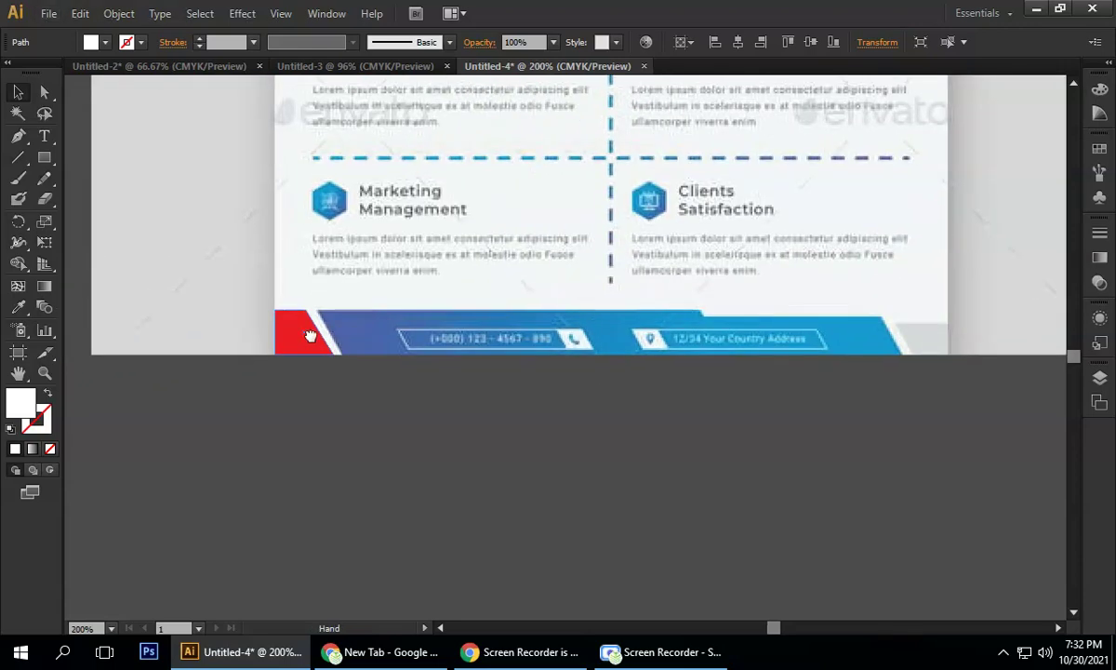
pyautogui.moveTo(298, 348); pyautogui.dragTo(314, 475)
pyautogui.rightClick(314, 475)
pyautogui.moveTo(364, 419)
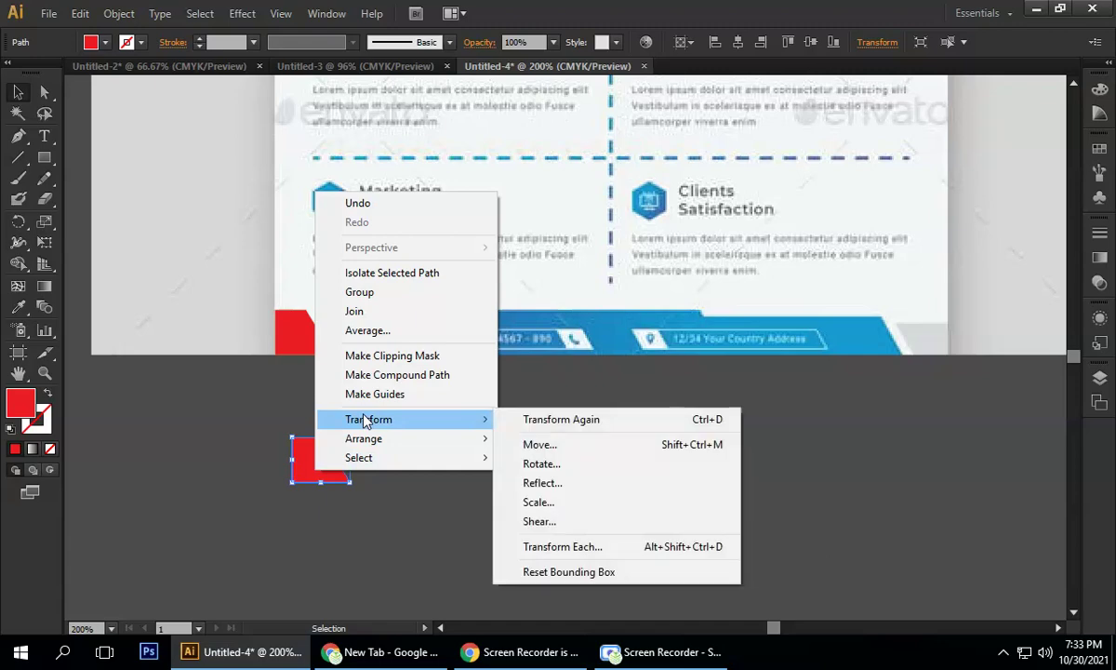
pyautogui.click(558, 484)
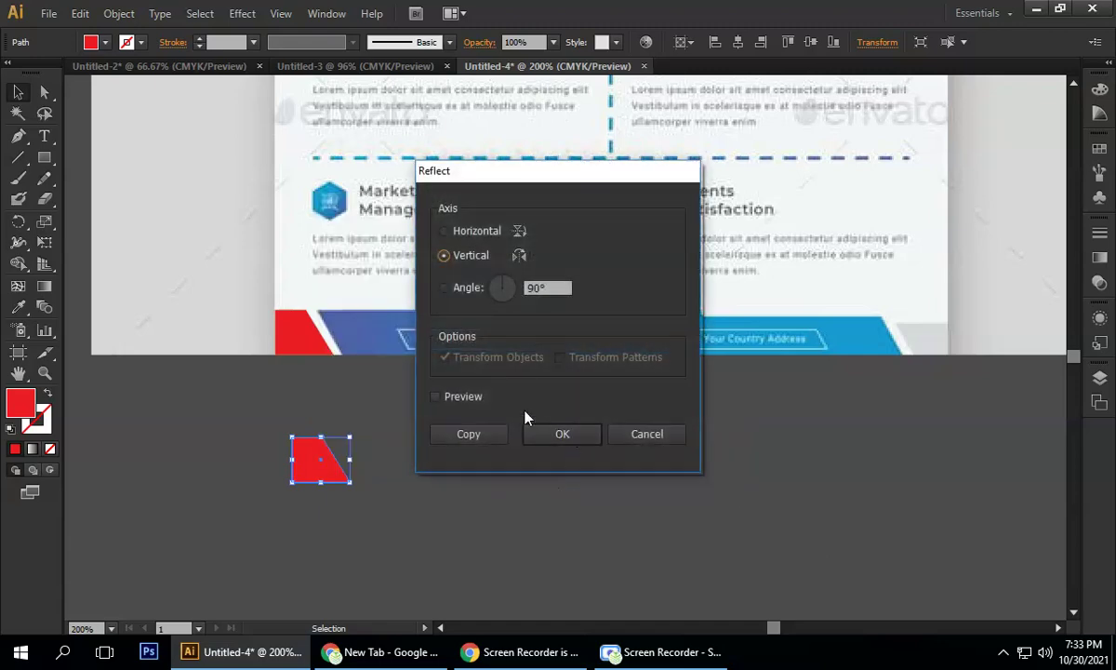
pyautogui.click(436, 398)
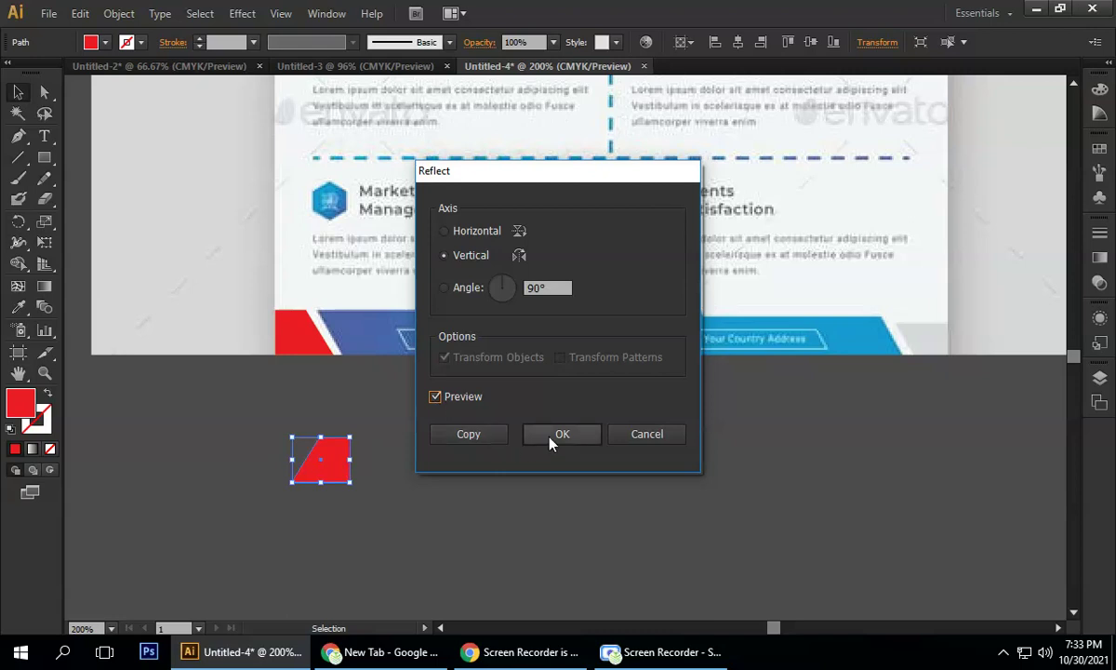
pyautogui.moveTo(502, 279)
pyautogui.mouseDown()
pyautogui.moveTo(516, 287)
pyautogui.moveTo(502, 278)
pyautogui.mouseUp()
pyautogui.click(500, 277)
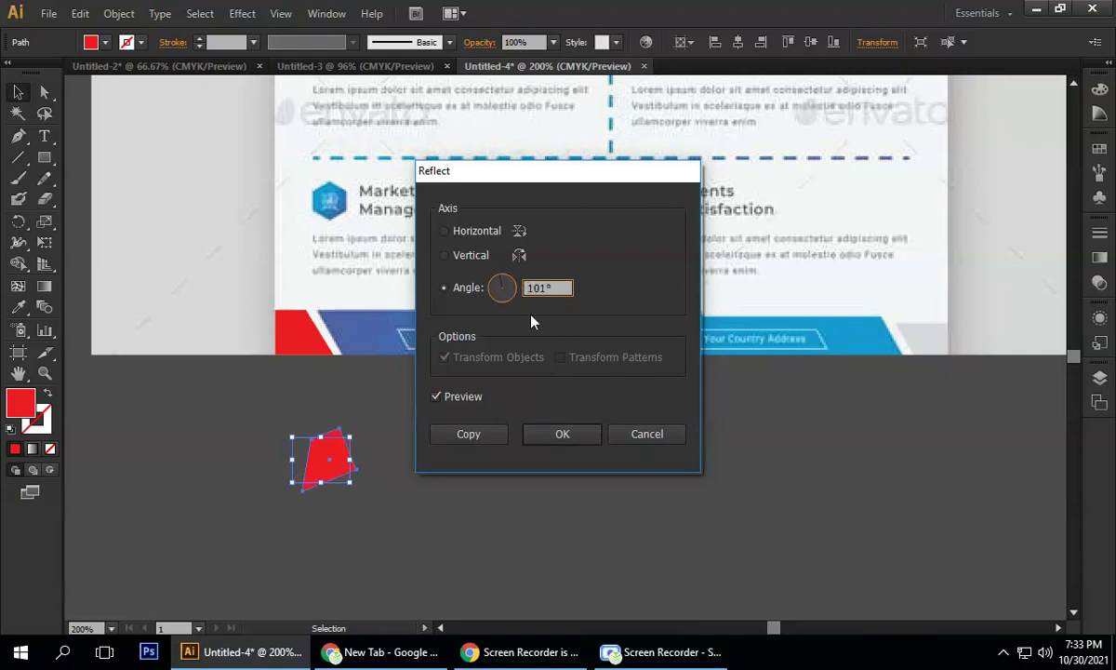
pyautogui.click(662, 440)
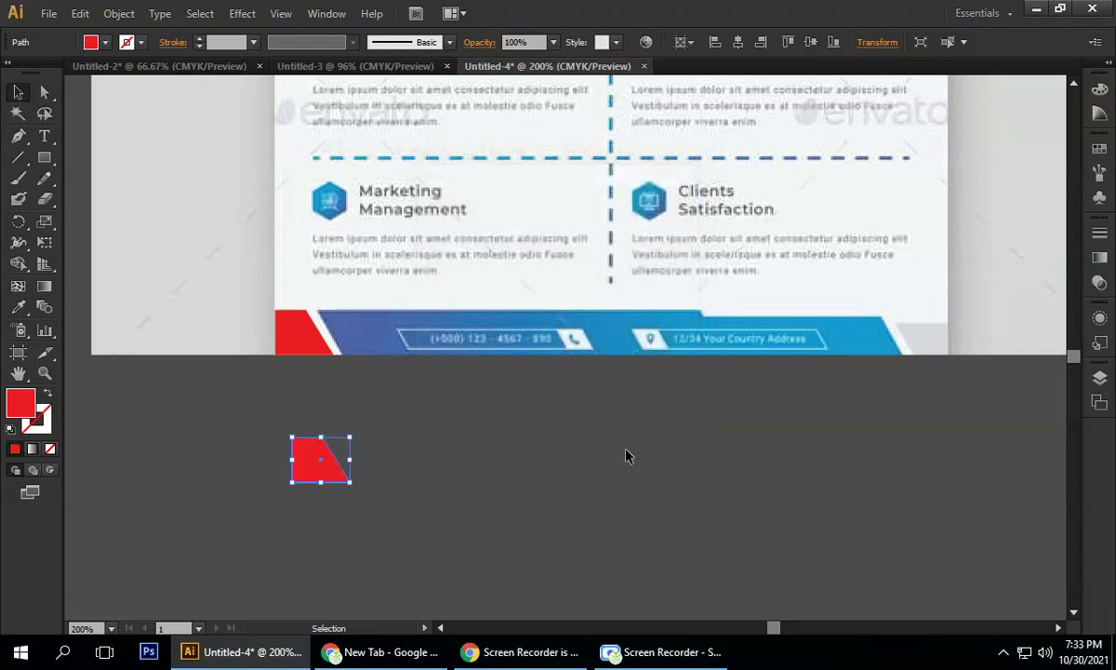
# - Reflect the copied red corner shape across the vertical axis
pyautogui.rightClick(319, 461)
pyautogui.moveTo(371, 414)
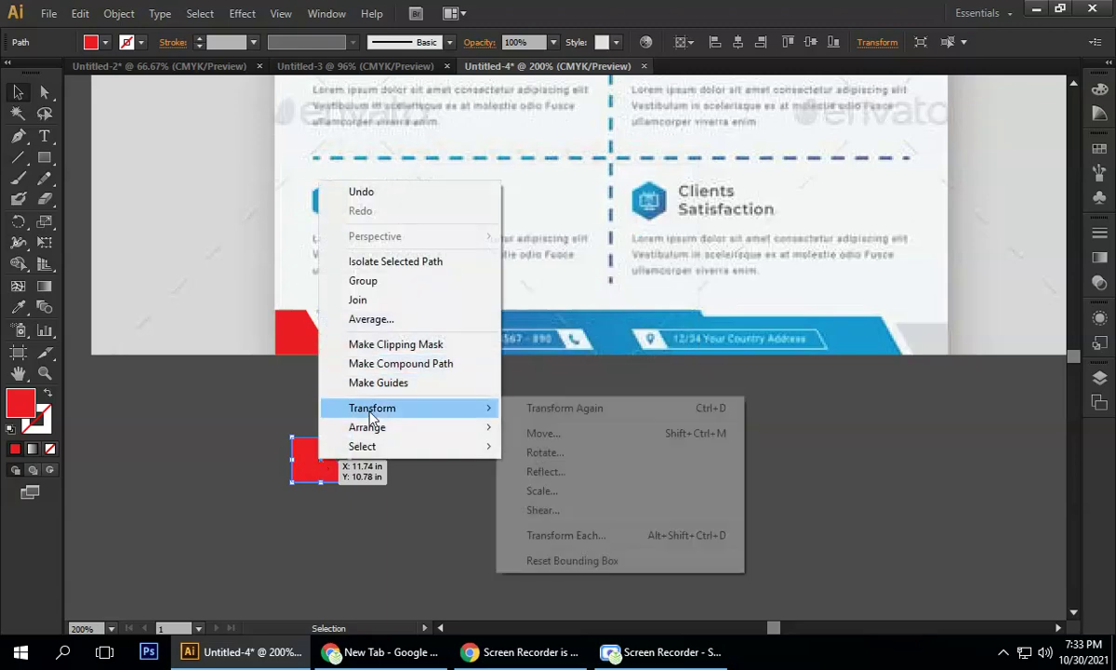
pyautogui.click(586, 473)
pyautogui.click(545, 437)
pyautogui.click(367, 448)
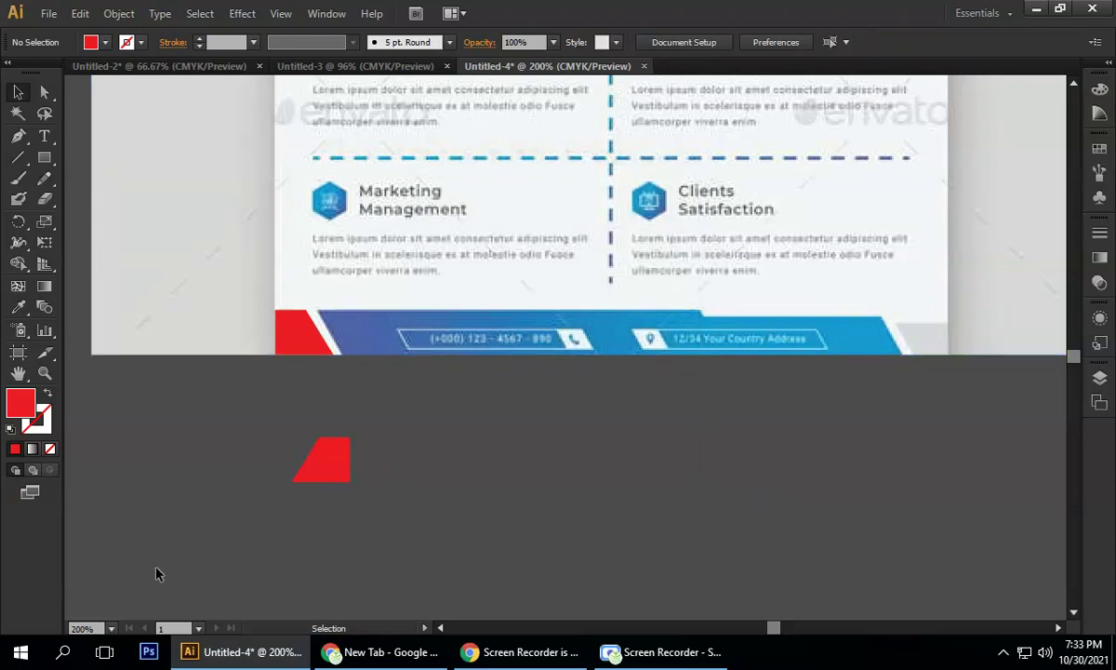
# - Enlarge the reflected red corner shape proportionally about its center
pyautogui.click(336, 466)
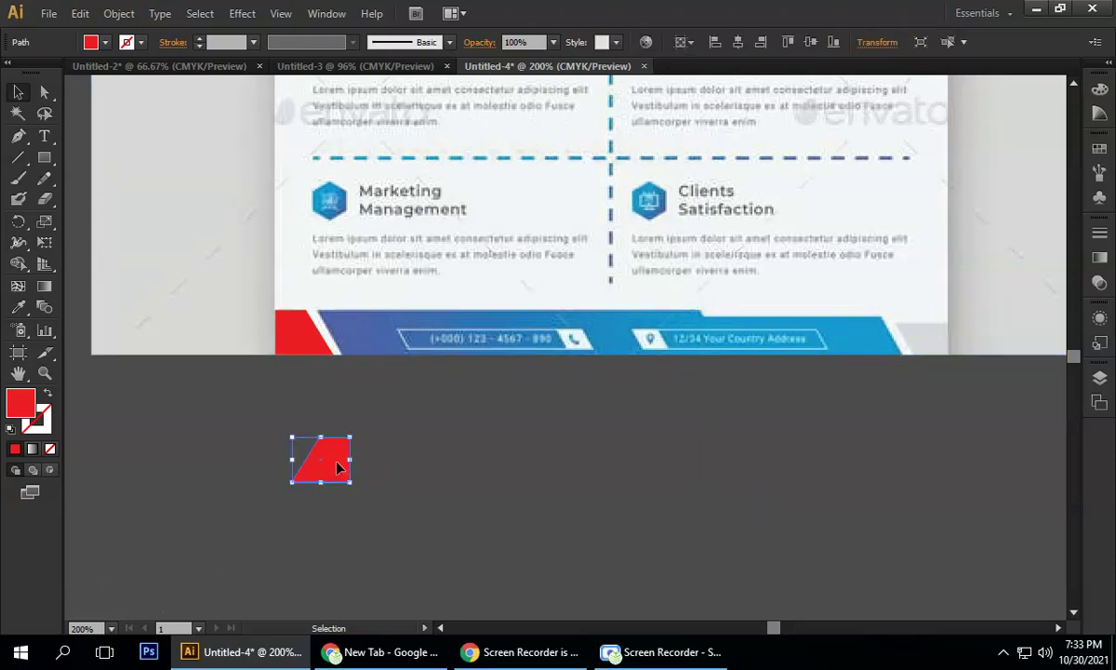
pyautogui.click(23, 140)
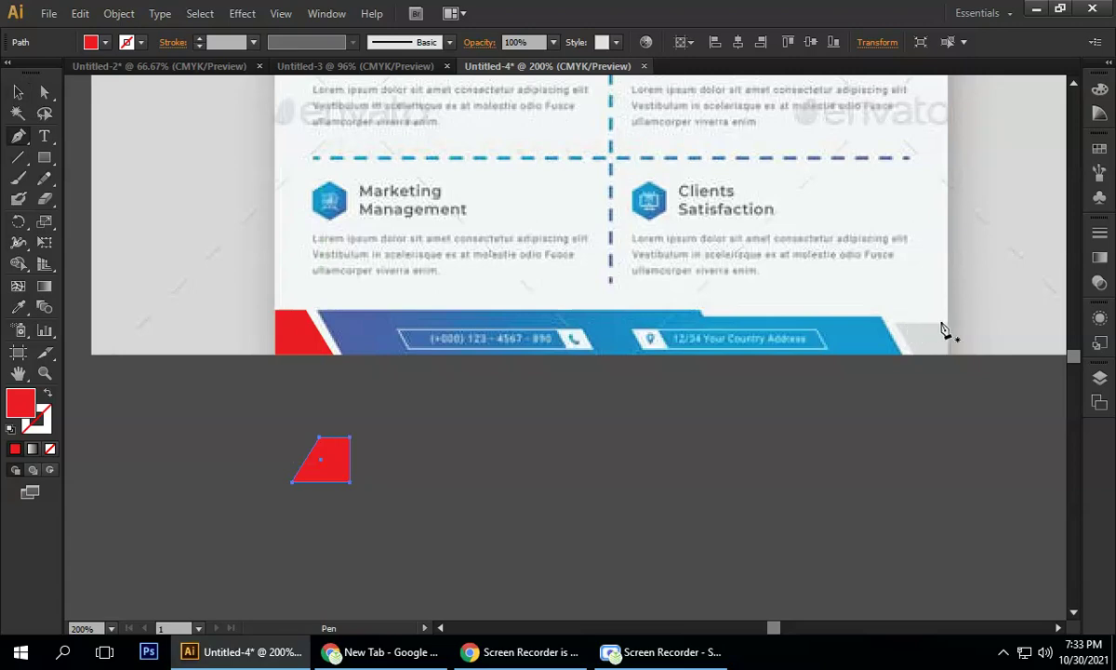
pyautogui.click(19, 93)
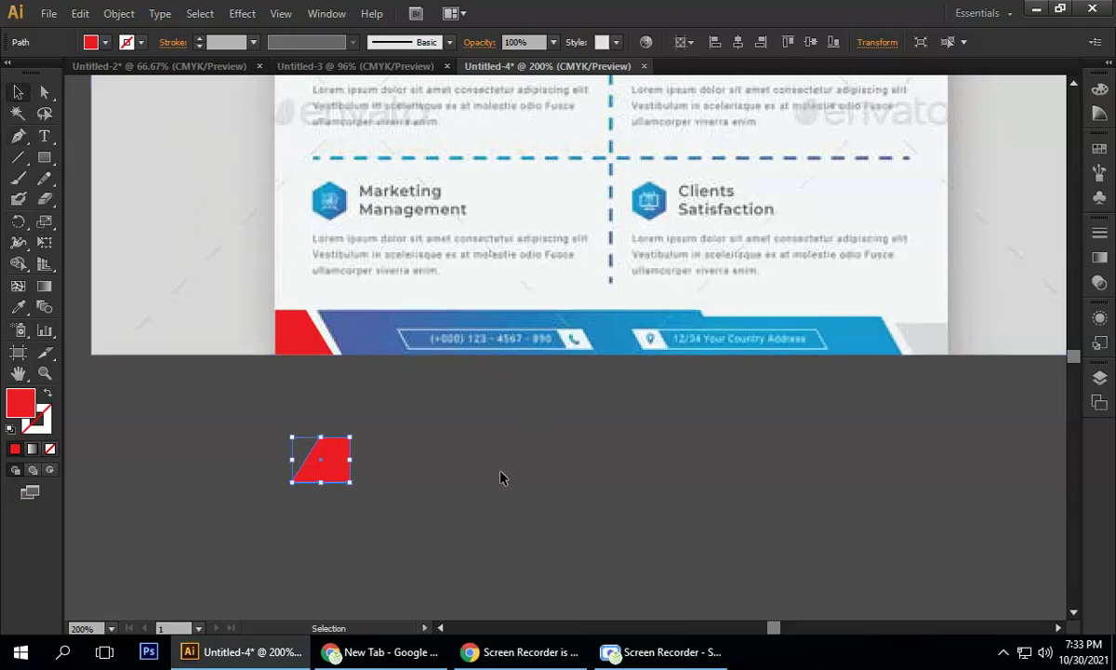
pyautogui.scroll(-2, 501, 477)
pyautogui.moveTo(510, 471); pyautogui.dragTo(912, 399)
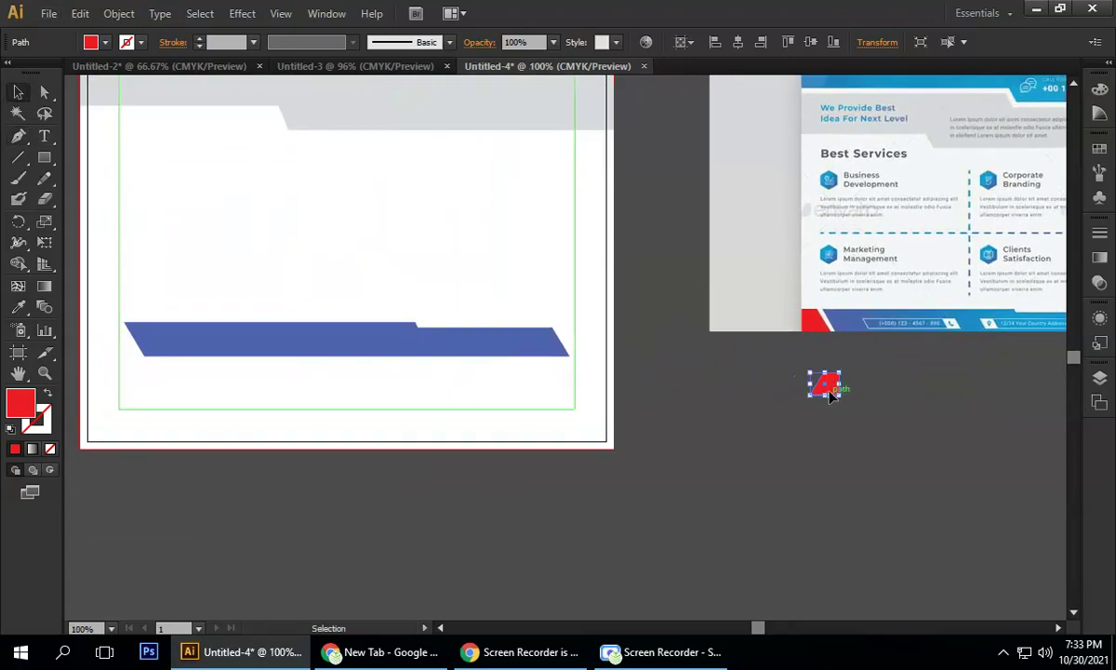
pyautogui.moveTo(841, 382); pyautogui.dragTo(849, 383)
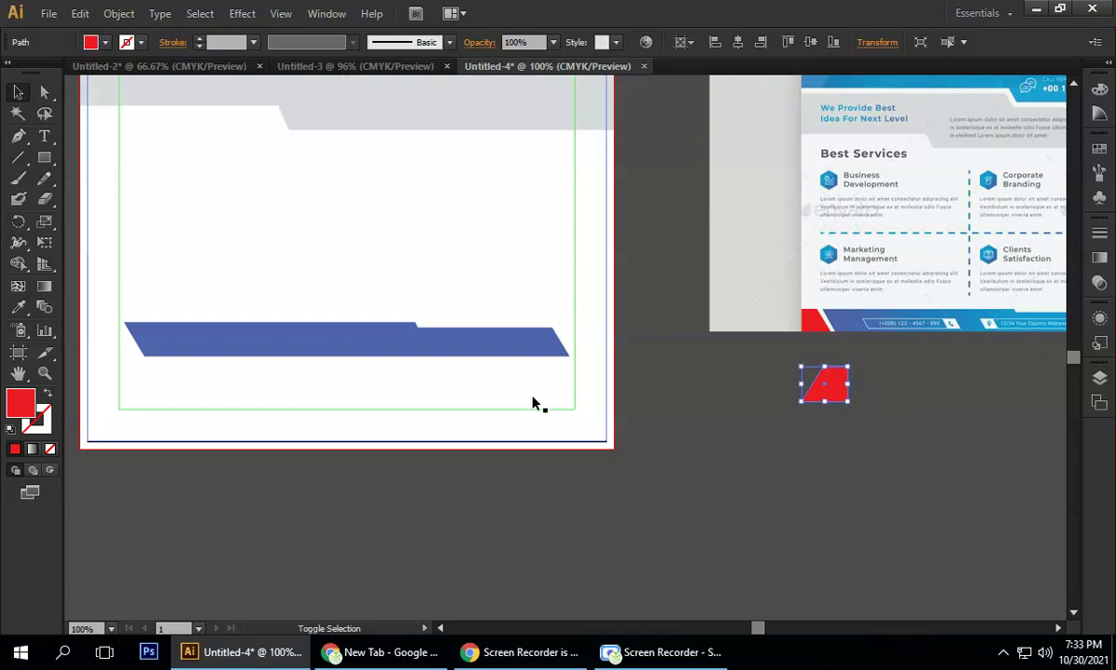
# - Align the enlarged red shape to the right and bottom edges of the flyer's bleed frame
pyautogui.keyDown('shift'); pyautogui.click(614, 390); pyautogui.keyUp('shift')
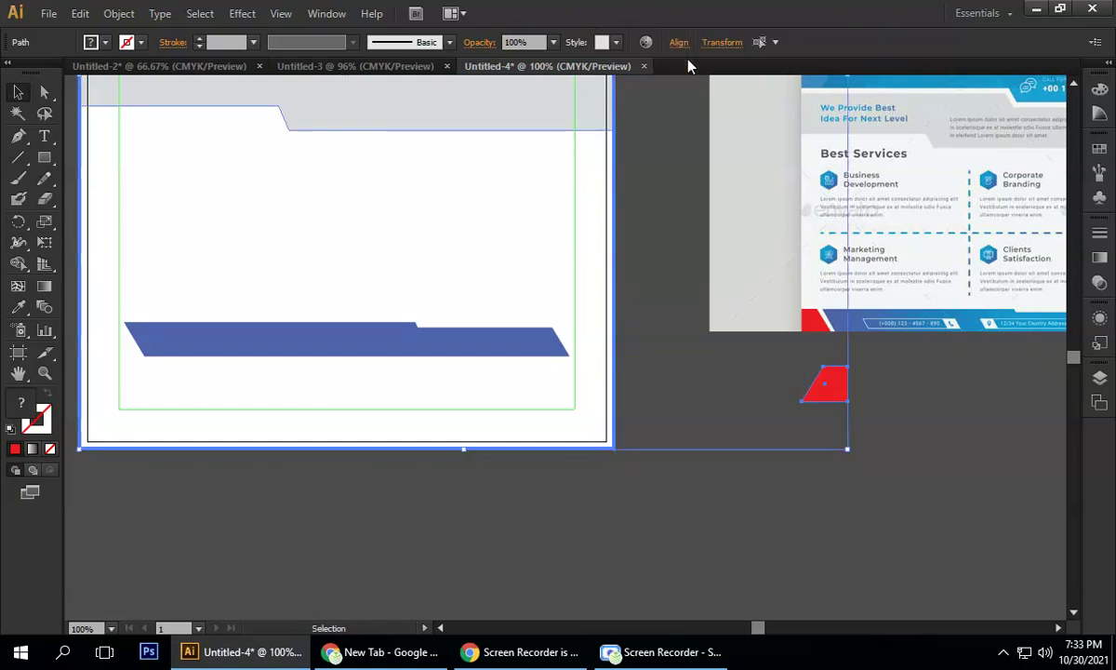
pyautogui.click(680, 43)
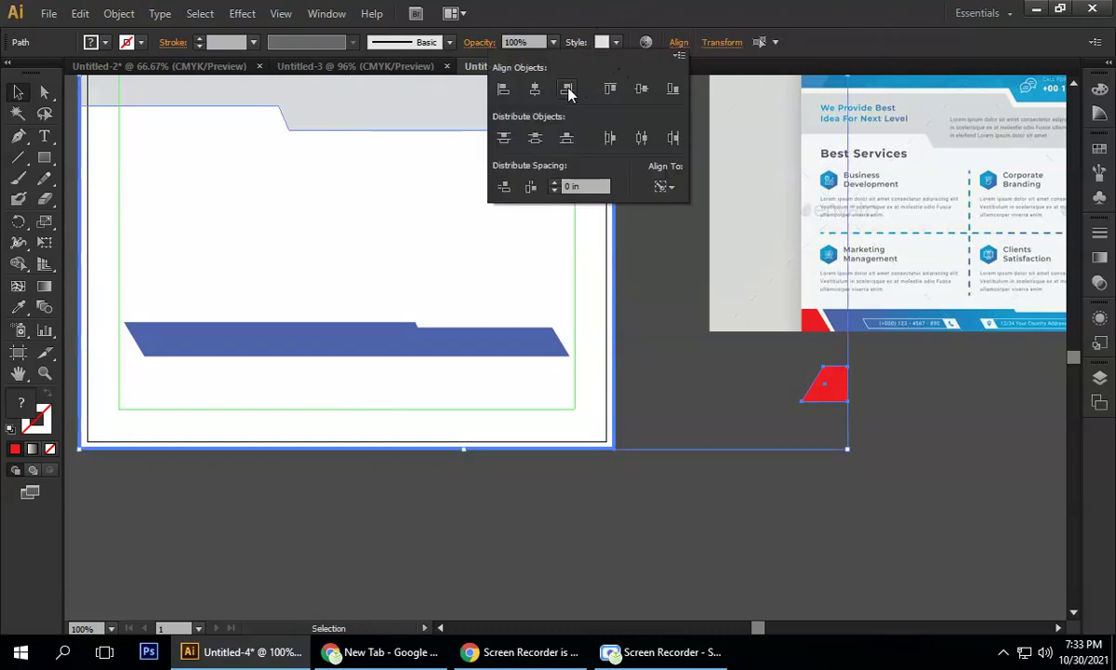
pyautogui.click(568, 90)
pyautogui.click(675, 90)
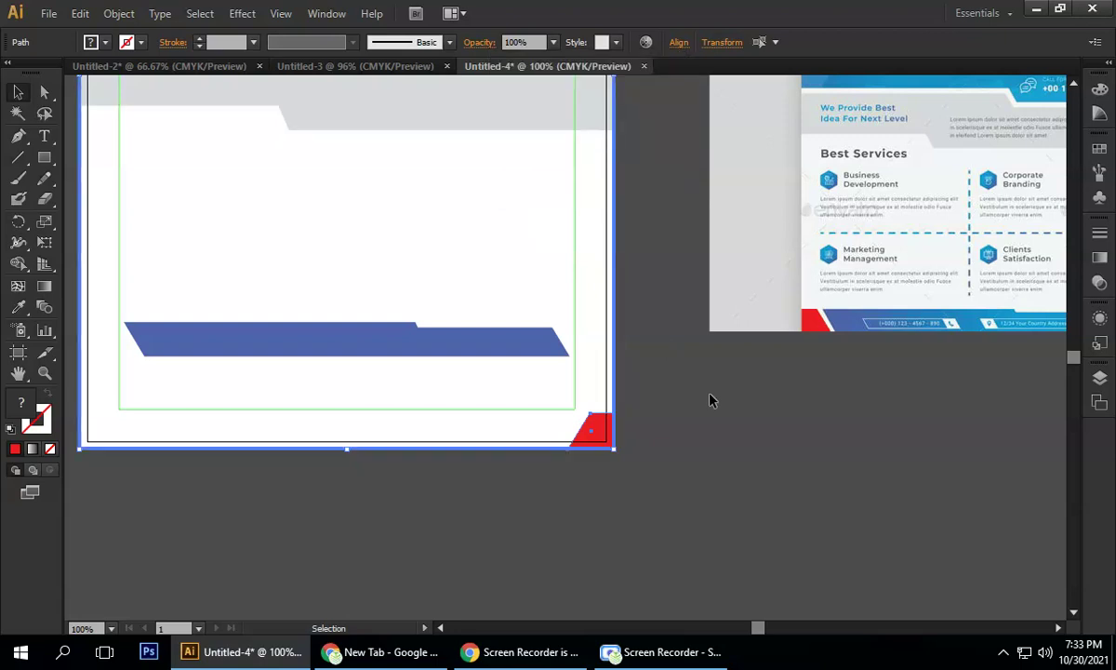
# - Duplicate the reference's red corner shape and place the copy in the gap between the flyer page and the reference
pyautogui.moveTo(710, 399); pyautogui.dragTo(818, 414)
pyautogui.click(854, 418)
pyautogui.moveTo(928, 344); pyautogui.dragTo(775, 361)
# - Duplicate the flyer's bottom-right red corner shape below the page and rotate the copy 180°
pyautogui.moveTo(730, 444); pyautogui.dragTo(414, 581)
pyautogui.click(454, 555)
pyautogui.click(401, 547)
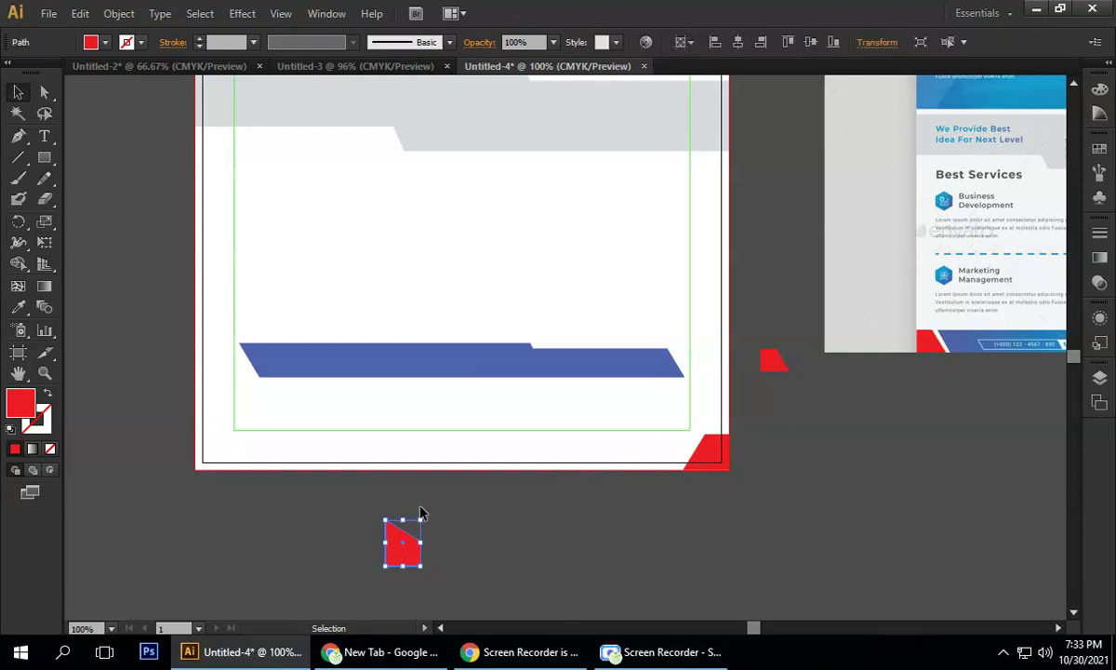
pyautogui.moveTo(429, 512); pyautogui.dragTo(447, 570)
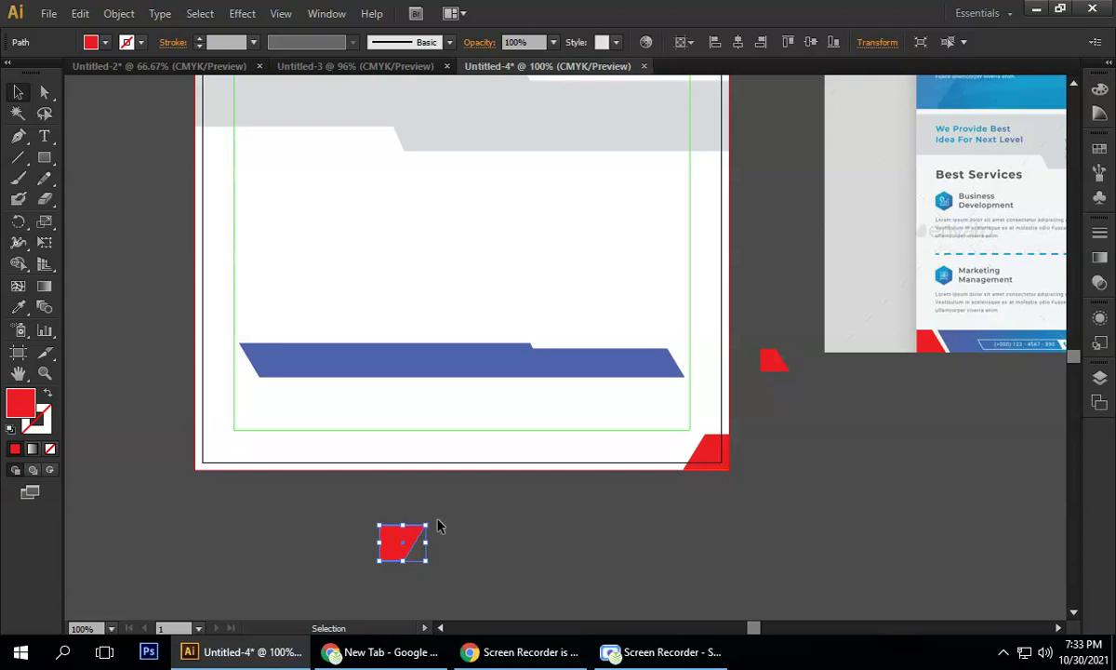
pyautogui.moveTo(433, 522)
pyautogui.mouseDown()
pyautogui.moveTo(421, 584)
pyautogui.moveTo(334, 555)
pyautogui.moveTo(346, 569)
pyautogui.moveTo(349, 506)
pyautogui.moveTo(427, 517)
pyautogui.moveTo(434, 529)
pyautogui.mouseUp()
pyautogui.press('a')
pyautogui.click(444, 561)
# - Move the rotated red copy onto the page and align it to the bleed frame's left and bottom edges
pyautogui.moveTo(399, 557); pyautogui.dragTo(268, 456)
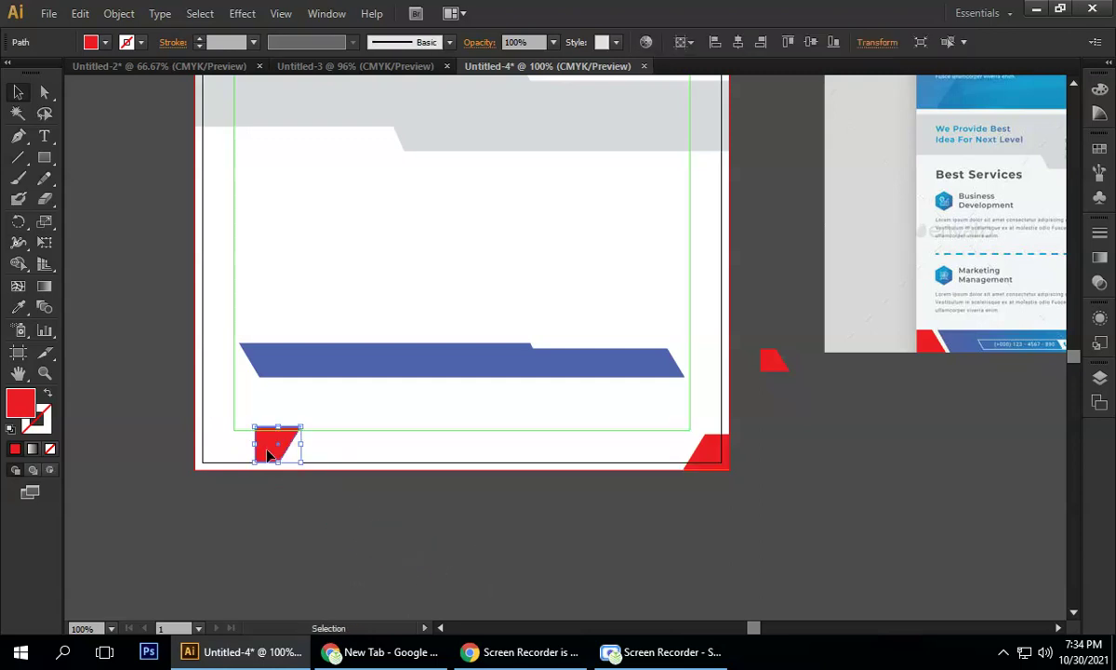
pyautogui.click(199, 430)
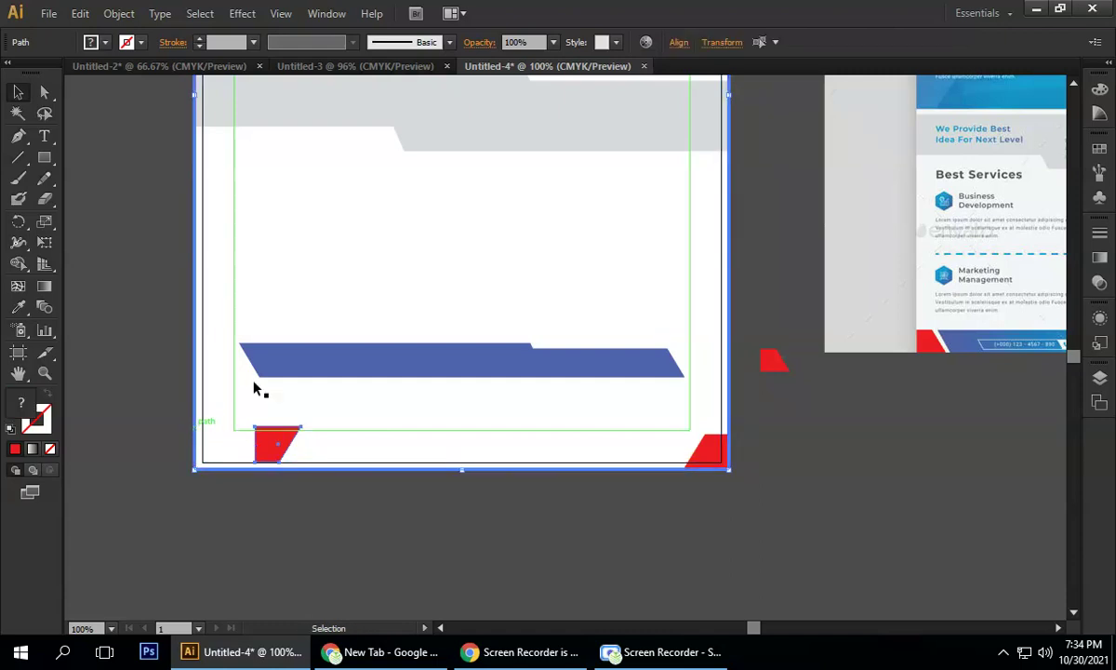
pyautogui.click(681, 46)
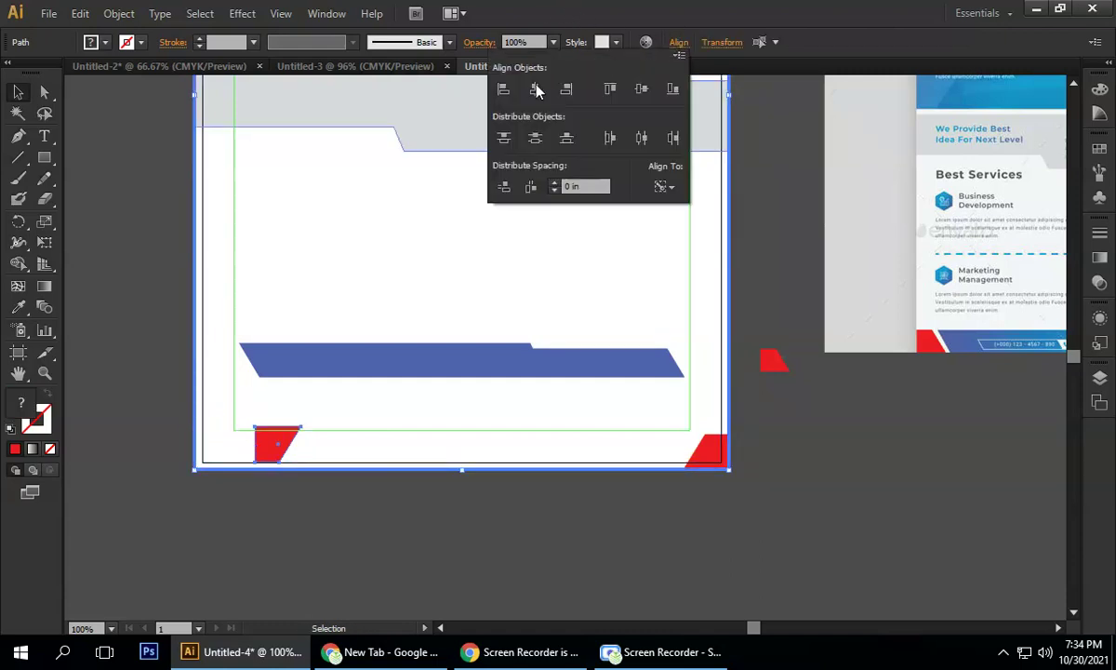
pyautogui.click(503, 88)
pyautogui.click(673, 89)
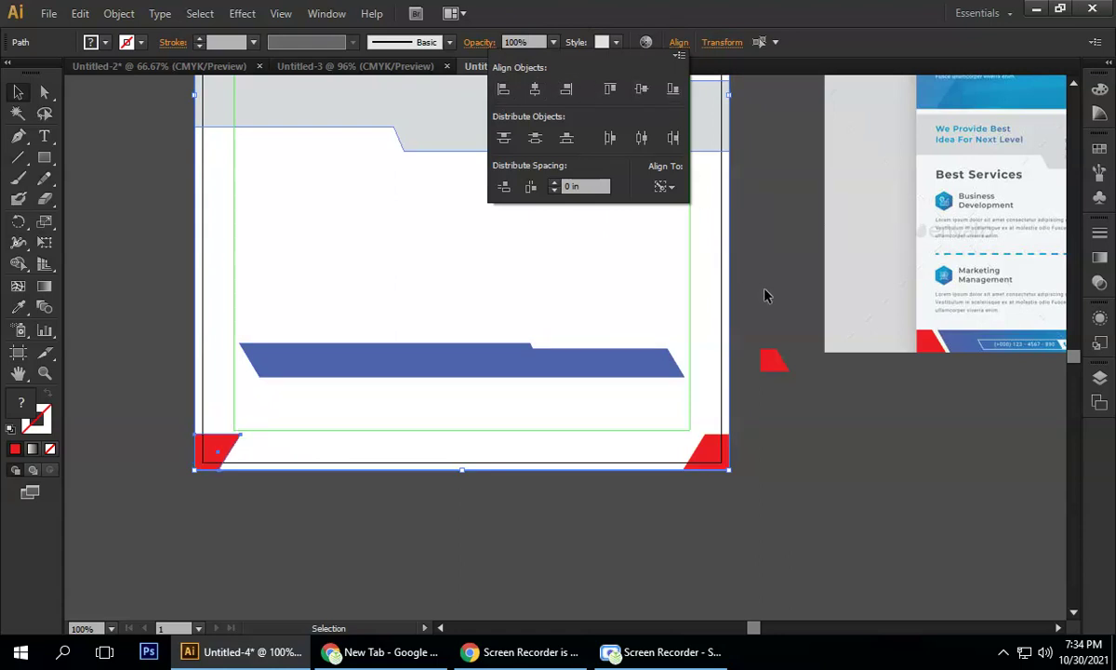
pyautogui.click(763, 297)
pyautogui.moveTo(714, 304); pyautogui.dragTo(511, 260)
pyautogui.hotkey('alt', 'space')
pyautogui.press('Escape')
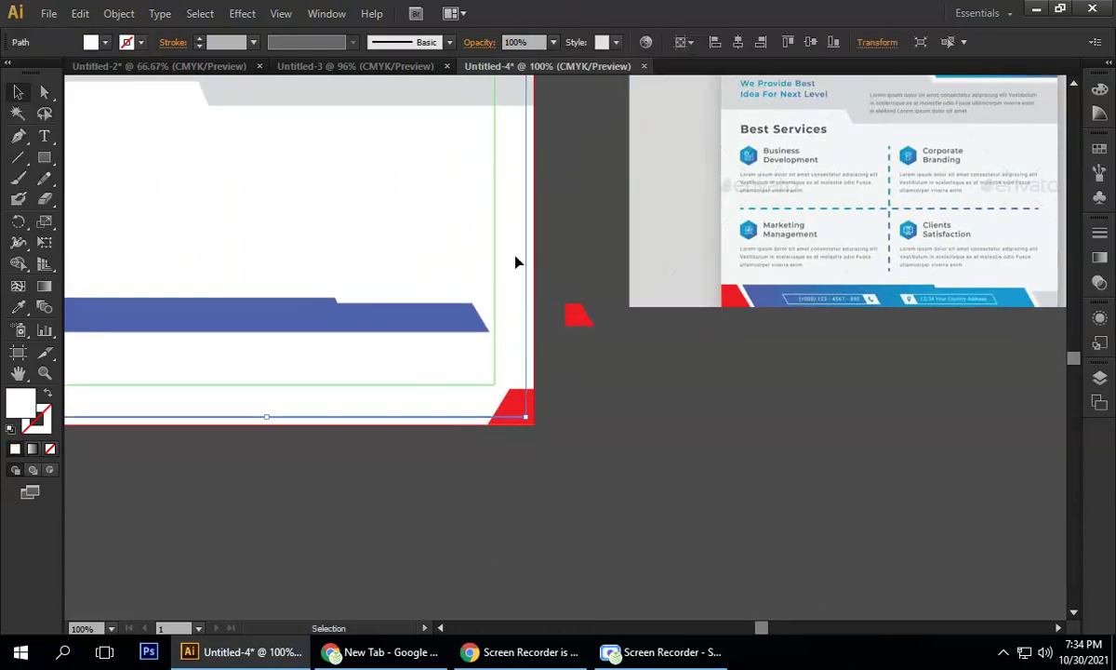
# - Align the indigo footer bar to the bottom edge of the flyer's bleed frame
pyautogui.scroll(-1, 298, 307)
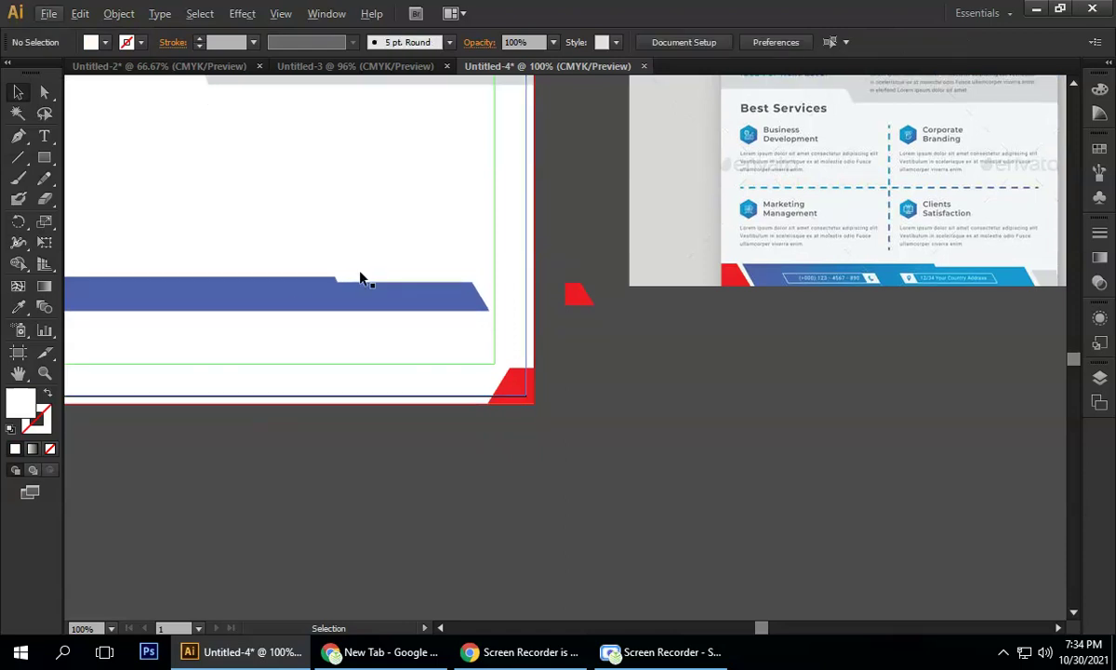
pyautogui.hotkey('ctrl', '-')
pyautogui.click(386, 324)
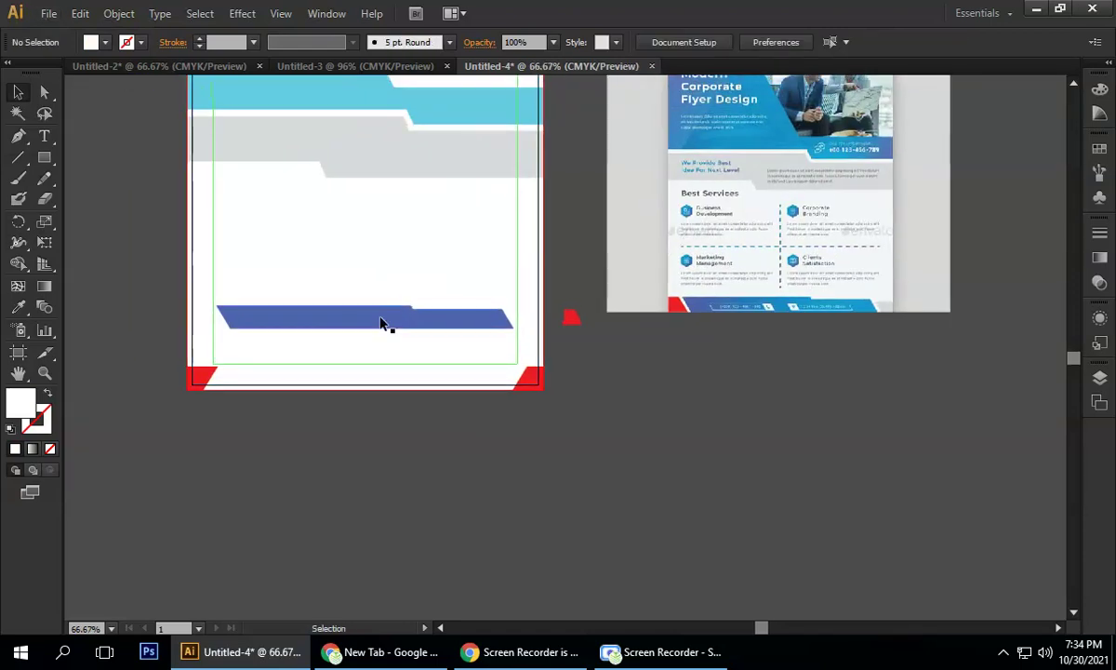
pyautogui.keyDown('shift'); pyautogui.click(186, 289); pyautogui.keyUp('shift')
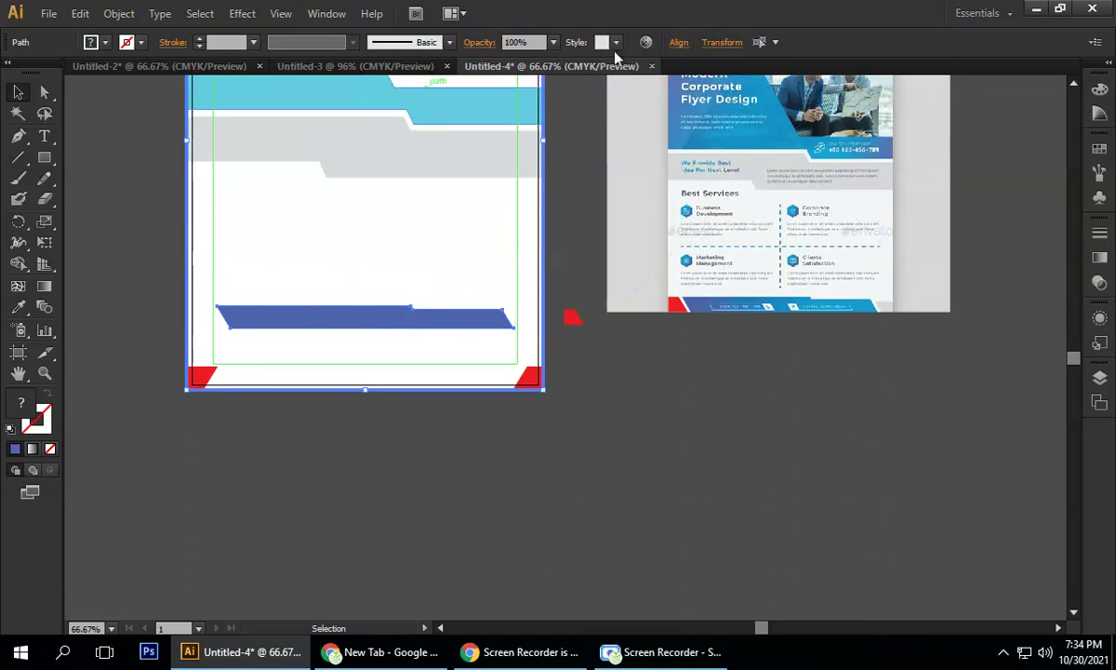
pyautogui.click(678, 43)
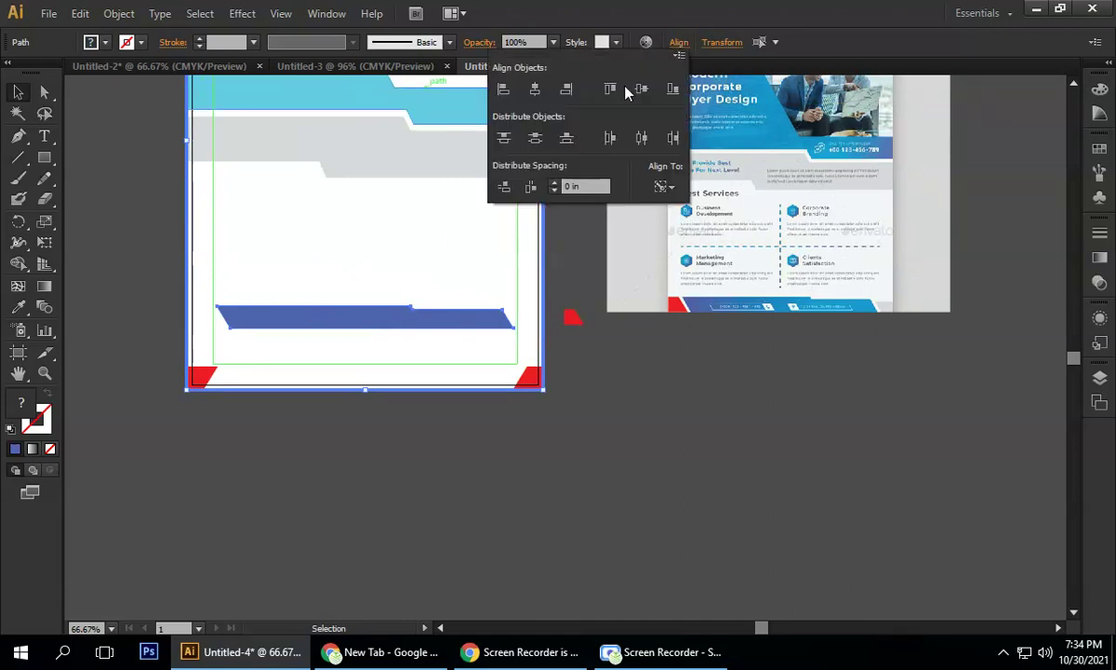
pyautogui.click(674, 89)
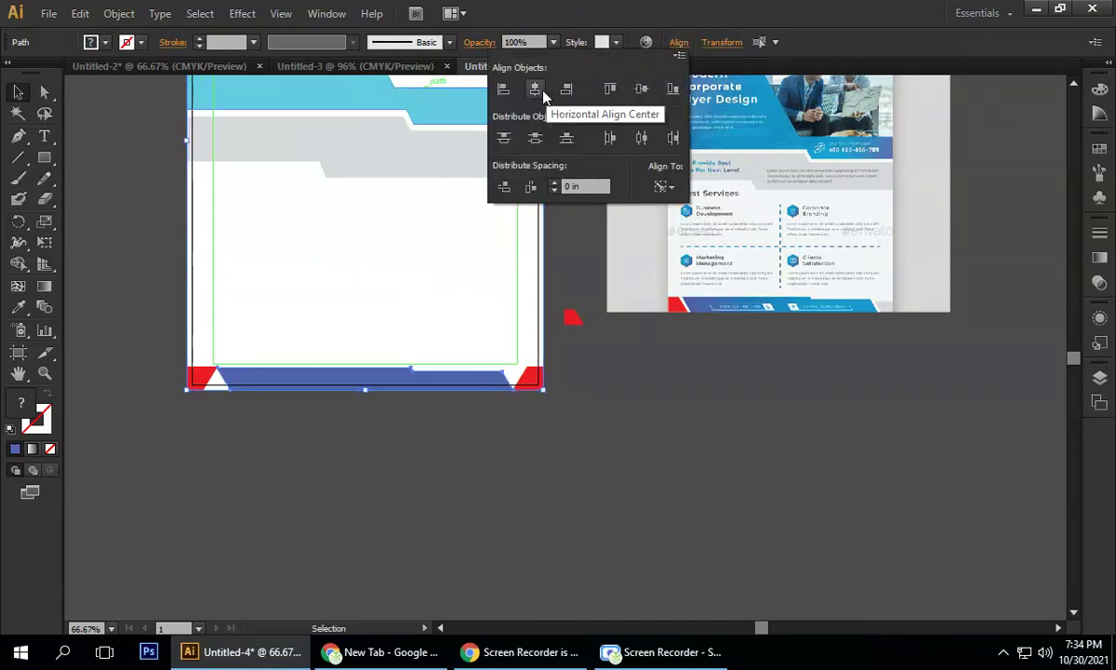
pyautogui.click(619, 418)
pyautogui.click(619, 417)
# - Narrow the footer bar slightly about its center to leave gaps beside the red corners
pyautogui.click(461, 381)
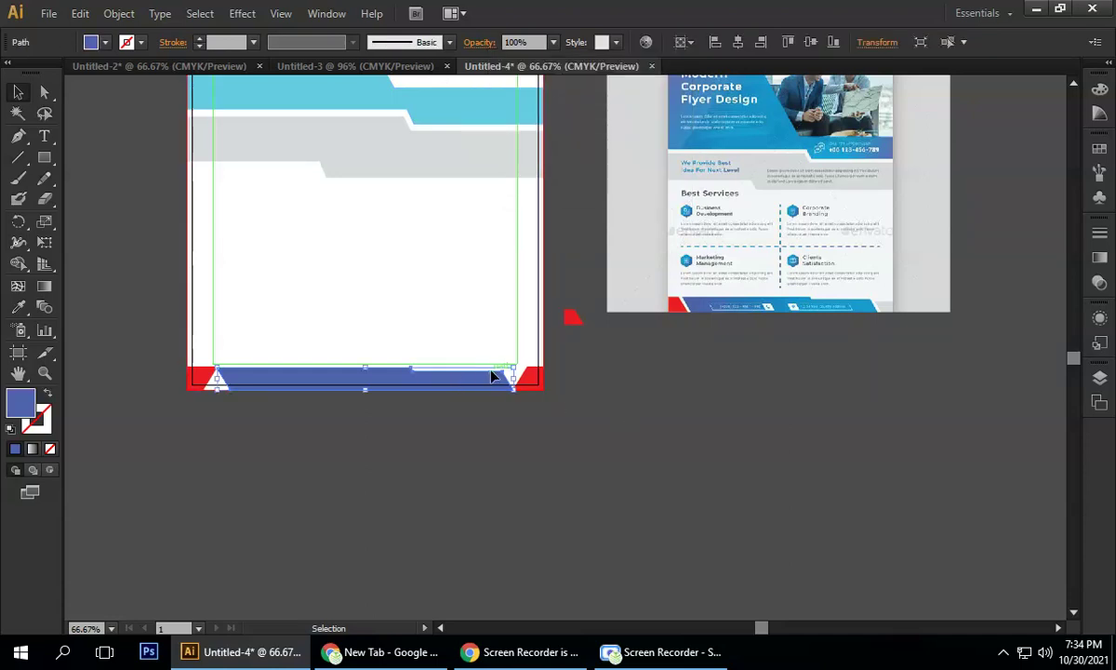
pyautogui.moveTo(511, 375); pyautogui.dragTo(504, 384)
pyautogui.click(602, 456)
# - Move the rotated red copy off the page and put the reference's red corner shape in the flyer's bottom-left corner
pyautogui.press('space')
pyautogui.moveTo(521, 438); pyautogui.dragTo(601, 438)
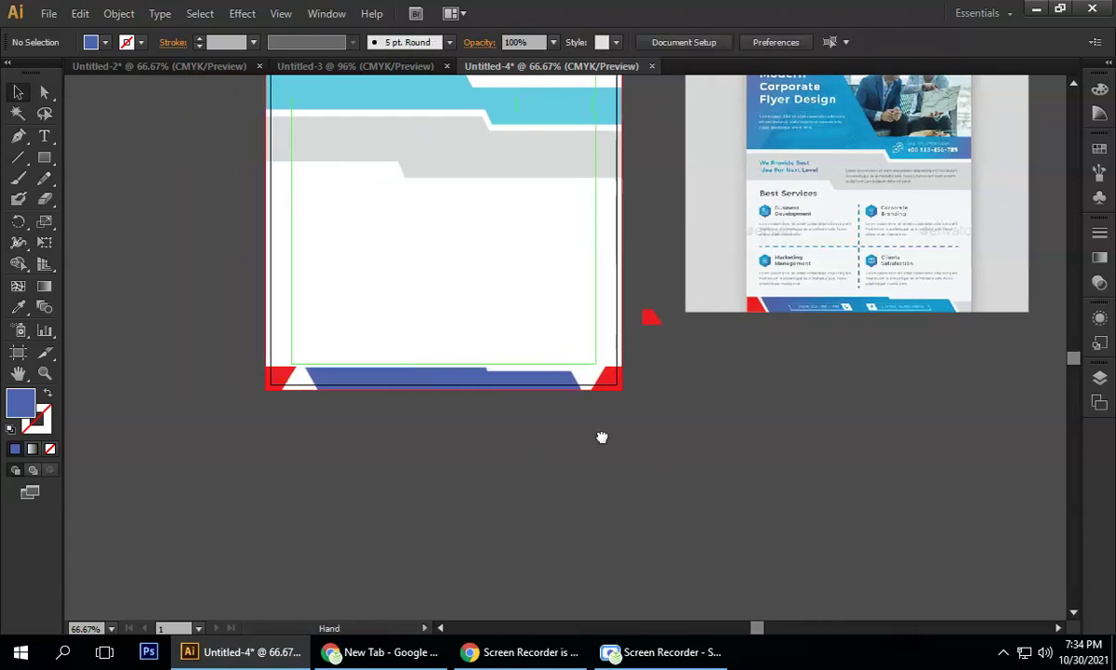
pyautogui.moveTo(276, 376); pyautogui.dragTo(138, 308)
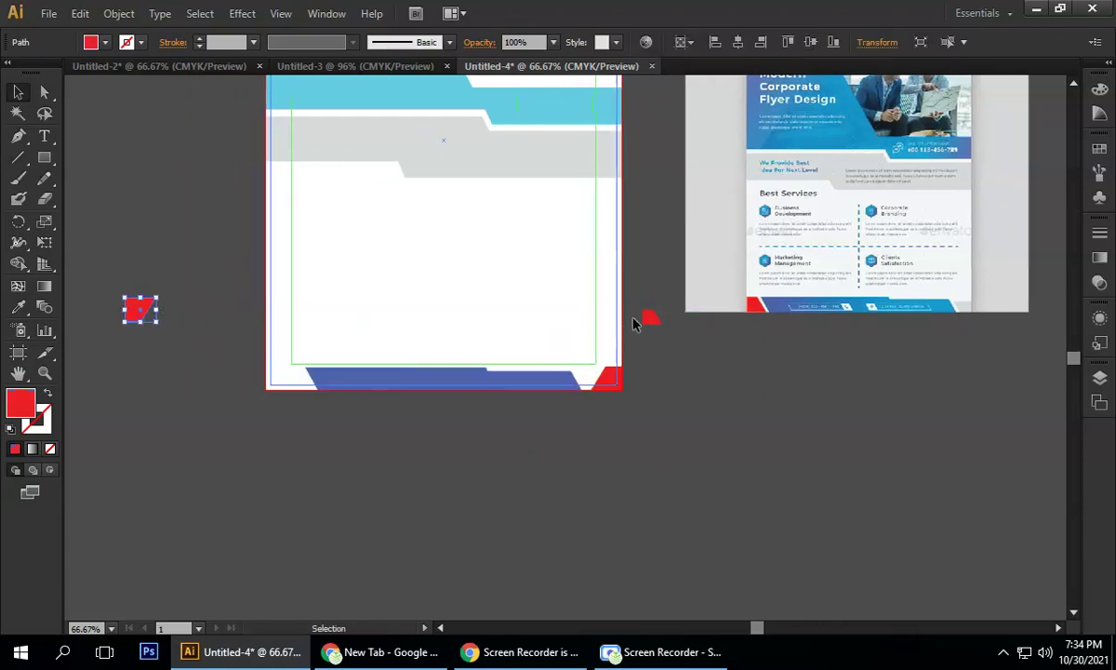
pyautogui.moveTo(758, 307); pyautogui.dragTo(282, 383)
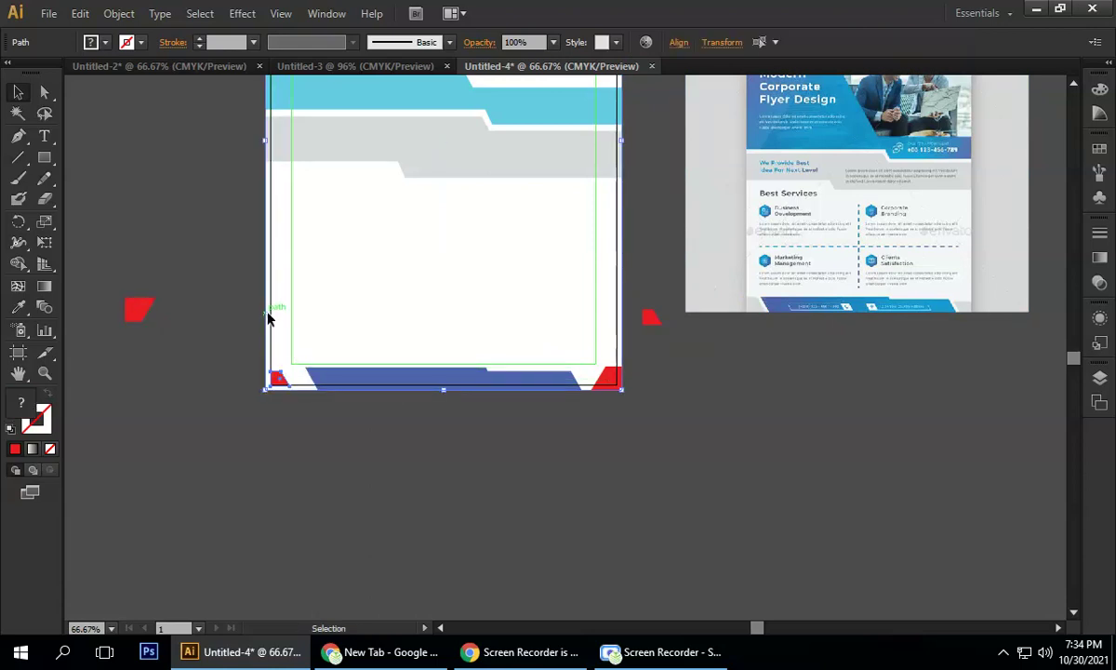
# - Align the small red corner shape to the left and bottom edges of the bleed frame
pyautogui.click(269, 316)
pyautogui.click(682, 42)
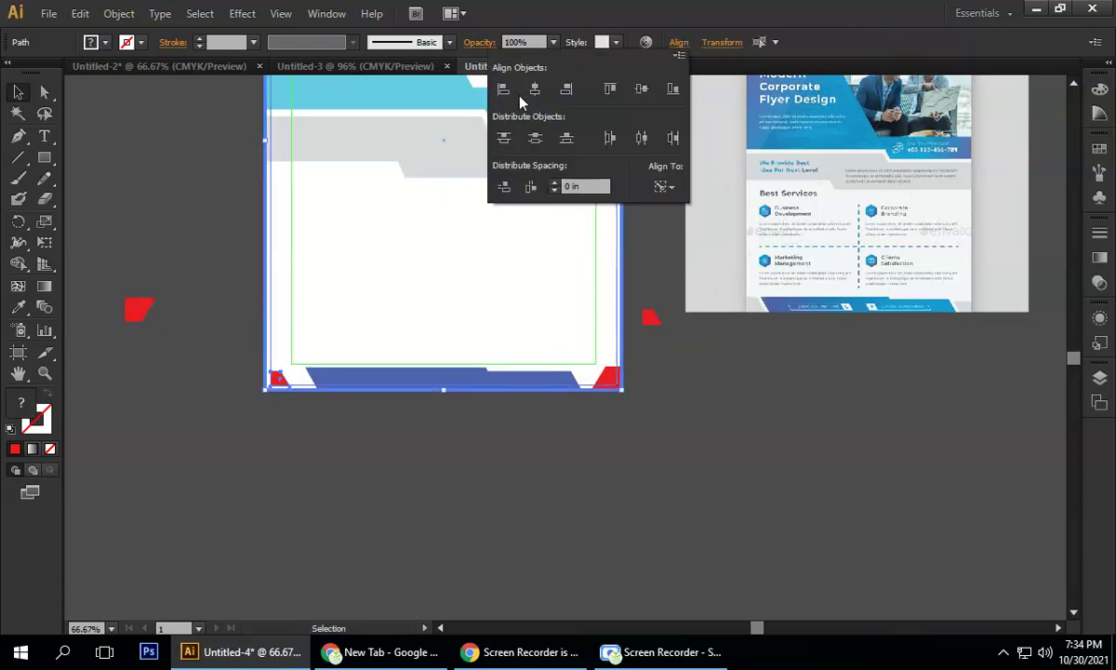
pyautogui.click(671, 90)
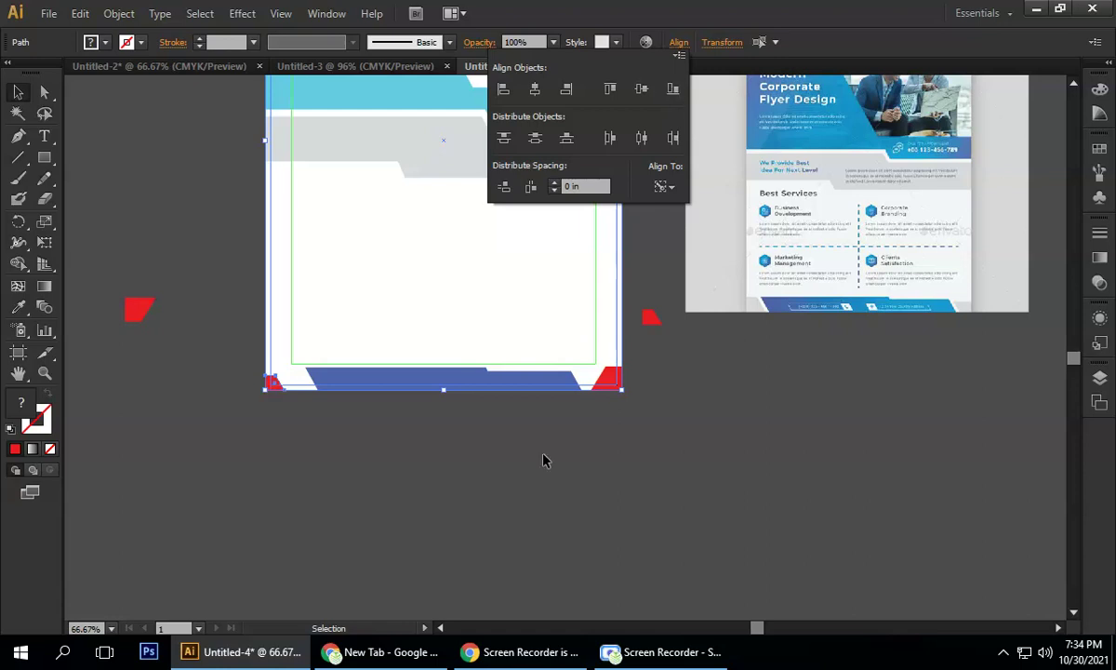
pyautogui.click(493, 506)
# - Enlarge the flyer's bottom-left red corner shape proportionally about its center to roughly match the opposite corner
pyautogui.click(307, 477)
pyautogui.scroll(3, 238, 406)
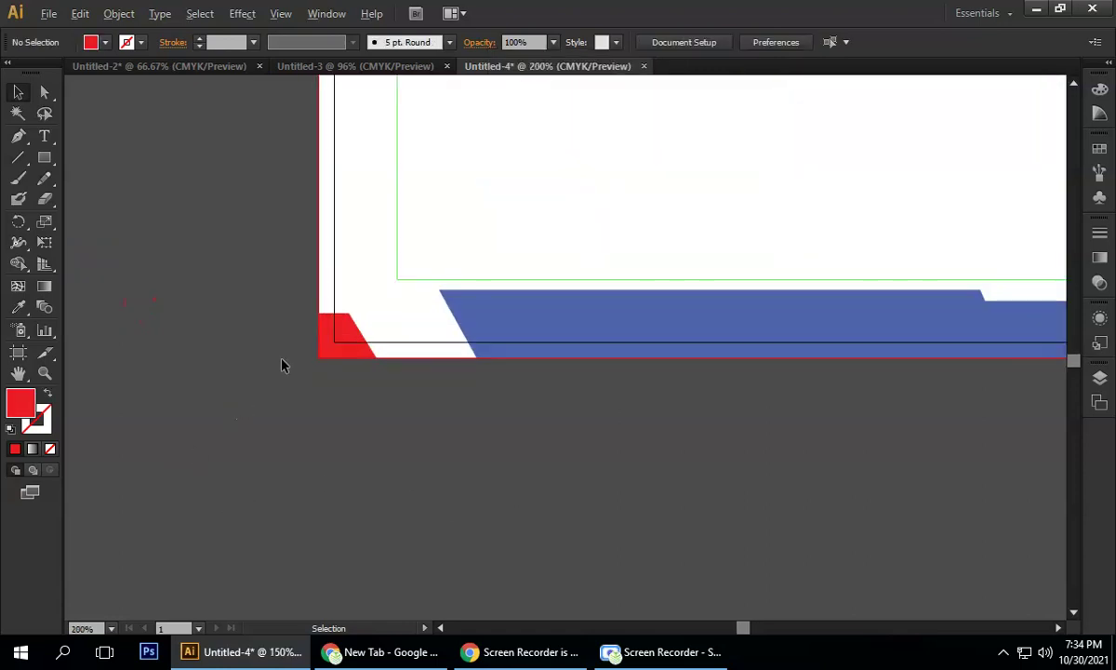
pyautogui.click(354, 325)
pyautogui.moveTo(378, 312)
pyautogui.mouseDown()
pyautogui.moveTo(414, 289)
pyautogui.moveTo(395, 299)
pyautogui.mouseUp()
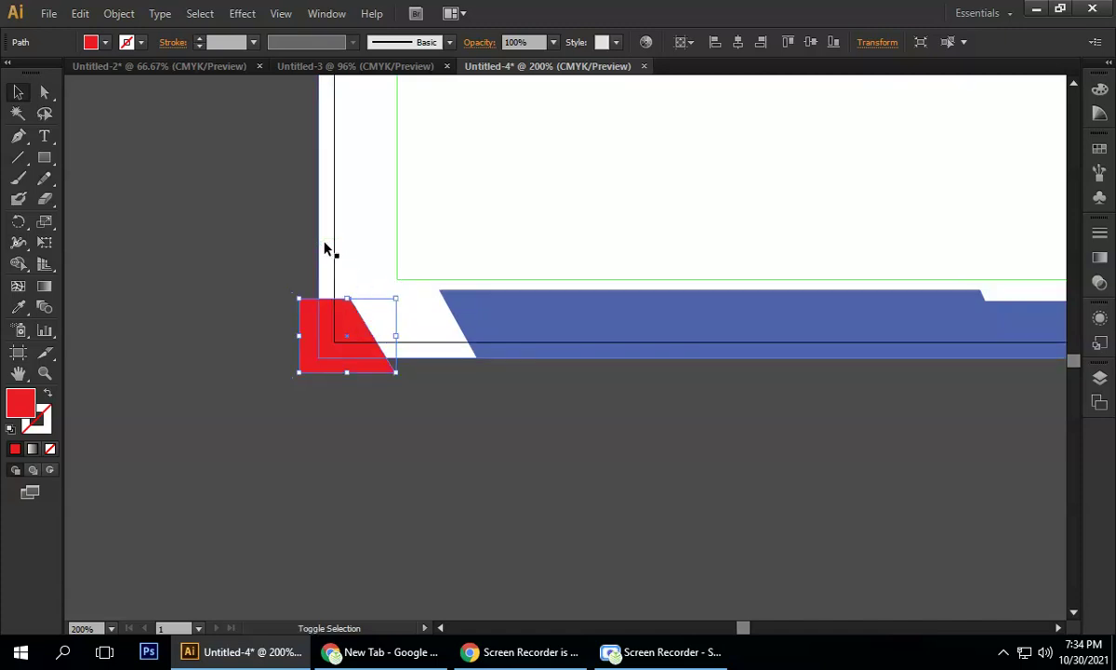
# - Align the enlarged bottom-left red shape to the bleed frame's left and bottom edges
pyautogui.keyDown('shift'); pyautogui.click(320, 246); pyautogui.keyUp('shift')
pyautogui.keyDown('shift'); pyautogui.click(300, 227); pyautogui.keyUp('shift')
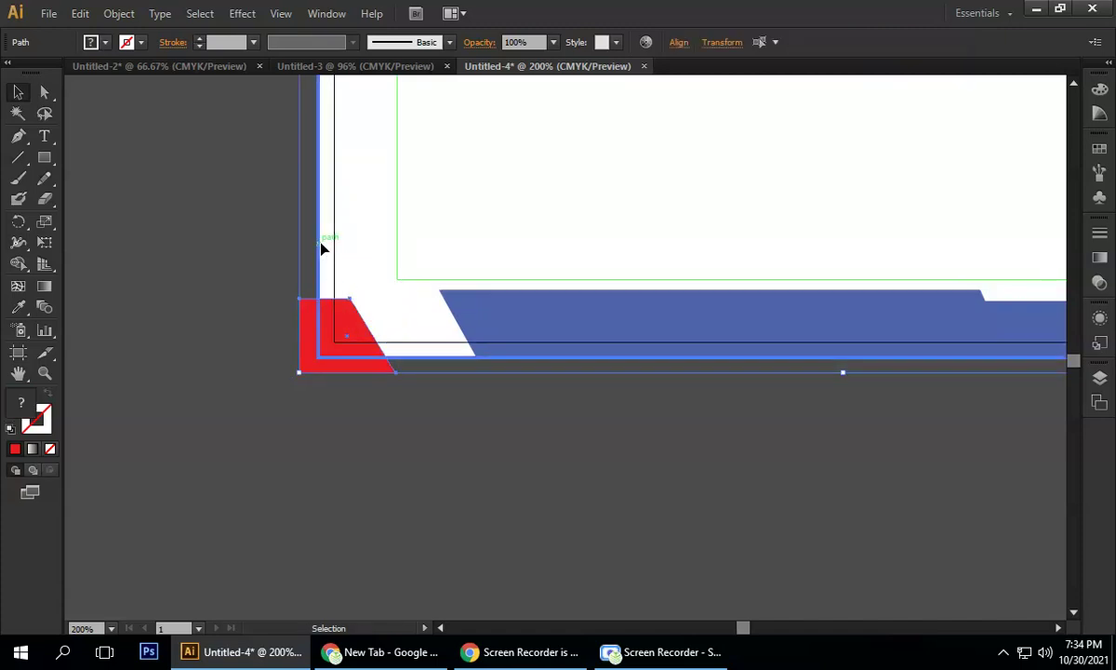
pyautogui.click(678, 43)
pyautogui.click(503, 89)
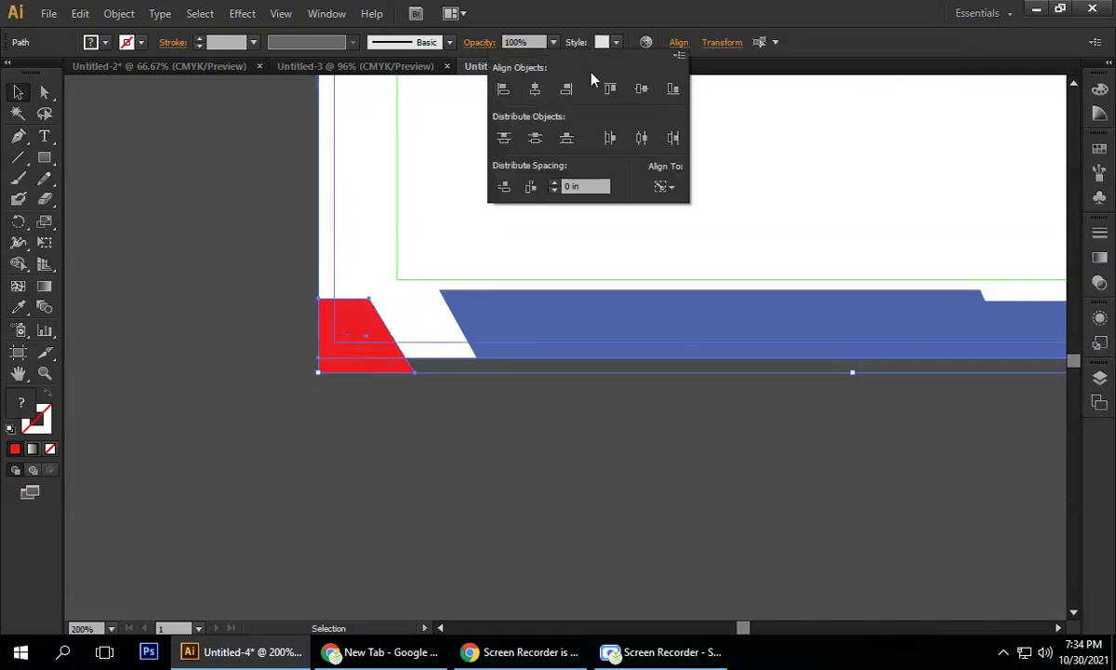
pyautogui.click(679, 94)
pyautogui.click(409, 392)
# - Widen the indigo footer bar about its center so its ends come close to the red corner shapes
pyautogui.scroll(-3, 401, 390)
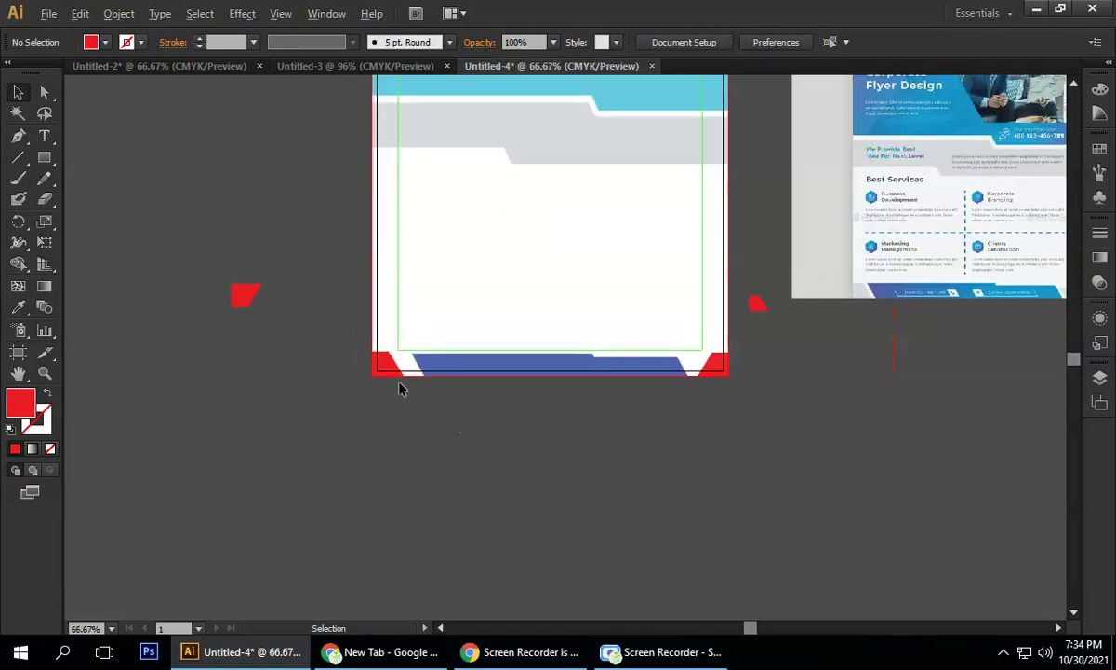
pyautogui.scroll(-1, 460, 381)
pyautogui.moveTo(465, 376); pyautogui.dragTo(384, 372)
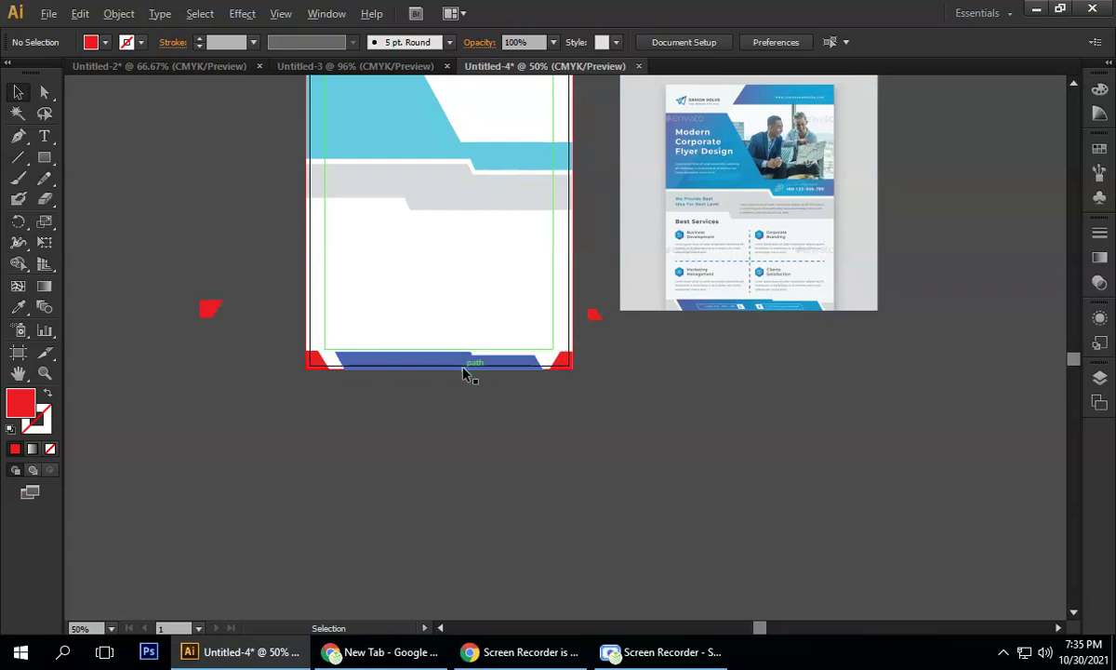
pyautogui.scroll(2, 468, 374)
pyautogui.moveTo(473, 353); pyautogui.dragTo(475, 352)
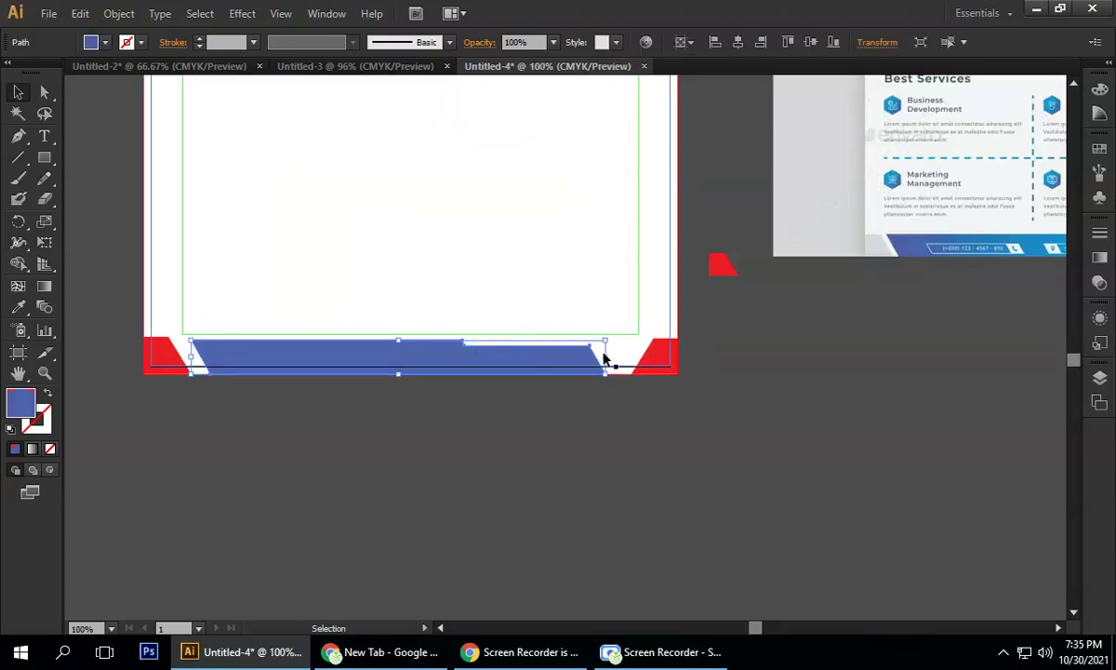
pyautogui.moveTo(605, 358); pyautogui.dragTo(619, 359)
pyautogui.click(857, 398)
# - Nudge the footer bar to the right to even out the gaps between it and the red corners
pyautogui.click(532, 367)
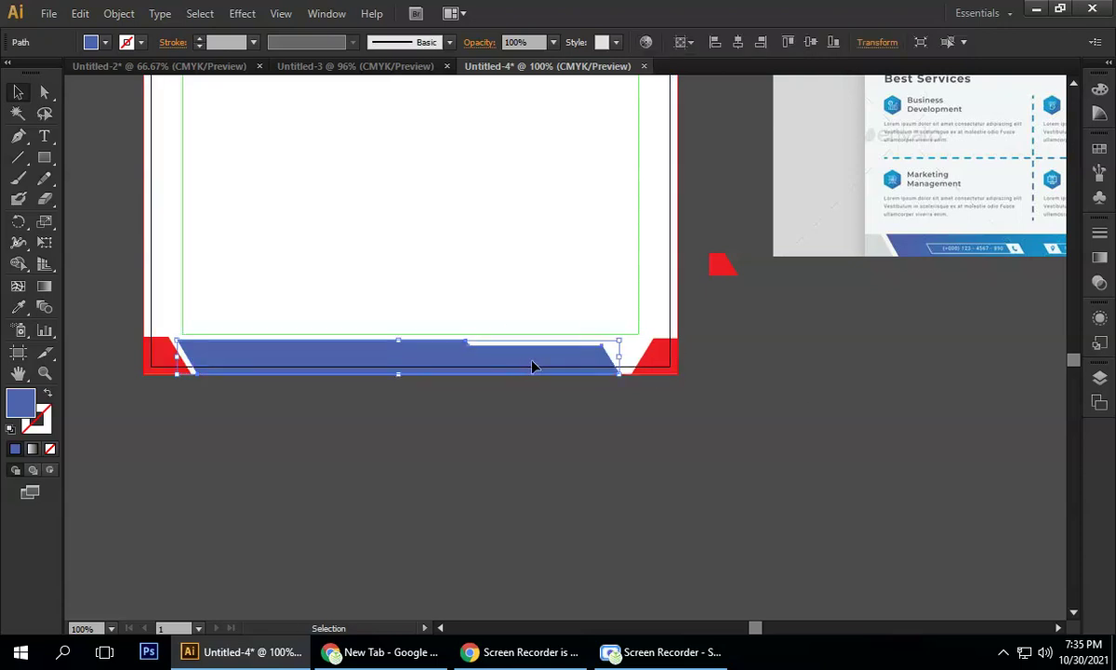
pyautogui.press('Right')
pyautogui.press('Right')
pyautogui.press('Right')
pyautogui.press('Right')
pyautogui.press('Right')
pyautogui.press('Right')
pyautogui.press('Right')
pyautogui.press('Right')
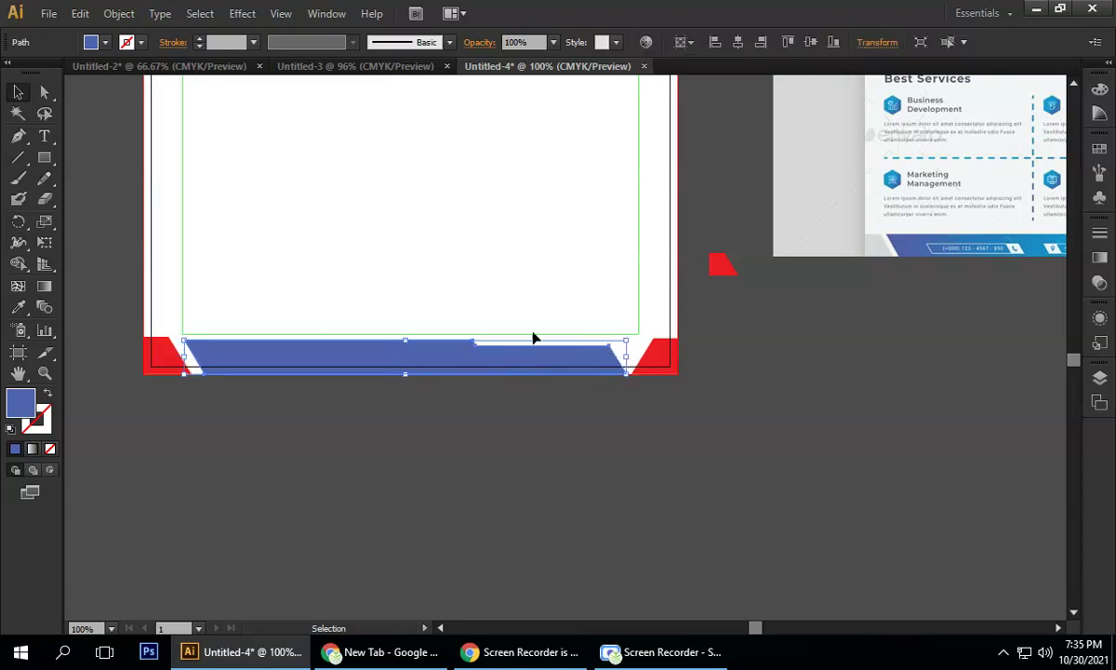
# - Delete the red shape in the flyer's bottom-right corner and ready the Pen tool at the reference footer's gray corner
pyautogui.click(731, 376)
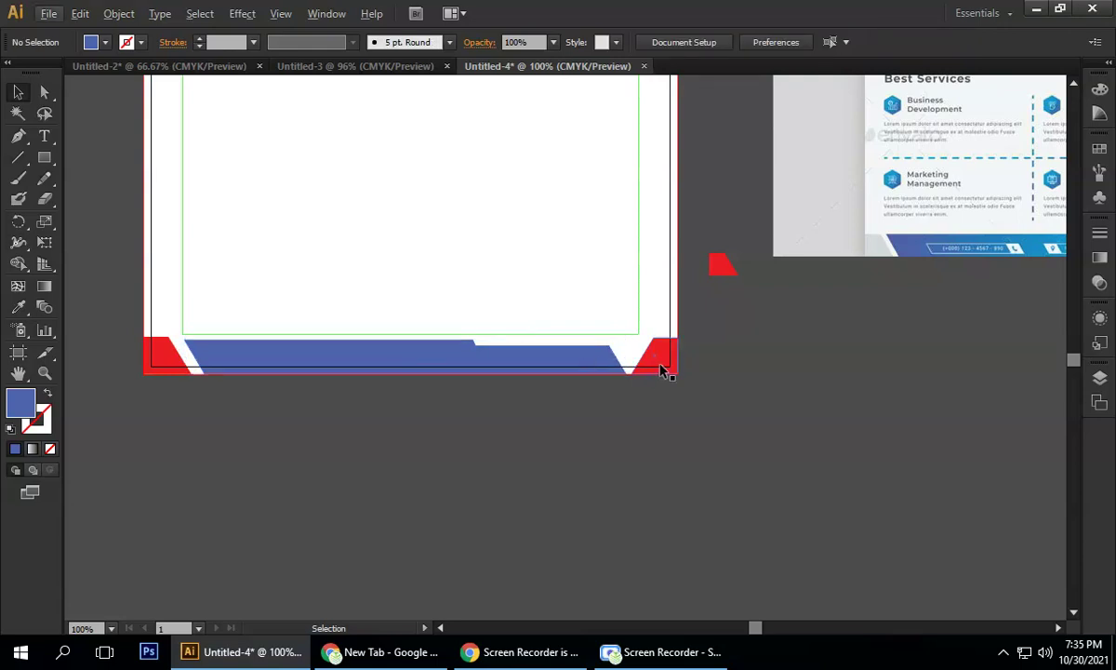
pyautogui.scroll(-2, 663, 370)
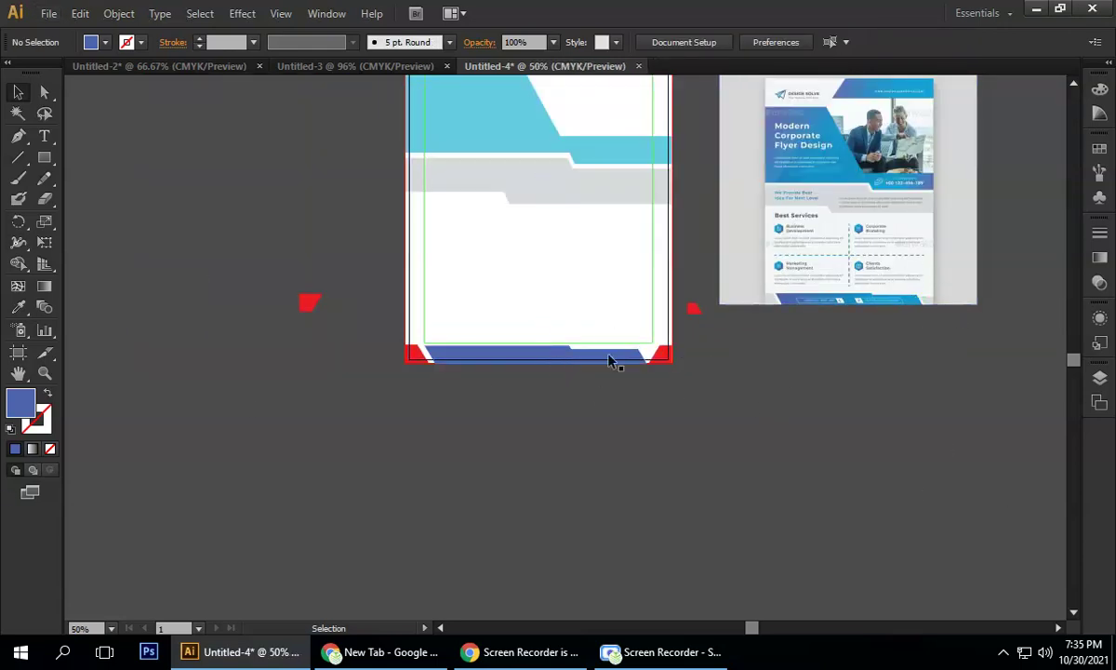
pyautogui.click(658, 356)
pyautogui.press('Delete')
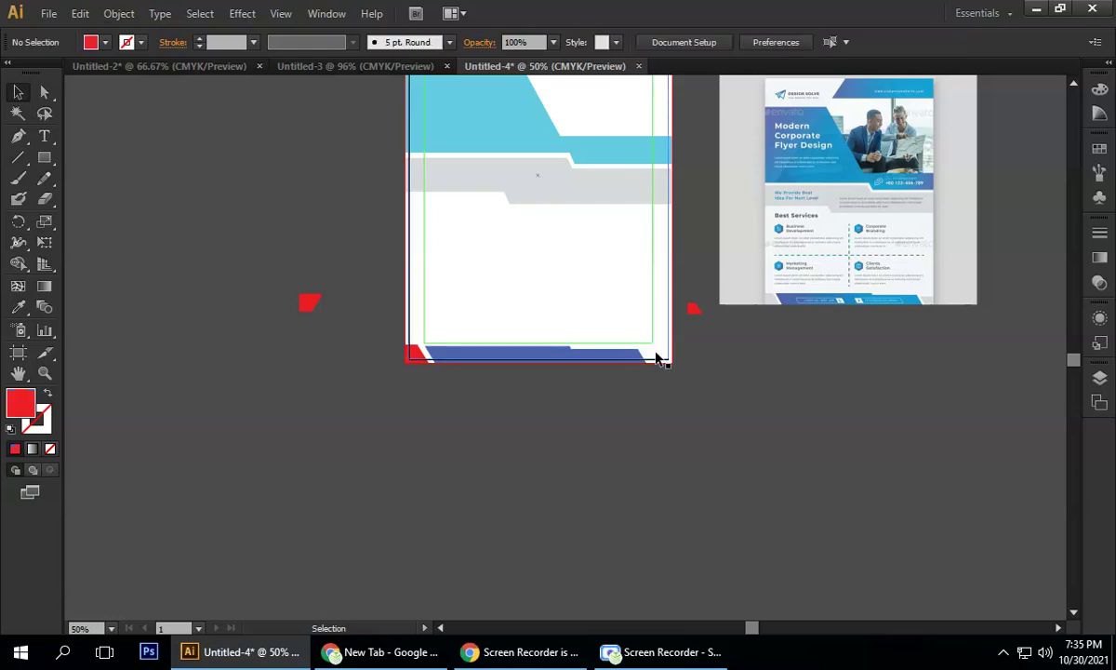
pyautogui.moveTo(18, 135); pyautogui.dragTo(89, 144)
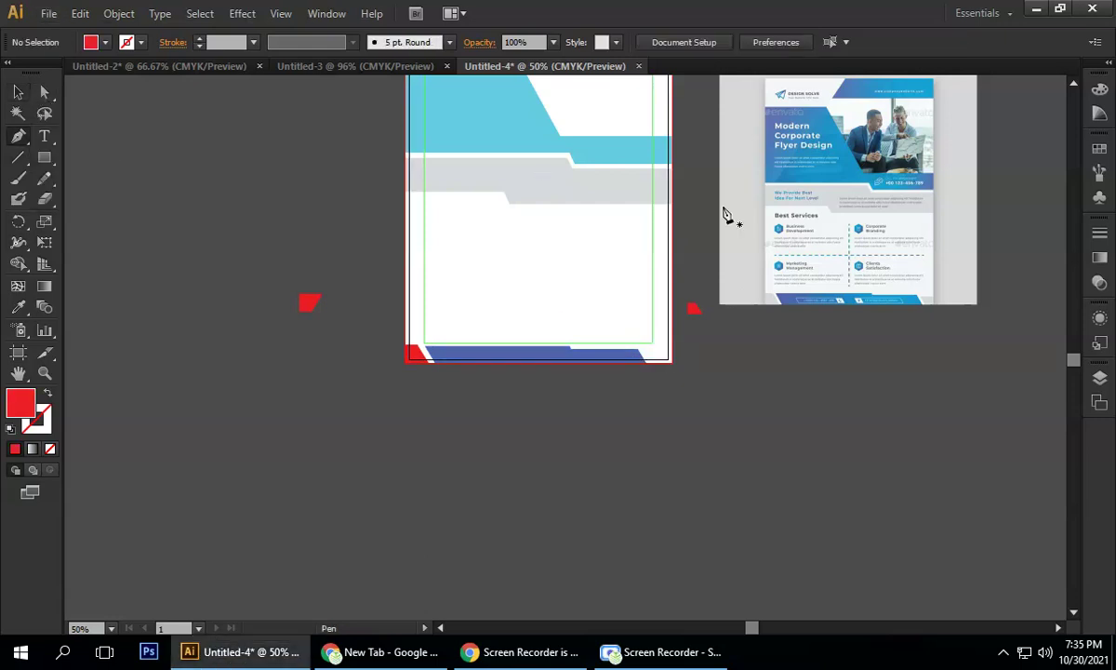
pyautogui.scroll(5, 958, 309)
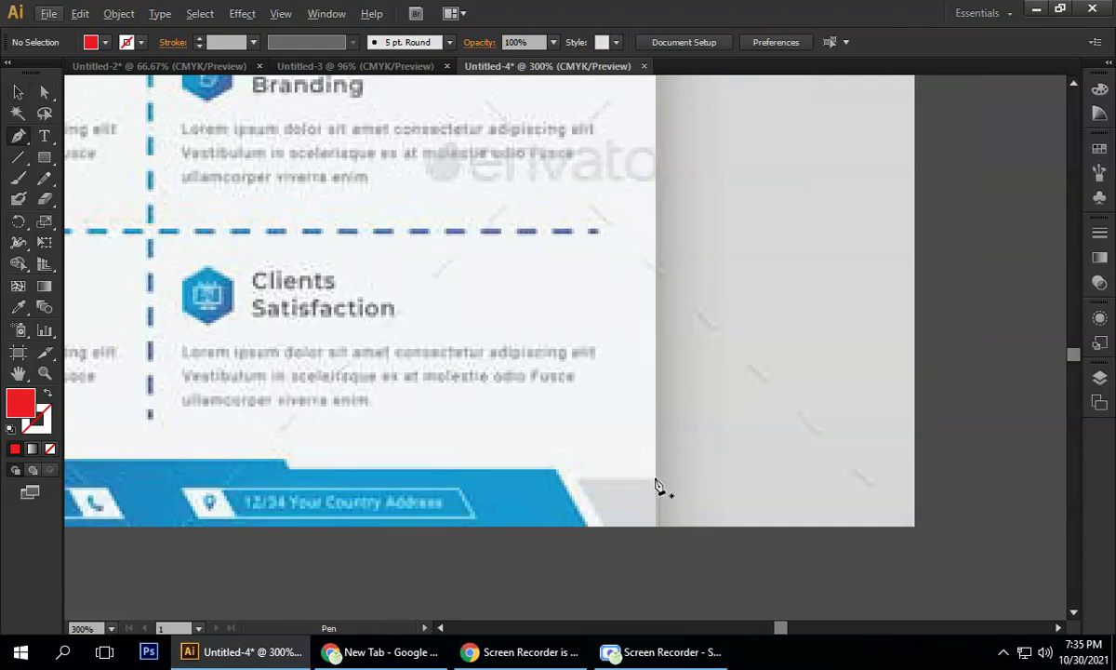
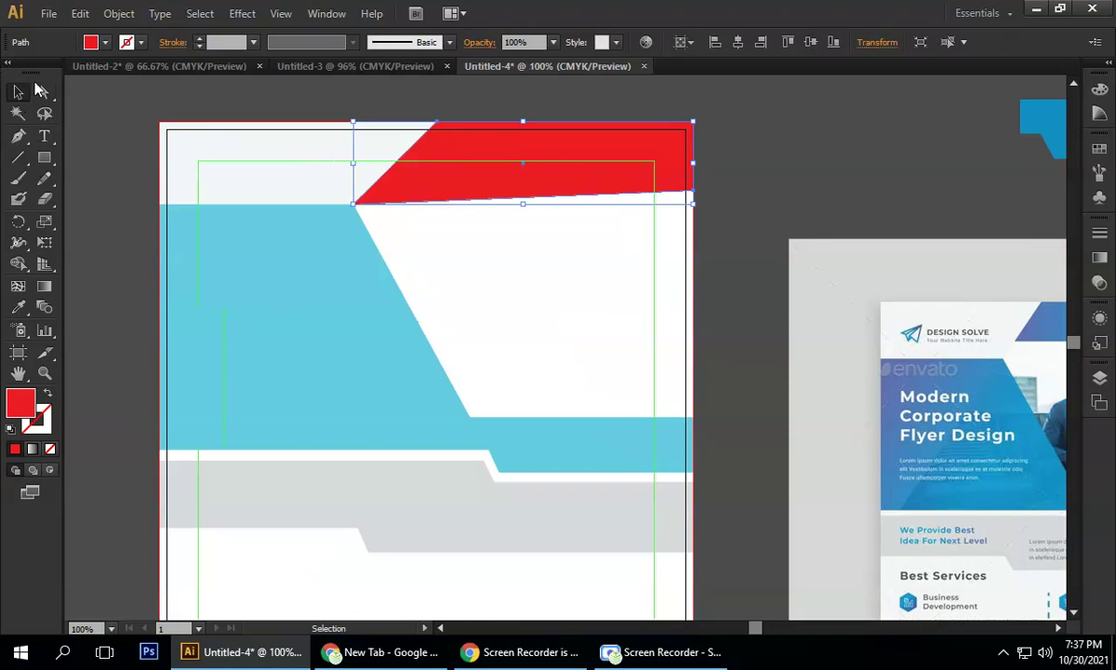
# - Move the red header shape's lower-right anchor straight down about 0.22 in, level with its lower-left point, to make the bottom edge horizontal
pyautogui.scroll(1, 690, 159)
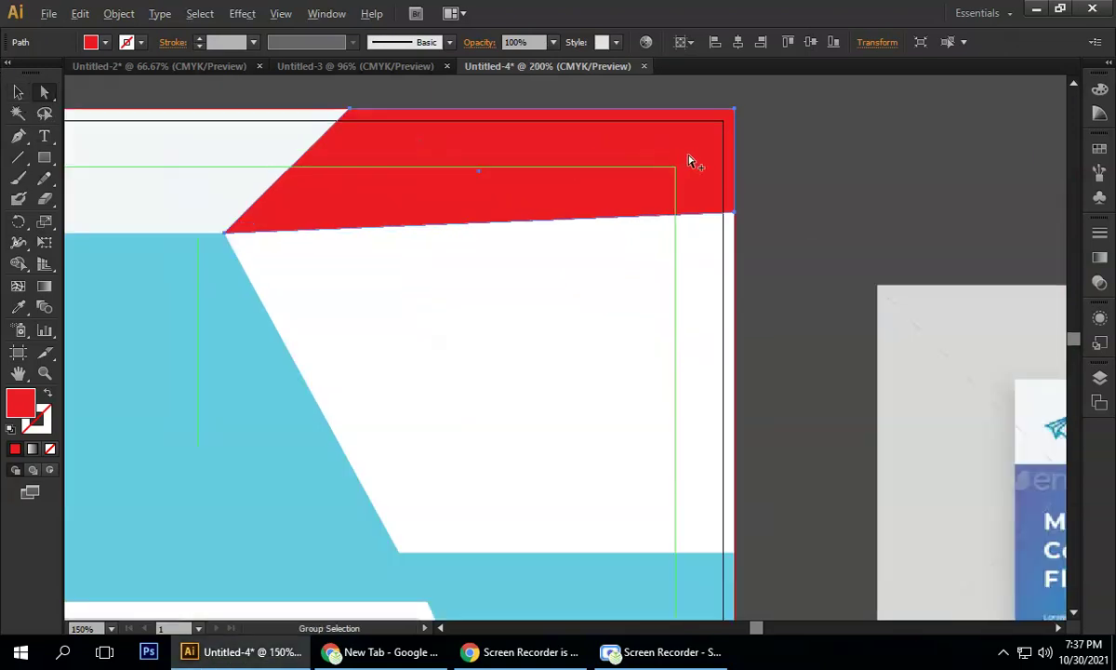
pyautogui.scroll(1, 720, 174)
pyautogui.scroll(-1, 753, 218)
pyautogui.moveTo(745, 222)
pyautogui.mouseDown()
pyautogui.moveTo(758, 251)
pyautogui.moveTo(740, 241)
pyautogui.mouseUp()
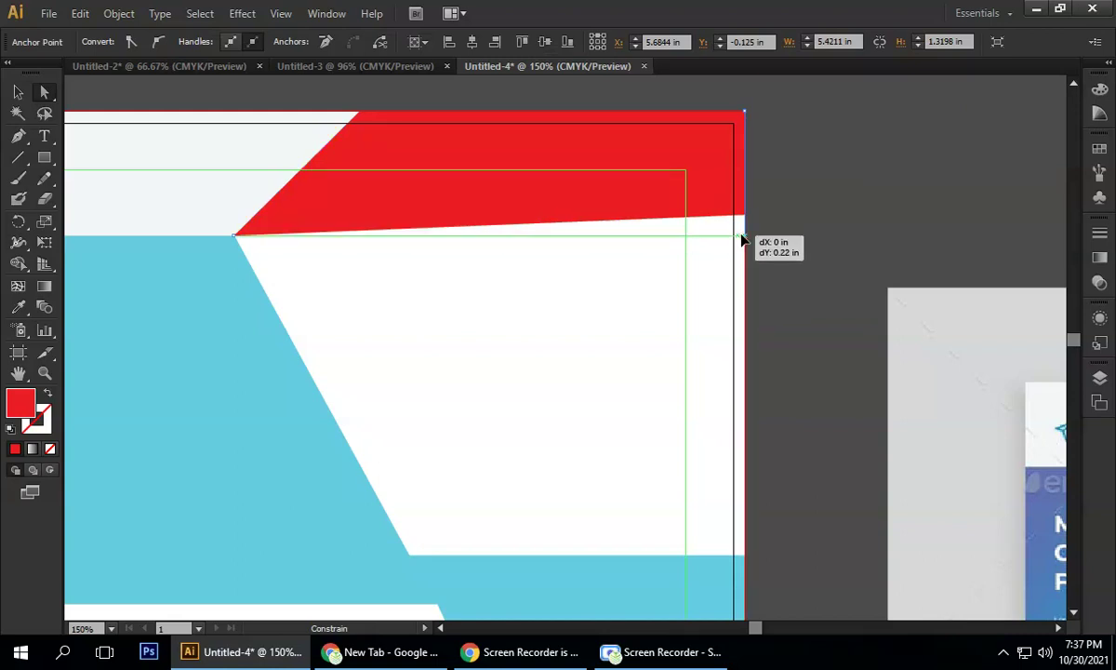
pyautogui.moveTo(741, 240); pyautogui.dragTo(741, 237)
pyautogui.click(18, 92)
pyautogui.click(866, 217)
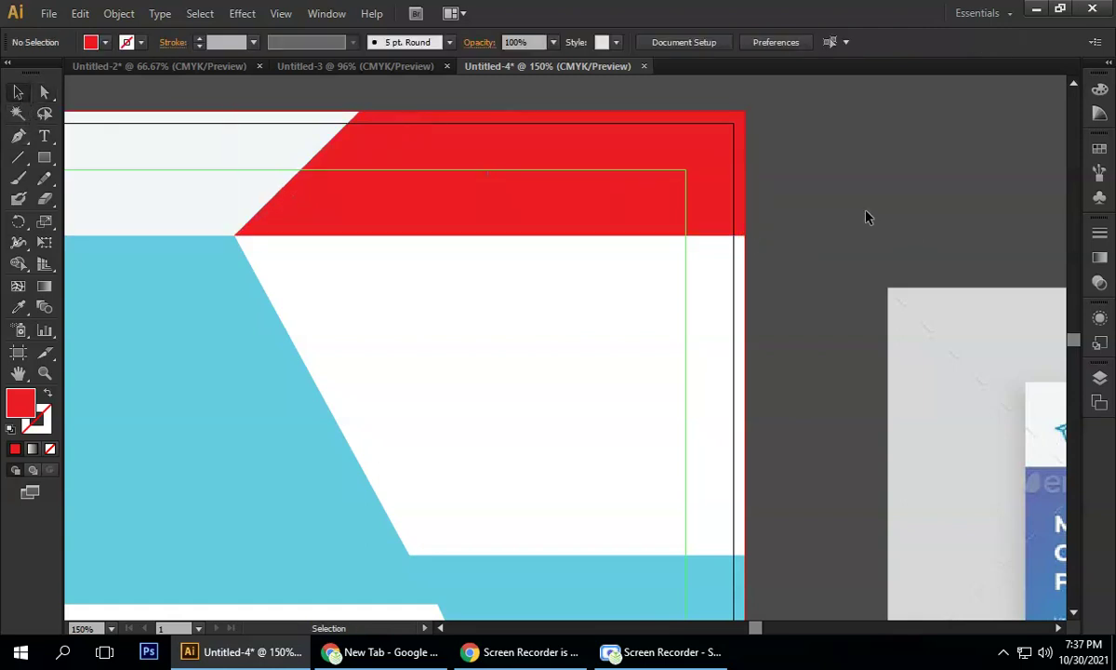
# - Draw a closed, unfilled four-sided Pen shape over the white photo area below the red header, following the cyan panel's slanted edge
pyautogui.hotkey('ctrl', '-')
pyautogui.hotkey('ctrl', '-')
pyautogui.moveTo(855, 209); pyautogui.dragTo(613, 147)
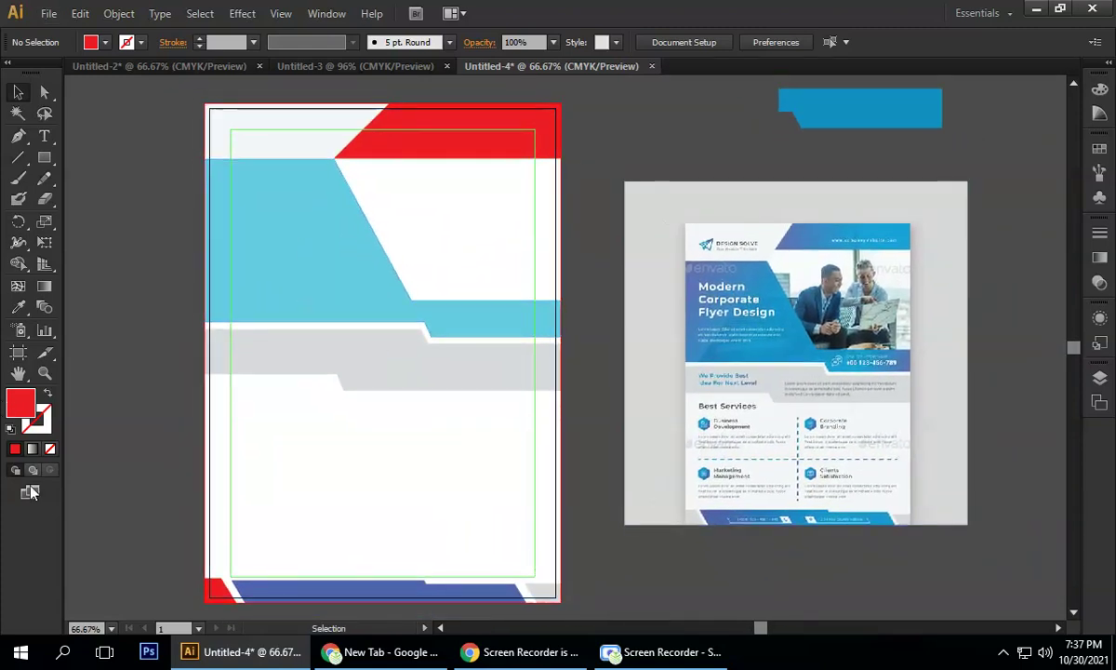
pyautogui.moveTo(17, 136); pyautogui.dragTo(84, 142)
pyautogui.click(334, 160)
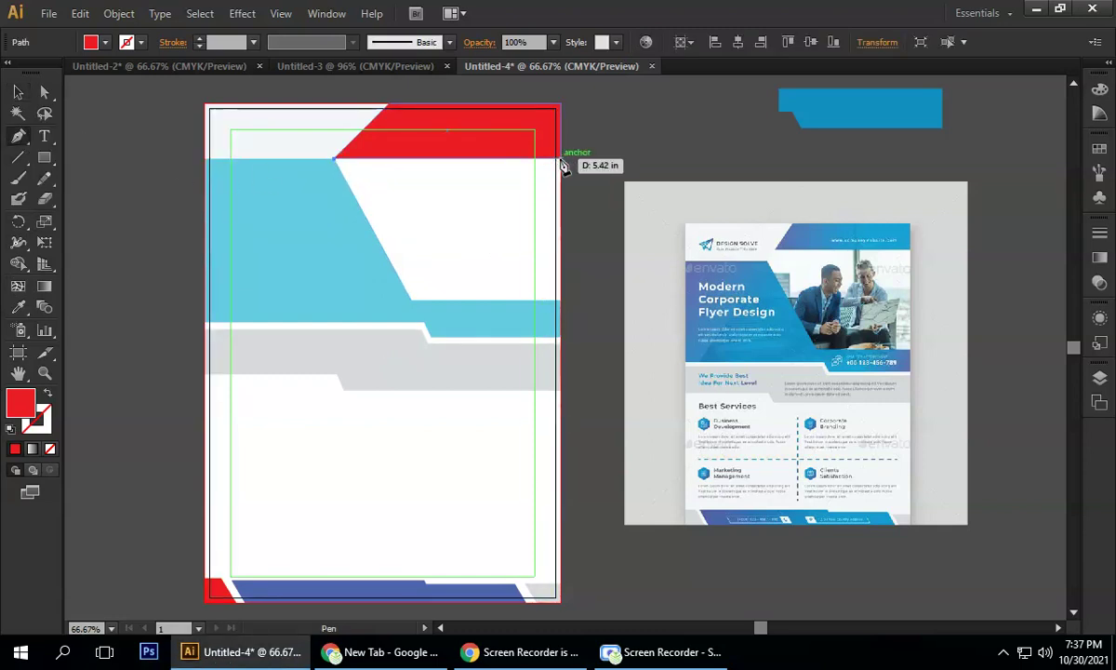
pyautogui.click(560, 160)
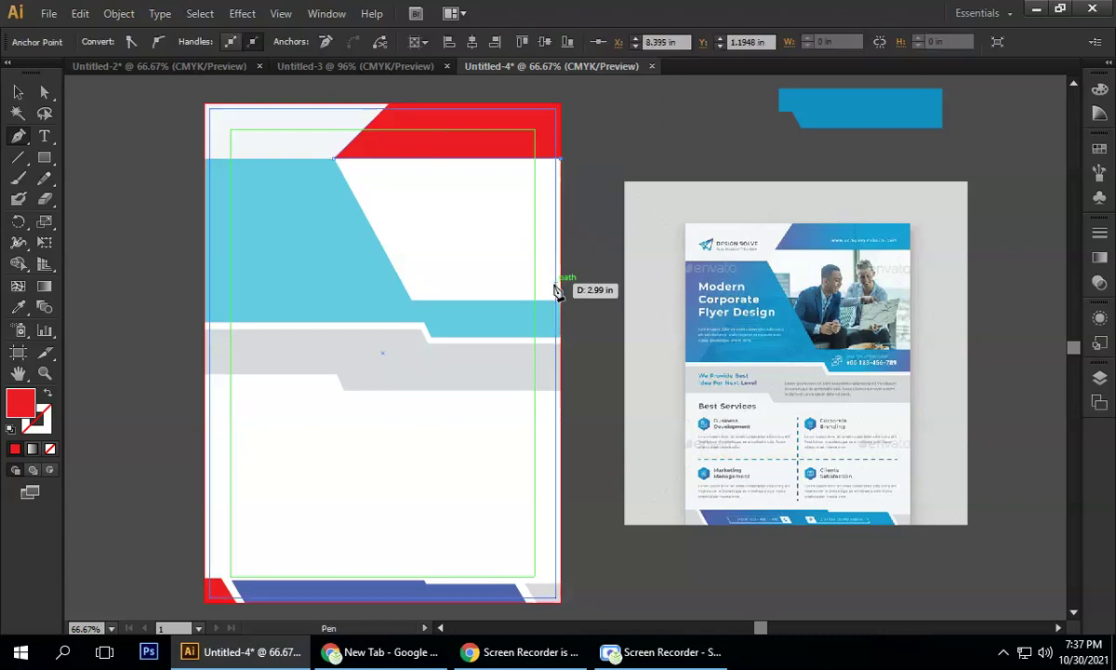
pyautogui.click(560, 299)
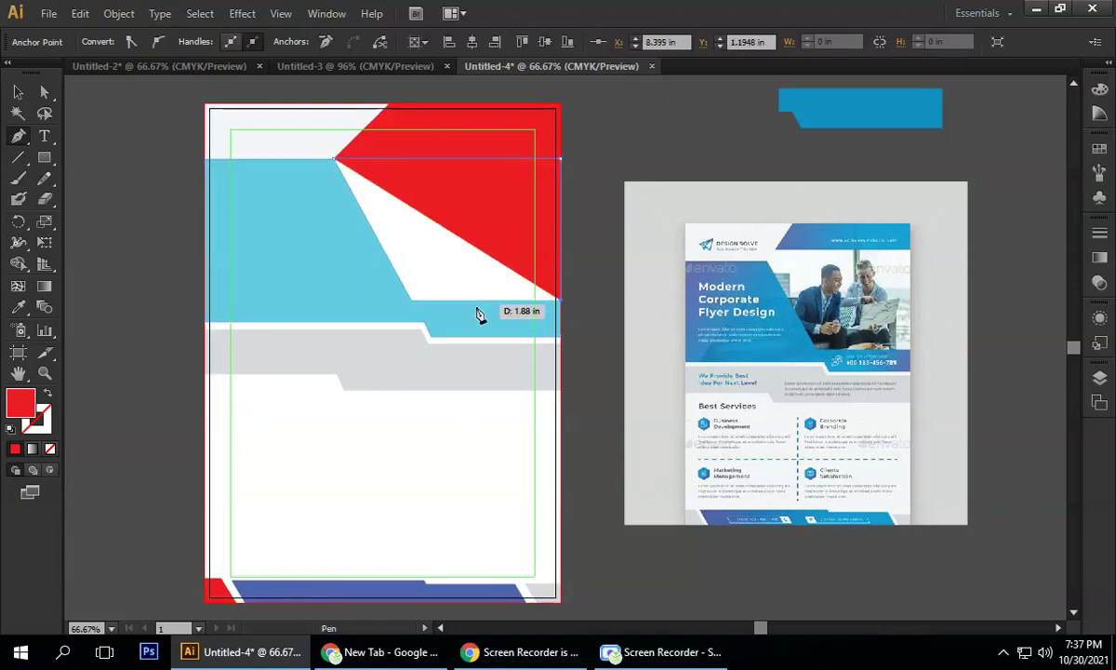
pyautogui.click(414, 302)
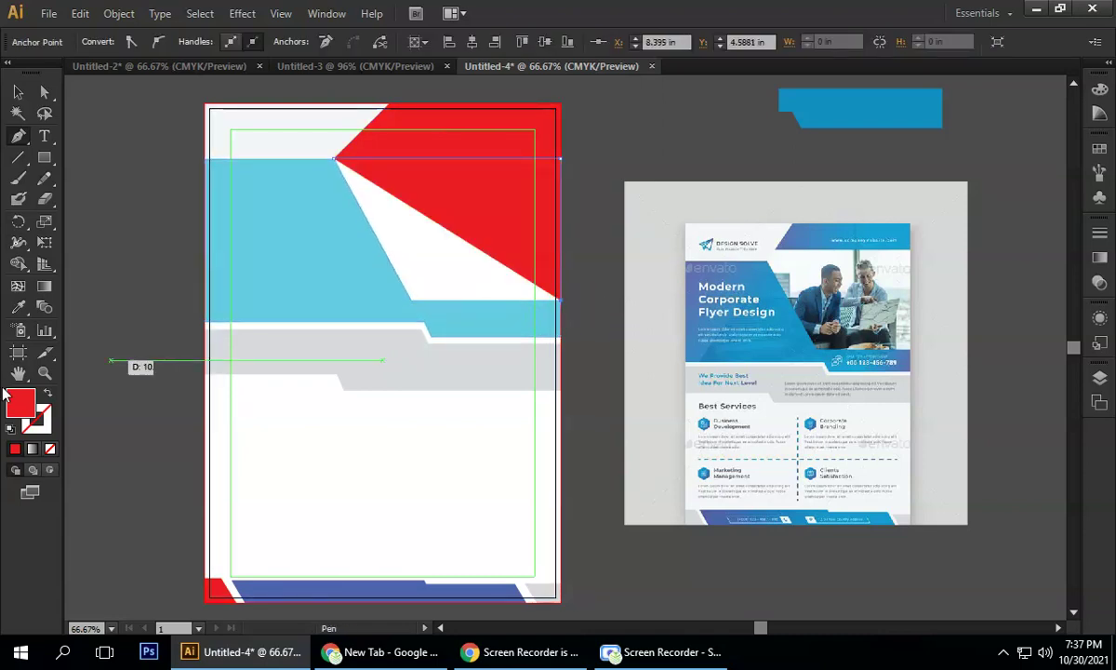
pyautogui.click(50, 450)
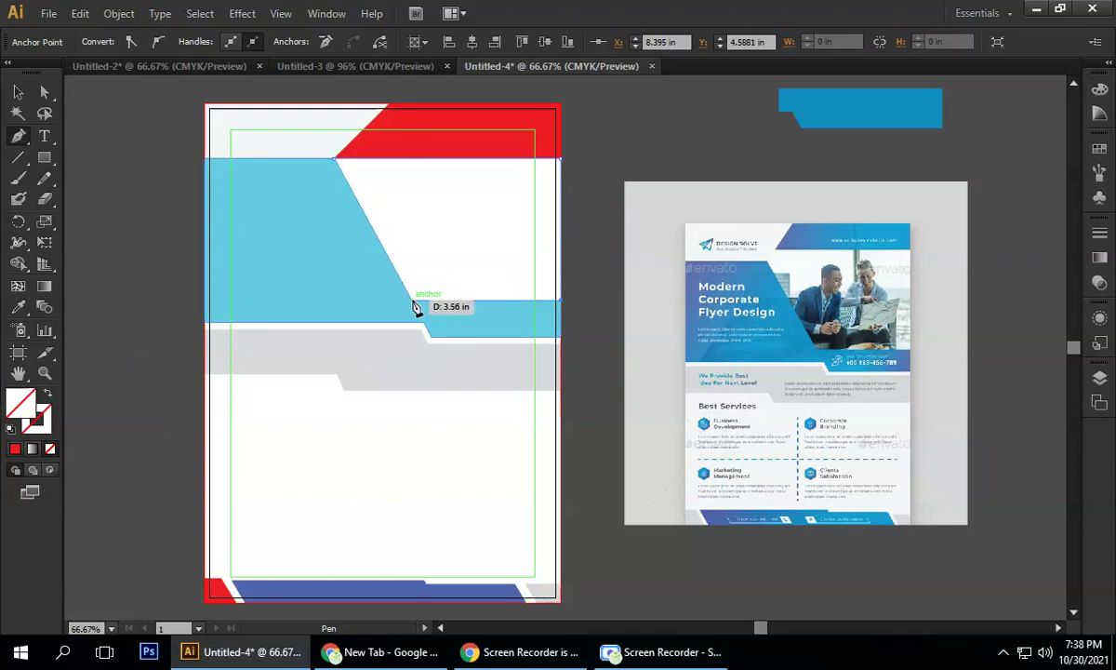
pyautogui.click(335, 164)
pyautogui.click(18, 92)
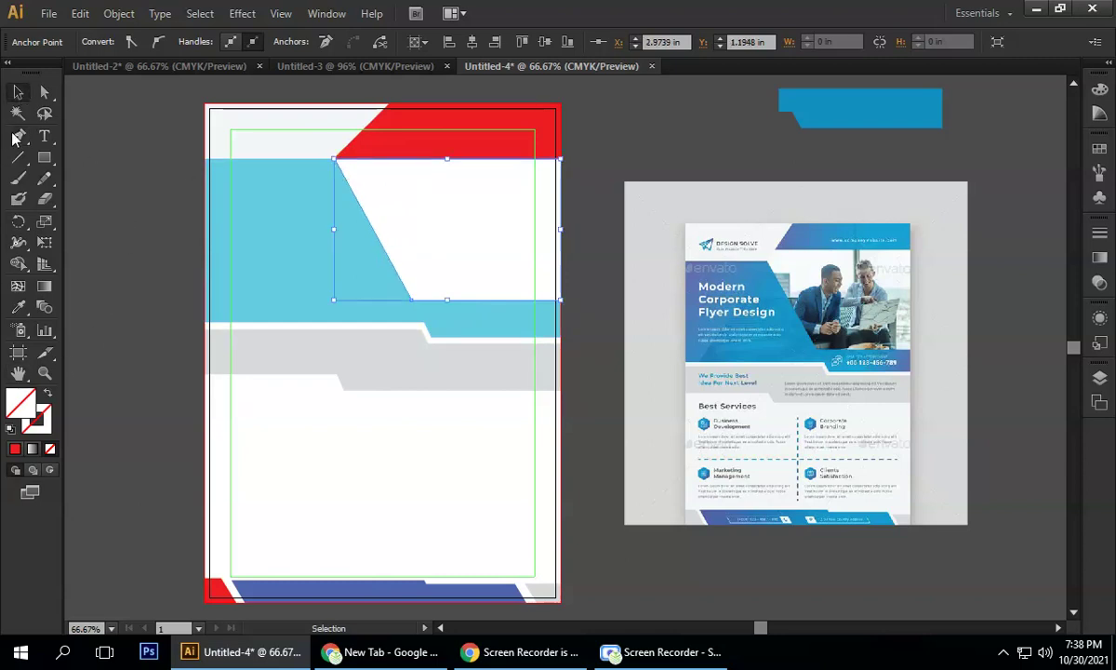
# - Fill the new photo-area shape with lime green C1FF00
pyautogui.doubleClick(27, 401)
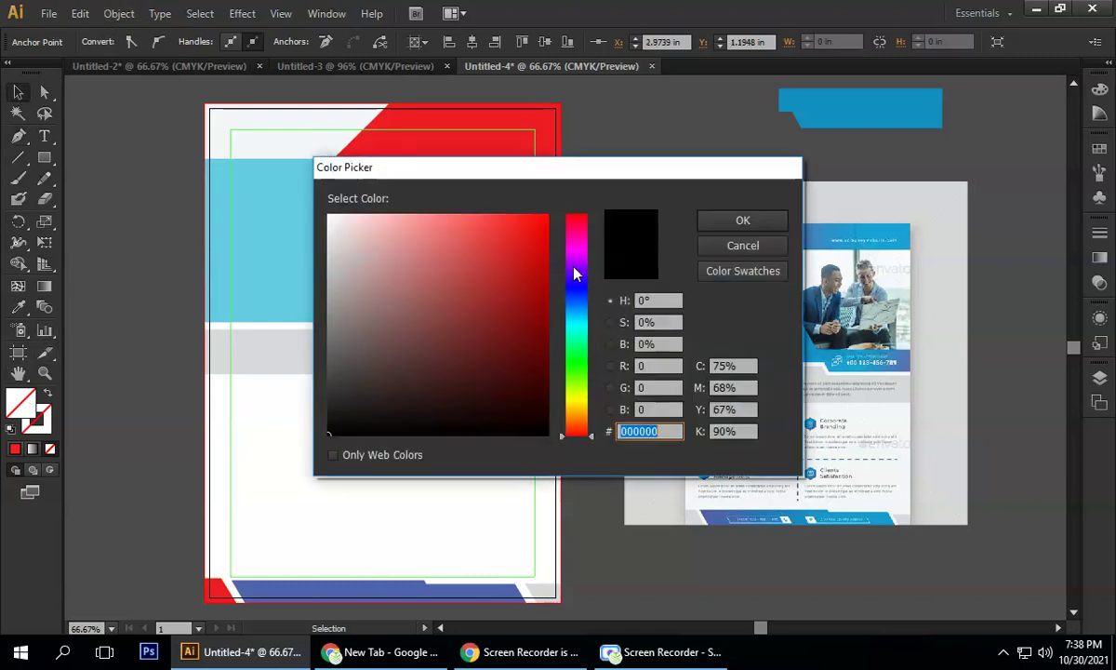
pyautogui.moveTo(584, 272); pyautogui.dragTo(588, 391)
pyautogui.moveTo(503, 335); pyautogui.dragTo(550, 203)
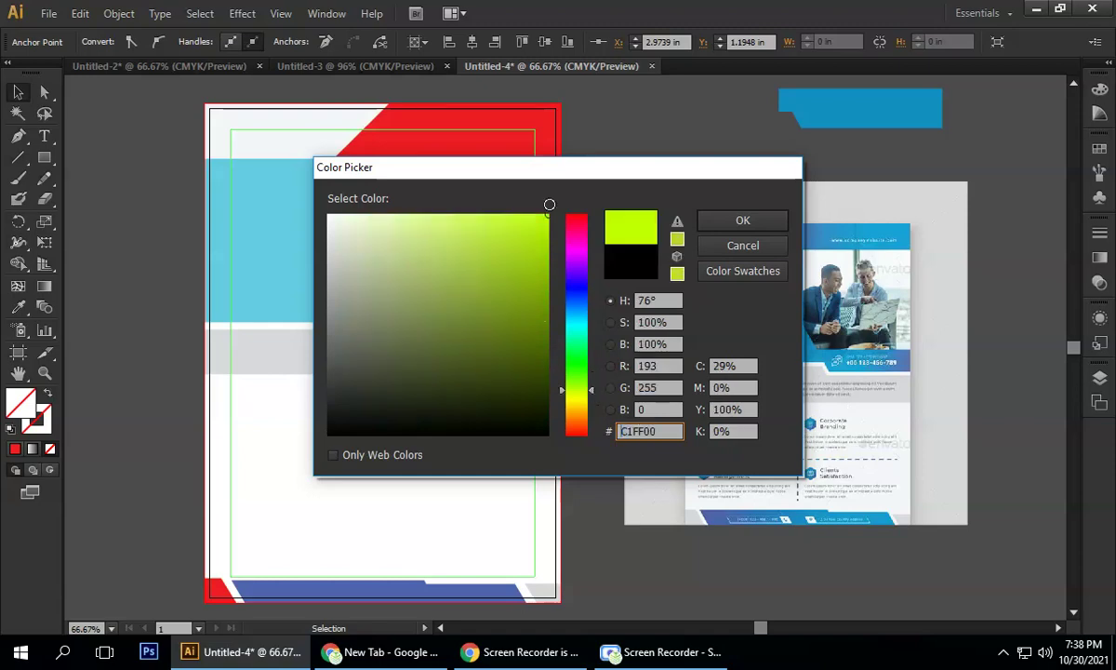
pyautogui.click(704, 220)
pyautogui.click(630, 156)
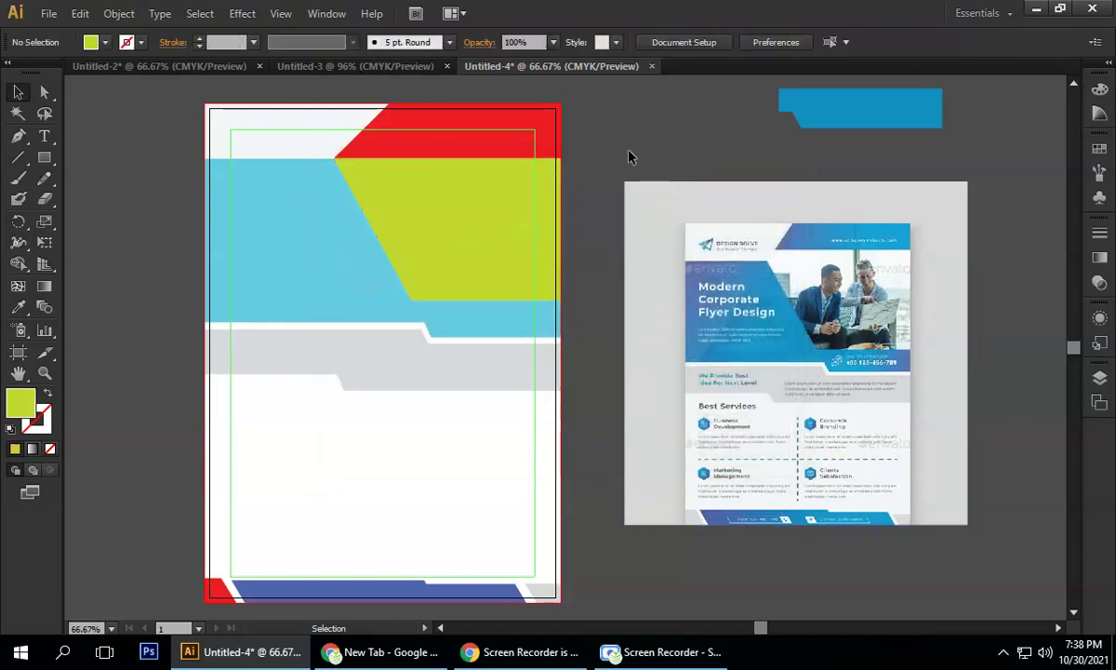
# - Look through the Desktop files in the Place dialog for a photo to use in the flyer
pyautogui.scroll(-1, 629, 153)
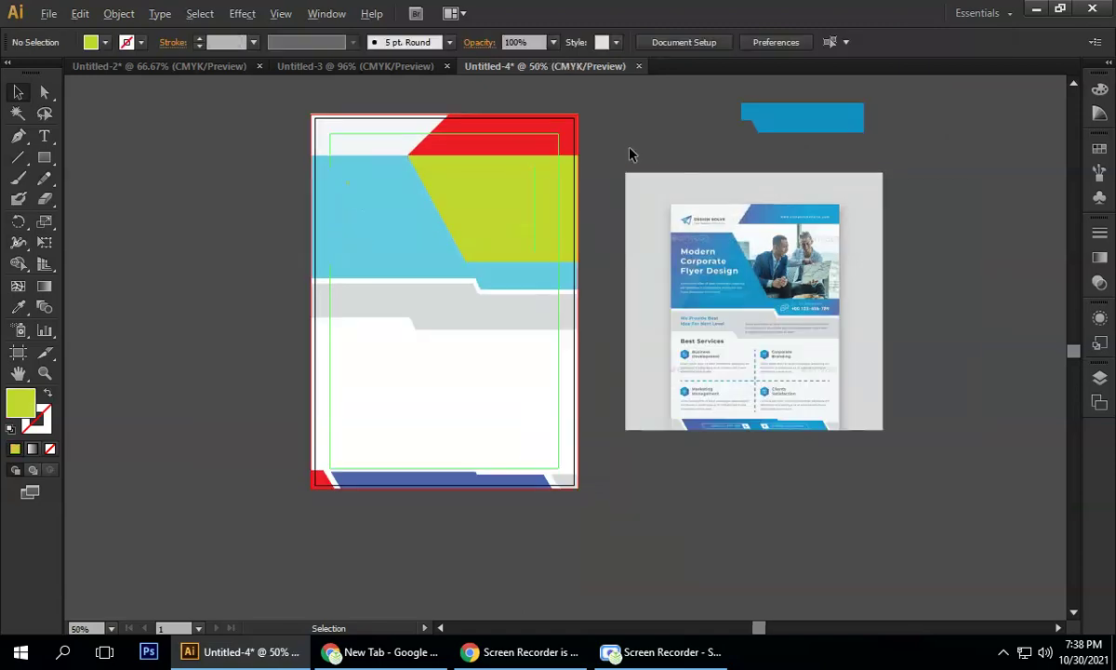
pyautogui.click(44, 14)
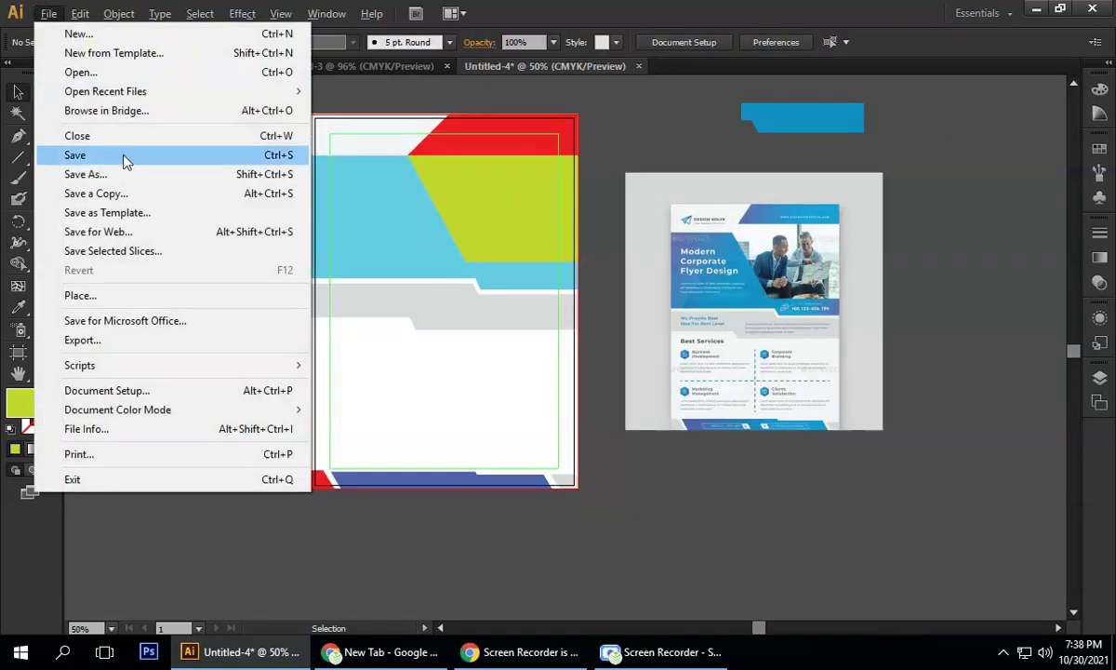
pyautogui.click(122, 295)
pyautogui.scroll(-10, 252, 271)
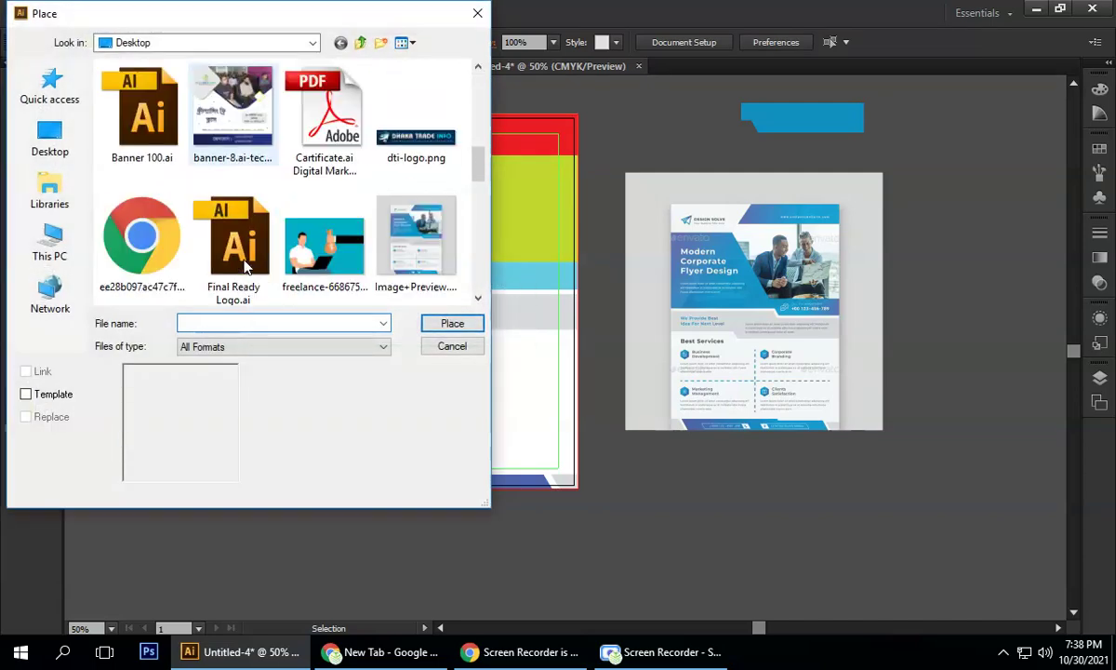
pyautogui.scroll(-3, 232, 216)
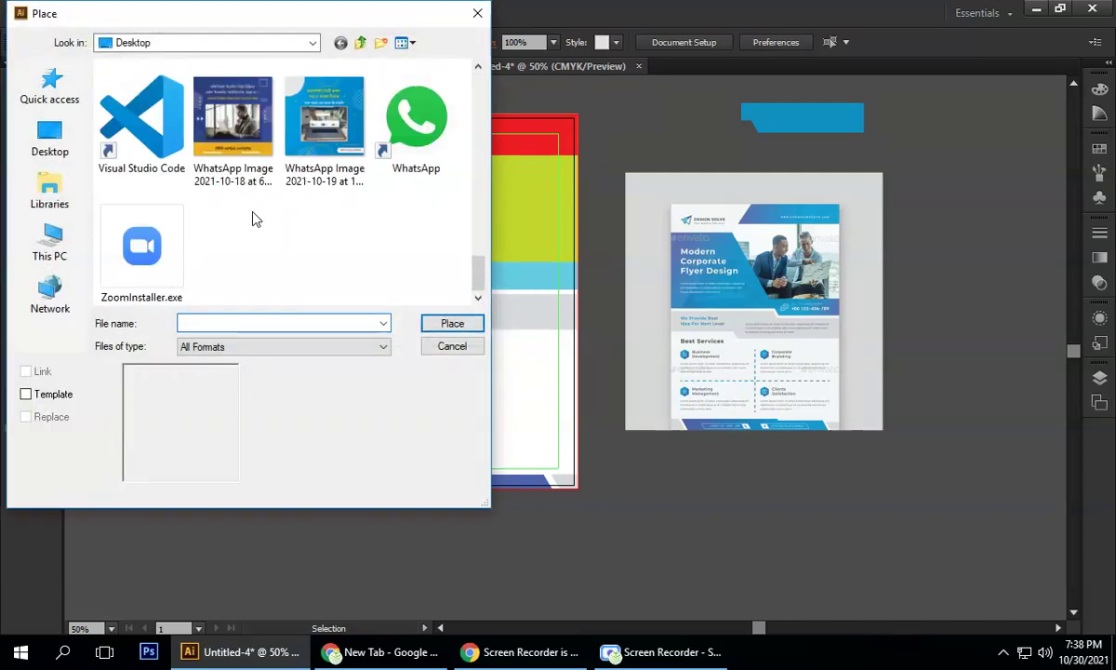
pyautogui.scroll(1, 261, 209)
pyautogui.scroll(1, 270, 208)
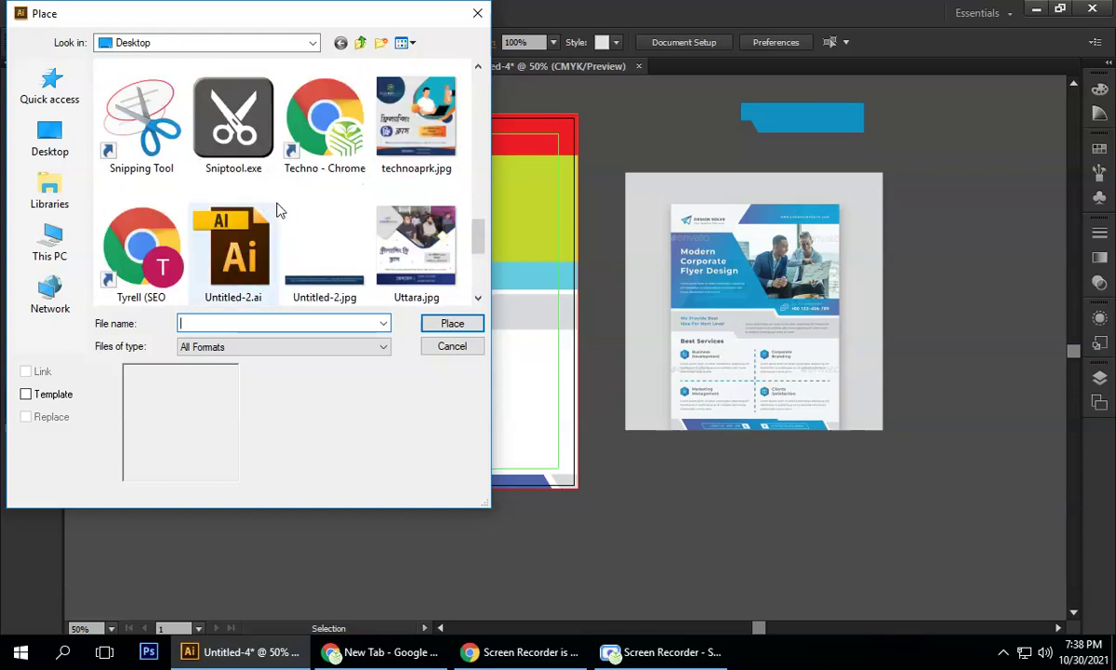
pyautogui.scroll(10, 276, 208)
pyautogui.scroll(8, 279, 209)
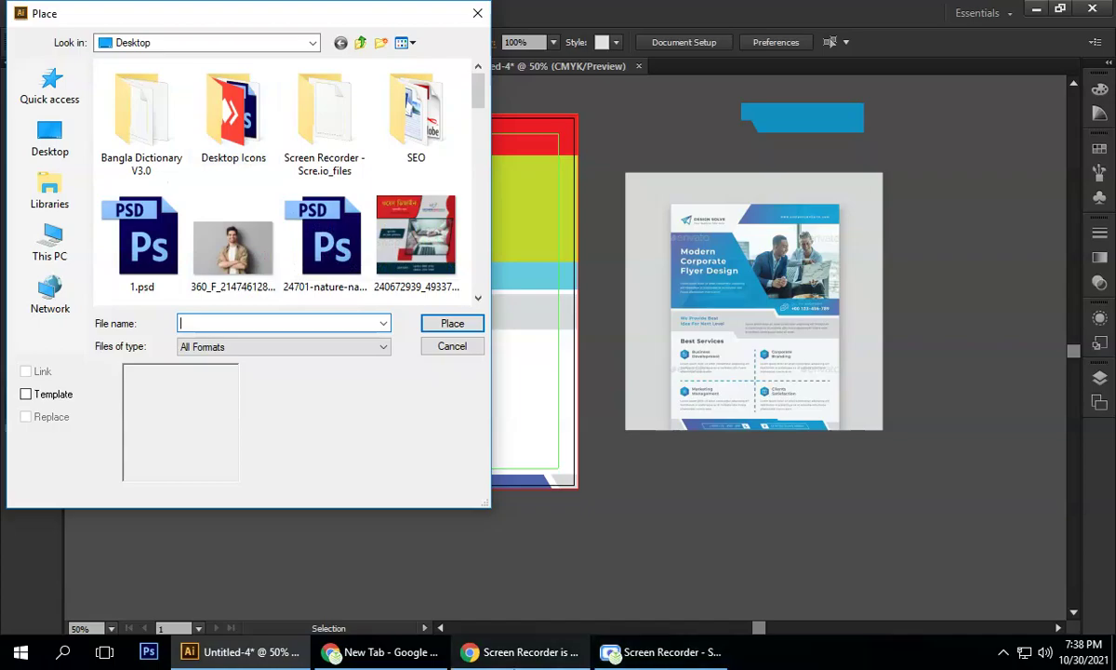
# - Switch to Chrome, open unsplash.com in a new tab and search for building photos
pyautogui.click(407, 652)
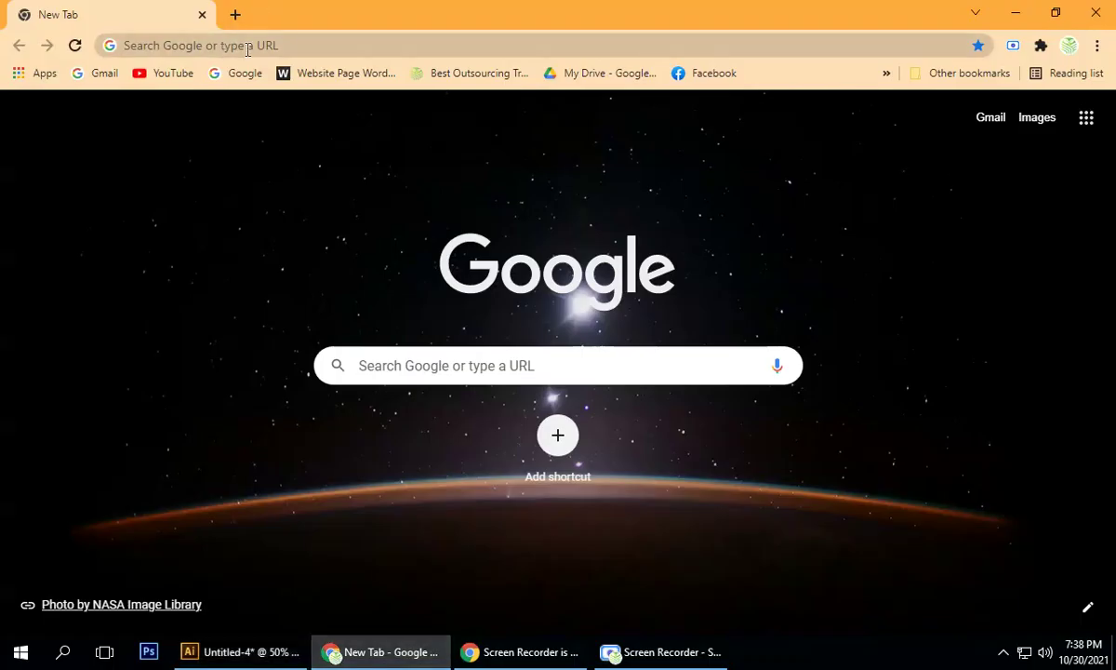
pyautogui.click(235, 15)
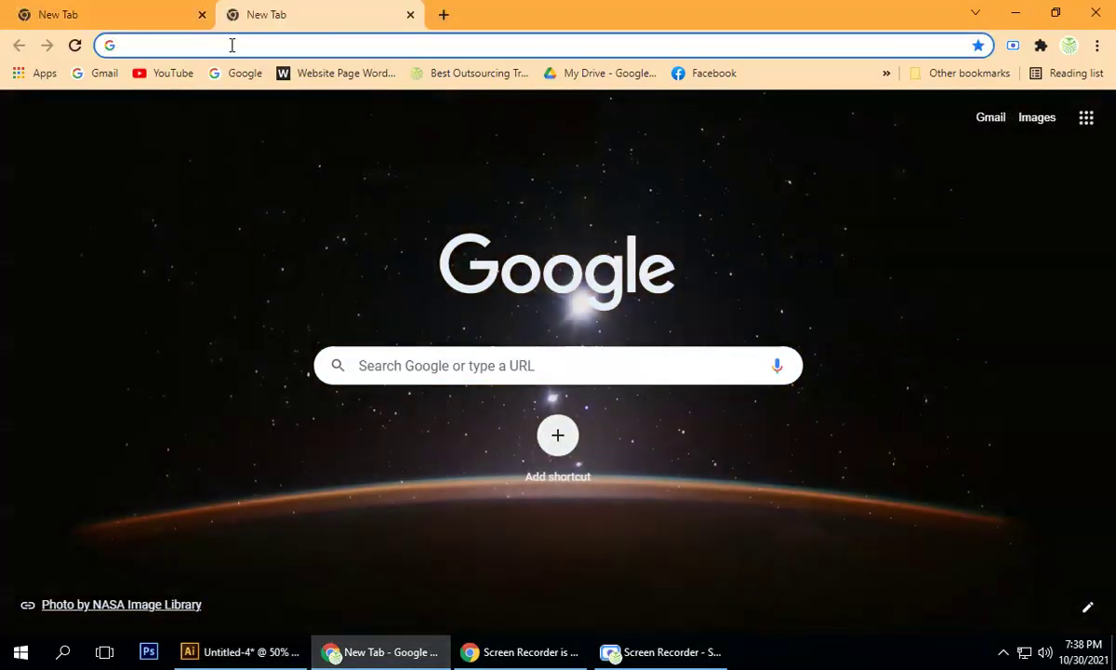
pyautogui.write('unsplash.com')
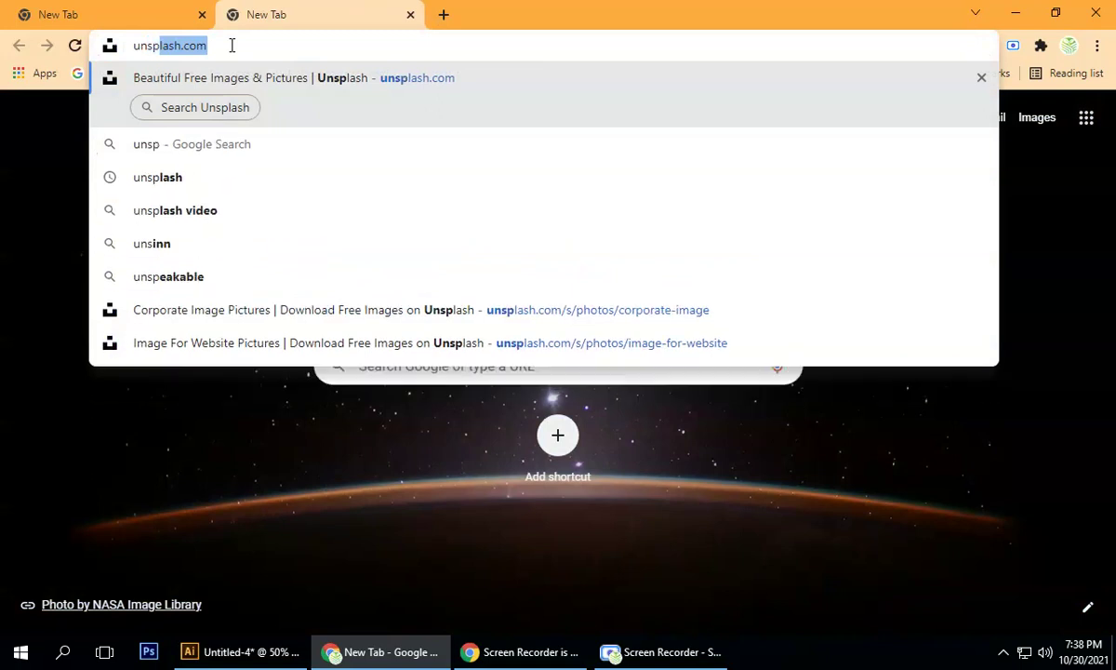
pyautogui.press('Return')
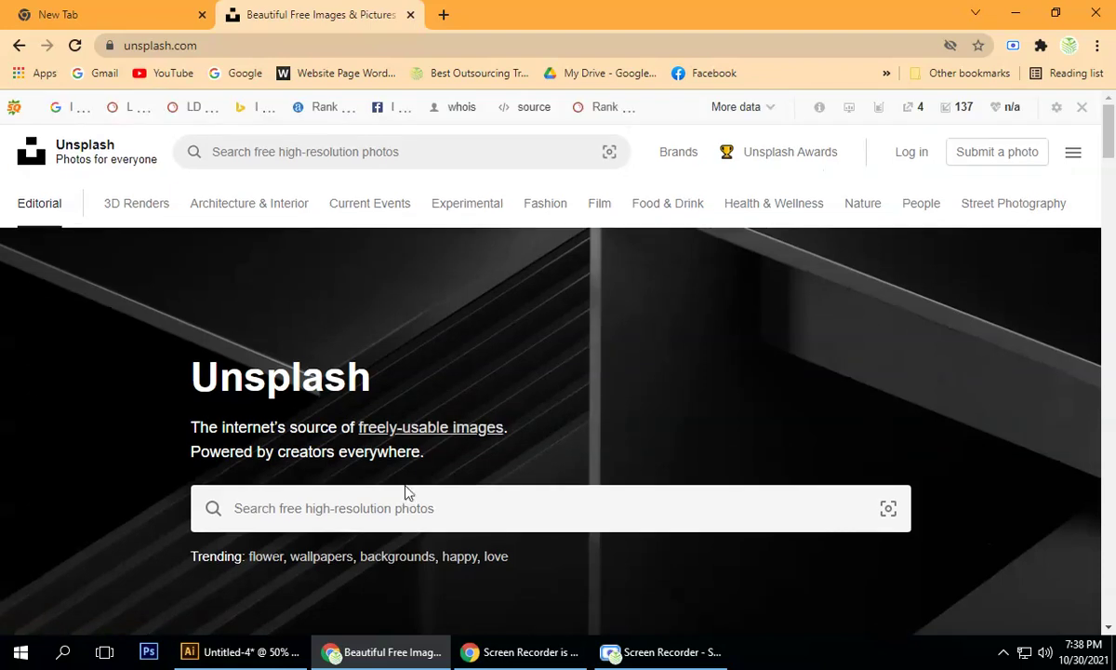
pyautogui.click(422, 502)
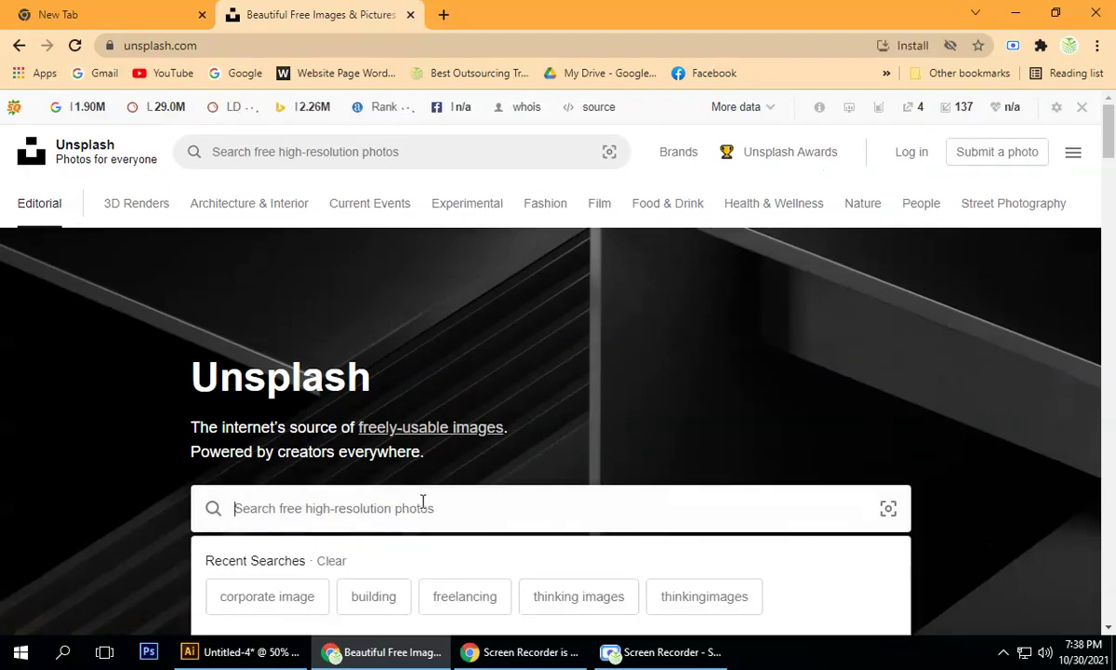
pyautogui.write('buil')
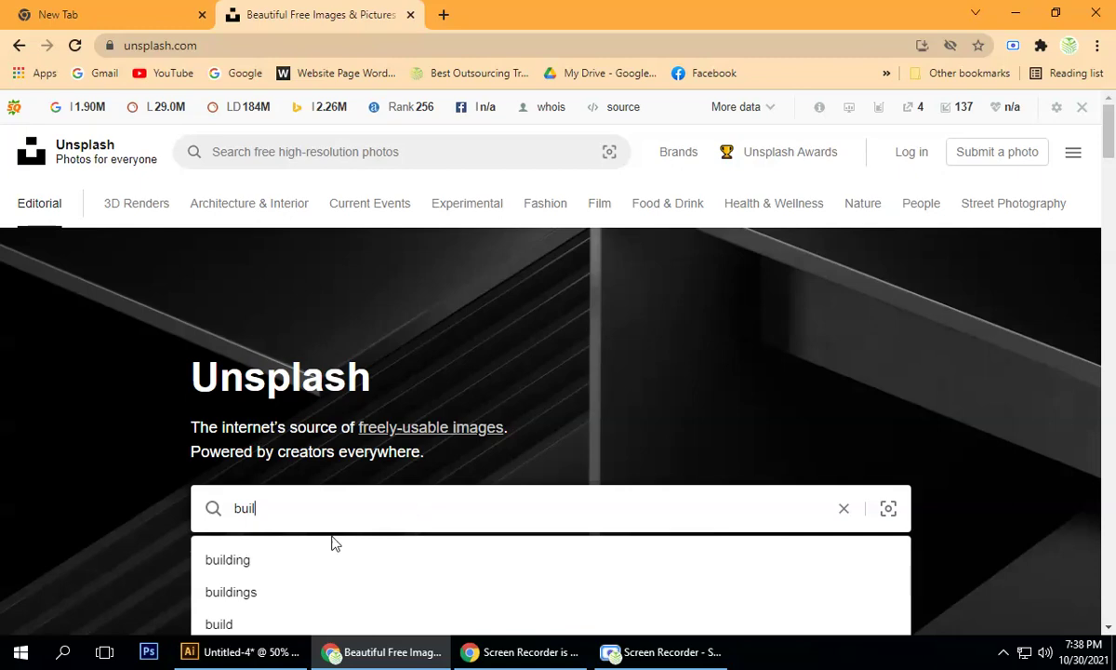
pyautogui.click(314, 559)
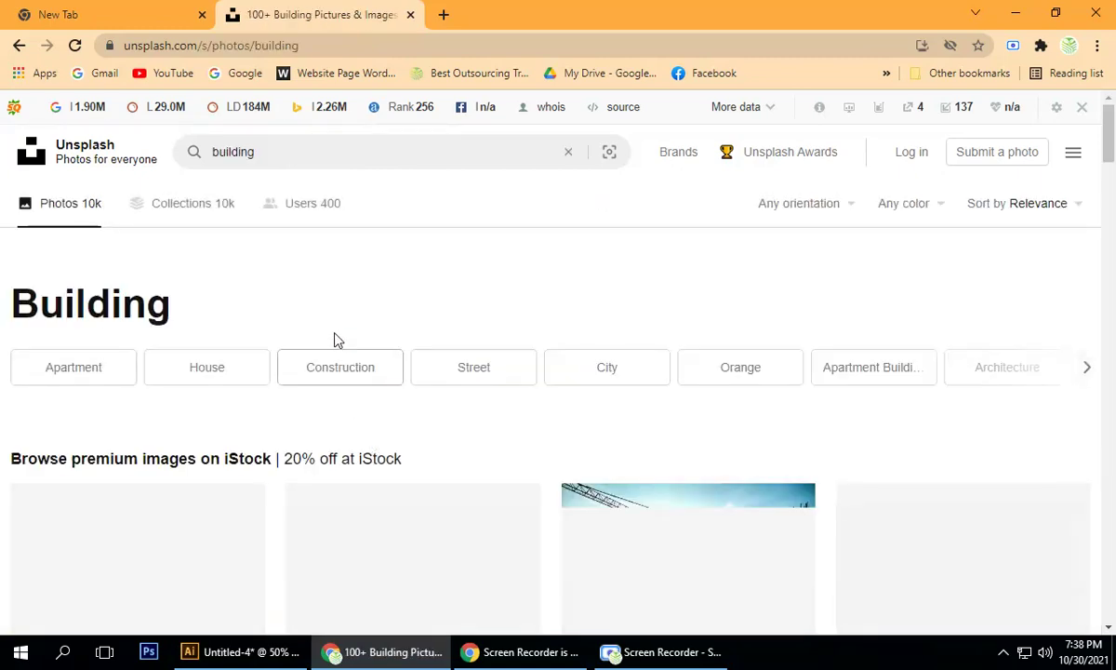
# - Open the low-angle skyscraper photo from the premium iStock results and view its detail page
pyautogui.scroll(-2, 382, 321)
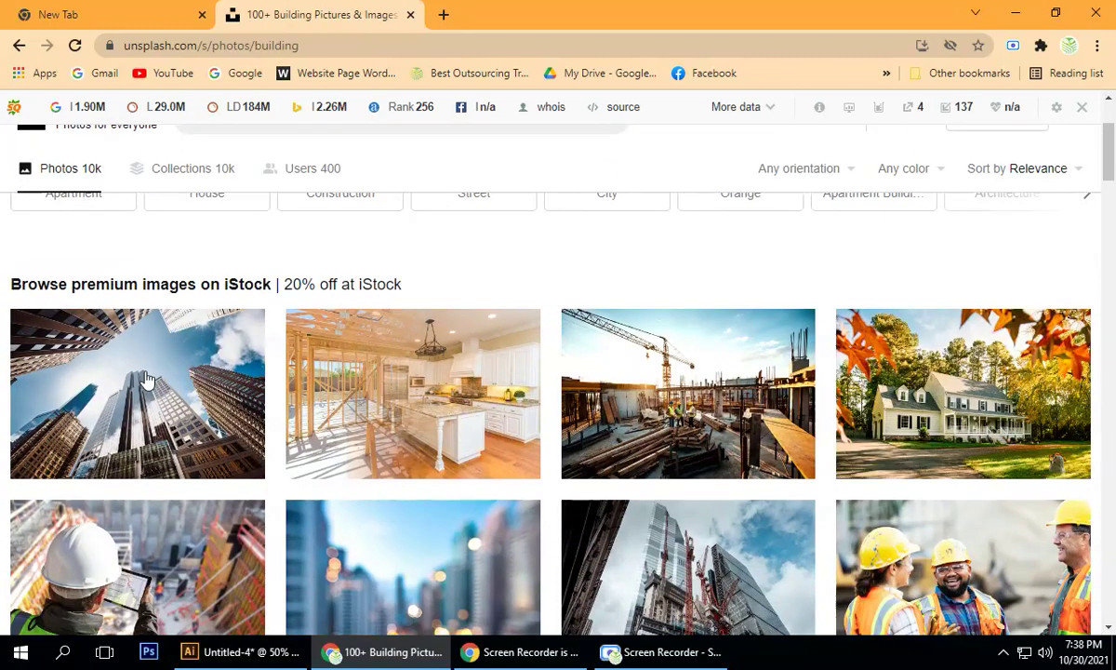
pyautogui.click(149, 380)
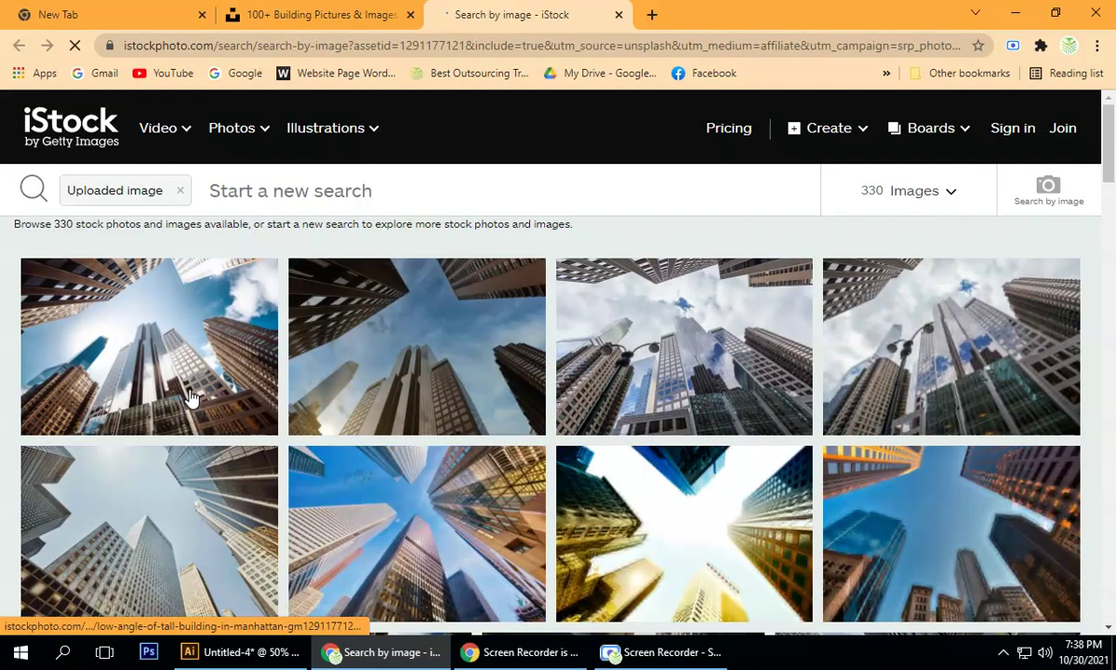
pyautogui.click(191, 400)
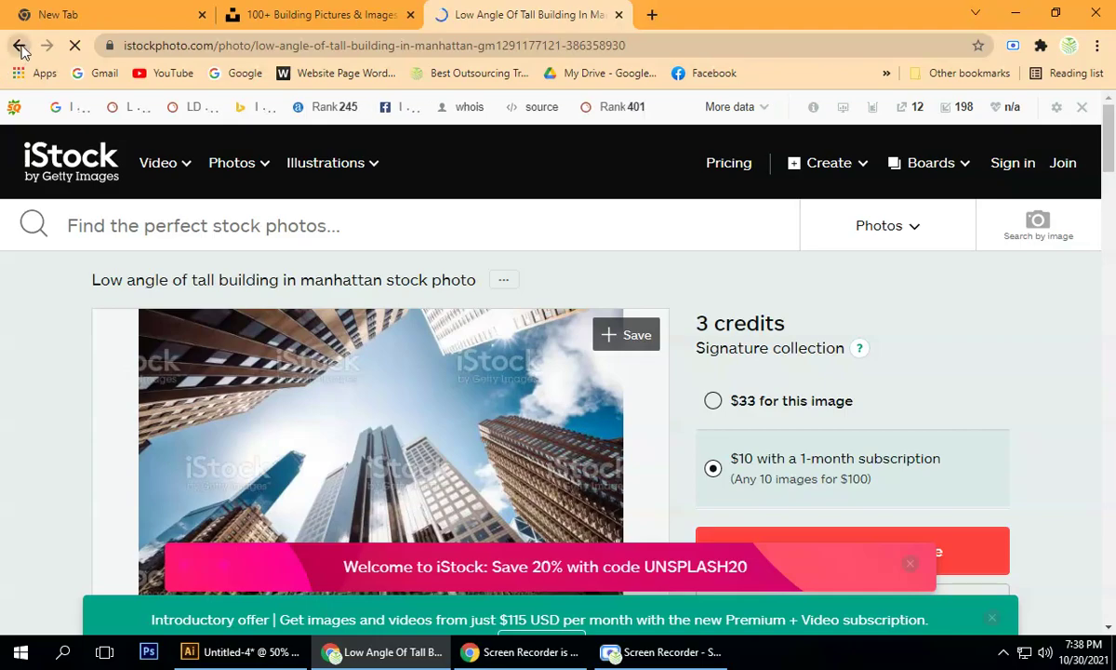
# - Browse the similar skyscraper photos on iStock and view the detail page of the modern building architecture photo
pyautogui.click(19, 45)
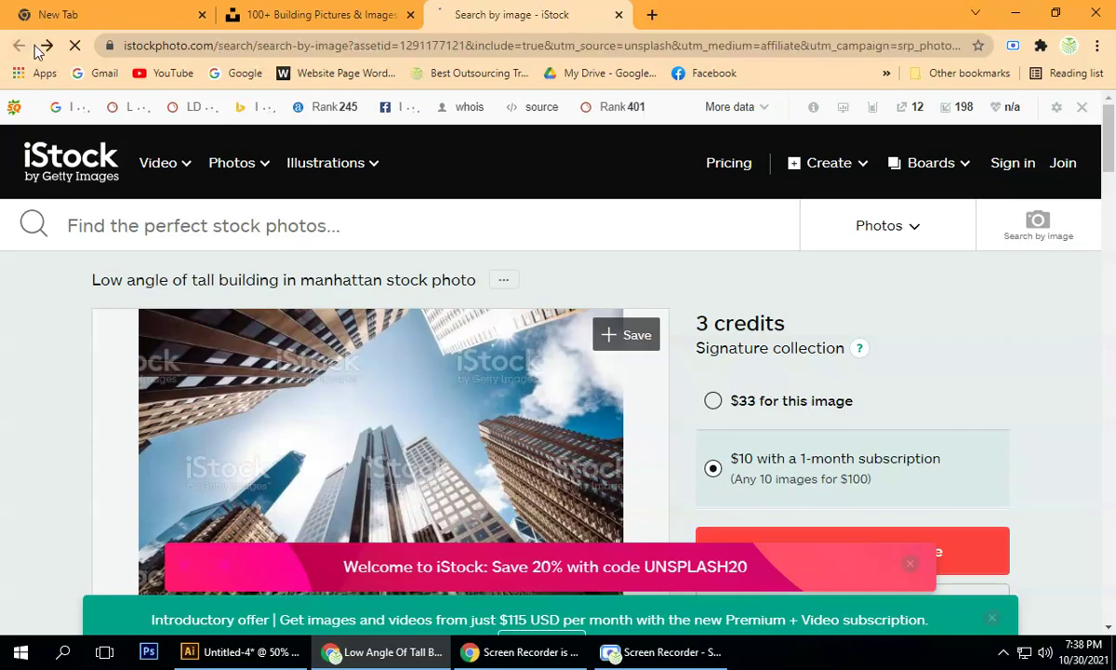
pyautogui.scroll(-7, 381, 390)
pyautogui.scroll(-5, 404, 425)
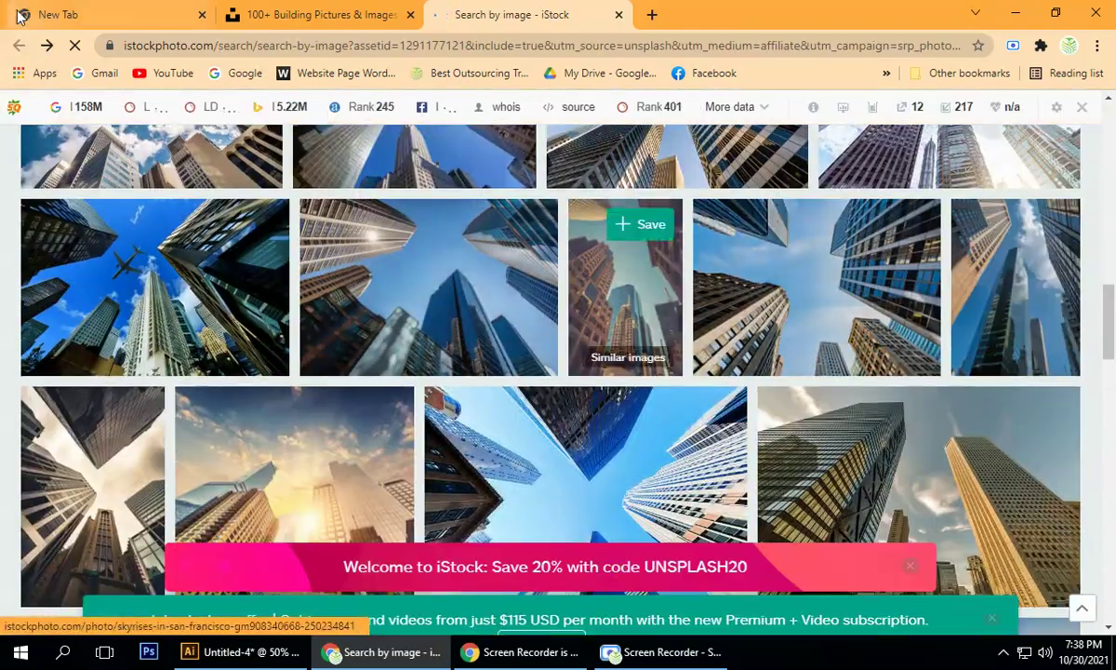
pyautogui.scroll(-4, 212, 480)
pyautogui.scroll(1, 205, 478)
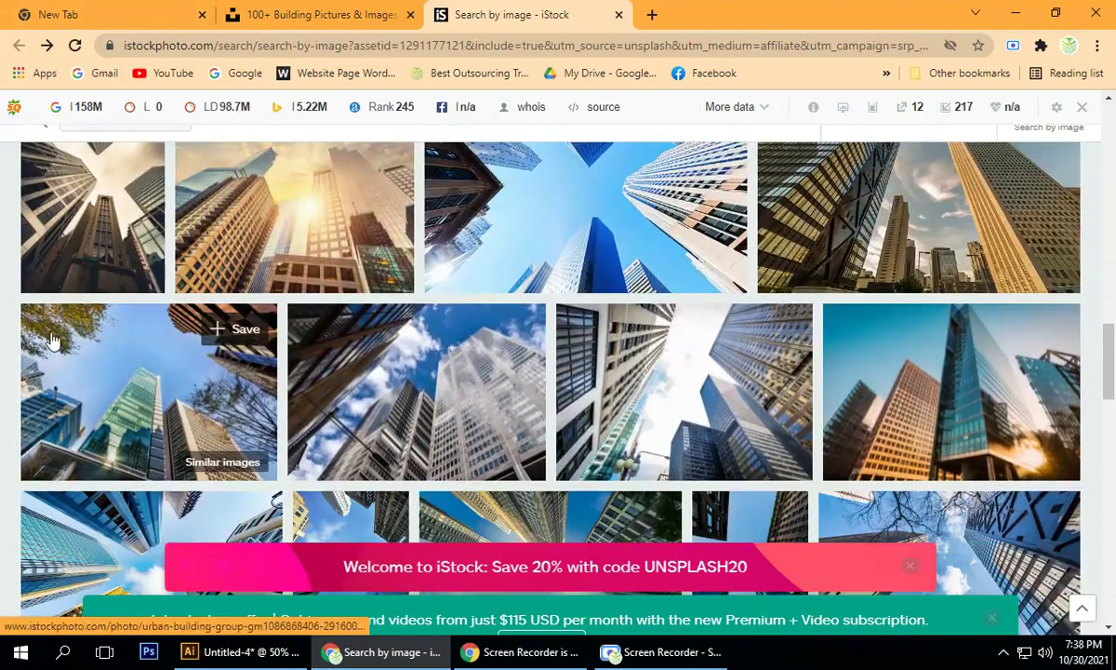
pyautogui.click(59, 267)
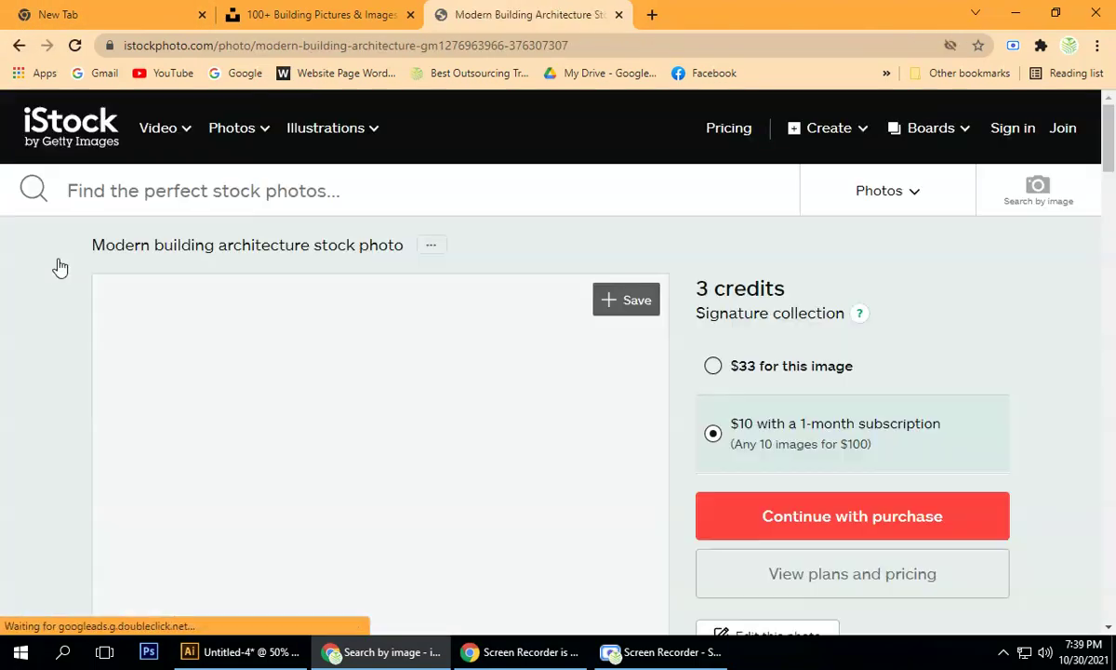
pyautogui.click(19, 45)
# - Return to the Unsplash building results, open the low-angle photo of dark city high-rises and copy the image
pyautogui.click(298, 14)
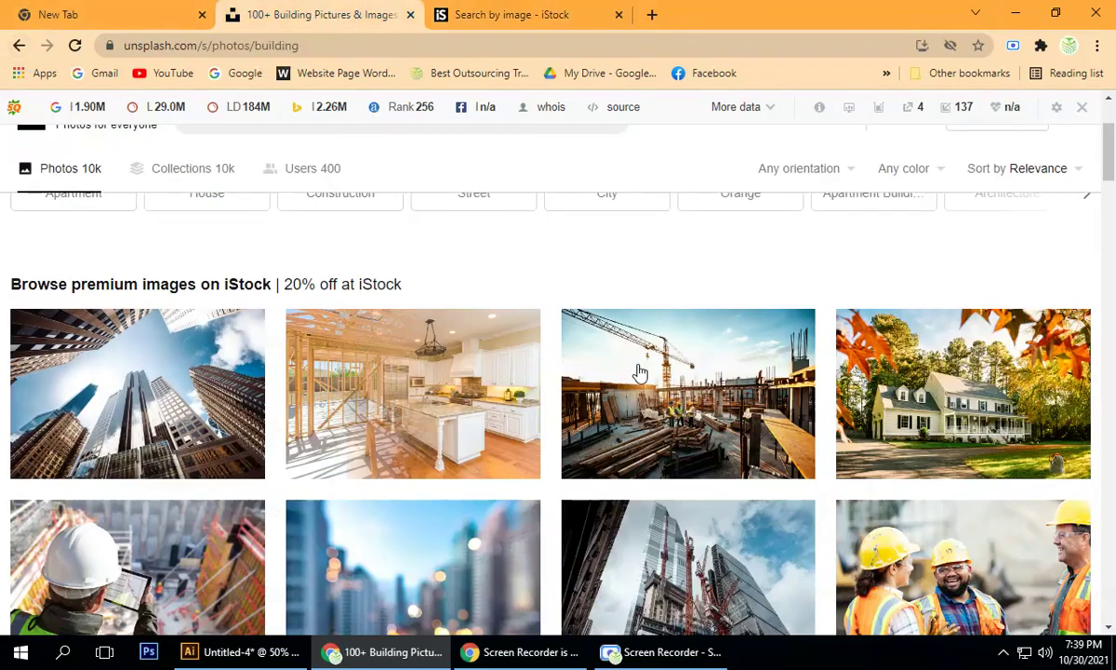
pyautogui.scroll(-5, 404, 444)
pyautogui.scroll(-3, 400, 447)
pyautogui.click(508, 389)
pyautogui.rightClick(503, 360)
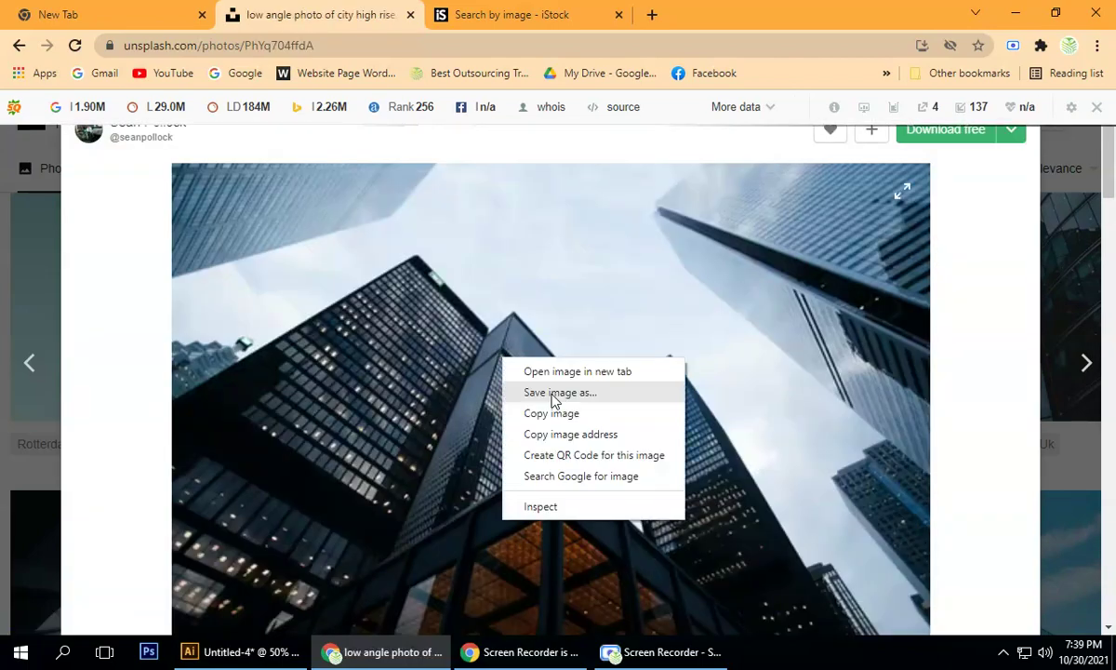
pyautogui.click(553, 413)
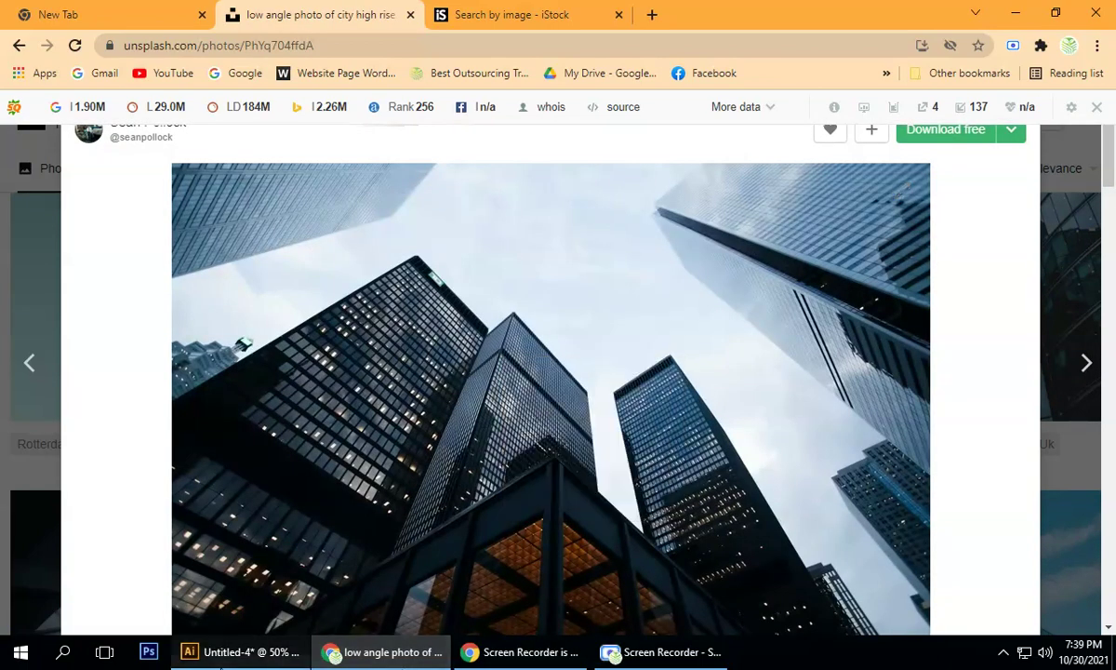
# - Switch to Illustrator, paste the copied high-rise photo, move it onto the empty pasteboard beside the flyer and scale it down
pyautogui.click(221, 655)
pyautogui.click(453, 346)
pyautogui.rightClick(124, 201)
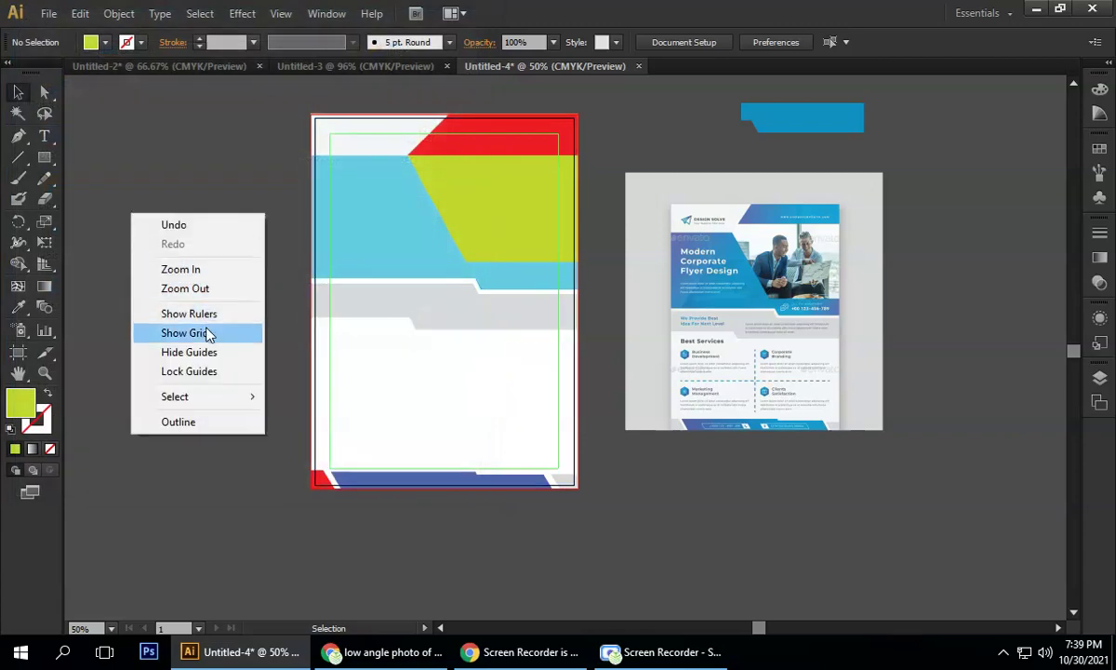
pyautogui.click(143, 192)
pyautogui.hotkey('ctrl', 'v')
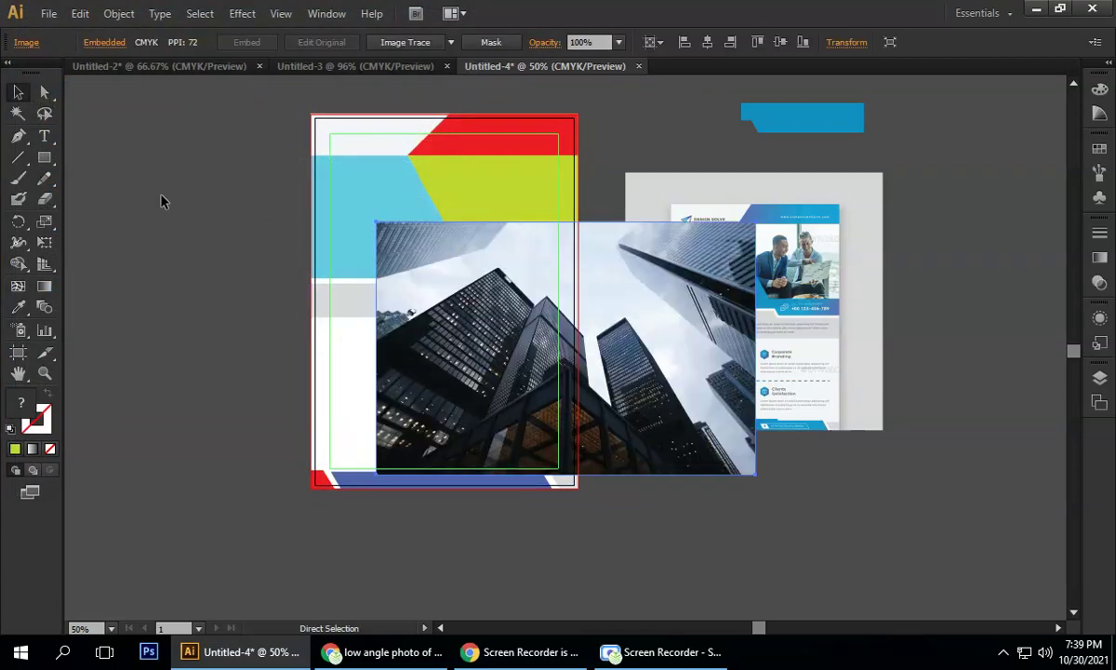
pyautogui.scroll(-2, 526, 344)
pyautogui.moveTo(526, 333); pyautogui.dragTo(209, 261)
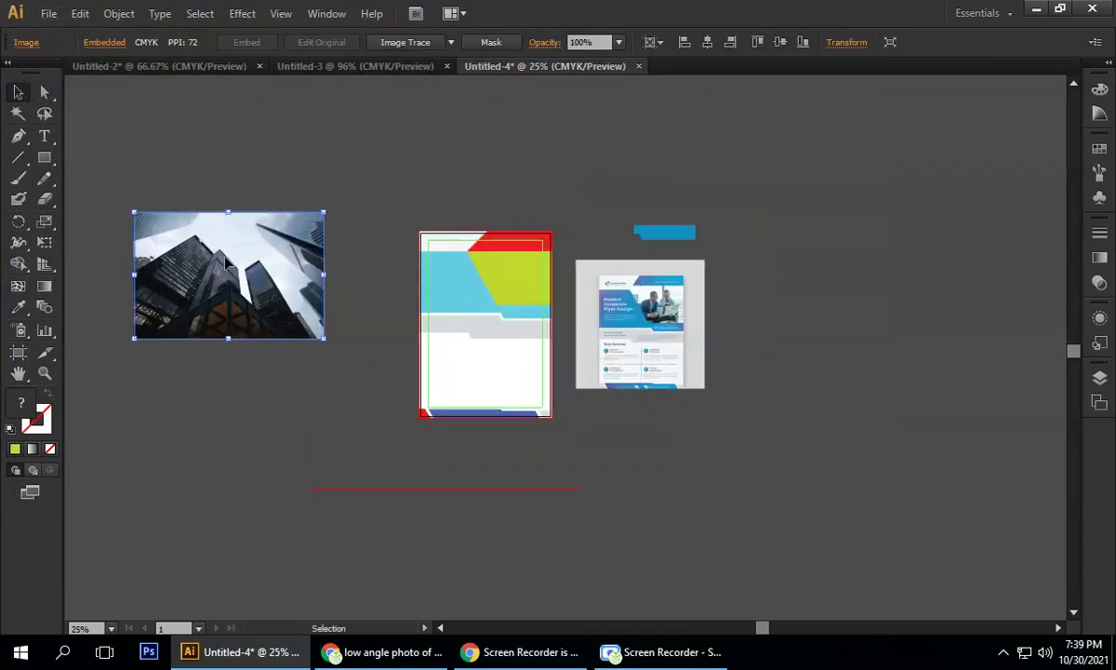
pyautogui.moveTo(323, 213); pyautogui.dragTo(284, 238)
# - Copy the lime photo-area shape onto the pasteboard below the photo and centre the photo on it horizontally and vertically
pyautogui.moveTo(474, 280); pyautogui.dragTo(221, 385)
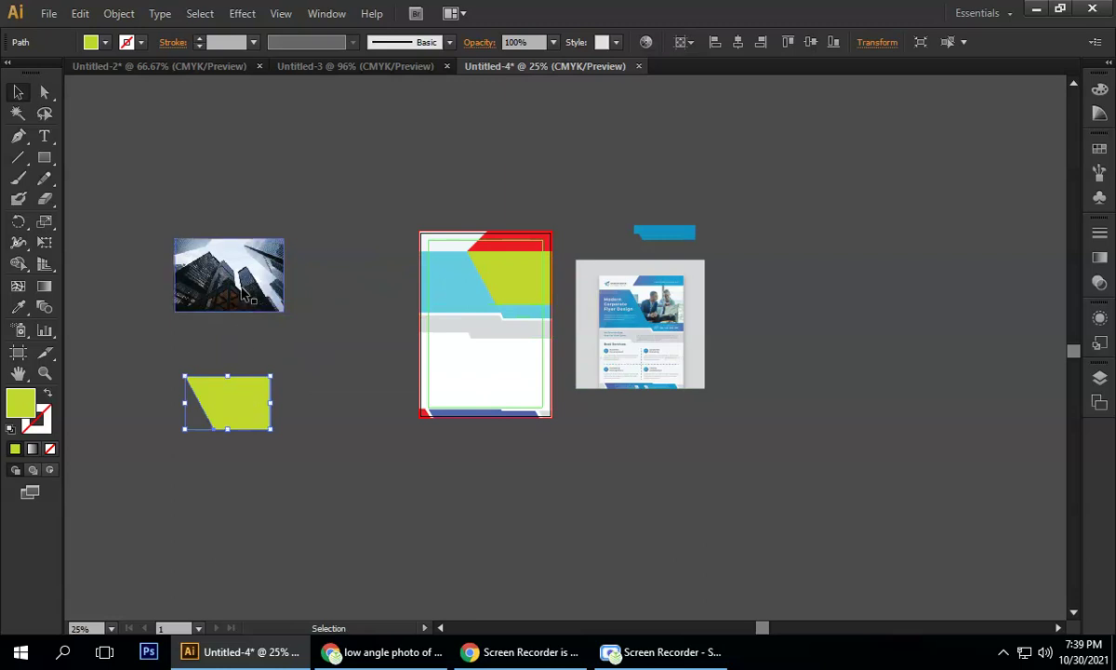
pyautogui.keyDown('shift'); pyautogui.click(243, 294); pyautogui.keyUp('shift')
pyautogui.click(267, 412)
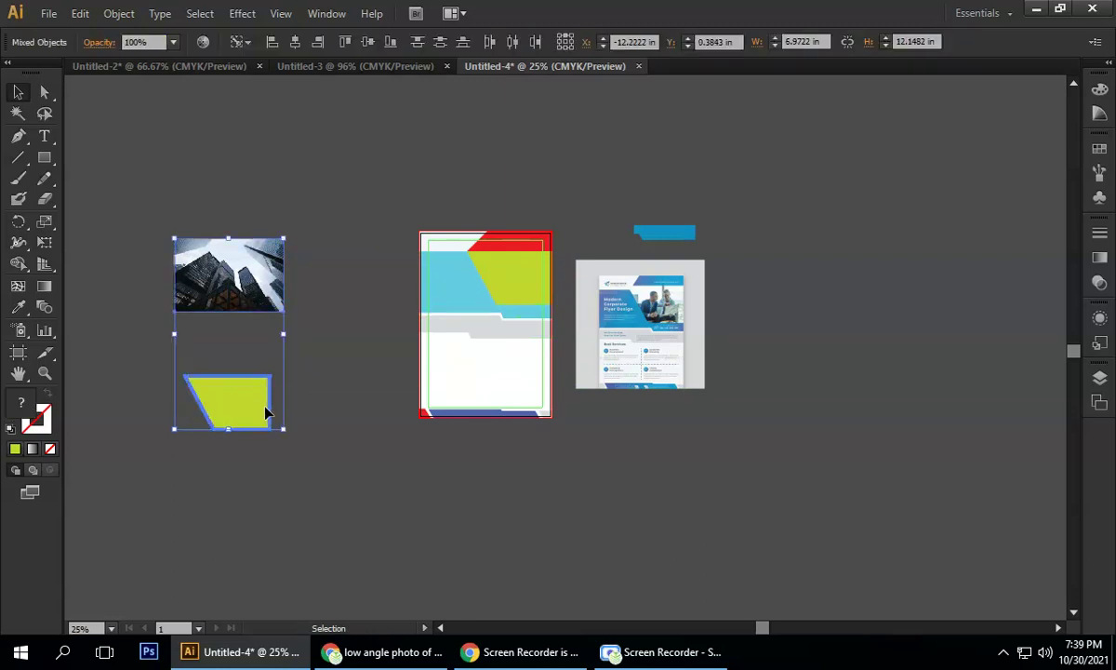
pyautogui.click(296, 42)
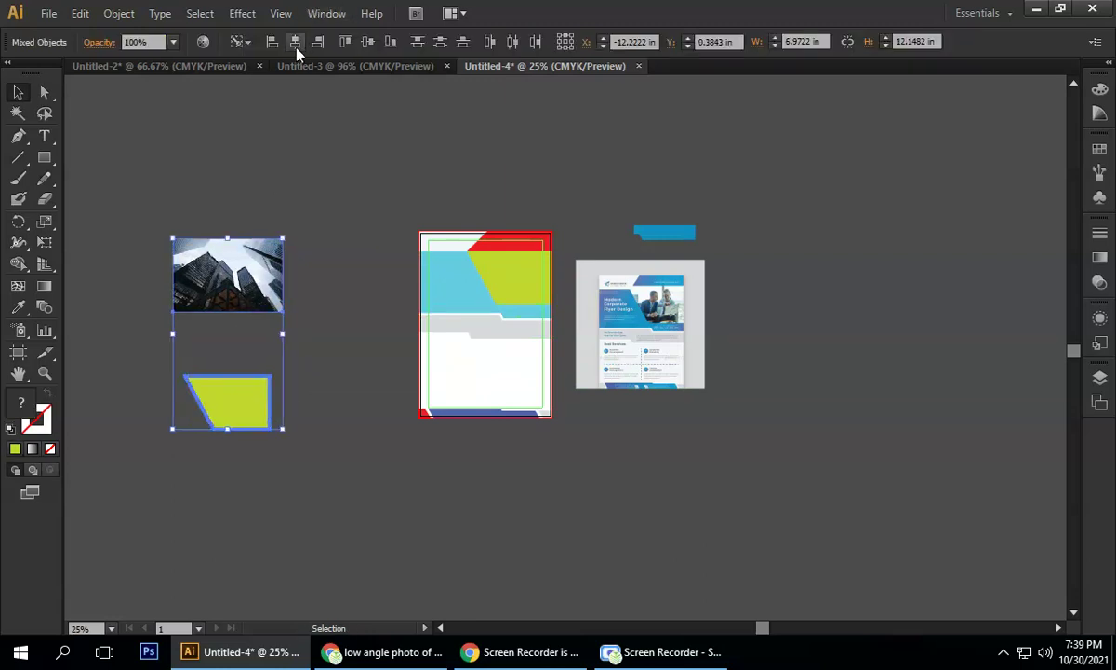
pyautogui.click(367, 42)
pyautogui.click(244, 448)
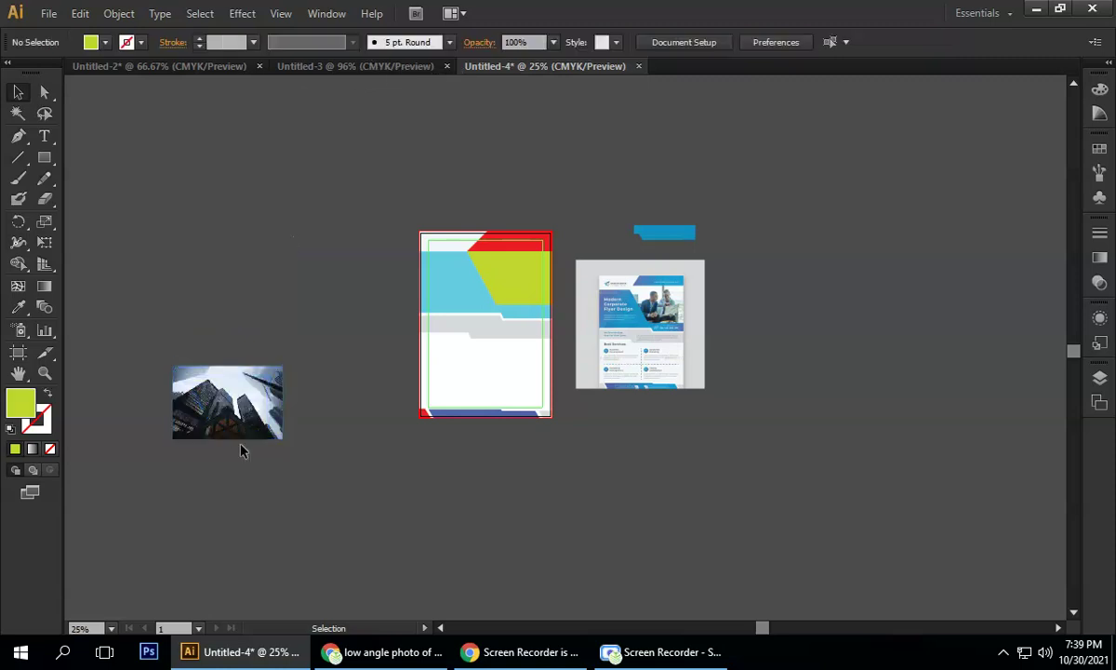
# - Send the building photo behind the copied lime shape
pyautogui.moveTo(215, 420); pyautogui.dragTo(367, 374)
pyautogui.scroll(3, 369, 374)
pyautogui.click(370, 338)
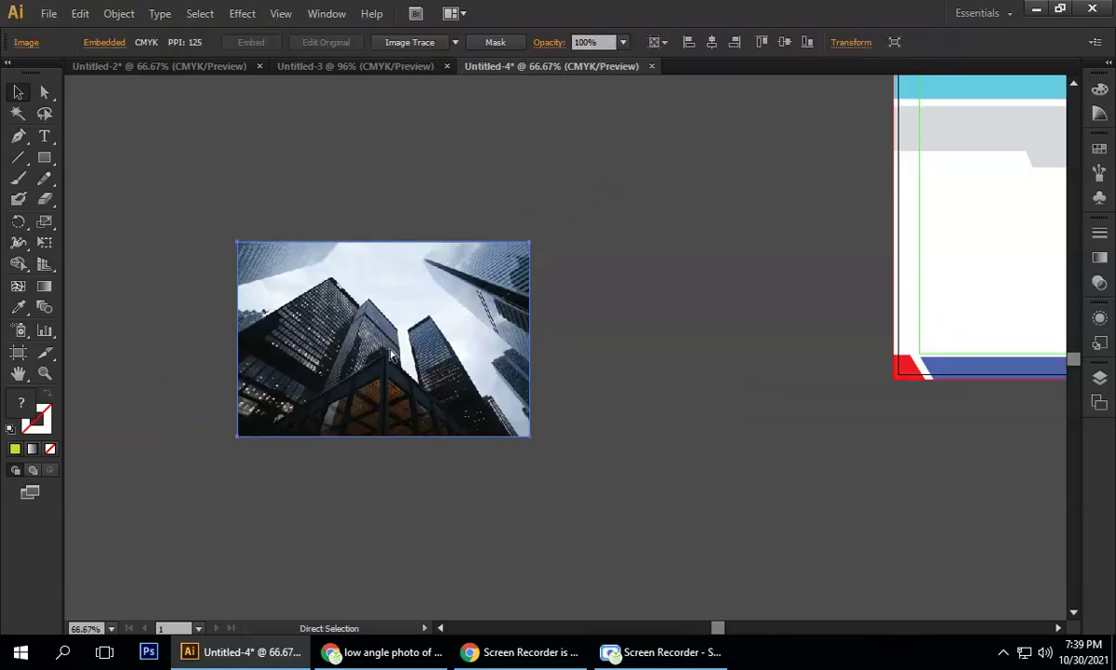
pyautogui.hotkey('ctrl', 'shift', '[')
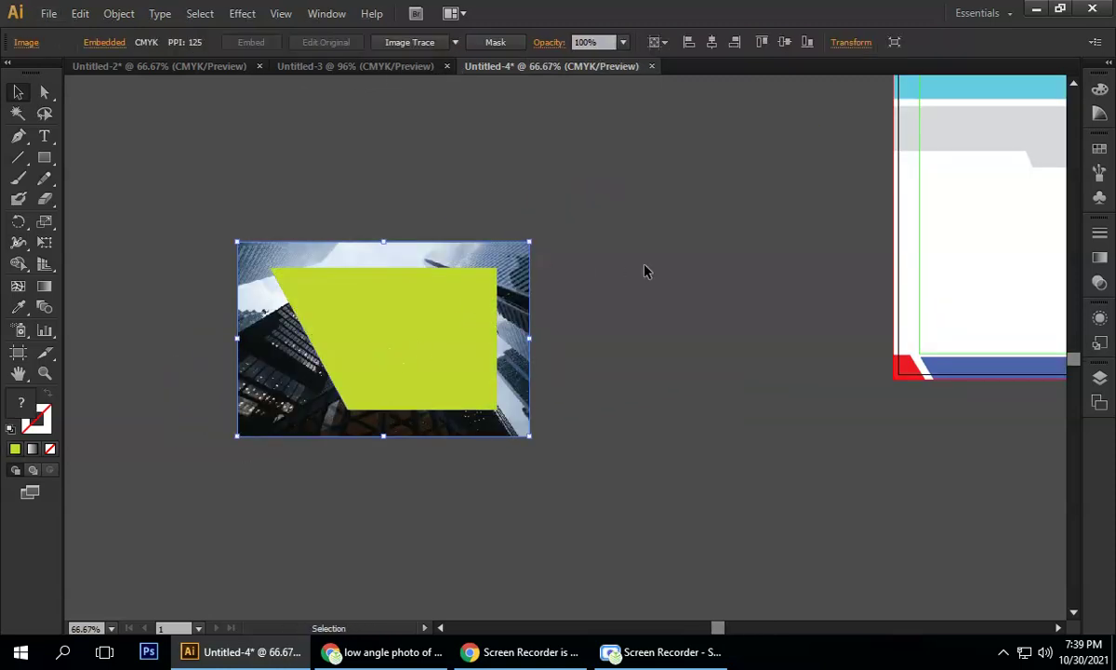
pyautogui.click(646, 269)
# - Scale the building photo down around its centre until it extends just past the copied lime shape
pyautogui.click(507, 268)
pyautogui.moveTo(530, 242); pyautogui.dragTo(502, 263)
pyautogui.click(582, 246)
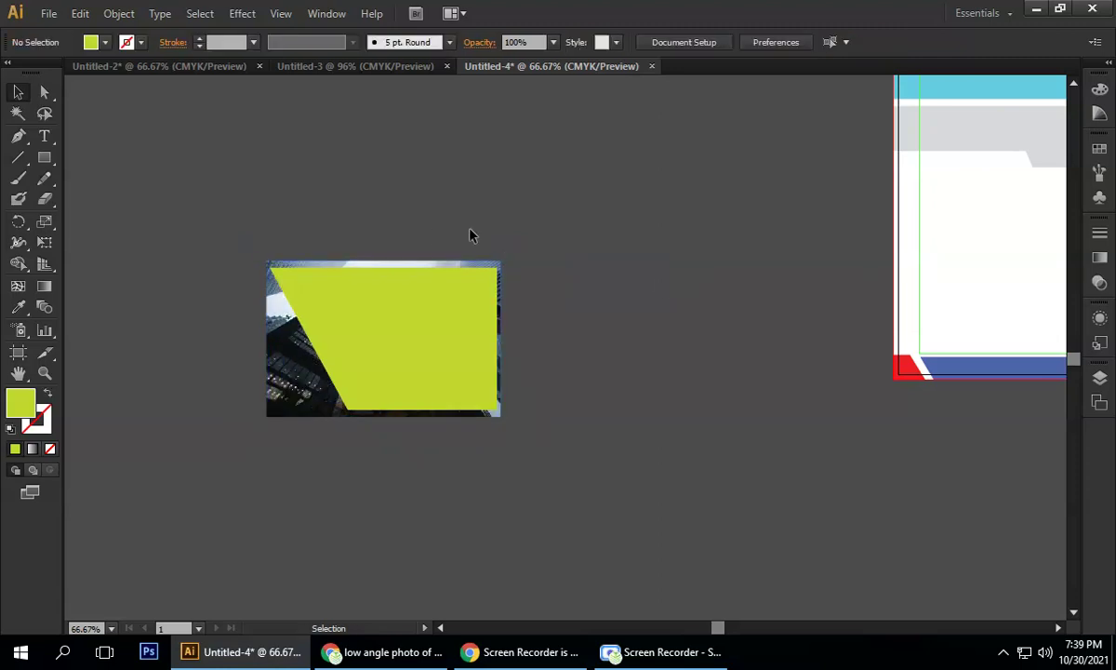
# - Set the copied lime shape's opacity to 30%
pyautogui.click(368, 312)
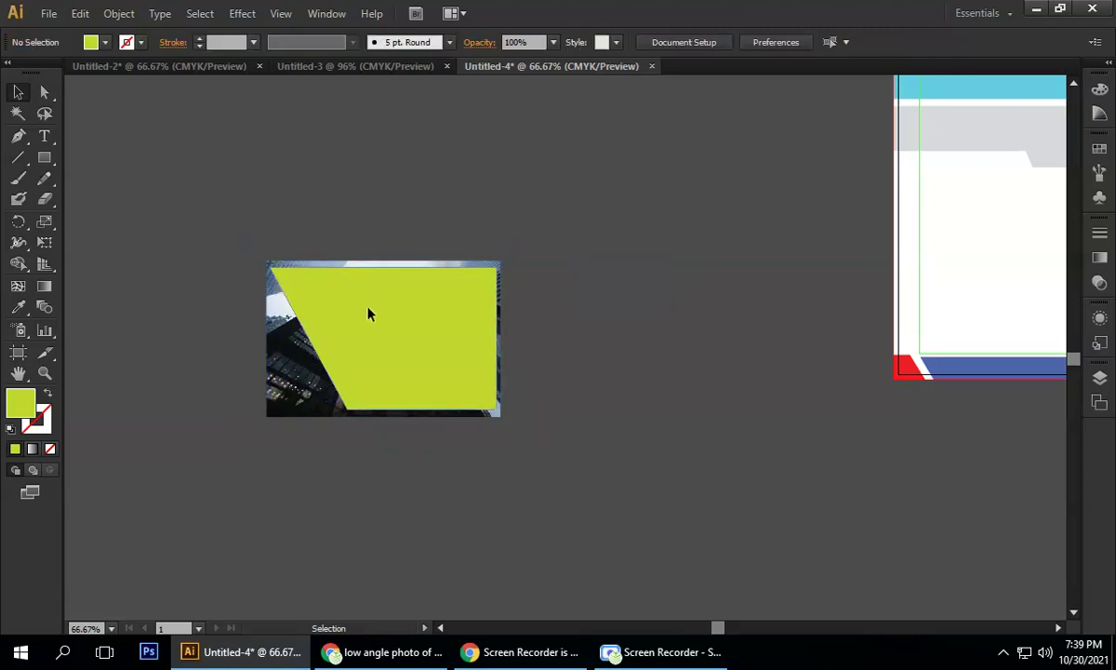
pyautogui.click(535, 44)
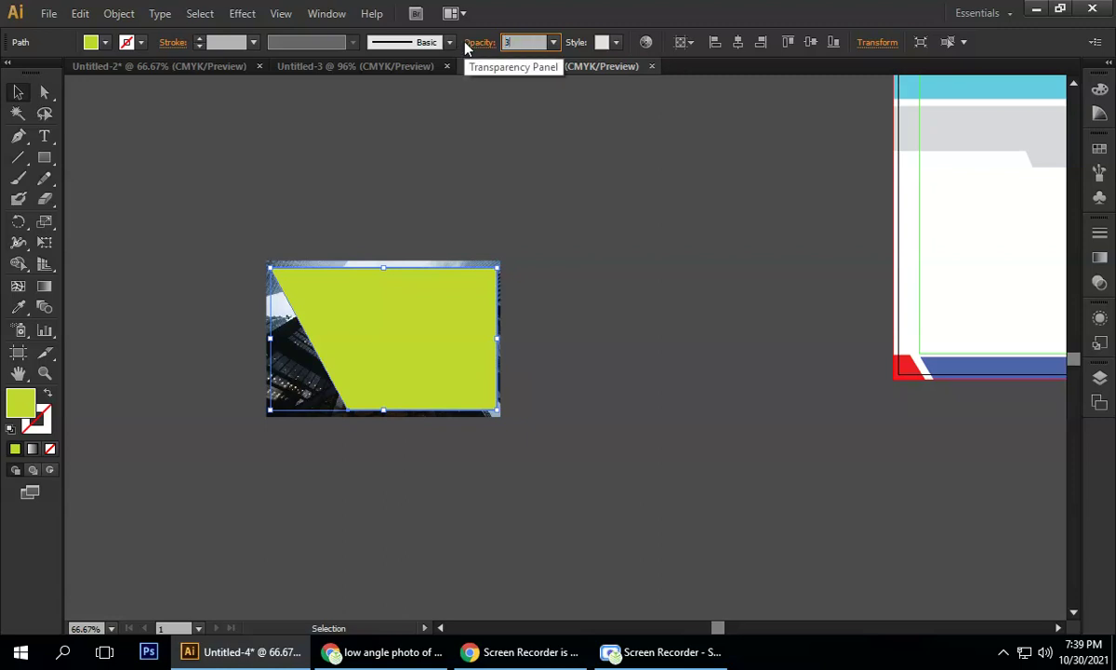
pyautogui.write('30')
pyautogui.press('Return')
pyautogui.click(491, 242)
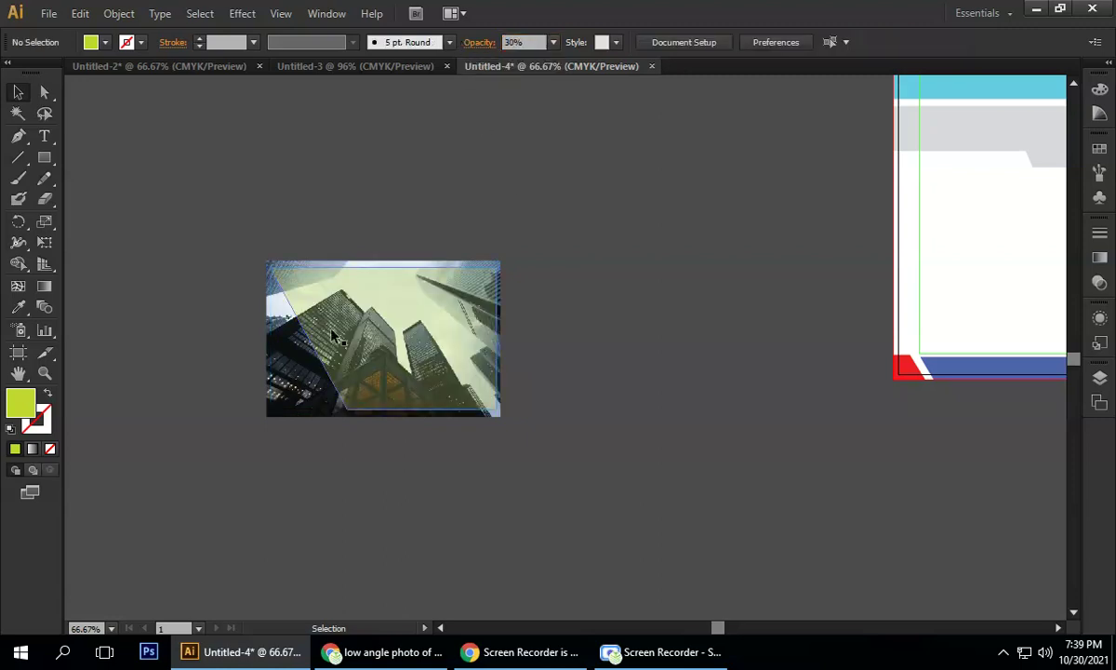
# - Reflect the building photo across the vertical axis
pyautogui.click(310, 384)
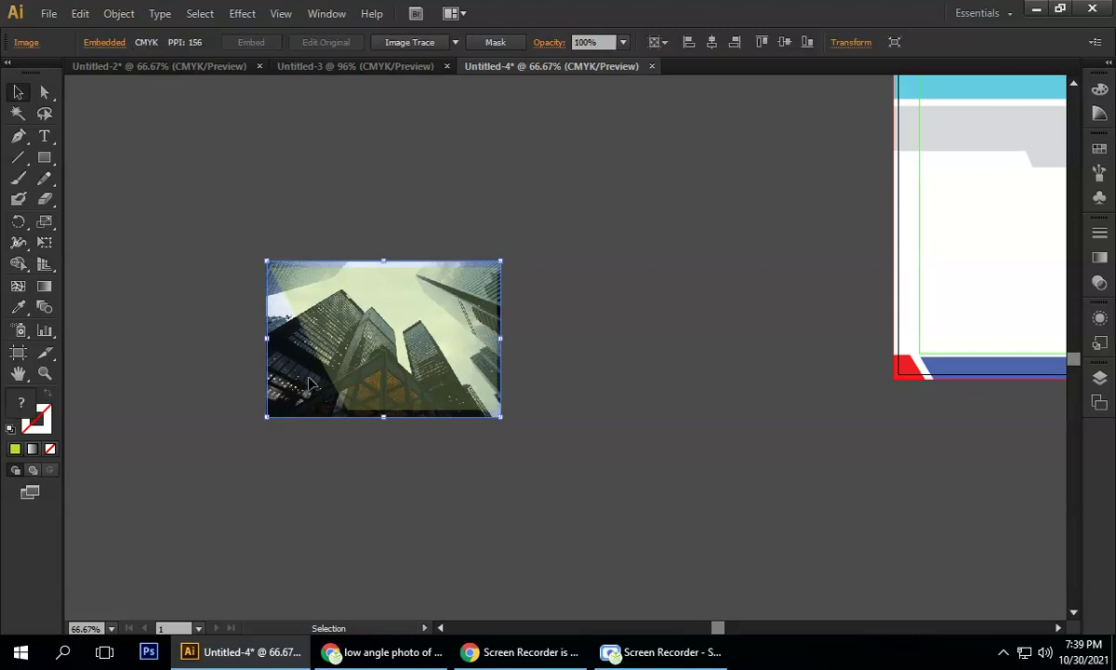
pyautogui.rightClick(310, 383)
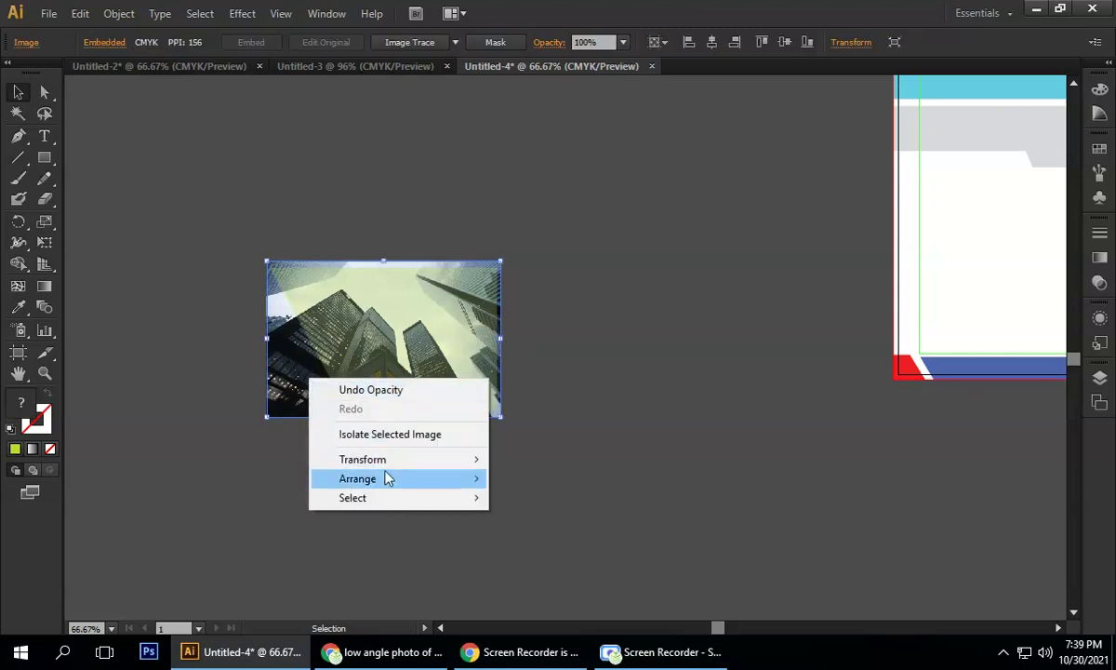
pyautogui.moveTo(388, 461)
pyautogui.click(533, 523)
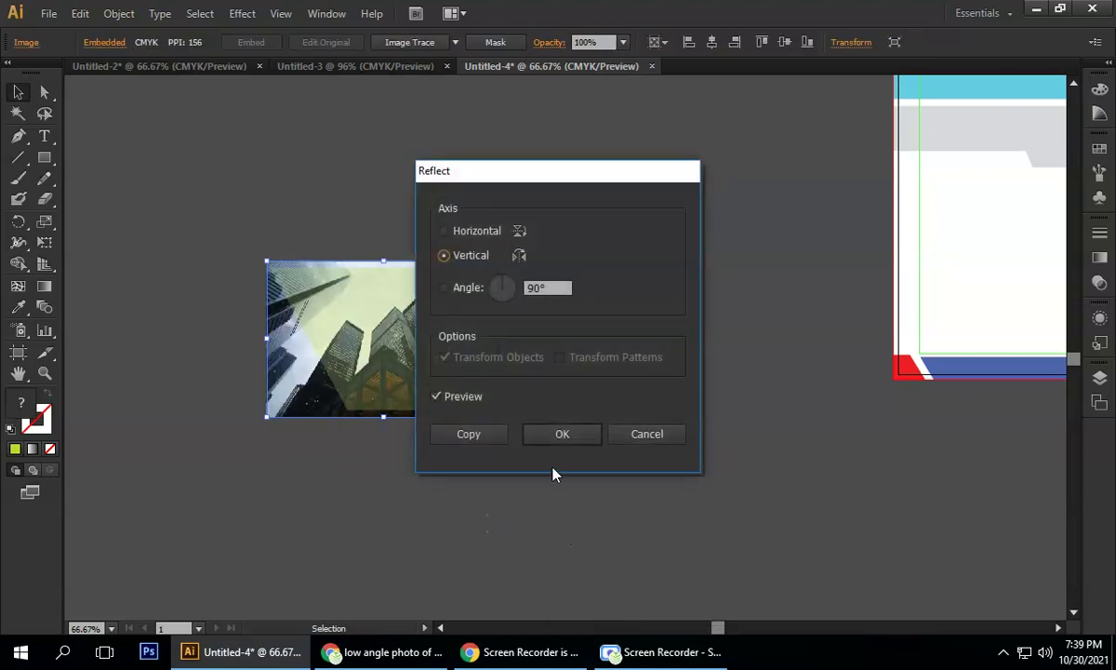
pyautogui.click(562, 439)
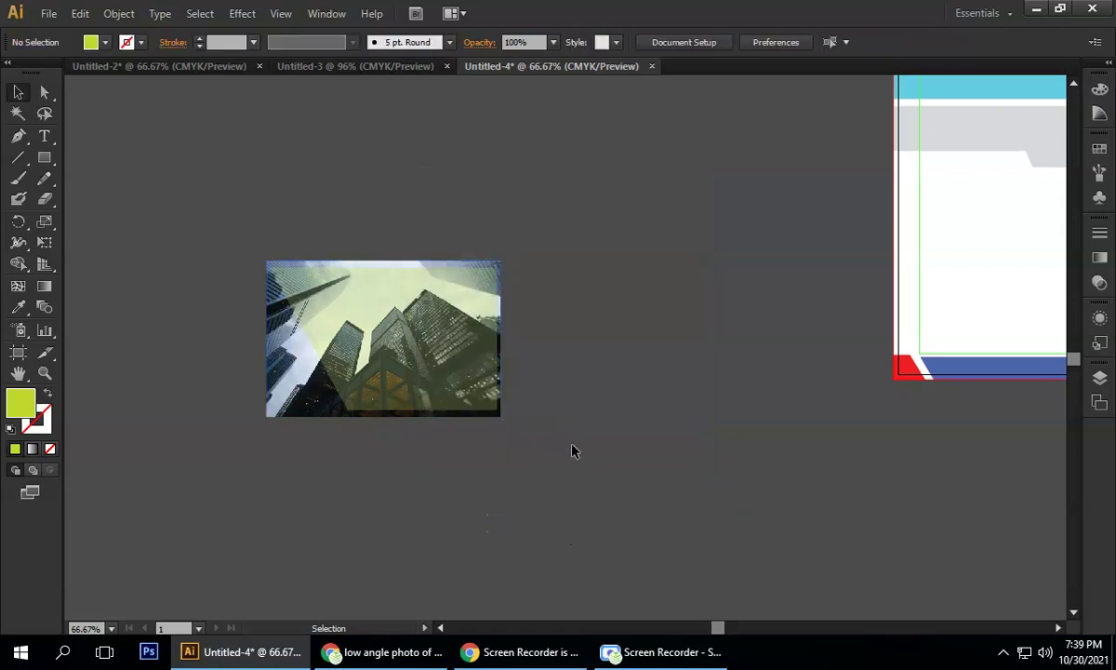
# - Make a clipping mask from the copied lime shape and the building photo
pyautogui.moveTo(233, 194); pyautogui.dragTo(503, 432)
pyautogui.press('a')
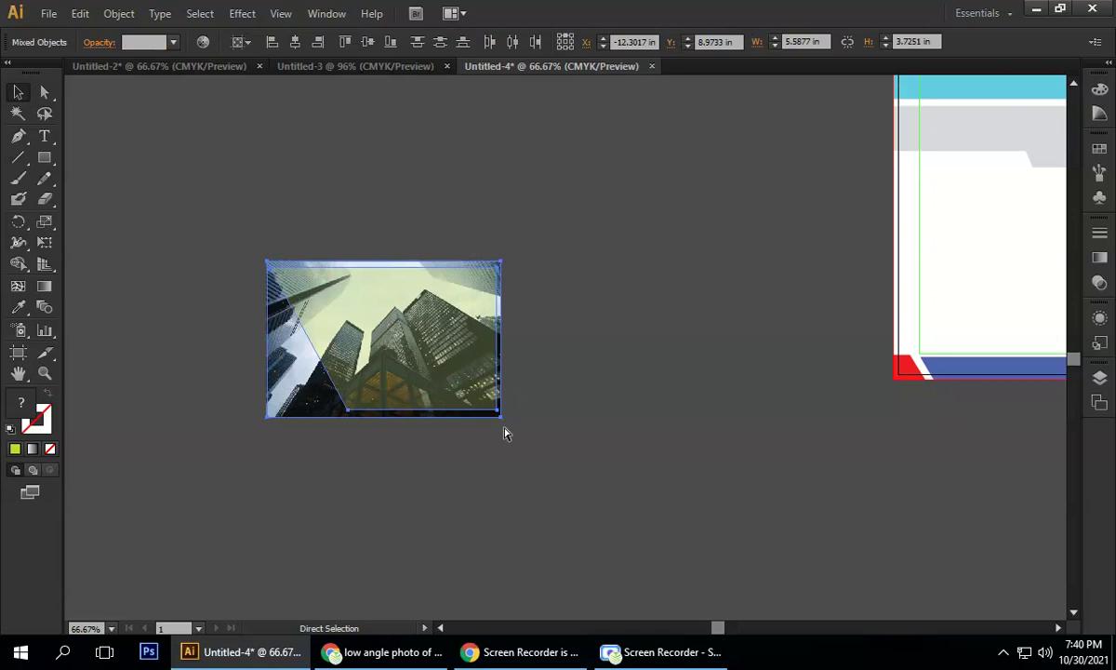
pyautogui.hotkey('ctrl', '7')
pyautogui.press('v')
pyautogui.hotkey('ctrl', '-')
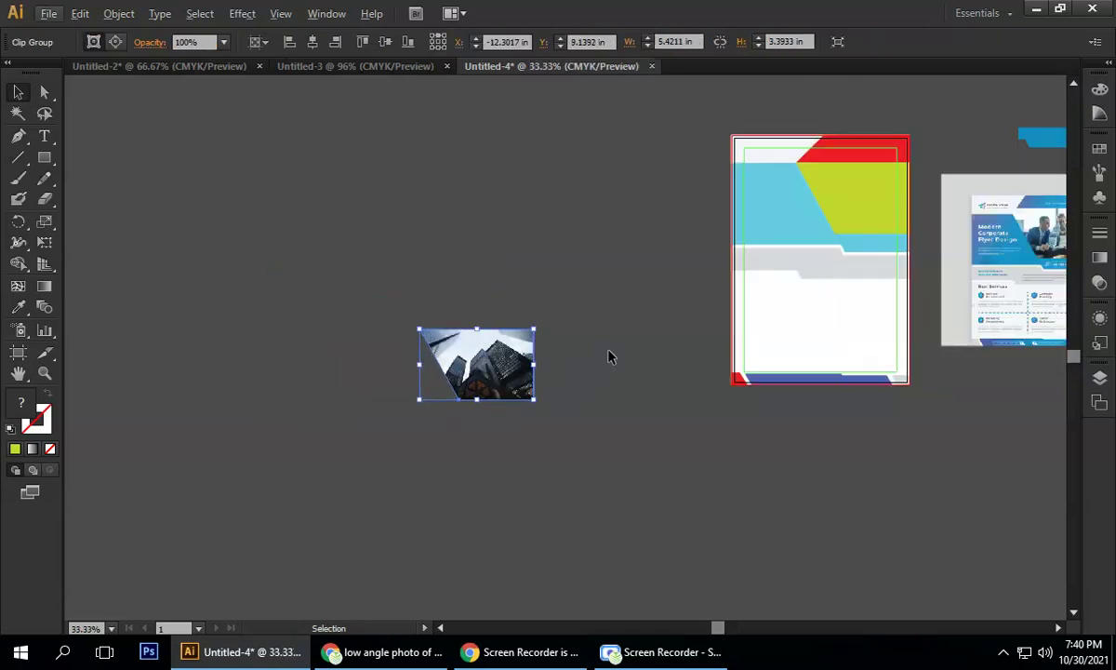
# - Centre the clipped building photo horizontally and vertically on the lime photo-area shape in the flyer header
pyautogui.hscroll(3, 521, 353)
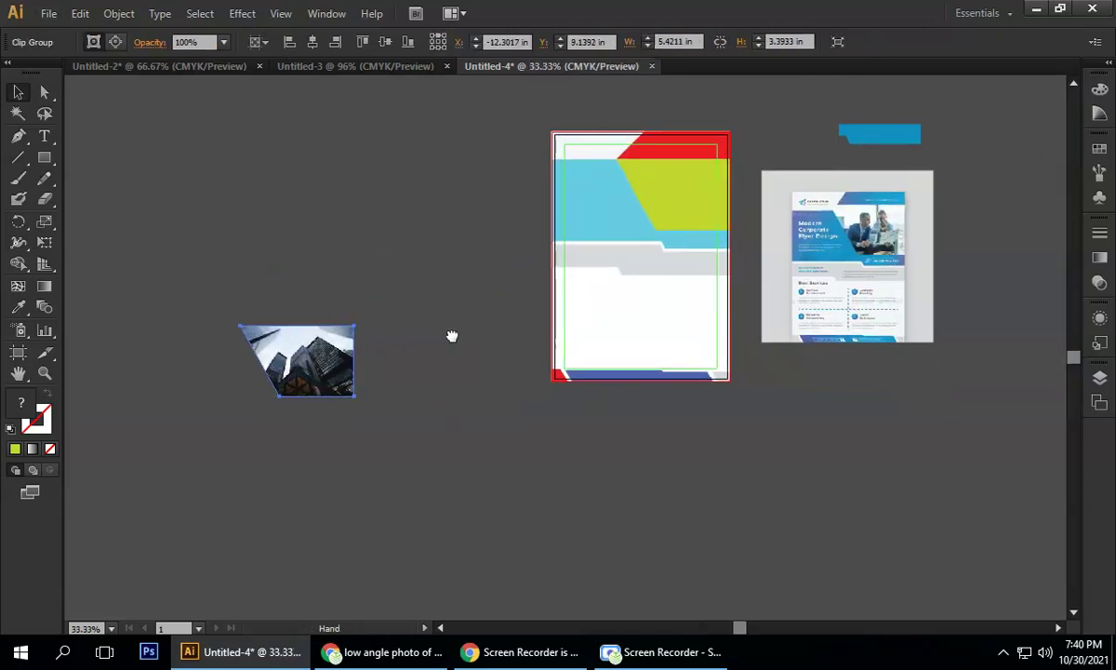
pyautogui.keyDown('shift'); pyautogui.click(656, 197); pyautogui.keyUp('shift')
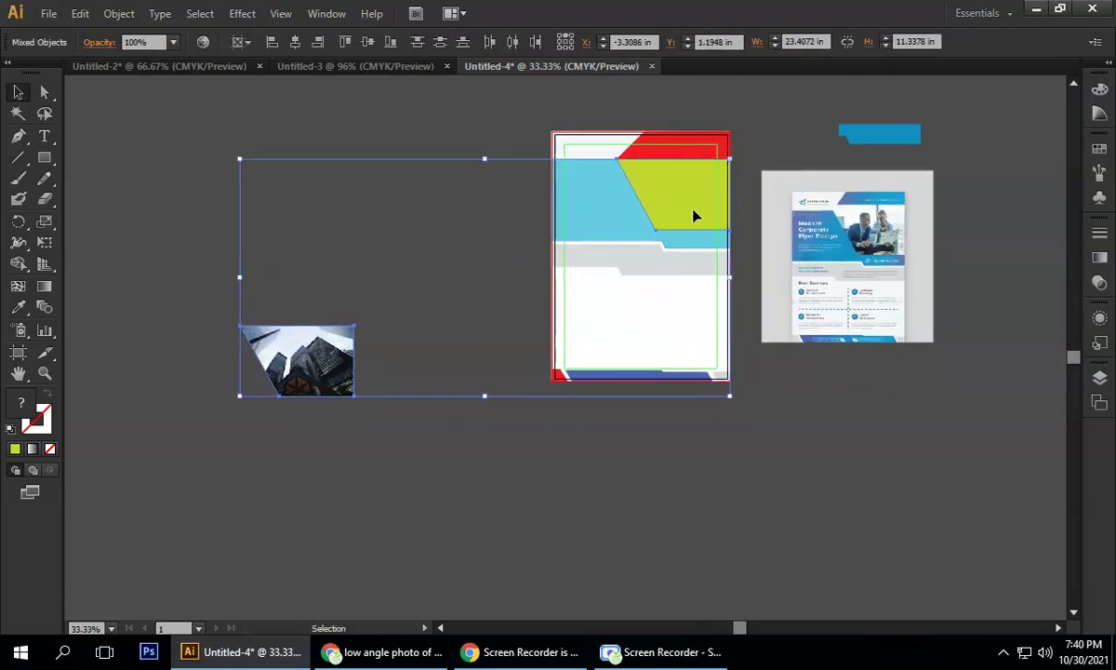
pyautogui.click(301, 44)
pyautogui.click(370, 43)
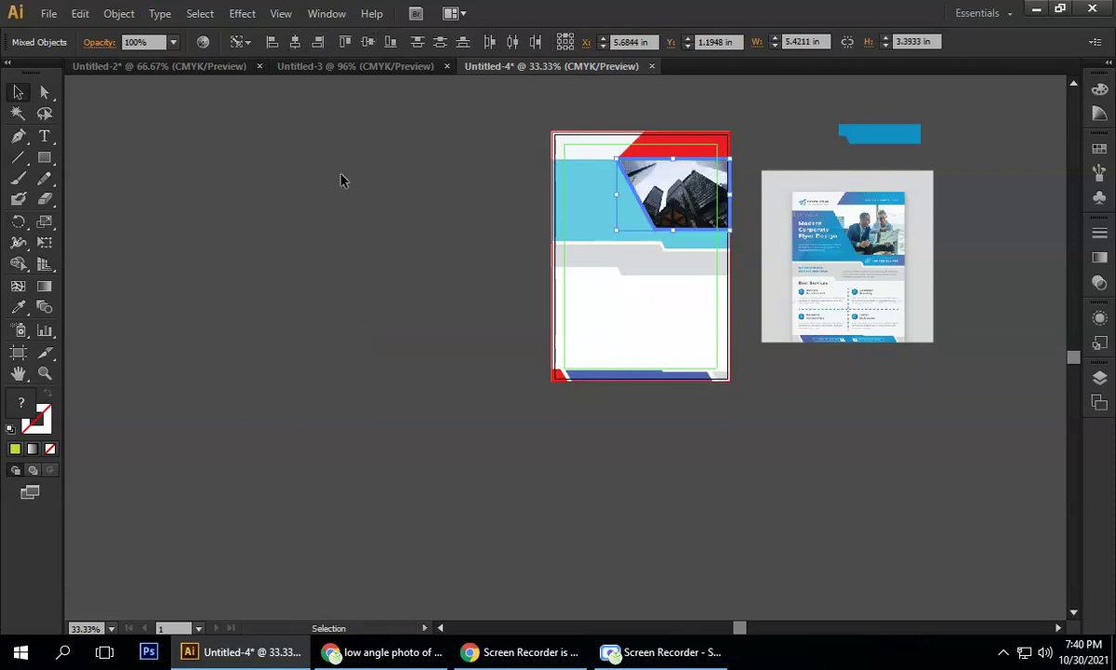
pyautogui.click(758, 135)
pyautogui.scroll(3, 736, 189)
pyautogui.scroll(-1, 732, 189)
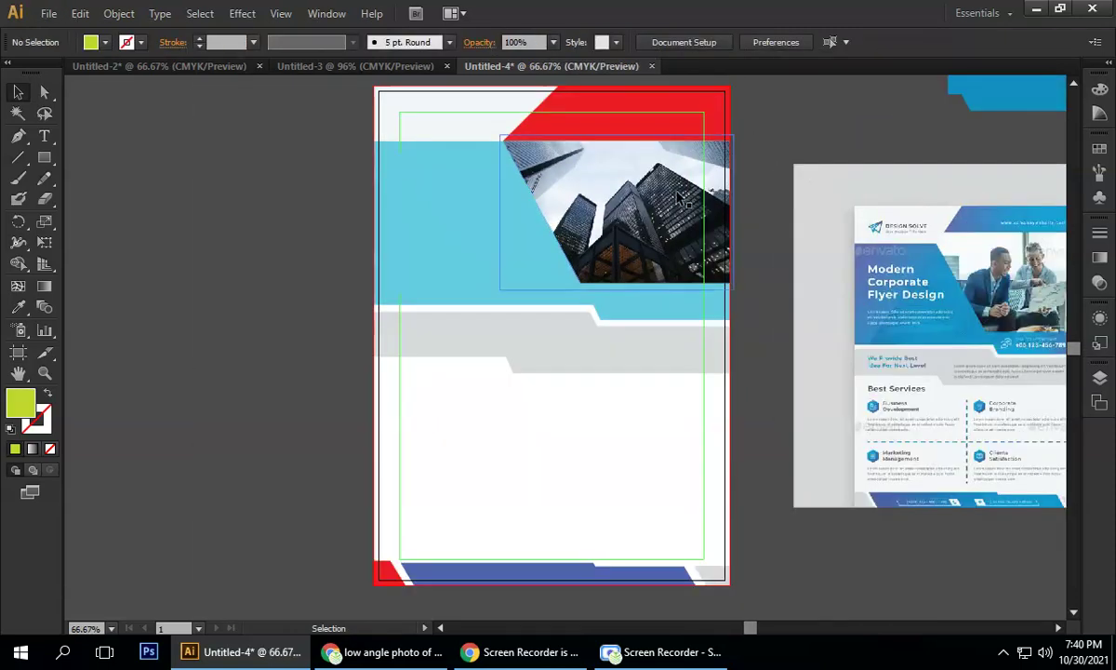
# - Hide the clipped building photo in the flyer header to expose the lime shape beneath it
pyautogui.click(629, 223)
pyautogui.press('a')
pyautogui.click(629, 223)
pyautogui.press('Delete')
pyautogui.press('v')
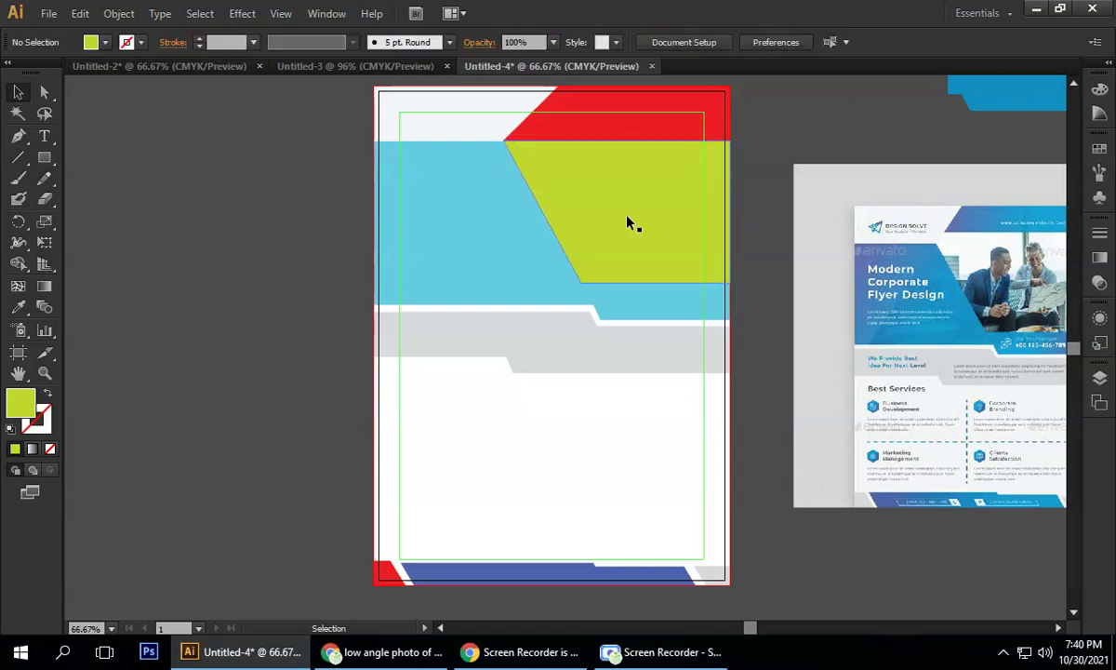
# - Delete the lime placeholder shape from the flyer header and show the hidden building photo again
pyautogui.click(629, 223)
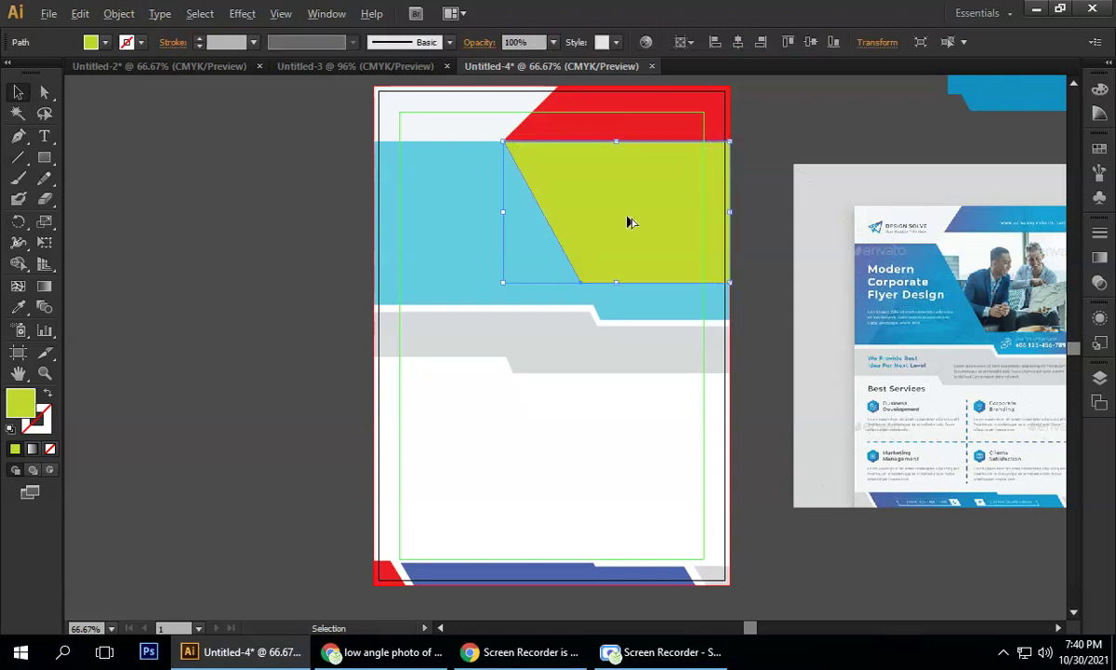
pyautogui.press('Delete')
pyautogui.press('a')
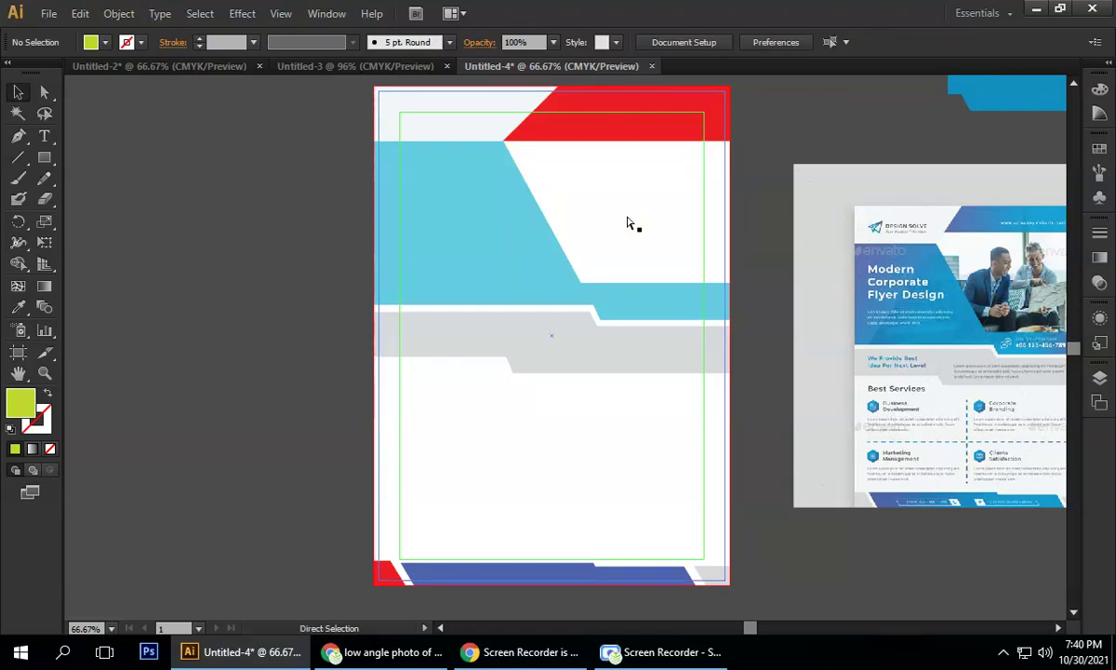
pyautogui.hotkey('ctrl', 'alt', '3')
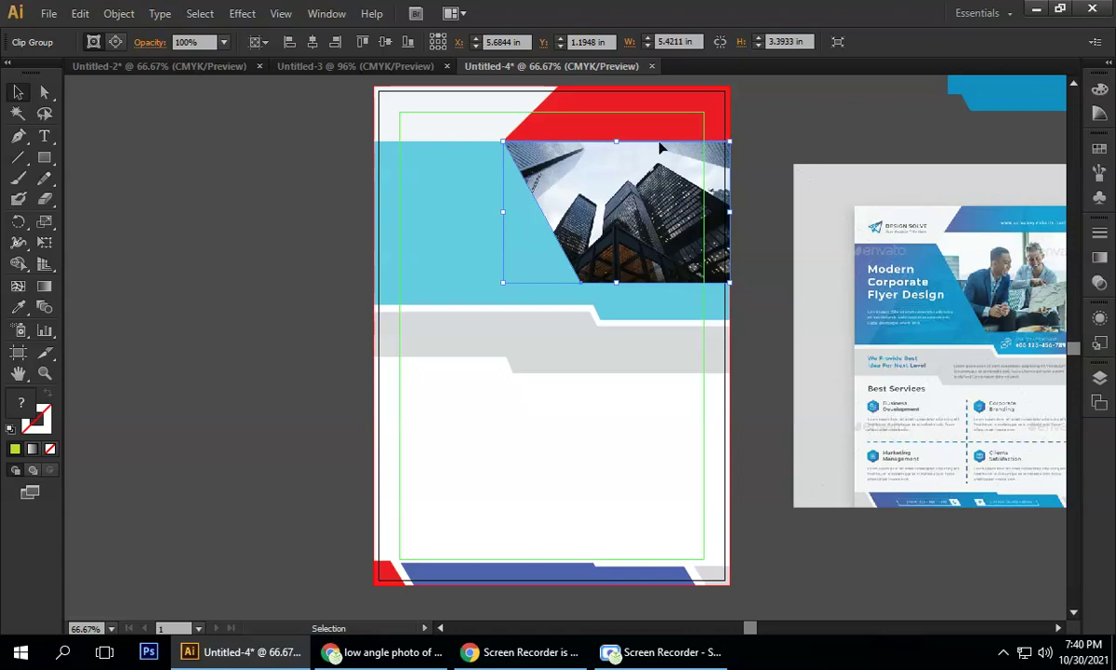
pyautogui.click(277, 316)
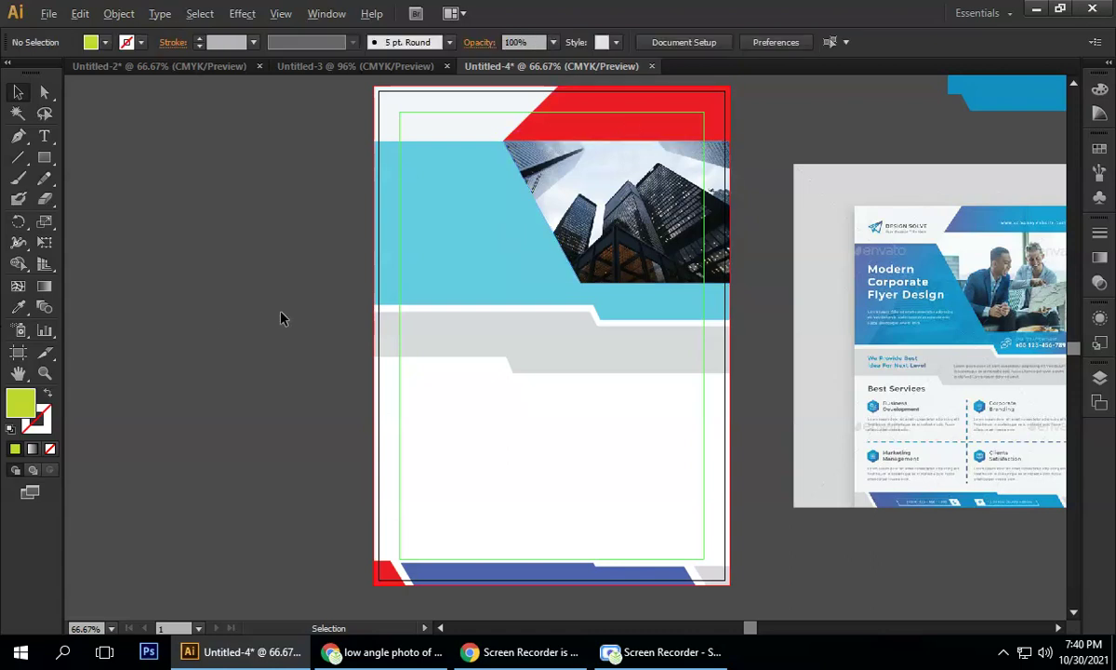
pyautogui.scroll(-1, 279, 317)
pyautogui.scroll(1, 313, 316)
pyautogui.moveTo(269, 311)
pyautogui.mouseDown()
pyautogui.moveTo(272, 290)
pyautogui.moveTo(262, 308)
pyautogui.mouseUp()
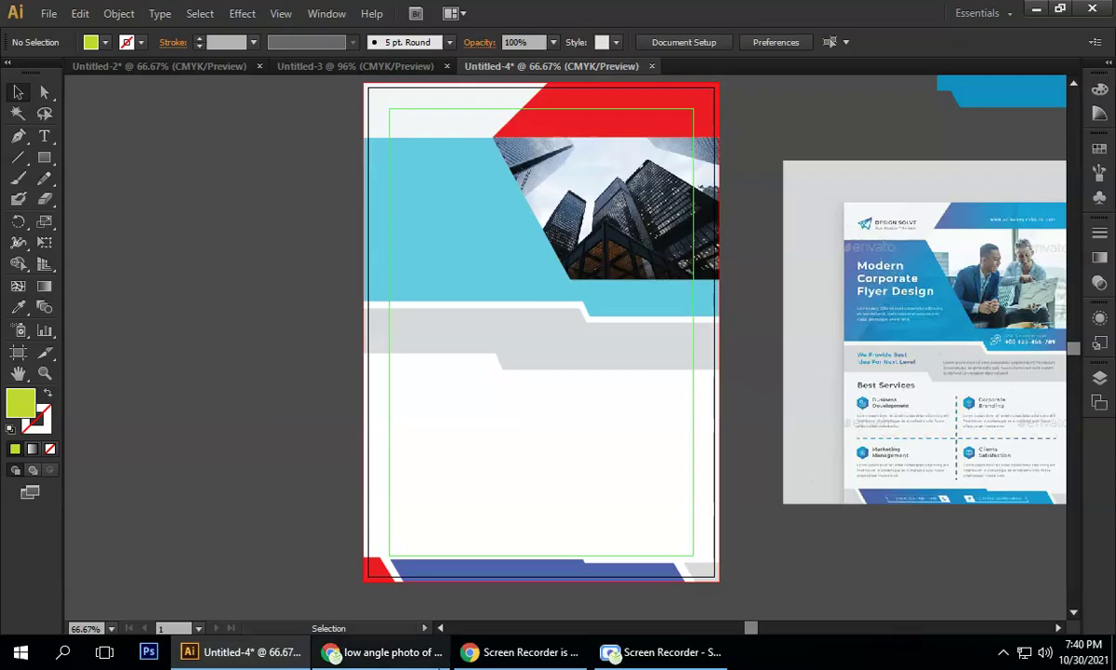
# - Switch to Chrome and search Google for "flyer" in a new tab
pyautogui.click(391, 652)
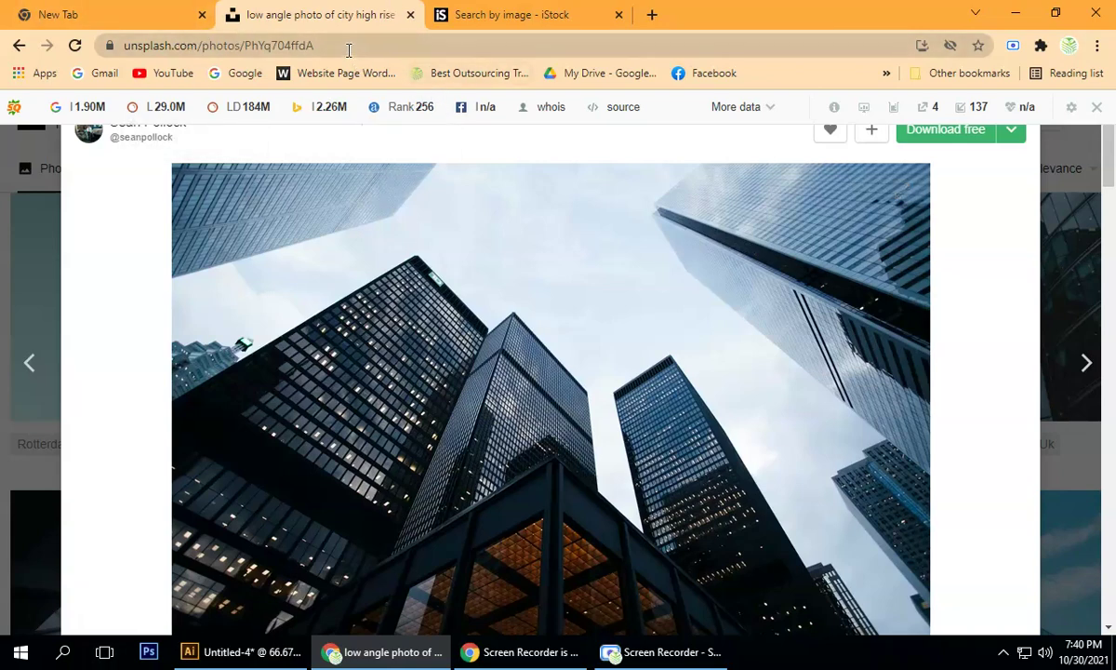
pyautogui.moveTo(349, 46); pyautogui.dragTo(141, 45)
pyautogui.click(649, 15)
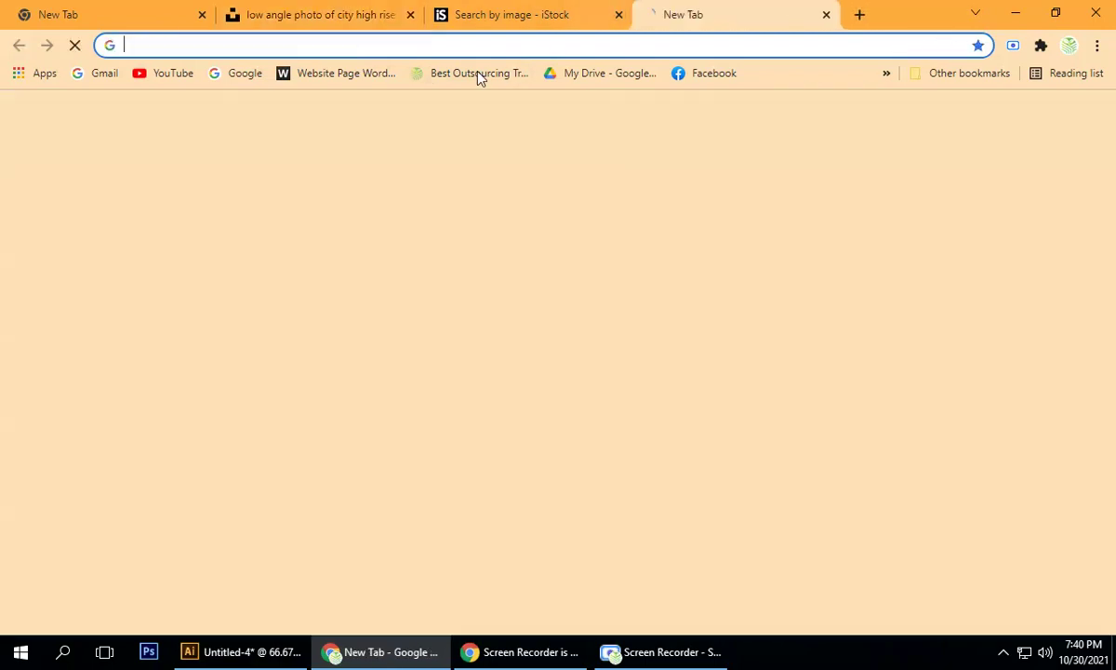
pyautogui.write('fl')
pyautogui.press('BackSpace')
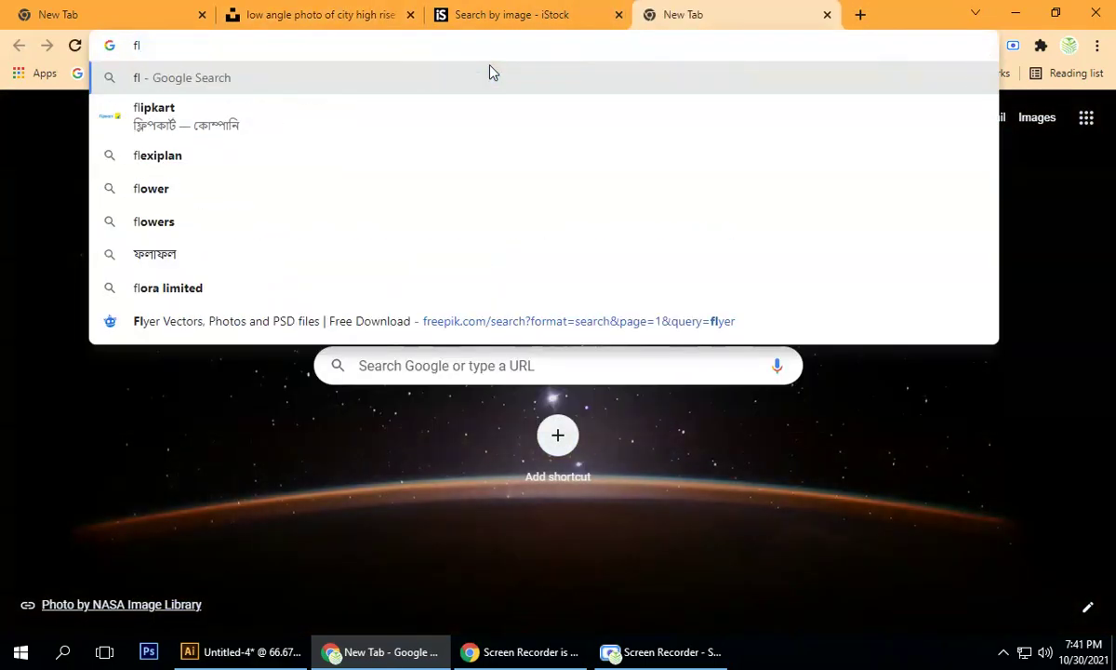
pyautogui.write('lyer')
pyautogui.press('Return')
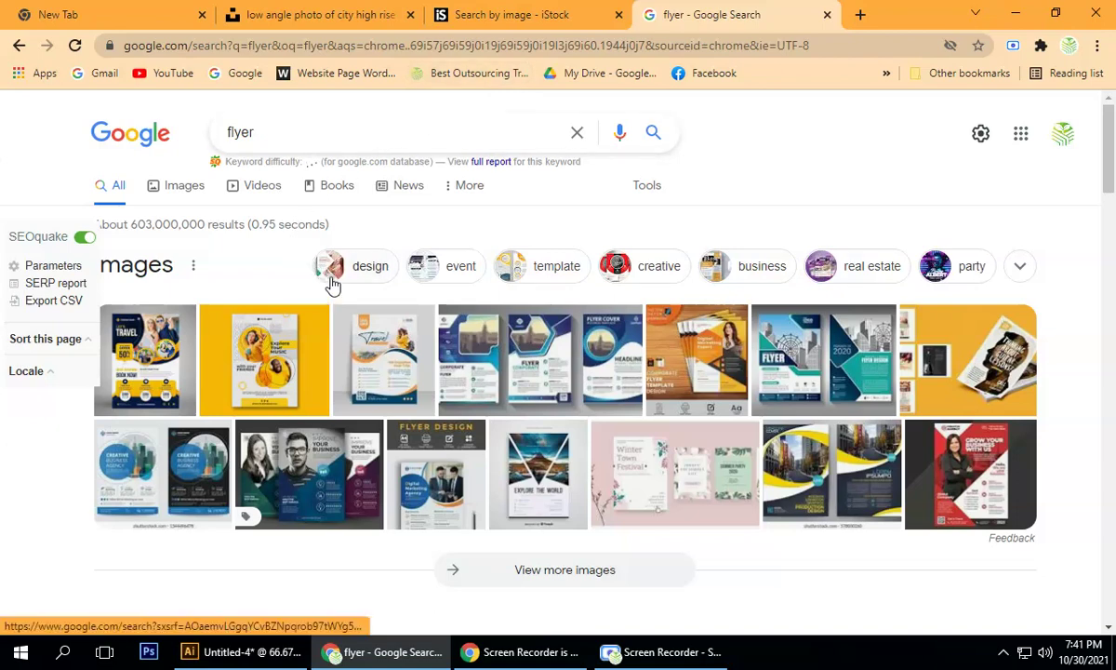
pyautogui.scroll(-2, 332, 284)
pyautogui.scroll(2, 335, 278)
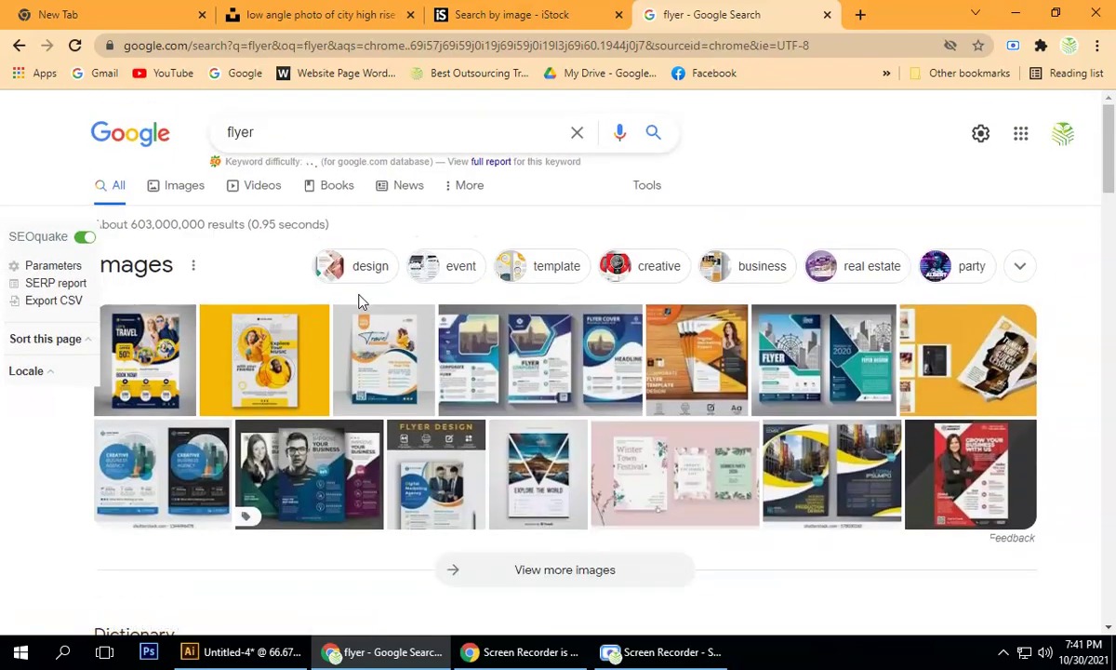
# - Preview the navy-and-yellow "Let's Travel" flyer from the image results and copy its image
pyautogui.click(386, 368)
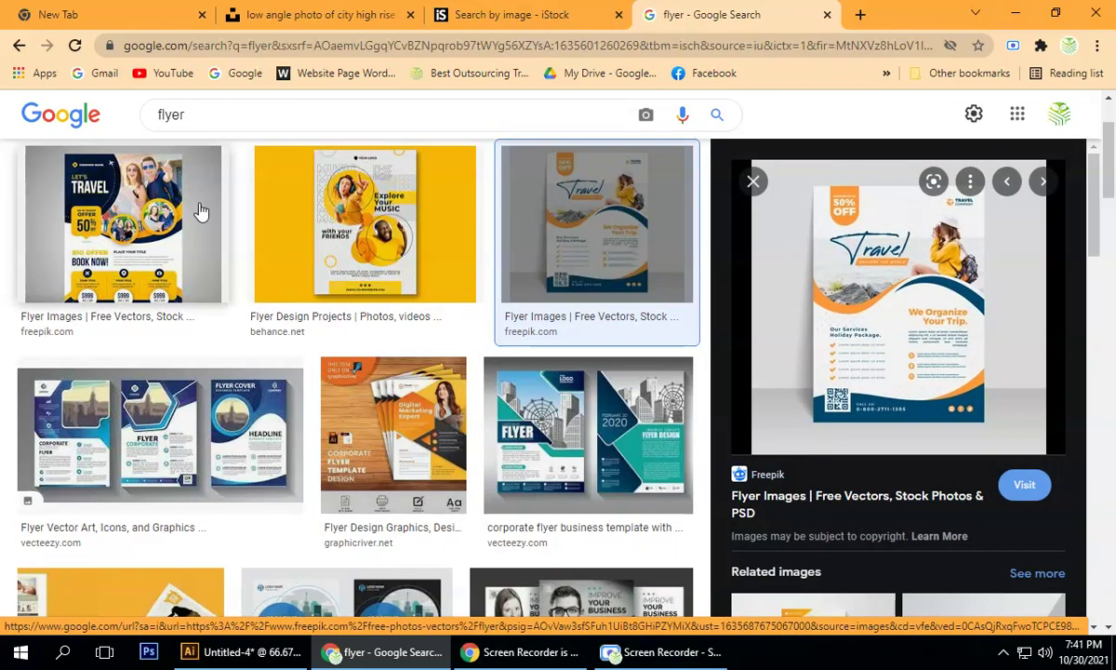
pyautogui.click(177, 221)
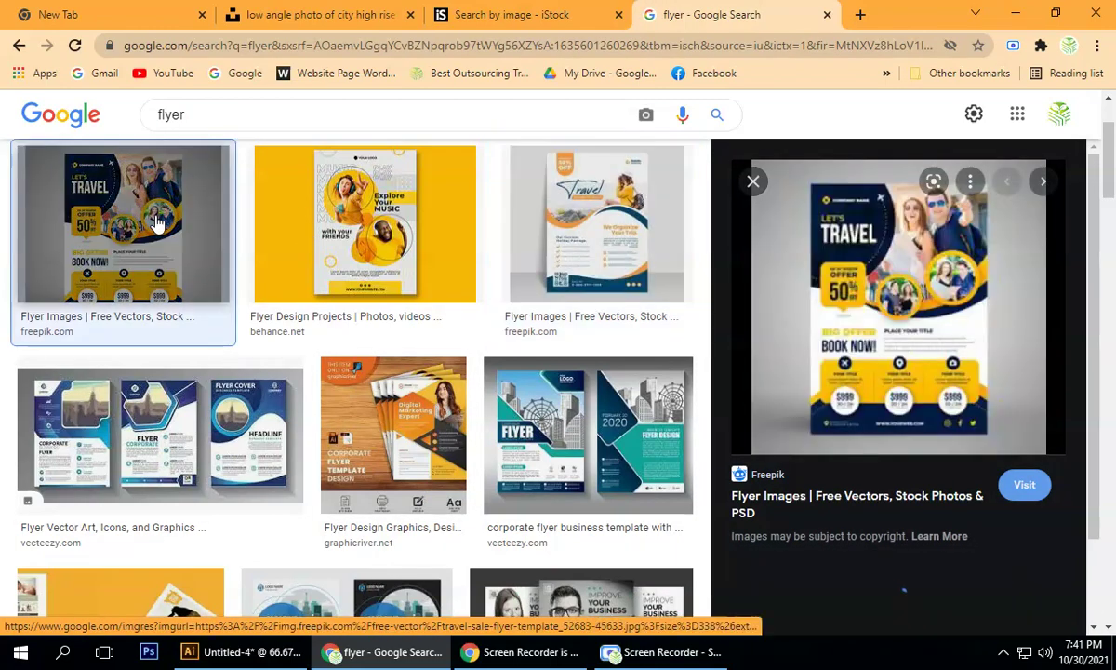
pyautogui.rightClick(893, 242)
pyautogui.click(968, 441)
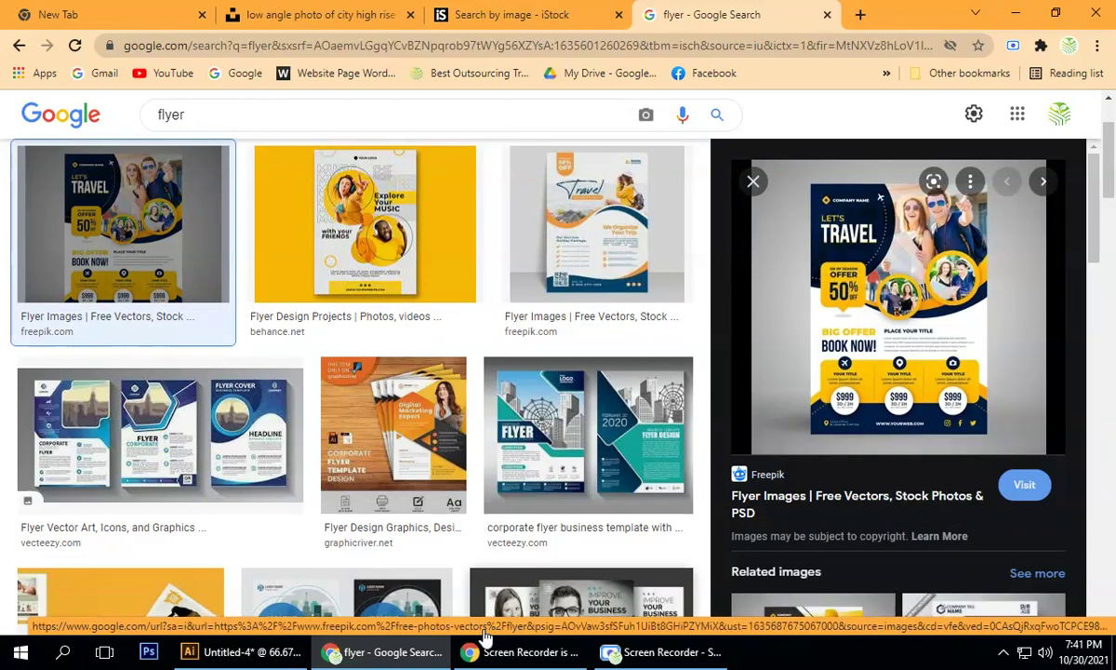
# - Switch to Illustrator, paste the travel flyer image and place it on the empty canvas beside the artboard
pyautogui.click(261, 653)
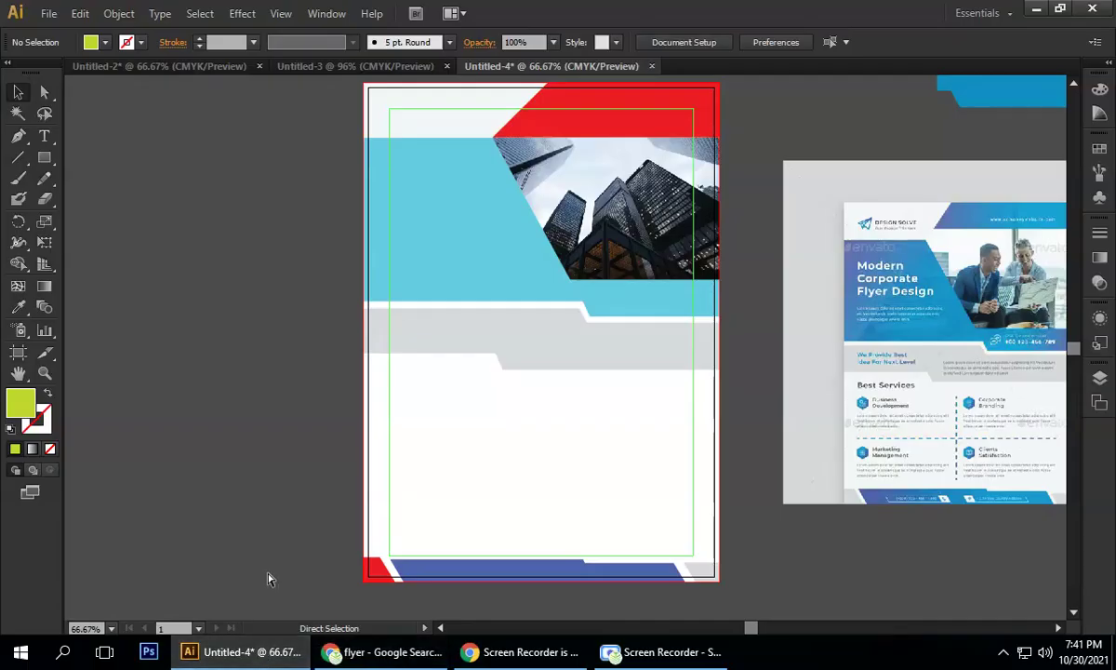
pyautogui.hotkey('ctrl', 'v')
pyautogui.hotkey('ctrl', '-')
pyautogui.moveTo(513, 381); pyautogui.dragTo(244, 266)
# - Recolour the red header shape above the building photo with the darkest navy sampled from the travel flyer image
pyautogui.click(516, 172)
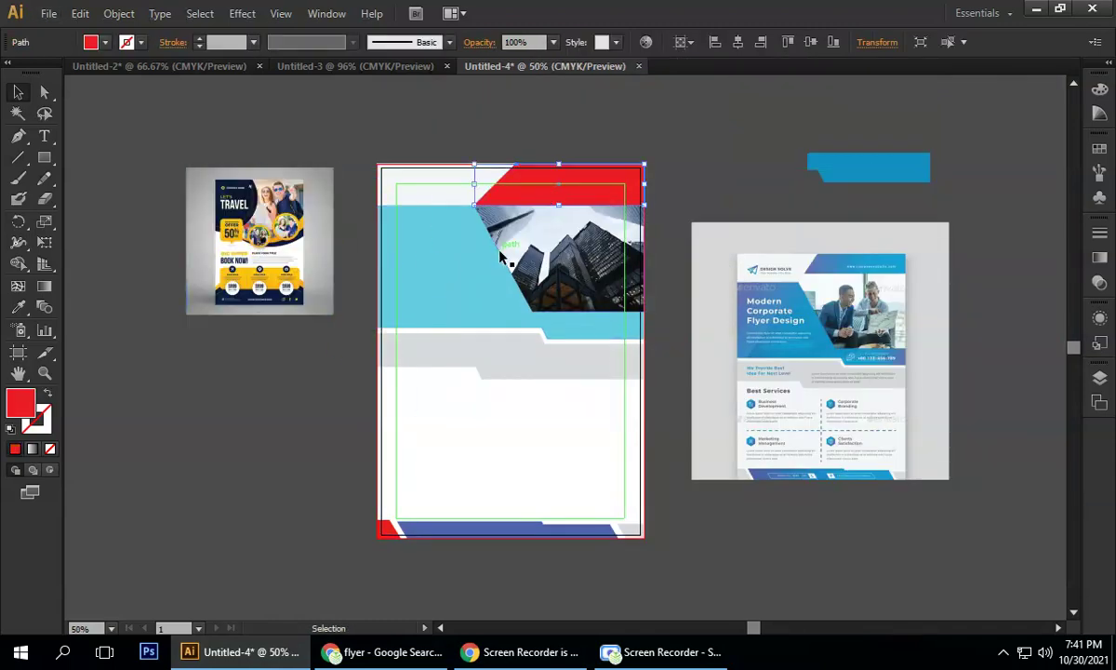
pyautogui.click(18, 307)
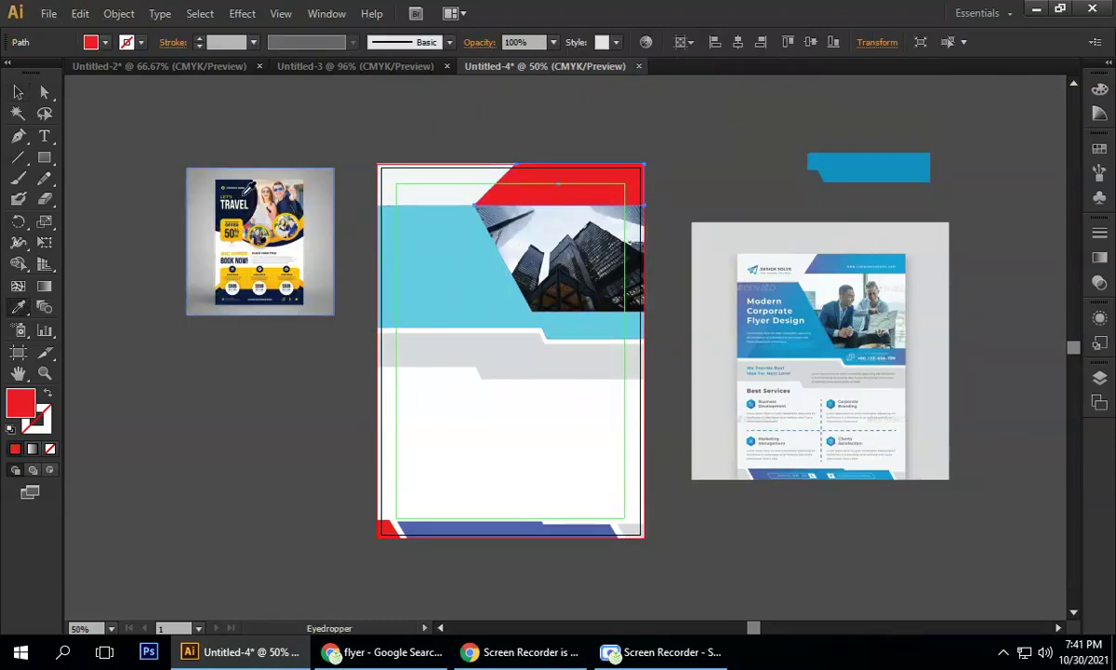
pyautogui.click(250, 189)
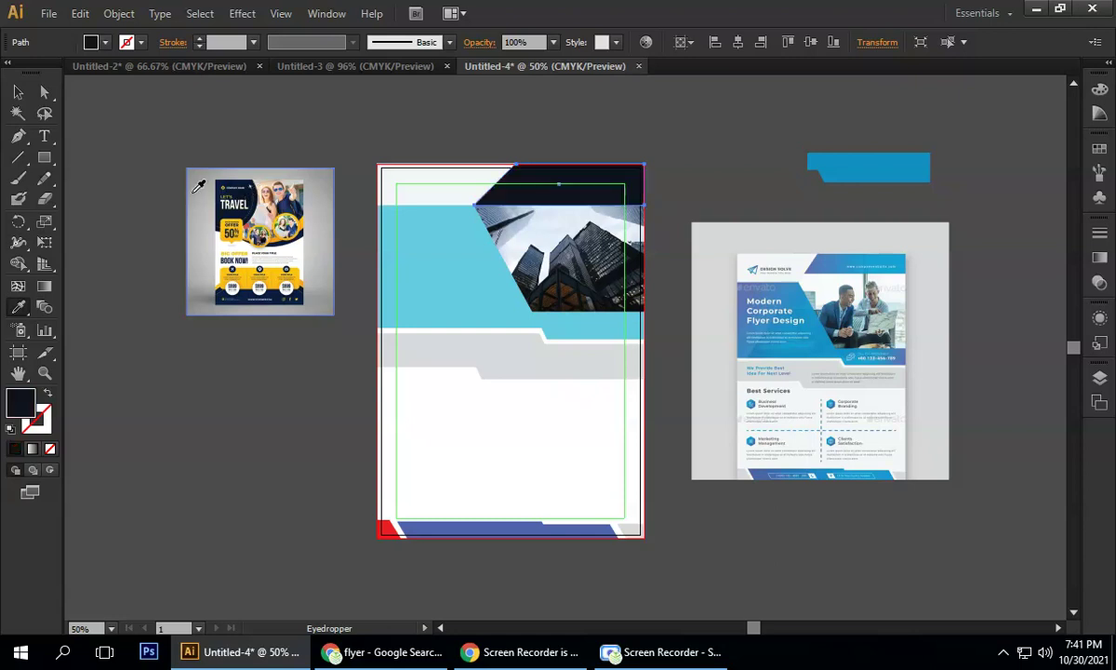
pyautogui.click(17, 92)
pyautogui.click(139, 153)
# - Recolour the light-blue header panel with the yellow sampled from the travel flyer image
pyautogui.click(450, 276)
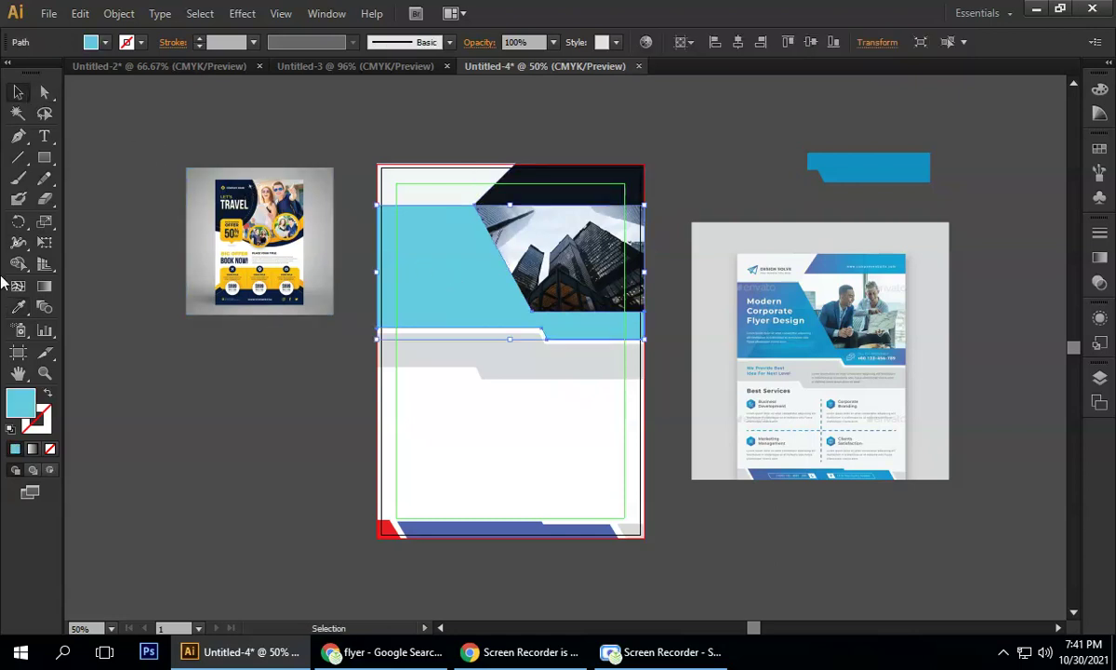
pyautogui.click(17, 307)
pyautogui.scroll(2, 239, 263)
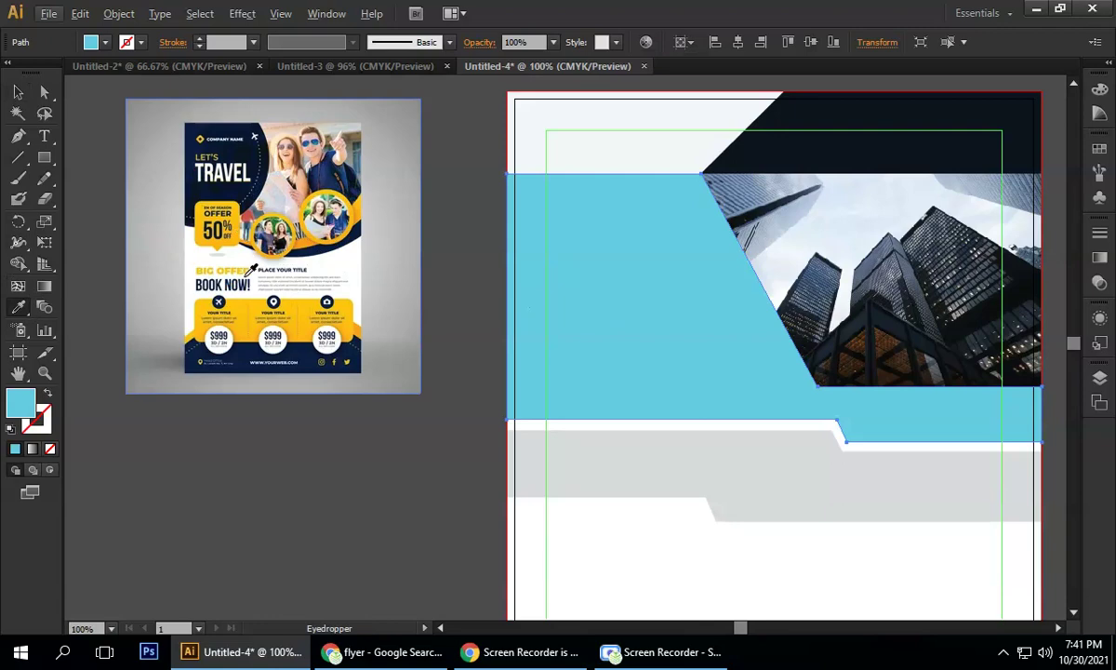
pyautogui.click(253, 307)
pyautogui.click(18, 92)
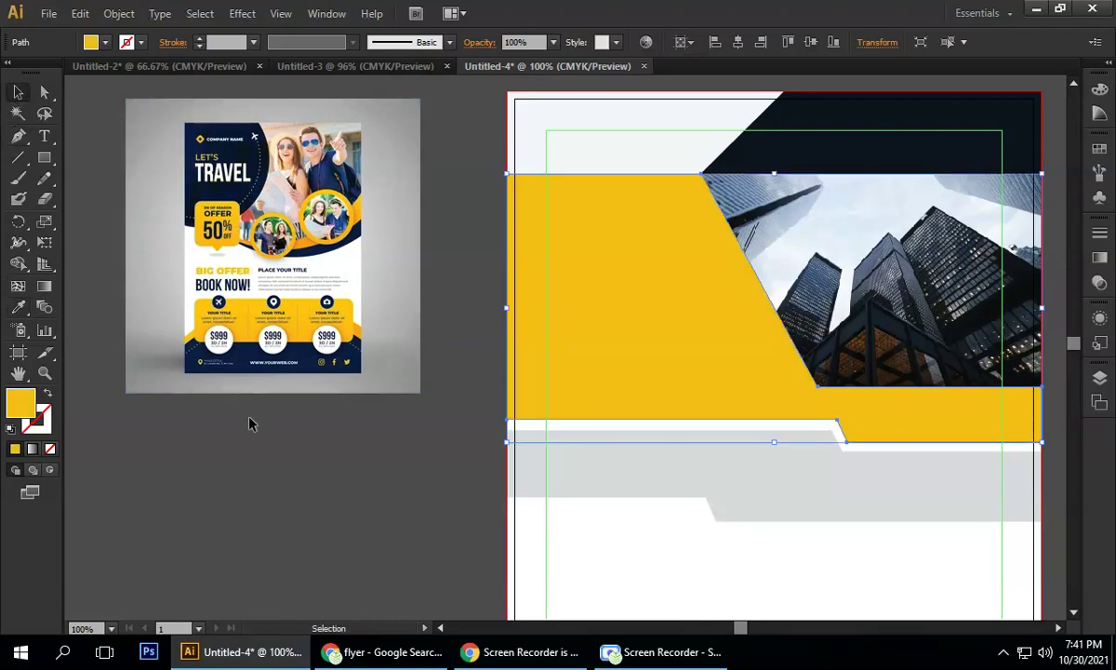
pyautogui.click(250, 420)
# - Recolour the stepped light-grey band below the header with navy sampled from the travel flyer image
pyautogui.scroll(-2, 249, 419)
pyautogui.click(461, 451)
pyautogui.scroll(2, 461, 451)
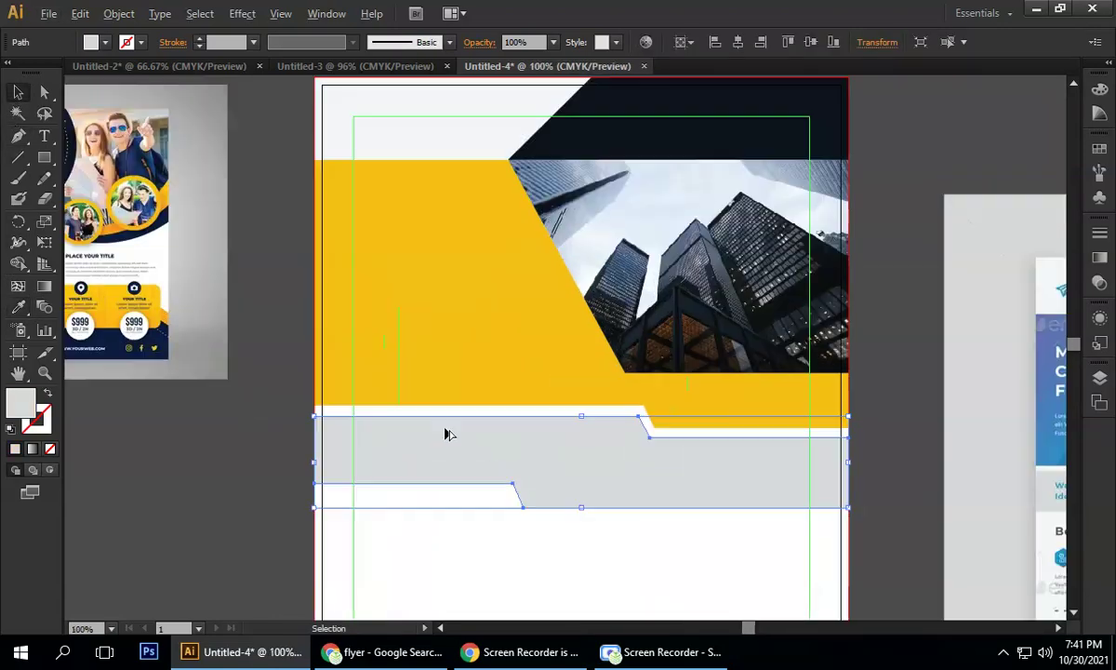
pyautogui.moveTo(337, 428); pyautogui.dragTo(507, 397)
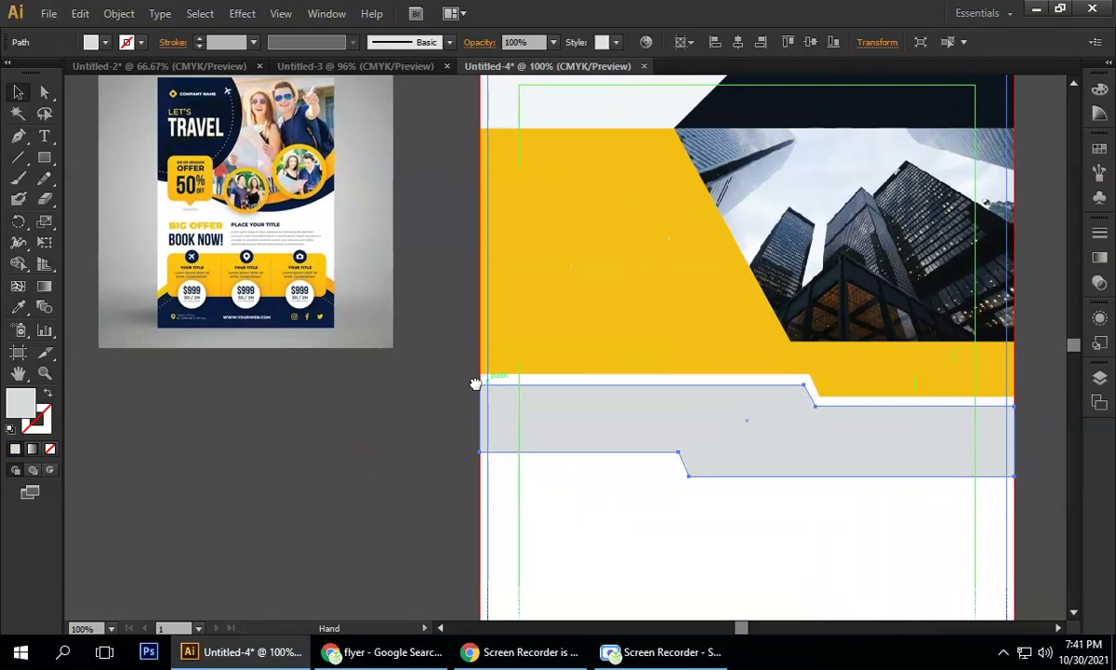
pyautogui.click(105, 43)
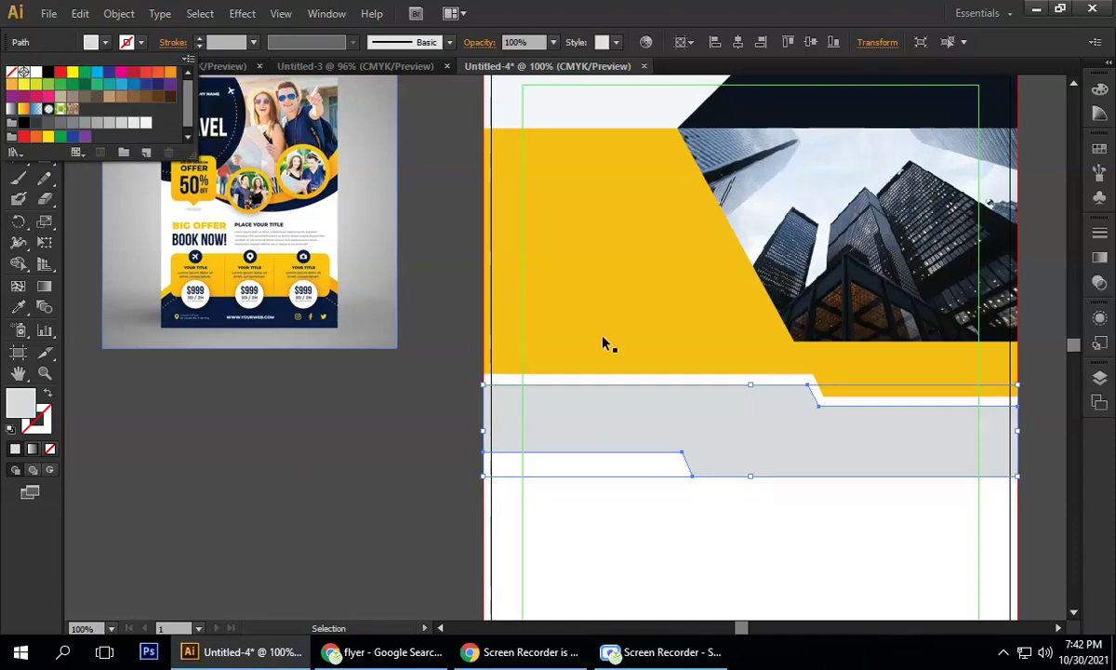
pyautogui.click(361, 422)
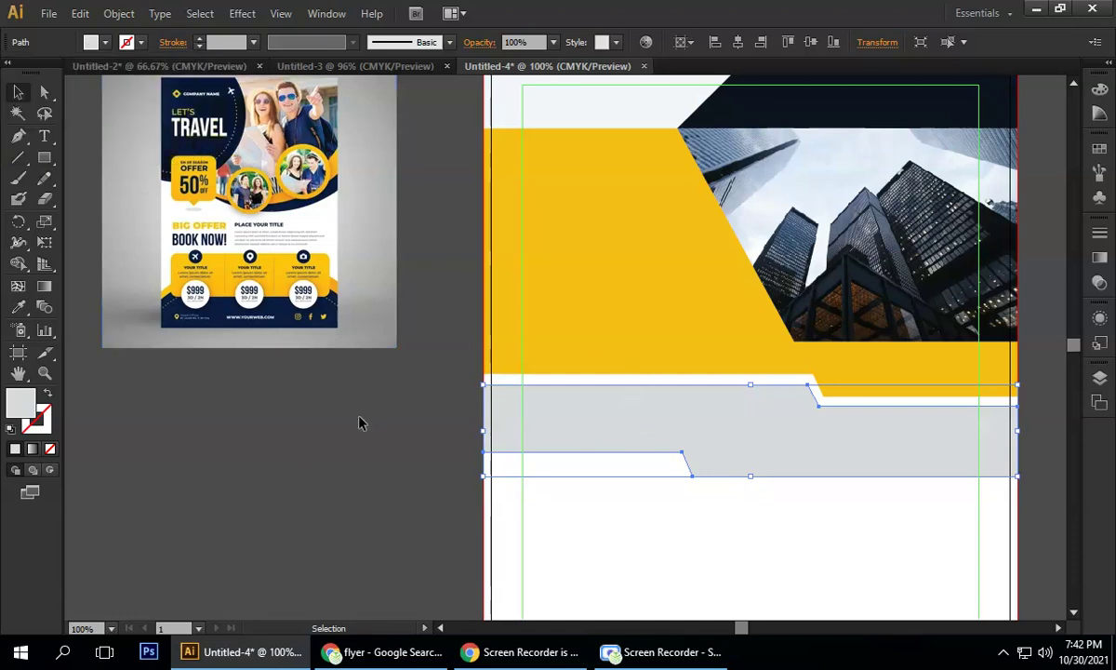
pyautogui.click(19, 307)
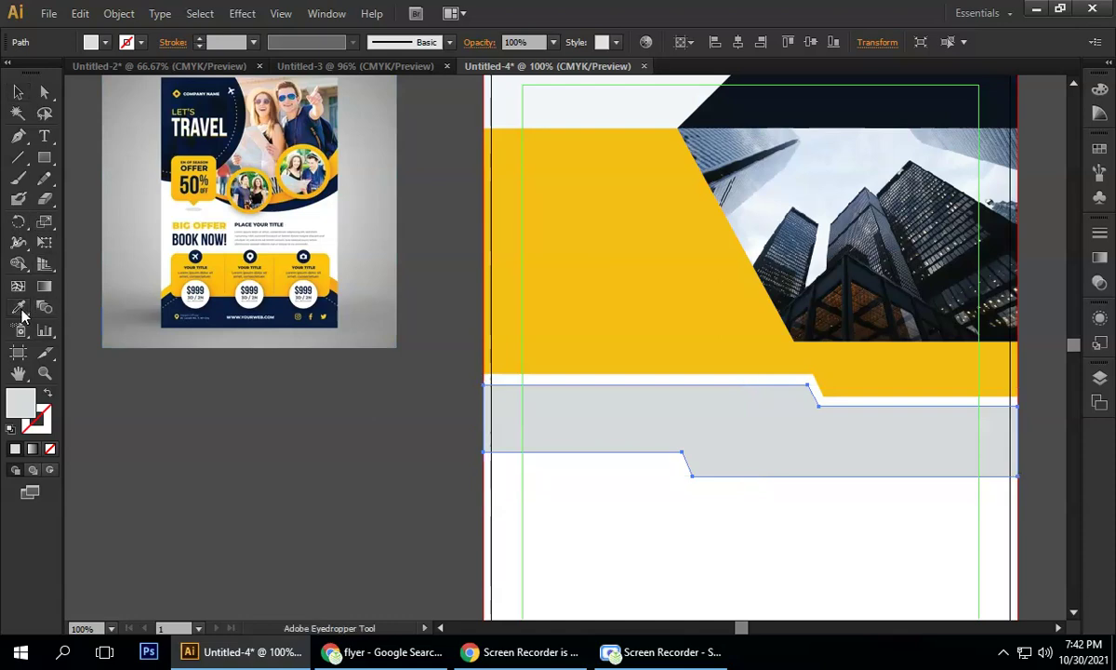
pyautogui.click(220, 307)
pyautogui.click(19, 91)
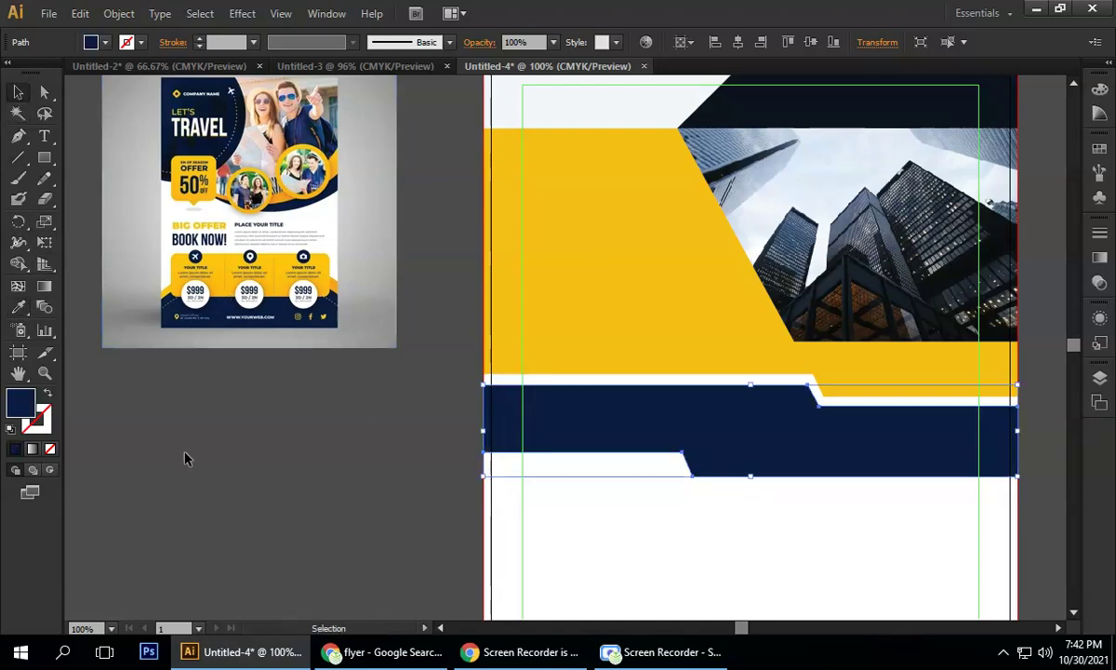
pyautogui.click(192, 407)
# - Recolour the blue central footer bar with the yellow sampled from the travel flyer image
pyautogui.hotkey('ctrl', '-')
pyautogui.moveTo(272, 465); pyautogui.dragTo(276, 313)
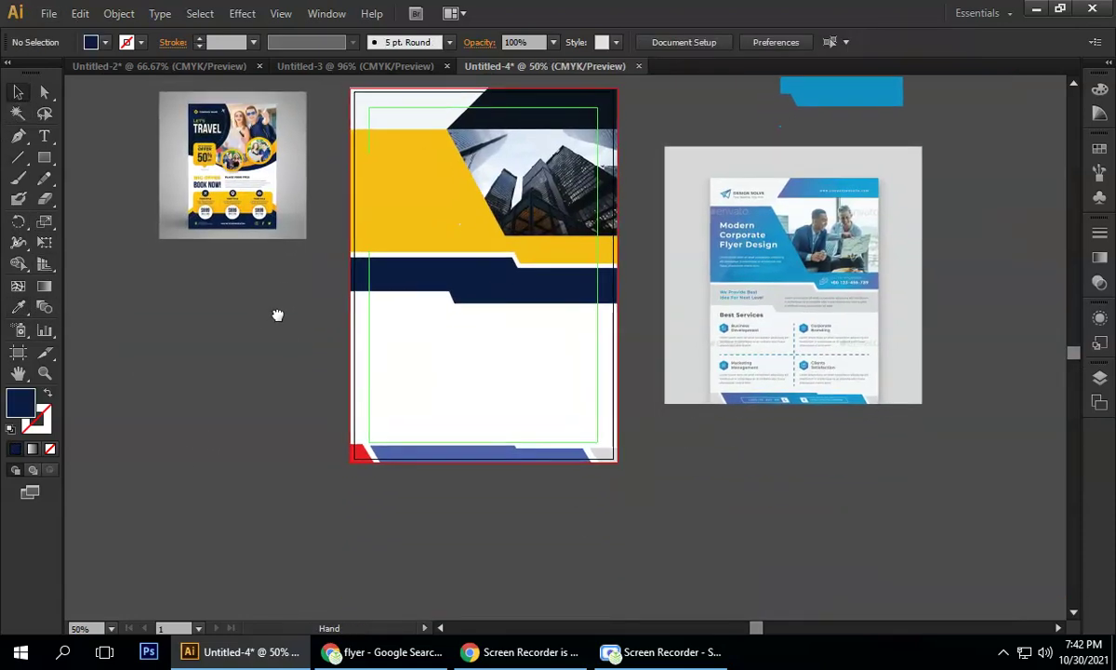
pyautogui.click(434, 454)
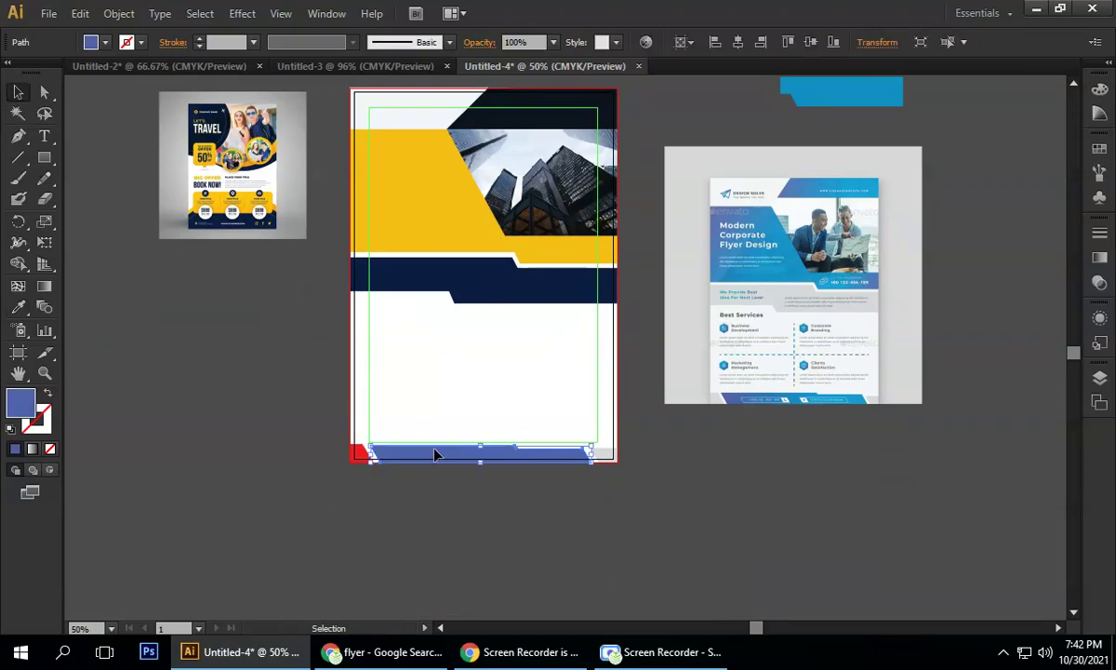
pyautogui.click(18, 307)
pyautogui.scroll(2, 176, 190)
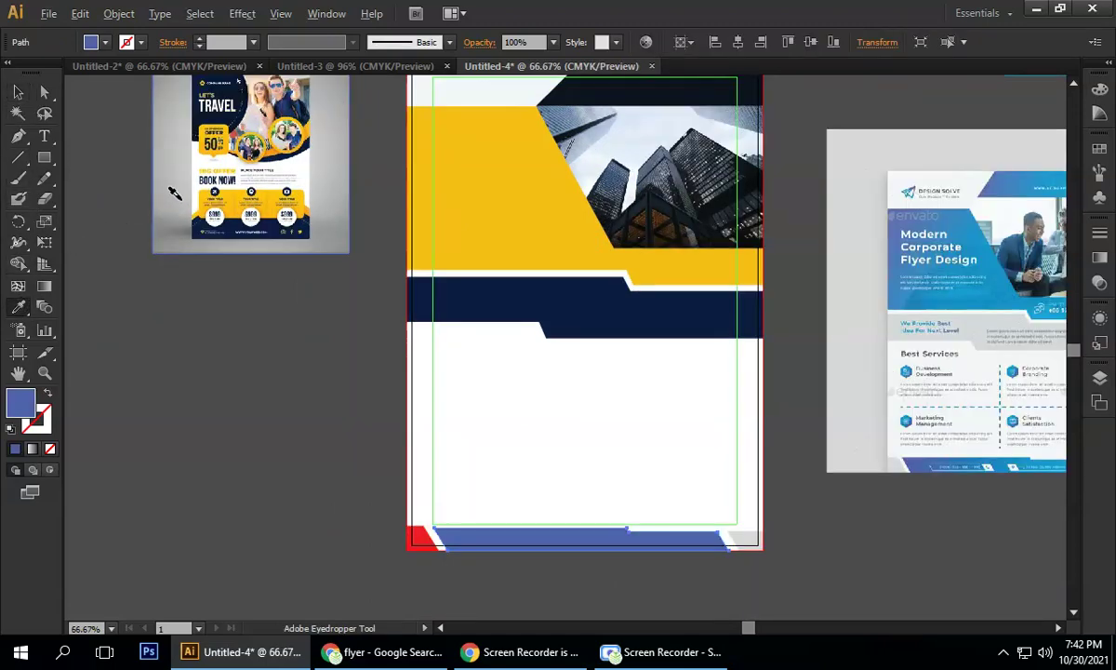
pyautogui.click(256, 194)
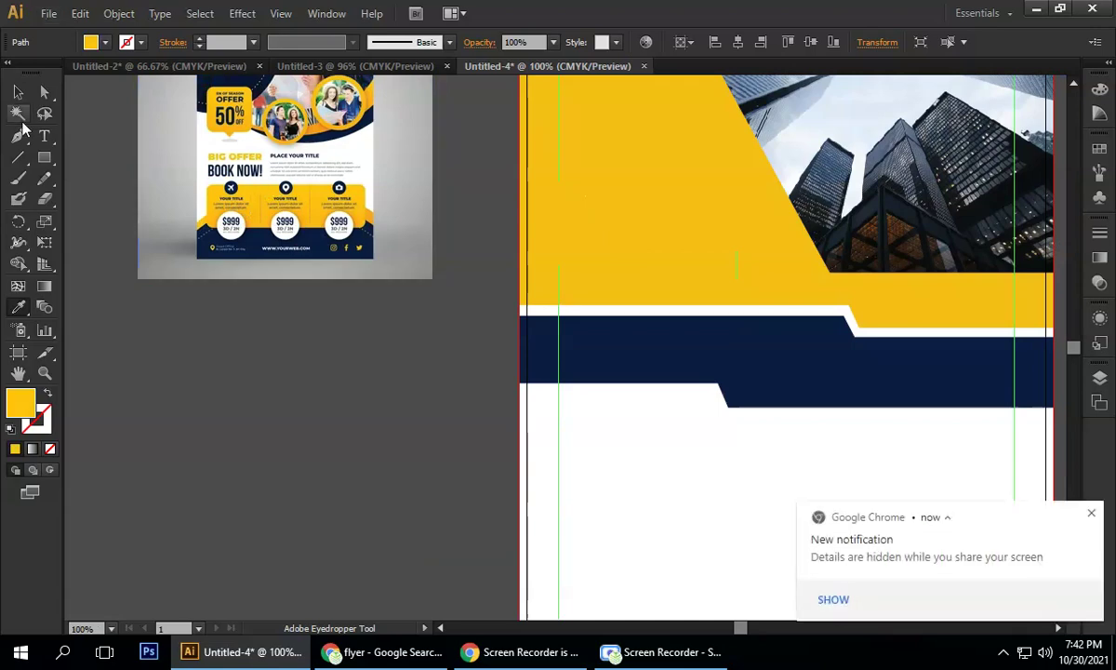
pyautogui.click(19, 92)
pyautogui.click(271, 379)
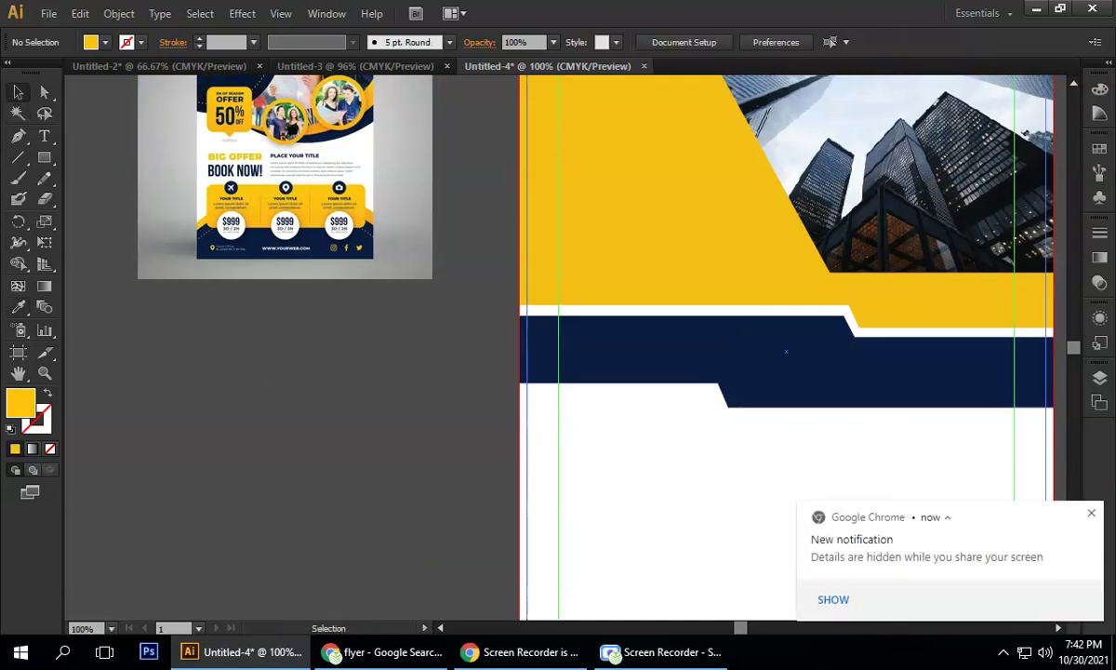
pyautogui.click(1090, 516)
# - Fill both footer corner shapes, the red one and the light-grey one, with the same mid-grey swatch
pyautogui.scroll(-2, 345, 429)
pyautogui.scroll(1, 456, 507)
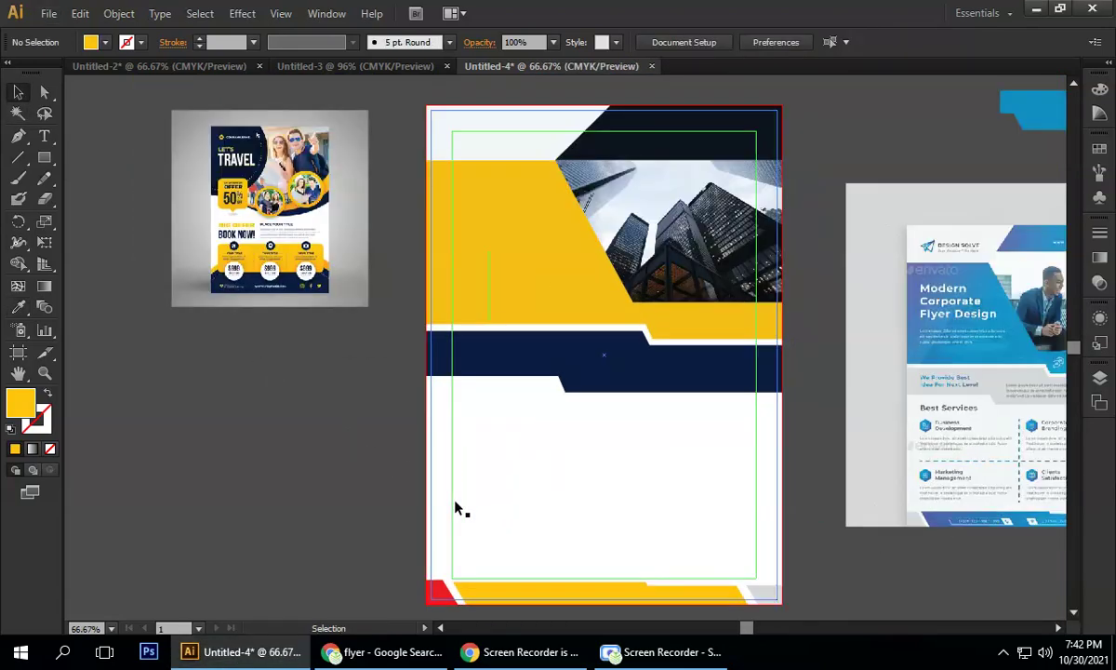
pyautogui.scroll(-2, 456, 507)
pyautogui.click(426, 500)
pyautogui.keyDown('shift'); pyautogui.click(743, 500); pyautogui.keyUp('shift')
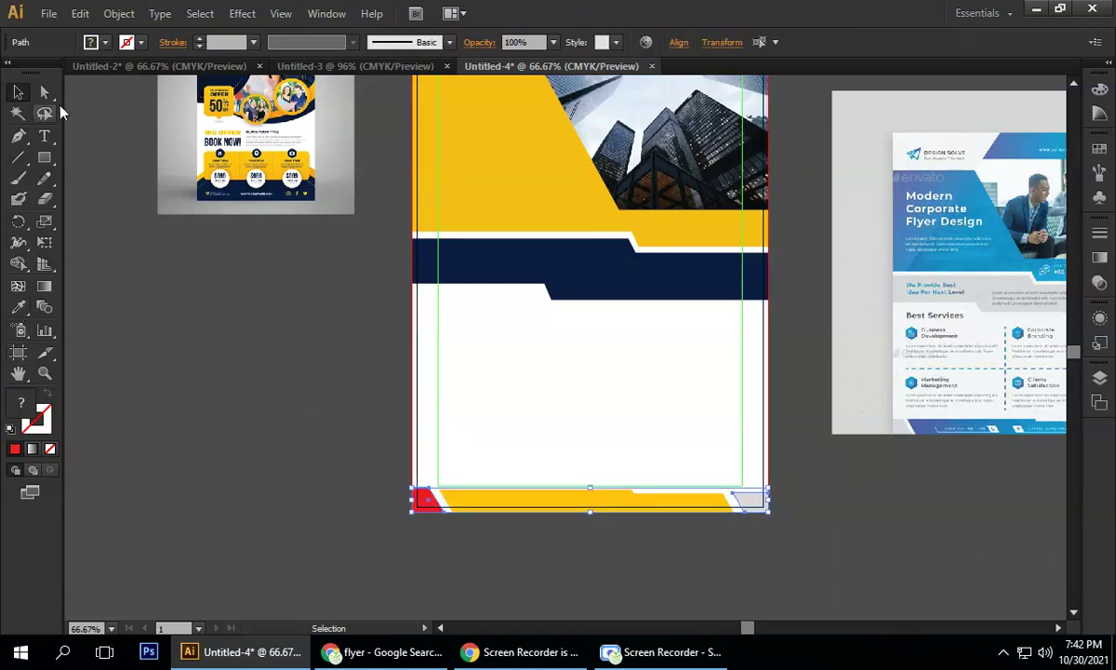
pyautogui.click(90, 42)
pyautogui.click(109, 123)
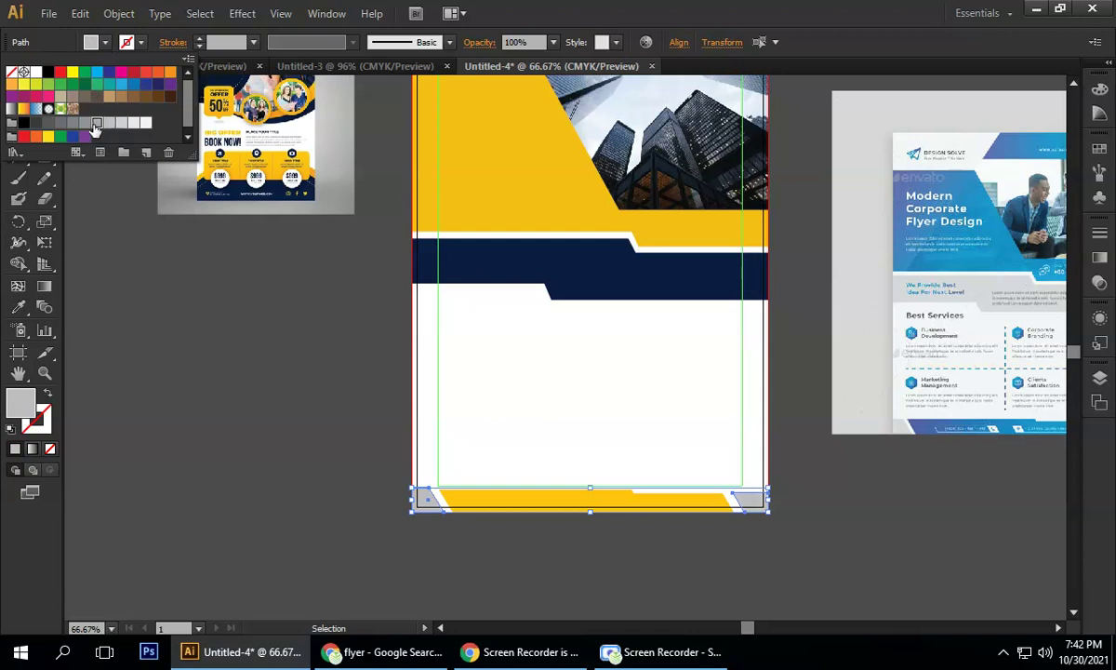
pyautogui.click(217, 382)
pyautogui.click(270, 371)
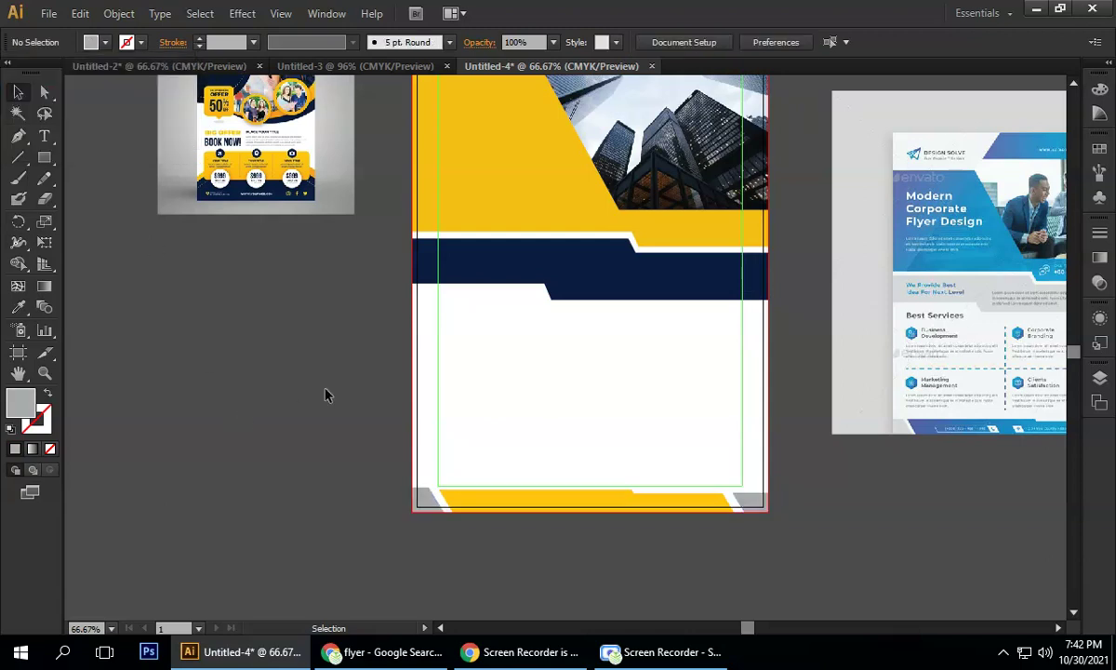
# - Fill the stepped navy band below the header with the grey swatch C=0 M=0 Y=0 K=40
pyautogui.click(545, 265)
pyautogui.click(102, 43)
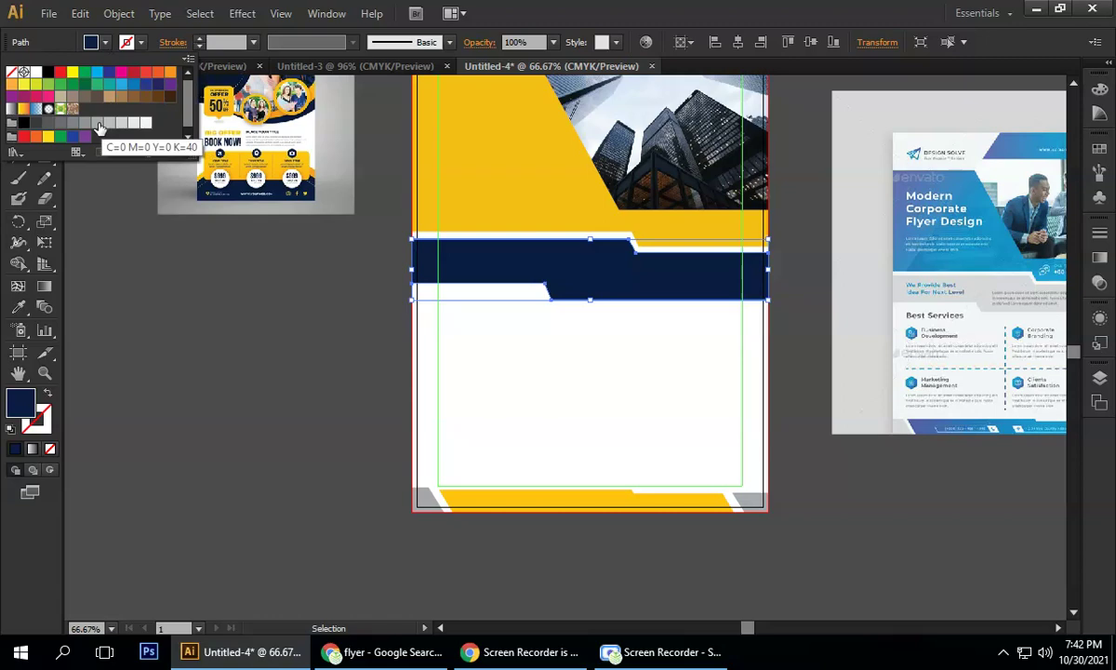
pyautogui.click(97, 124)
pyautogui.click(276, 401)
pyautogui.click(252, 366)
pyautogui.moveTo(252, 366)
pyautogui.mouseDown()
pyautogui.moveTo(267, 376)
pyautogui.moveTo(242, 378)
pyautogui.mouseUp()
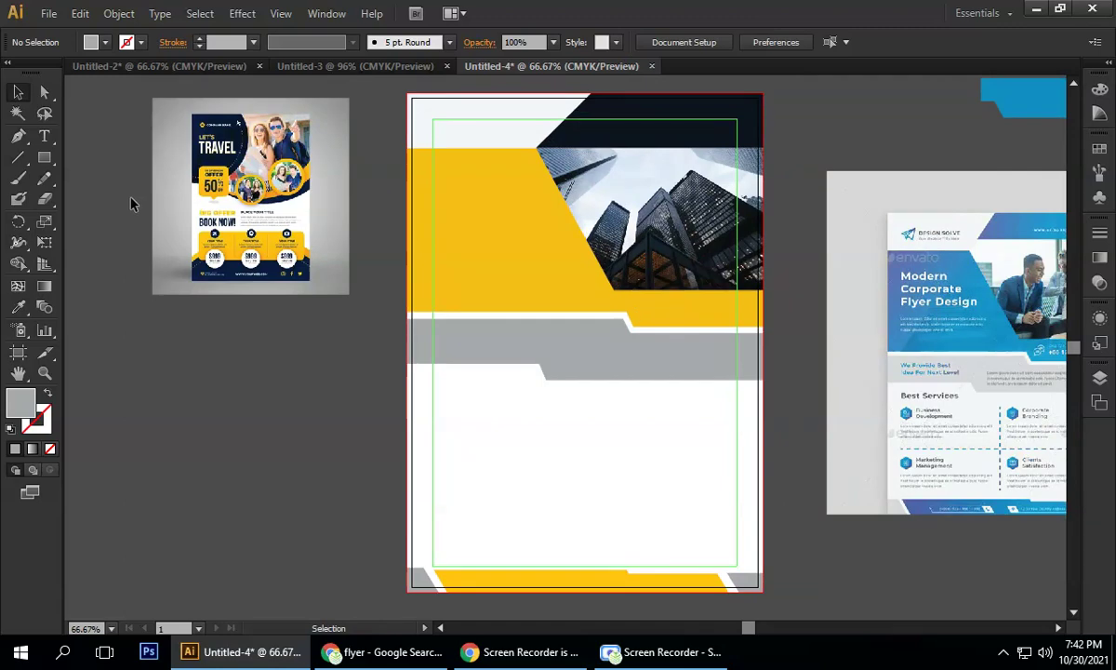
# - Delete the travel flyer image from the canvas beside the artboard
pyautogui.moveTo(130, 203); pyautogui.dragTo(369, 332)
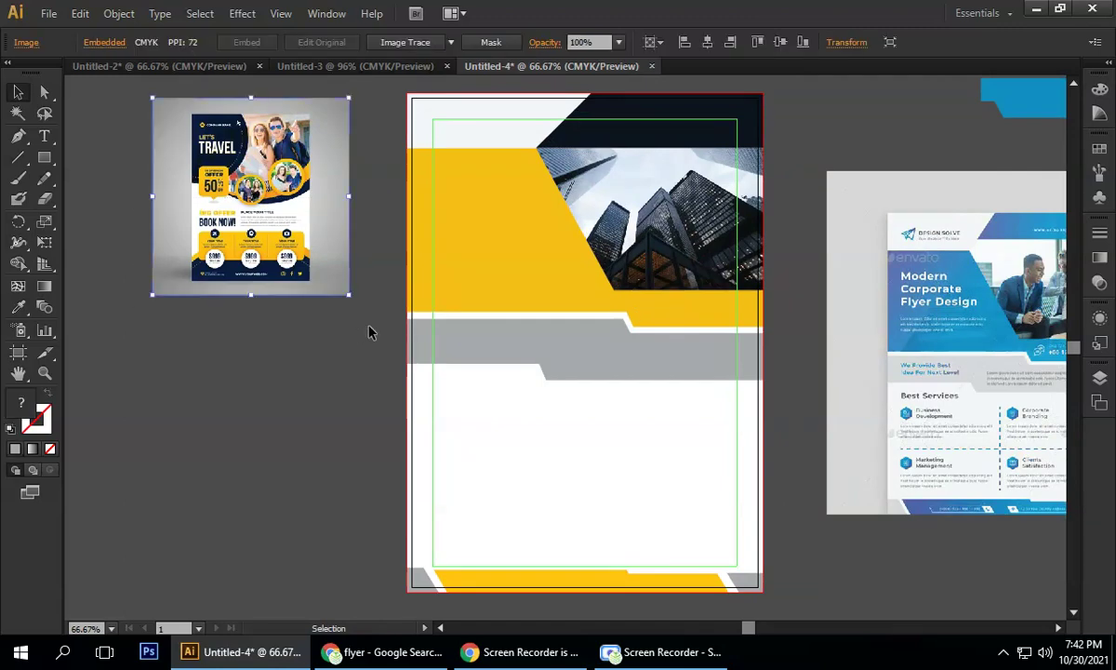
pyautogui.press('Delete')
pyautogui.moveTo(577, 265); pyautogui.dragTo(455, 264)
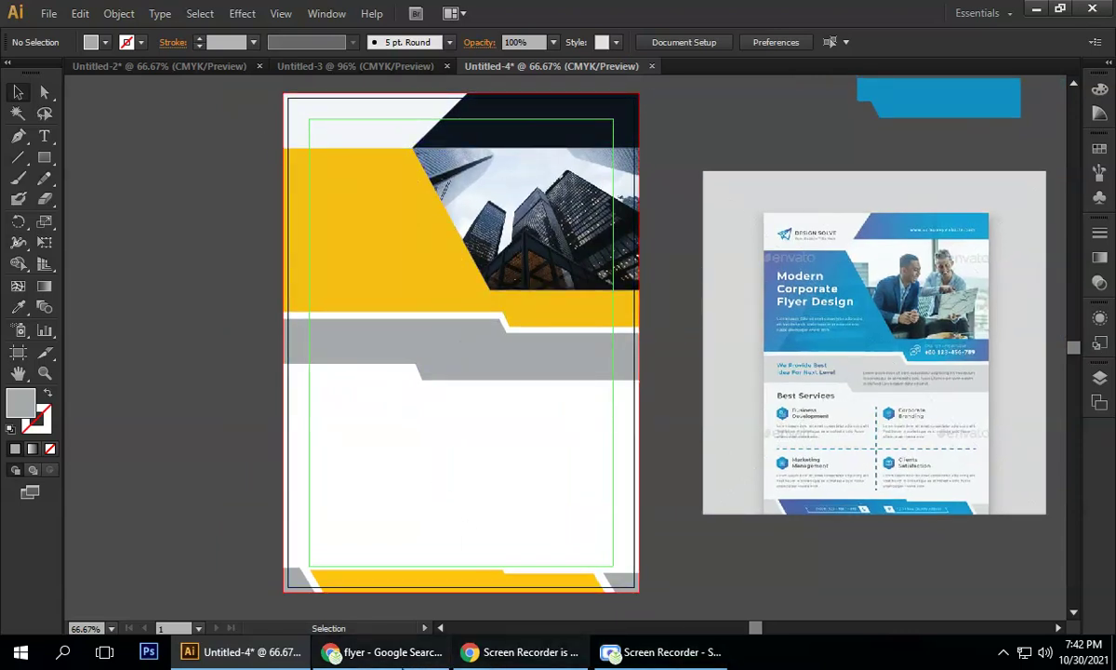
pyautogui.click(382, 652)
pyautogui.click(861, 15)
pyautogui.write('flaticon')
pyautogui.press('Return')
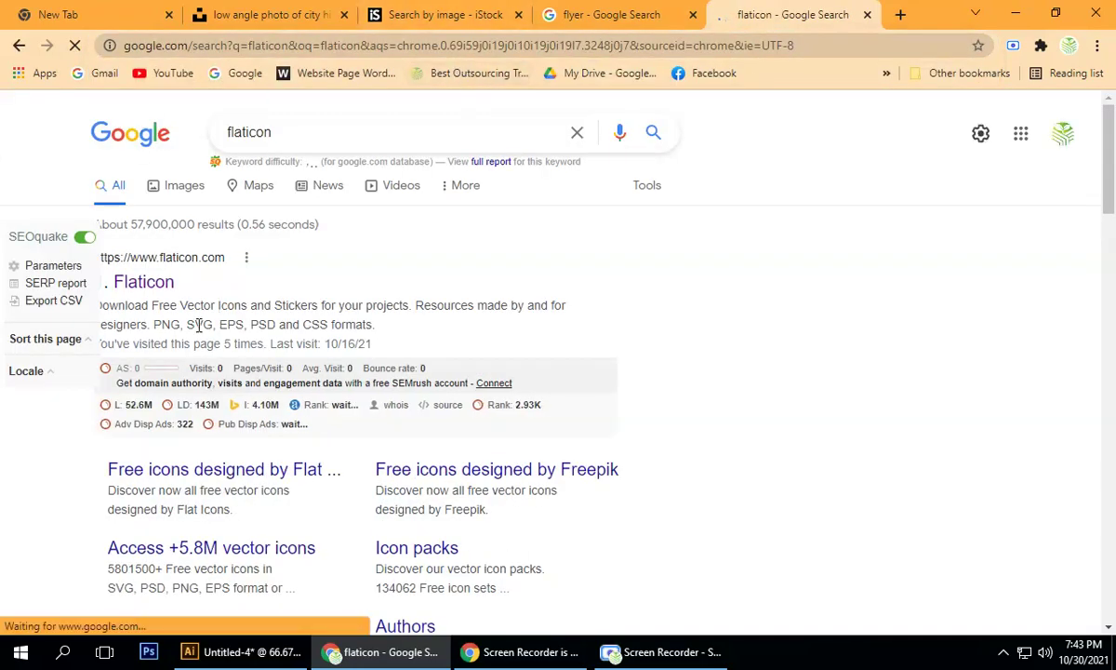
pyautogui.click(177, 286)
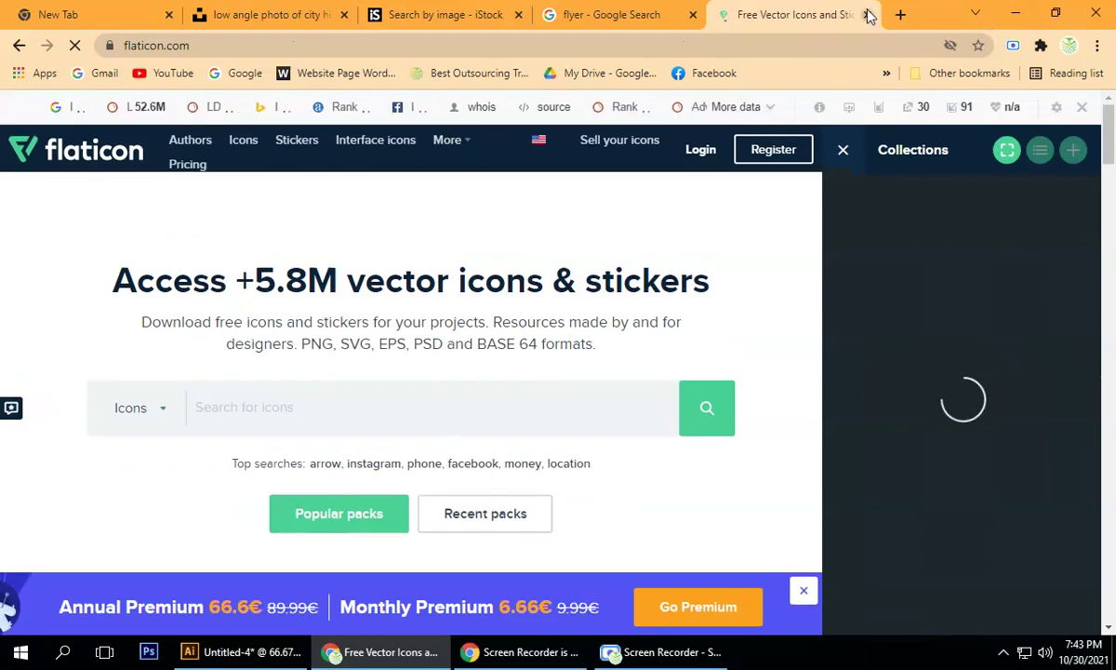
pyautogui.hotkey('ctrl', 'w')
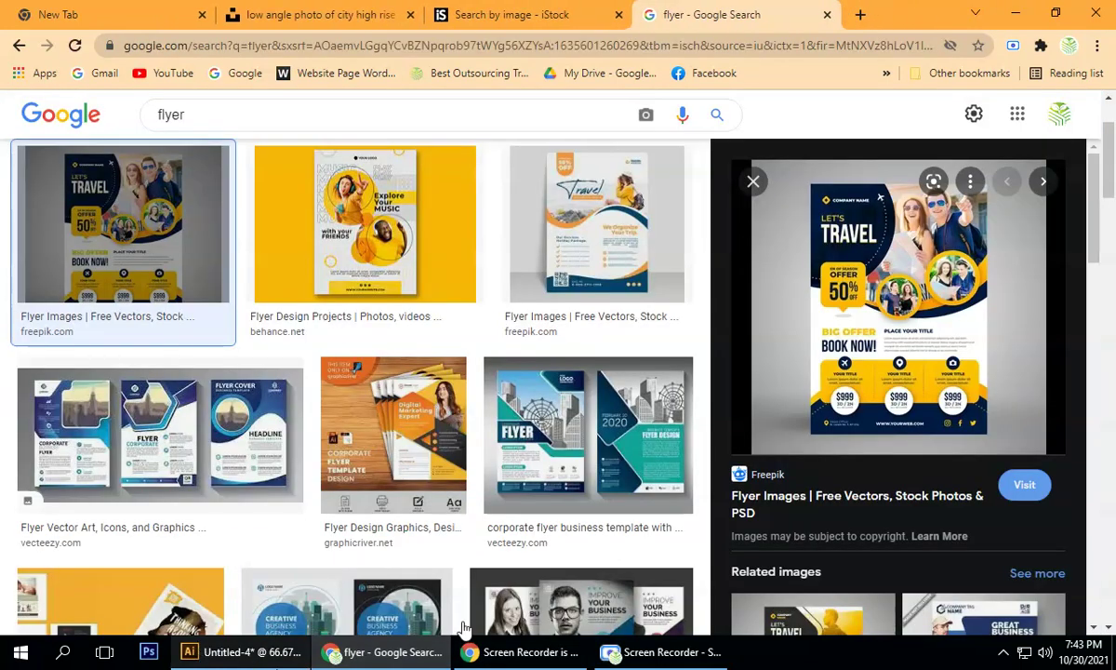
pyautogui.click(1017, 11)
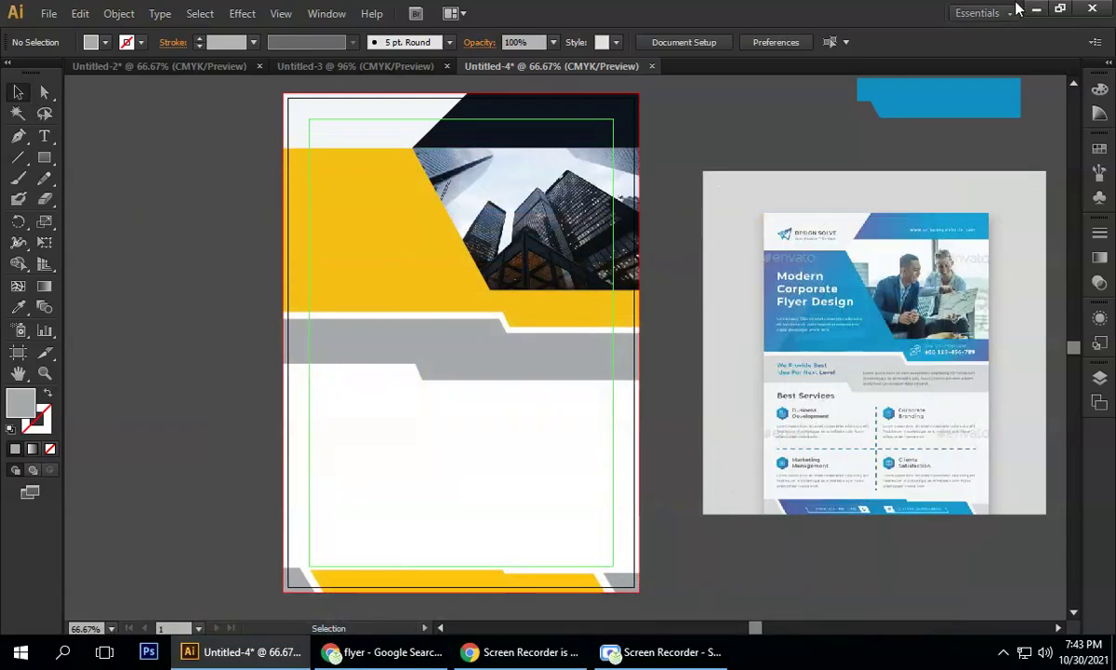
# - Find the Illustrator file Banner2.ai in its project folder on Local Disk (D:) and open it in Illustrator
pyautogui.press('super+d')
pyautogui.doubleClick(22, 32)
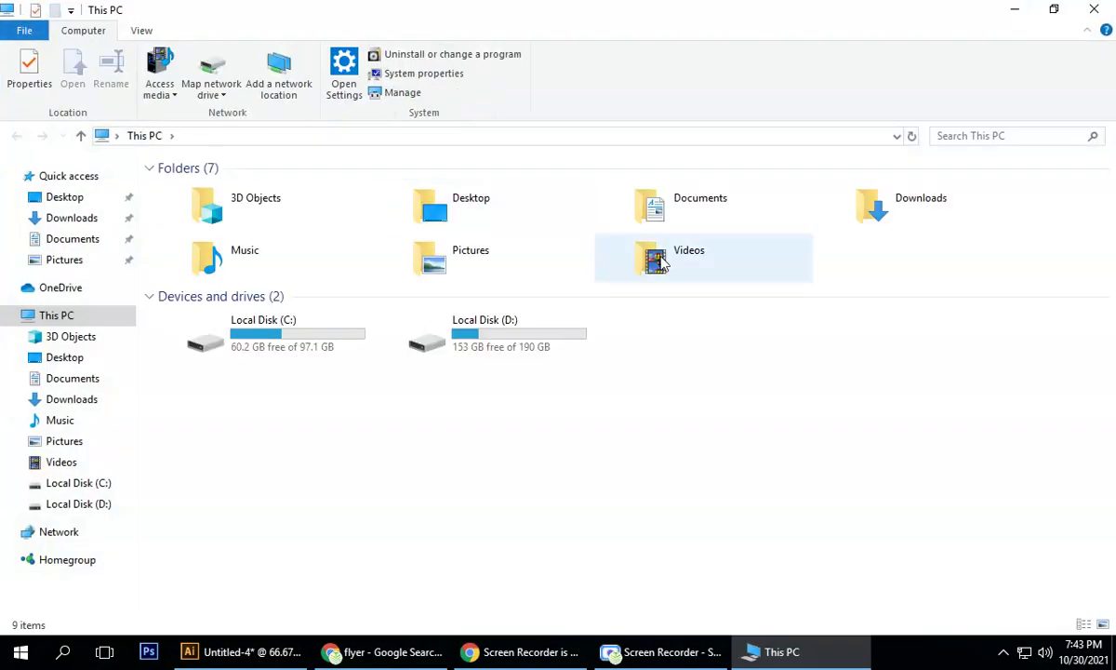
pyautogui.doubleClick(374, 343)
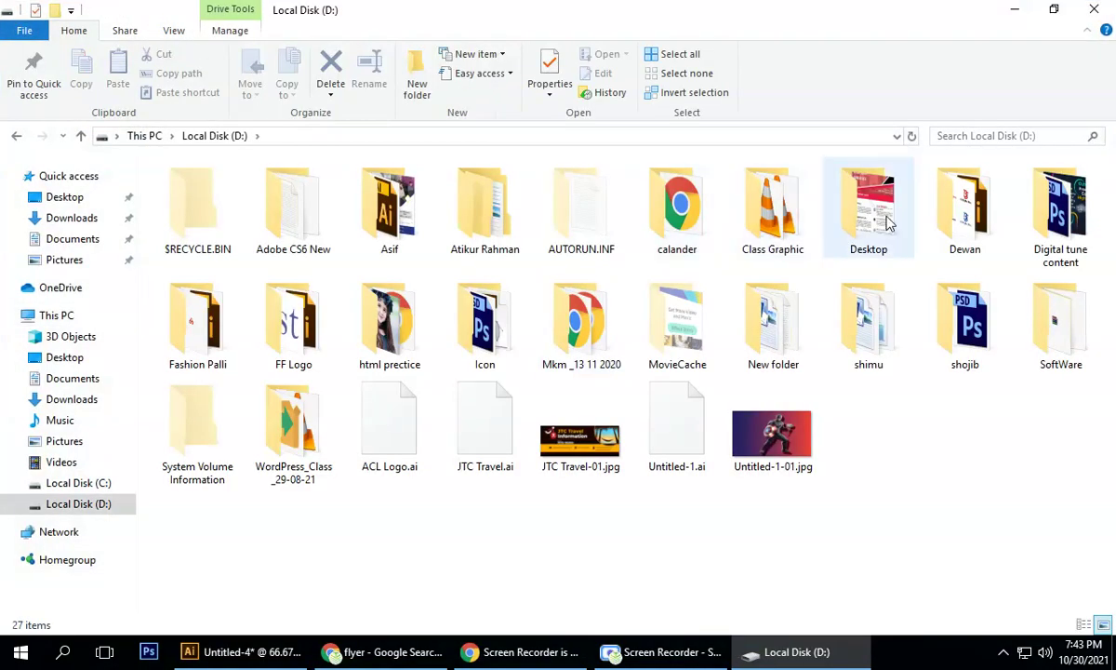
pyautogui.doubleClick(939, 229)
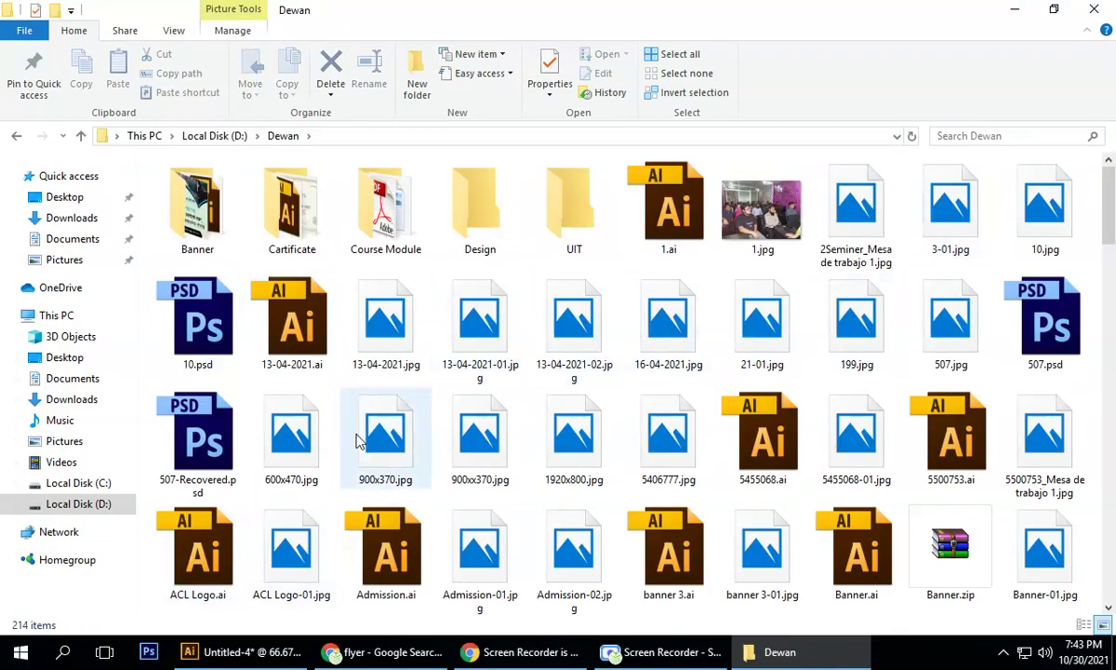
pyautogui.scroll(-3, 354, 372)
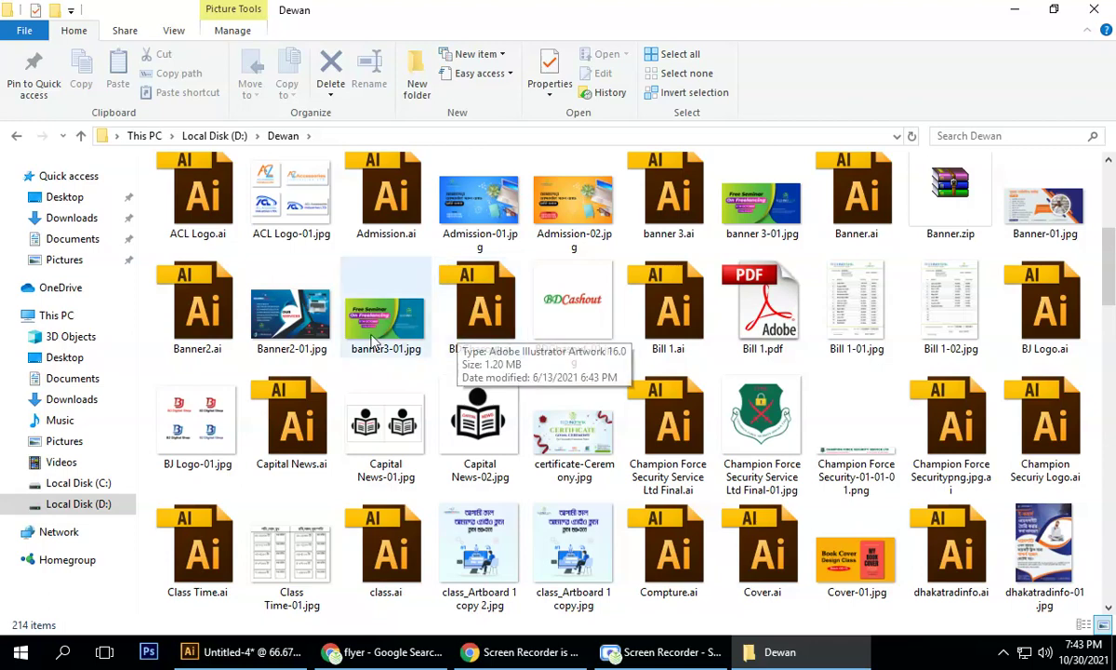
pyautogui.click(203, 317)
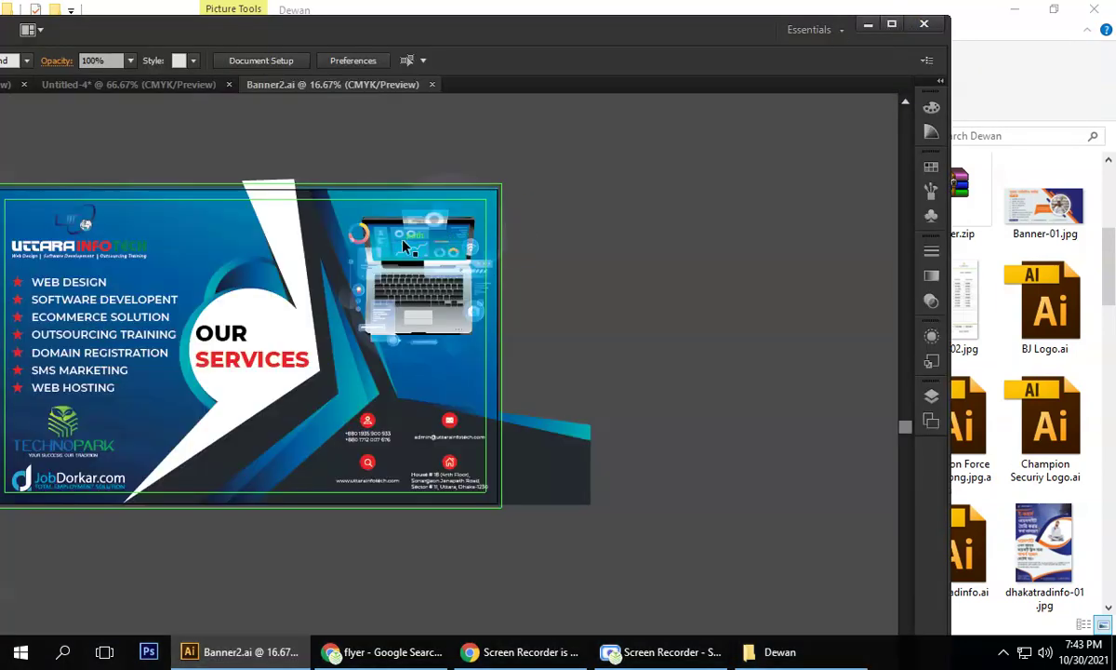
# - Bring the Uttara Infotech logo from Banner2.ai into the Untitled-4 flyer document, placing it on the canvas beside the reference image
pyautogui.scroll(-1, 405, 247)
pyautogui.moveTo(141, 218); pyautogui.dragTo(149, 96)
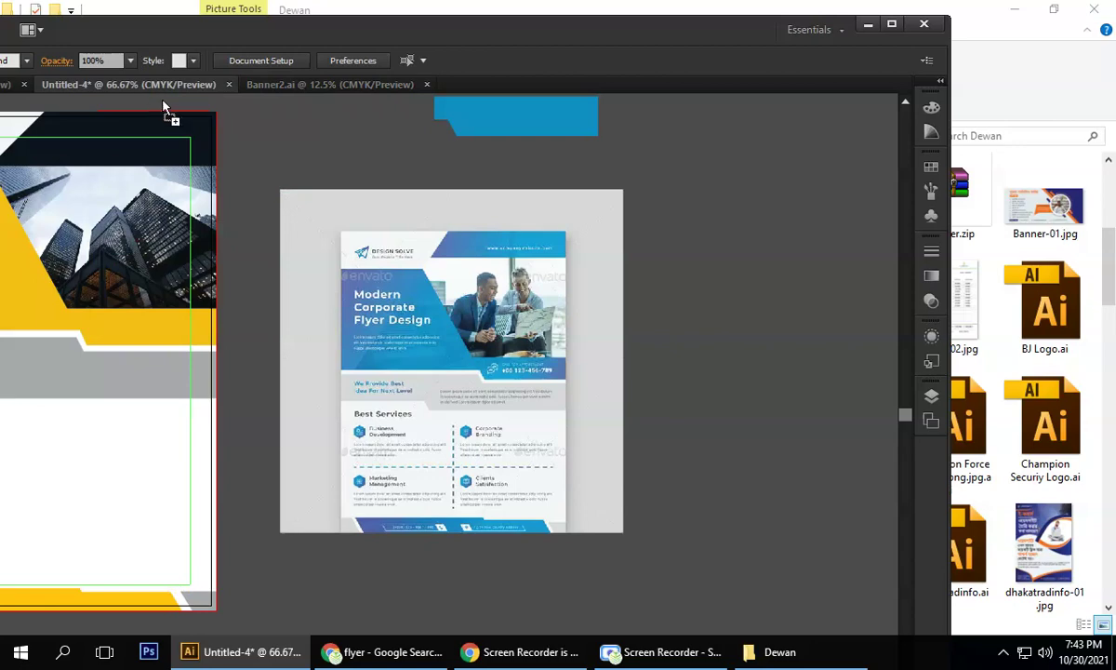
pyautogui.moveTo(666, 200); pyautogui.dragTo(785, 229)
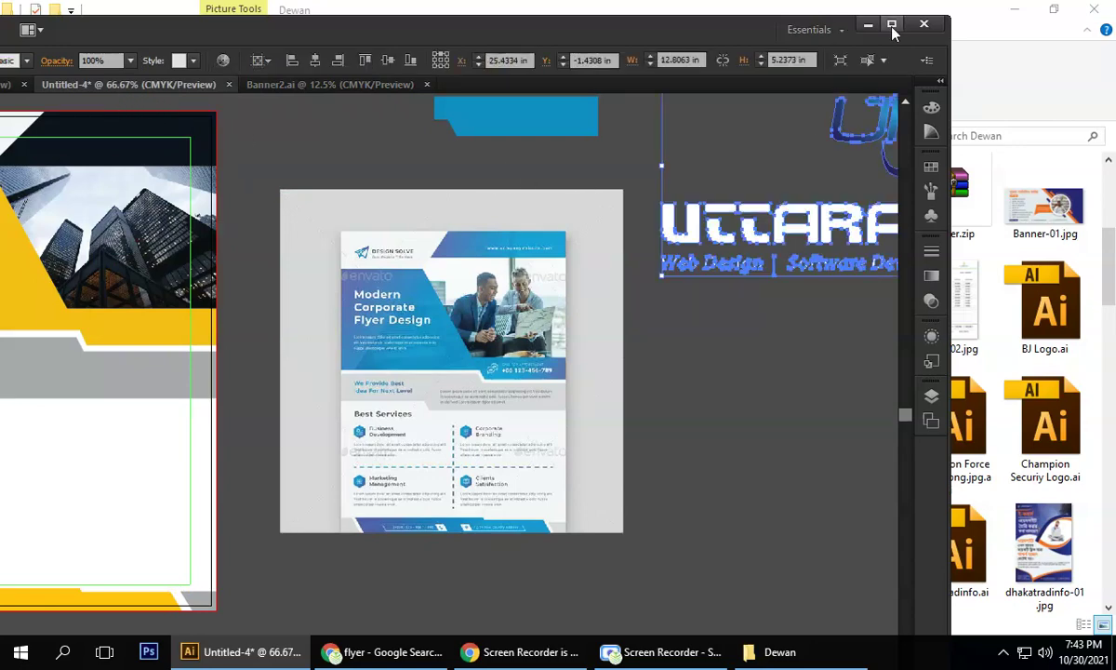
# - Scale down the Uttara Infotech logo and place it inside the white header area of the flyer
pyautogui.click(892, 23)
pyautogui.scroll(-1, 771, 208)
pyautogui.moveTo(915, 195); pyautogui.dragTo(643, 237)
pyautogui.moveTo(912, 254); pyautogui.dragTo(711, 243)
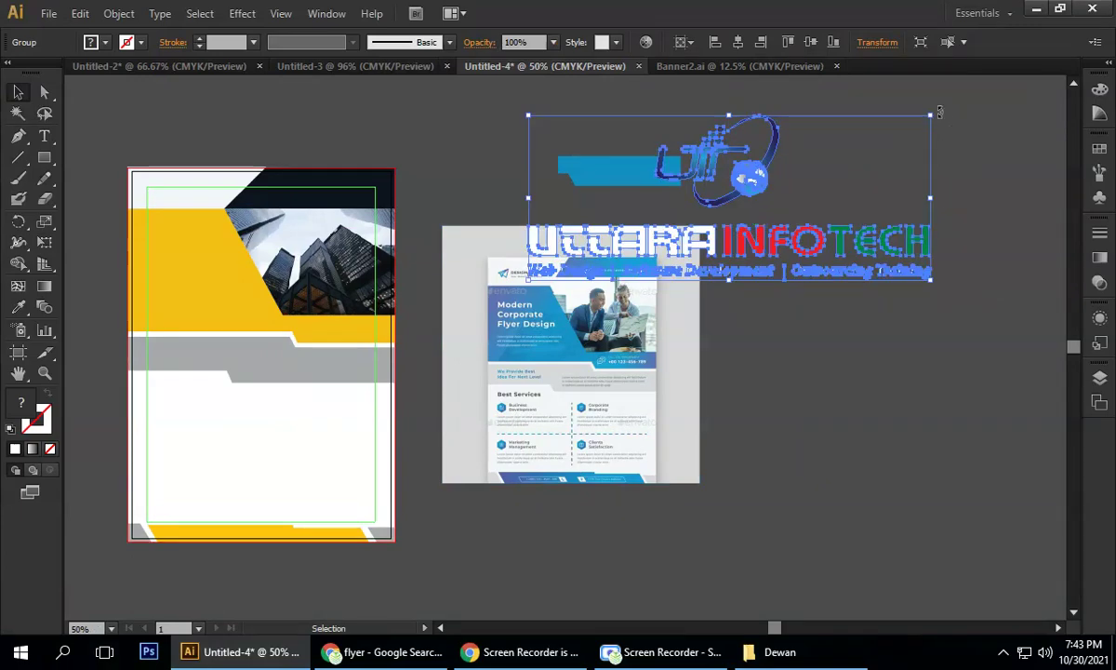
pyautogui.moveTo(930, 116); pyautogui.dragTo(396, 230)
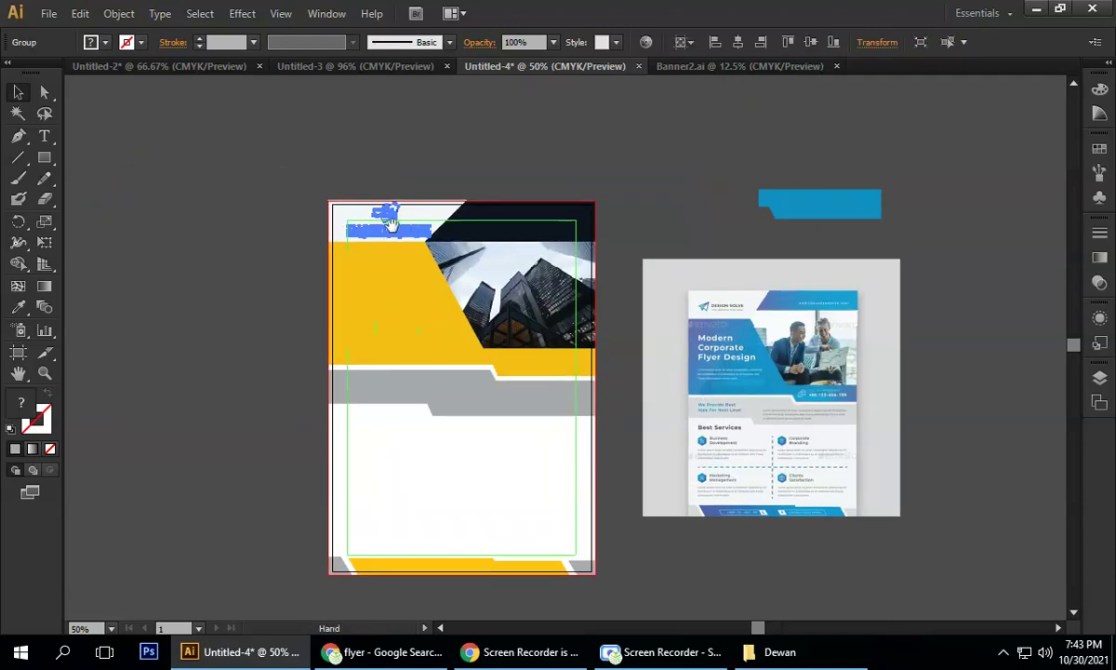
pyautogui.scroll(3, 395, 231)
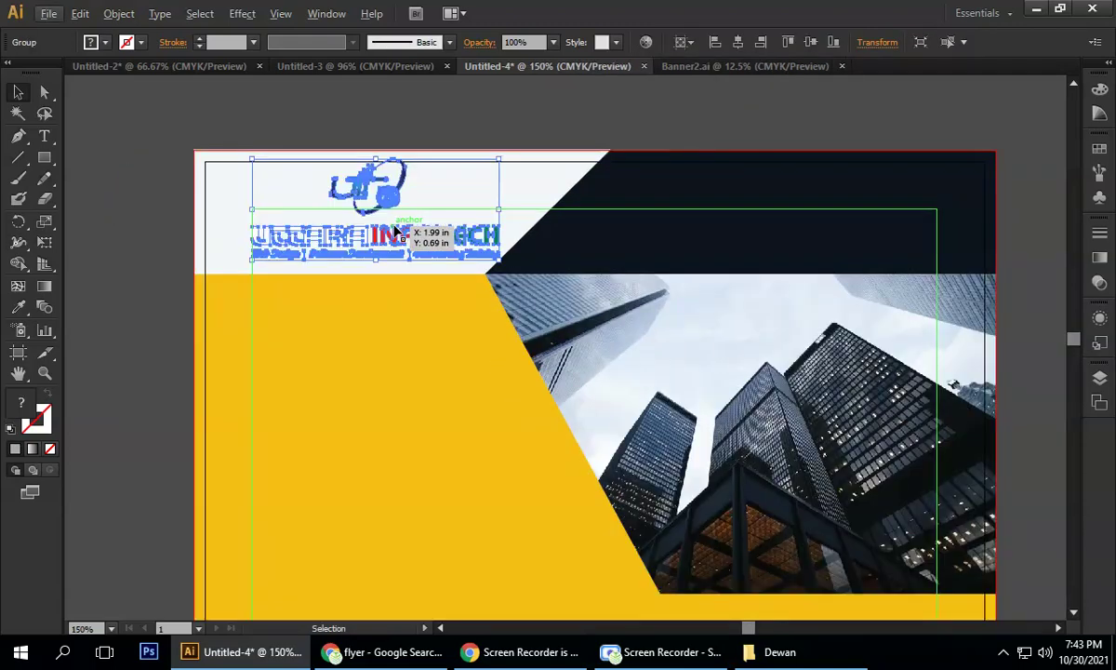
pyautogui.moveTo(500, 156); pyautogui.dragTo(482, 159)
pyautogui.keyDown('shift'); pyautogui.click(403, 165); pyautogui.keyUp('shift')
# - Align the logo to the centre of the white header shape and move it over to the flyer's left margin guide
pyautogui.click(376, 230)
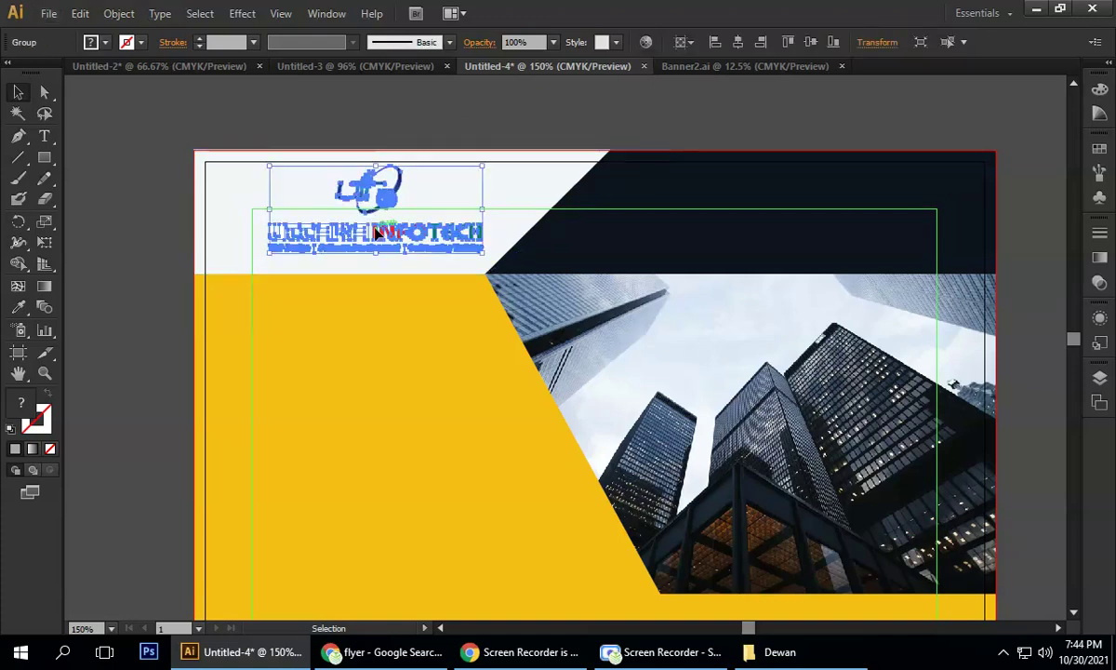
pyautogui.keyDown('shift'); pyautogui.click(197, 216); pyautogui.keyUp('shift')
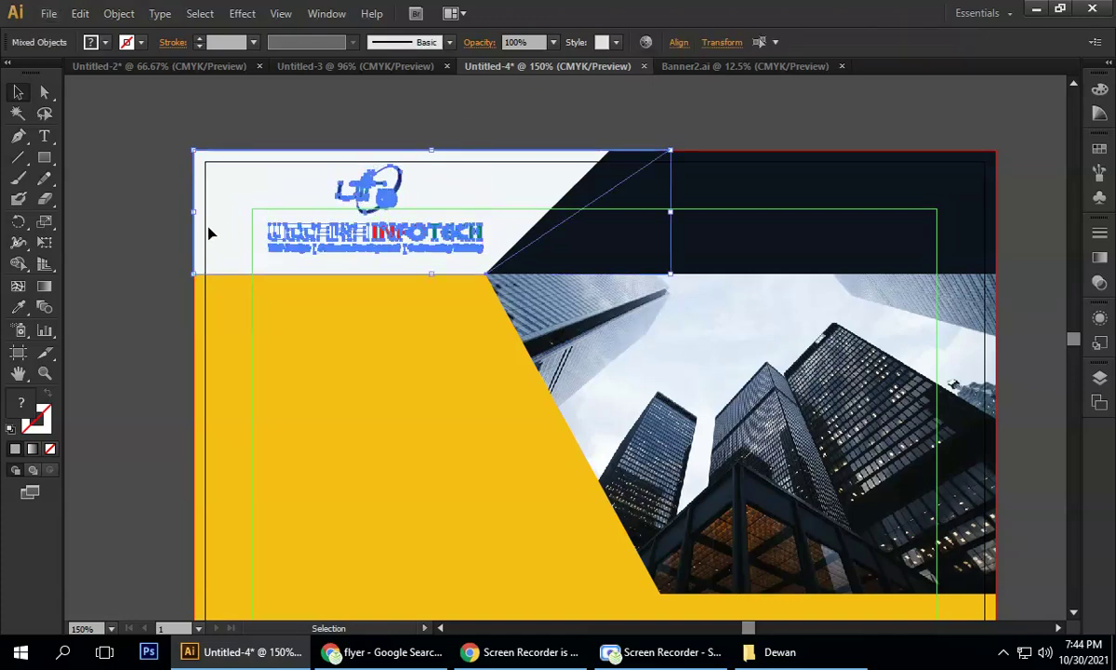
pyautogui.click(678, 43)
pyautogui.click(616, 88)
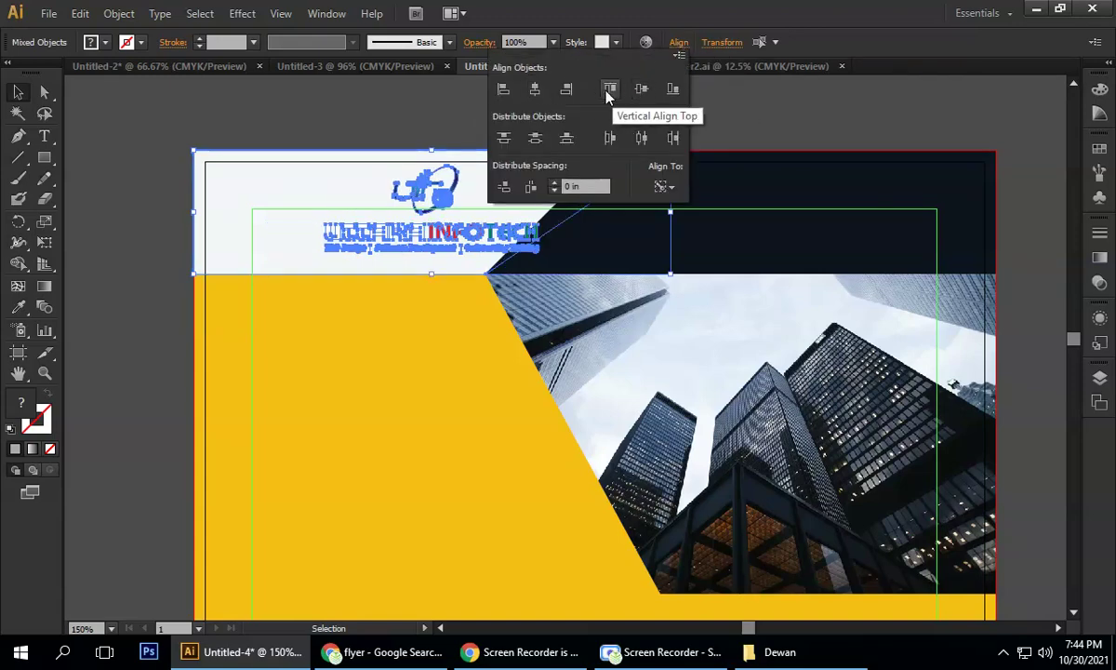
pyautogui.click(407, 121)
pyautogui.click(441, 131)
pyautogui.moveTo(443, 201); pyautogui.dragTo(368, 221)
pyautogui.click(349, 116)
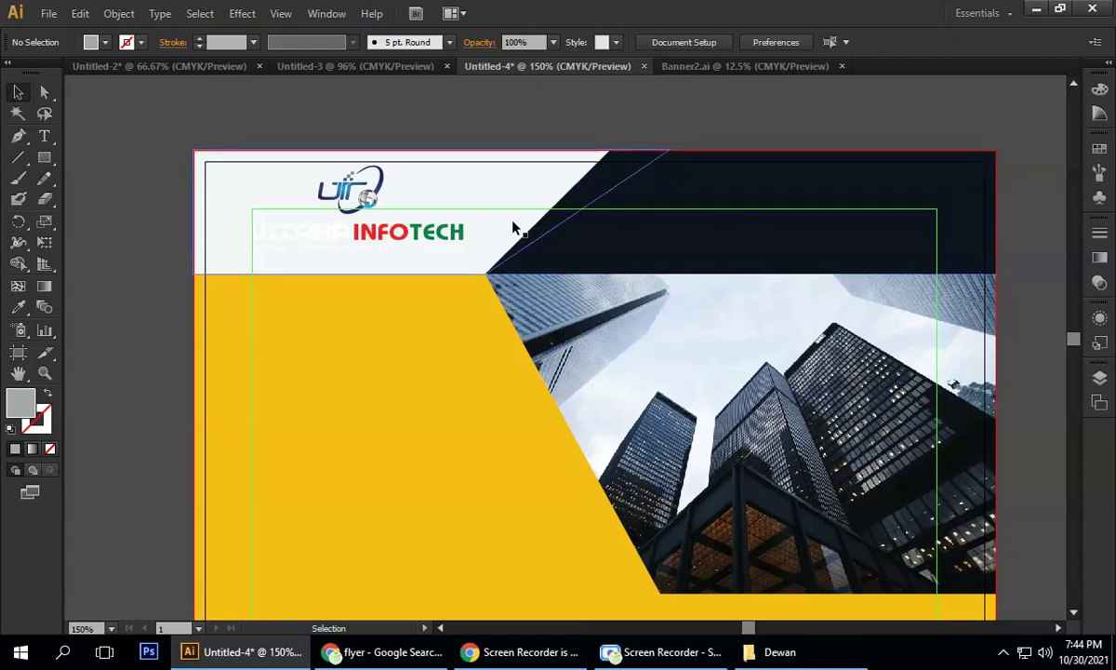
# - Show the rulers and try to place a vertical guide at the flyer's left margin beside the logo
pyautogui.scroll(1, 317, 270)
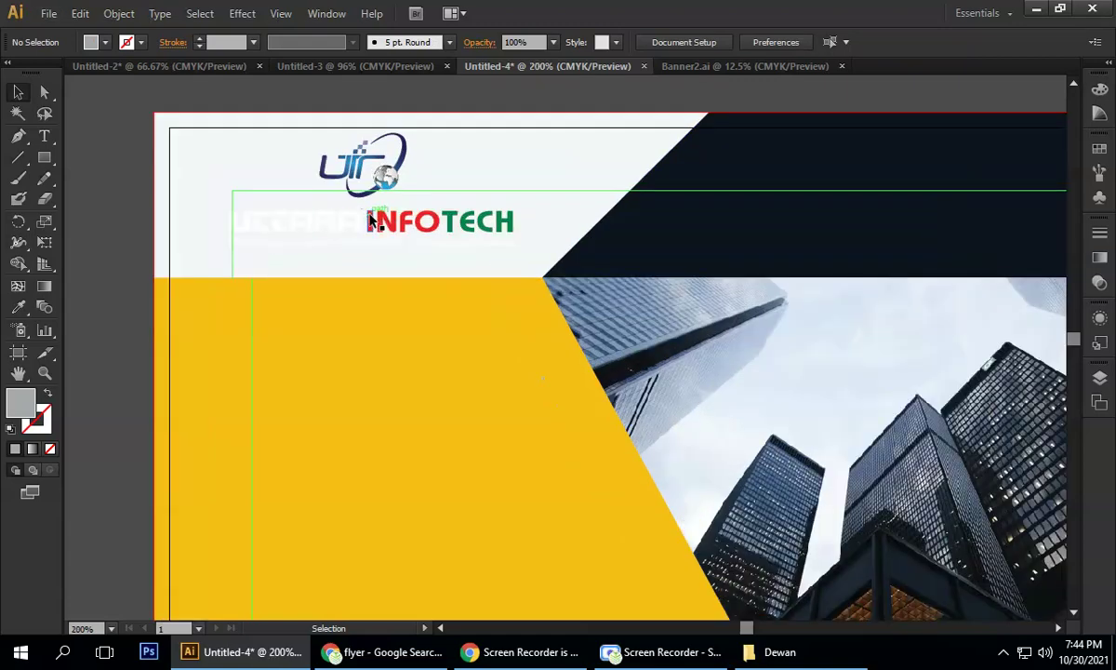
pyautogui.scroll(-1, 370, 218)
pyautogui.scroll(2, 361, 212)
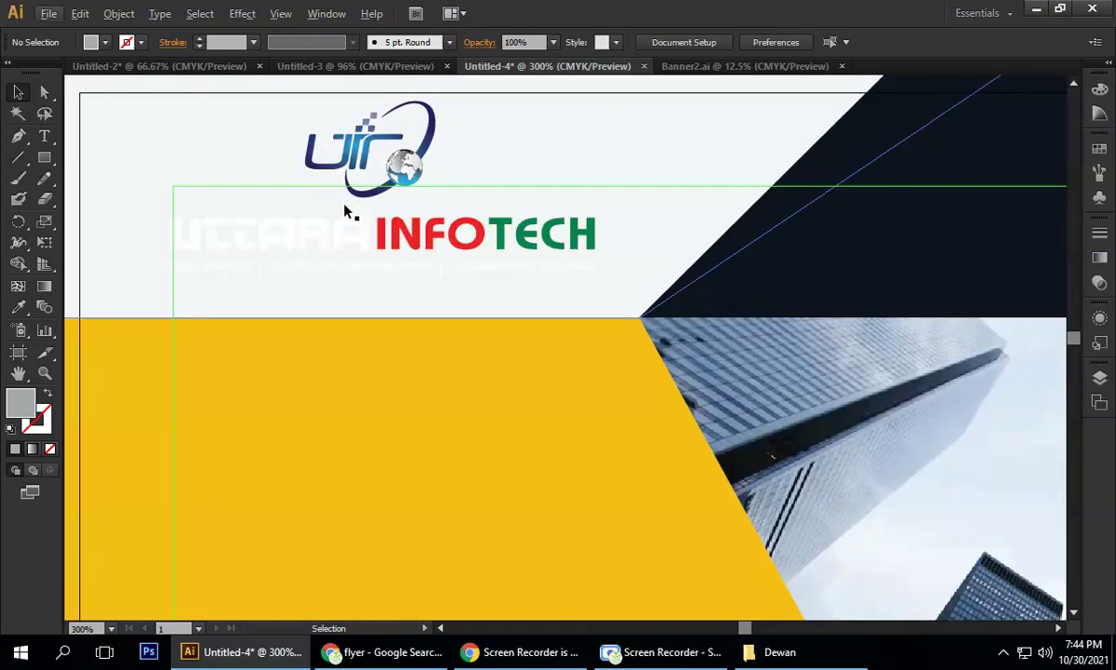
pyautogui.scroll(-2, 361, 212)
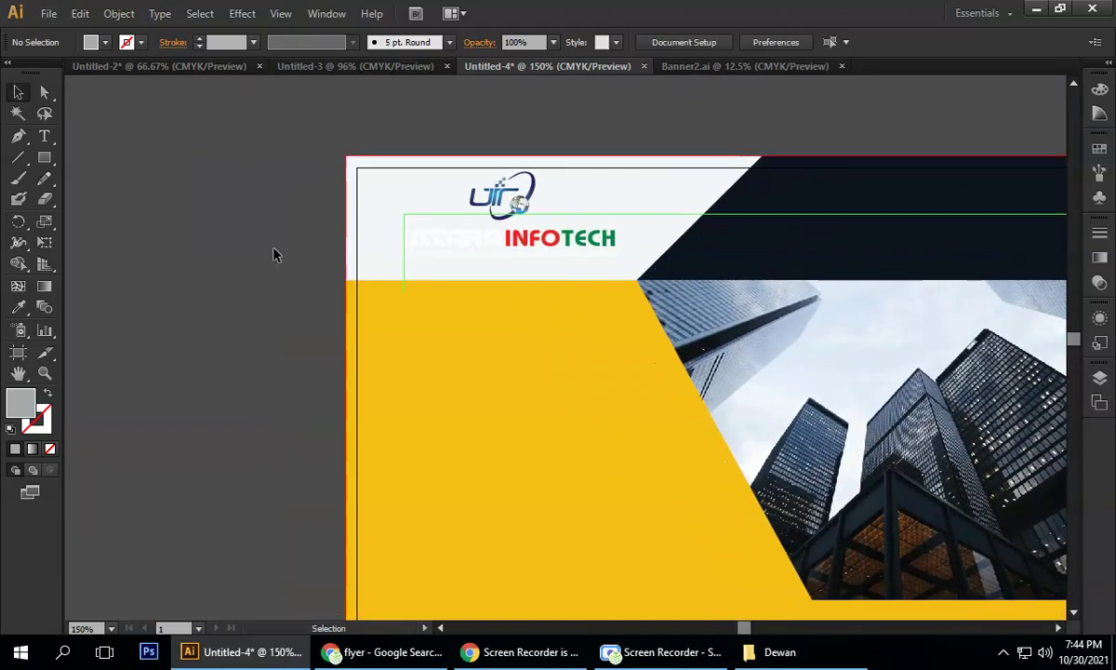
pyautogui.hotkey('ctrl', 'r')
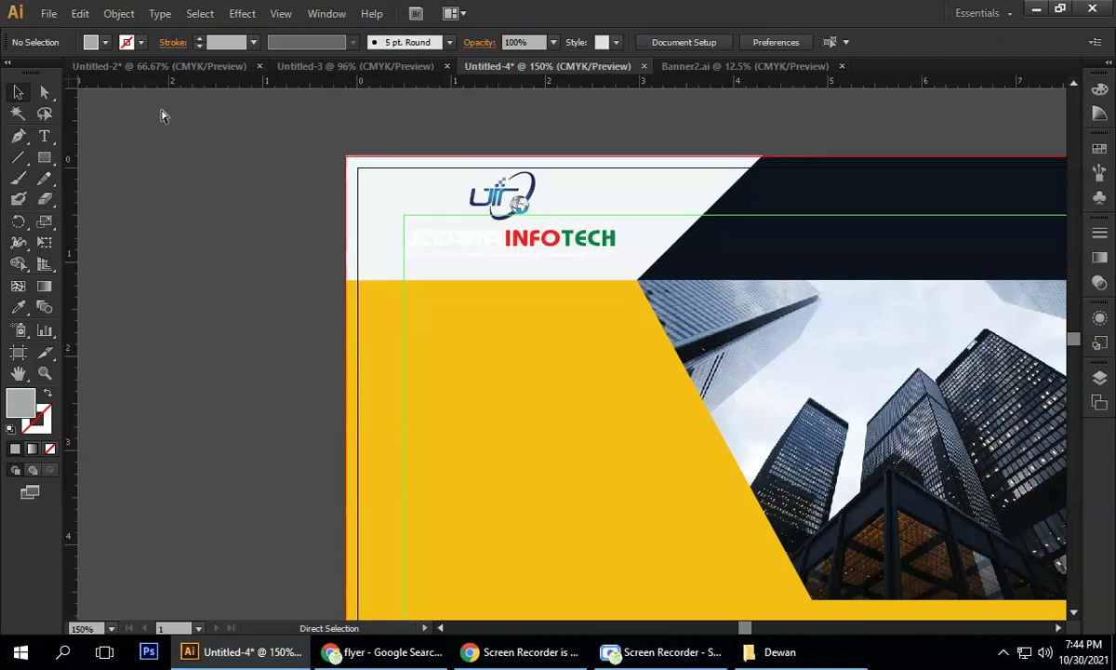
pyautogui.moveTo(76, 241); pyautogui.dragTo(401, 309)
pyautogui.moveTo(507, 240)
pyautogui.mouseDown()
pyautogui.moveTo(496, 247)
pyautogui.moveTo(518, 230)
pyautogui.mouseUp()
pyautogui.scroll(1, 519, 230)
pyautogui.scroll(1, 518, 231)
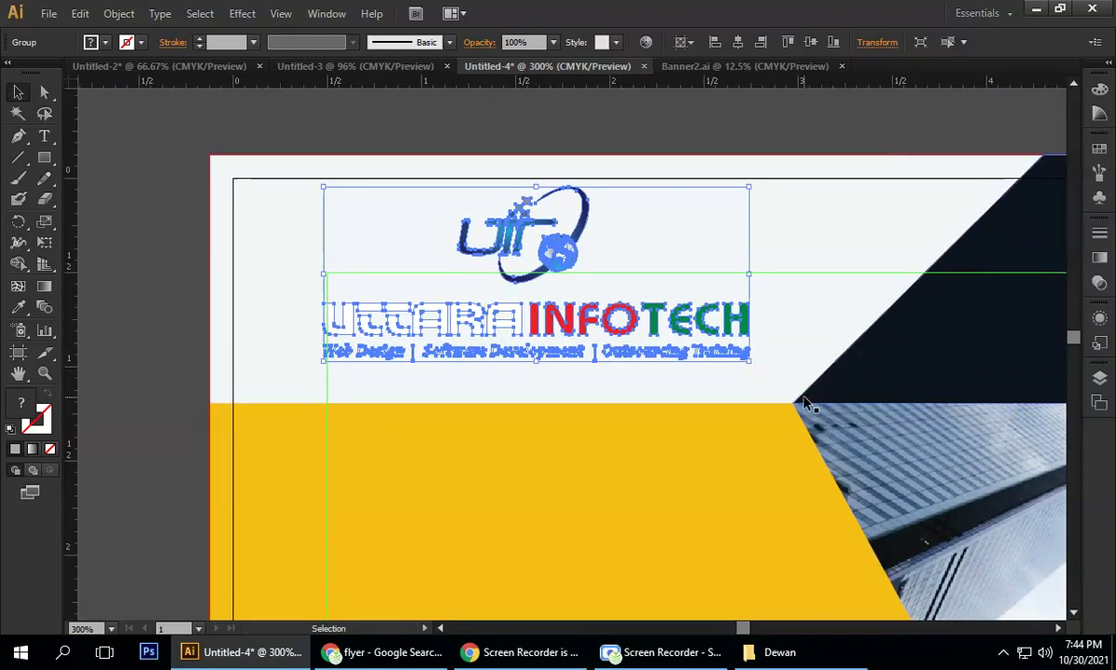
# - Draw a helper rectangle across the header from the flyer's left edge to where the yellow block's upper edge ends
pyautogui.moveTo(44, 157); pyautogui.dragTo(107, 154)
pyautogui.moveTo(209, 156)
pyautogui.mouseDown()
pyautogui.moveTo(780, 236)
pyautogui.moveTo(803, 289)
pyautogui.moveTo(791, 291)
pyautogui.moveTo(793, 258)
pyautogui.mouseUp()
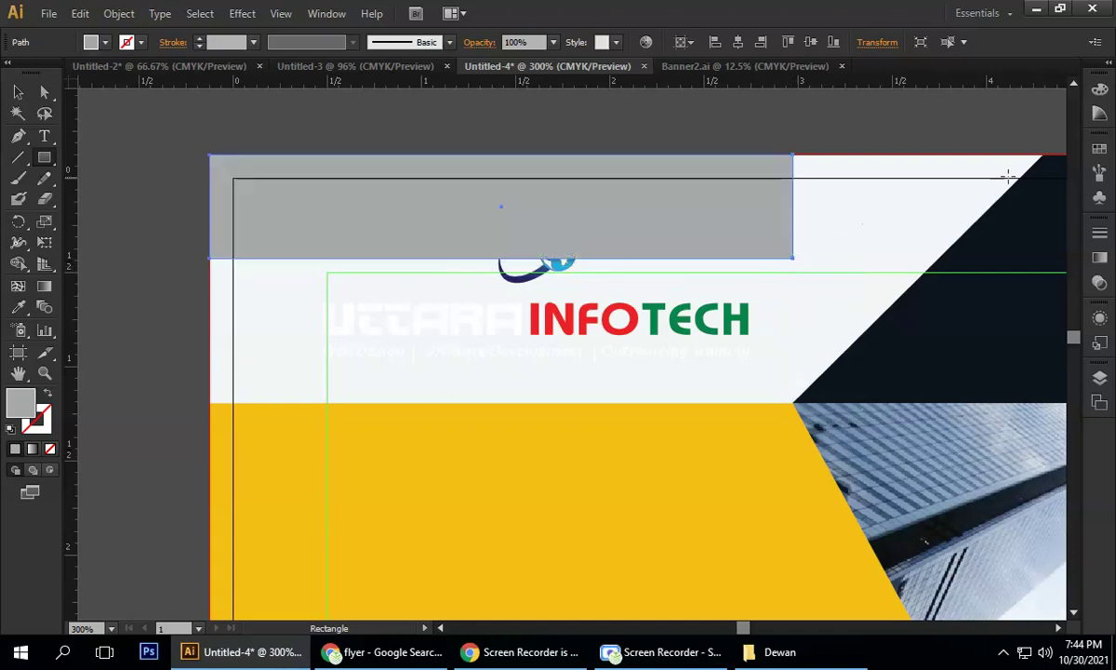
pyautogui.click(16, 95)
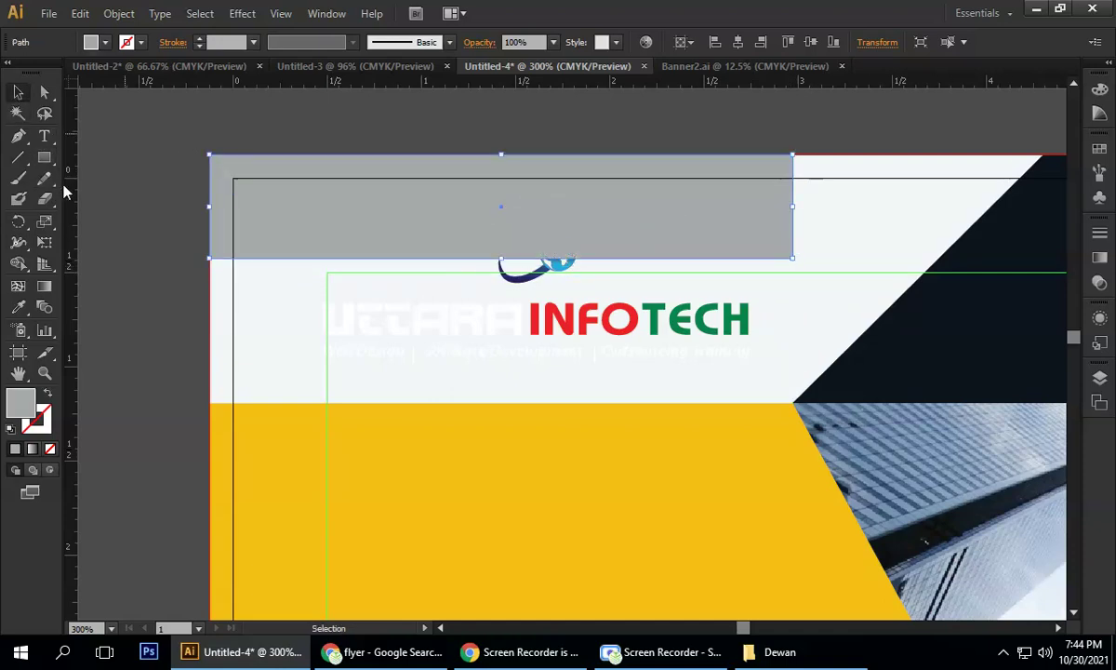
# - Centre the logo horizontally on the helper rectangle and delete the rectangle
pyautogui.keyDown('shift'); pyautogui.click(430, 314); pyautogui.keyUp('shift')
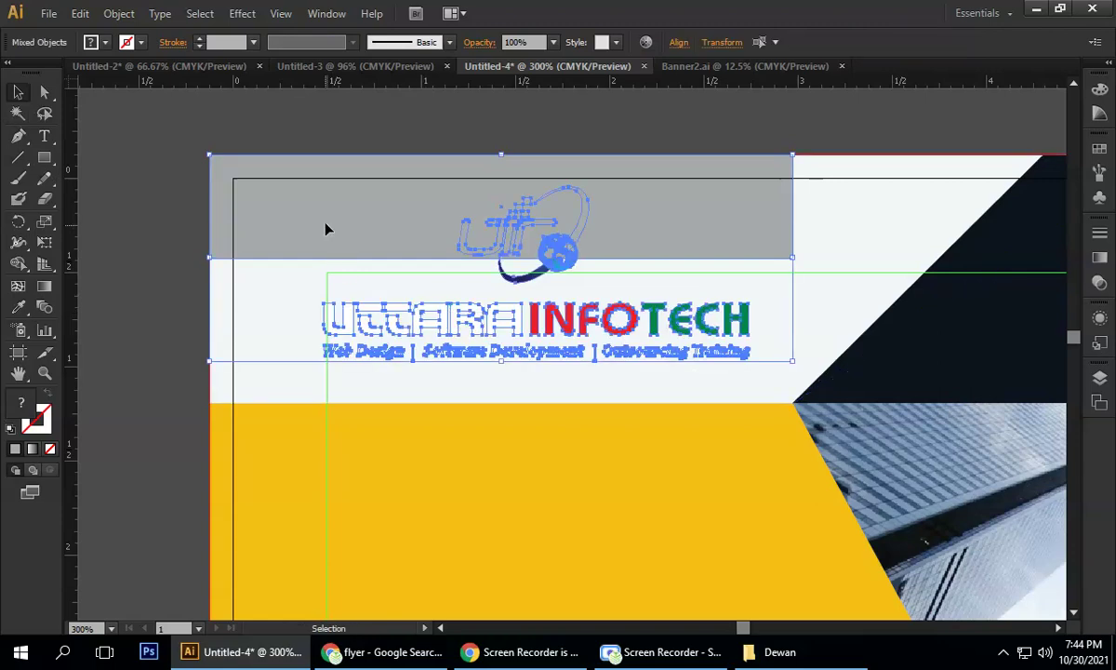
pyautogui.click(679, 44)
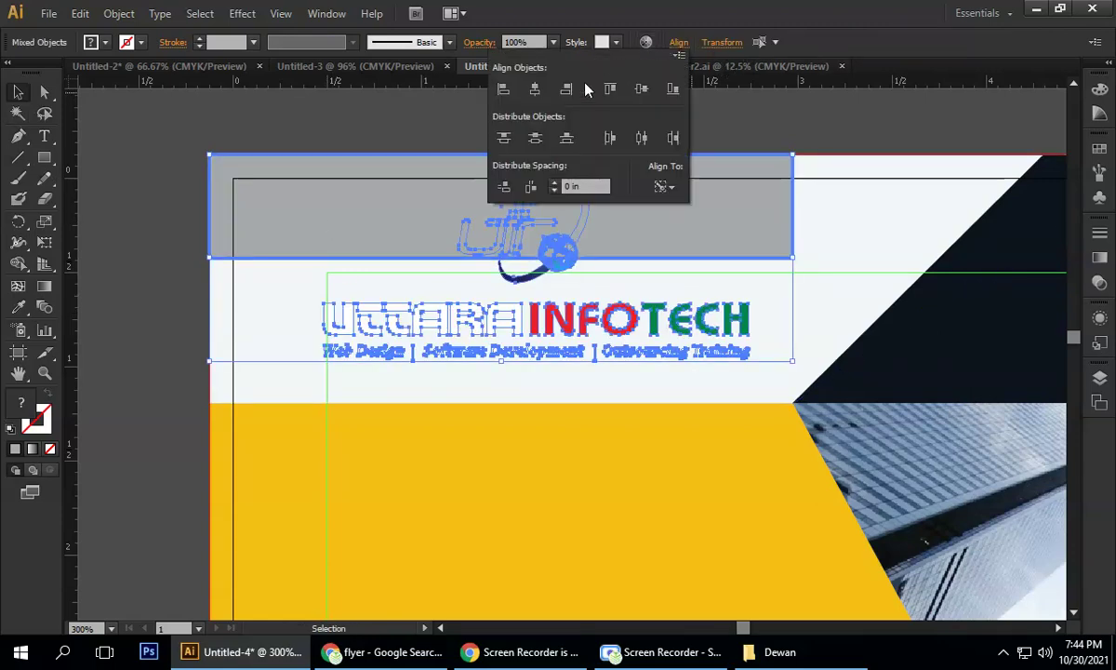
pyautogui.click(536, 89)
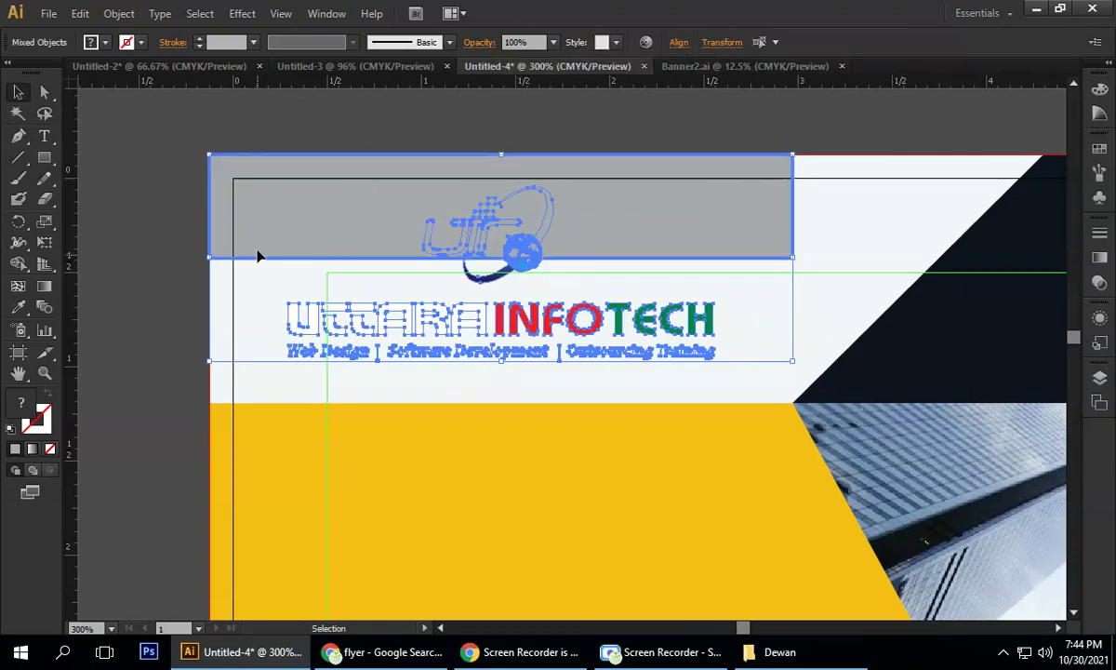
pyautogui.click(343, 198)
pyautogui.press('Delete')
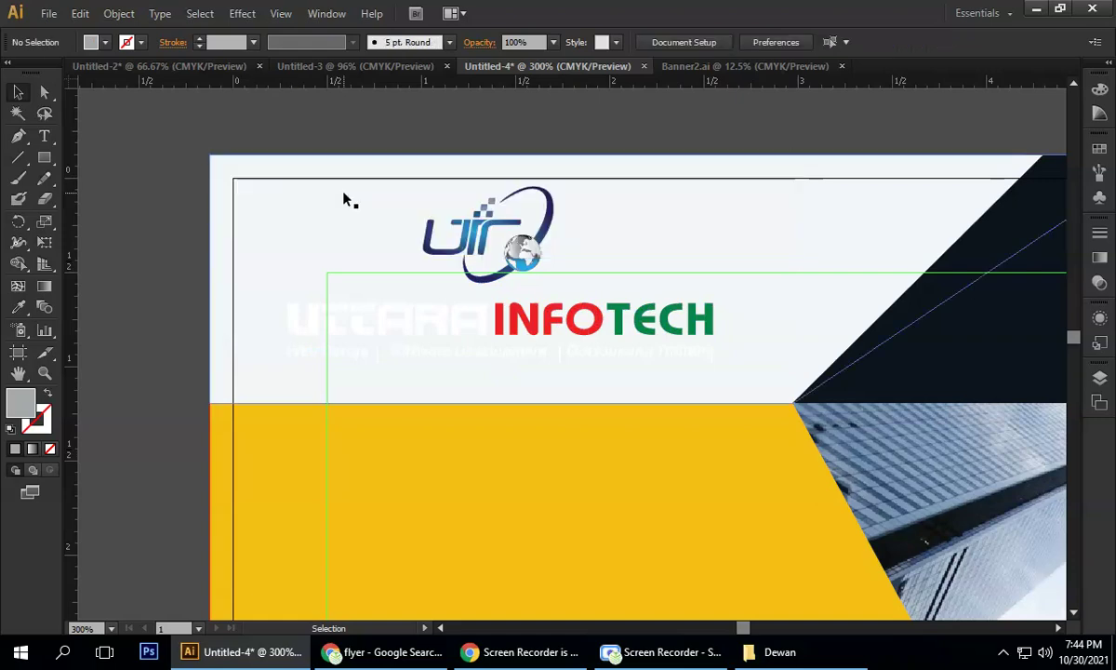
# - Centre the logo vertically on the white header shape
pyautogui.click(472, 245)
pyautogui.keyDown('shift'); pyautogui.click(213, 316); pyautogui.keyUp('shift')
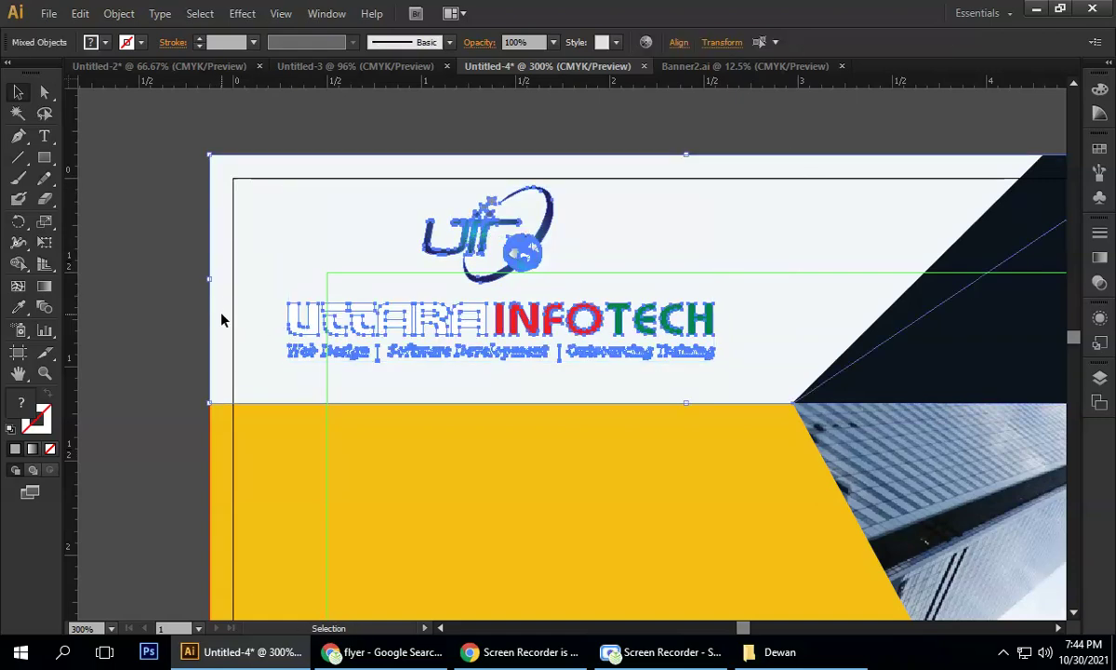
pyautogui.click(678, 42)
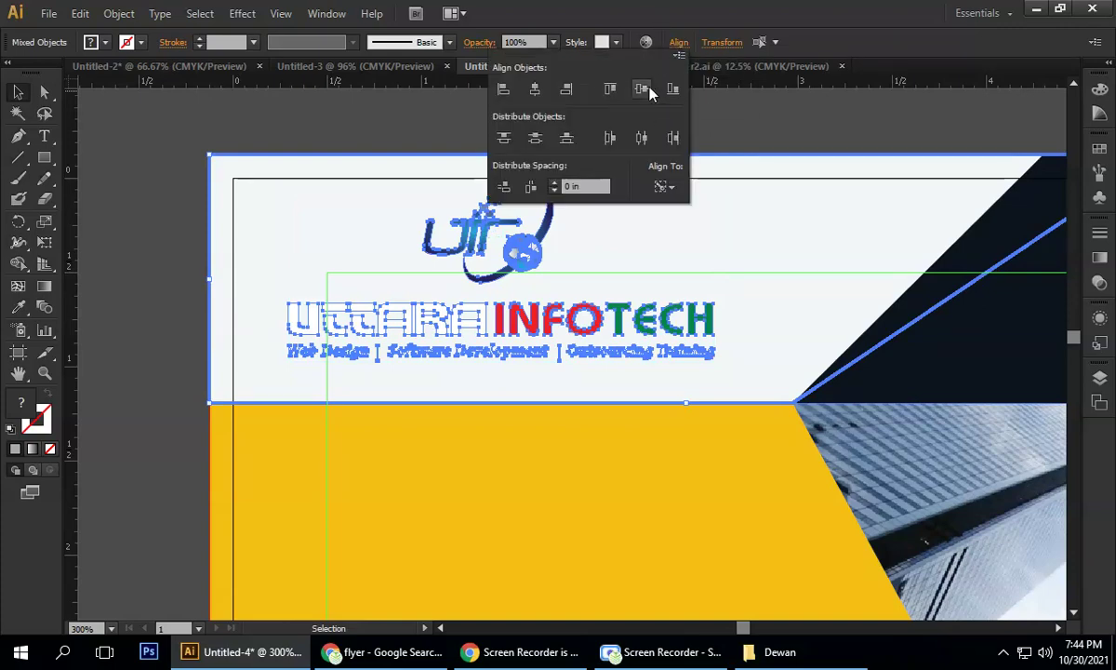
pyautogui.click(642, 89)
pyautogui.click(721, 110)
pyautogui.click(683, 129)
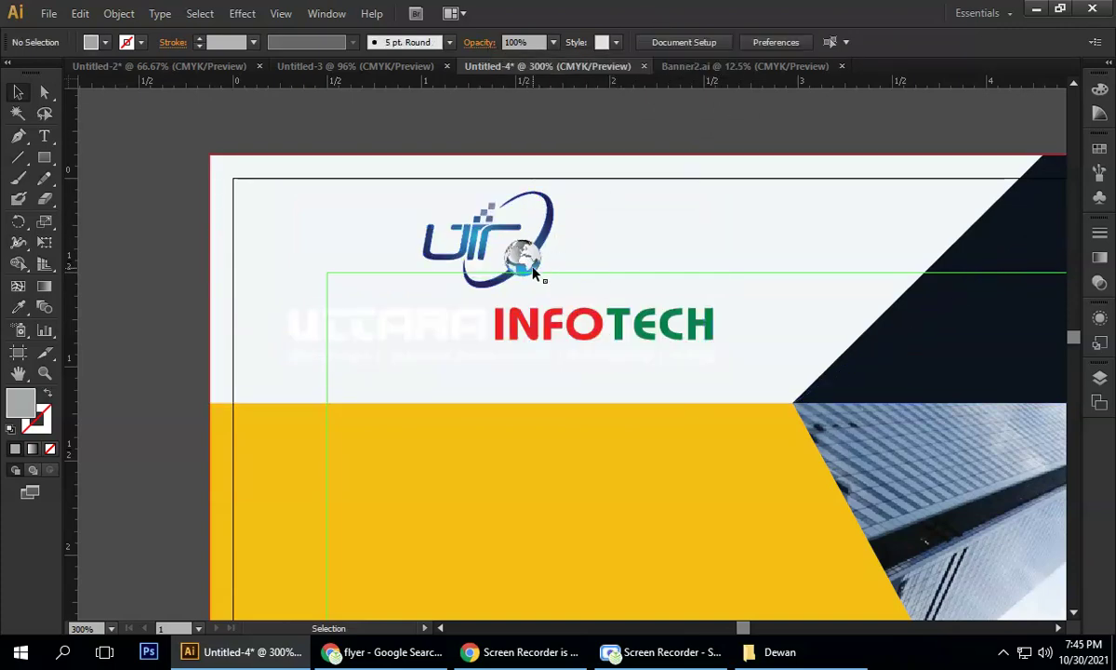
# - Fill the white header shape behind the logo with dark grey
pyautogui.click(491, 291)
pyautogui.click(489, 332)
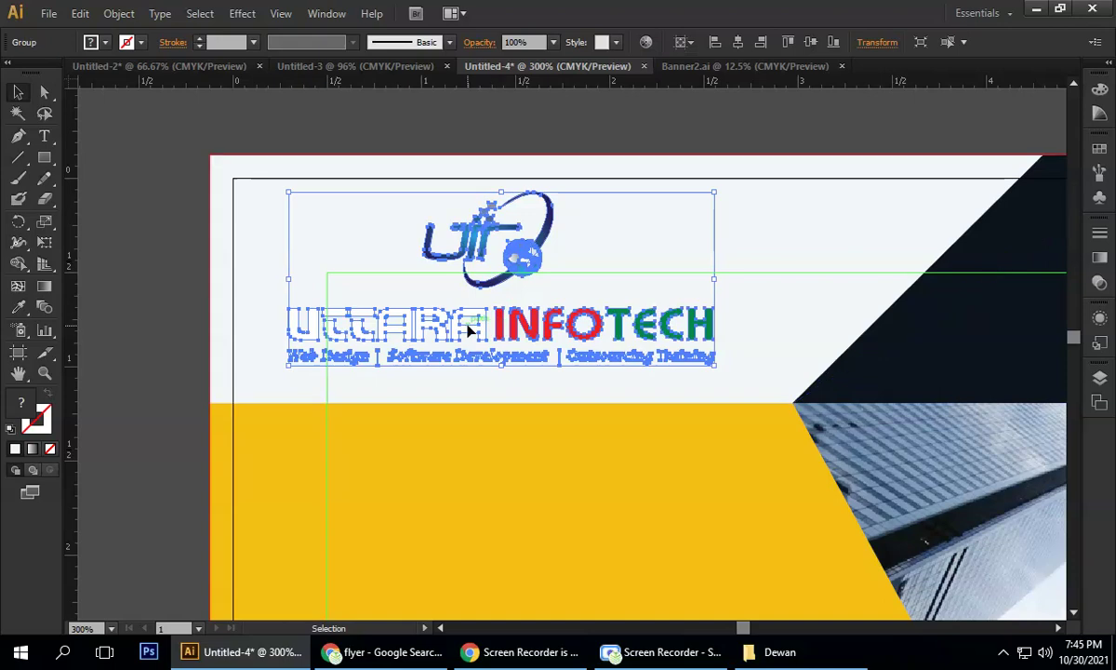
pyautogui.scroll(-1, 469, 331)
pyautogui.moveTo(475, 370); pyautogui.dragTo(454, 192)
pyautogui.scroll(-1, 455, 193)
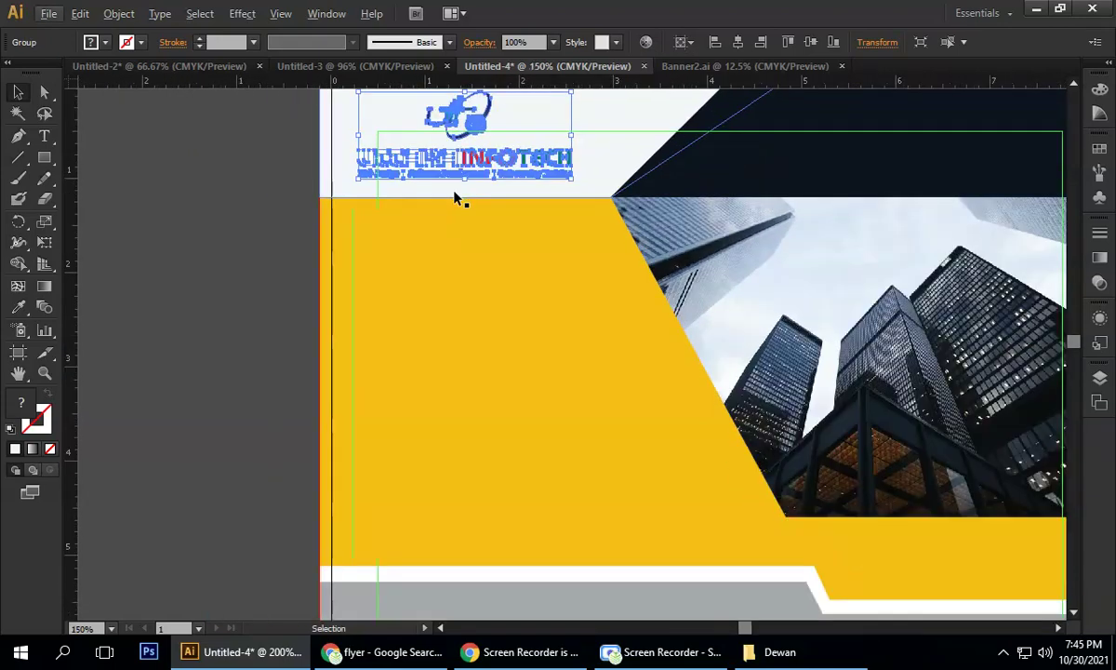
pyautogui.click(282, 177)
pyautogui.click(352, 143)
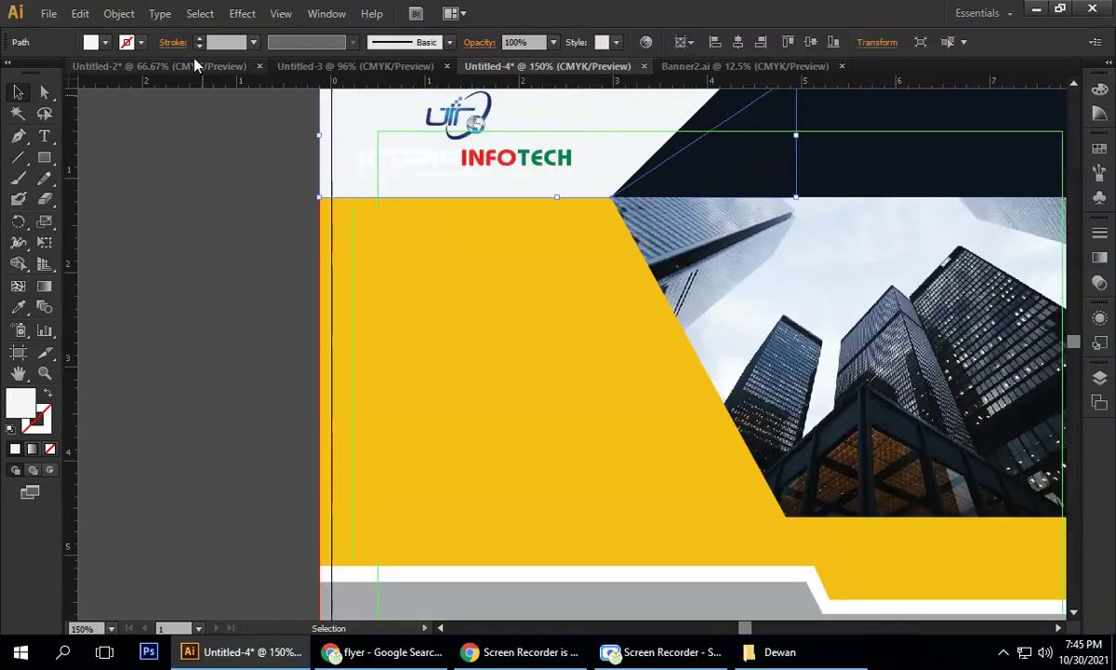
pyautogui.click(122, 44)
pyautogui.click(45, 122)
pyautogui.click(232, 246)
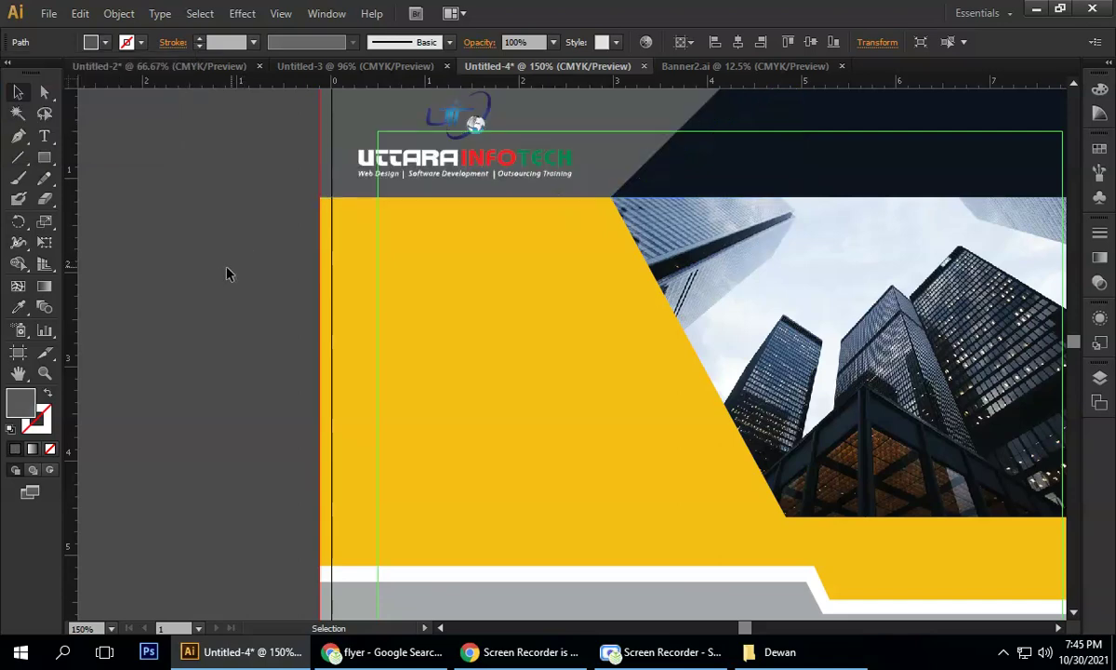
pyautogui.click(230, 269)
pyautogui.scroll(-1, 212, 272)
pyautogui.moveTo(212, 299); pyautogui.dragTo(226, 273)
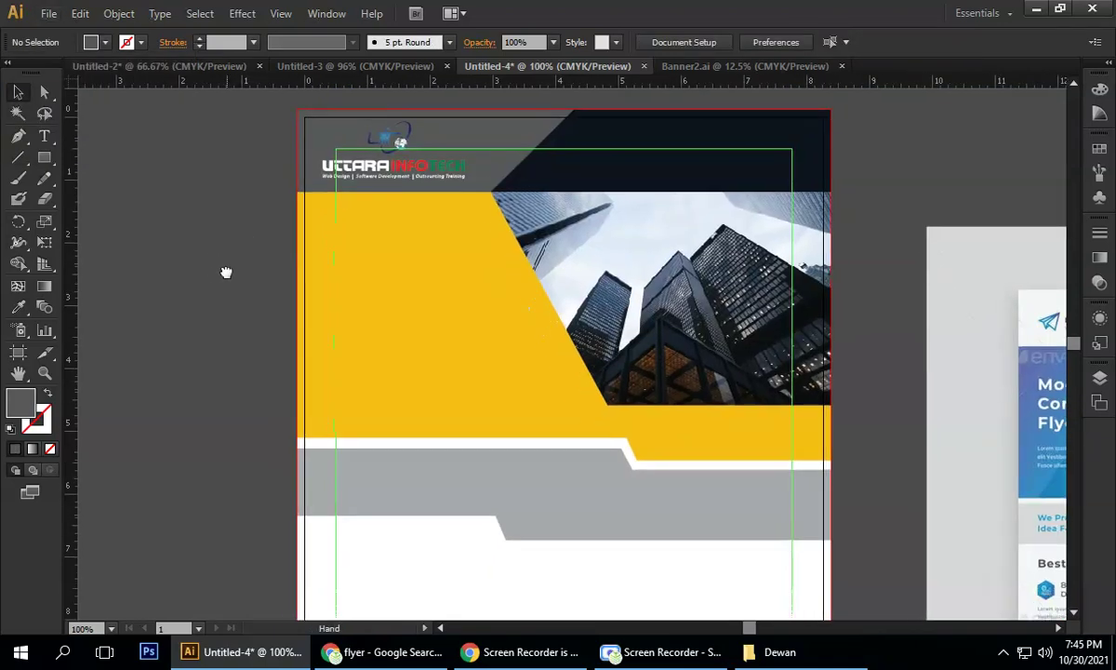
pyautogui.moveTo(155, 259); pyautogui.dragTo(180, 250)
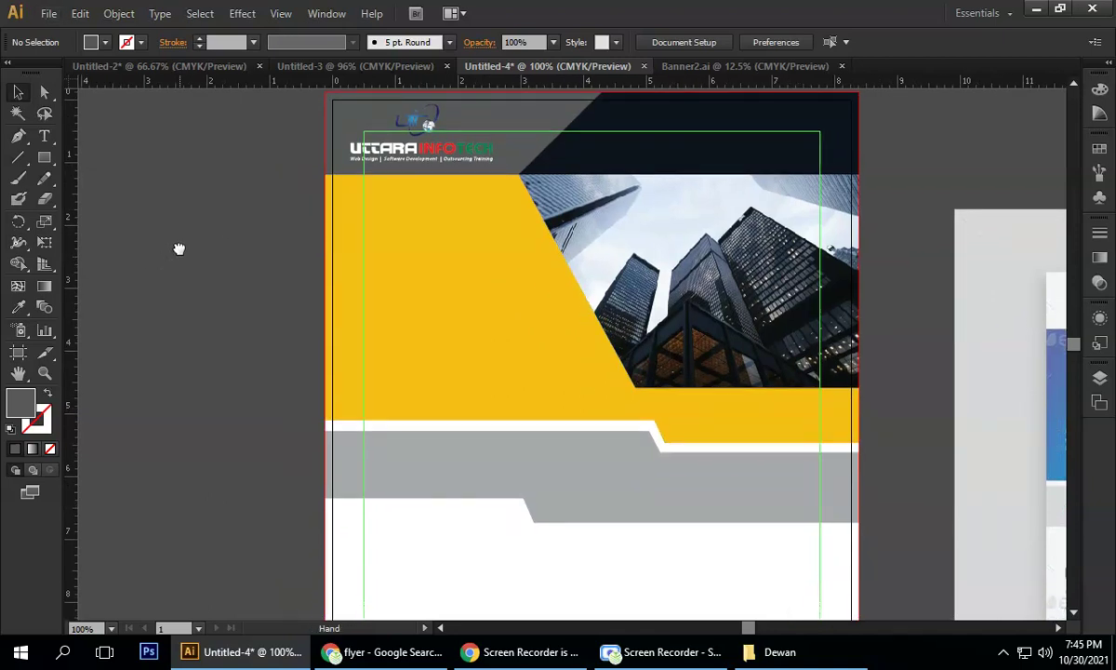
# - Recolour the header shape behind the logo with the light grey sampled from the band across the flyer's middle
pyautogui.click(469, 119)
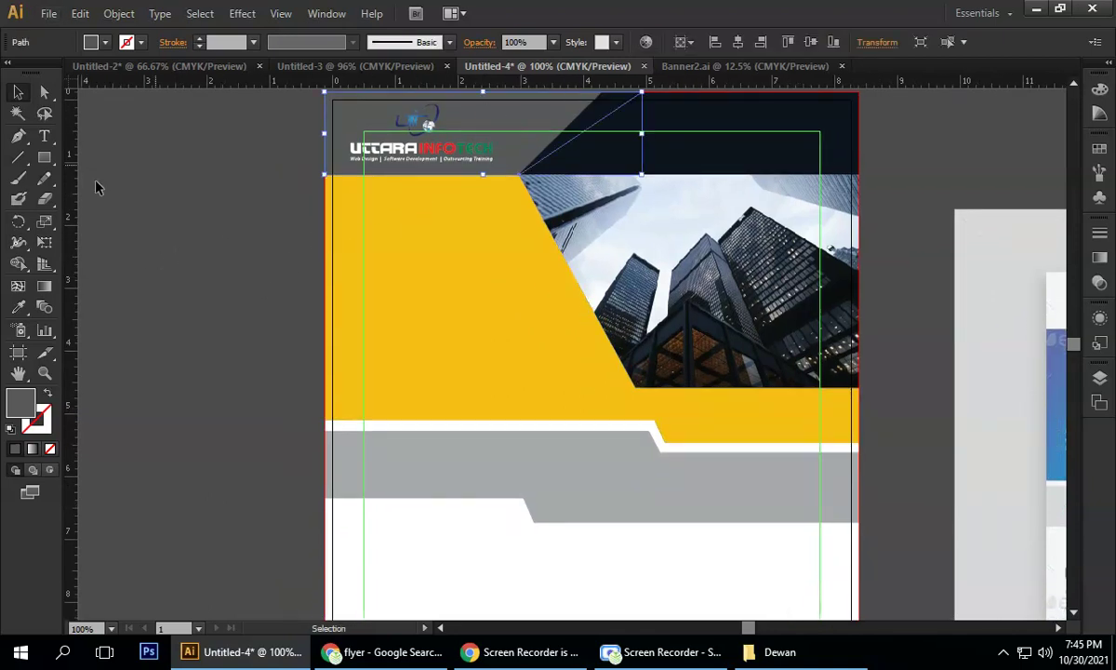
pyautogui.click(20, 310)
pyautogui.click(362, 435)
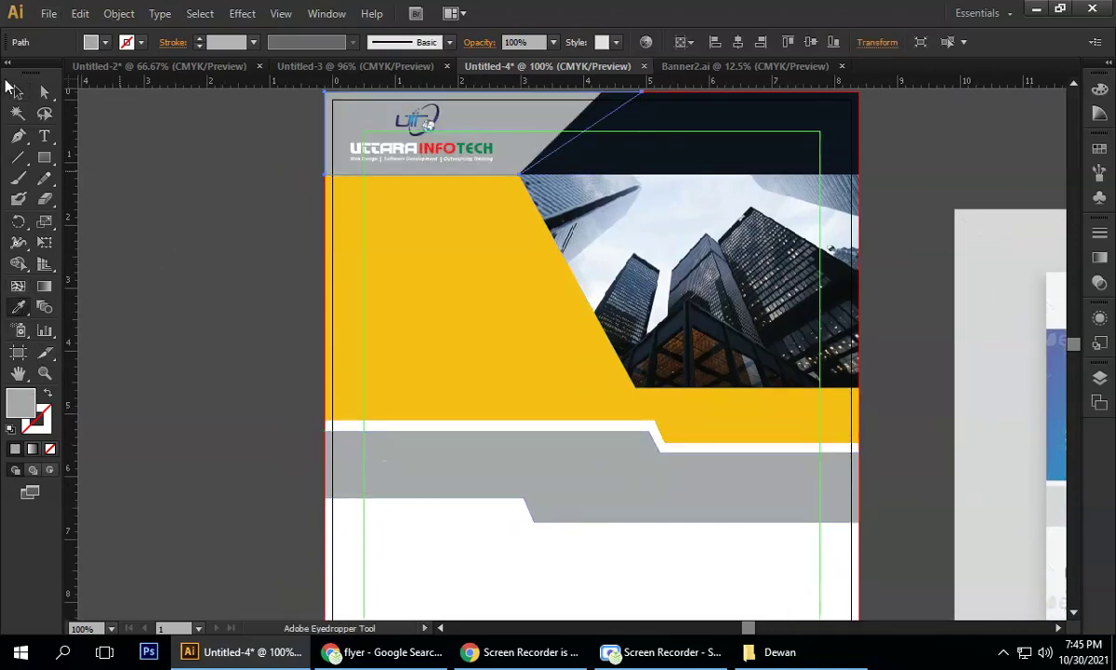
pyautogui.click(18, 98)
pyautogui.click(197, 298)
pyautogui.hotkey('ctrl', '-')
pyautogui.moveTo(195, 321); pyautogui.dragTo(206, 256)
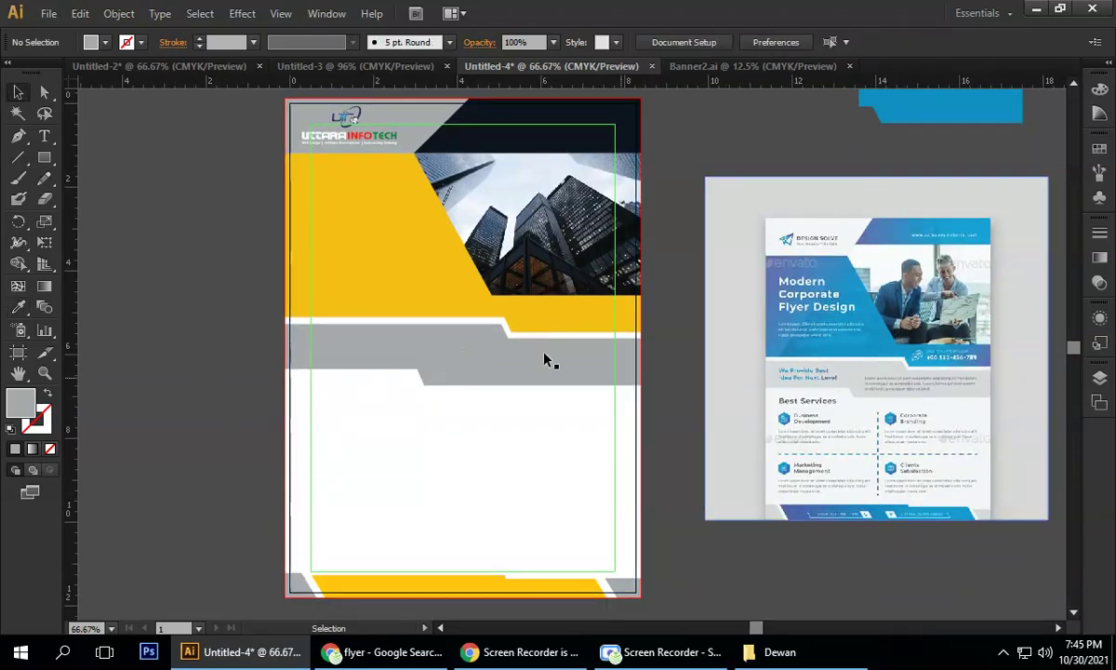
pyautogui.moveTo(779, 270); pyautogui.dragTo(917, 251)
pyautogui.moveTo(43, 135); pyautogui.dragTo(100, 130)
pyautogui.click(224, 346)
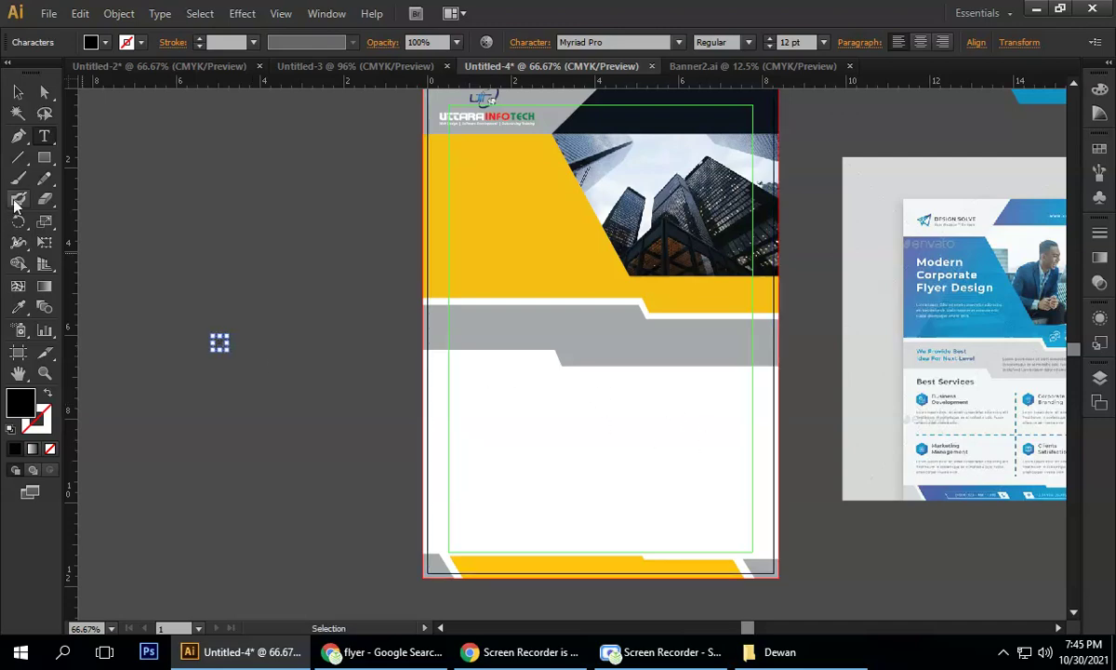
pyautogui.hotkey('ctrl', 'z')
pyautogui.click(13, 99)
# - Examine the reference flyer's Best Services section, its dashed dividers and its text layout
pyautogui.scroll(3, 930, 318)
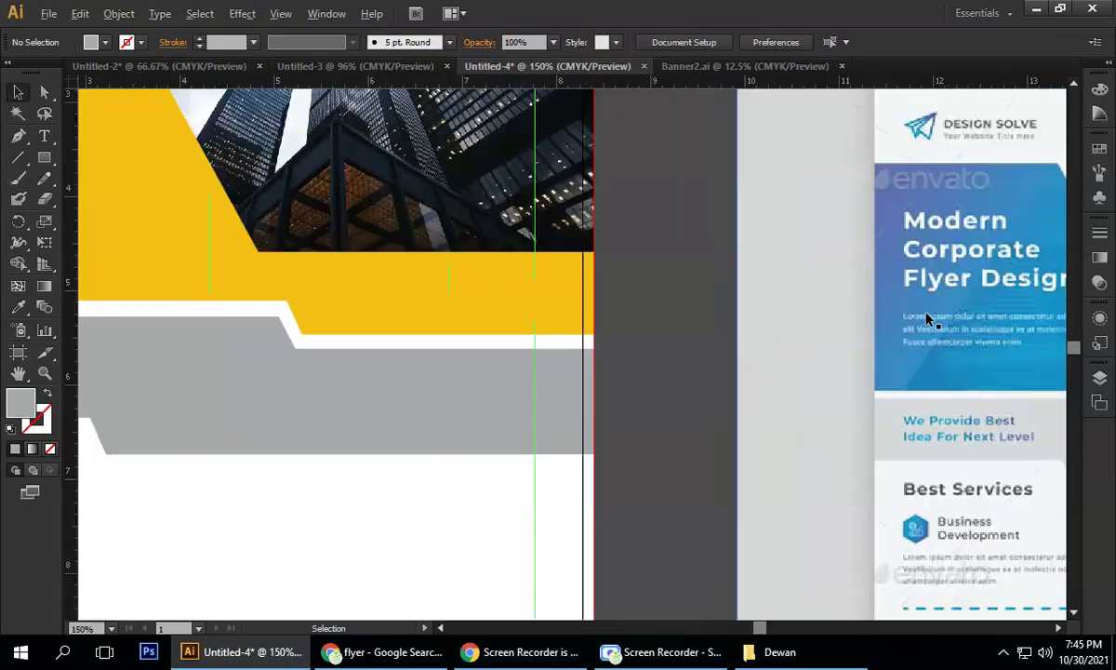
pyautogui.moveTo(953, 438); pyautogui.dragTo(561, 269)
pyautogui.scroll(-1, 595, 370)
pyautogui.press('alt')
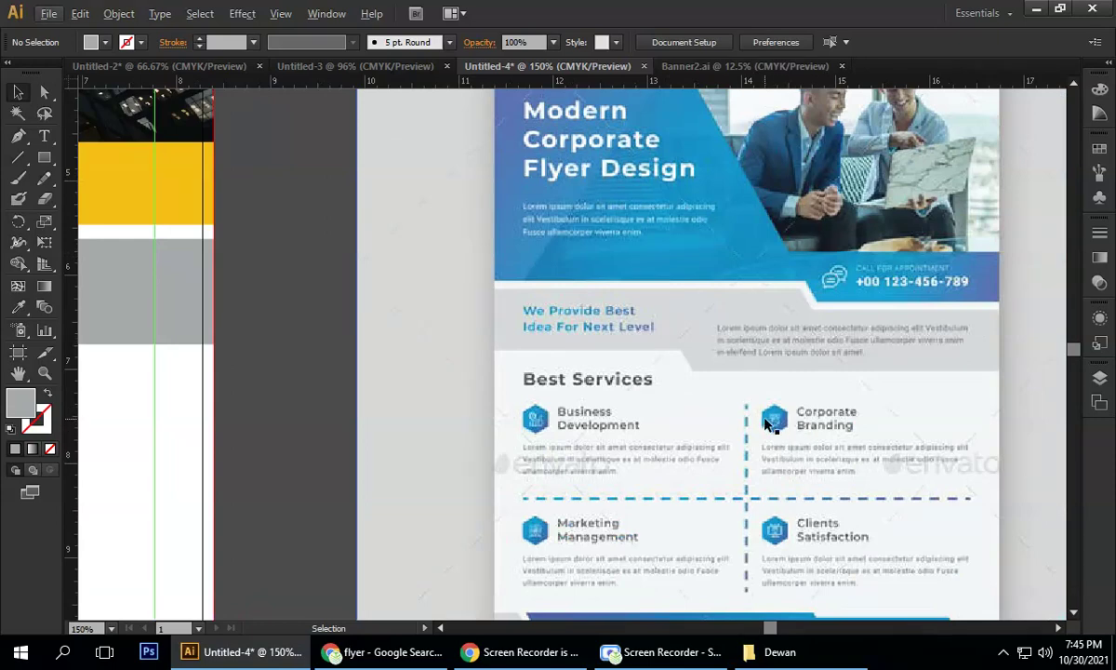
pyautogui.scroll(-2, 765, 420)
pyautogui.moveTo(550, 329)
pyautogui.mouseDown()
pyautogui.moveTo(593, 341)
pyautogui.moveTo(605, 361)
pyautogui.moveTo(680, 339)
pyautogui.moveTo(533, 315)
pyautogui.mouseUp()
pyautogui.scroll(3, 651, 428)
pyautogui.scroll(-4, 651, 455)
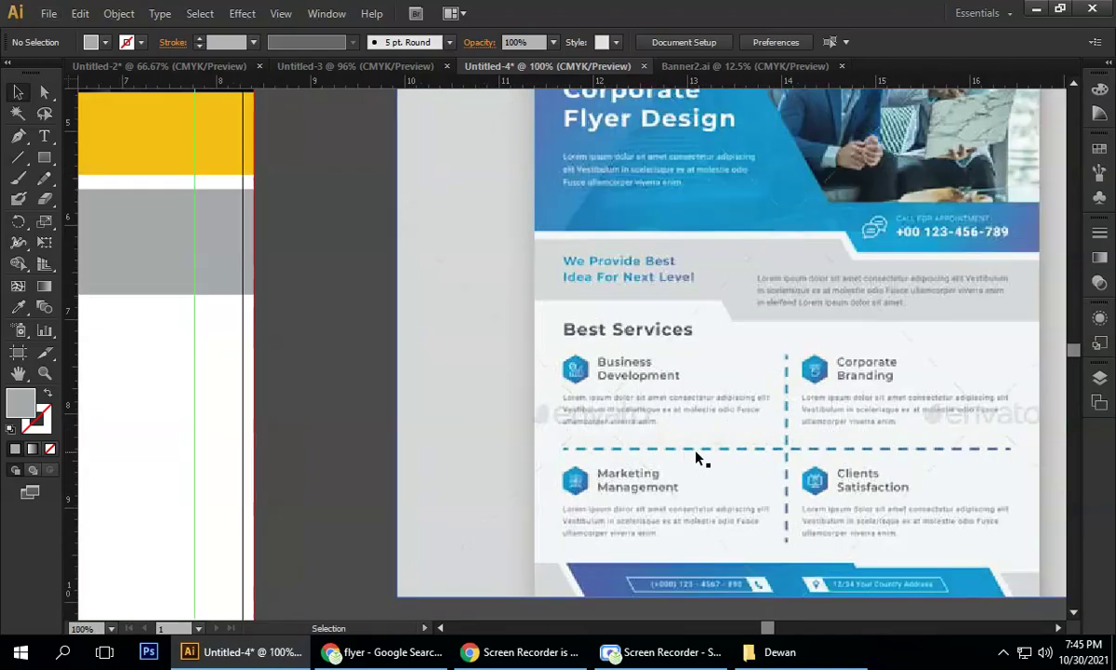
# - Draw a horizontal line about 8.53 in long beneath the flyer and set its stroke weight to 2 pt
pyautogui.moveTo(586, 389); pyautogui.dragTo(694, 239)
pyautogui.click(13, 160)
pyautogui.click(71, 156)
pyautogui.click(310, 523)
pyautogui.click(600, 373)
pyautogui.moveTo(317, 474)
pyautogui.mouseDown()
pyautogui.moveTo(379, 500)
pyautogui.moveTo(716, 465)
pyautogui.moveTo(585, 461)
pyautogui.moveTo(584, 470)
pyautogui.mouseUp()
pyautogui.scroll(2, 232, 42)
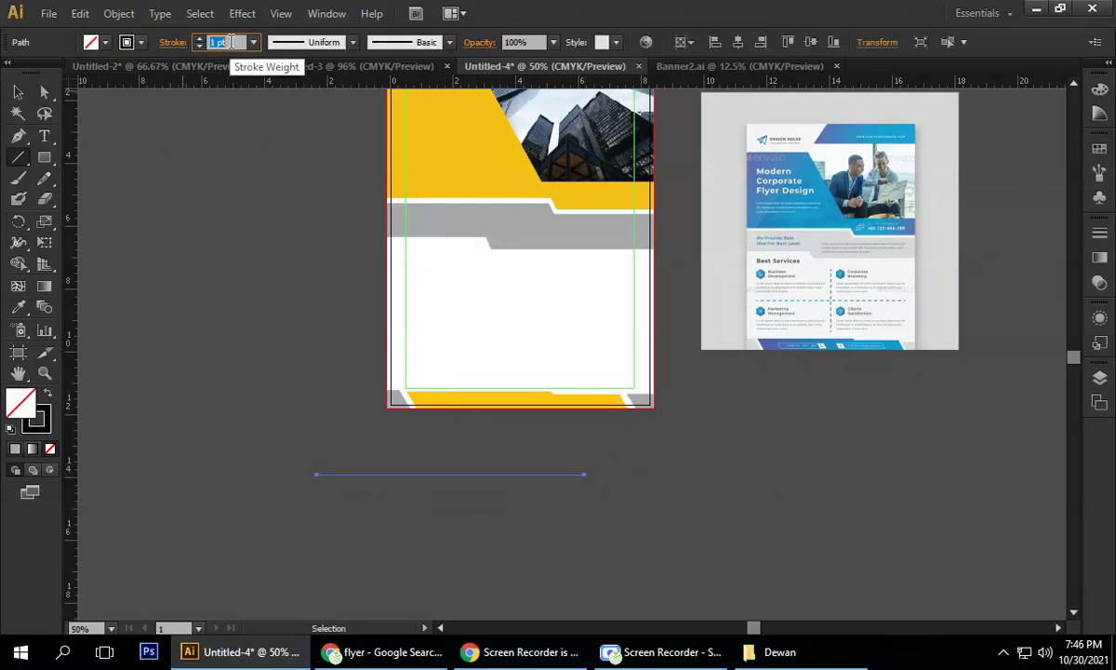
pyautogui.click(208, 303)
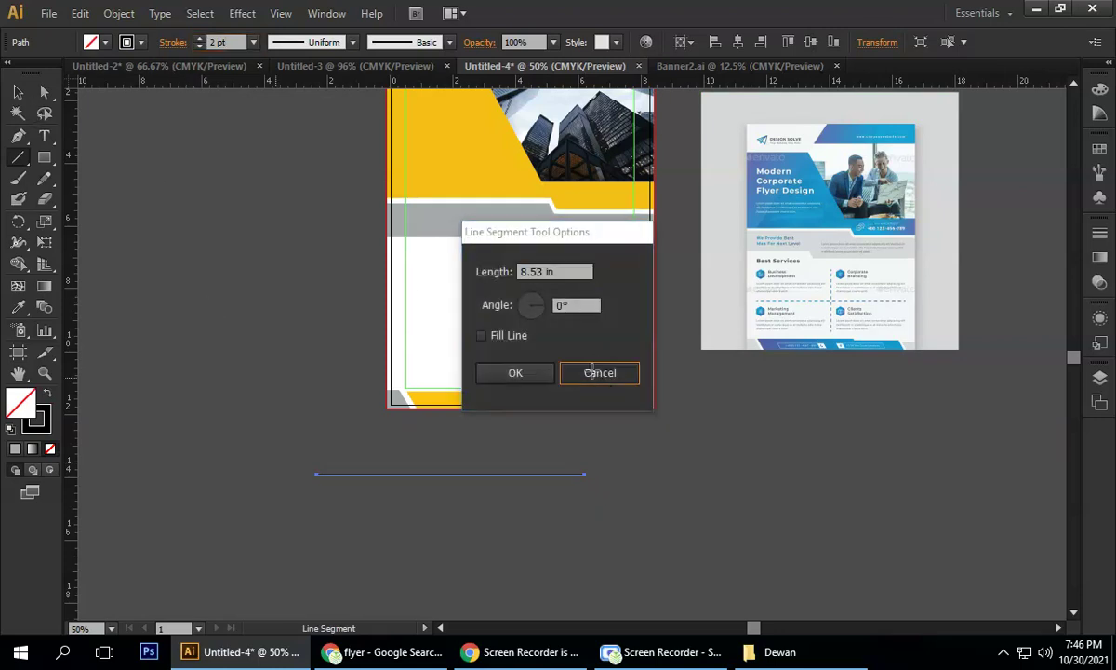
pyautogui.click(601, 373)
# - Move the horizontal line up into the middle of the flyer's white services area
pyautogui.click(18, 92)
pyautogui.click(489, 454)
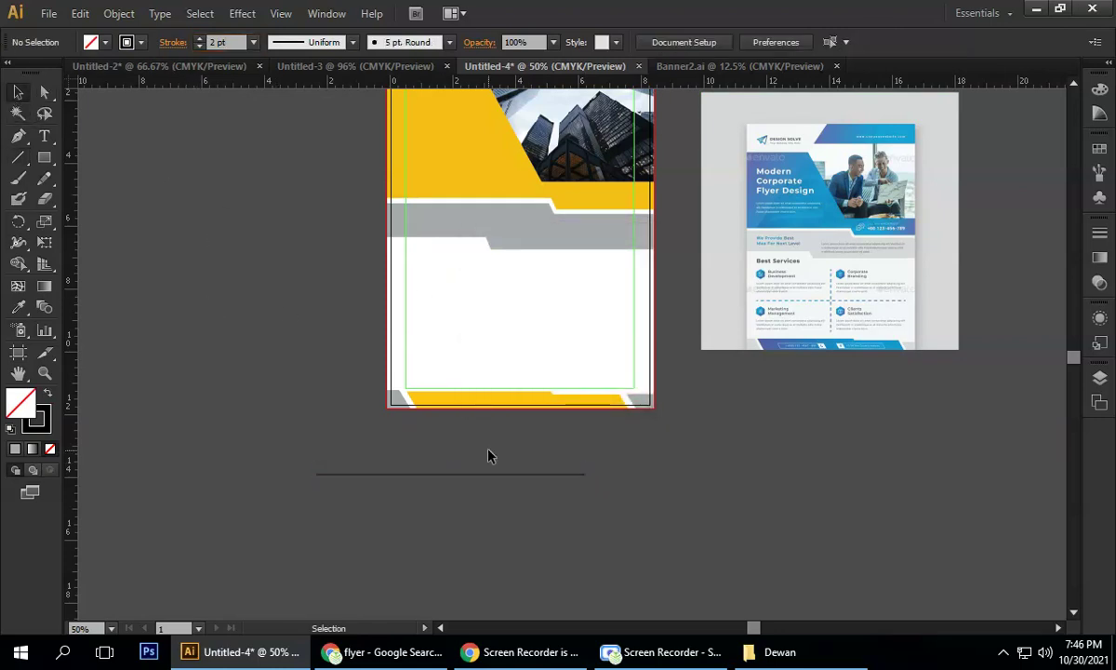
pyautogui.moveTo(490, 475); pyautogui.dragTo(556, 330)
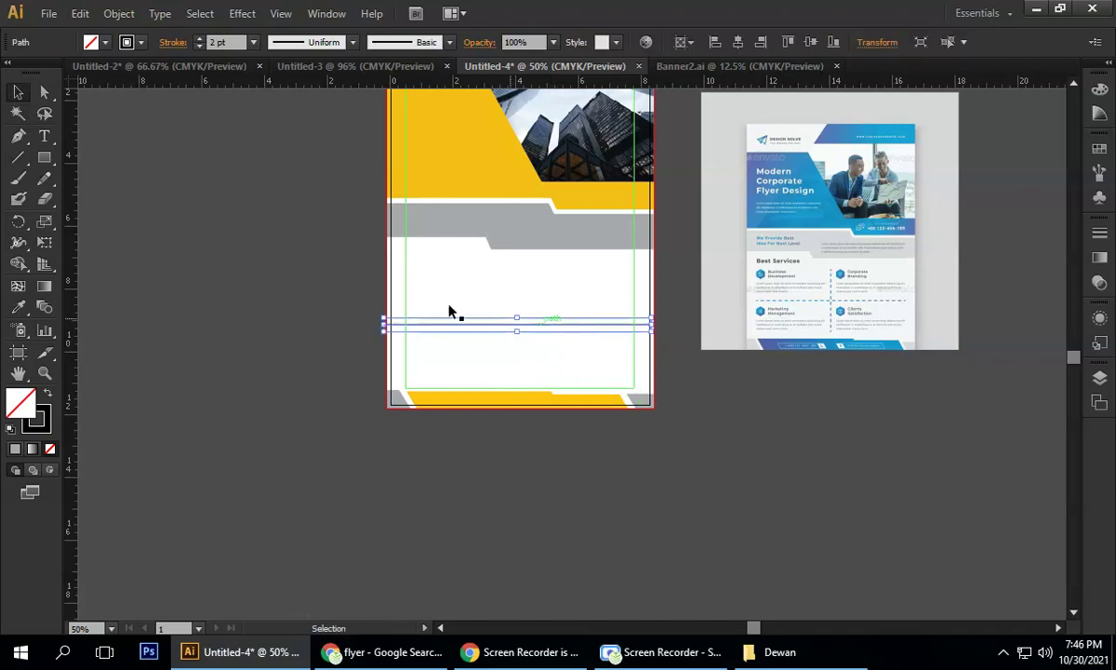
# - Apply the blue sampled from the reference flyer to the services divider line with the Eyedropper
pyautogui.click(19, 308)
pyautogui.click(821, 185)
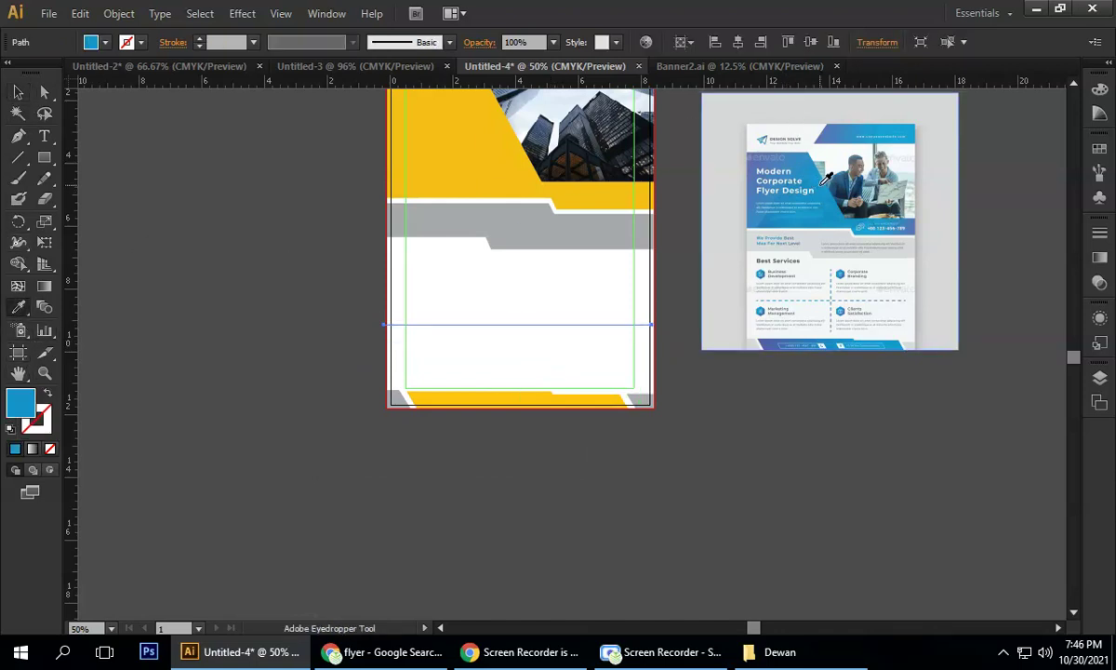
pyautogui.click(18, 91)
pyautogui.click(419, 267)
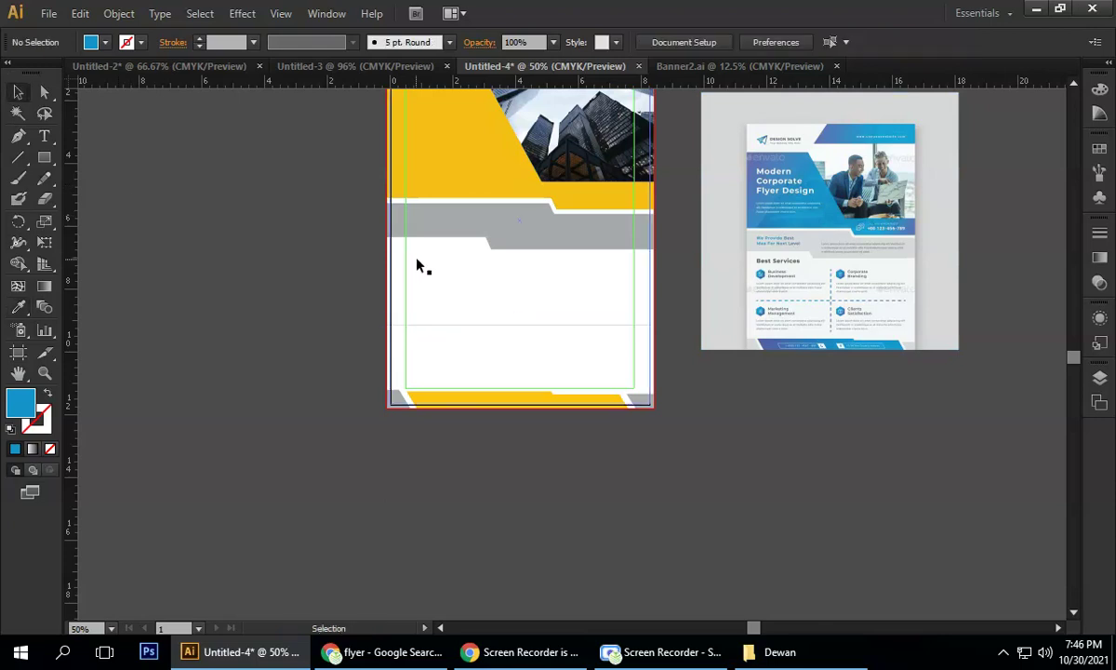
# - Set the services divider line's stroke weight to 5 pt
pyautogui.click(510, 316)
pyautogui.click(229, 41)
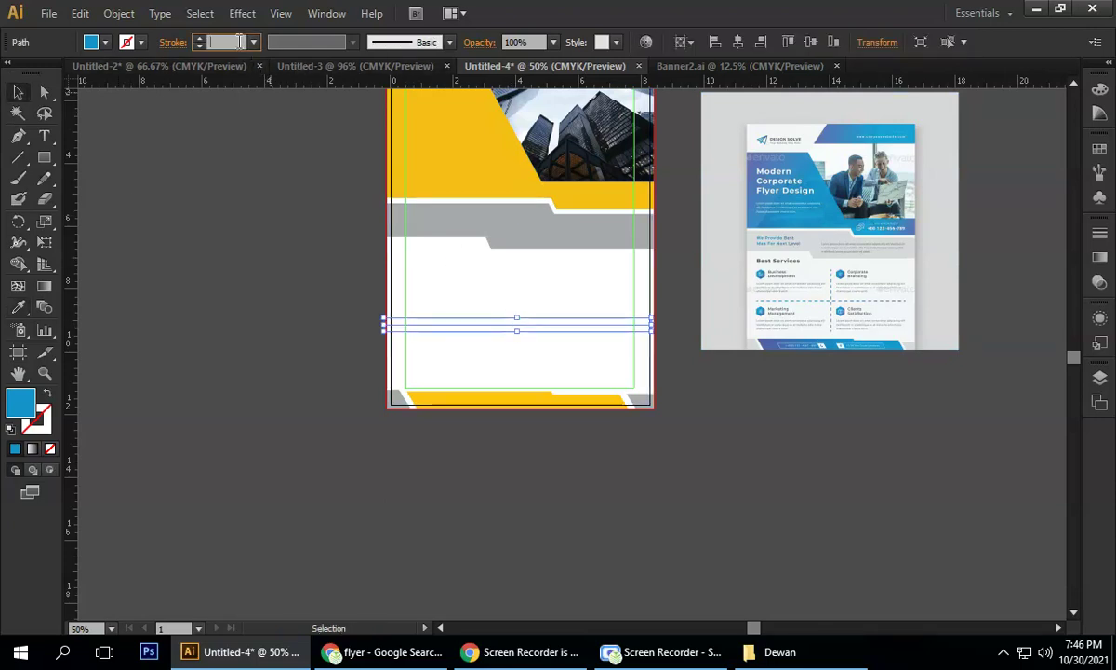
pyautogui.write('5')
pyautogui.press('Return')
pyautogui.click(309, 285)
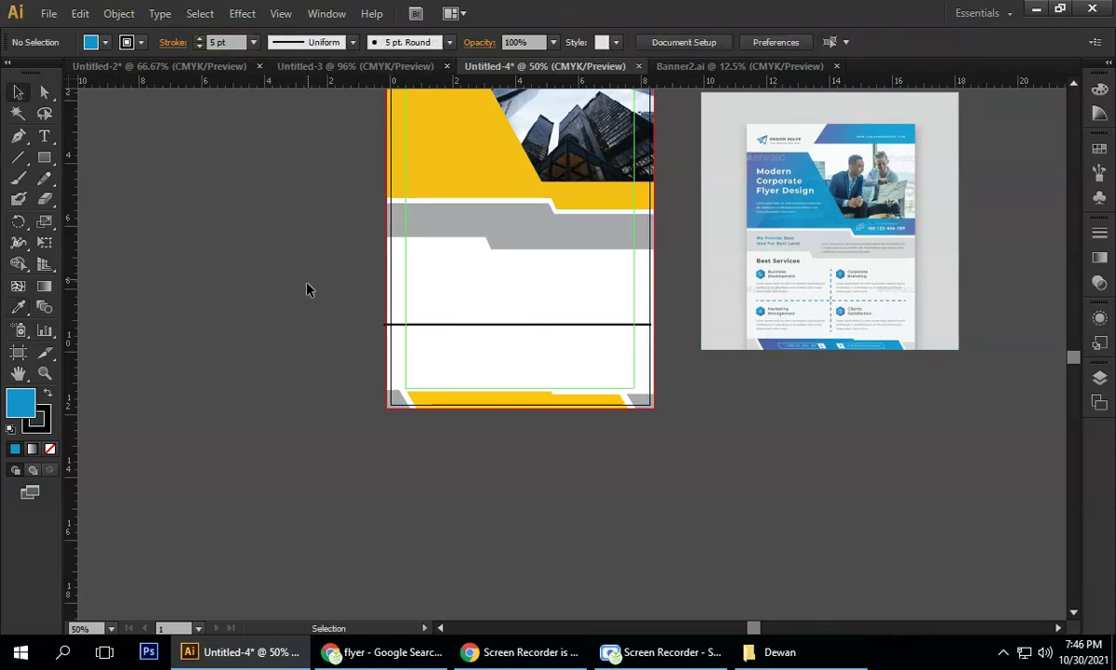
# - Change the services divider line's stroke colour to magenta
pyautogui.click(533, 324)
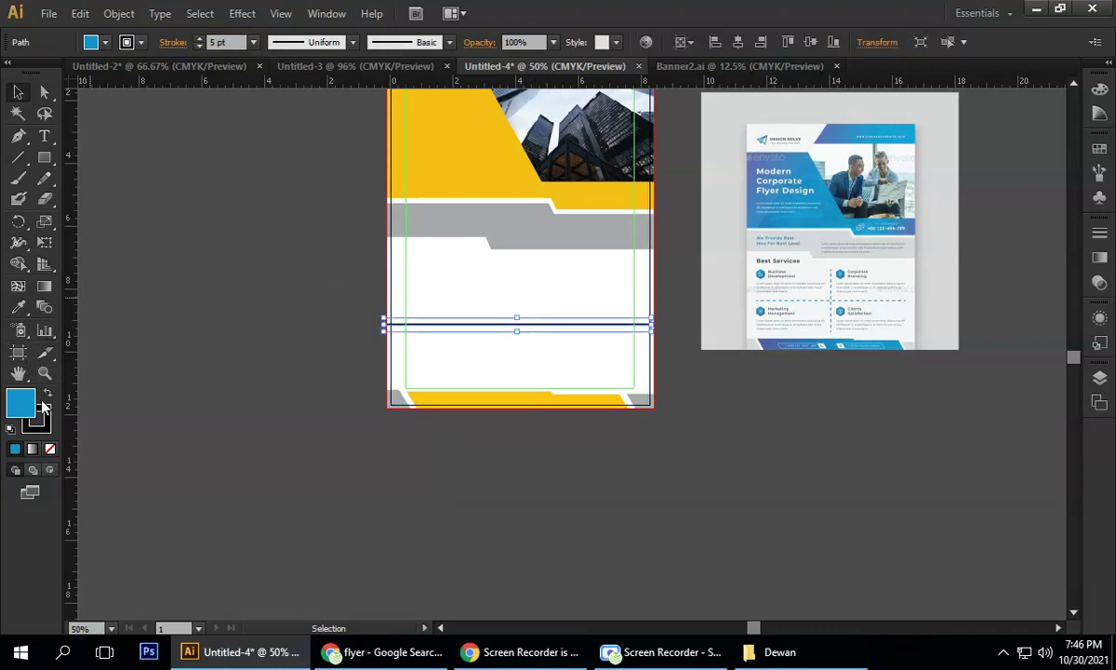
pyautogui.click(128, 42)
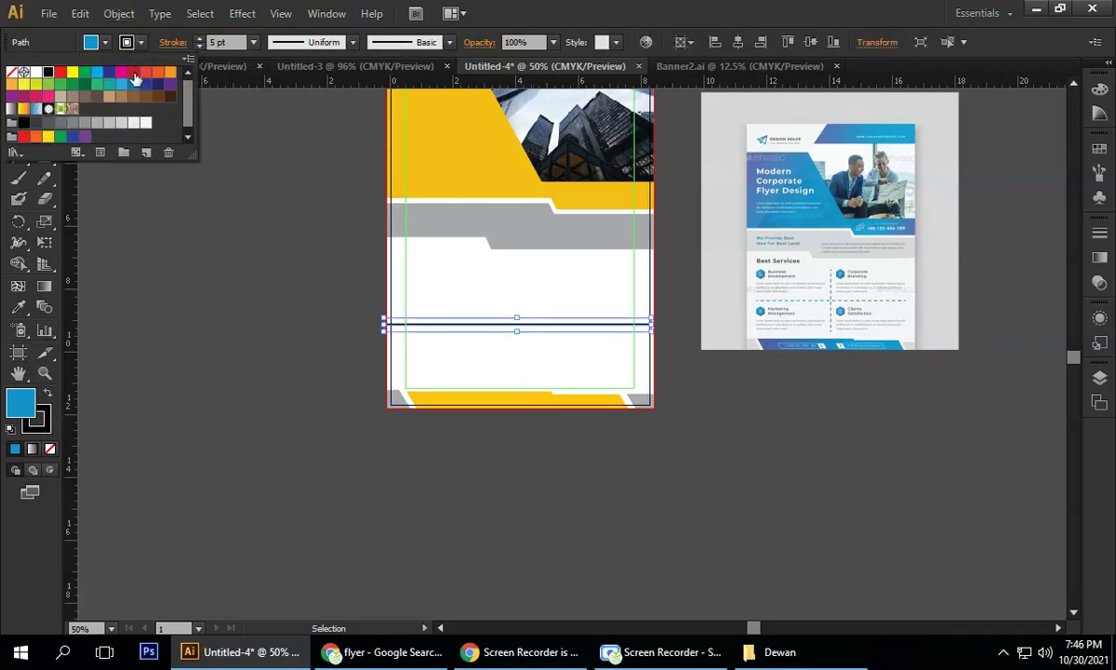
pyautogui.click(122, 72)
pyautogui.click(234, 257)
pyautogui.click(234, 257)
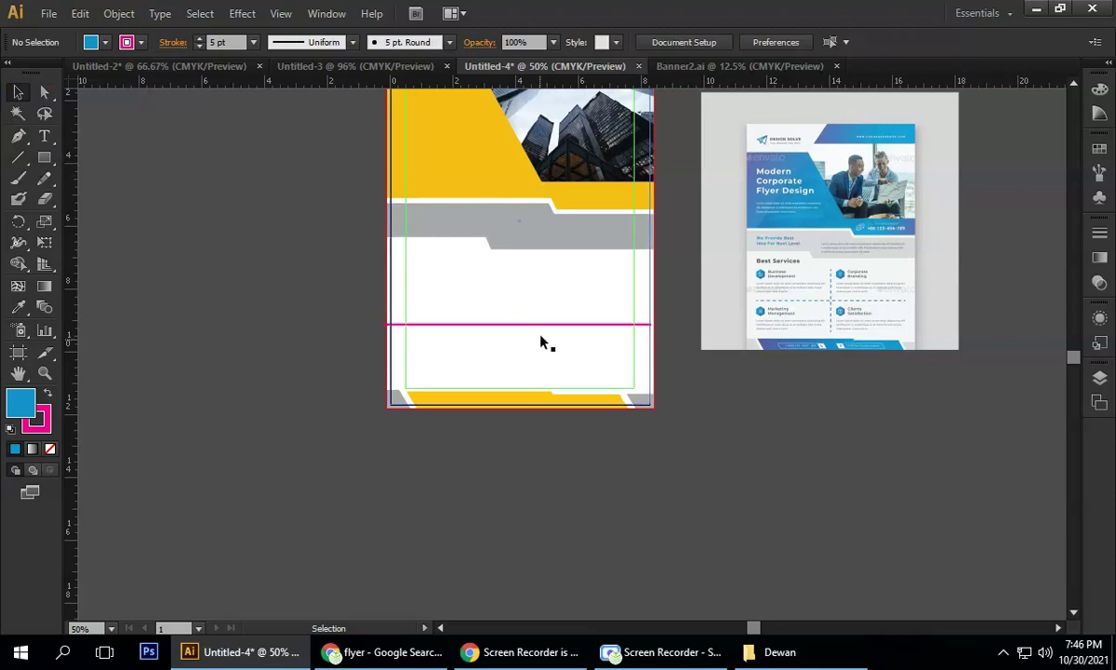
# - Show the full stroke options and turn the magenta divider into a dashed line
pyautogui.click(543, 327)
pyautogui.click(327, 13)
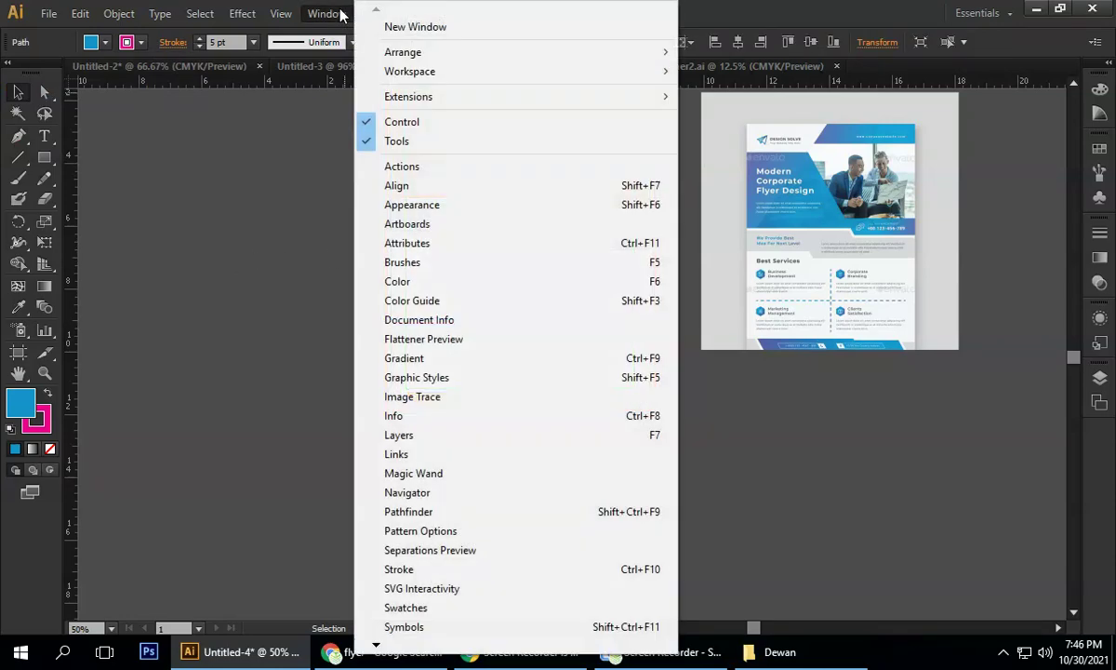
pyautogui.click(426, 570)
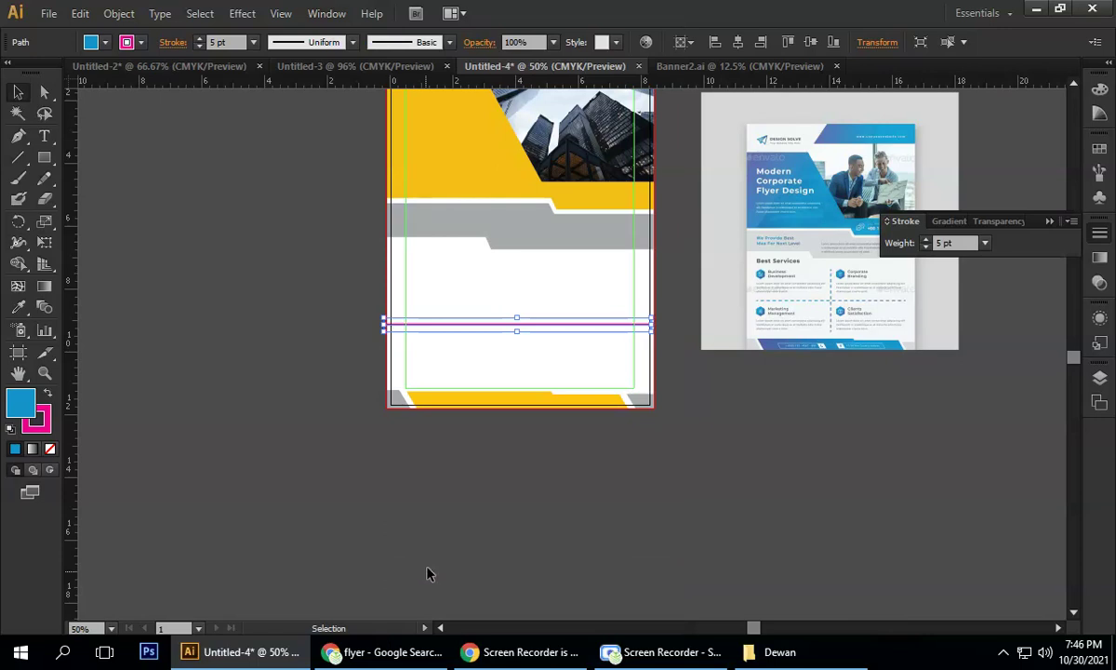
pyautogui.click(1050, 222)
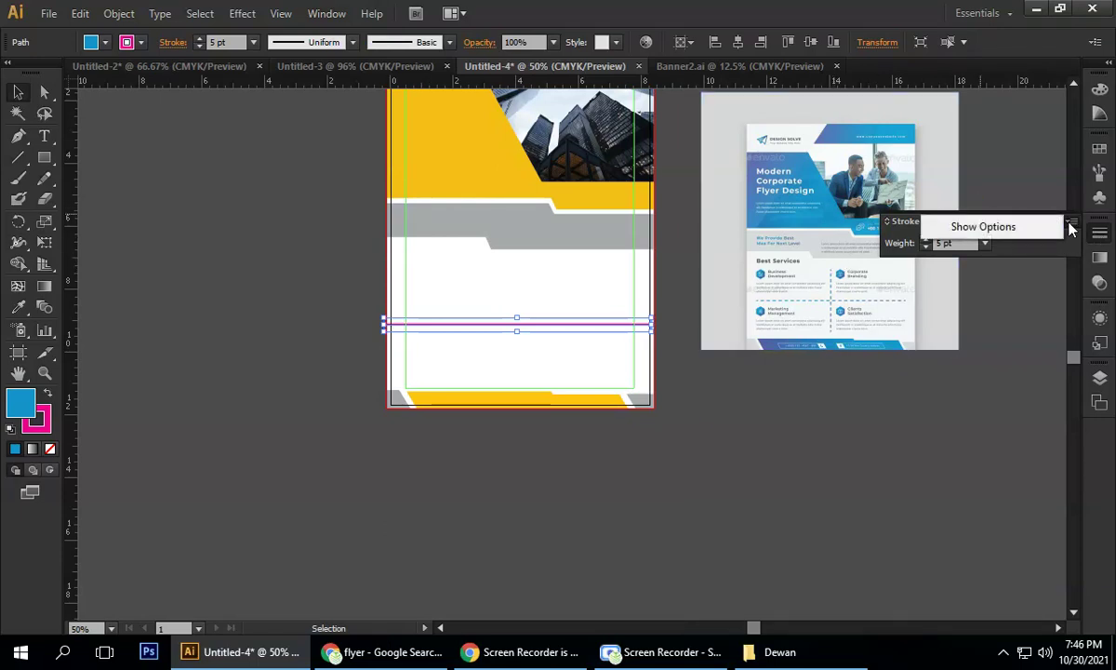
pyautogui.click(1017, 227)
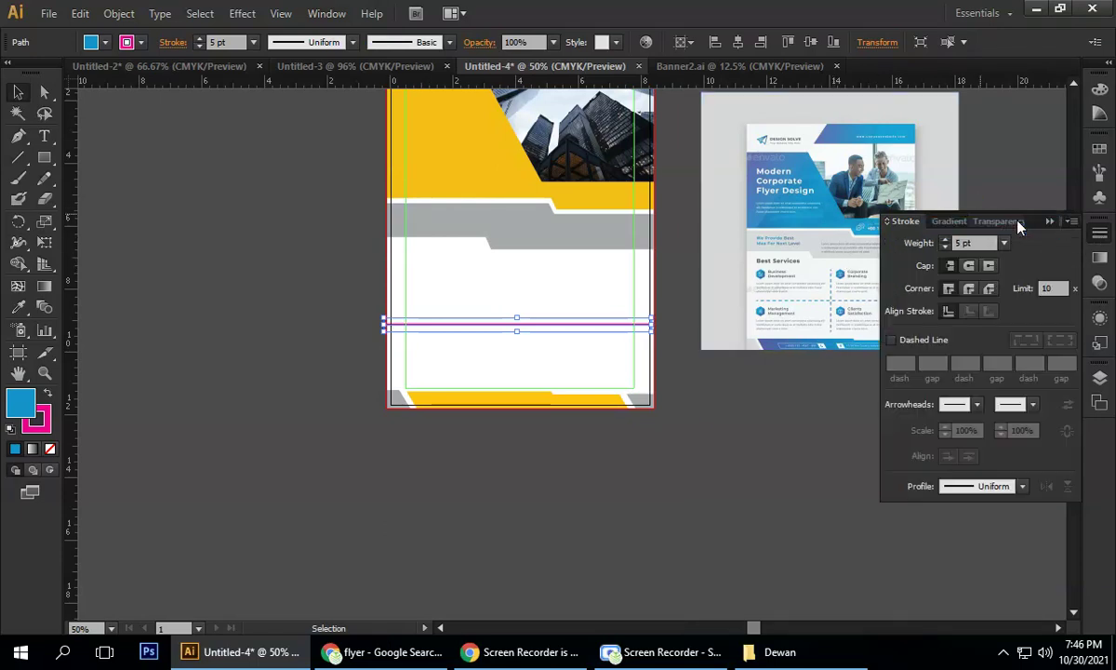
pyautogui.click(893, 340)
pyautogui.click(759, 407)
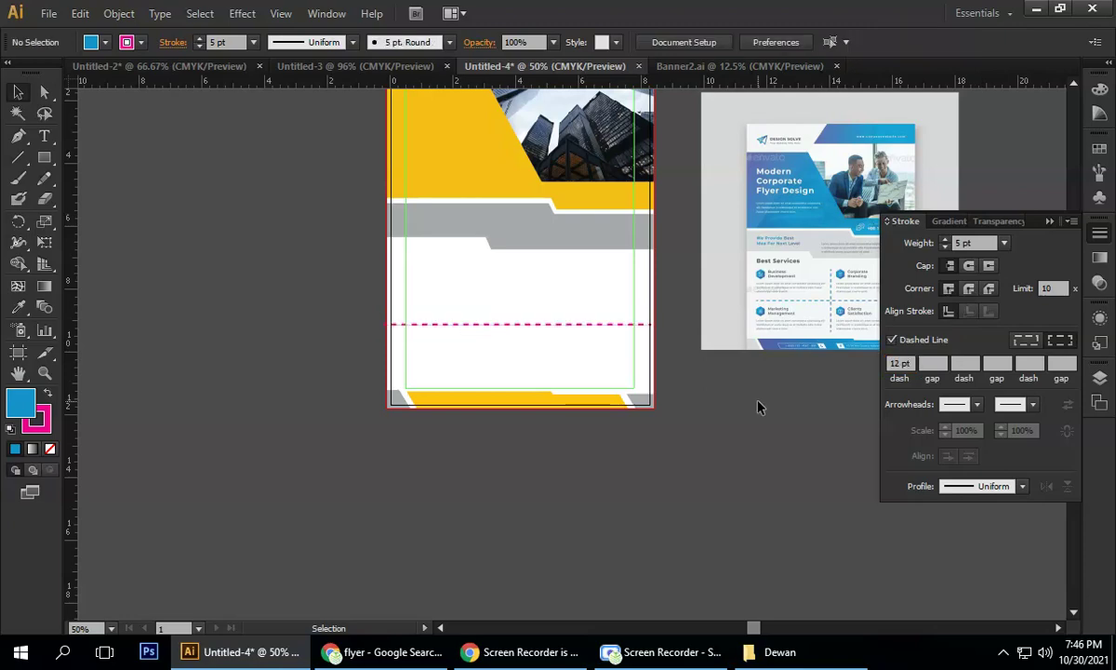
# - Set the divider's dash pattern to 12 pt dash, 6 pt gap, 12 pt dash, 6 pt gap
pyautogui.scroll(1, 672, 381)
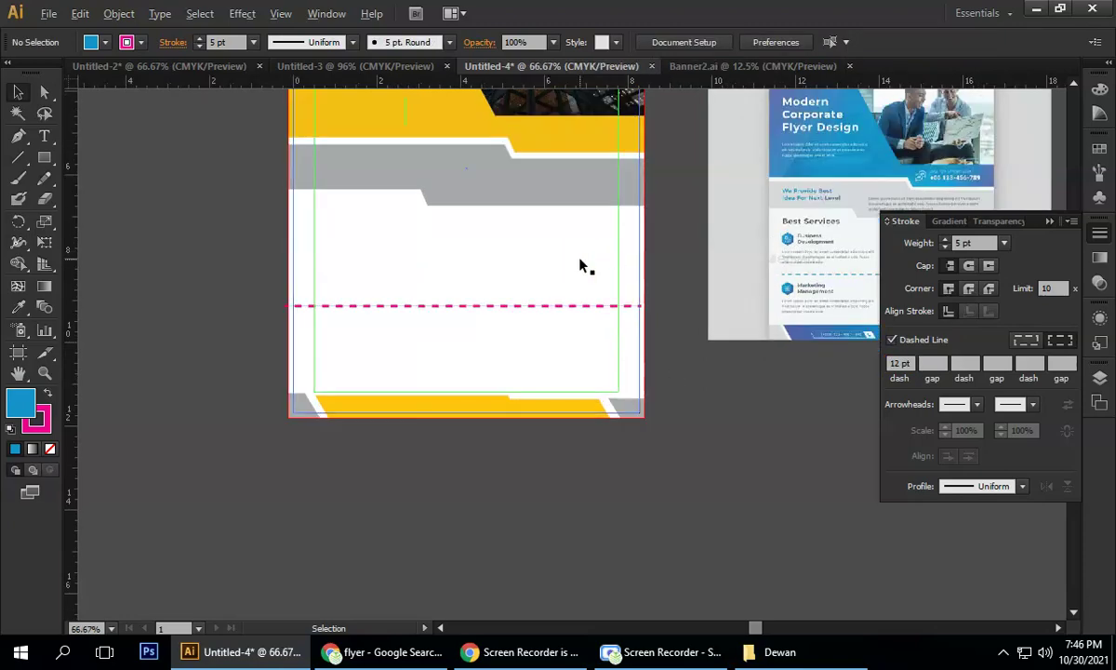
pyautogui.scroll(2, 578, 276)
pyautogui.scroll(-2, 577, 279)
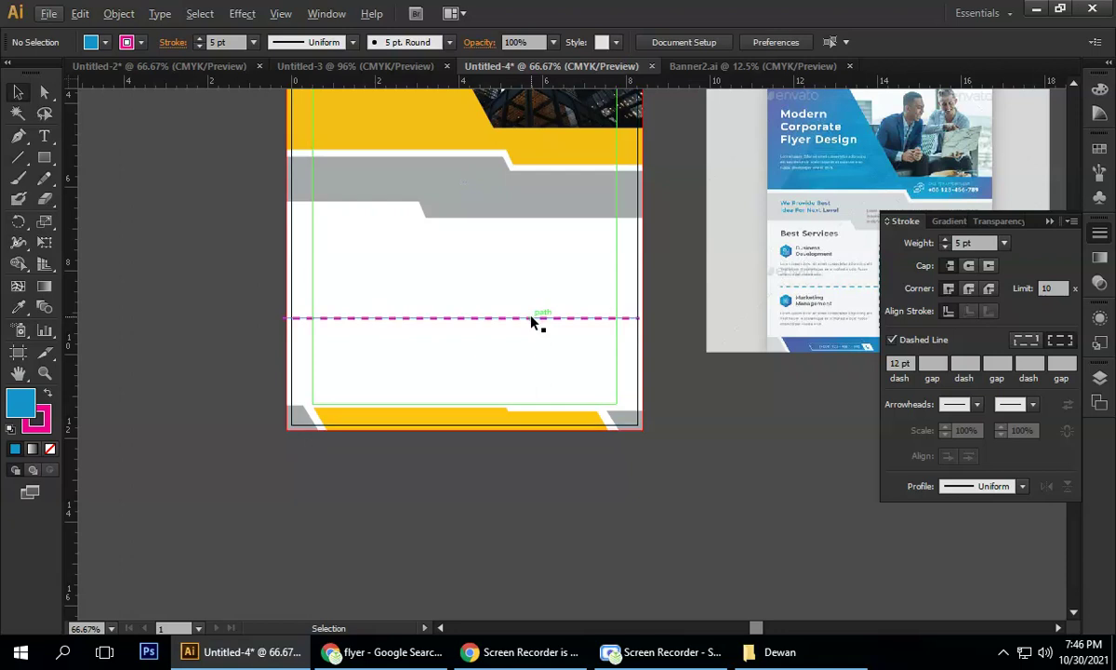
pyautogui.click(575, 317)
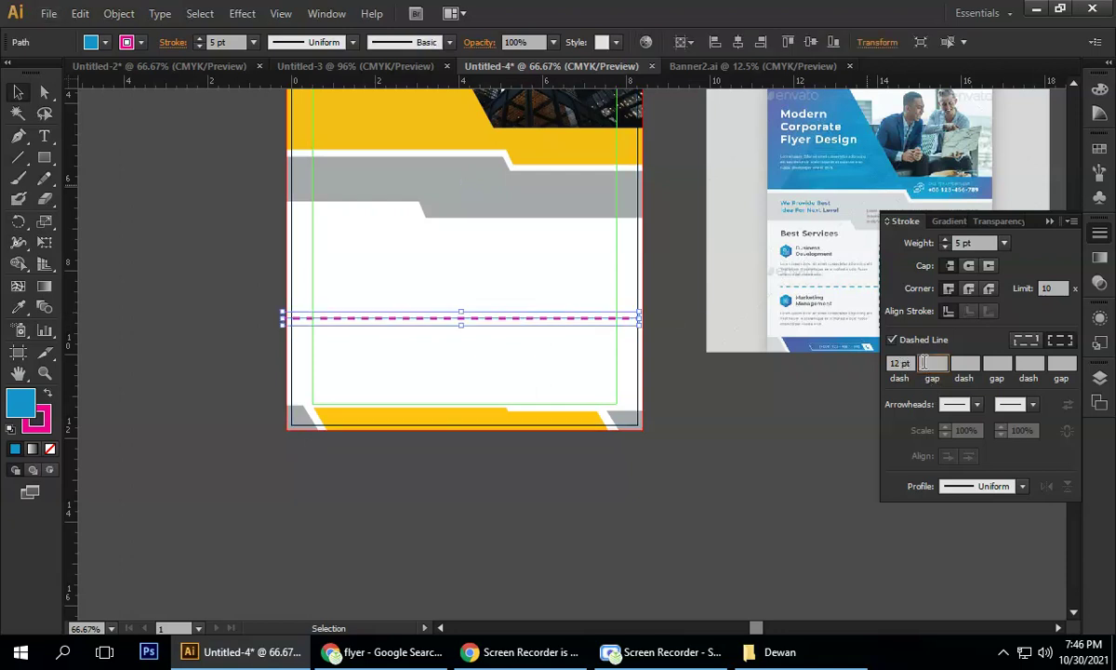
pyautogui.write('5')
pyautogui.click(965, 363)
pyautogui.click(933, 363)
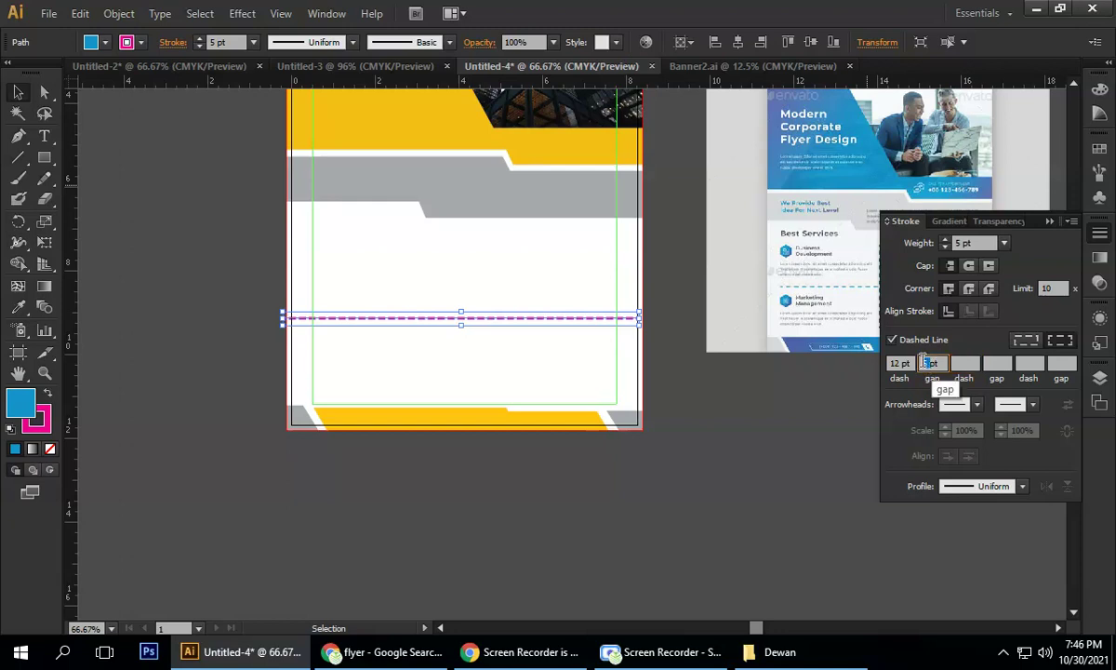
pyautogui.write('6pt')
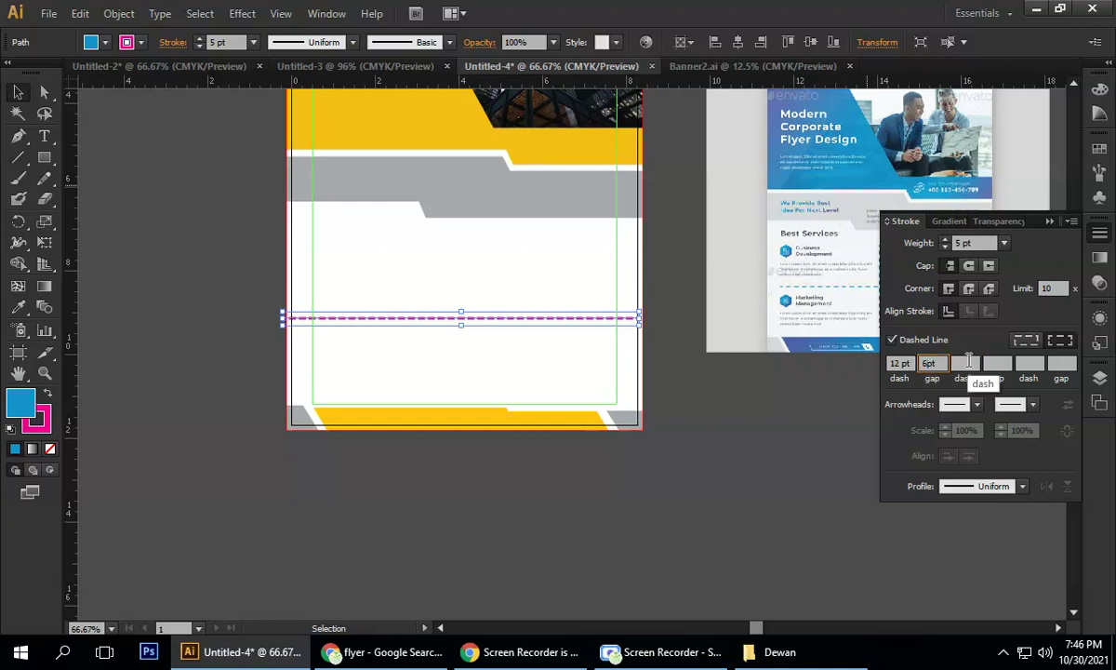
pyautogui.click(965, 363)
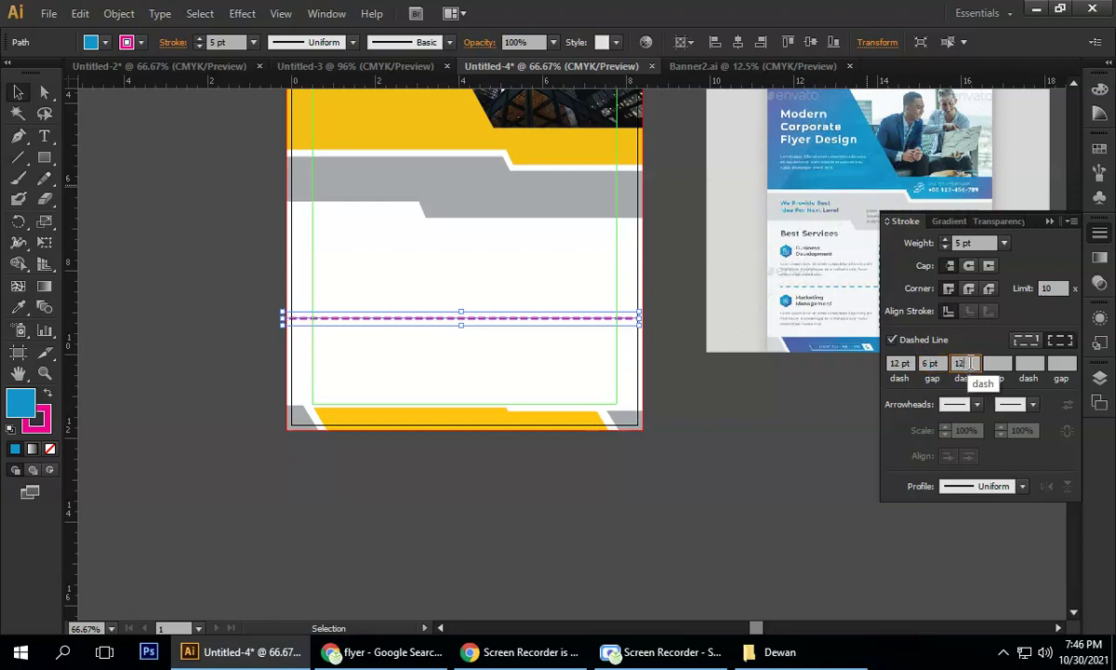
pyautogui.write('12')
pyautogui.click(1000, 363)
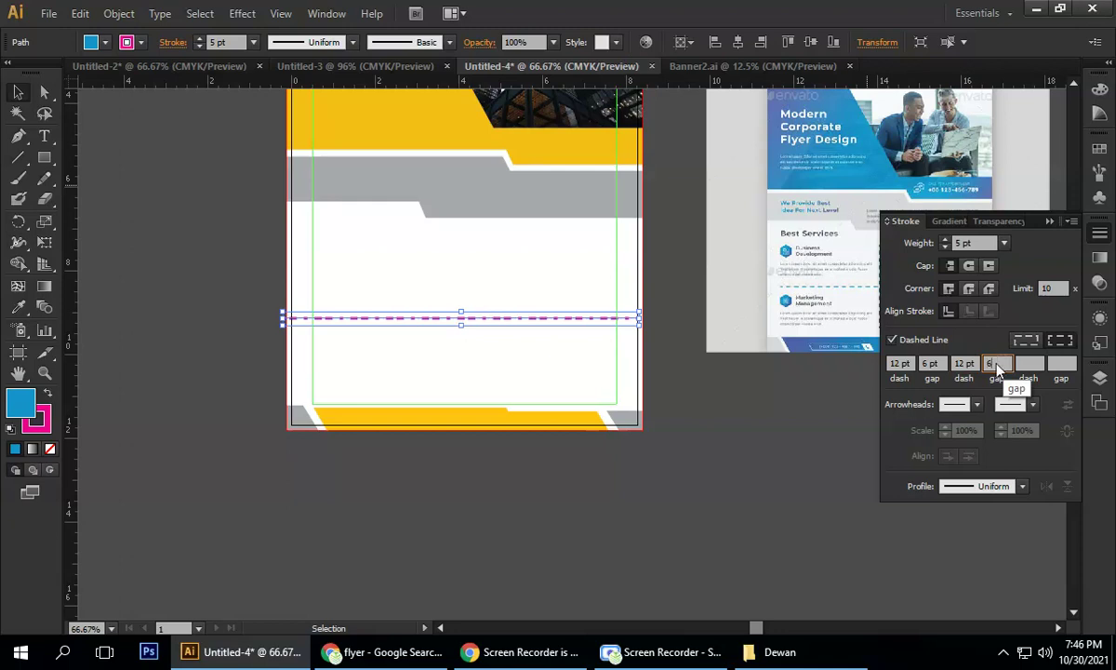
pyautogui.write('6')
pyautogui.click(193, 238)
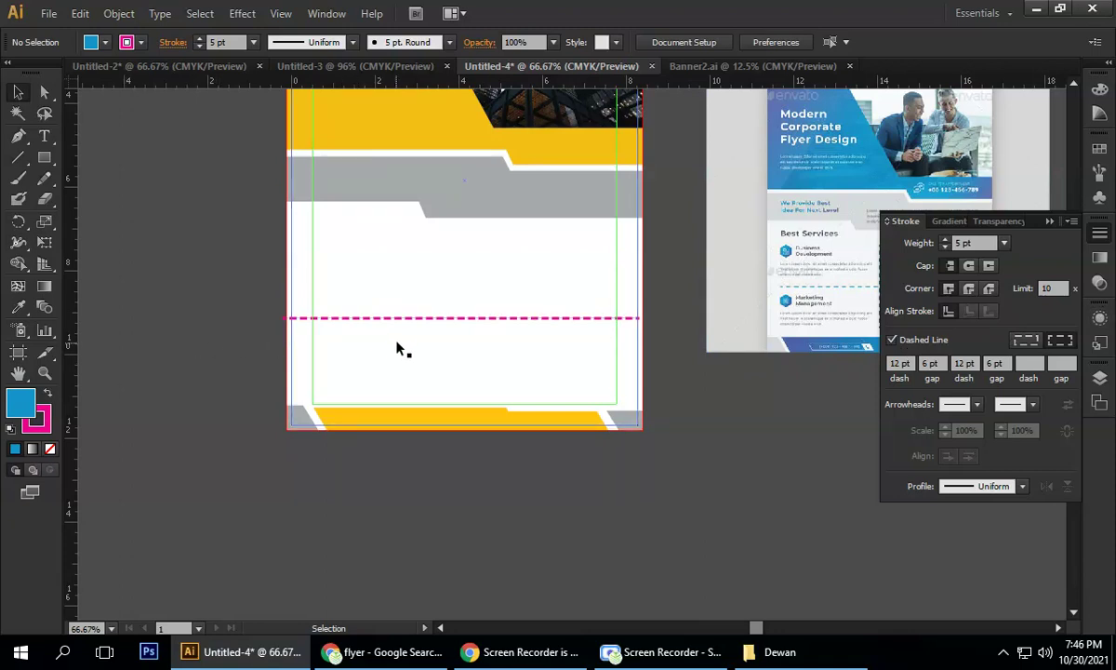
# - Delete the dashed magenta divider from the services area and set the active stroke colour to none
pyautogui.click(409, 320)
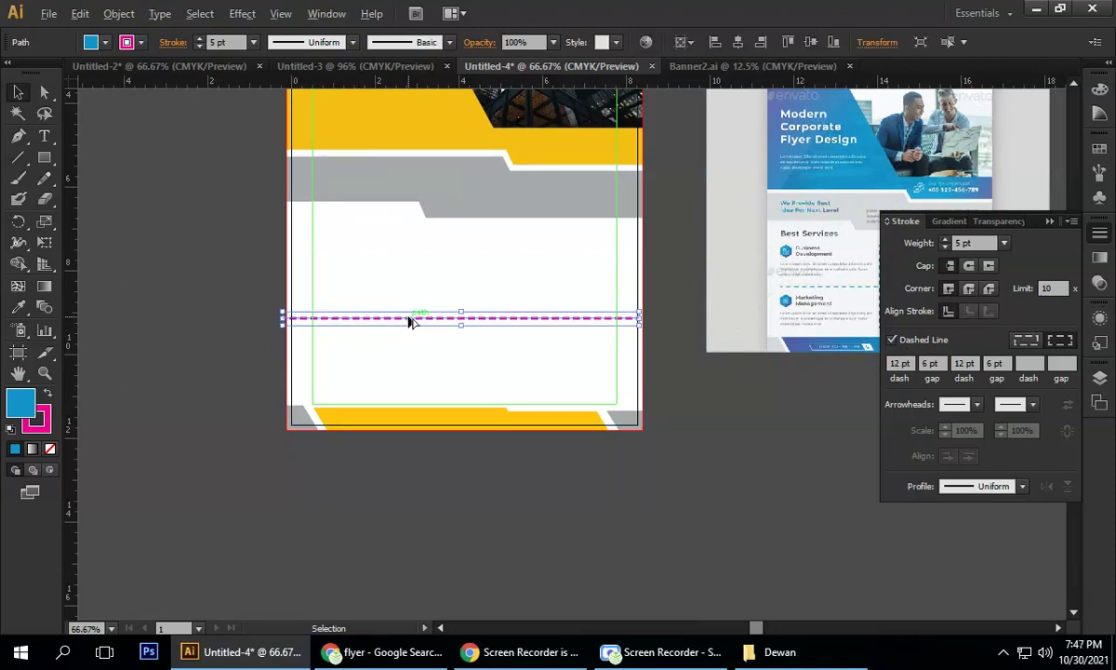
pyautogui.press('Delete')
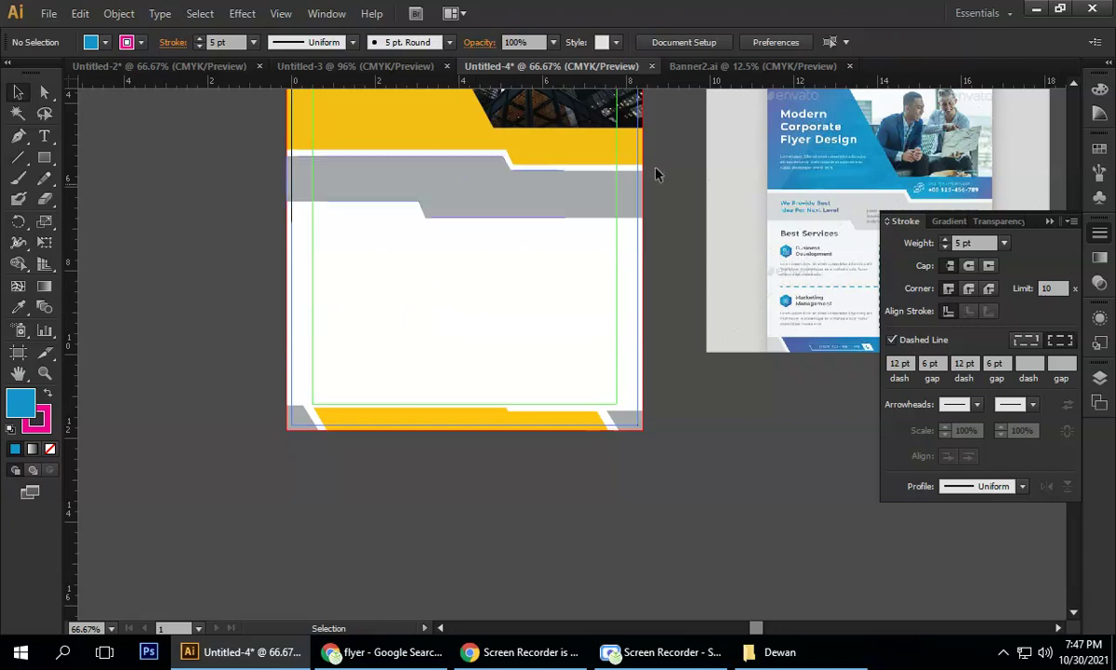
pyautogui.moveTo(798, 290)
pyautogui.mouseDown()
pyautogui.moveTo(811, 363)
pyautogui.moveTo(785, 438)
pyautogui.moveTo(825, 463)
pyautogui.moveTo(824, 445)
pyautogui.mouseUp()
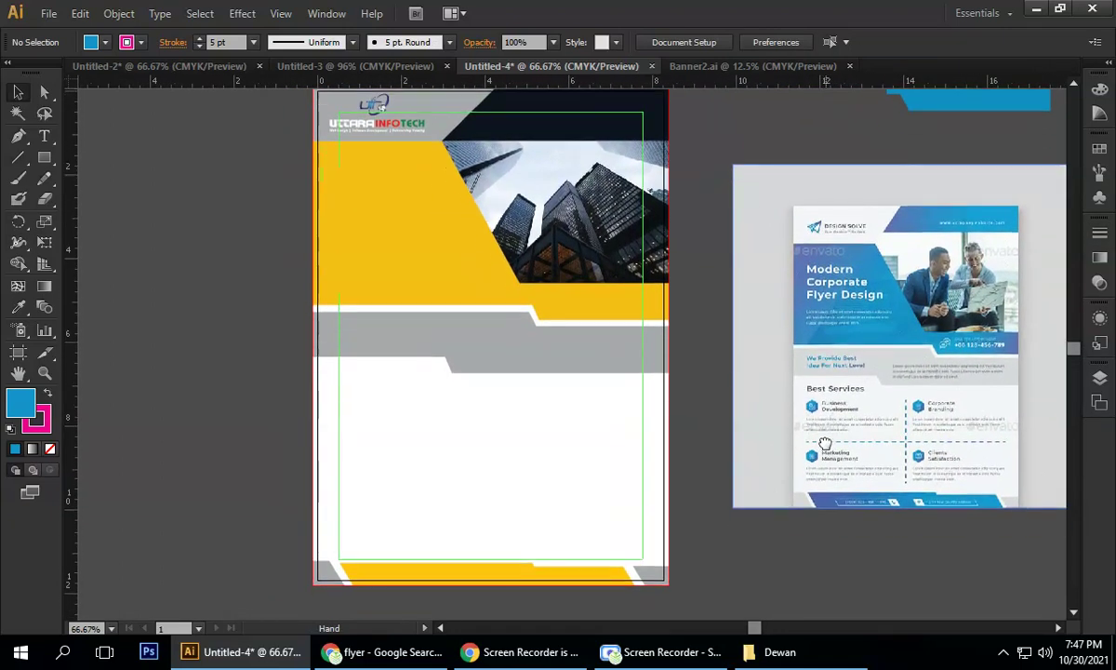
pyautogui.click(31, 426)
pyautogui.click(50, 449)
# - Add the text "Modern Corporate Flyer Design" on the empty canvas beside the flyer
pyautogui.moveTo(202, 411)
pyautogui.mouseDown()
pyautogui.moveTo(290, 406)
pyautogui.moveTo(245, 395)
pyautogui.moveTo(278, 393)
pyautogui.mouseUp()
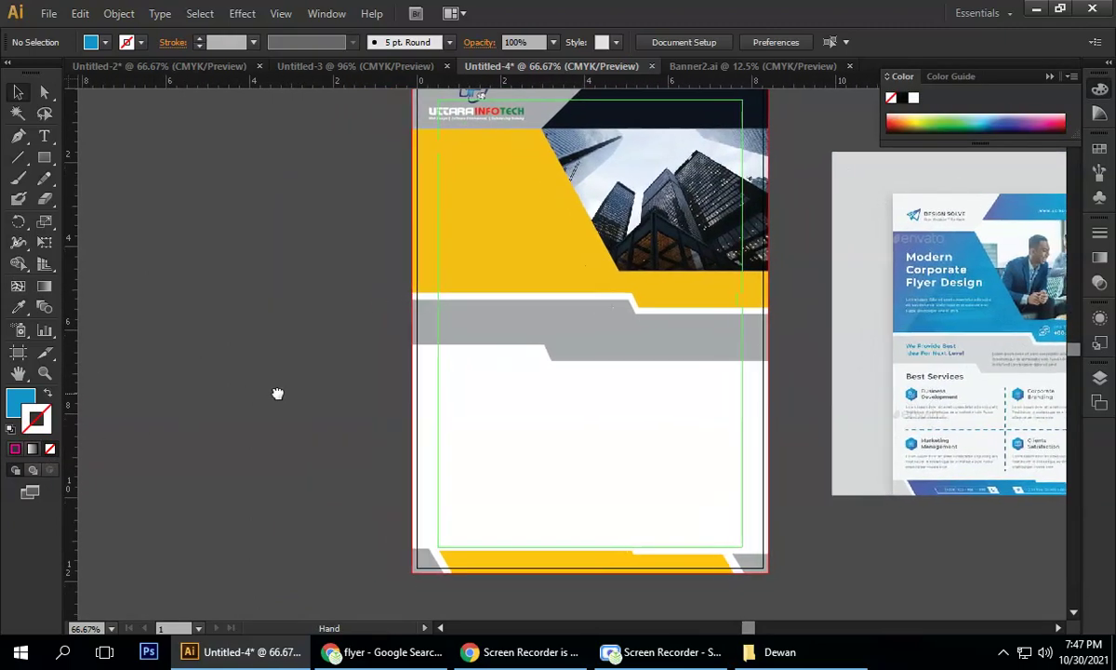
pyautogui.click(43, 136)
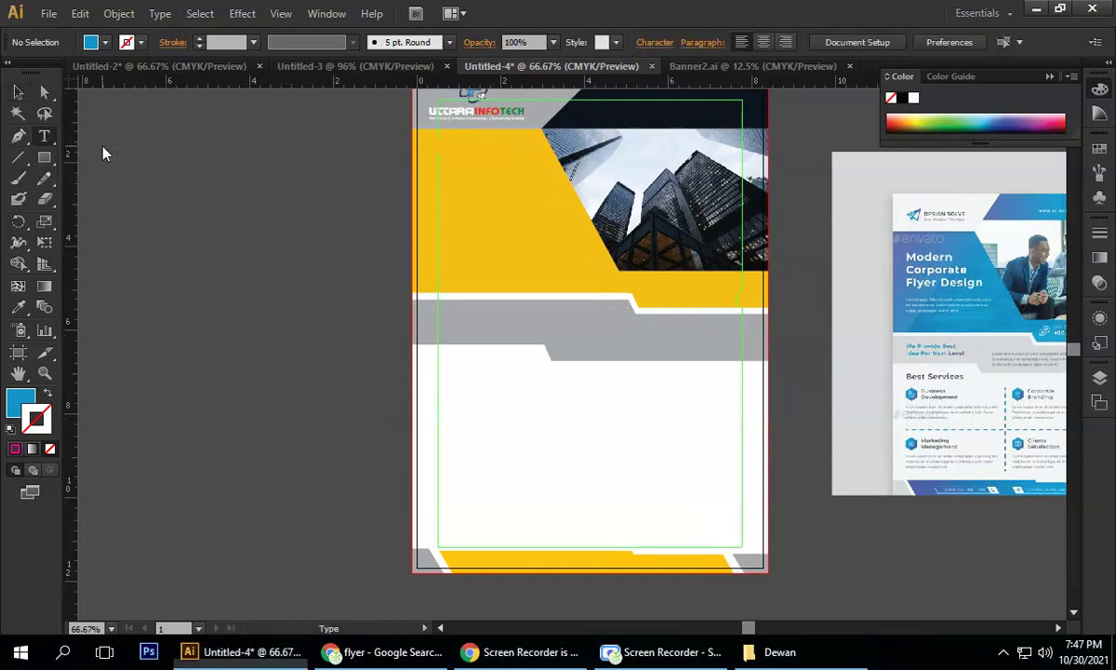
pyautogui.click(234, 313)
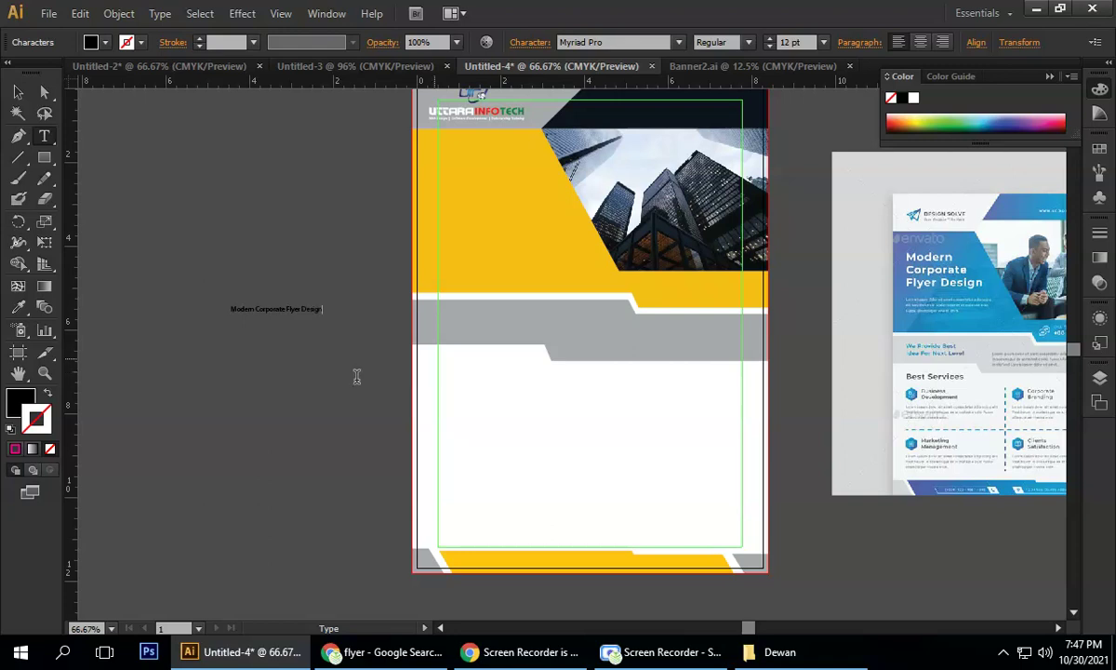
# - Enlarge the whole "Modern Corporate Flyer Design" text to 50 pt
pyautogui.moveTo(353, 309); pyautogui.dragTo(163, 301)
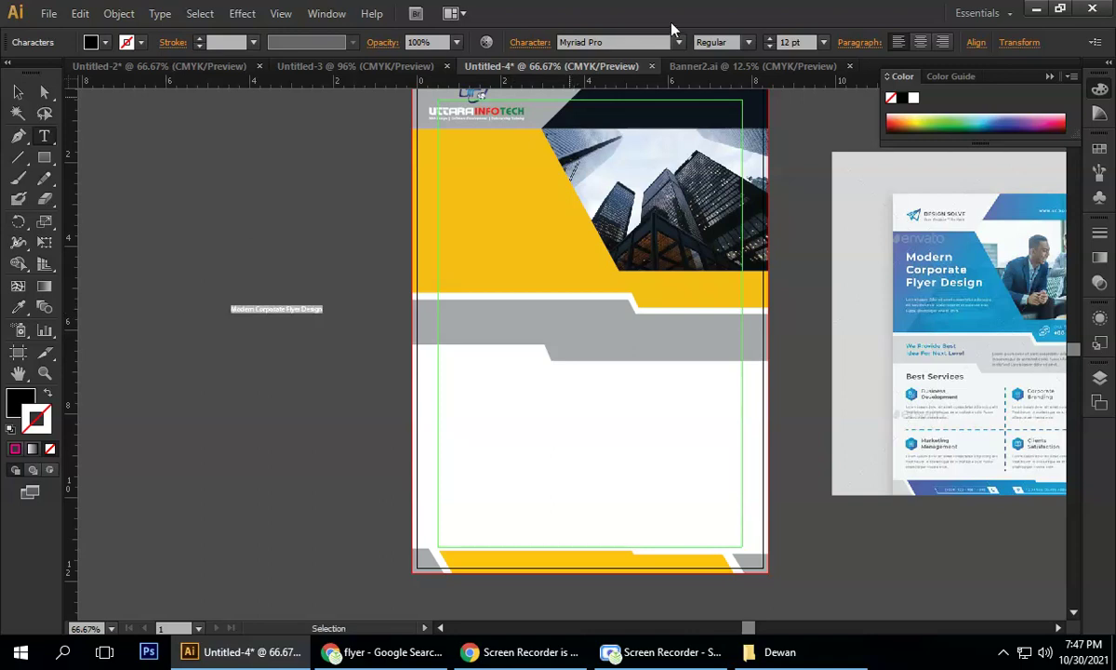
pyautogui.click(800, 42)
pyautogui.write('17')
pyautogui.press('Return')
pyautogui.scroll(20, 810, 42)
pyautogui.scroll(2, 810, 42)
pyautogui.click(823, 42)
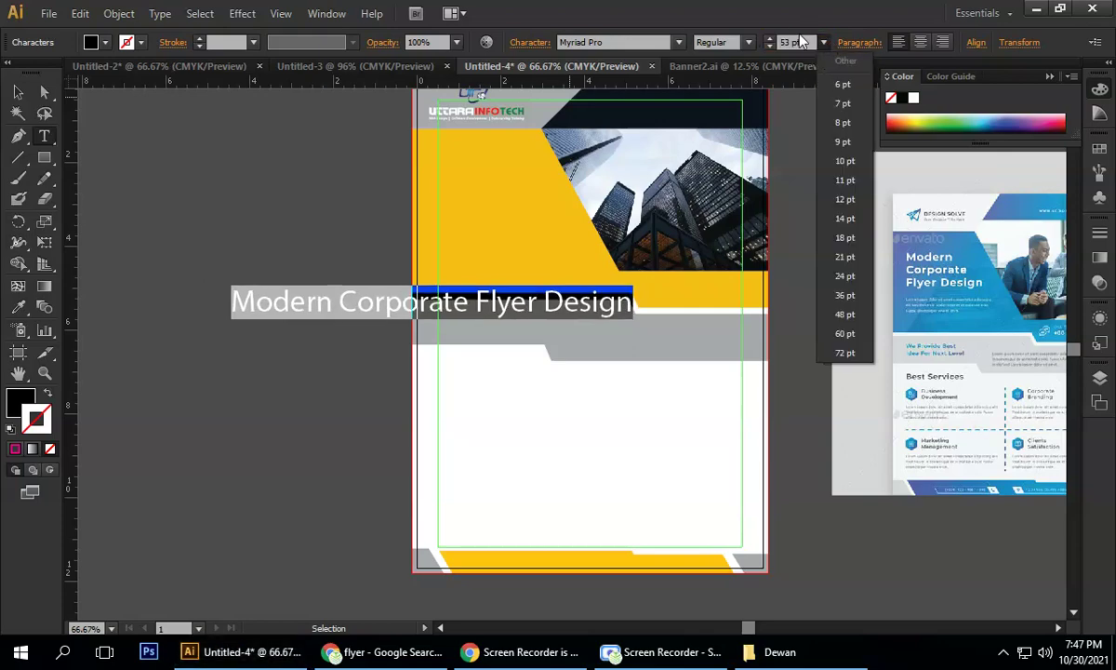
pyautogui.click(800, 42)
pyautogui.scroll(-3, 805, 42)
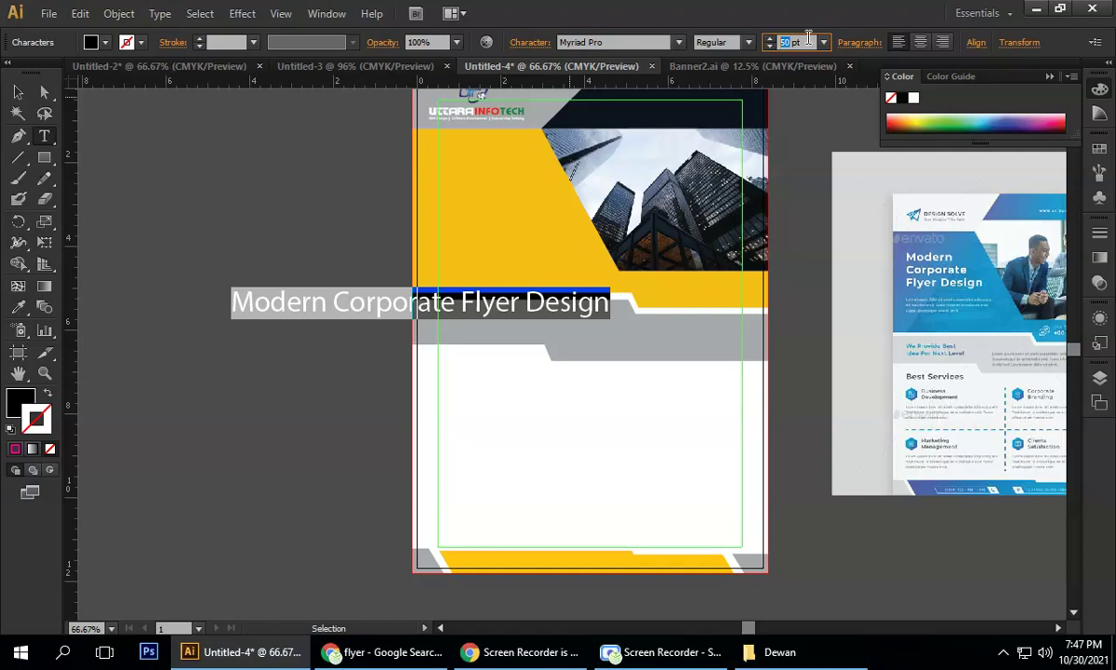
# - Move the headline text up and to the left, mostly off the flyer onto the empty canvas
pyautogui.click(18, 92)
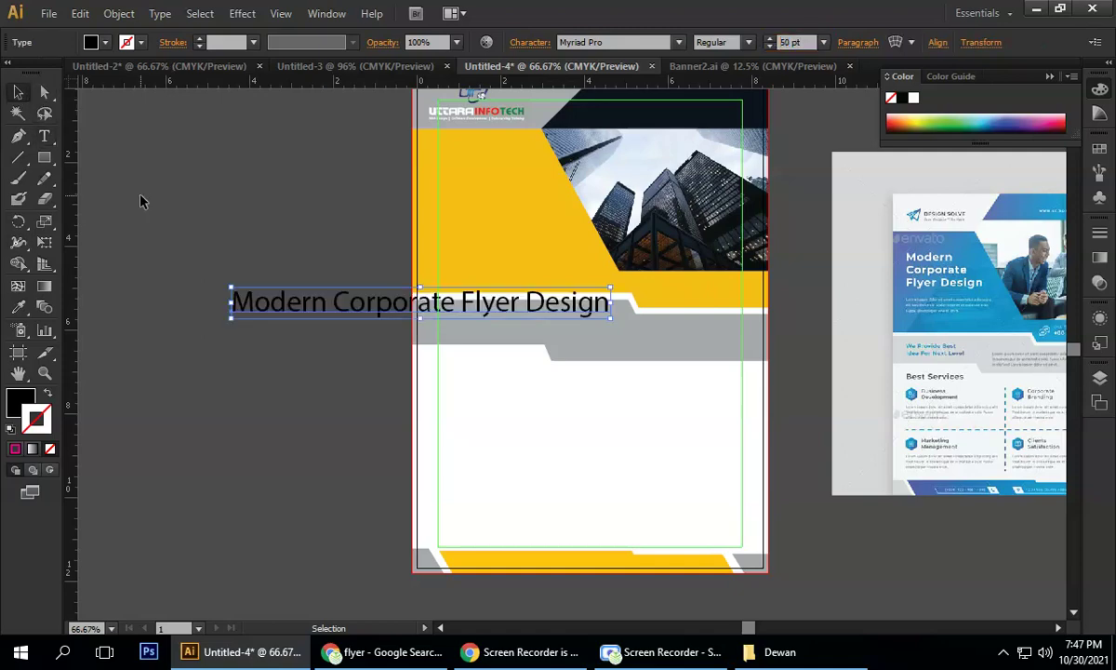
pyautogui.click(192, 219)
pyautogui.moveTo(285, 296); pyautogui.dragTo(129, 233)
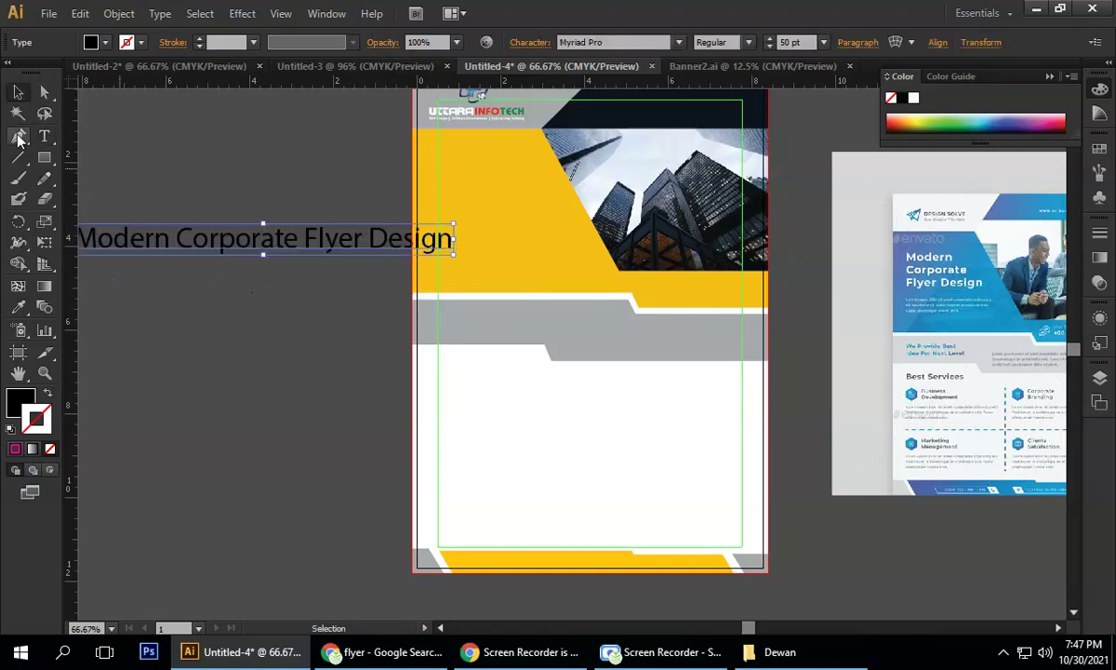
# - Break the headline into three lines reading "Modern", "Corporate" and "Flyer Design", without a leading space on the second line
pyautogui.moveTo(44, 137); pyautogui.dragTo(121, 137)
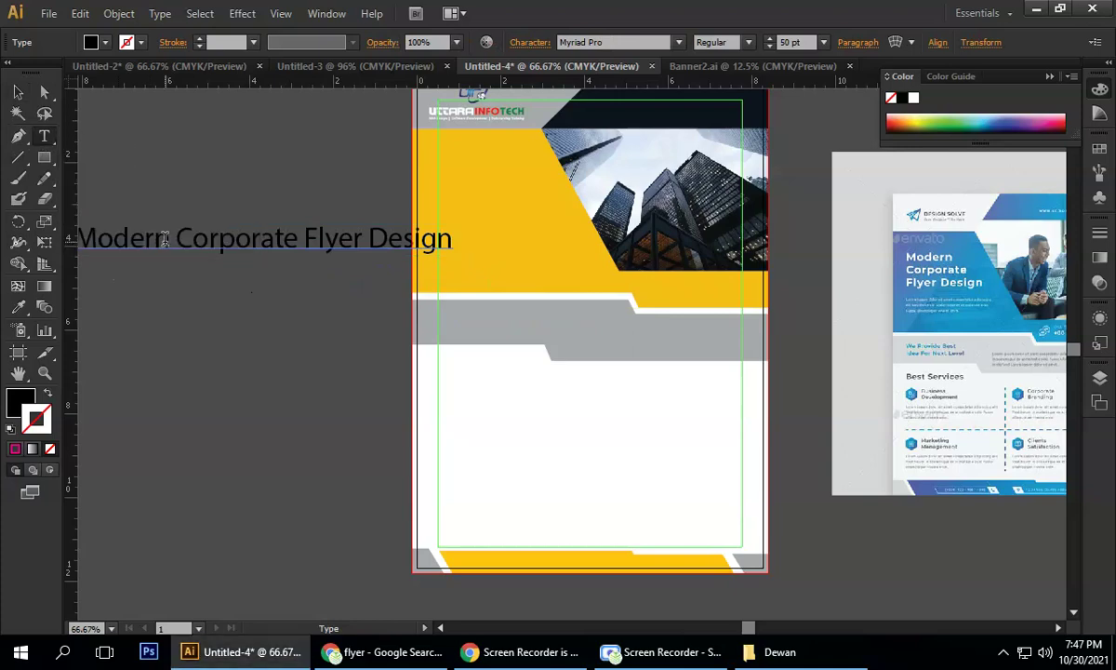
pyautogui.click(172, 238)
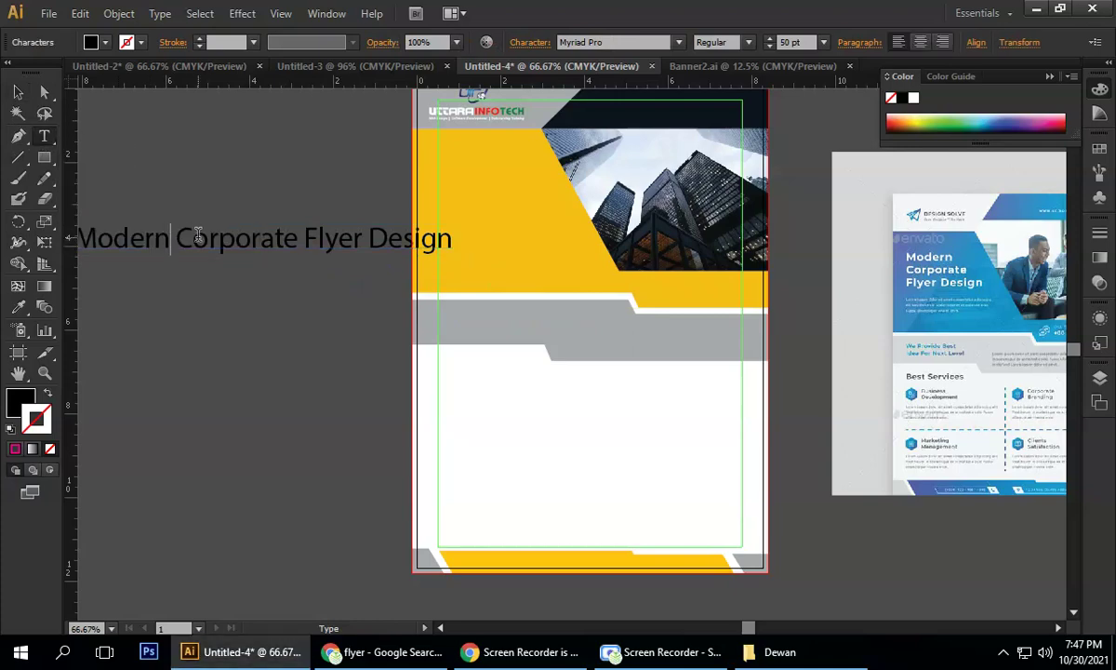
pyautogui.press('Return')
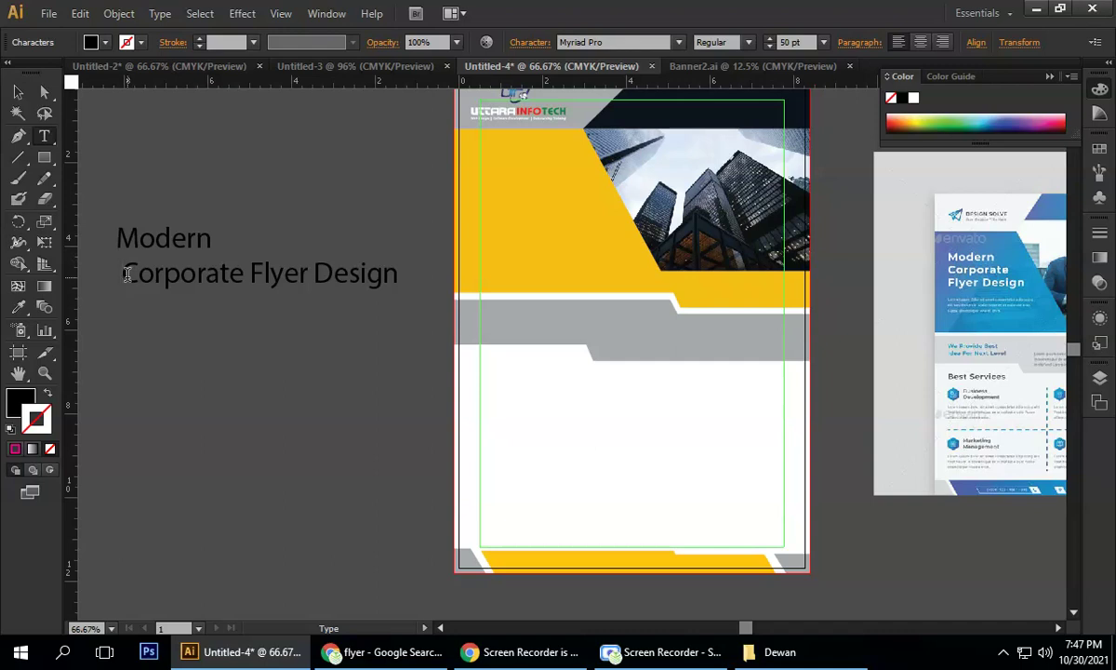
pyautogui.press('Delete')
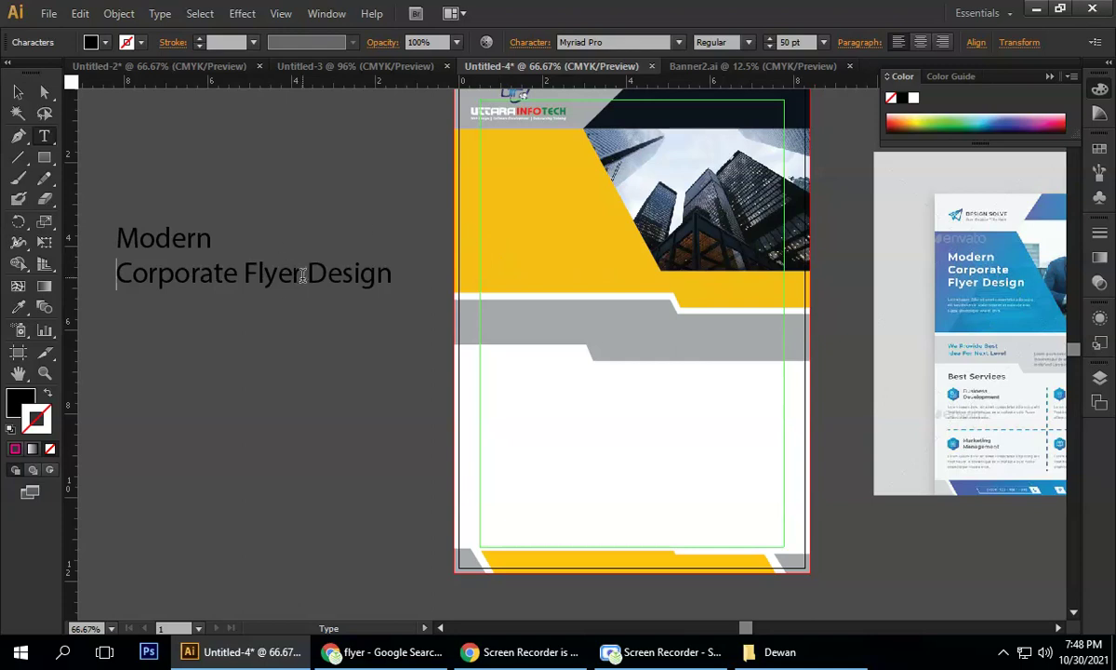
pyautogui.click(247, 272)
pyautogui.press('Return')
pyautogui.click(17, 92)
pyautogui.click(231, 220)
pyautogui.click(193, 240)
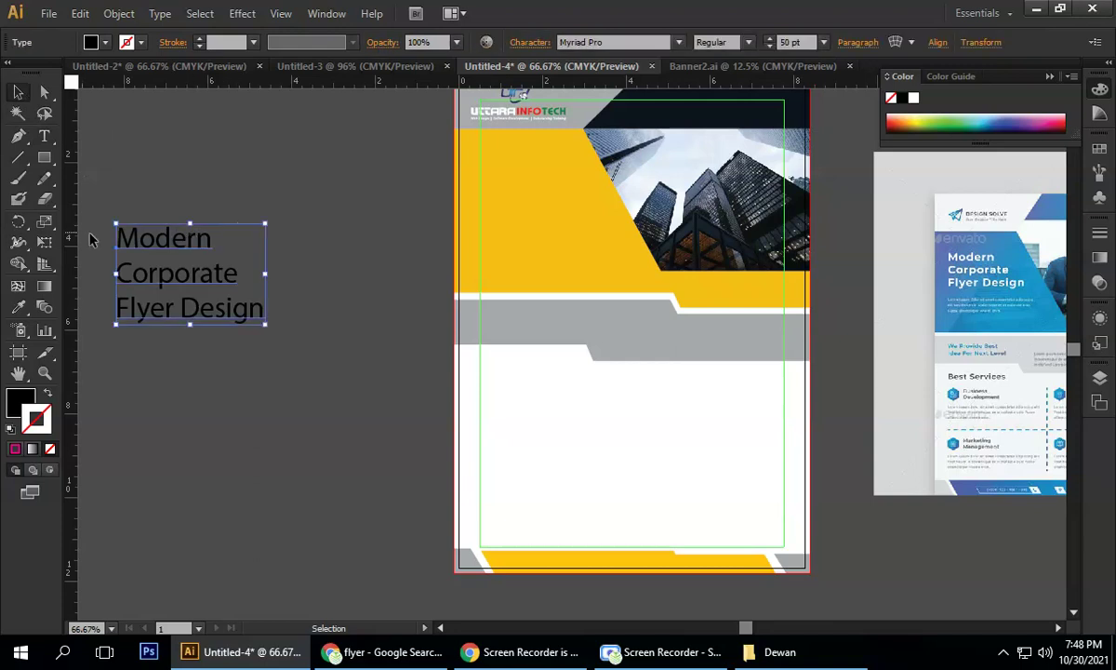
# - Centre-align the three-line headline and shift it towards the flyer on the empty canvas
pyautogui.click(854, 43)
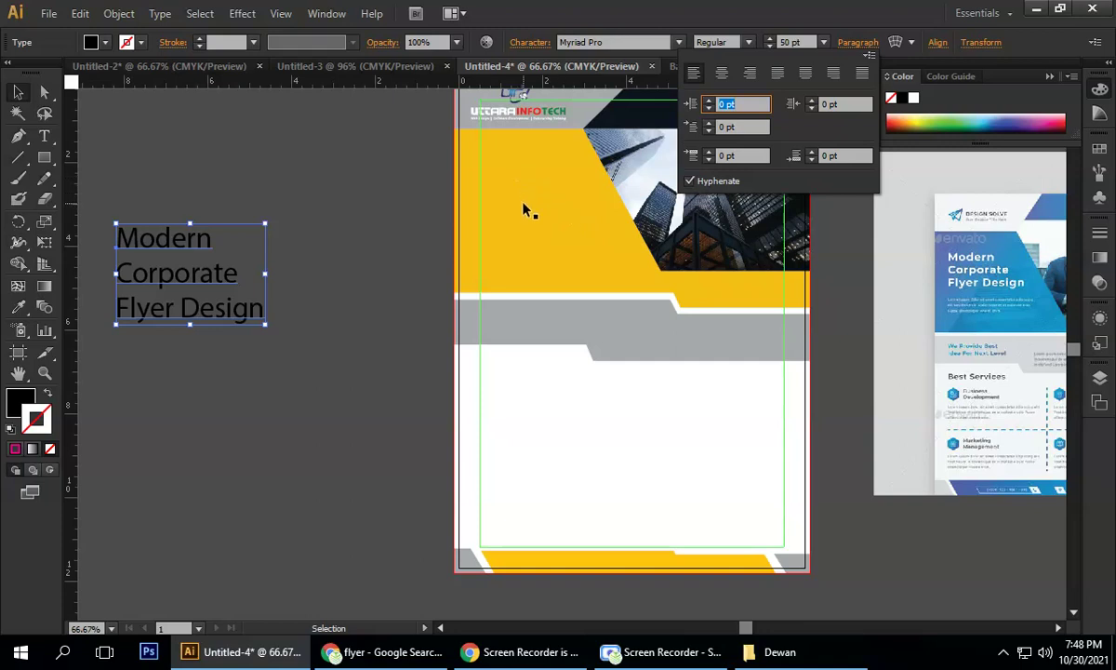
pyautogui.click(722, 73)
pyautogui.moveTo(161, 252); pyautogui.dragTo(342, 236)
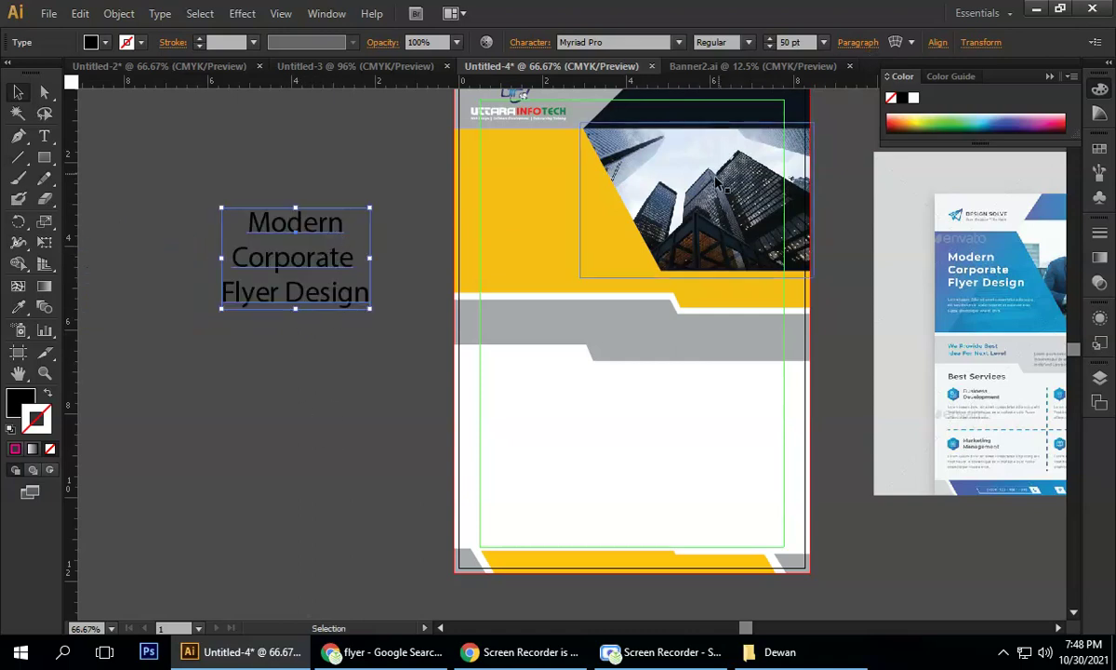
pyautogui.click(862, 44)
pyautogui.click(750, 73)
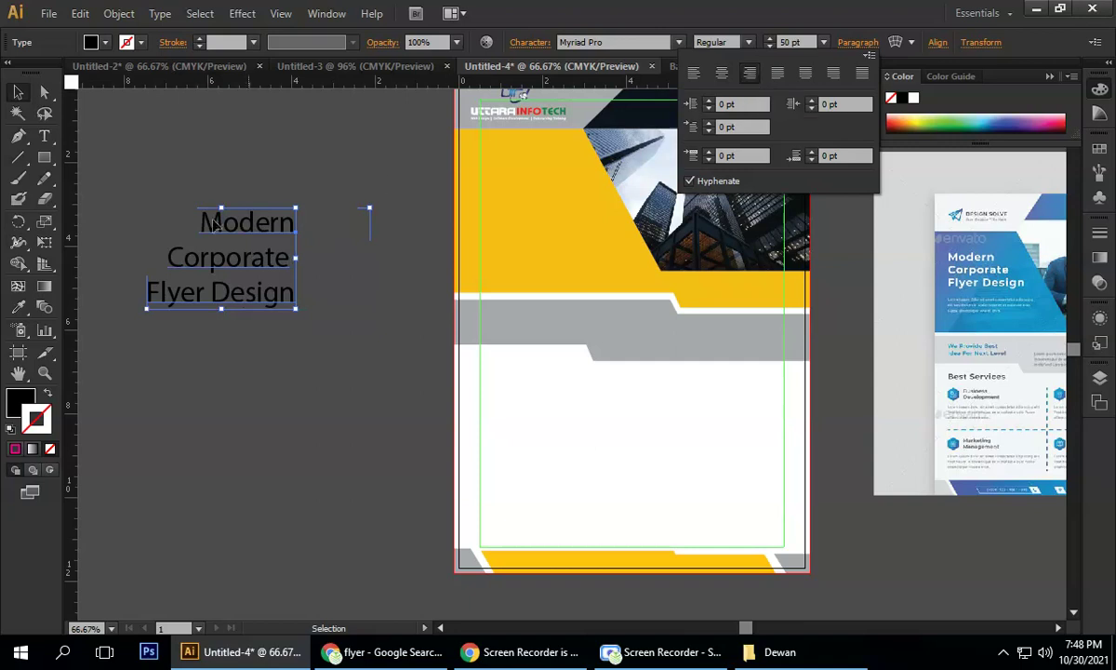
pyautogui.click(723, 75)
pyautogui.click(107, 198)
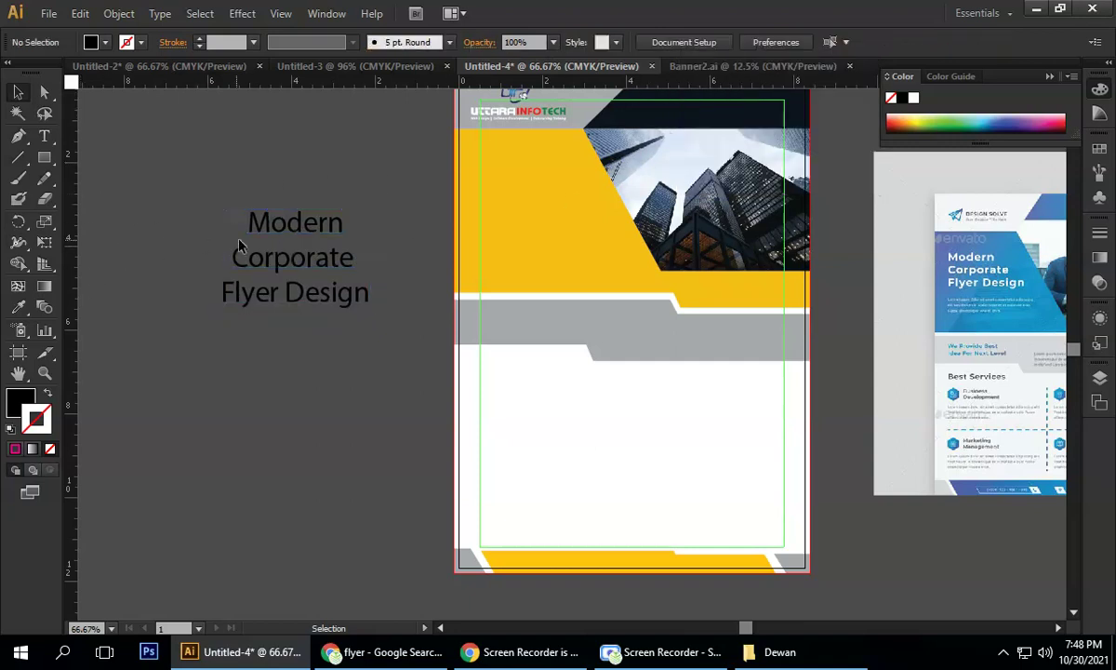
# - Move the headline onto the yellow panel beside the building photo and set its font size to 39 pt
pyautogui.moveTo(250, 251); pyautogui.dragTo(494, 203)
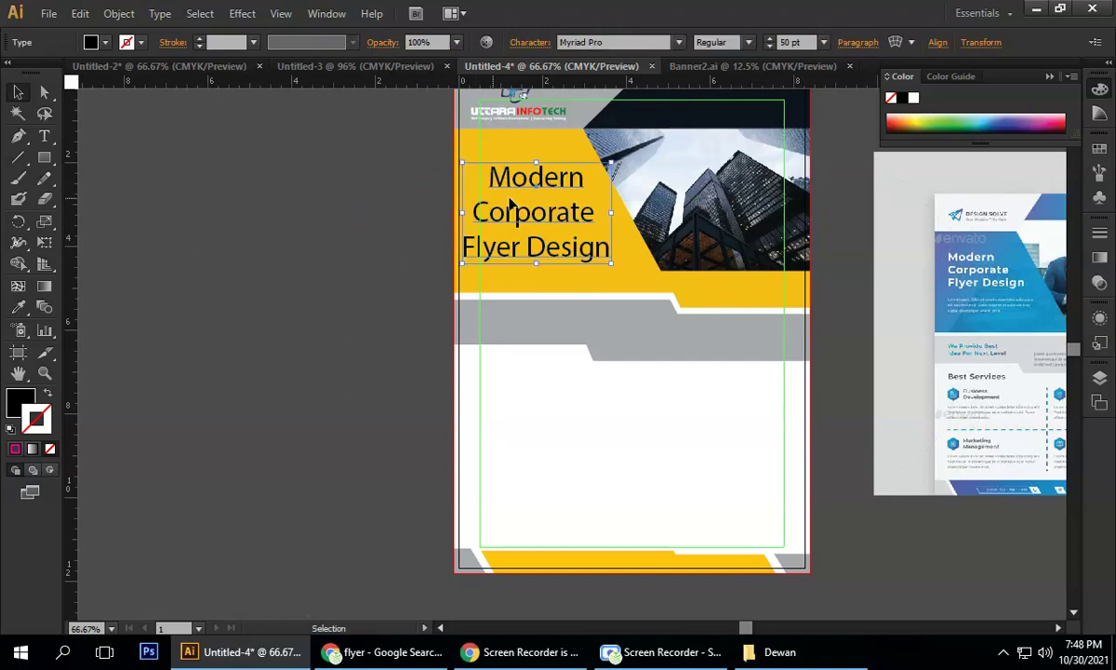
pyautogui.click(811, 41)
pyautogui.press('Down')
pyautogui.press('Down')
pyautogui.press('Down')
pyautogui.press('Down')
pyautogui.press('Down')
pyautogui.press('Down')
pyautogui.press('Down')
pyautogui.press('Down')
pyautogui.press('Down')
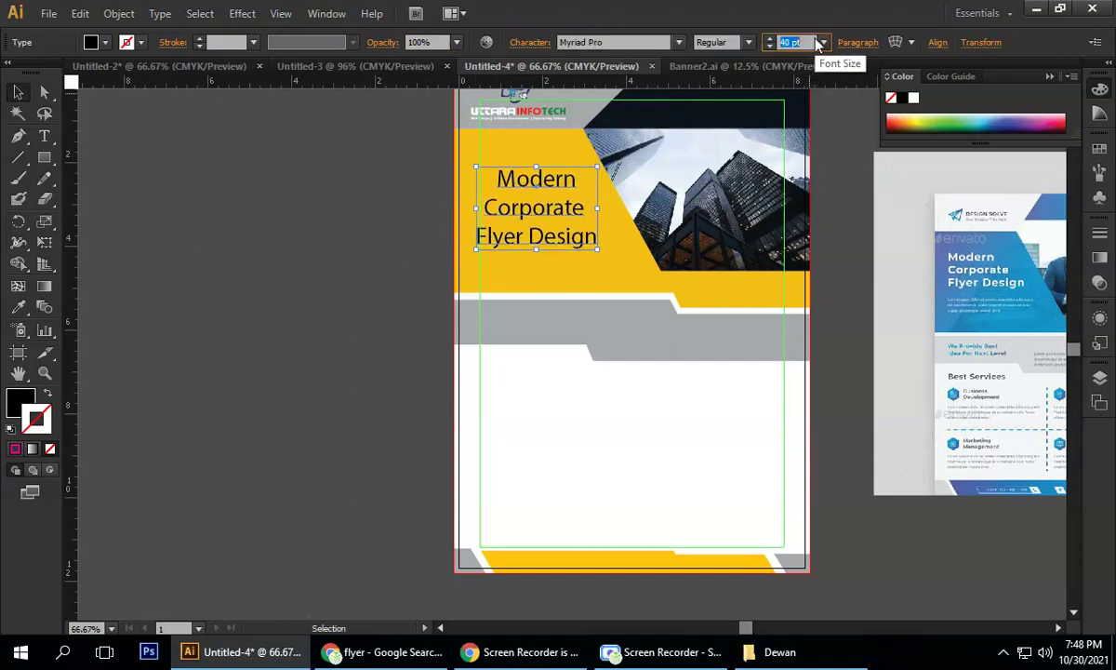
pyautogui.press('Up')
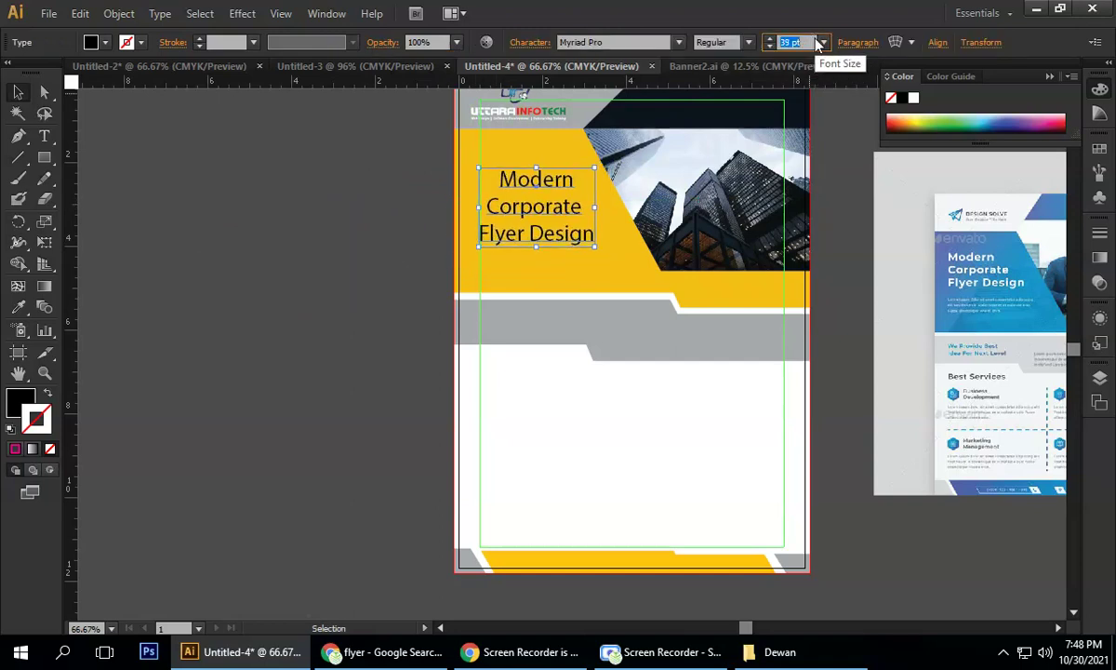
pyautogui.click(392, 207)
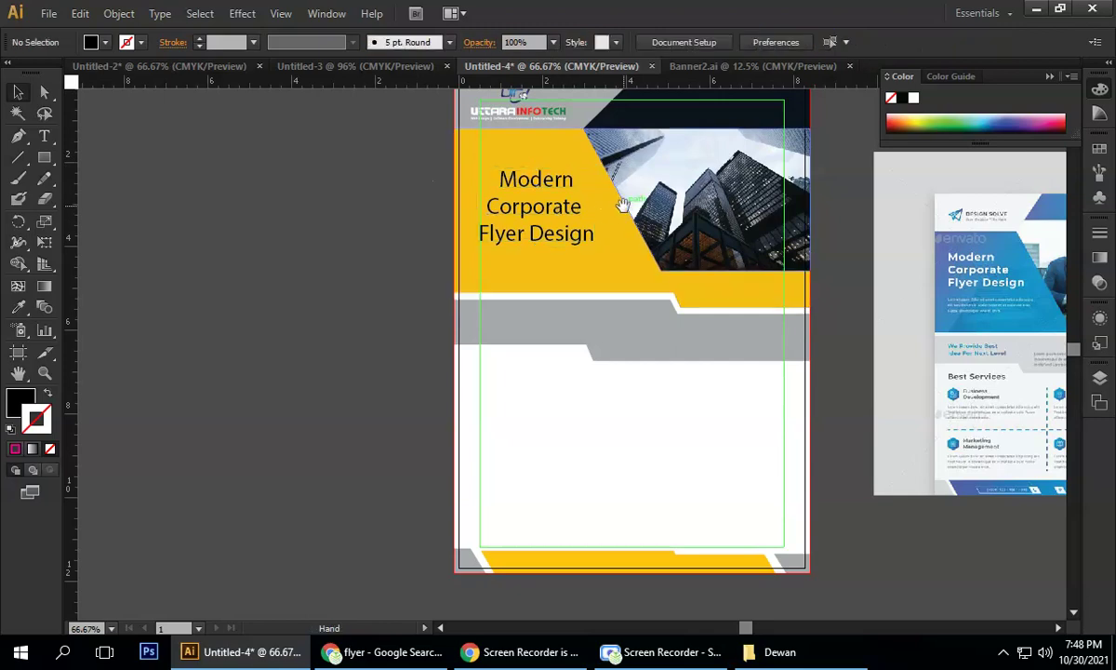
# - Fill the whole headline with white (FFFFFF) and move it slightly upward within the yellow panel
pyautogui.moveTo(595, 200); pyautogui.dragTo(394, 209)
pyautogui.click(307, 242)
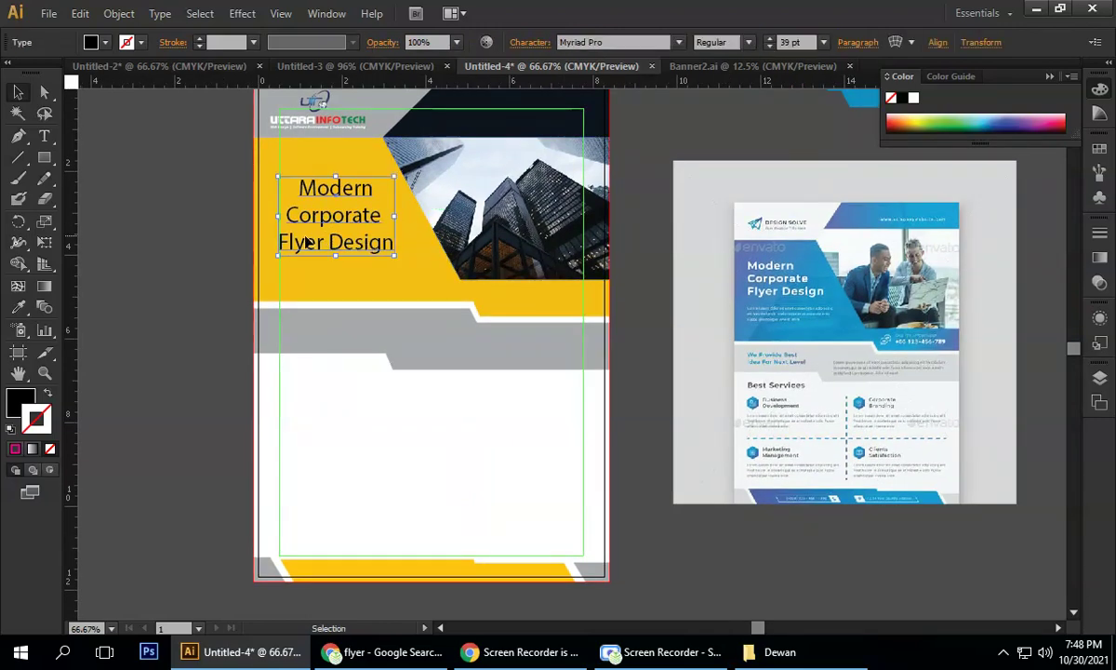
pyautogui.doubleClick(20, 400)
pyautogui.write('ffffff')
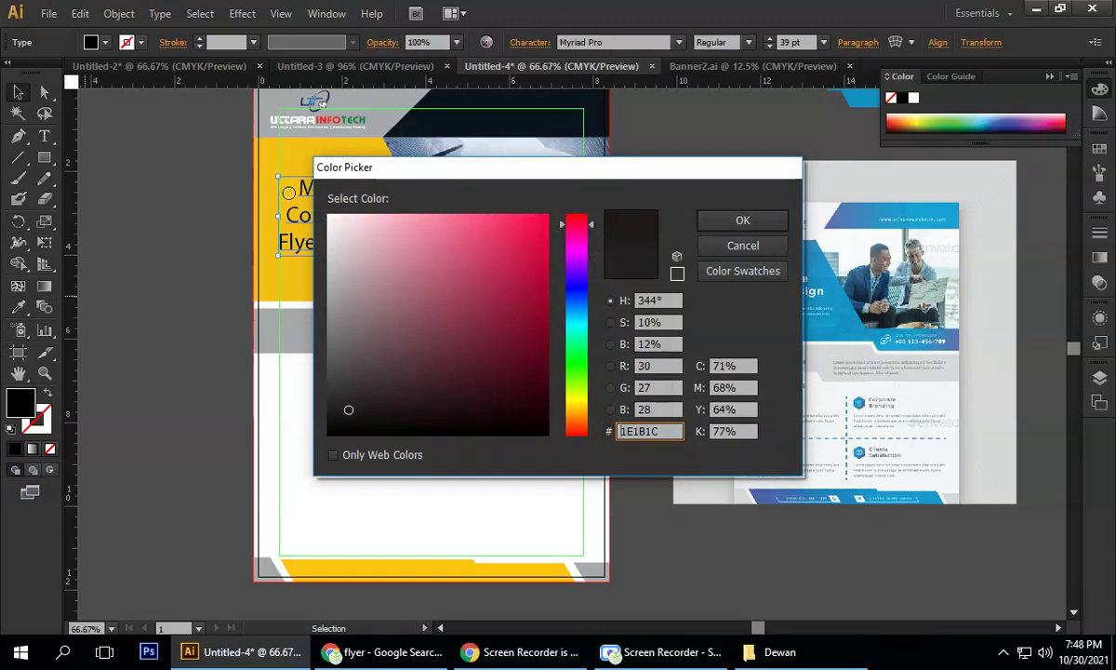
pyautogui.click(761, 224)
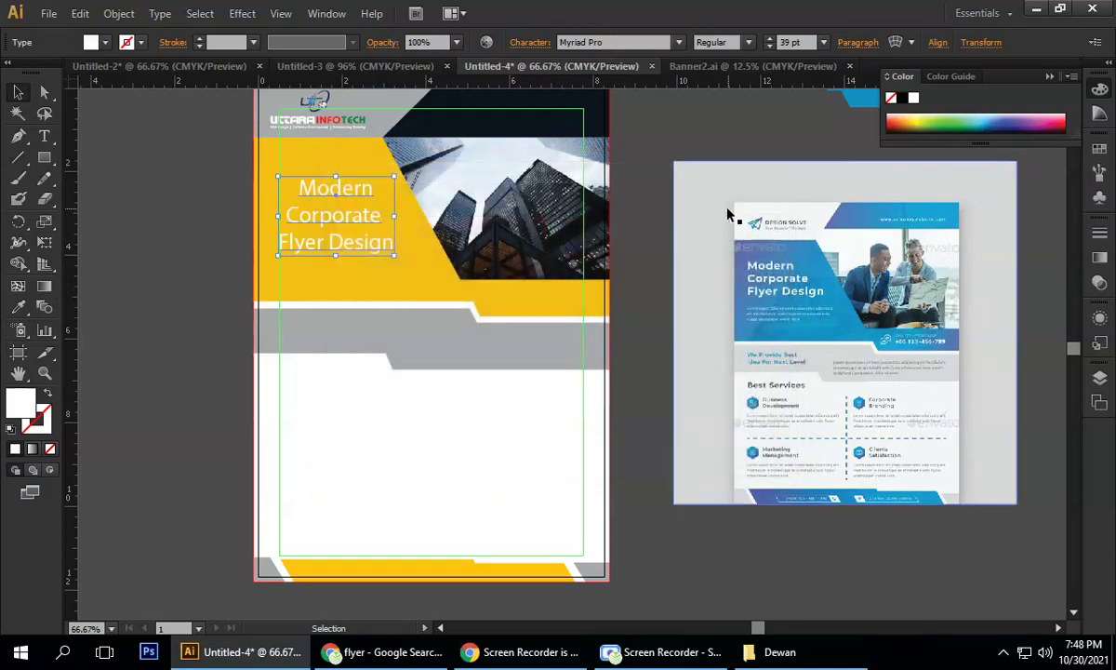
pyautogui.click(190, 260)
pyautogui.moveTo(319, 219); pyautogui.dragTo(320, 204)
pyautogui.click(170, 229)
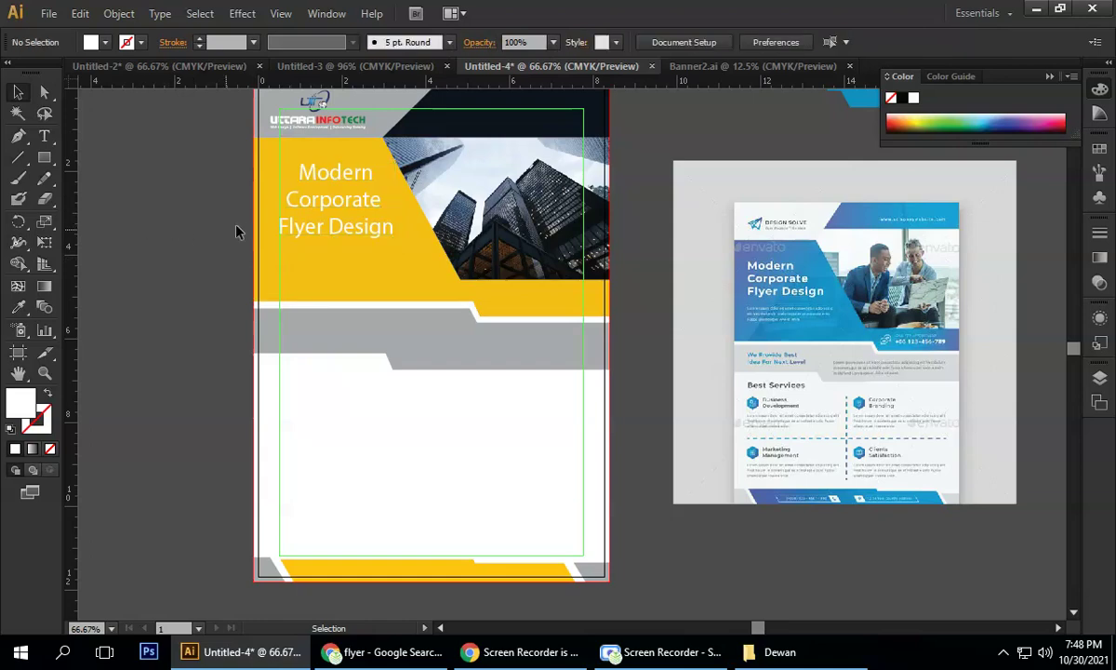
# - Recolour only the word "Modern" in the headline to pinkish red (F7064B)
pyautogui.click(320, 213)
pyautogui.moveTo(44, 136); pyautogui.dragTo(83, 152)
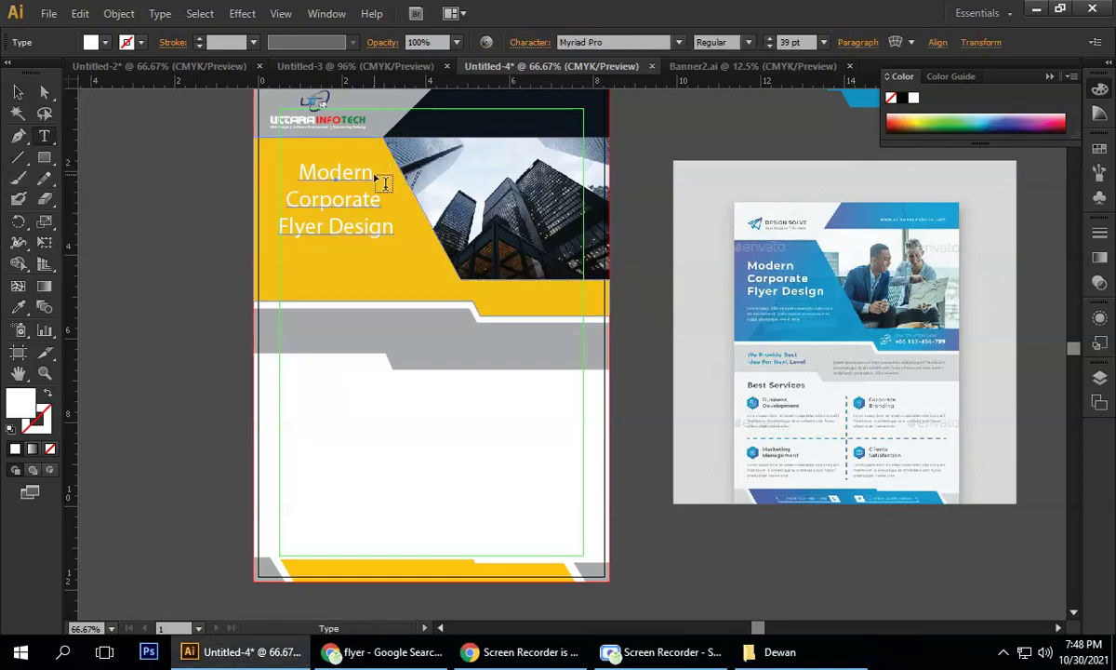
pyautogui.moveTo(375, 172); pyautogui.dragTo(259, 173)
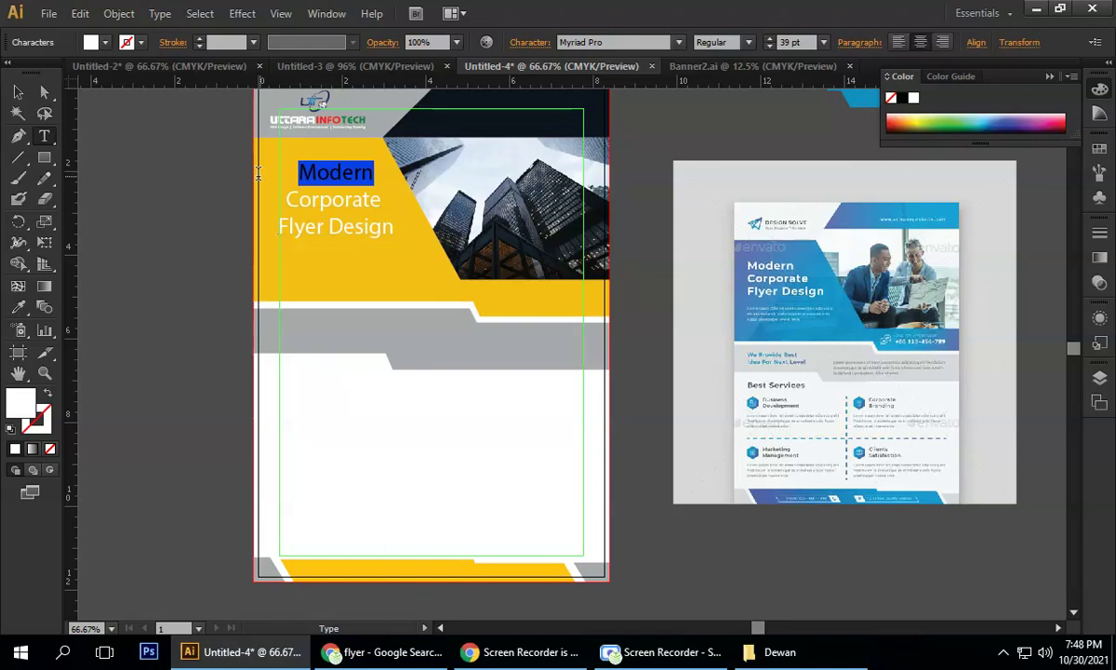
pyautogui.moveTo(376, 174); pyautogui.dragTo(255, 181)
pyautogui.doubleClick(26, 407)
pyautogui.write('F7064B')
pyautogui.press('Return')
pyautogui.click(23, 96)
pyautogui.click(133, 214)
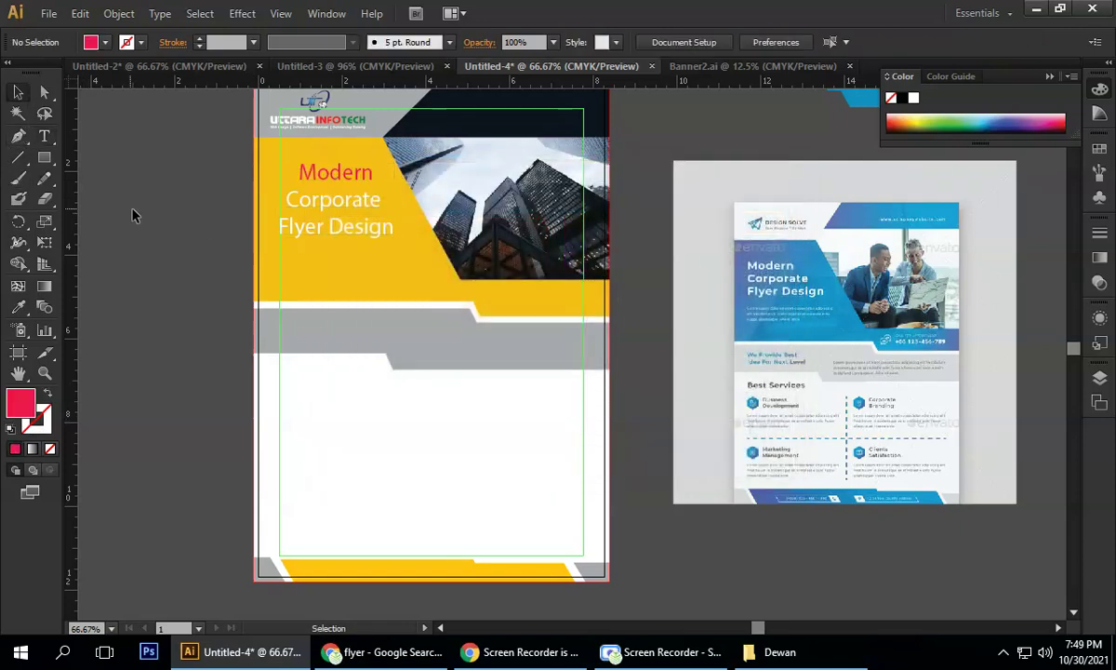
# - Recolour the headline's last line, "Flyer Design", to blue (0000FF)
pyautogui.click(354, 235)
pyautogui.click(44, 136)
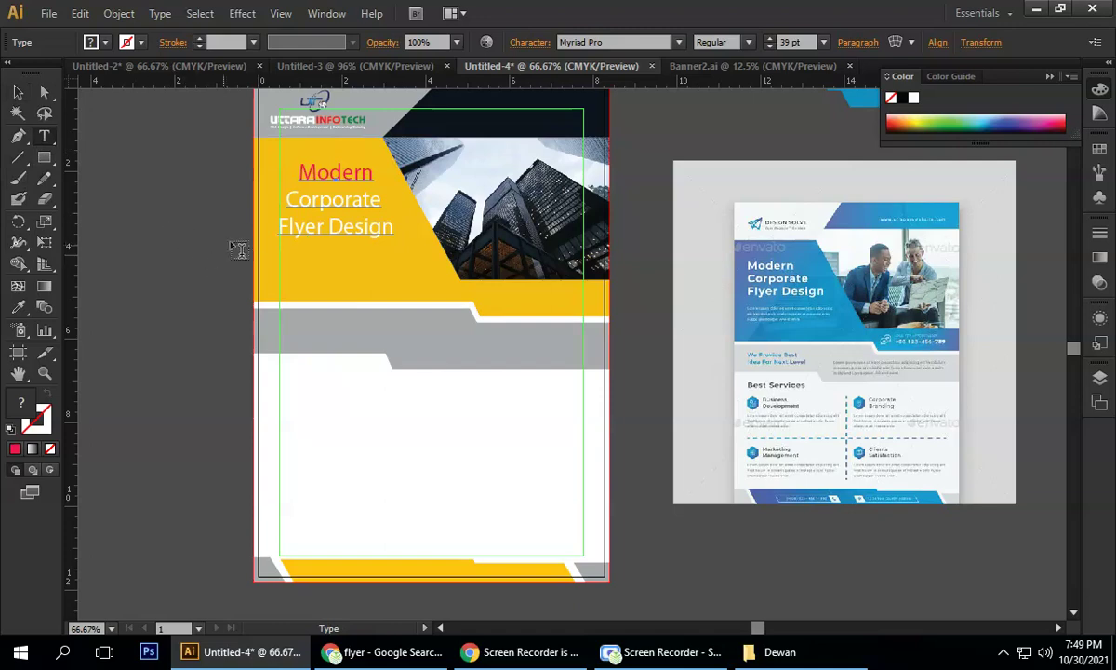
pyautogui.tripleClick(279, 227)
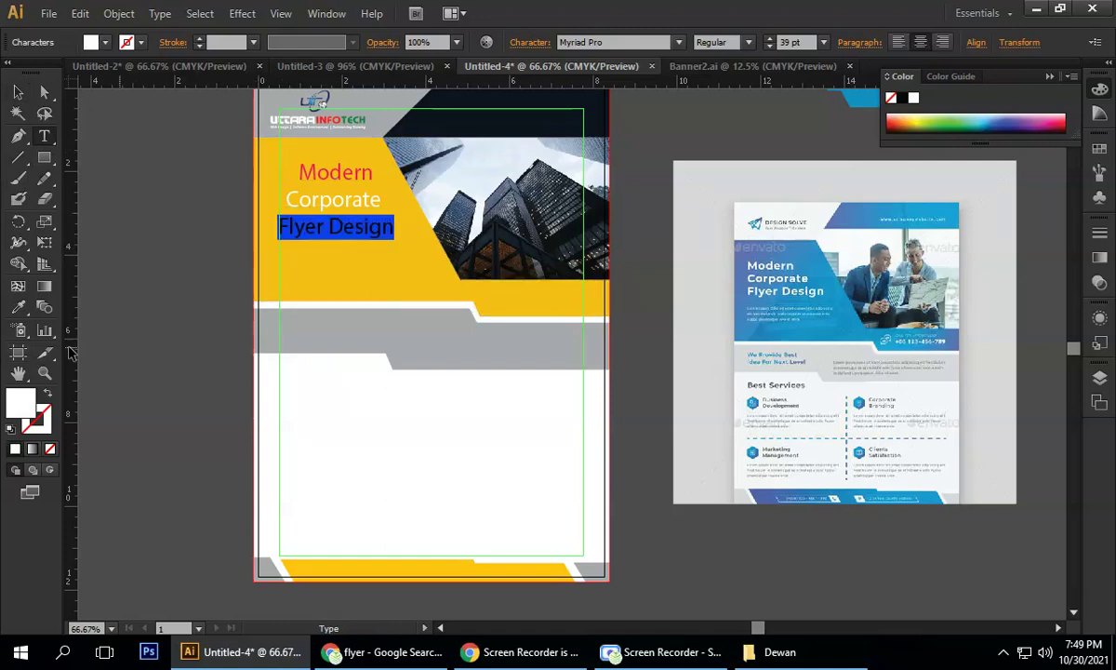
pyautogui.doubleClick(28, 408)
pyautogui.moveTo(565, 309); pyautogui.dragTo(577, 290)
pyautogui.moveTo(484, 269); pyautogui.dragTo(565, 213)
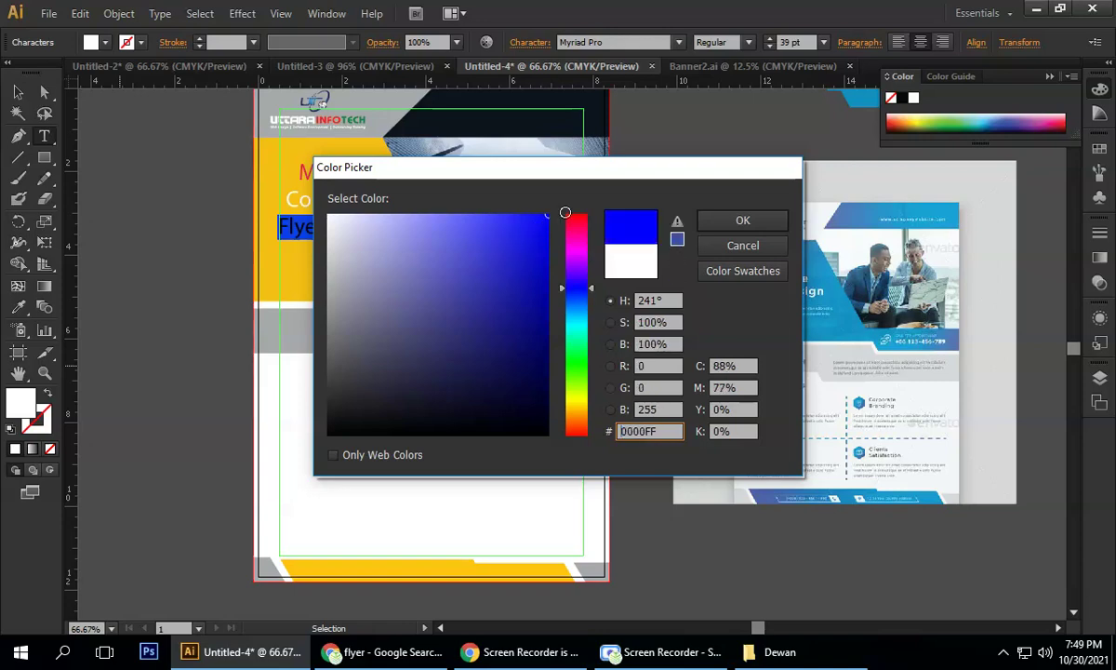
pyautogui.click(735, 220)
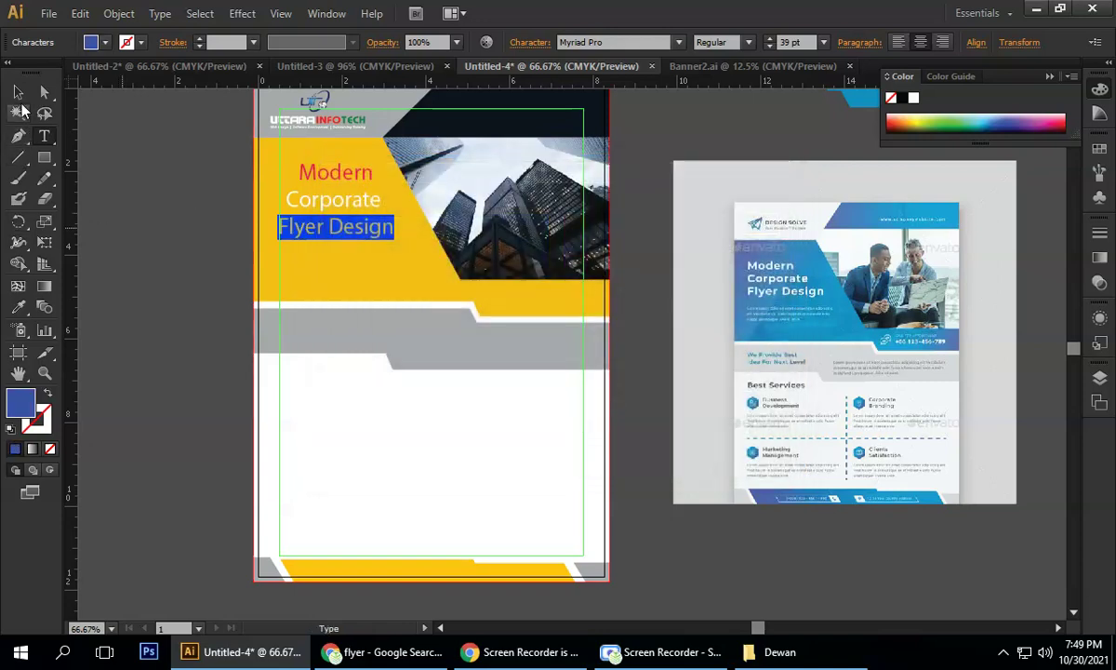
pyautogui.click(18, 91)
pyautogui.click(183, 234)
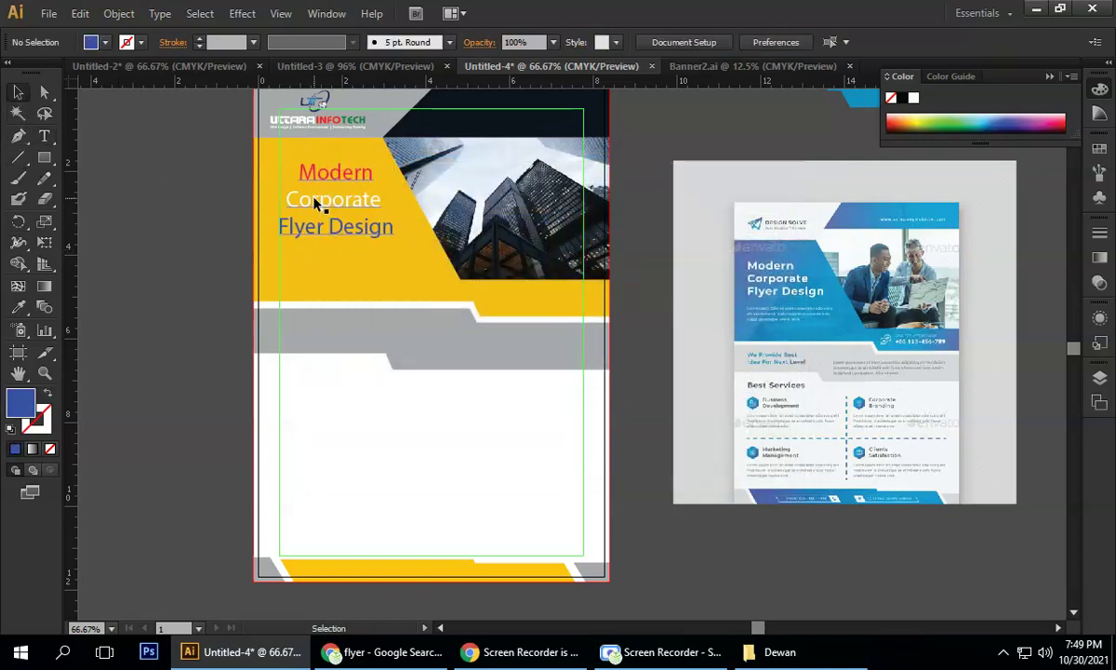
# - Reduce only the word "Corporate" in the headline to 29 pt
pyautogui.click(322, 218)
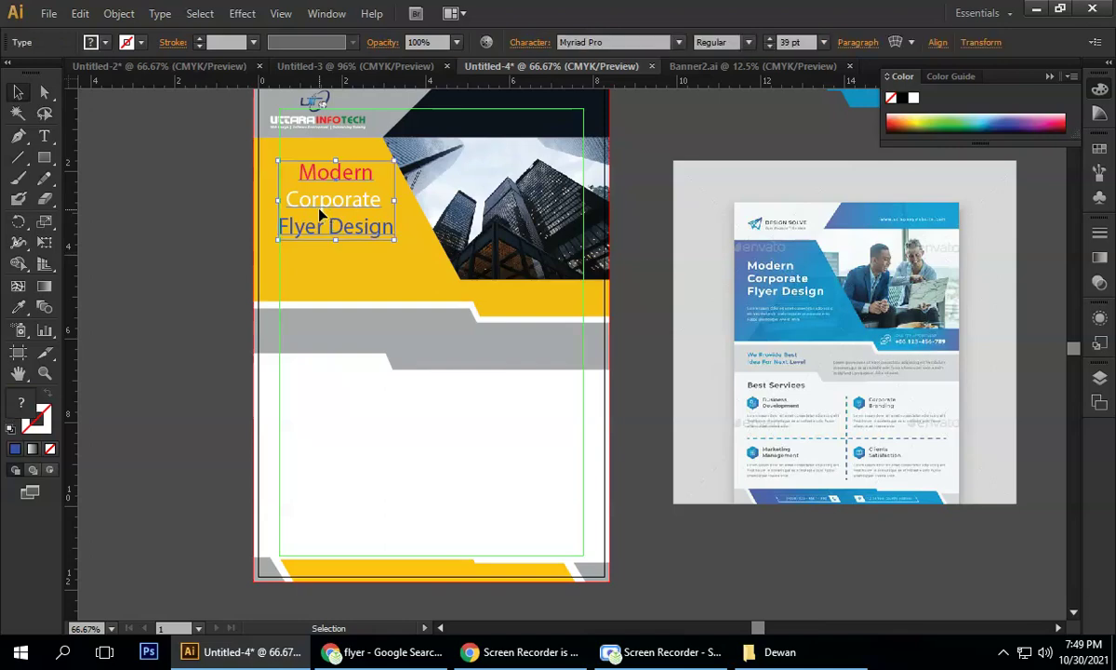
pyautogui.moveTo(46, 131); pyautogui.dragTo(129, 132)
pyautogui.doubleClick(290, 199)
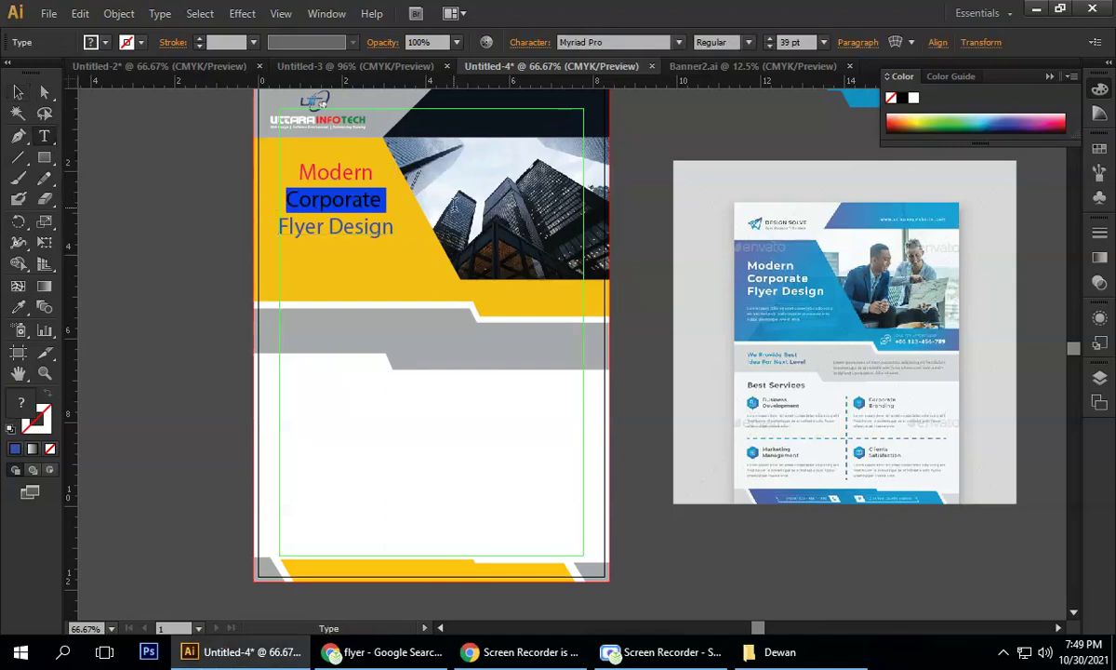
pyautogui.click(799, 42)
pyautogui.scroll(-12, 802, 41)
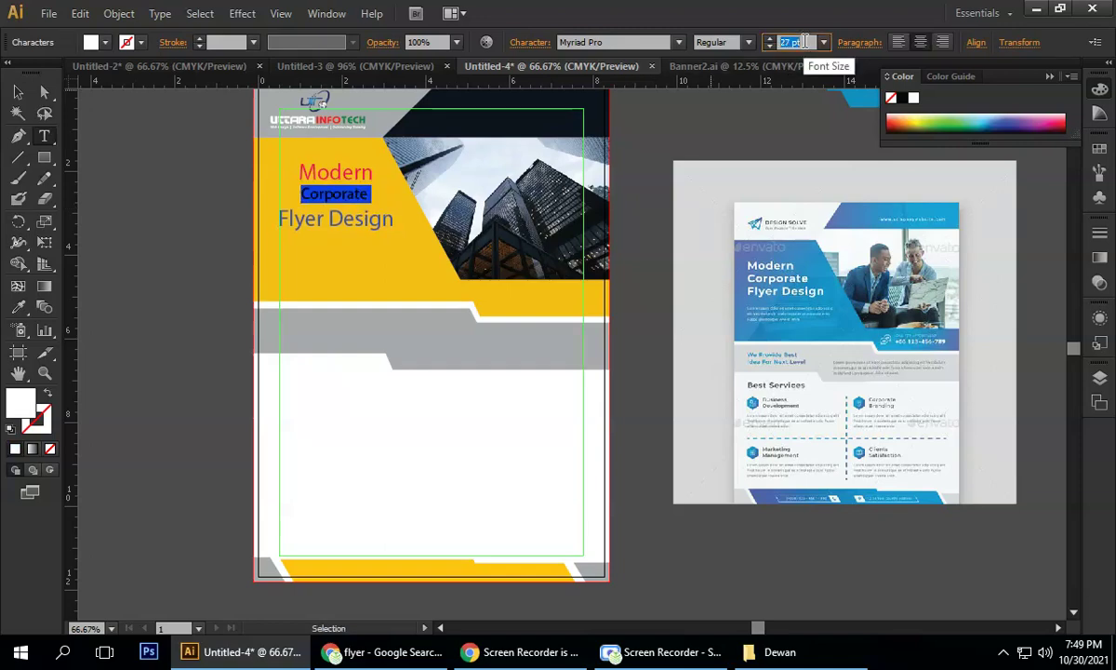
pyautogui.scroll(2, 806, 42)
pyautogui.scroll(-2, 806, 42)
pyautogui.click(17, 92)
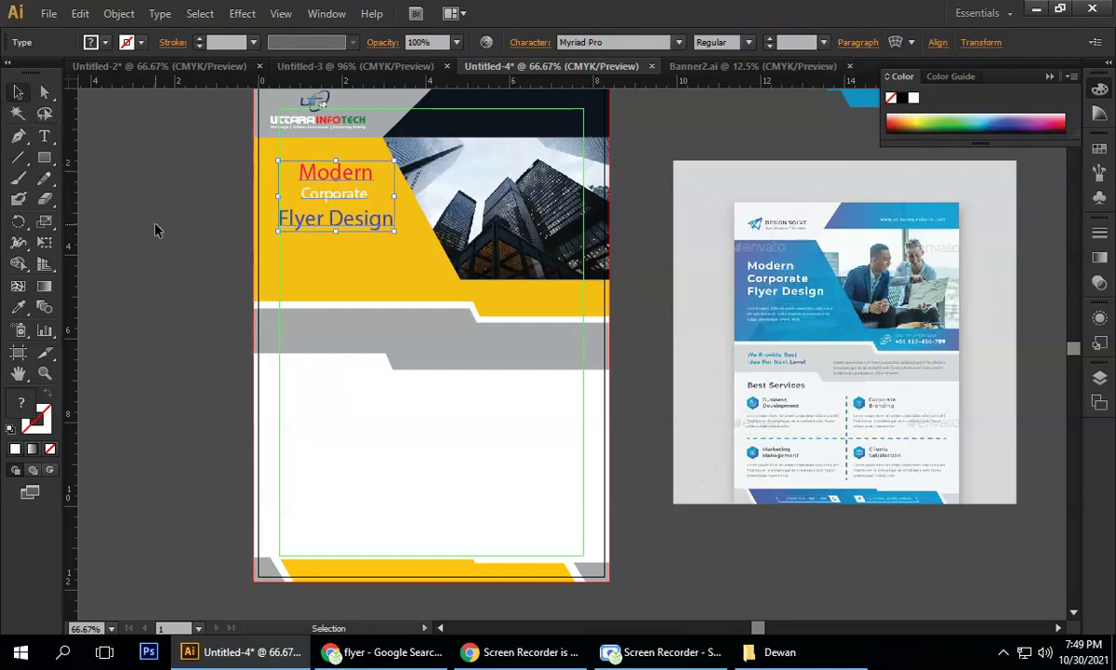
pyautogui.click(145, 208)
pyautogui.click(321, 201)
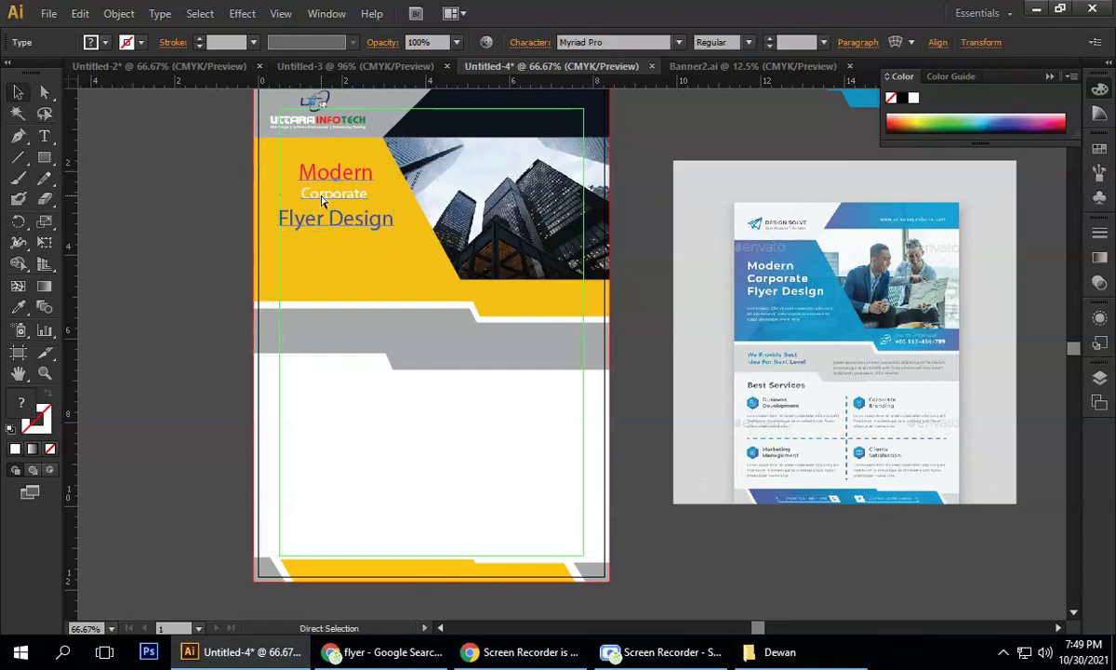
pyautogui.doubleClick(321, 200)
pyautogui.doubleClick(333, 195)
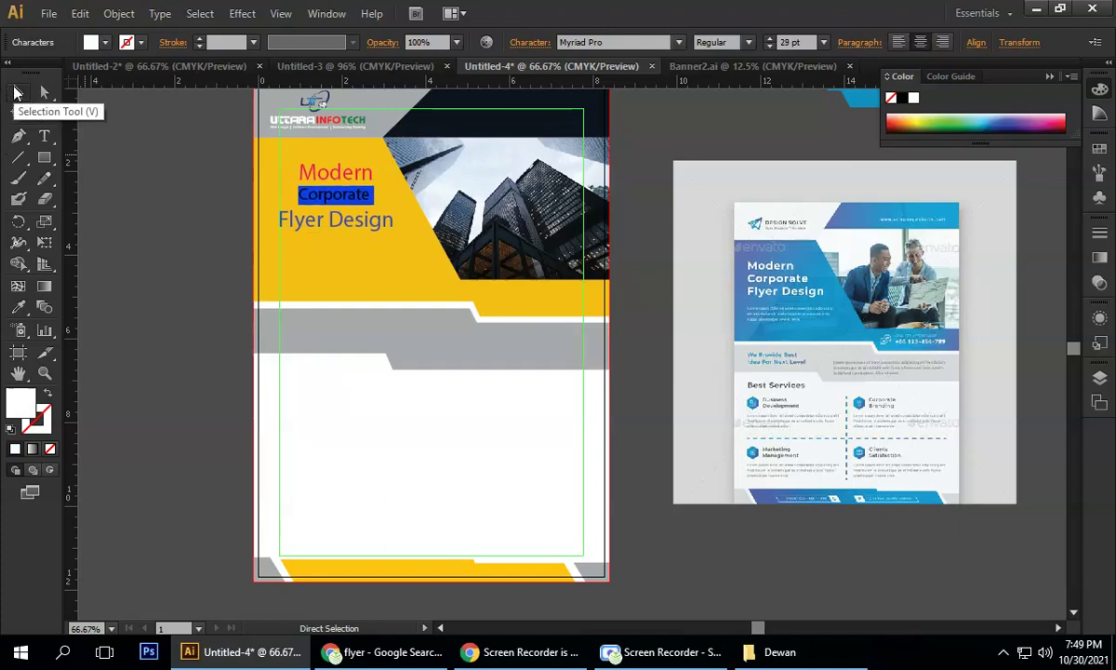
pyautogui.click(15, 92)
pyautogui.click(192, 199)
# - Try justifying the headline paragraph with its last line aligned left, and undo the change
pyautogui.click(352, 197)
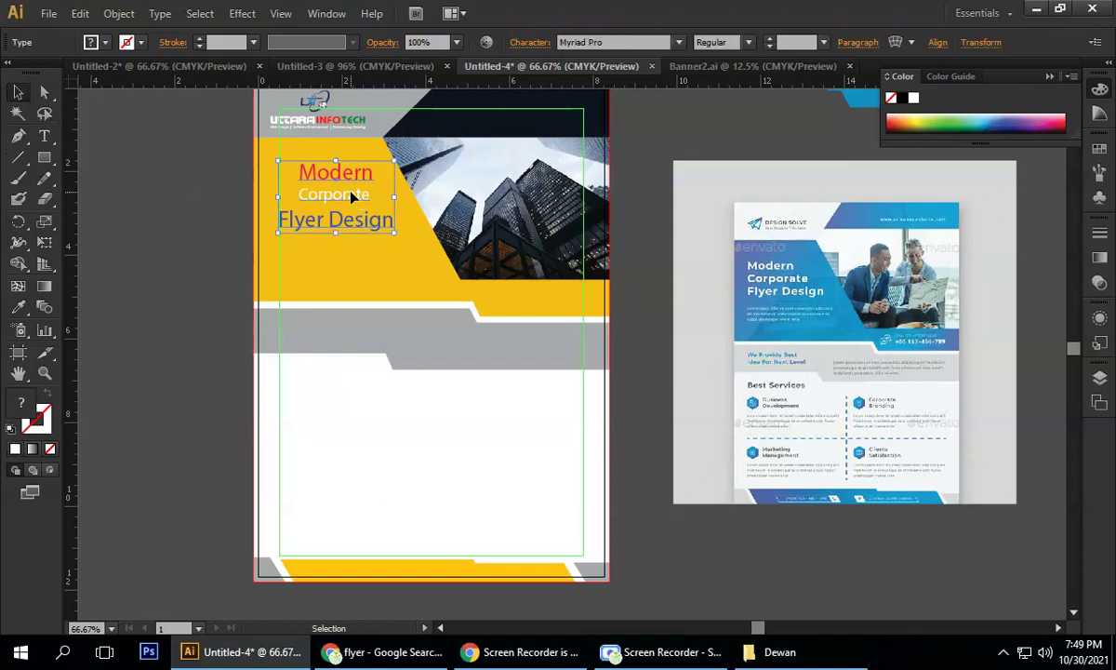
pyautogui.click(873, 44)
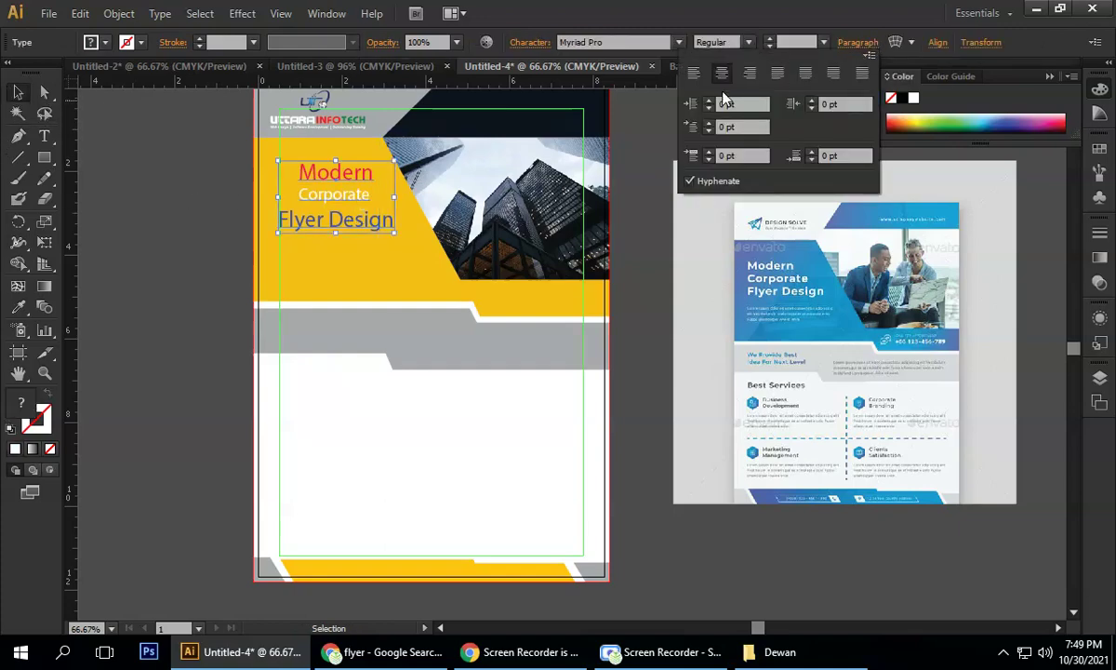
pyautogui.click(784, 78)
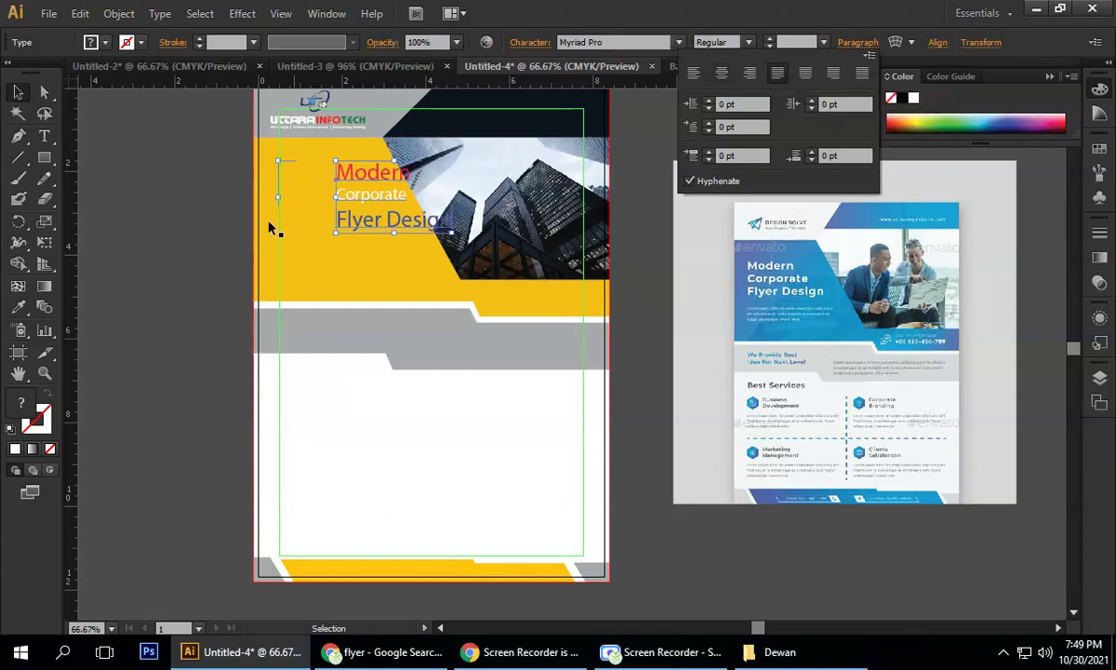
pyautogui.press('Escape')
pyautogui.hotkey('ctrl', 'z')
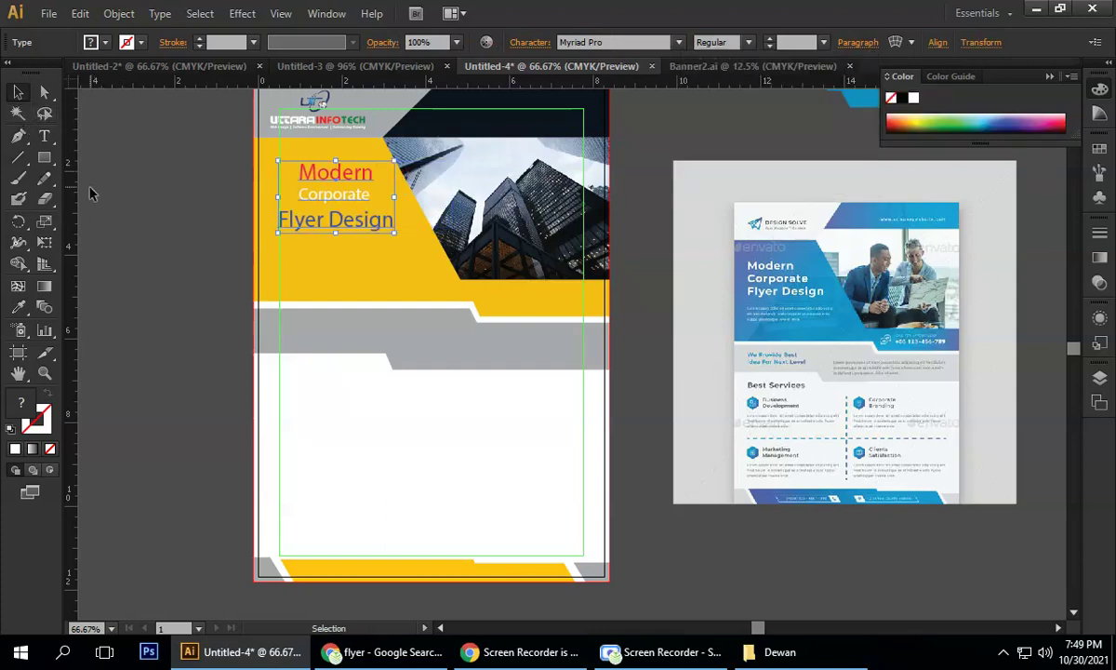
# - Switch to Chrome, search Google for "lorem ipsum", and open the lipsum.com generator page
pyautogui.click(149, 262)
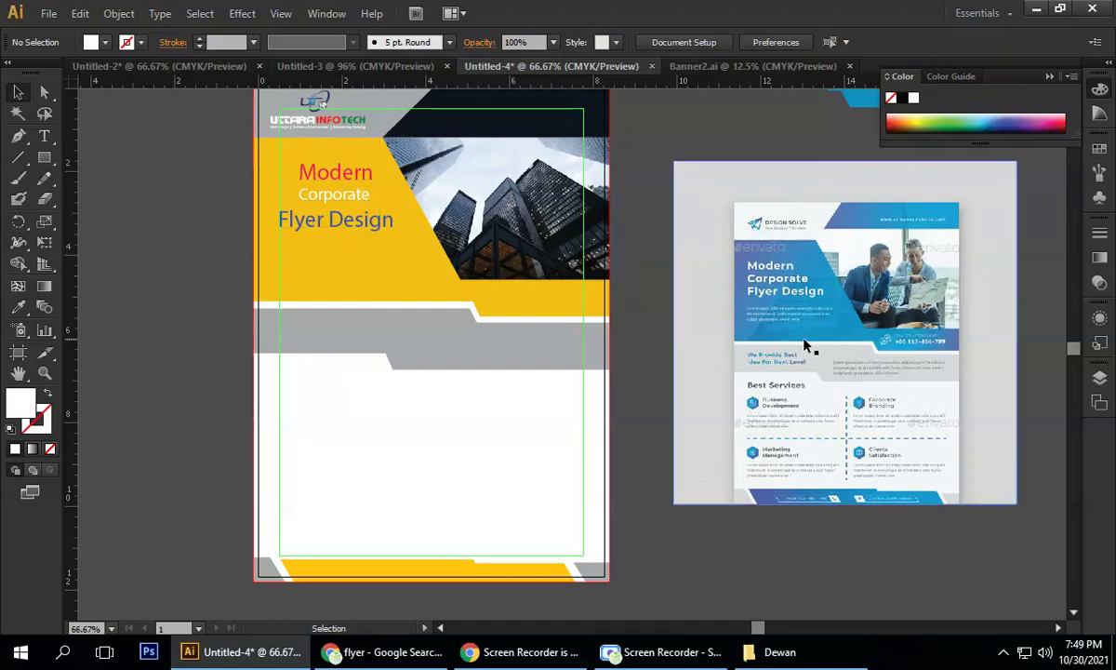
pyautogui.scroll(4, 787, 312)
pyautogui.scroll(-3, 748, 337)
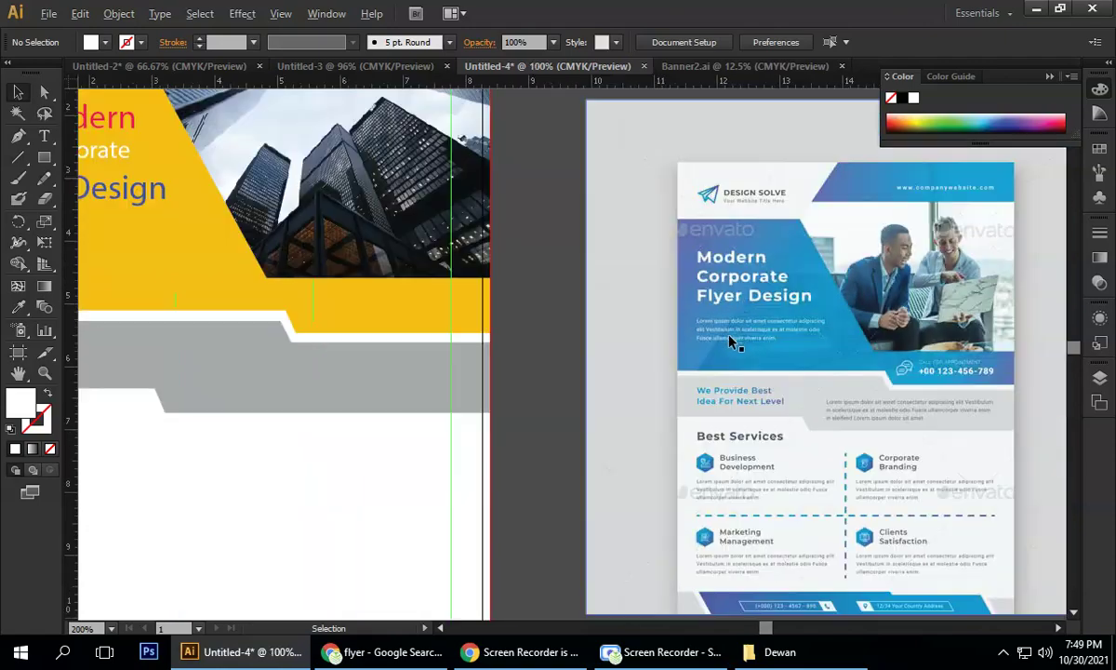
pyautogui.click(412, 656)
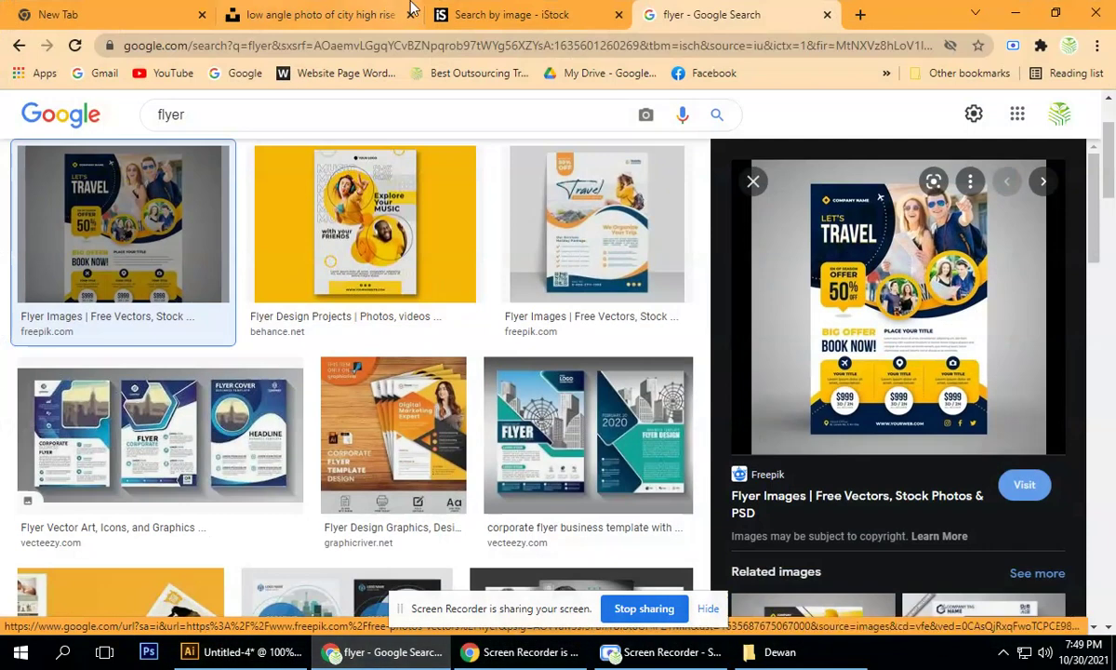
pyautogui.click(827, 15)
pyautogui.click(653, 17)
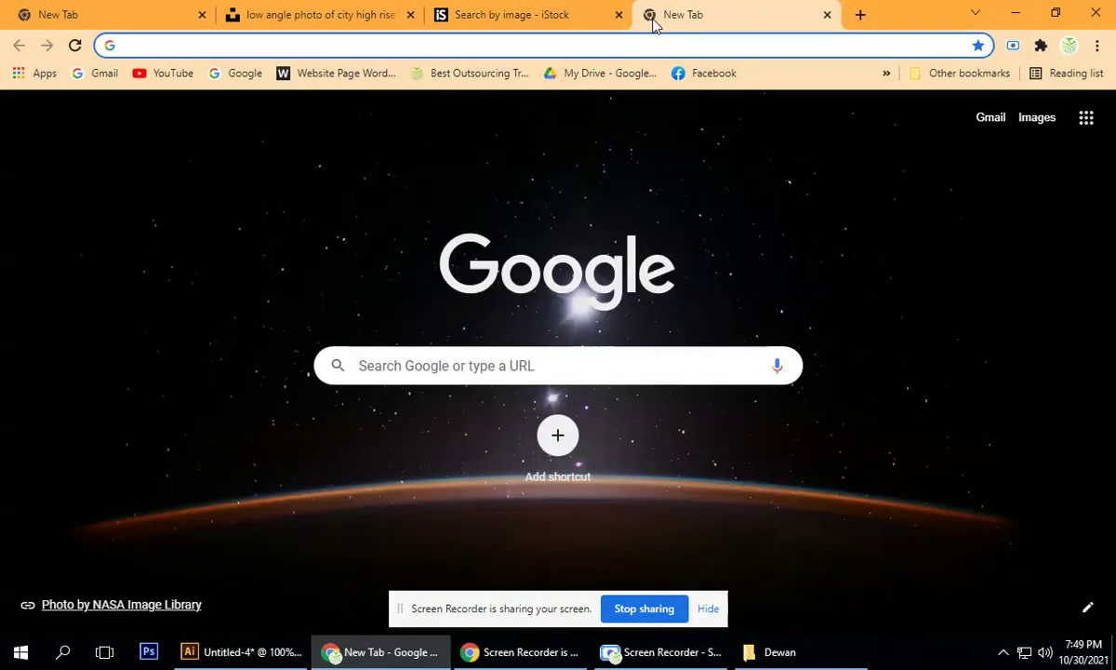
pyautogui.write('lorem ')
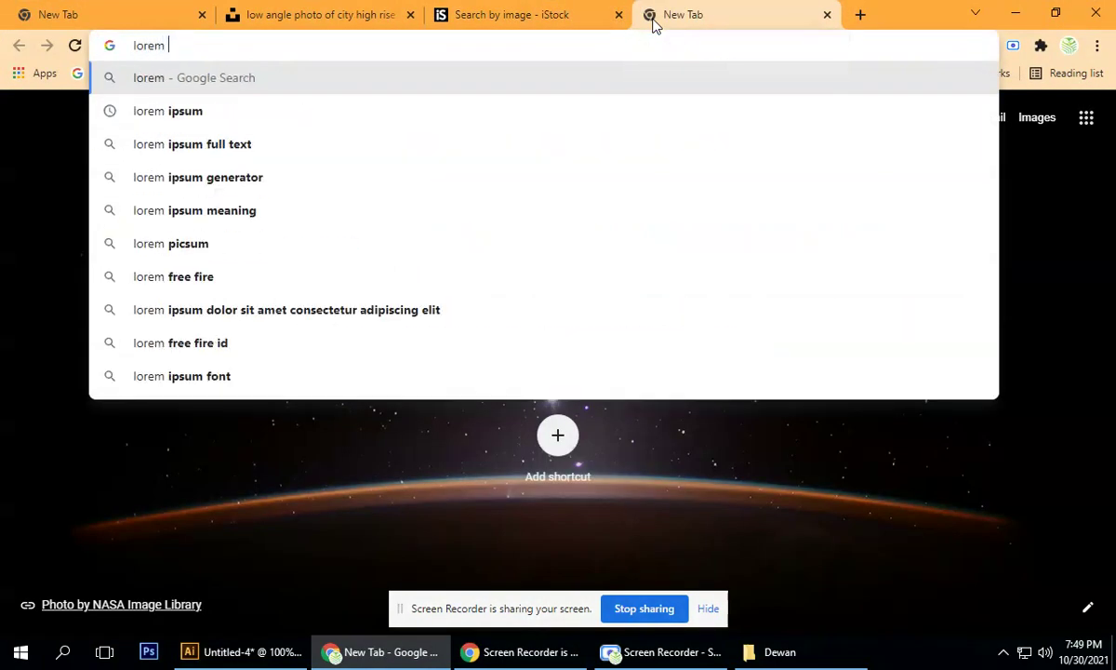
pyautogui.write('ipsum')
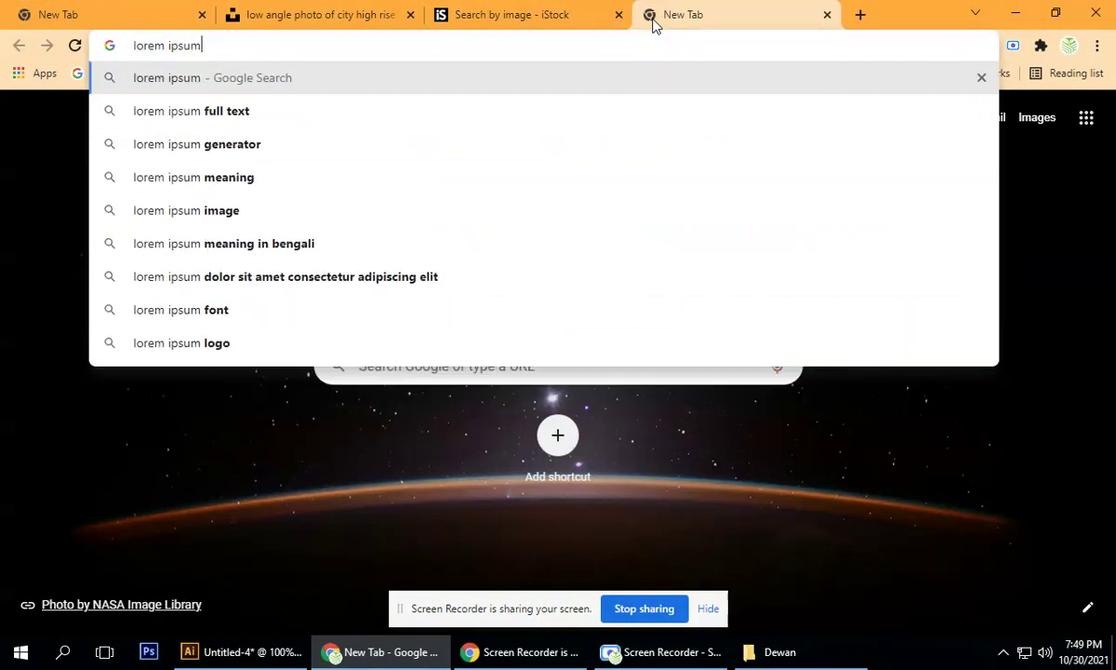
pyautogui.press('Return')
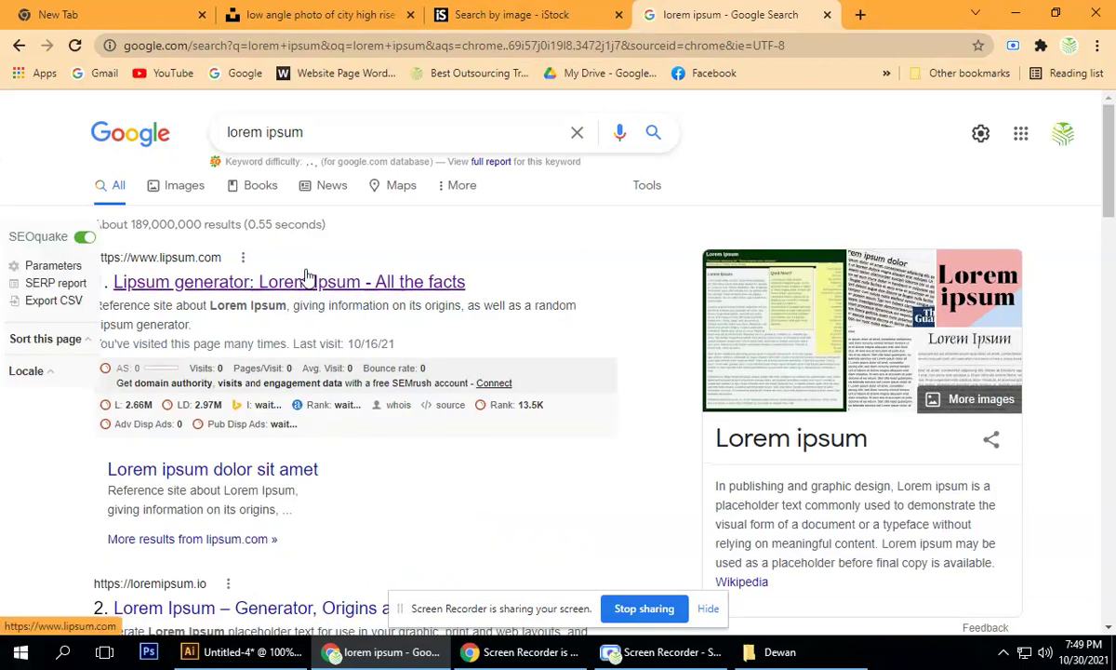
pyautogui.click(318, 285)
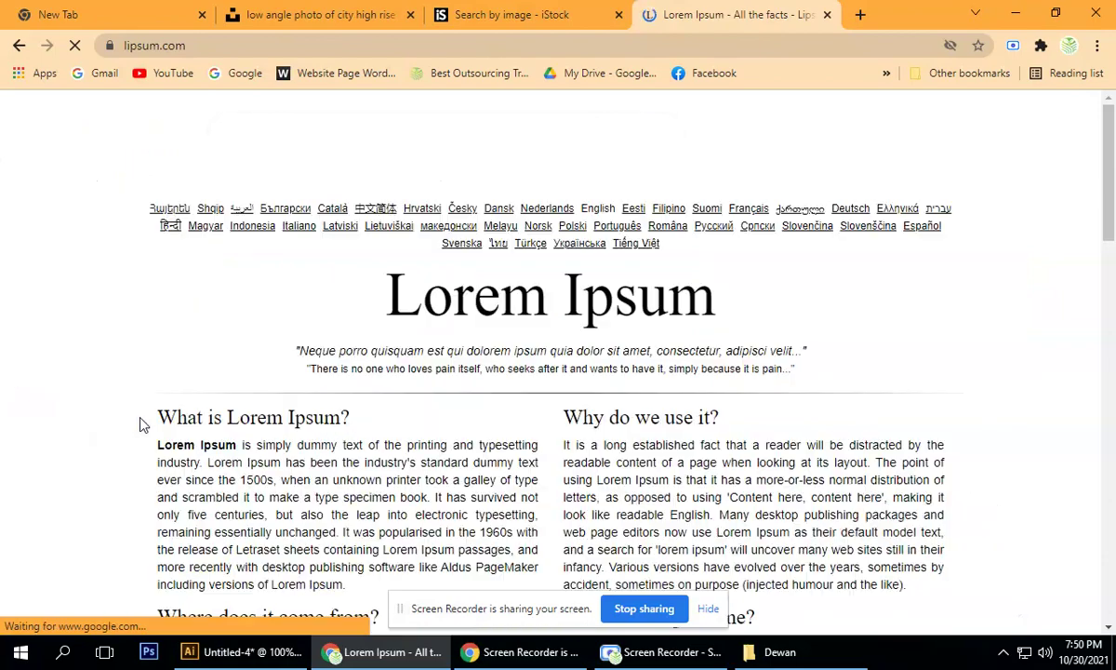
# - Copy the opening text under "What is Lorem Ipsum?", from "Lorem Ipsum is simply" through "make a type specimen book."
pyautogui.scroll(-3, 135, 373)
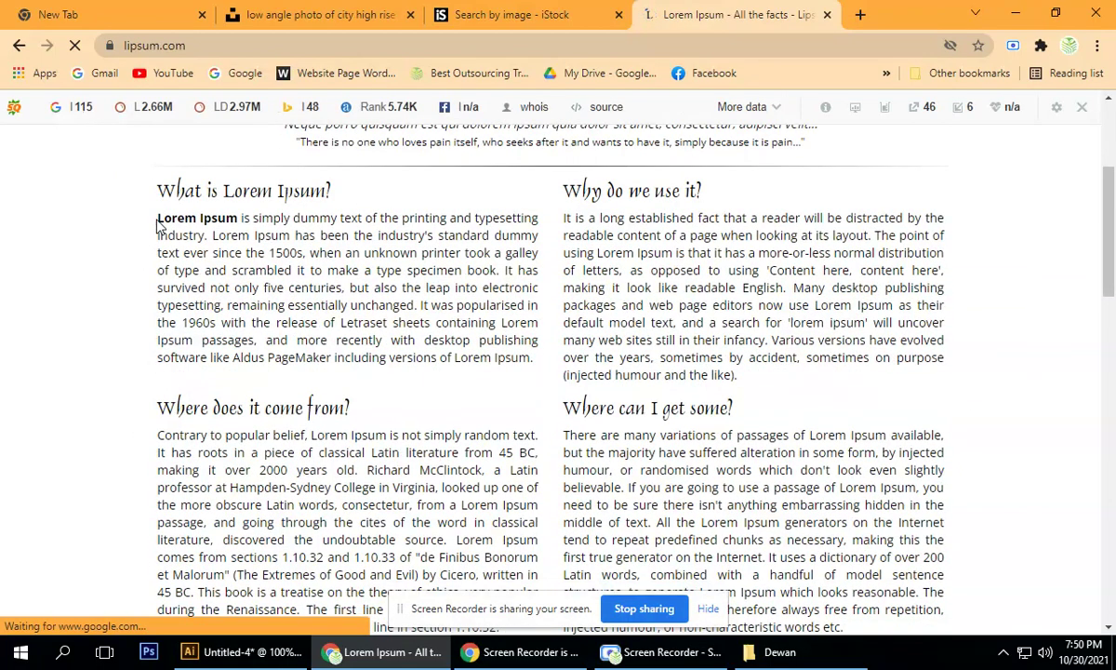
pyautogui.moveTo(159, 217); pyautogui.dragTo(503, 270)
pyautogui.hotkey('ctrl', 'c')
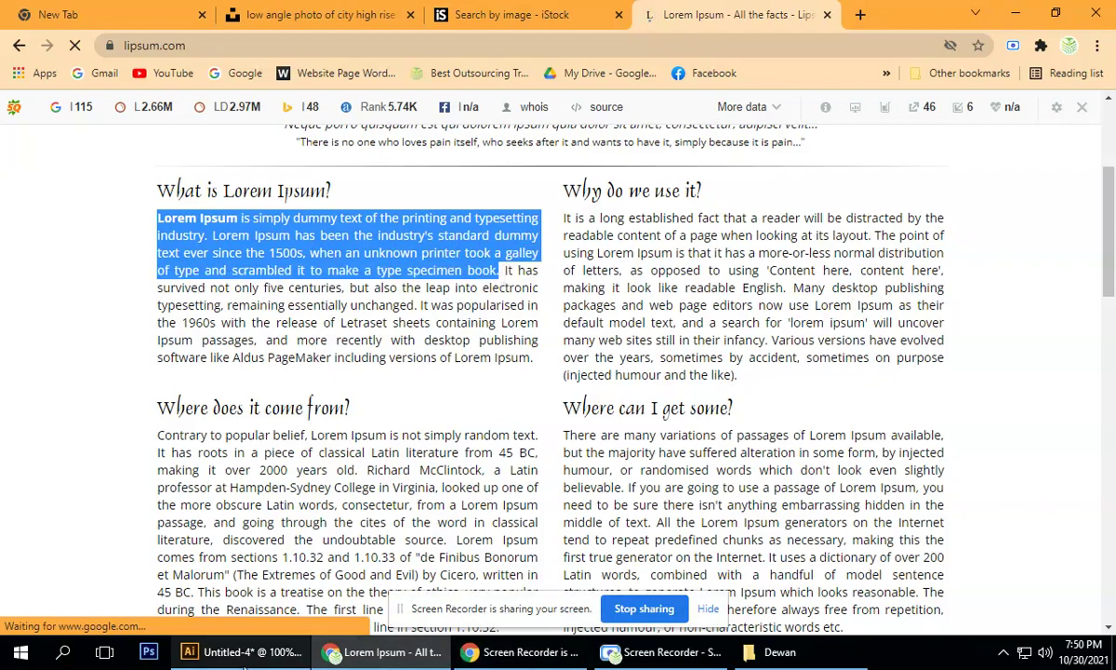
# - Switch back to Illustrator, try pasting the copied text directly onto the flyer, and undo the paste
pyautogui.click(244, 652)
pyautogui.hotkey('ctrl', '-')
pyautogui.hotkey('ctrl', '-')
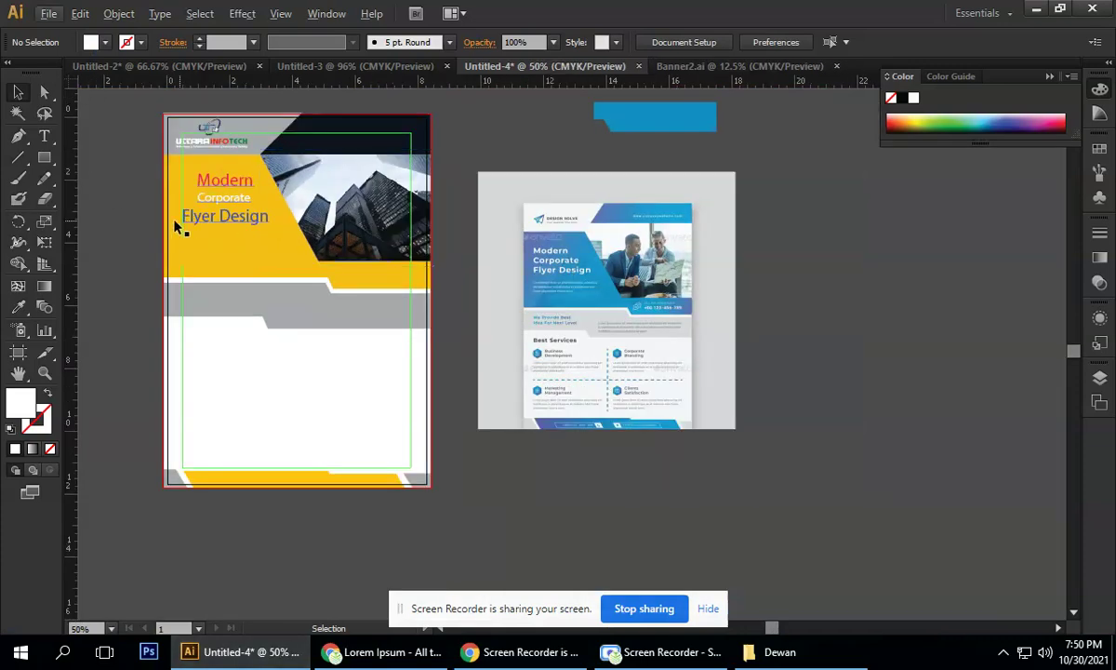
pyautogui.hotkey('ctrl', 'v')
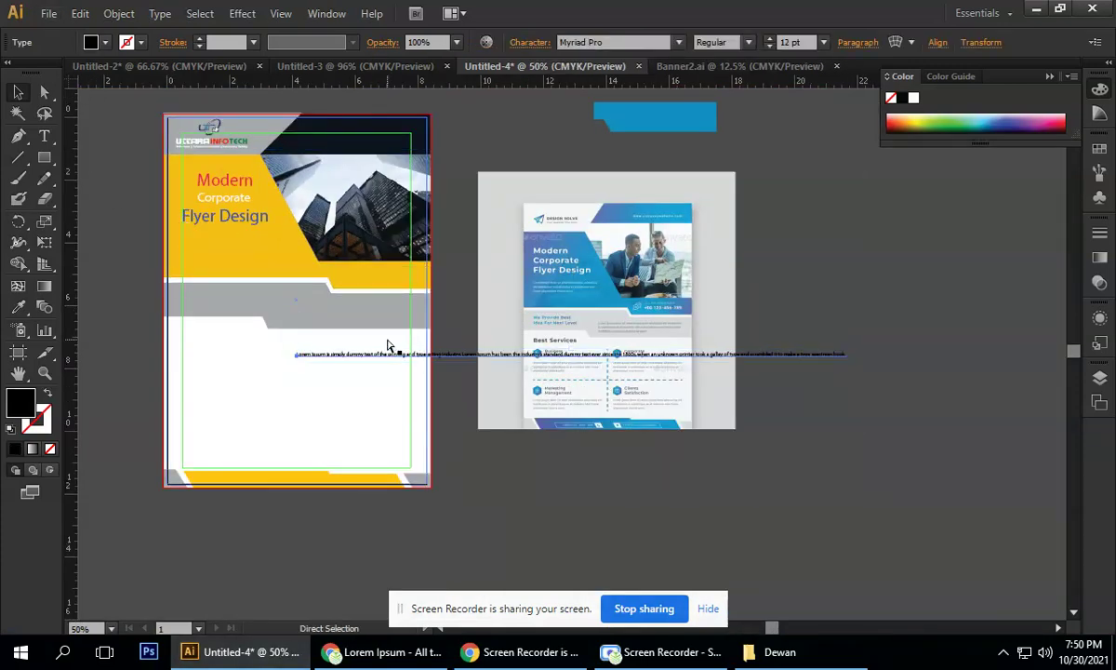
pyautogui.hotkey('ctrl', 'z')
# - Draw a text frame on the yellow panel below the headline and paste the copied lorem ipsum text into it
pyautogui.moveTo(209, 163); pyautogui.dragTo(367, 204)
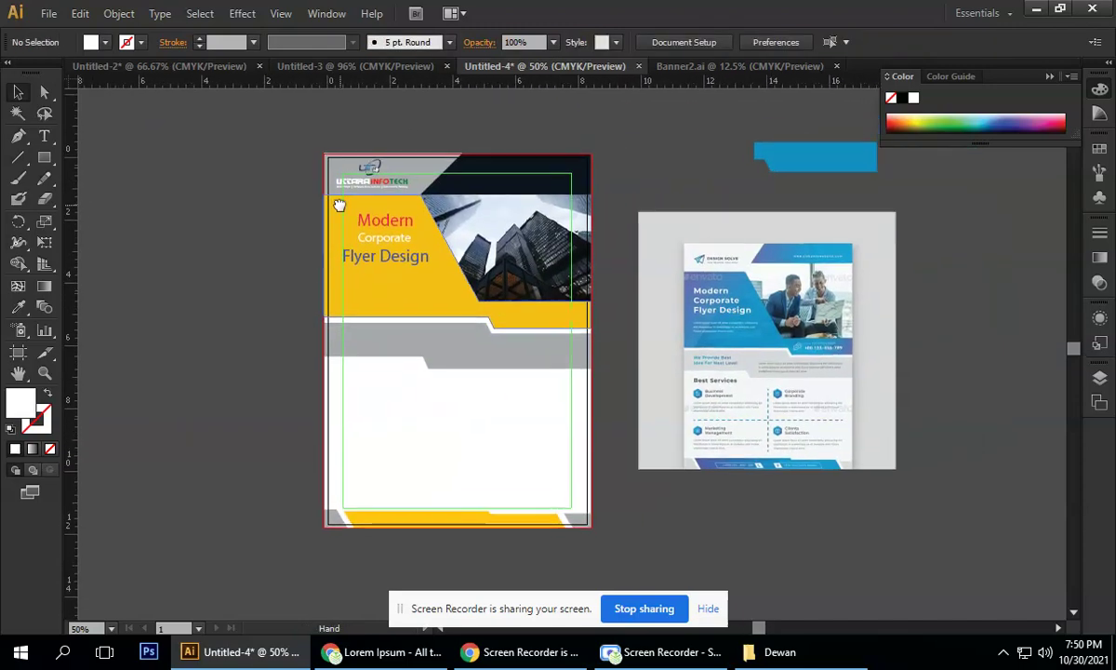
pyautogui.scroll(1, 461, 287)
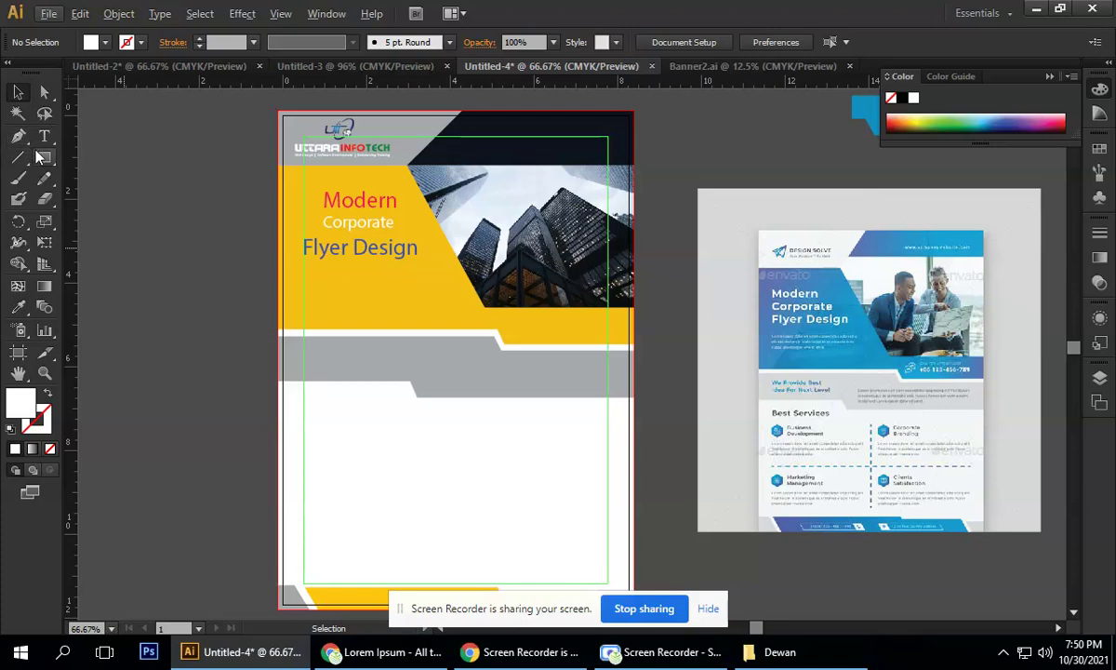
pyautogui.moveTo(43, 138); pyautogui.dragTo(108, 136)
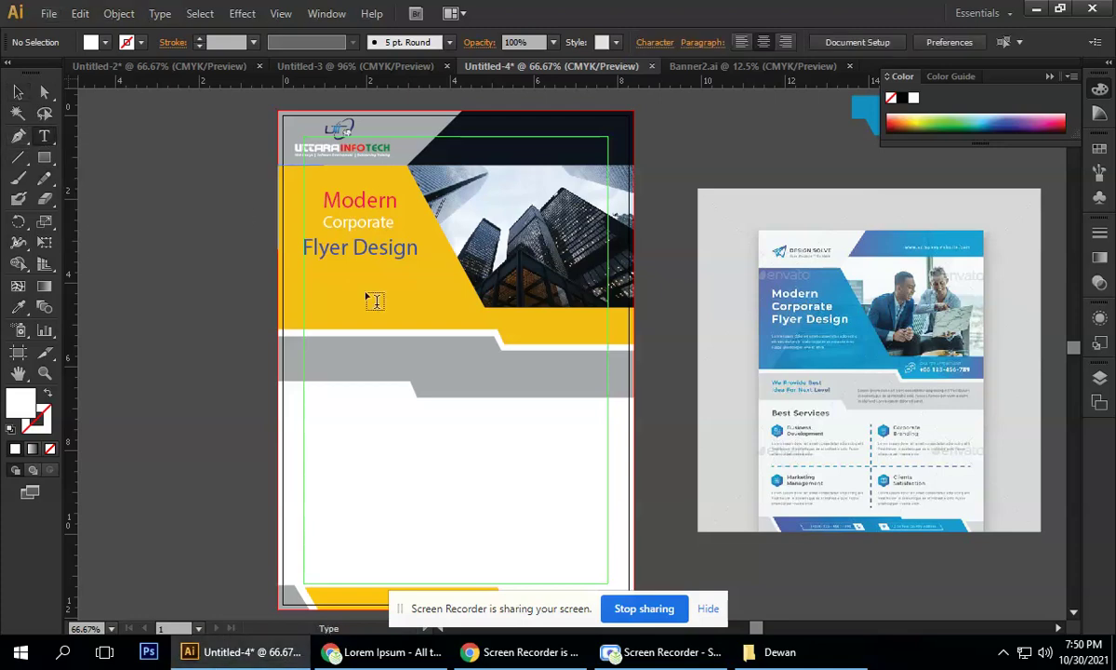
pyautogui.moveTo(302, 270); pyautogui.dragTo(456, 318)
pyautogui.press('Escape')
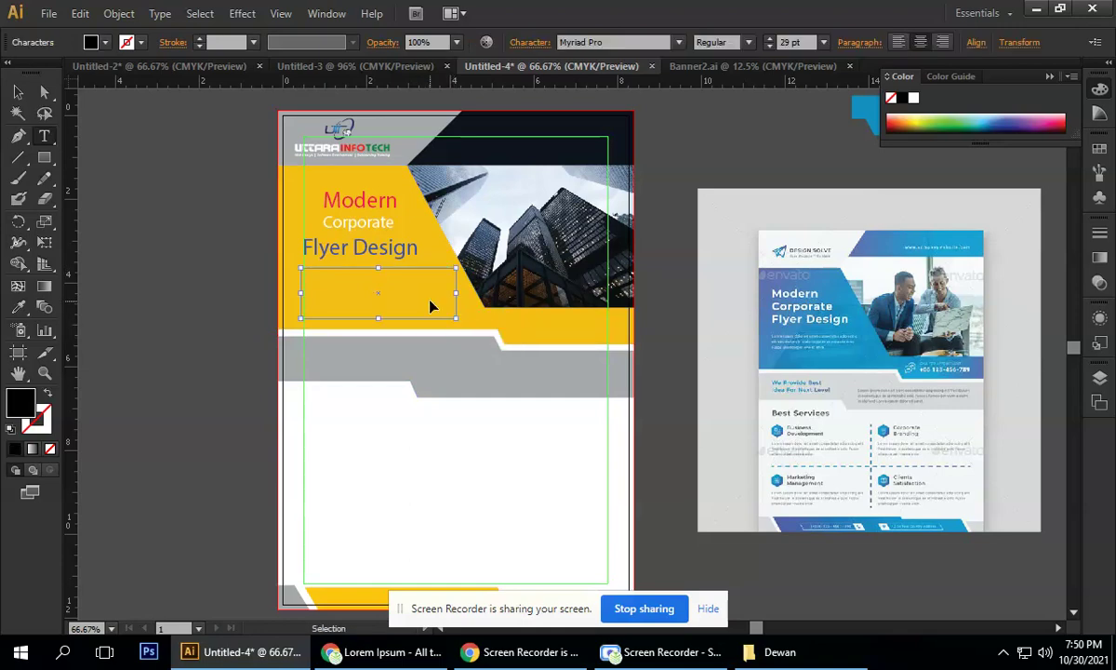
pyautogui.click(431, 306)
pyautogui.hotkey('ctrl', 'v')
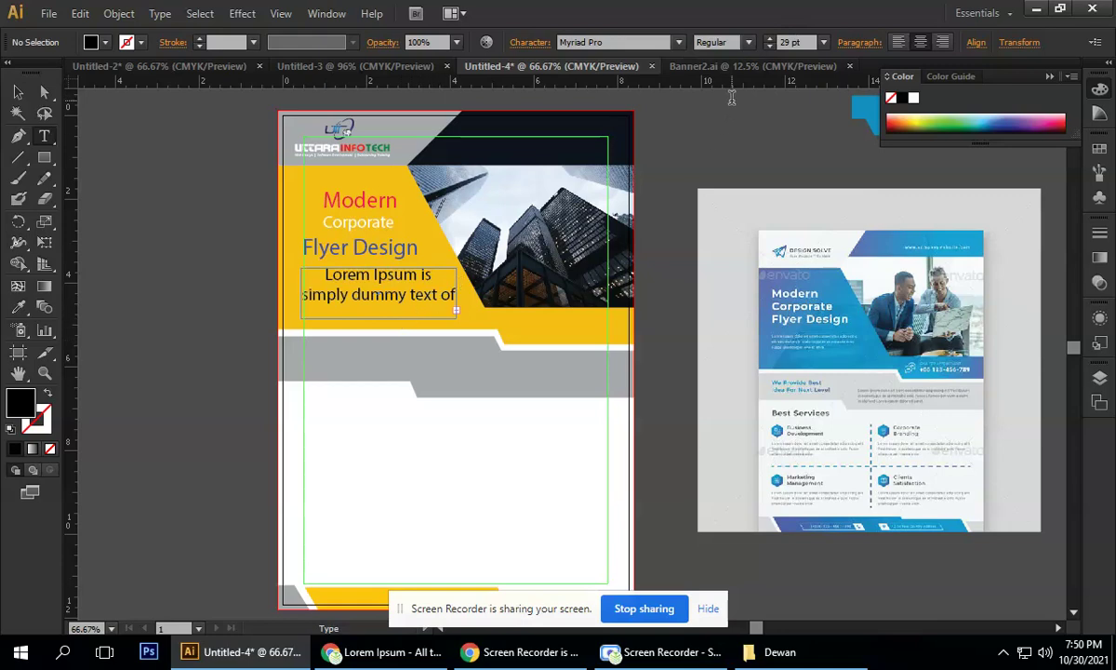
# - Try reducing the font size of the paragraph below the headline to 20 pt and 18 pt
pyautogui.click(810, 42)
pyautogui.write('20')
pyautogui.press('Return')
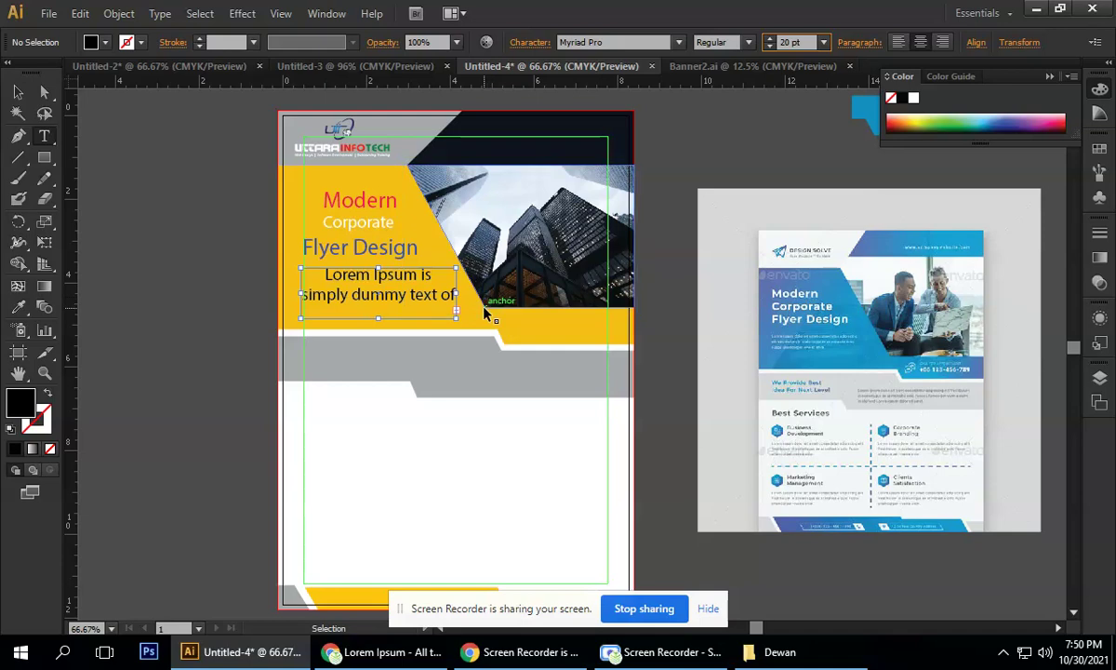
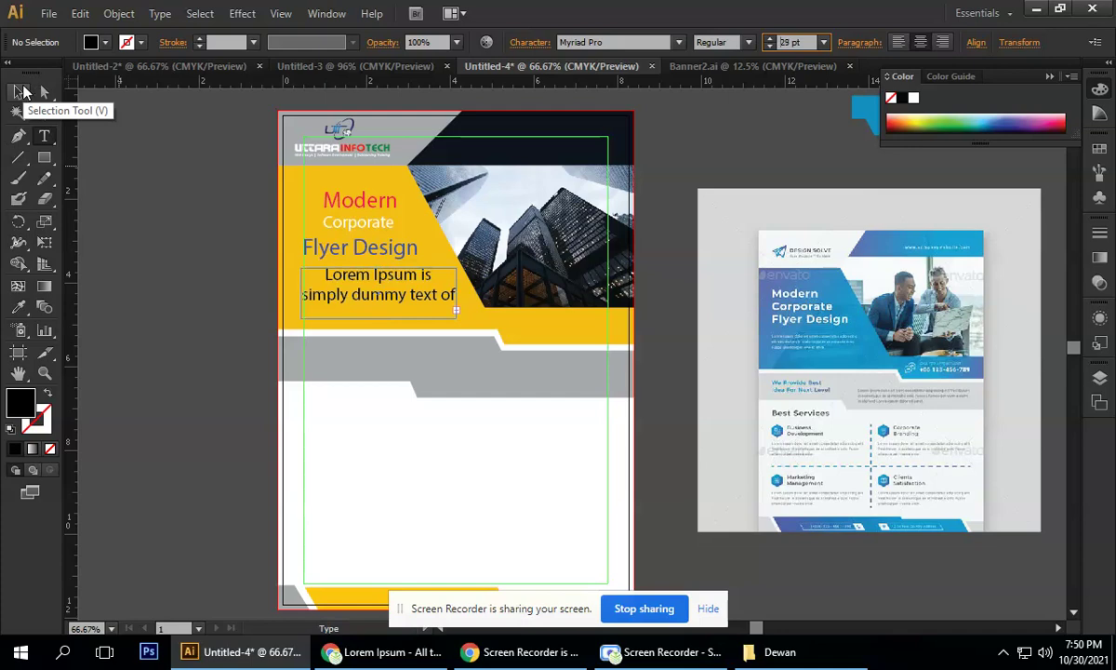
pyautogui.hotkey('ctrl', 'z')
pyautogui.hotkey('ctrl', 'shift', 'z')
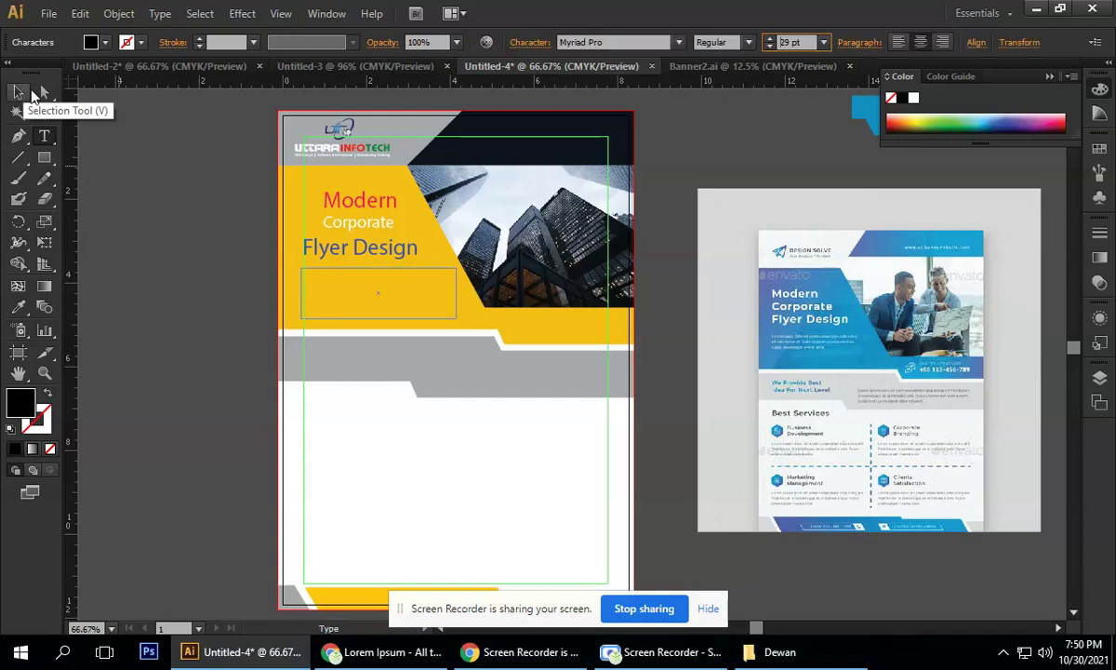
pyautogui.hotkey('ctrl', 'shift', 'z')
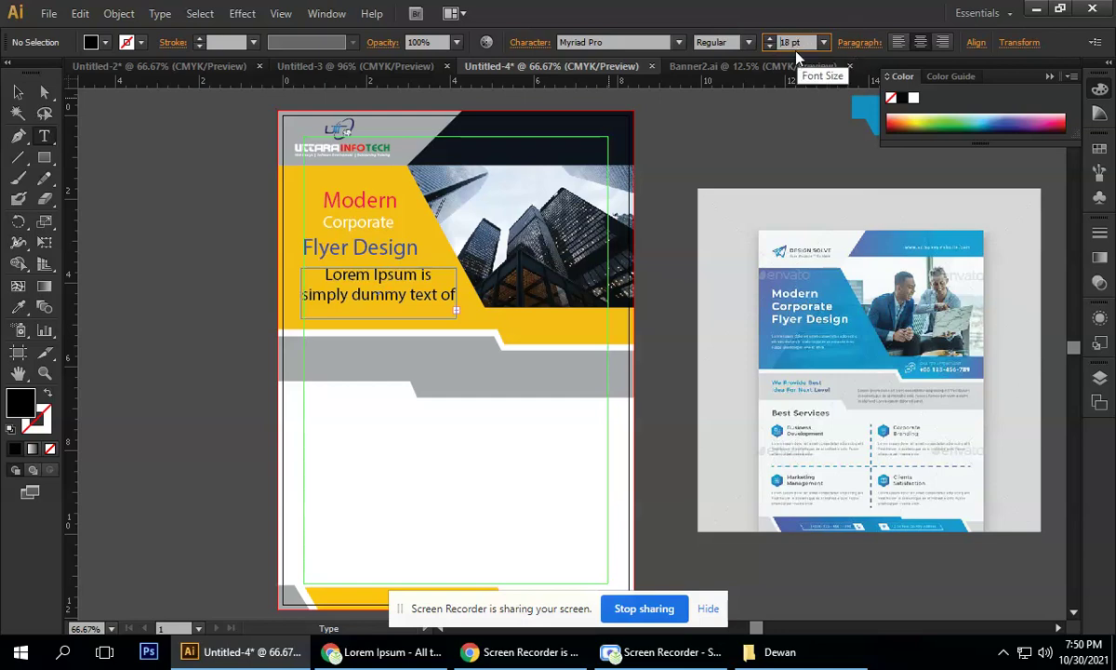
pyautogui.write('27')
pyautogui.press('Return')
pyautogui.hotkey('ctrl', 'shift', '.')
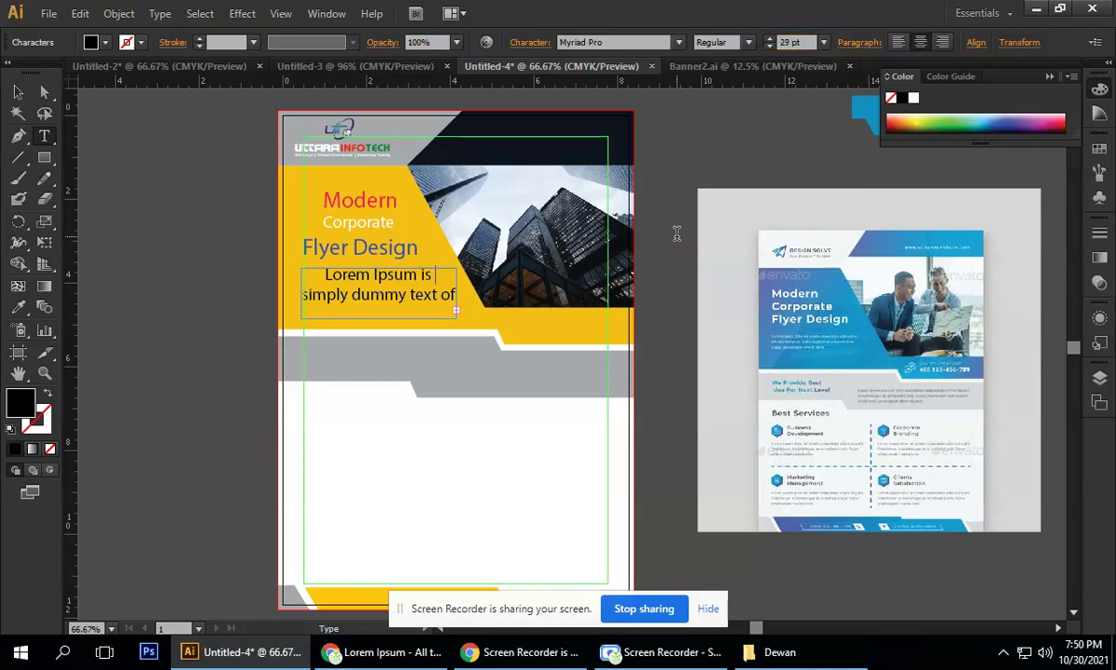
# - Undo the pasted paragraph and its text frame below the headline
pyautogui.hotkey('ctrl', 'z')
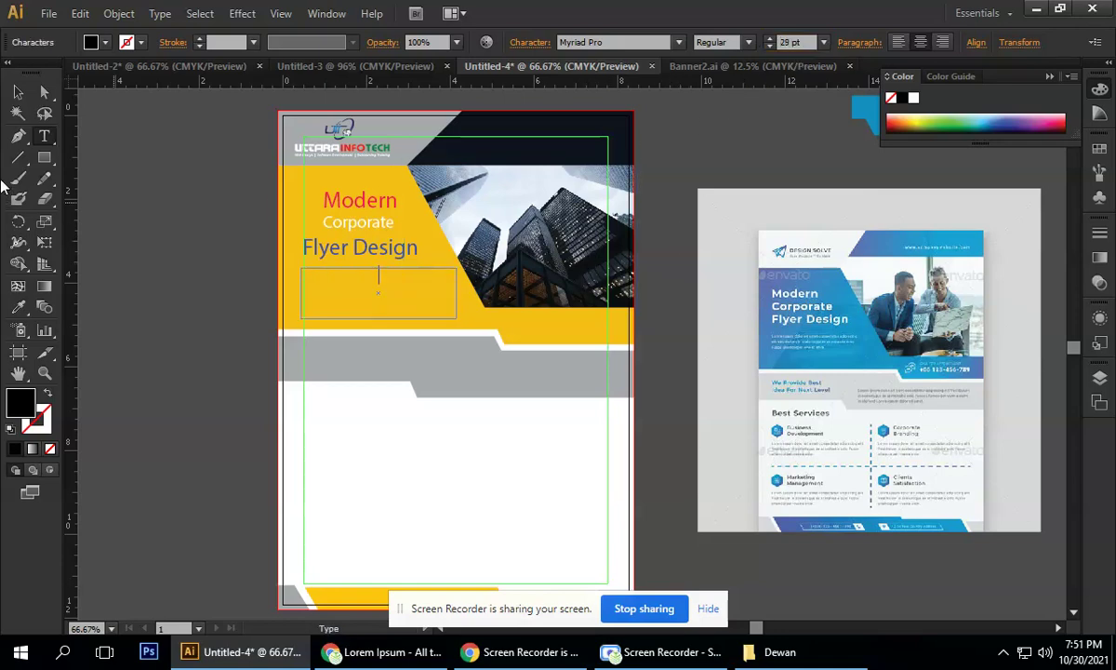
pyautogui.click(18, 92)
pyautogui.hotkey('ctrl', 'z')
pyautogui.hotkey('ctrl', 'z')
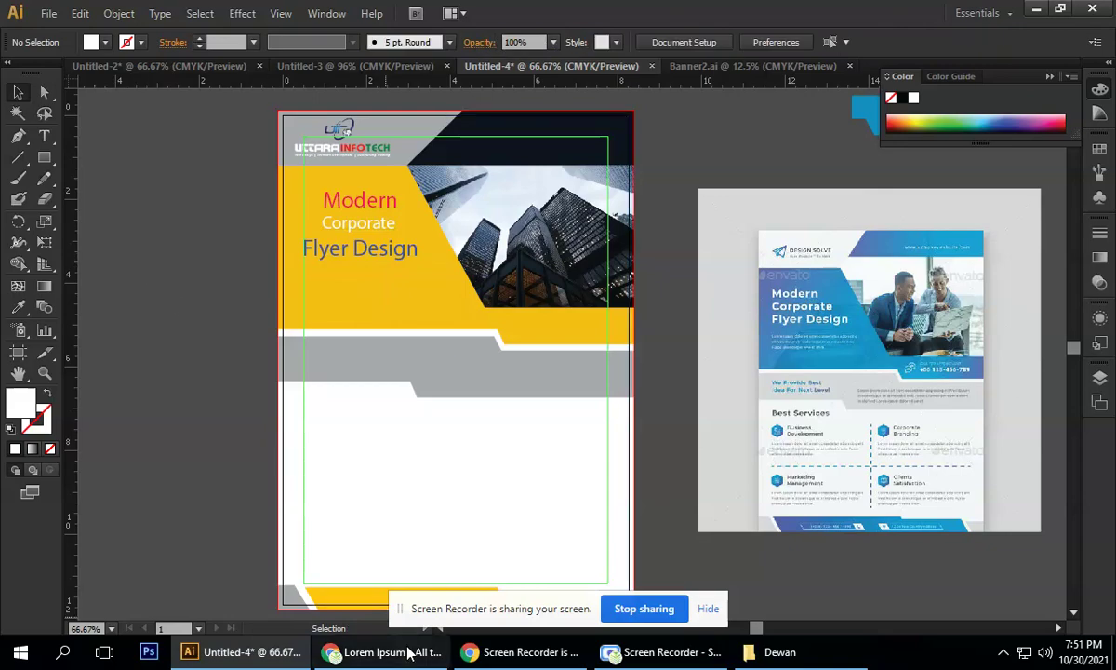
# - Try drawing a text frame beside the artboard and pasting the lorem ipsum text, undo the paste, and deselect the headline
pyautogui.click(389, 651)
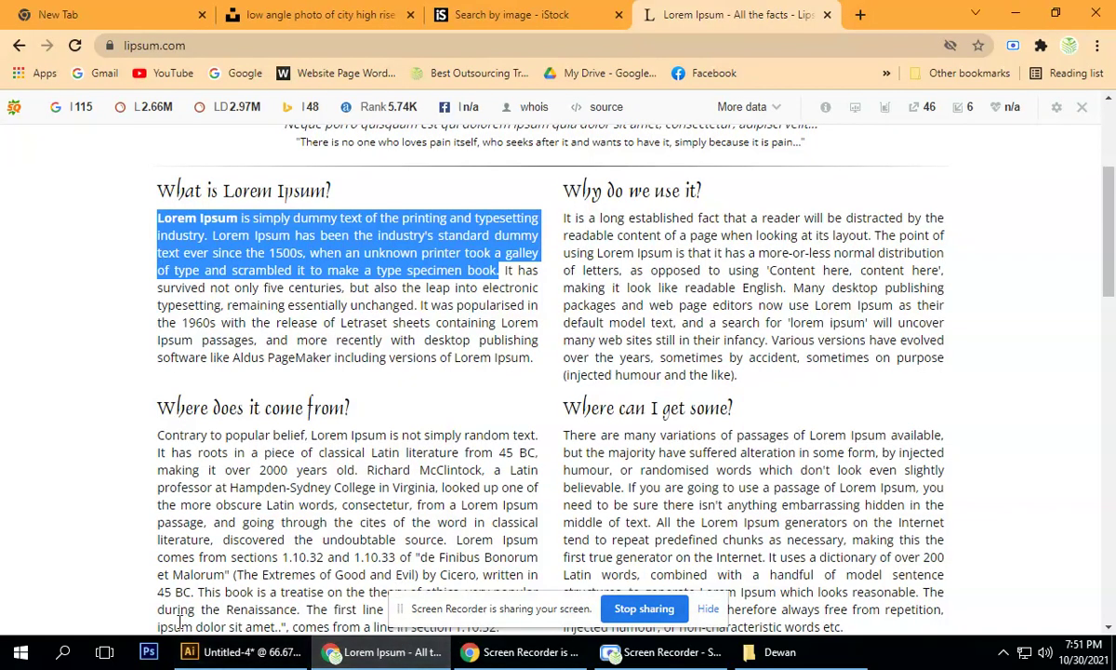
pyautogui.click(243, 651)
pyautogui.moveTo(254, 216); pyautogui.dragTo(410, 187)
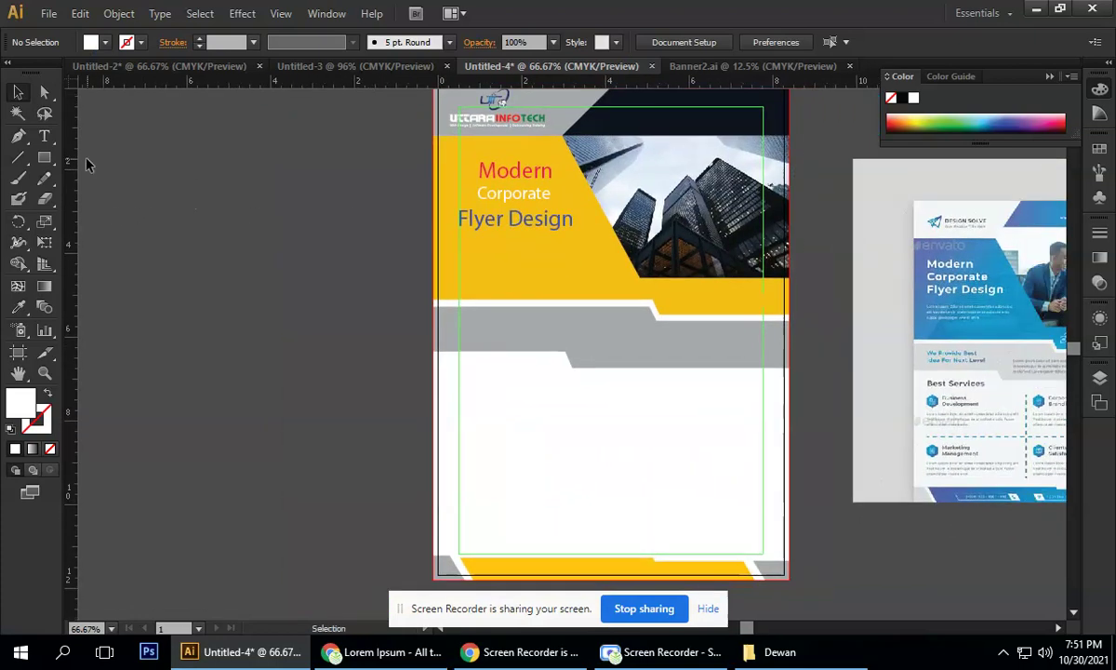
pyautogui.moveTo(41, 139); pyautogui.dragTo(108, 130)
pyautogui.moveTo(132, 240); pyautogui.dragTo(374, 332)
pyautogui.hotkey('ctrl', 'v')
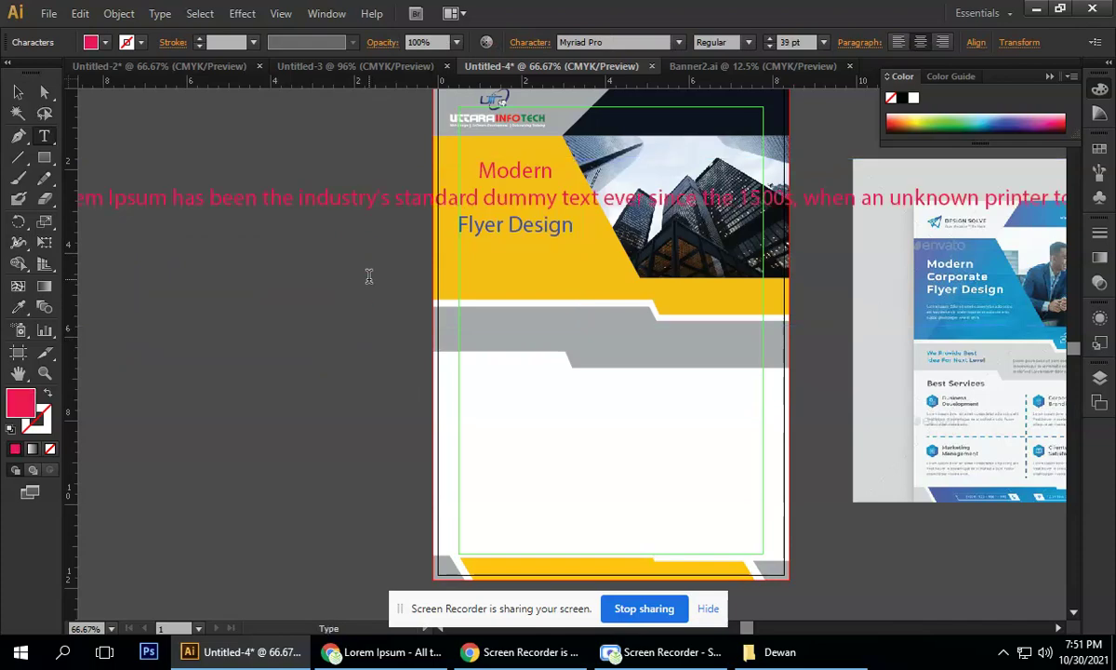
pyautogui.scroll(-2, 368, 274)
pyautogui.hotkey('ctrl', 'z')
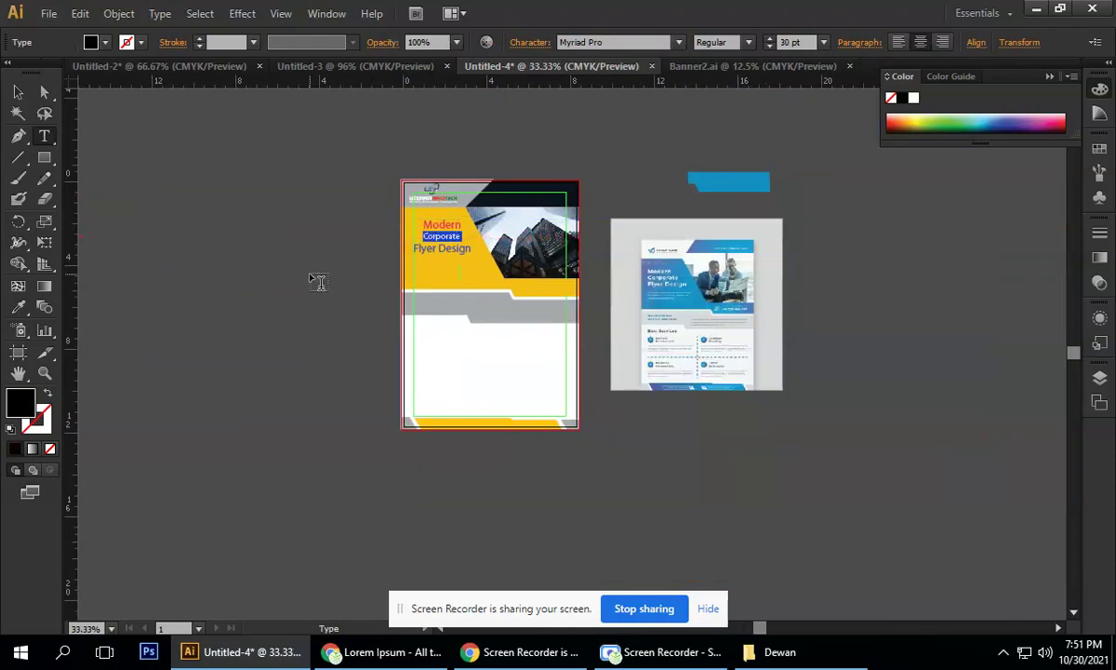
pyautogui.click(17, 95)
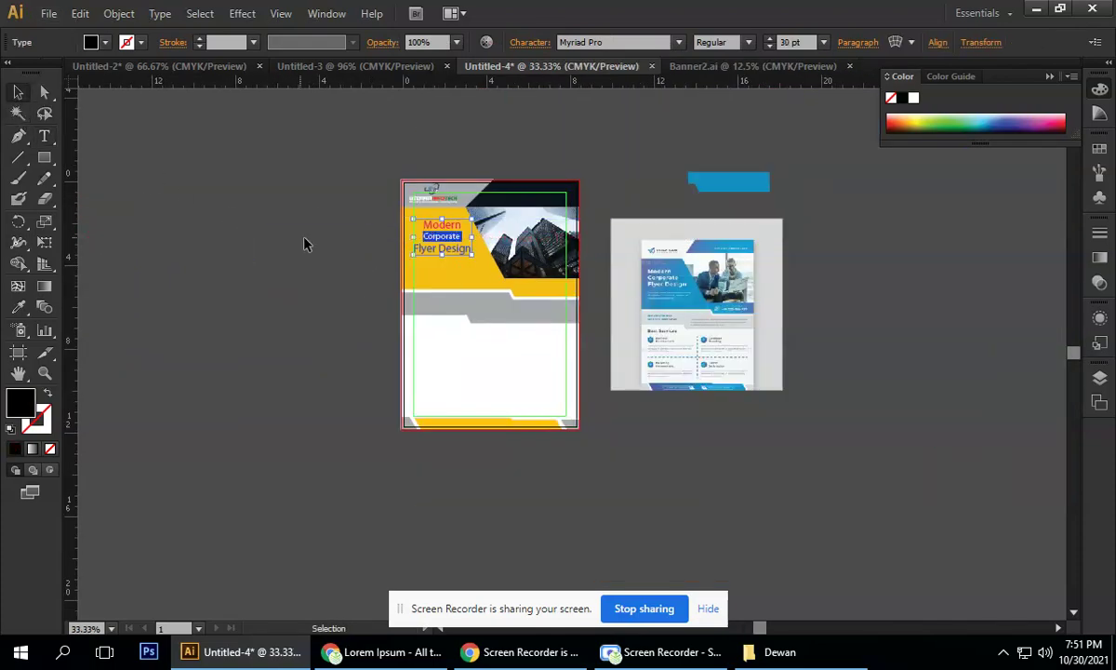
pyautogui.click(335, 228)
# - Draw a text frame in the flyer's lower white area, set its font size to 8 pt, and remove the frame
pyautogui.click(44, 136)
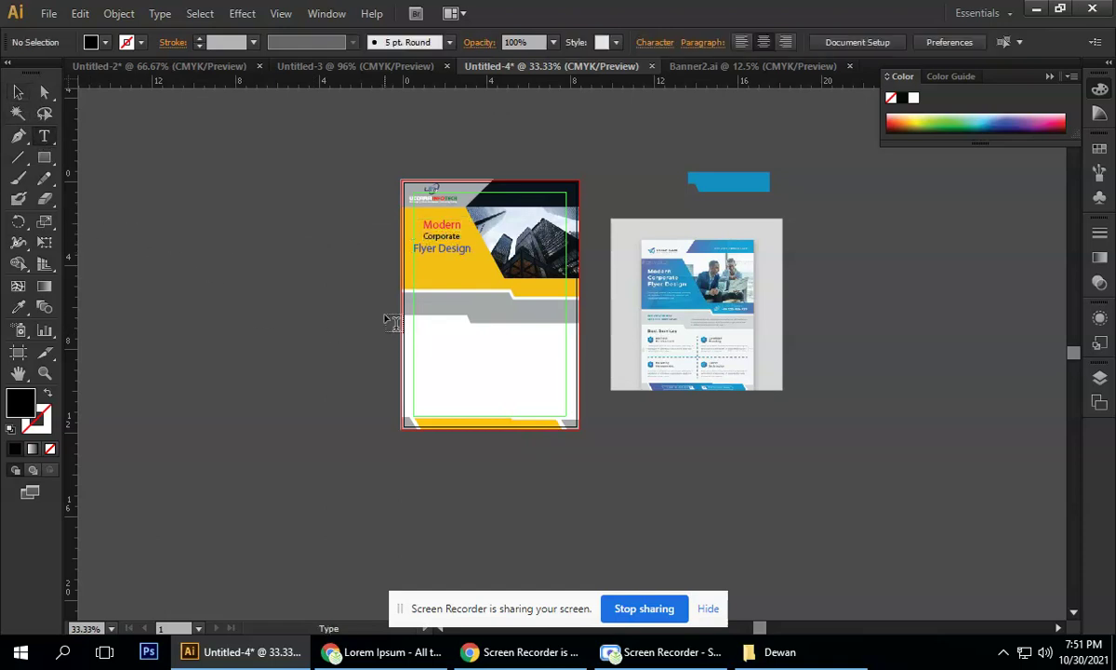
pyautogui.scroll(1, 465, 352)
pyautogui.moveTo(421, 343); pyautogui.dragTo(609, 435)
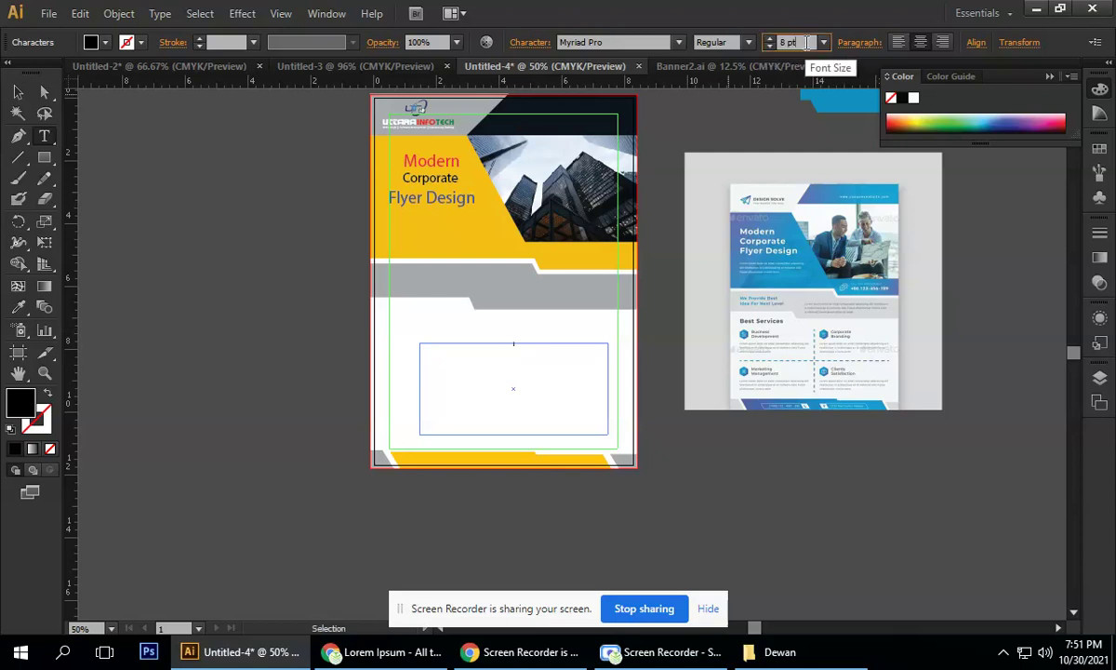
pyautogui.click(18, 92)
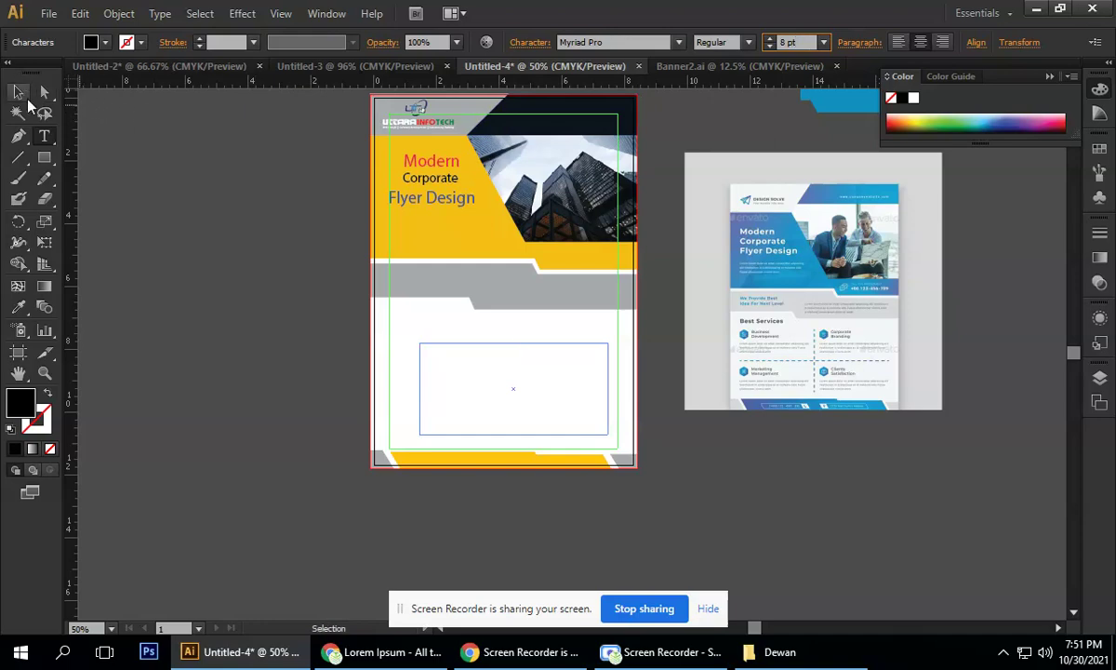
pyautogui.press('a')
pyautogui.press('Delete')
# - Paste the lorem ipsum text and break it into four lines after "industry.", "1500s," and "make a"
pyautogui.hotkey('ctrl', 'v')
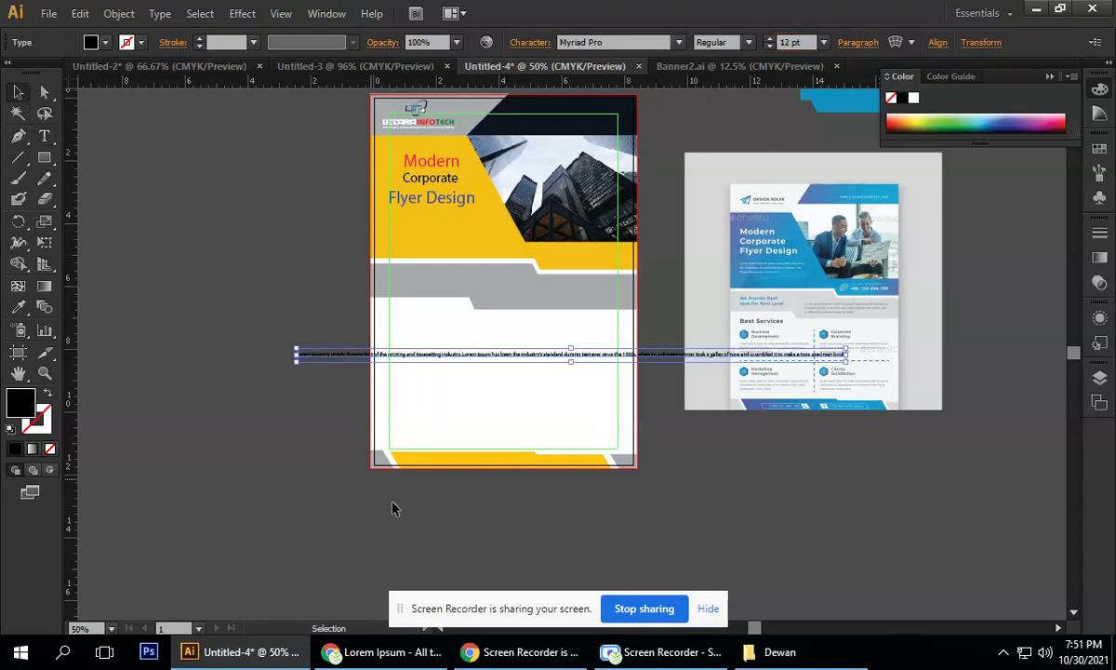
pyautogui.scroll(3, 614, 372)
pyautogui.moveTo(339, 300); pyautogui.dragTo(684, 264)
pyautogui.click(44, 136)
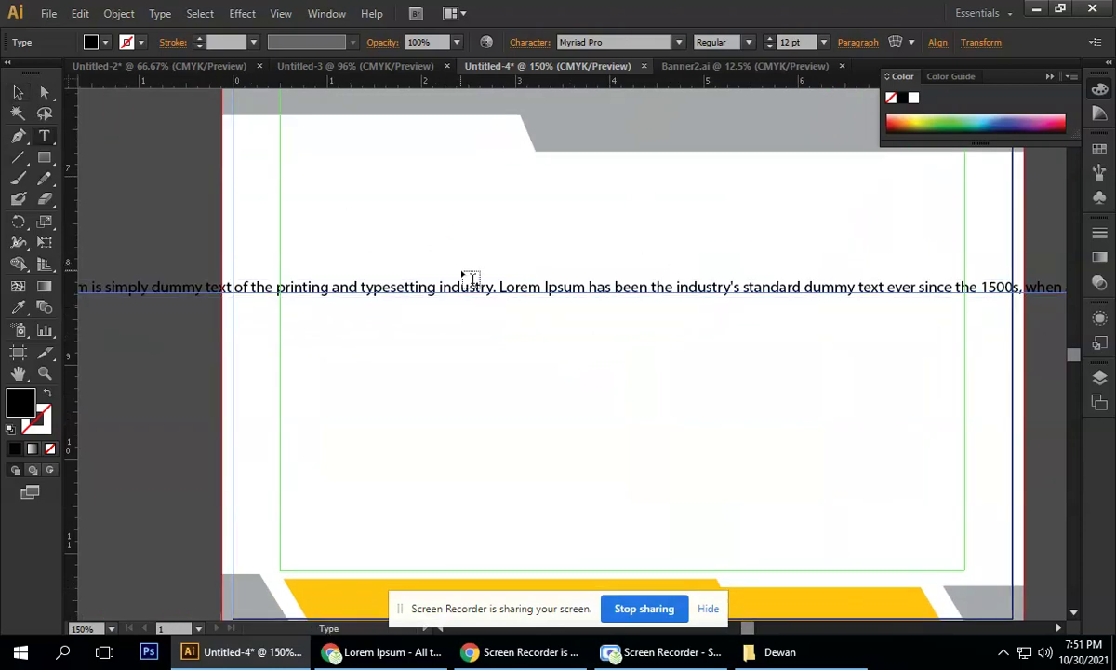
pyautogui.click(501, 288)
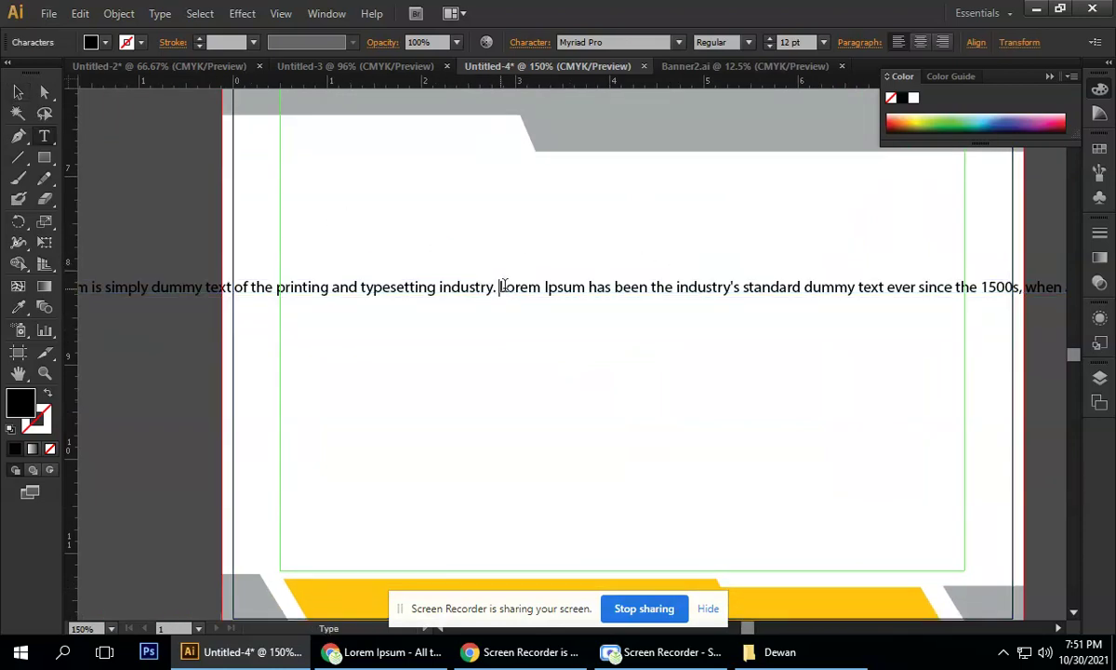
pyautogui.press('Return')
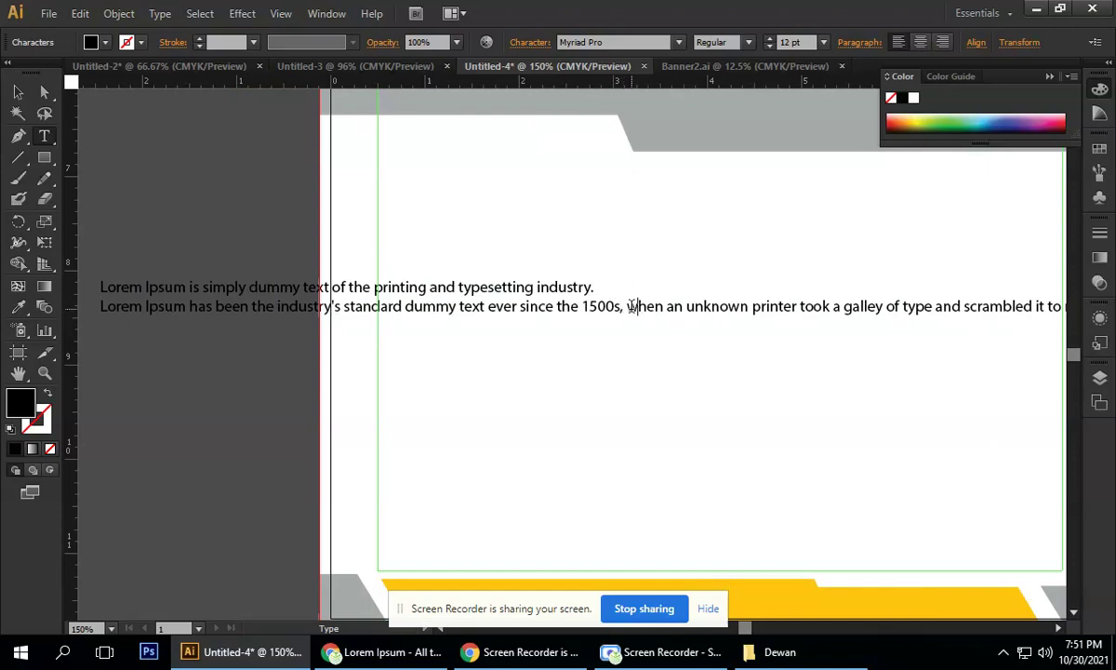
pyautogui.press('Return')
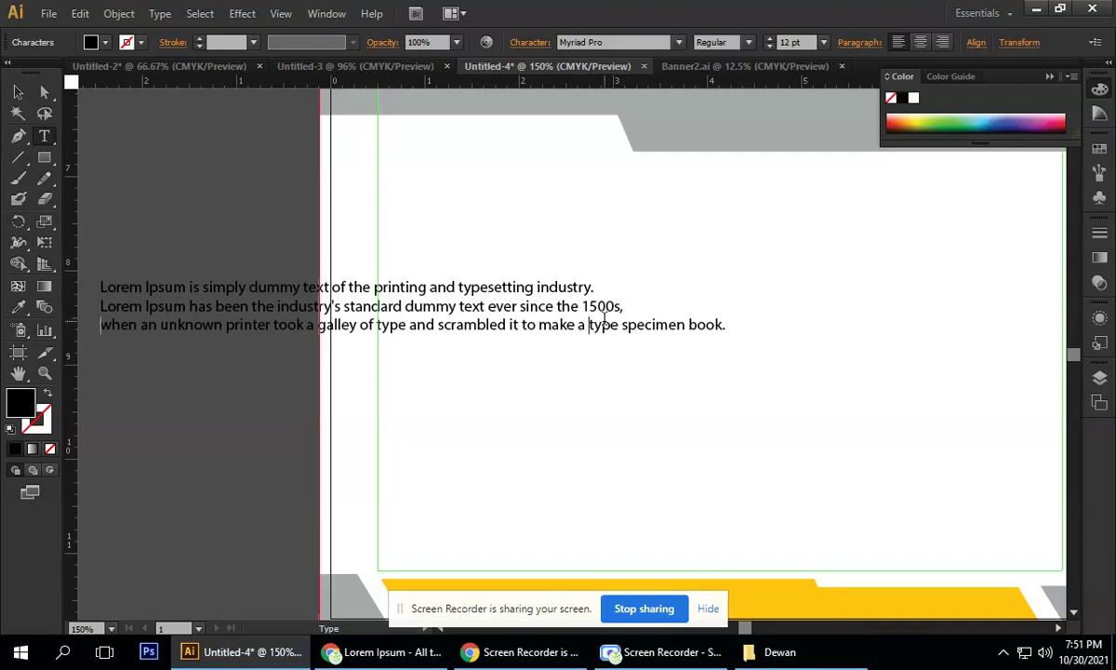
pyautogui.press('Return')
pyautogui.click(17, 93)
pyautogui.click(193, 213)
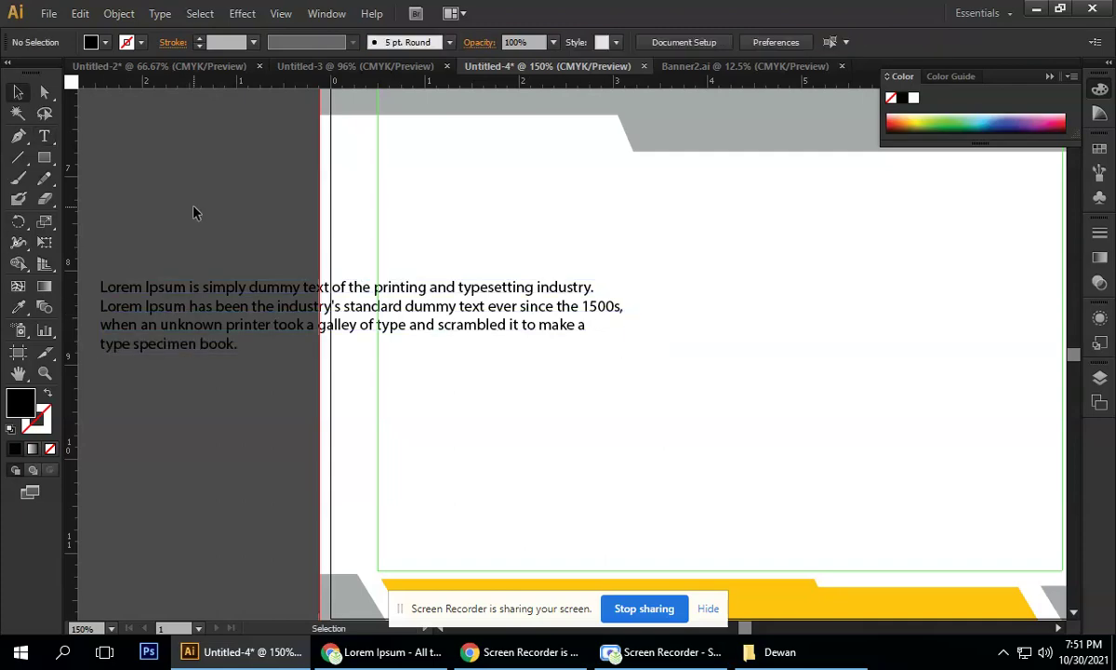
# - Set the font size of the four-line lorem ipsum text to 8 pt
pyautogui.scroll(-2, 192, 213)
pyautogui.moveTo(160, 182); pyautogui.dragTo(299, 389)
pyautogui.moveTo(356, 459); pyautogui.dragTo(388, 300)
pyautogui.click(800, 42)
pyautogui.write('8')
pyautogui.press('Return')
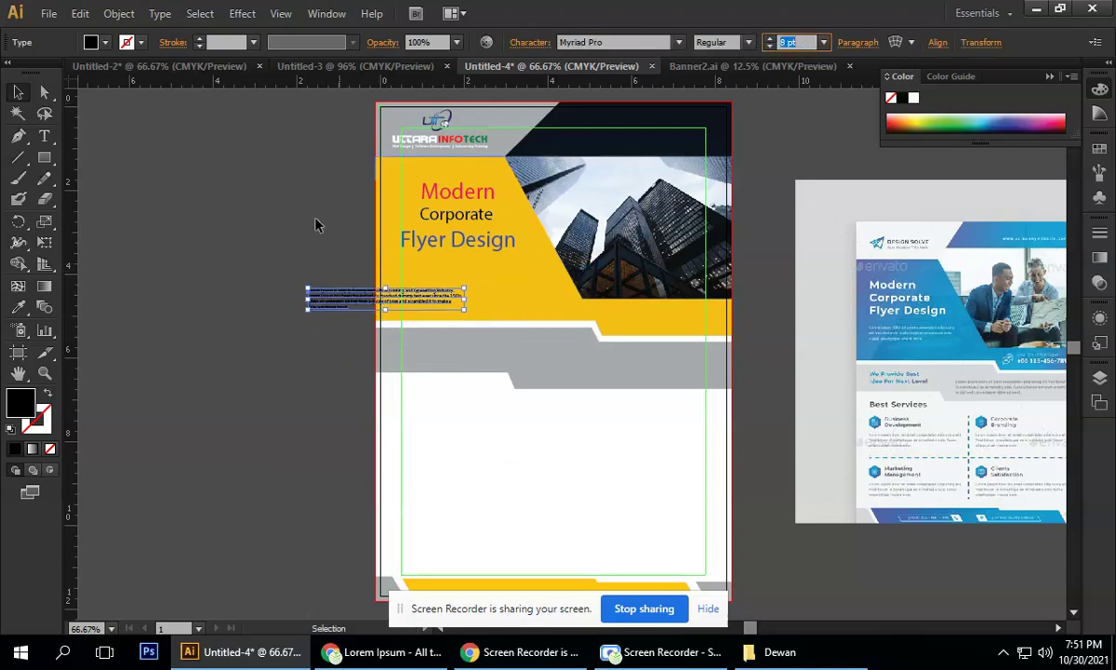
# - Move the lorem ipsum text into the yellow area below the headline, aligned with the inner margin guide
pyautogui.click(316, 281)
pyautogui.moveTo(336, 296); pyautogui.dragTo(438, 279)
pyautogui.click(237, 247)
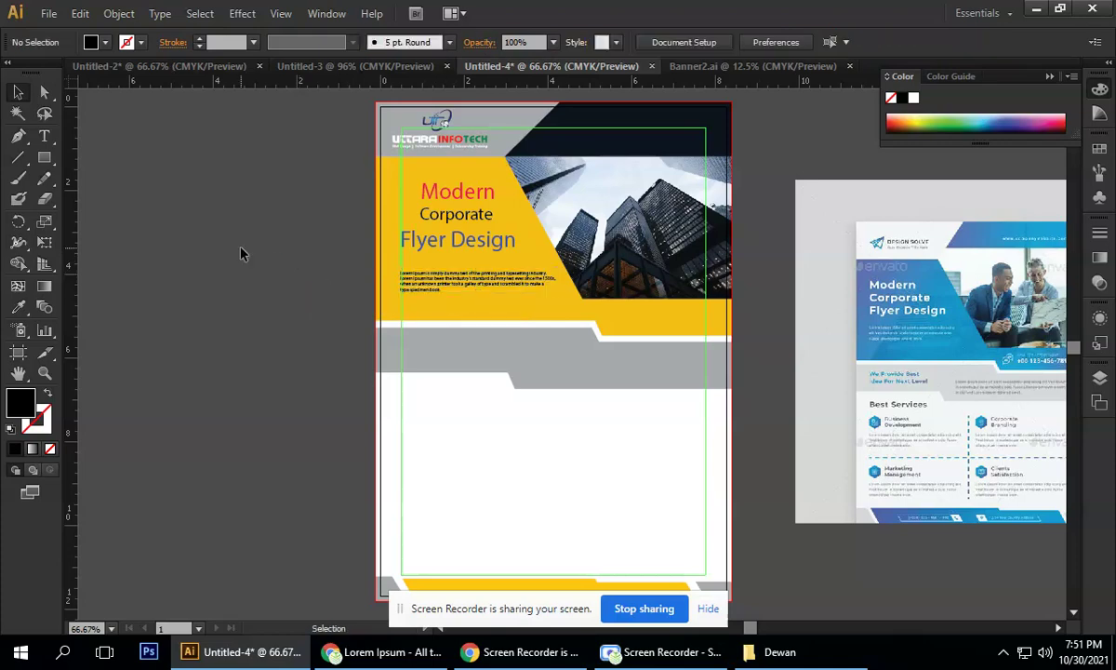
pyautogui.click(477, 284)
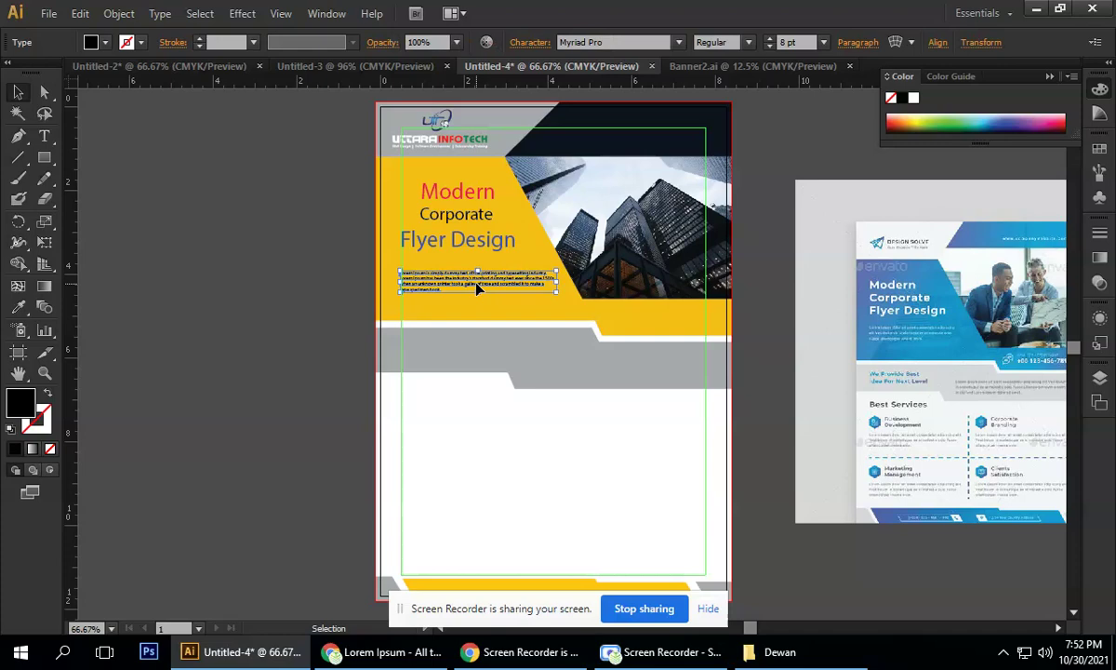
pyautogui.click(300, 314)
# - Examine the reference flyer's headline text and Best Services section against the own flyer, and collapse the Color panel
pyautogui.moveTo(302, 253); pyautogui.dragTo(164, 226)
pyautogui.scroll(3, 760, 273)
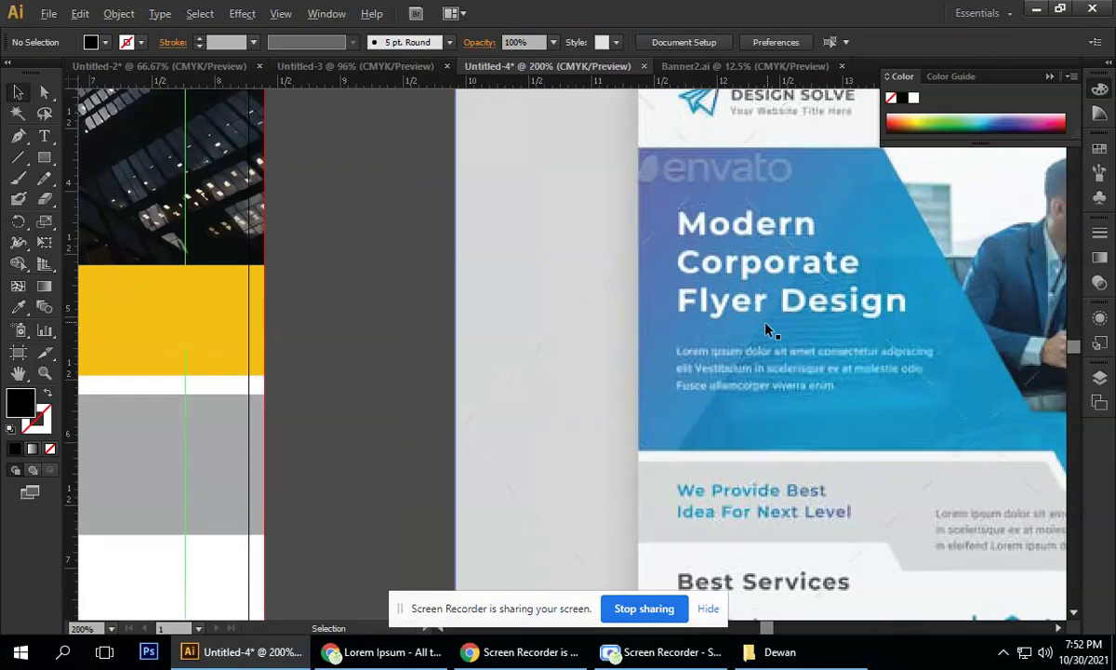
pyautogui.scroll(-3, 735, 377)
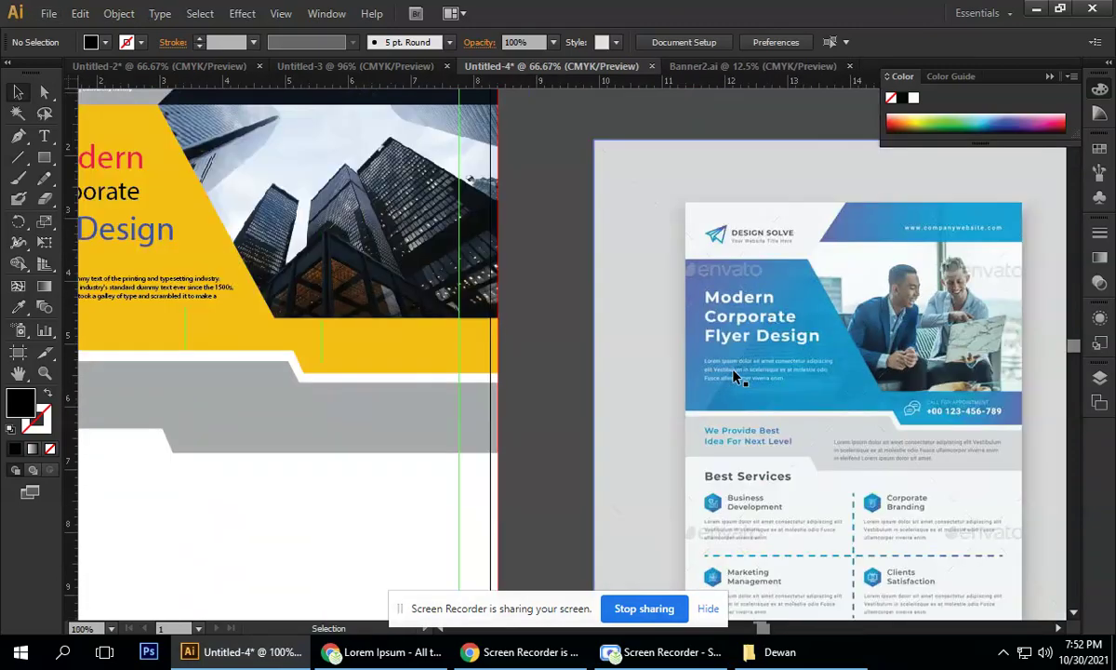
pyautogui.moveTo(739, 378); pyautogui.dragTo(707, 283)
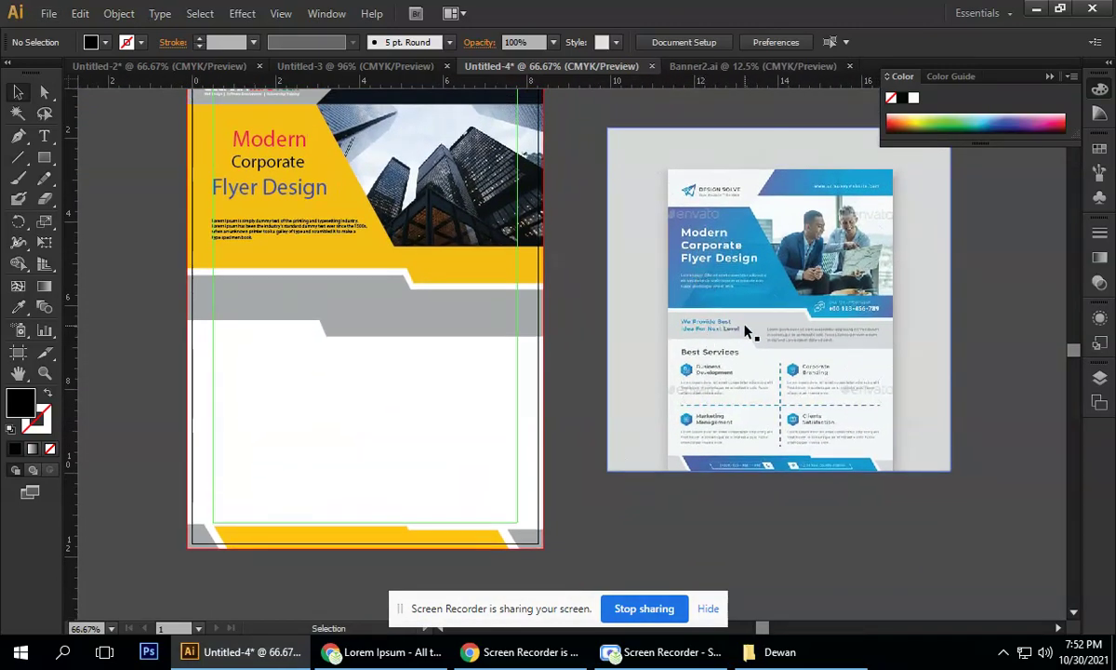
pyautogui.moveTo(758, 332); pyautogui.dragTo(601, 298)
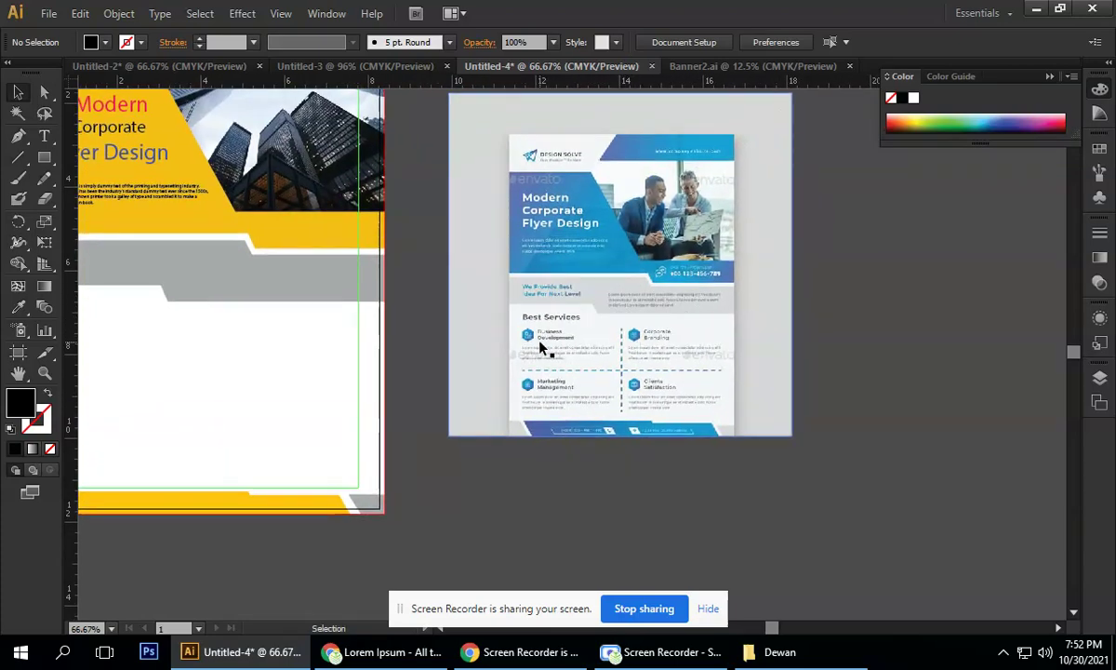
pyautogui.moveTo(543, 348); pyautogui.dragTo(676, 335)
pyautogui.click(1049, 76)
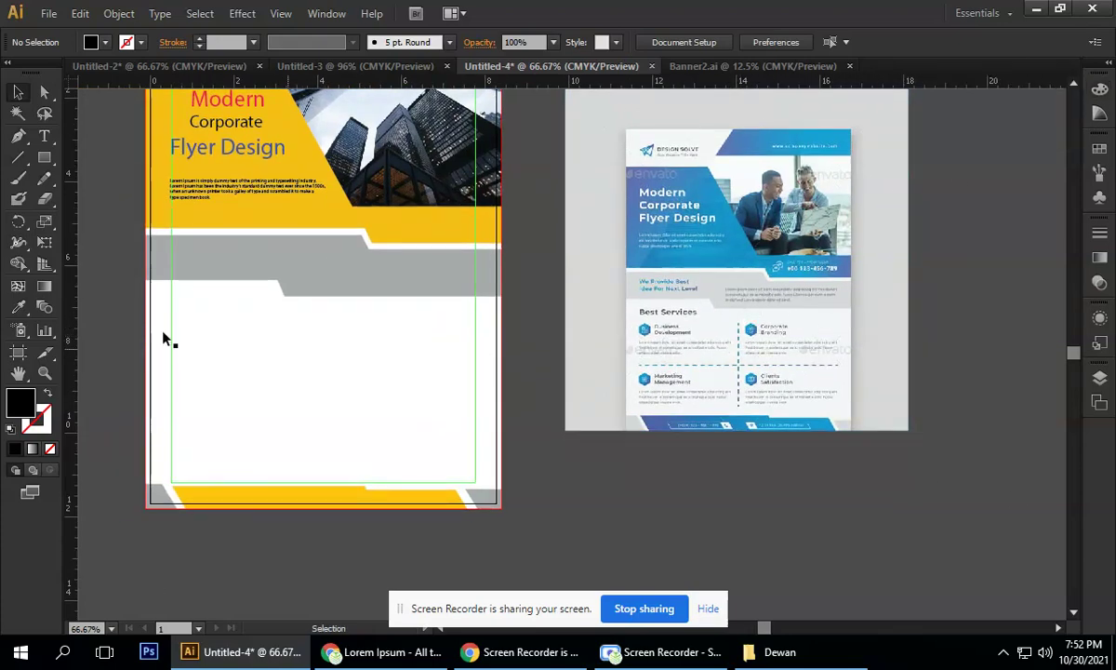
# - Try drawing a hexagon below the reference flyer and filling it with the grey band's sampled colour, and undo both
pyautogui.moveTo(44, 157); pyautogui.dragTo(91, 222)
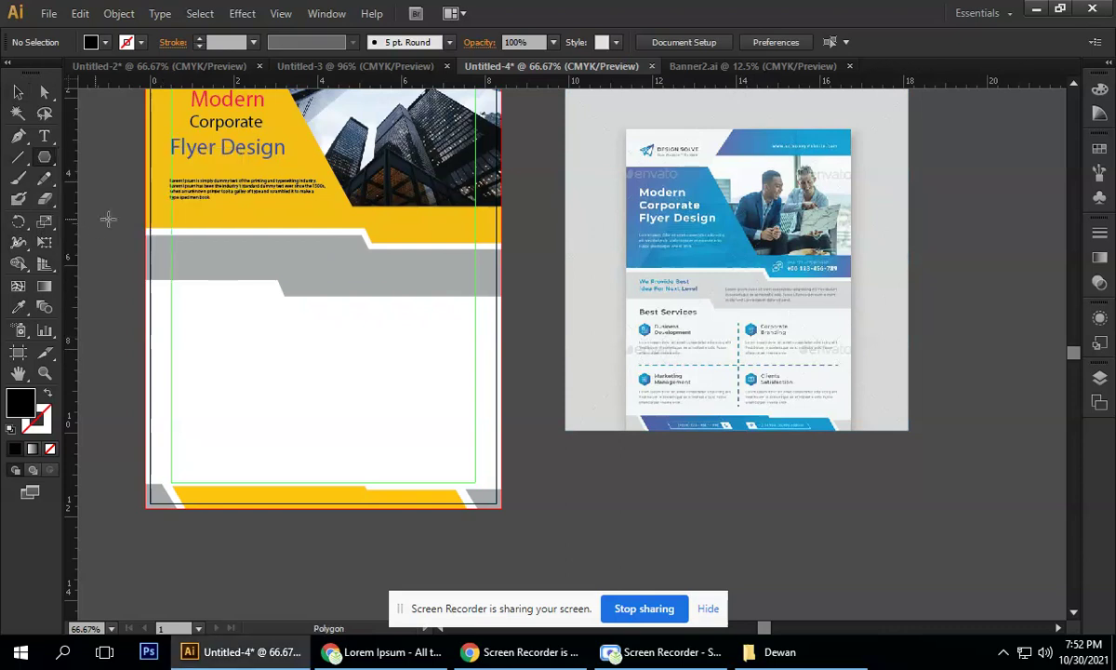
pyautogui.moveTo(576, 476); pyautogui.dragTo(621, 499)
pyautogui.click(18, 92)
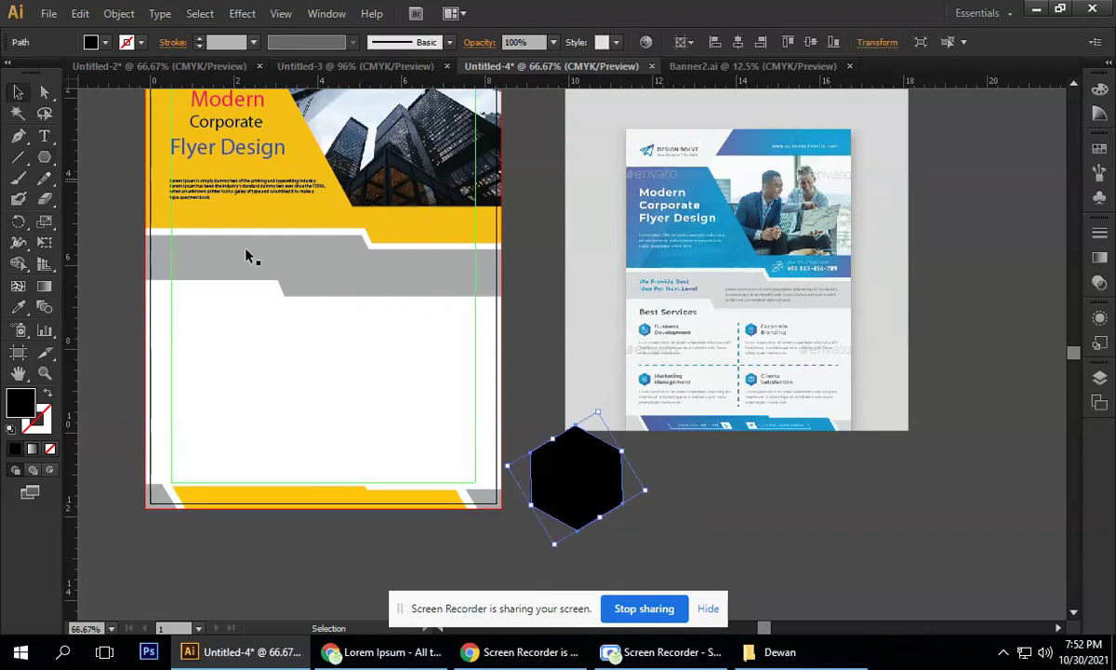
pyautogui.click(19, 308)
pyautogui.click(199, 247)
pyautogui.click(18, 92)
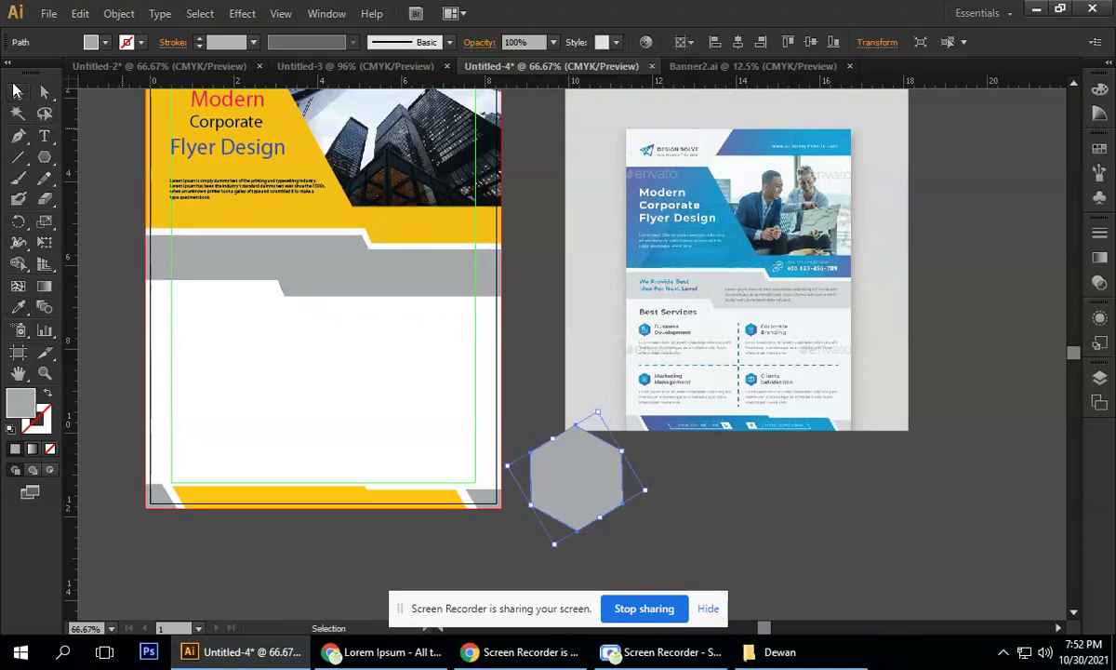
pyautogui.hotkey('ctrl', 'z')
pyautogui.hotkey('ctrl', 'z')
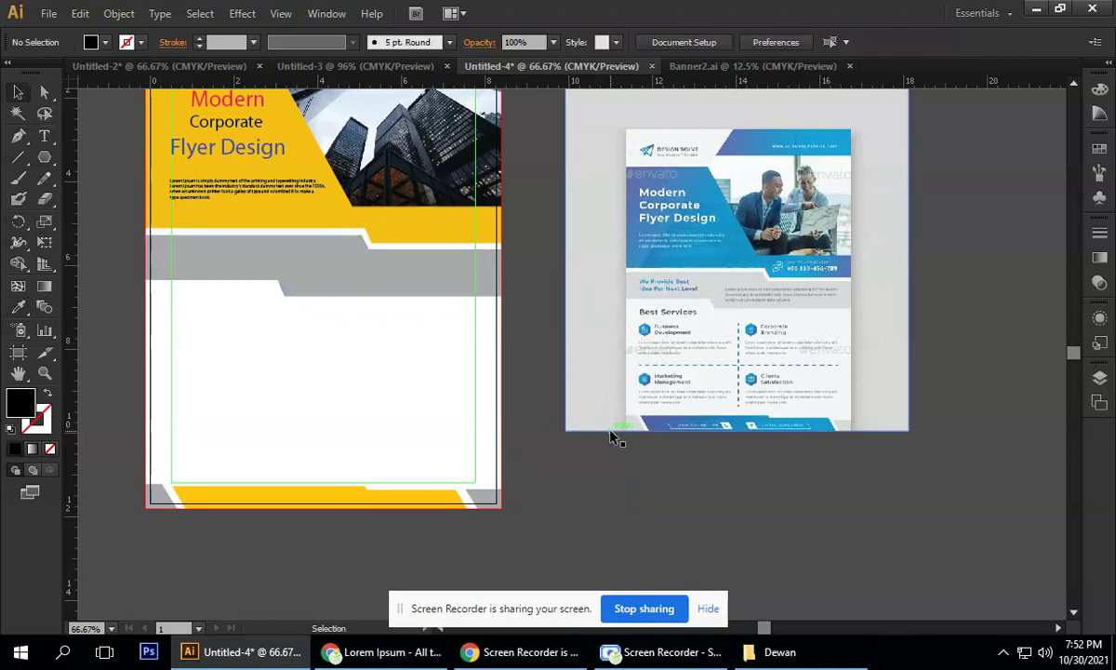
# - Try creating a five-sided polygon with a 1.2627 in radius below the reference flyer, and delete it
pyautogui.moveTo(39, 153); pyautogui.dragTo(104, 220)
pyautogui.click(656, 508)
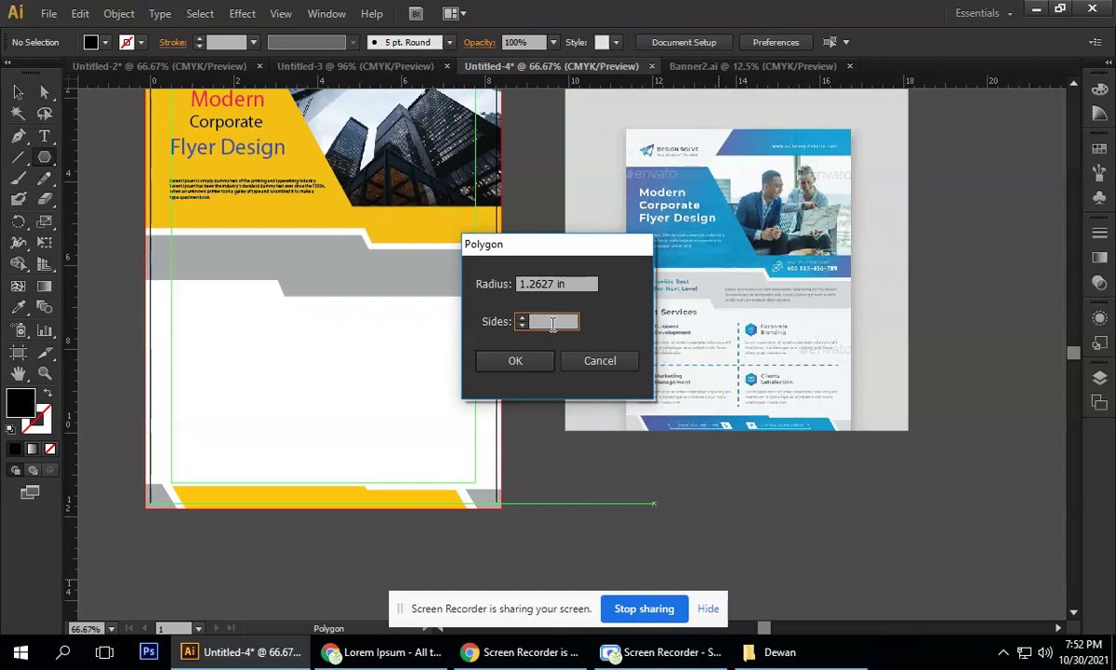
pyautogui.write('5')
pyautogui.click(516, 361)
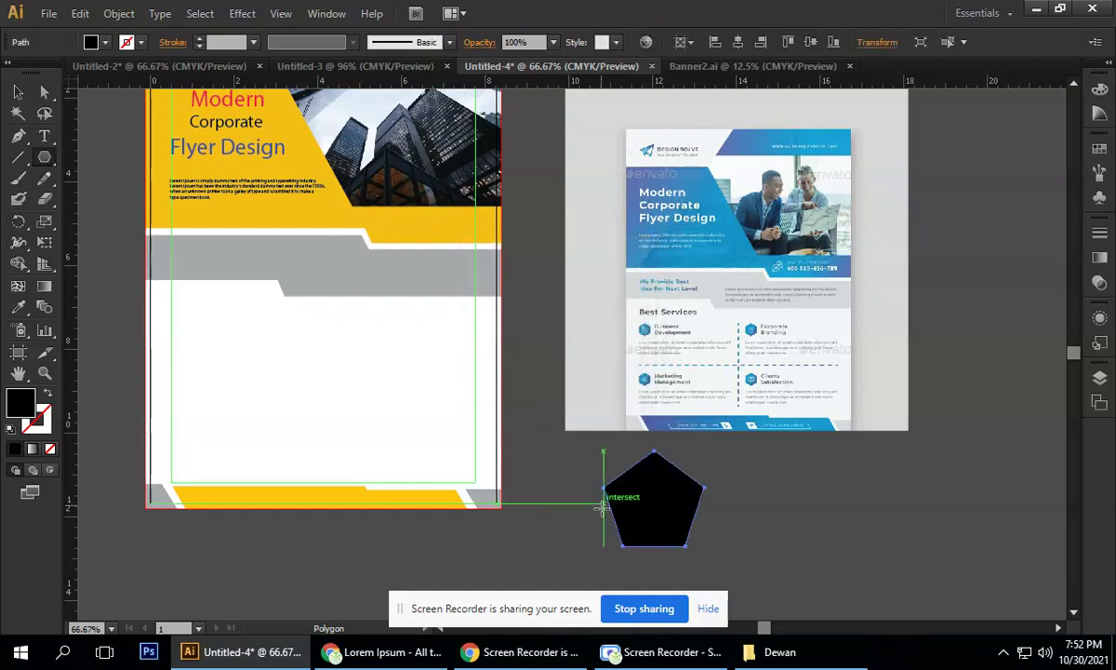
pyautogui.press('Delete')
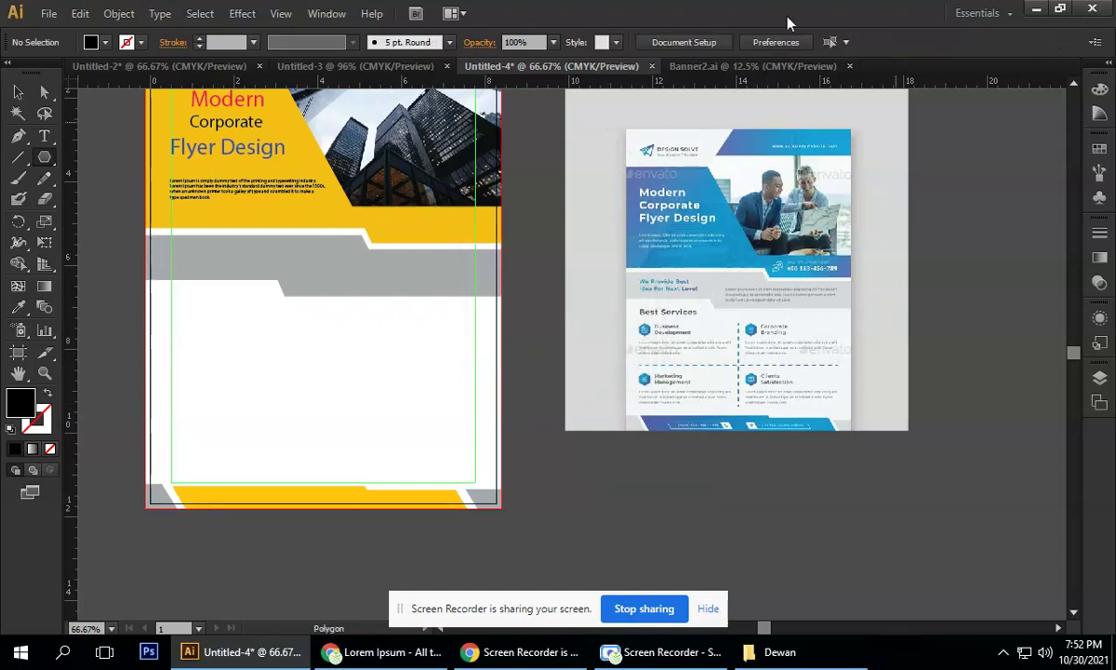
# - Reset the Essentials workspace and create a five-sided polygon with a 1.2627 in radius below the reference flyer
pyautogui.click(988, 13)
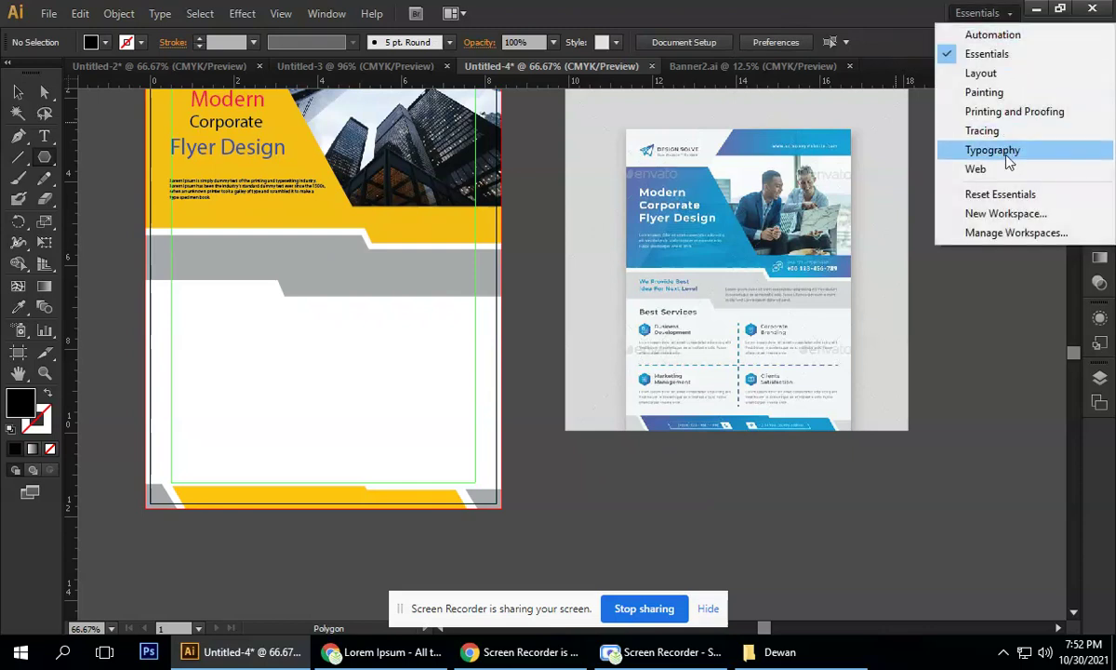
pyautogui.click(997, 191)
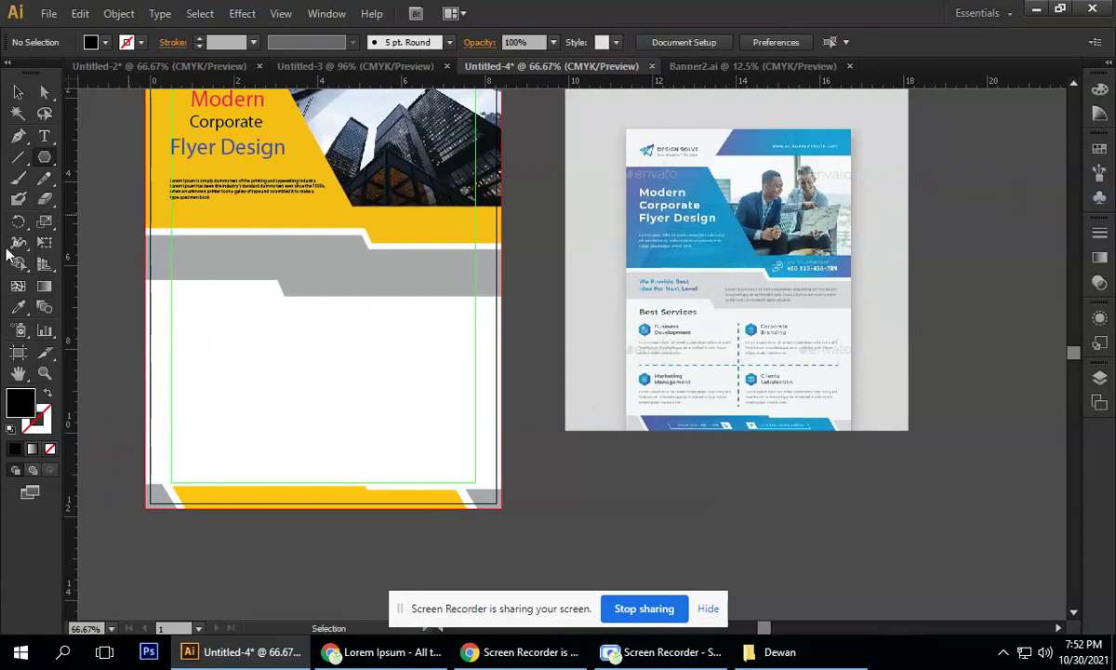
pyautogui.moveTo(49, 156); pyautogui.dragTo(112, 220)
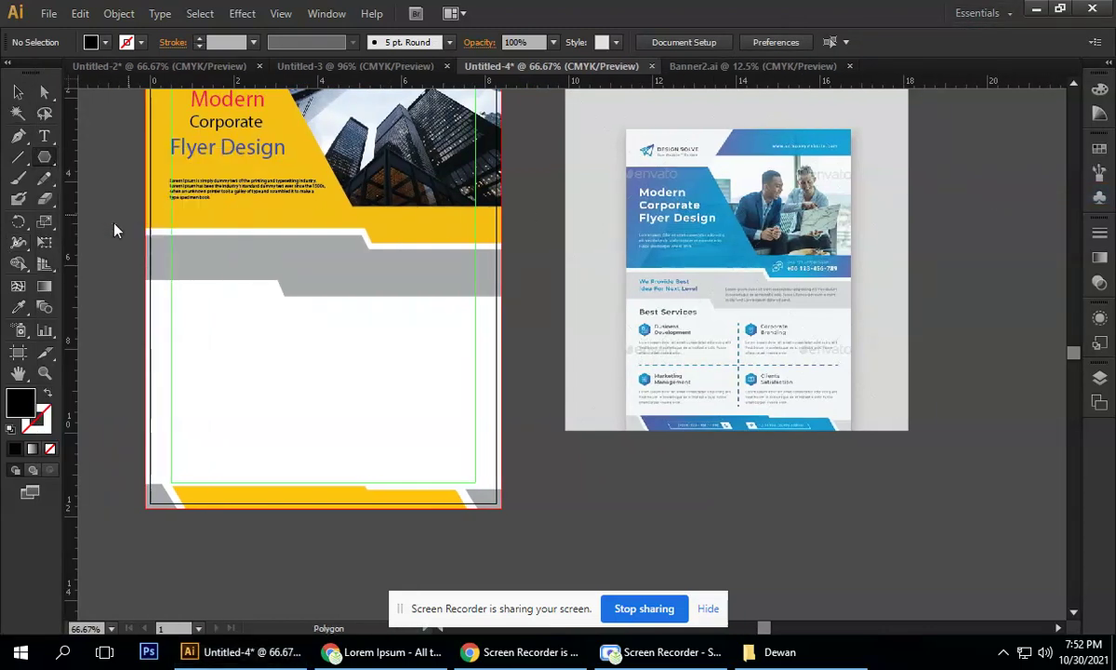
pyautogui.click(622, 483)
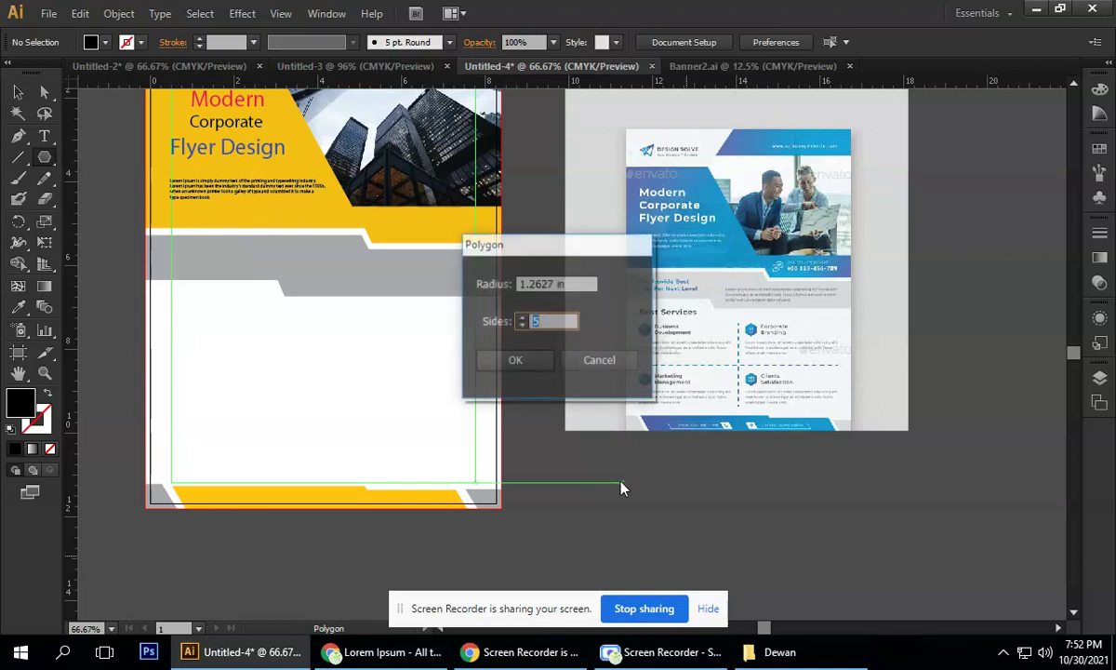
pyautogui.click(514, 360)
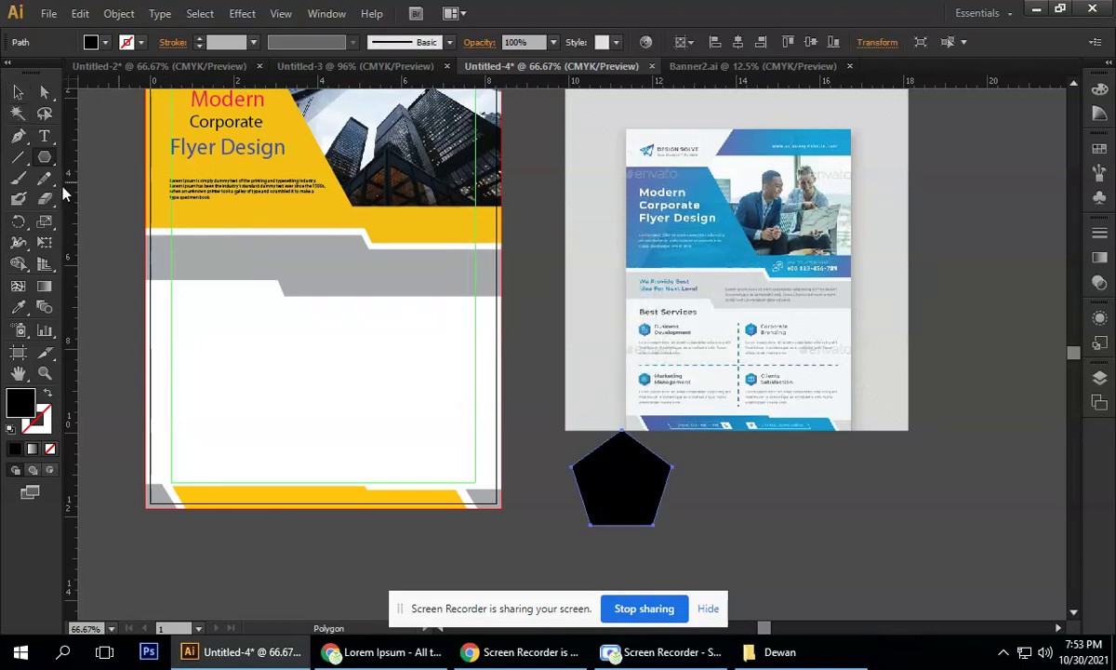
# - Create a six-sided polygon with a 1.2627 in radius beside the pentagon
pyautogui.moveTo(49, 159); pyautogui.dragTo(110, 220)
pyautogui.click(797, 496)
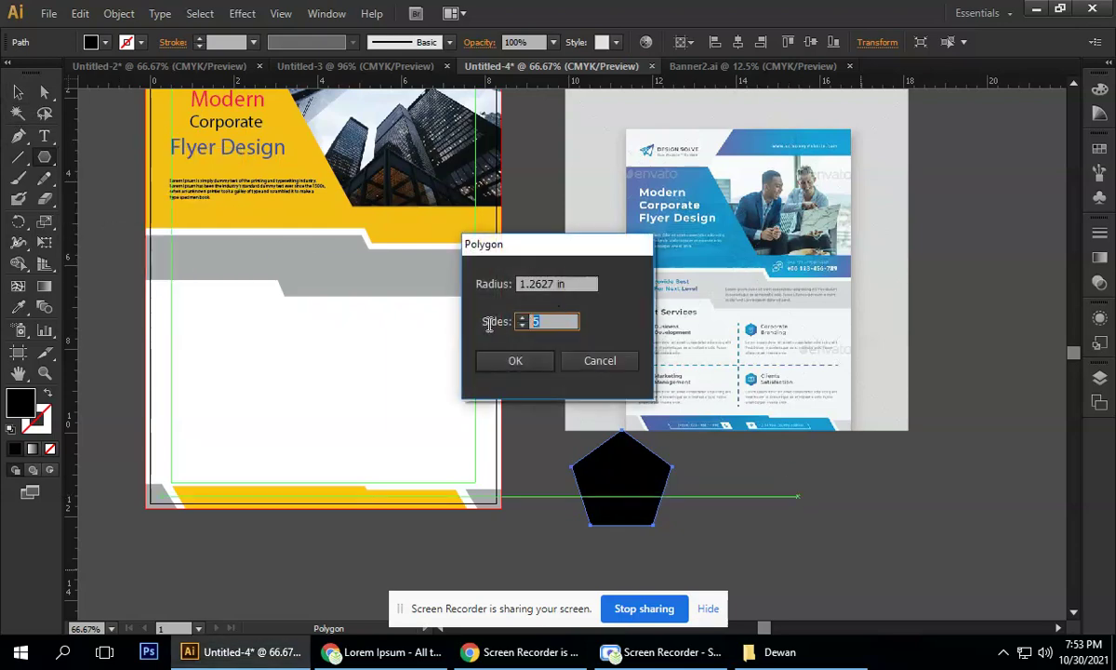
pyautogui.write('6')
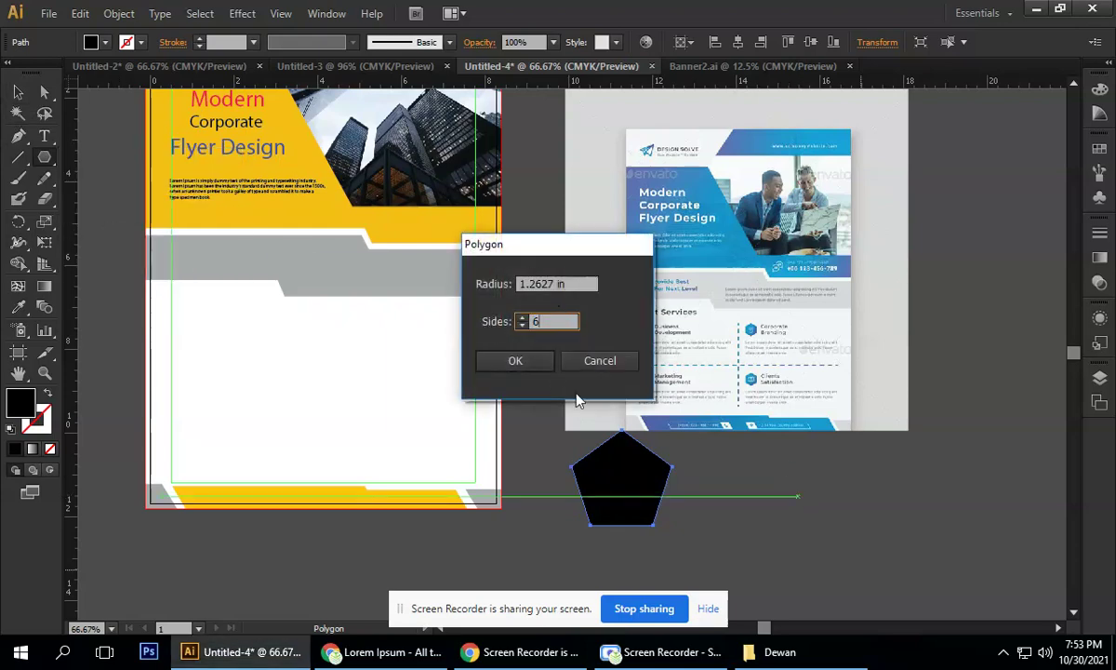
pyautogui.click(529, 361)
# - Scale the hexagon down about its centre to about 0.7 in wide and deselect it
pyautogui.click(18, 92)
pyautogui.click(894, 506)
pyautogui.click(837, 508)
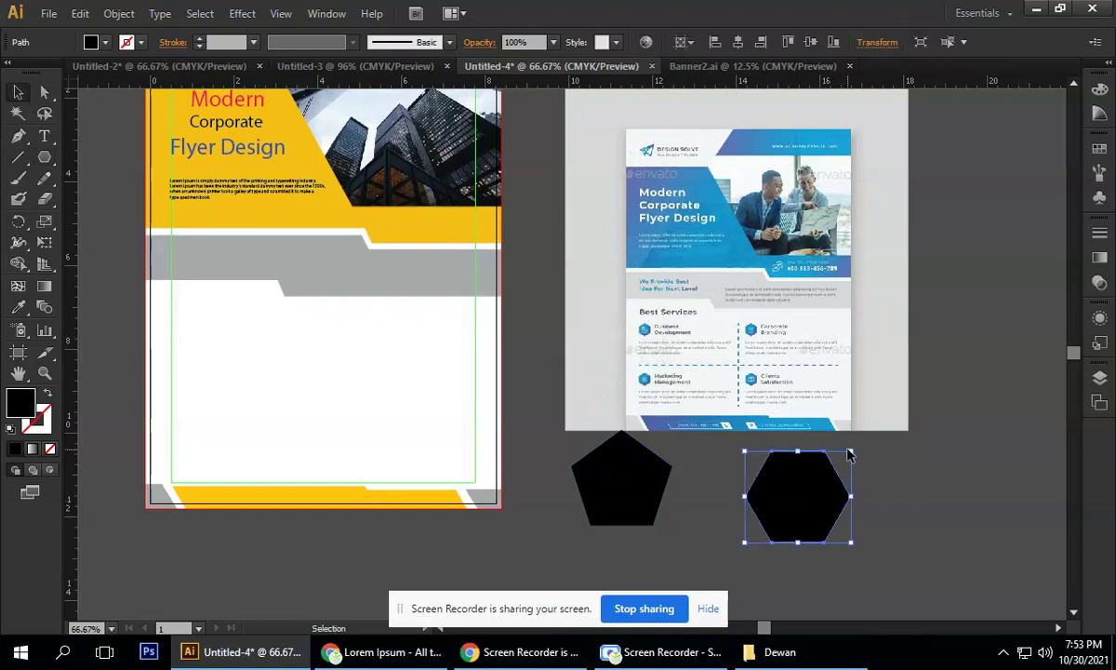
pyautogui.moveTo(850, 450); pyautogui.dragTo(815, 473)
pyautogui.click(882, 499)
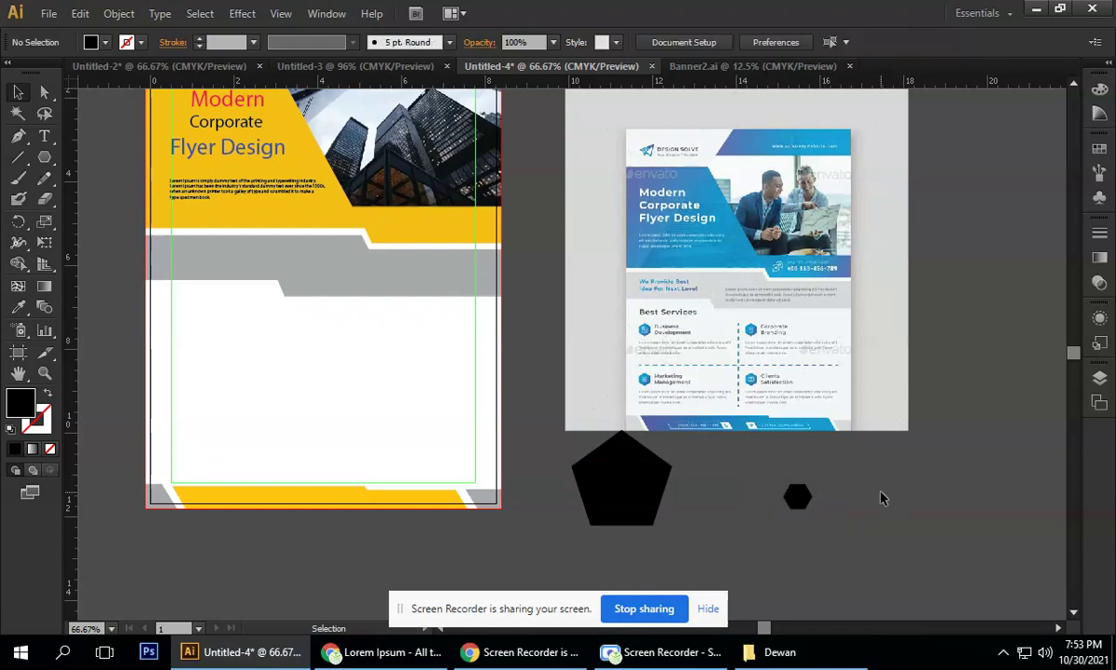
# - Try moving the small hexagon's upper-right anchor point inward along its top edge, and restore the shape
pyautogui.keyDown('alt'); pyautogui.scroll(3, 802, 501); pyautogui.keyUp('alt')
pyautogui.click(791, 493)
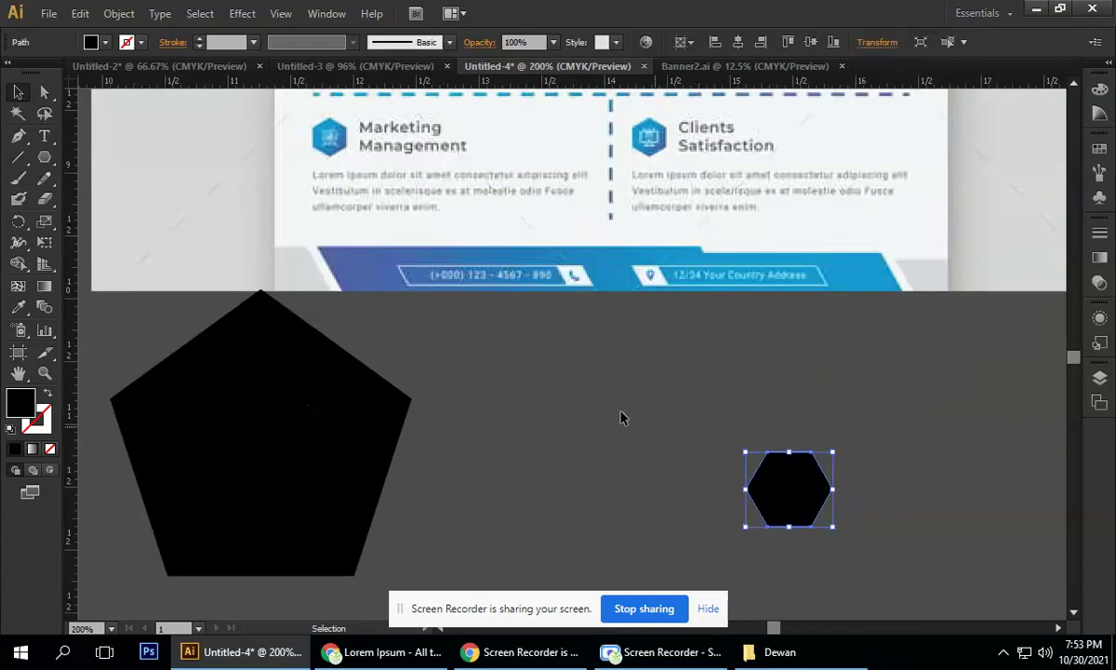
pyautogui.click(47, 96)
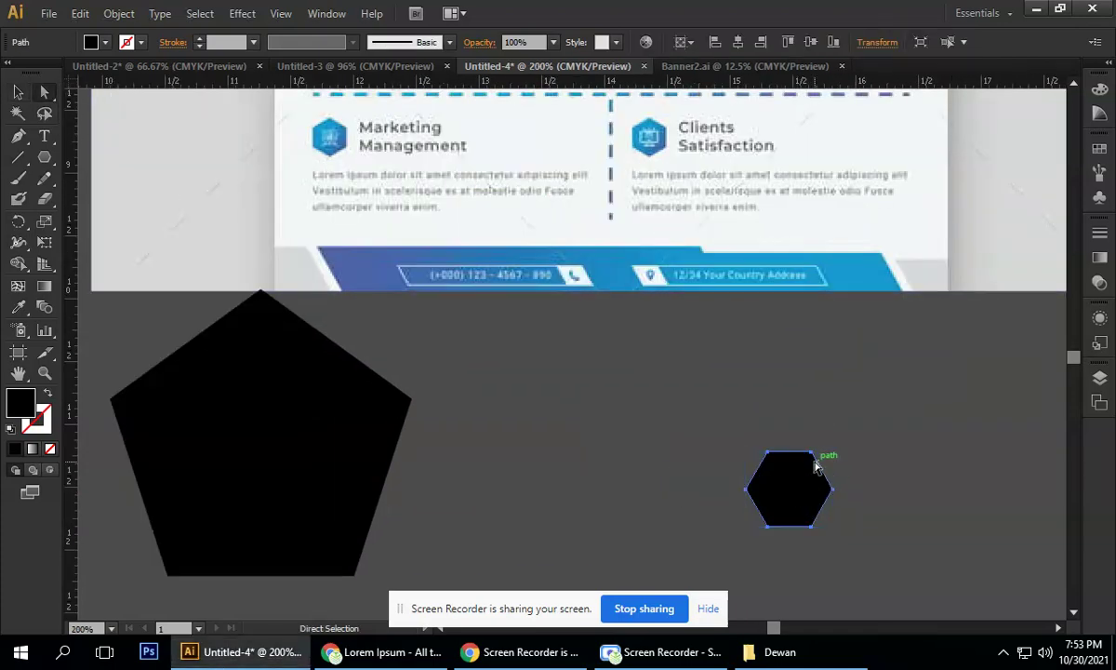
pyautogui.moveTo(813, 454)
pyautogui.mouseDown()
pyautogui.moveTo(772, 455)
pyautogui.moveTo(798, 456)
pyautogui.mouseUp()
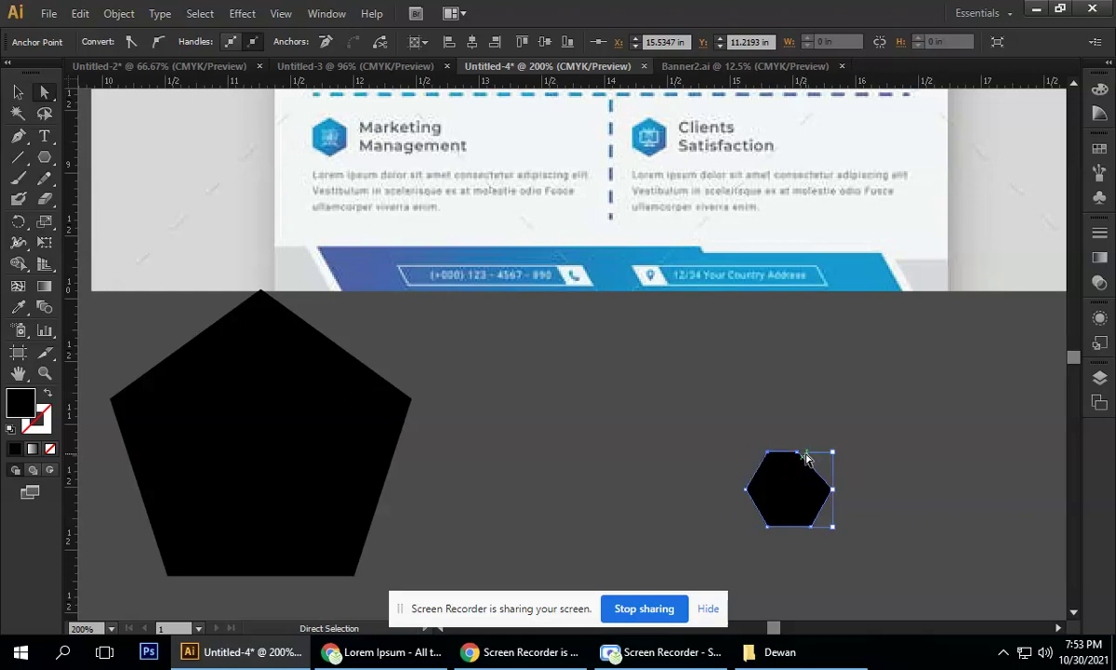
pyautogui.scroll(2, 798, 458)
pyautogui.click(725, 354)
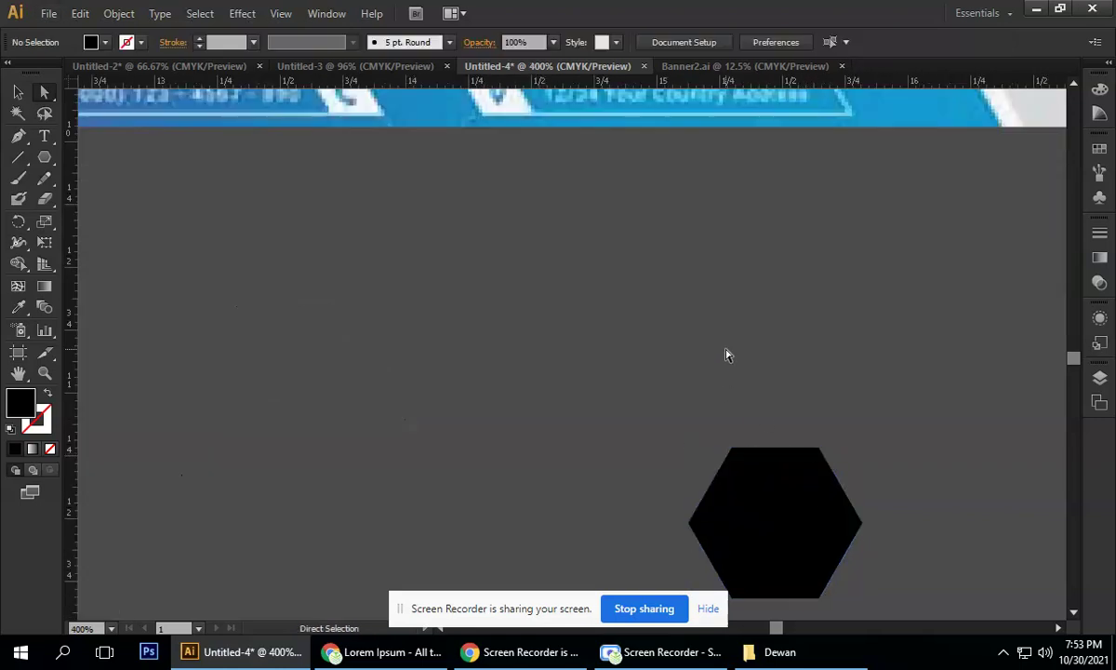
pyautogui.moveTo(756, 361); pyautogui.dragTo(728, 233)
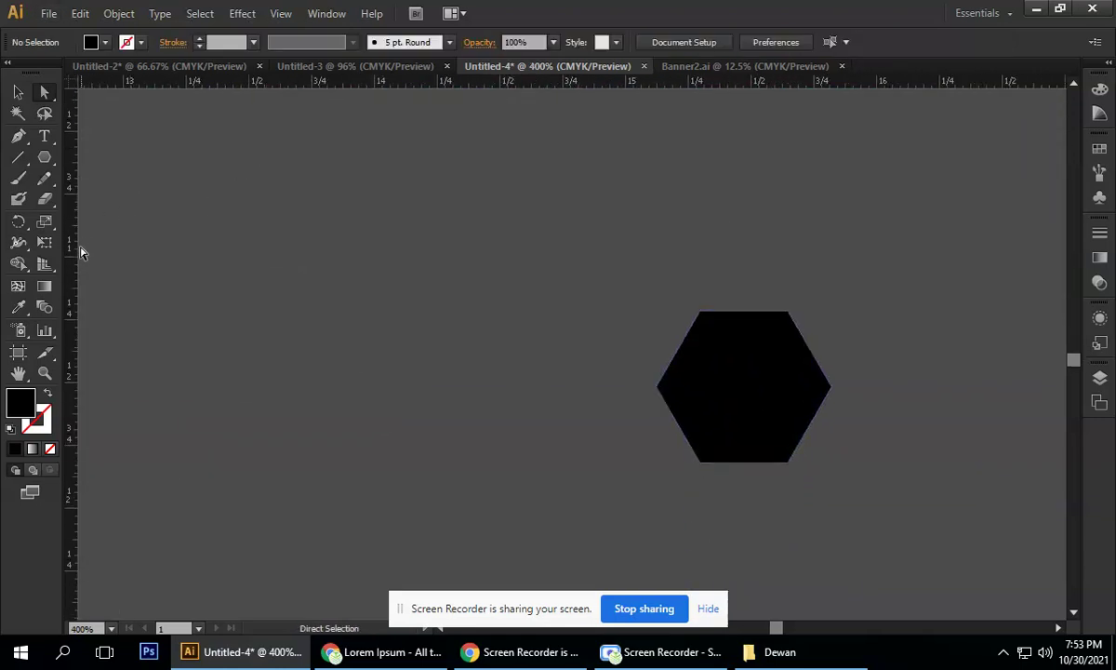
# - Add a vertical guide at about 14.8 in beside the small hexagon and try centre-aligning the hexagon's anchor points horizontally with it
pyautogui.moveTo(77, 264); pyautogui.dragTo(582, 378)
pyautogui.click(733, 406)
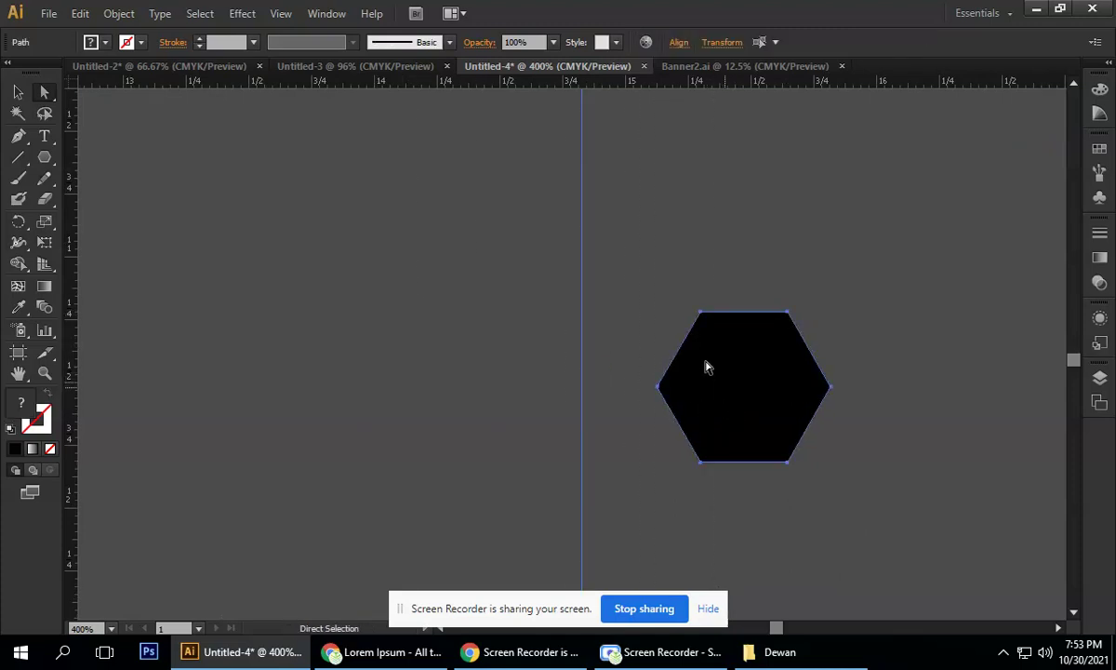
pyautogui.moveTo(436, 308); pyautogui.dragTo(843, 486)
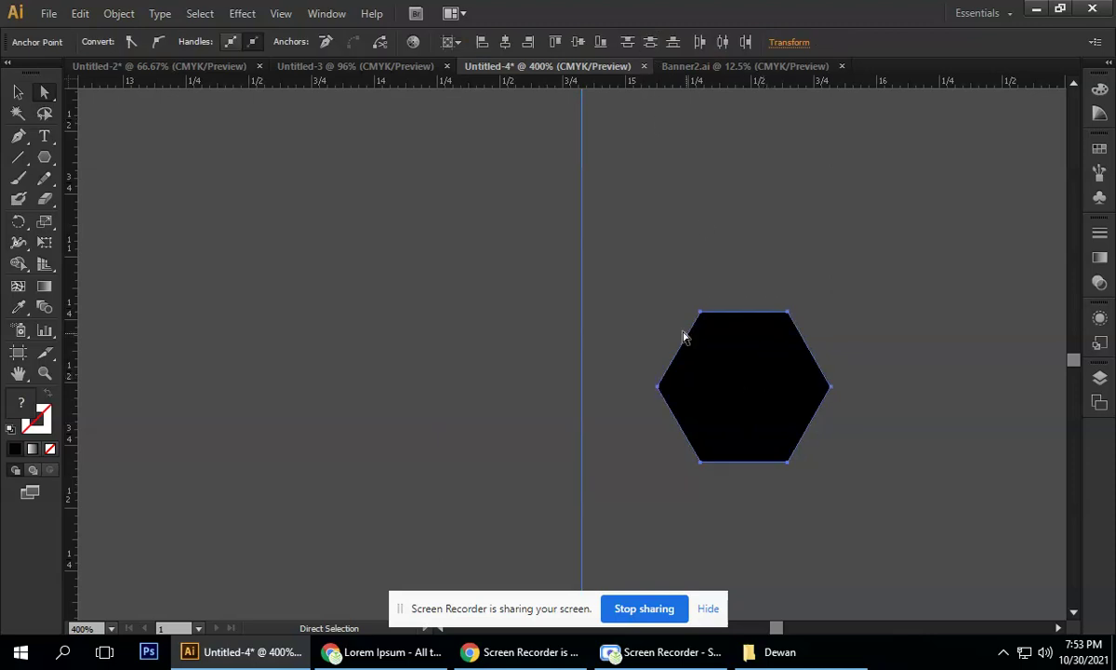
pyautogui.click(506, 43)
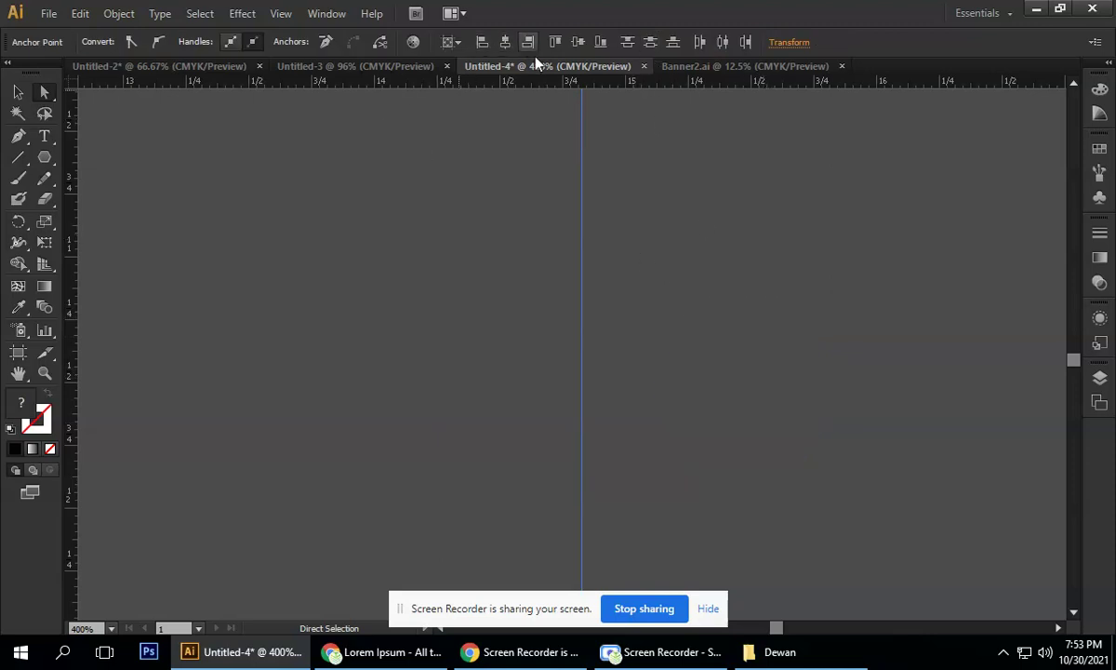
pyautogui.hotkey('ctrl', 'z')
pyautogui.click(611, 314)
pyautogui.moveTo(549, 266); pyautogui.dragTo(837, 470)
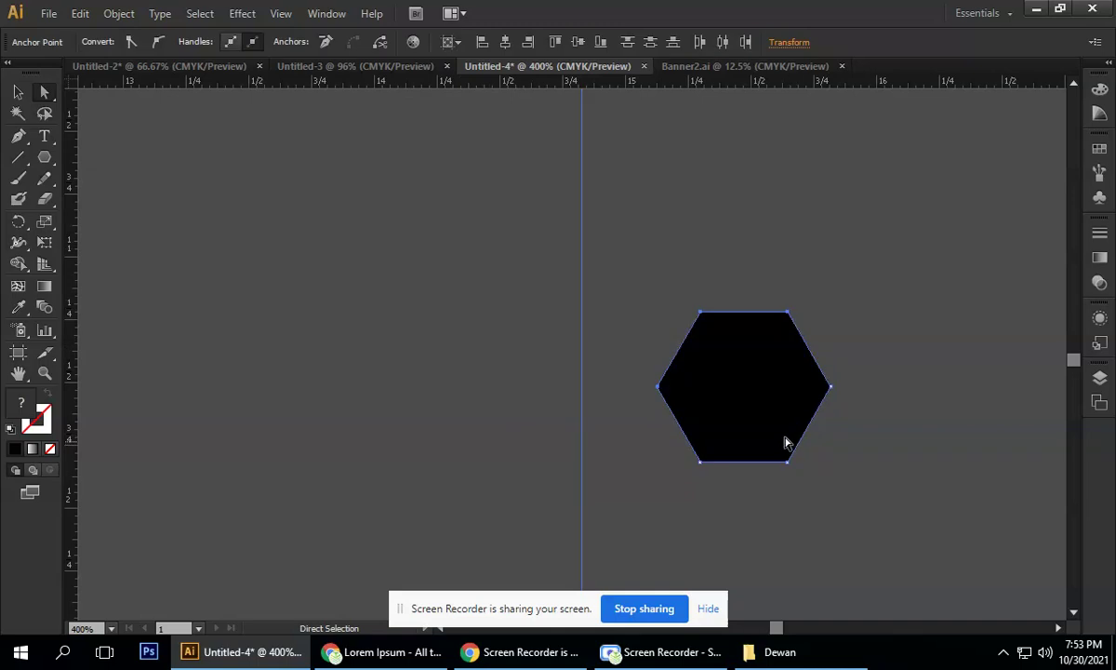
pyautogui.click(735, 431)
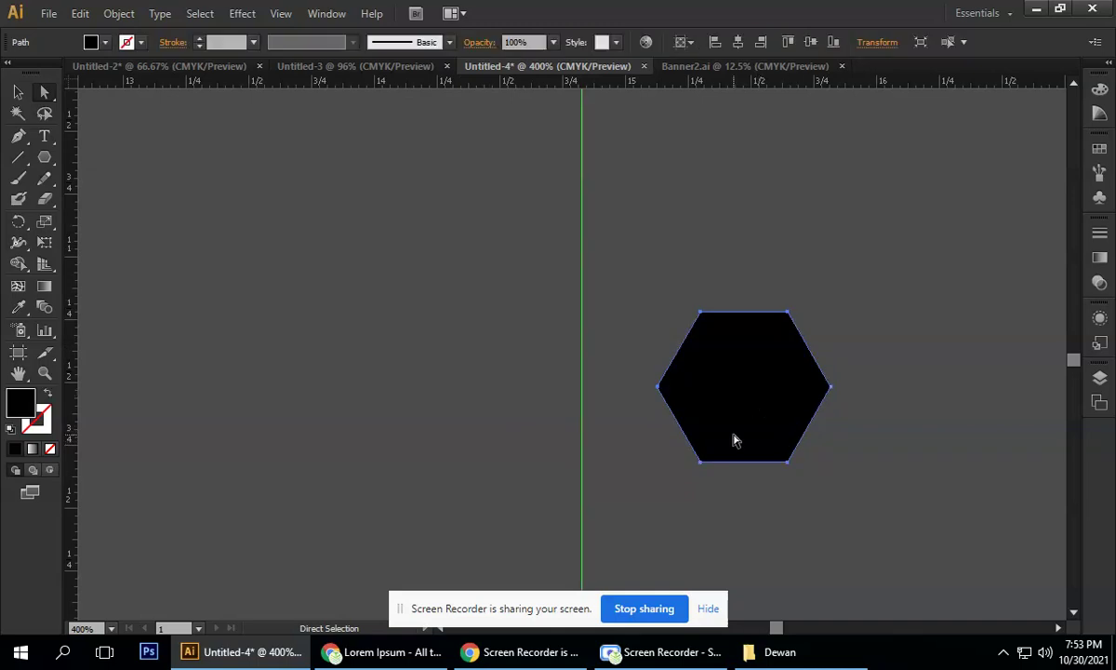
pyautogui.click(557, 417)
pyautogui.moveTo(506, 394); pyautogui.dragTo(772, 452)
pyautogui.click(735, 423)
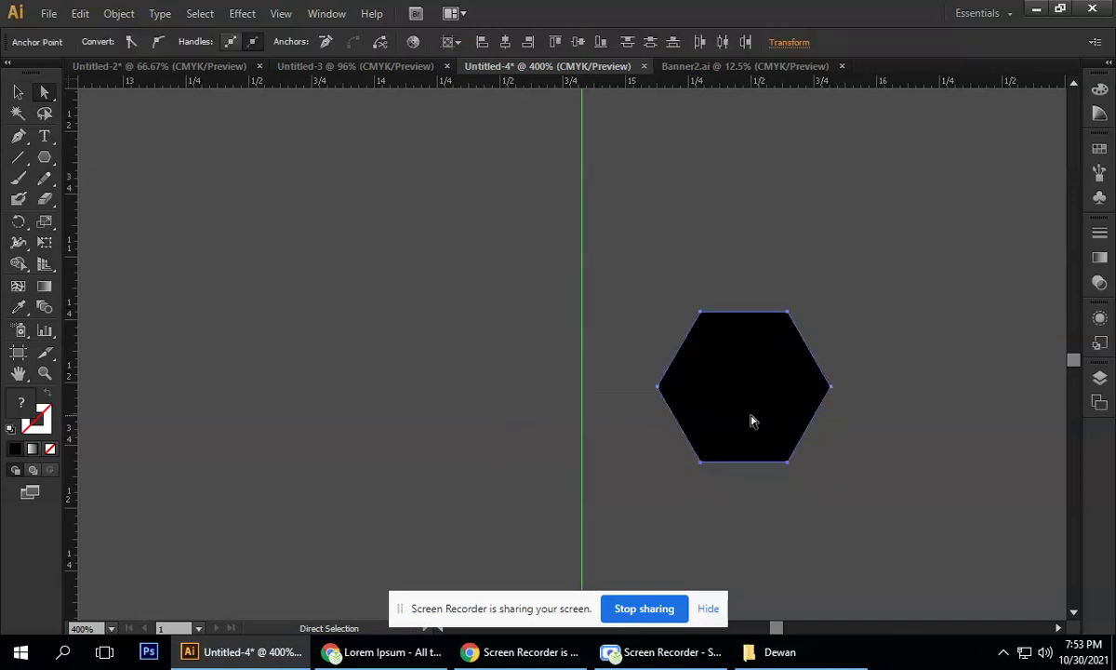
pyautogui.click(412, 327)
# - Move the vertical guide onto the small hexagon's centre at about 15.4 in
pyautogui.scroll(-4, 414, 326)
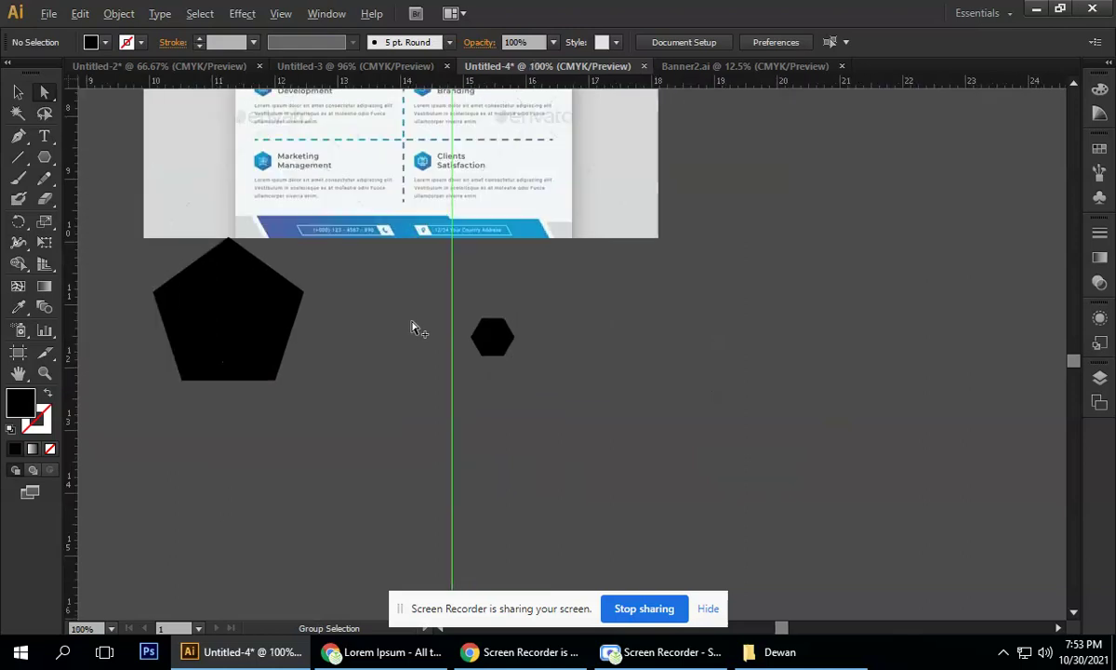
pyautogui.moveTo(416, 326); pyautogui.dragTo(638, 349)
pyautogui.moveTo(711, 351); pyautogui.dragTo(752, 365)
pyautogui.scroll(3, 798, 358)
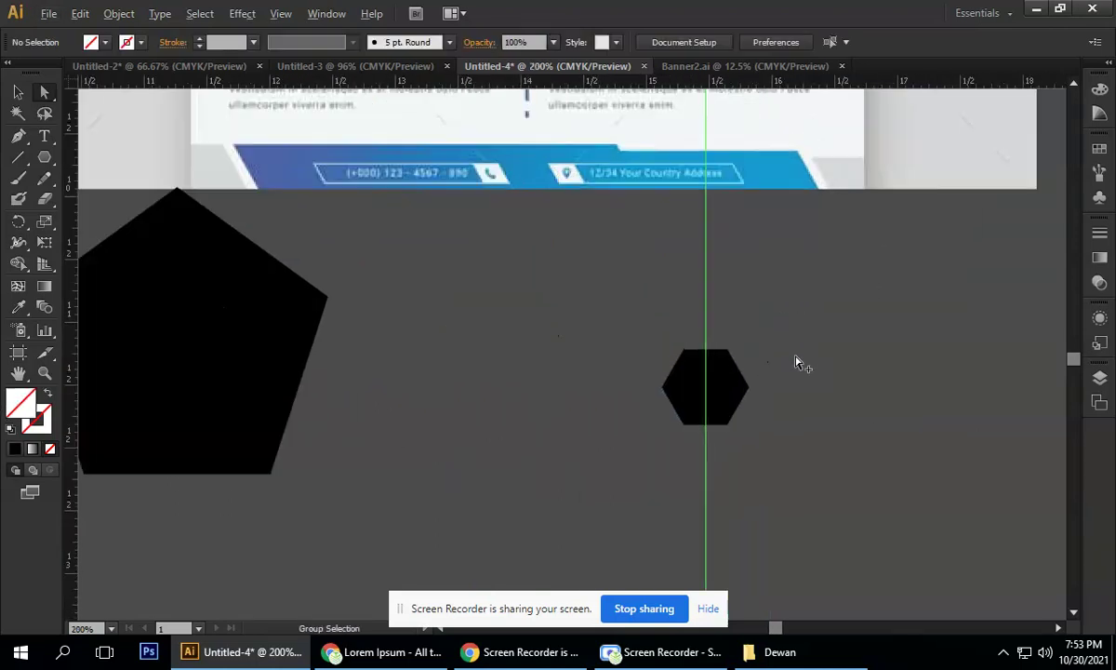
# - Try moving the small hexagon's top and bottom anchor points onto the vertical guide, undo the changes and deselect the shape
pyautogui.click(629, 374)
pyautogui.click(44, 92)
pyautogui.moveTo(627, 346); pyautogui.dragTo(662, 346)
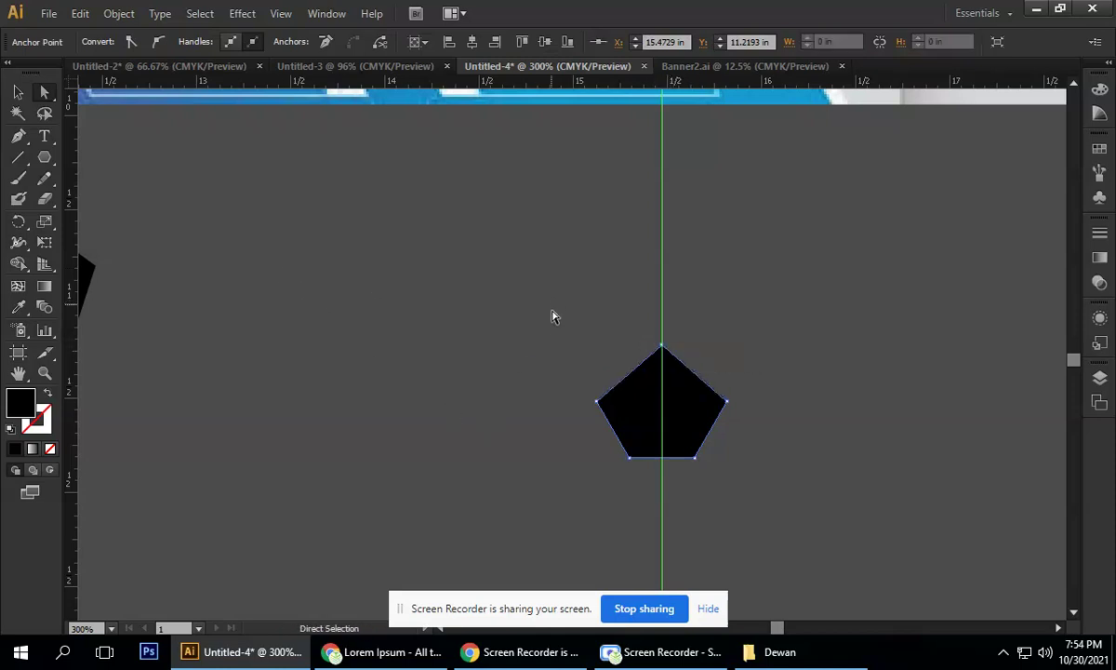
pyautogui.moveTo(630, 457); pyautogui.dragTo(664, 469)
pyautogui.moveTo(695, 458); pyautogui.dragTo(661, 456)
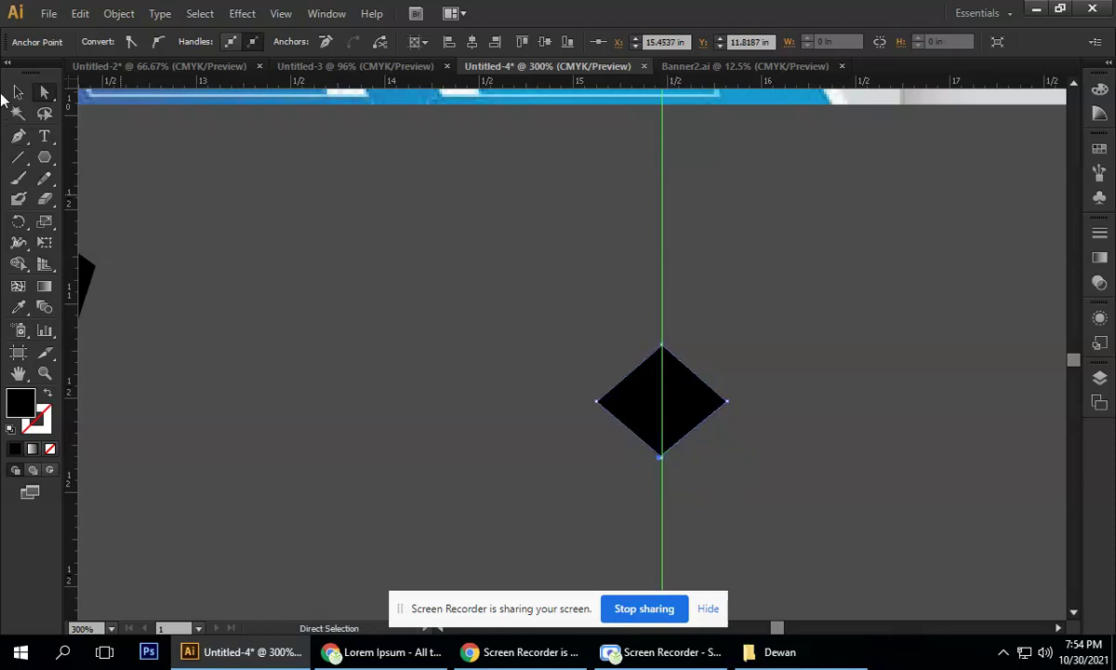
pyautogui.hotkey('ctrl', 'z')
pyautogui.hotkey('ctrl', 'z')
pyautogui.hotkey('ctrl', 'z')
pyautogui.hotkey('ctrl', 'z')
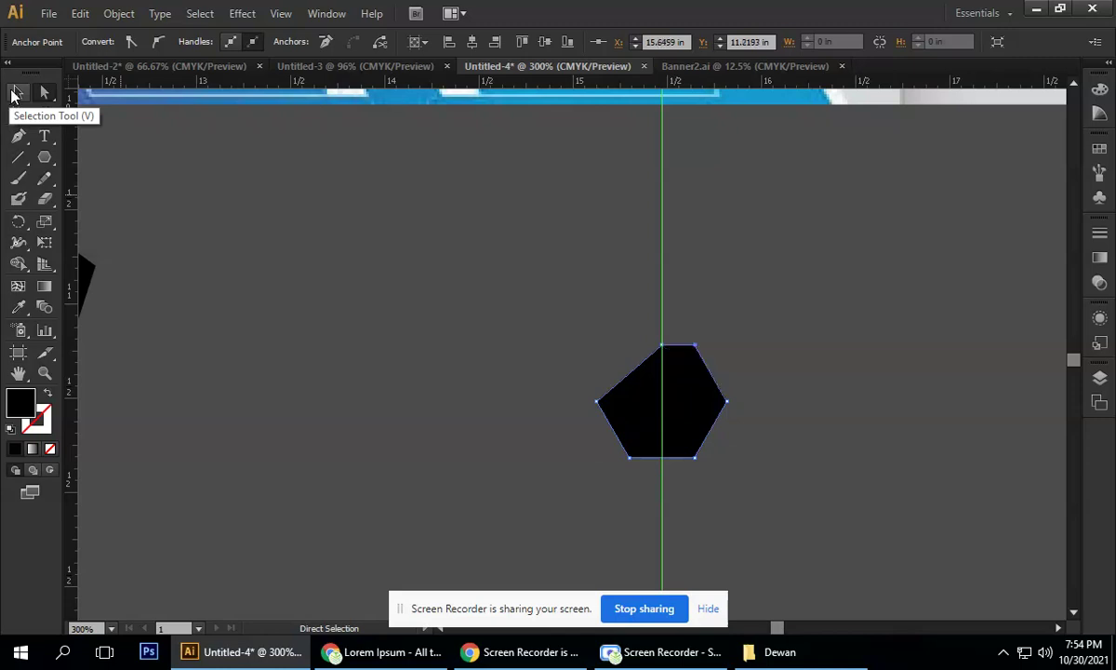
pyautogui.click(17, 93)
pyautogui.click(298, 286)
# - Trace the hexagon behind the Corporate Branding icon on the reference flyer as a closed six-point shape with the Pen tool
pyautogui.scroll(-4, 316, 297)
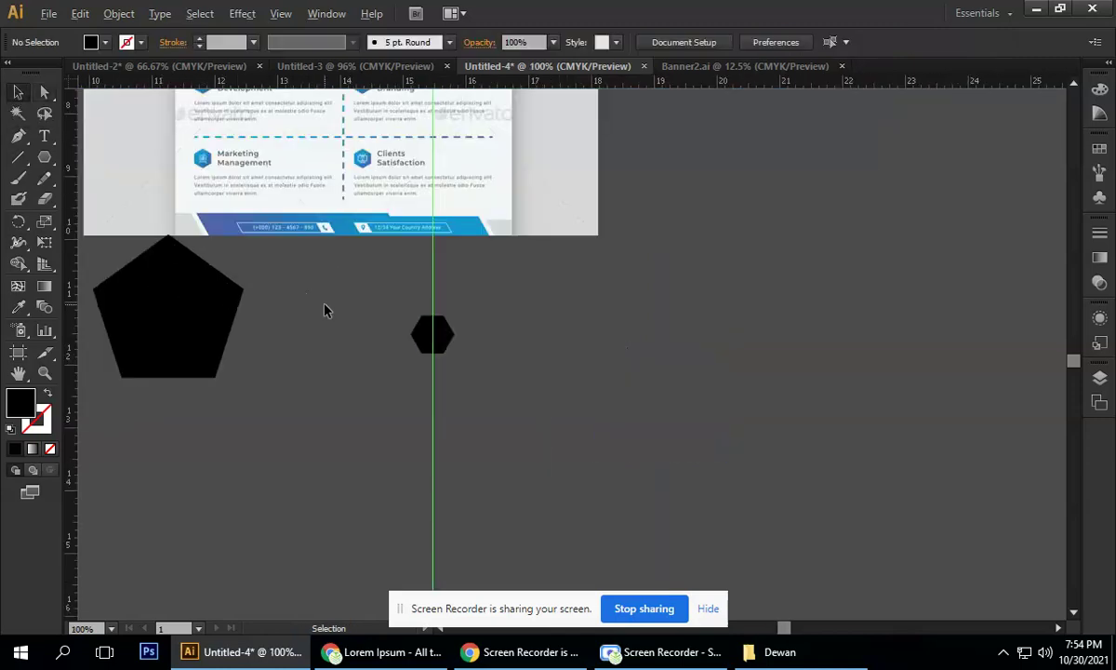
pyautogui.moveTo(324, 309); pyautogui.dragTo(719, 389)
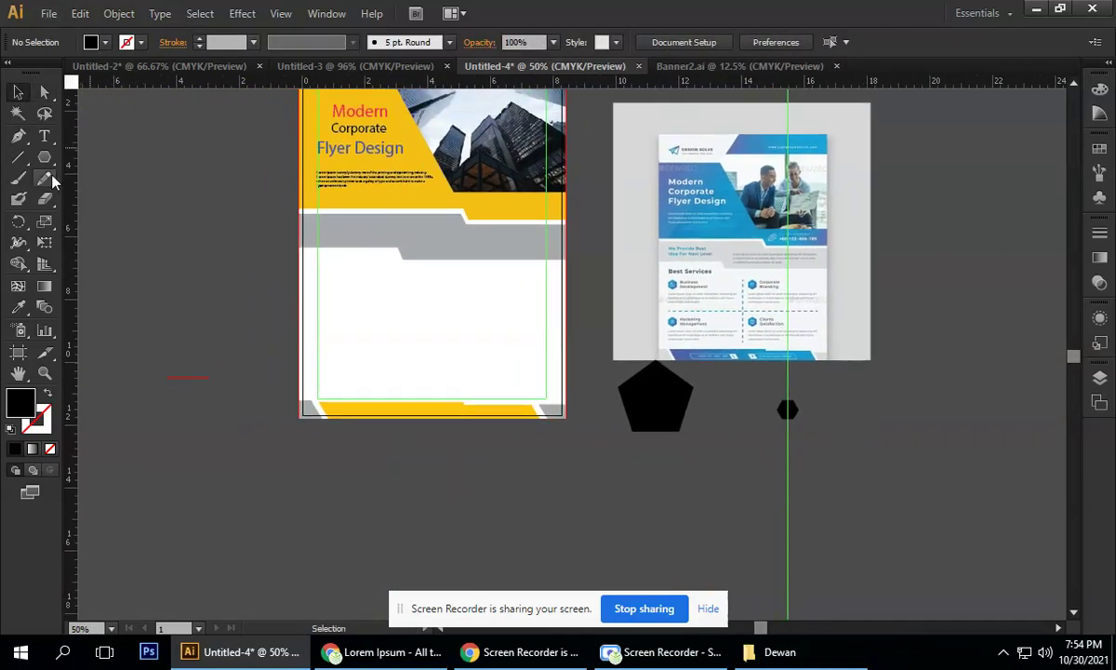
pyautogui.click(18, 139)
pyautogui.moveTo(18, 145); pyautogui.dragTo(93, 195)
pyautogui.scroll(4, 769, 284)
pyautogui.scroll(2, 713, 297)
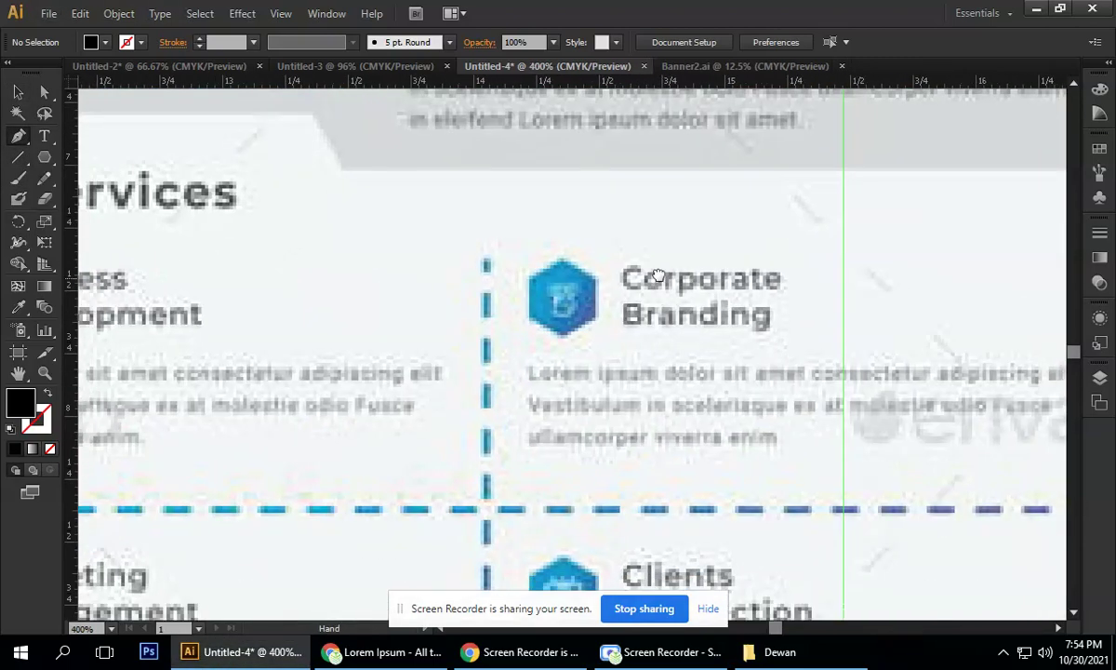
pyautogui.click(573, 227)
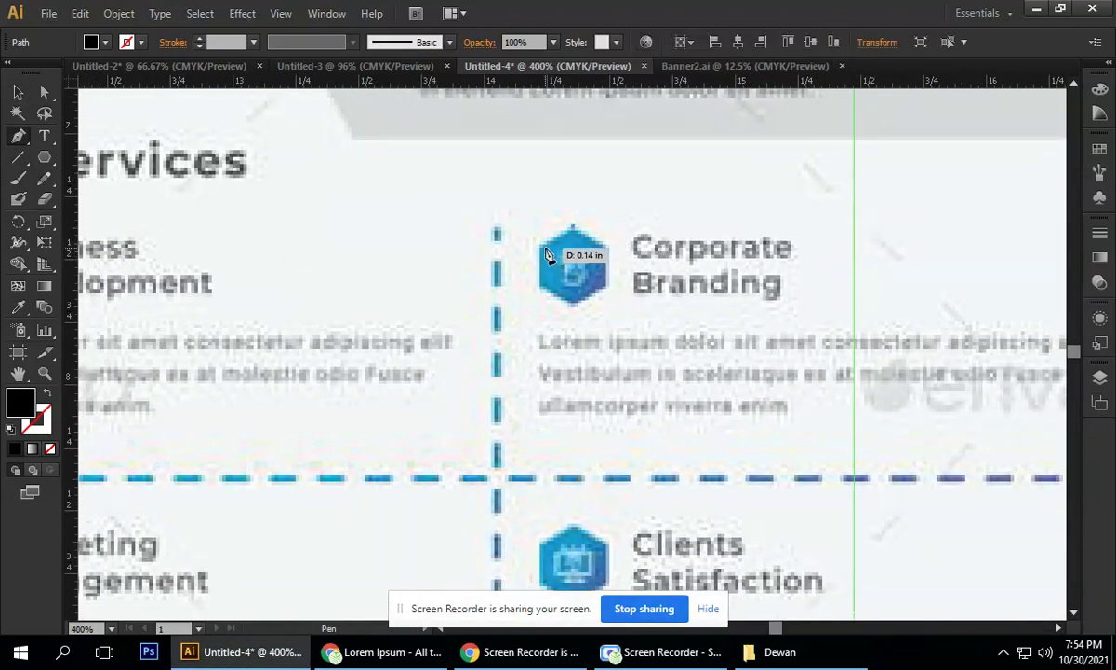
pyautogui.click(539, 254)
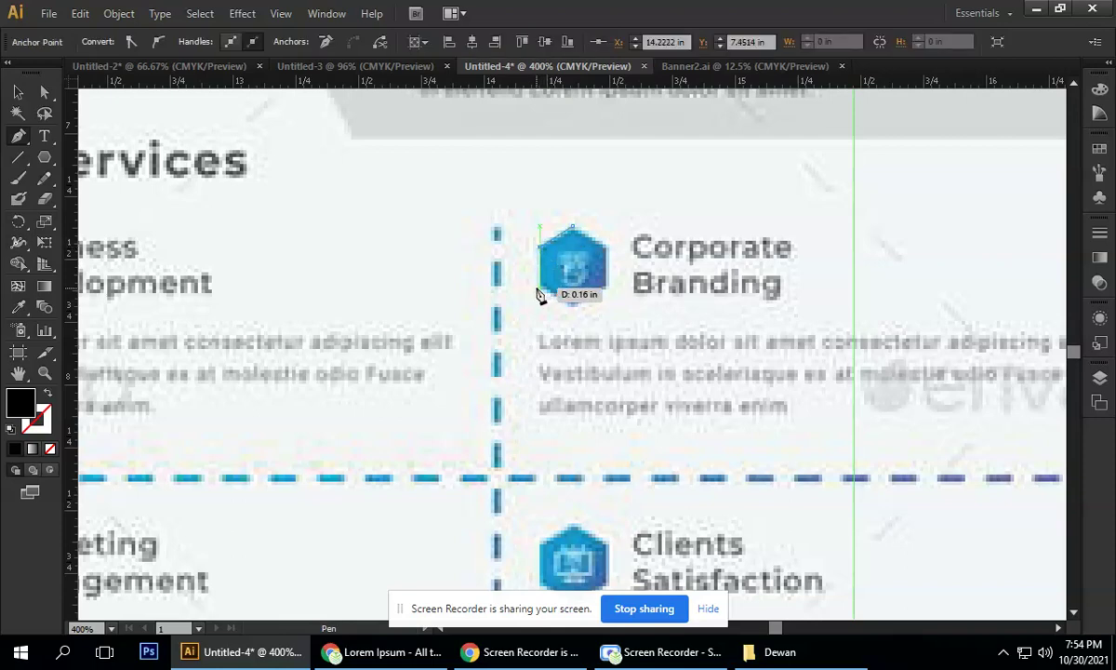
pyautogui.click(575, 304)
pyautogui.moveTo(575, 305); pyautogui.dragTo(604, 286)
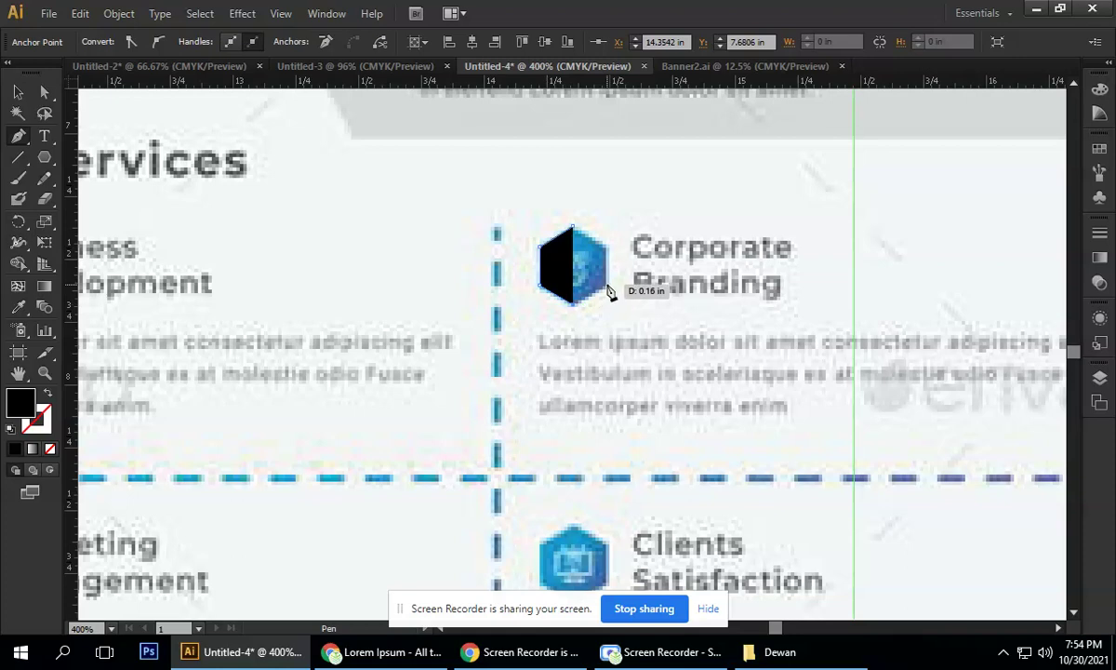
pyautogui.click(607, 285)
pyautogui.click(608, 248)
pyautogui.click(573, 229)
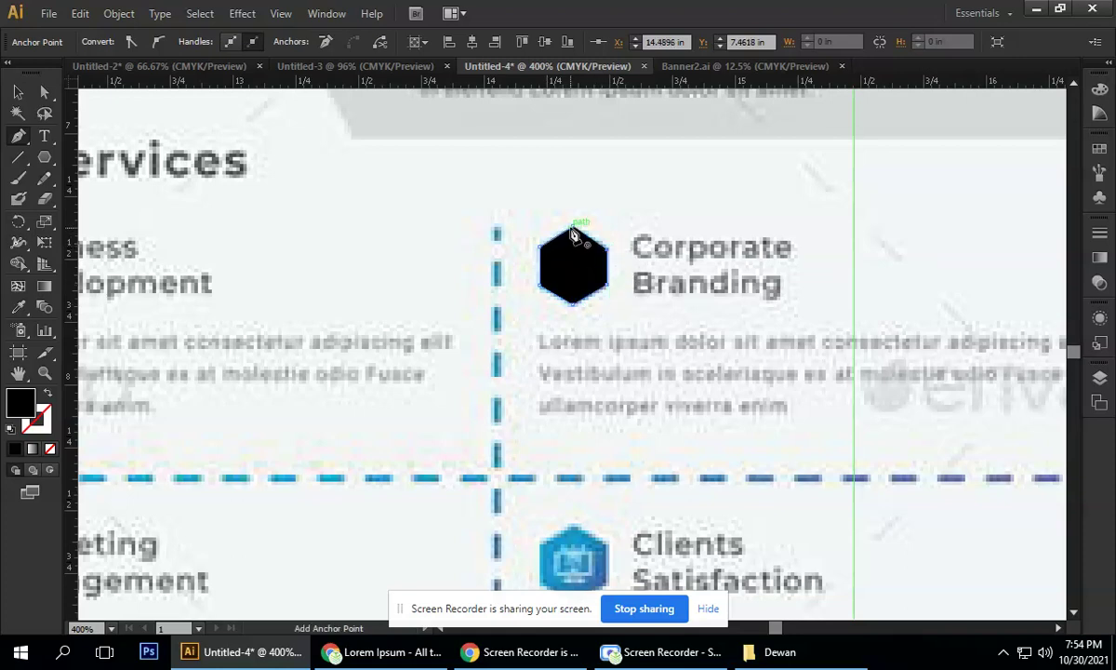
# - Move the traced hexagon into the flyer's white area and enlarge it to about 0.55 in wide
pyautogui.press('v')
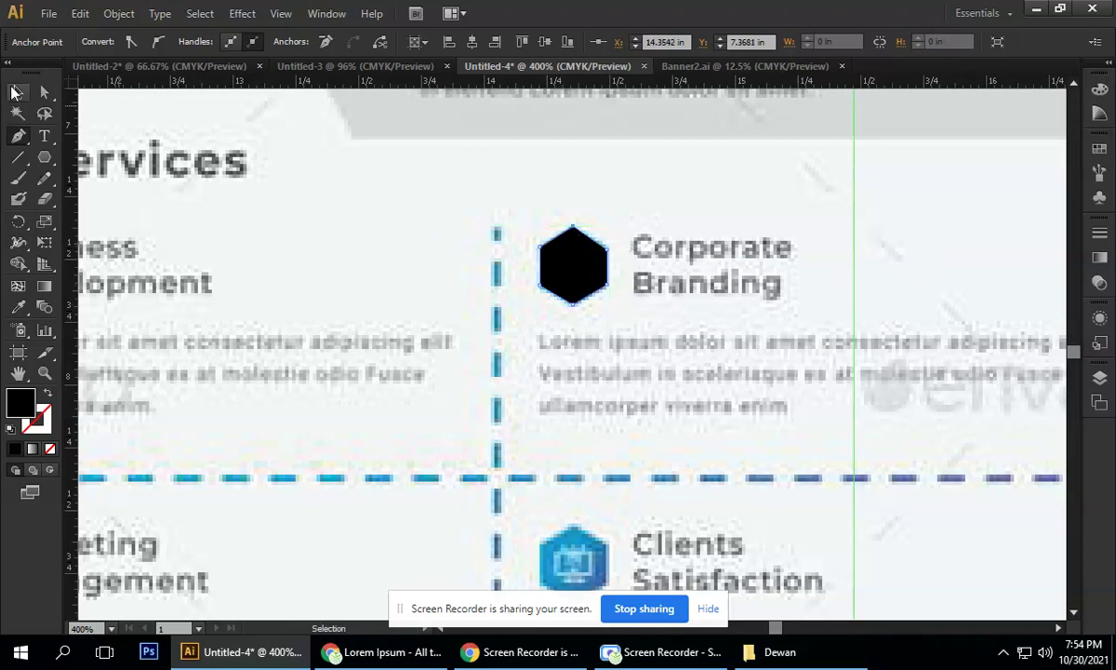
pyautogui.scroll(-5, 367, 251)
pyautogui.moveTo(259, 258); pyautogui.dragTo(720, 284)
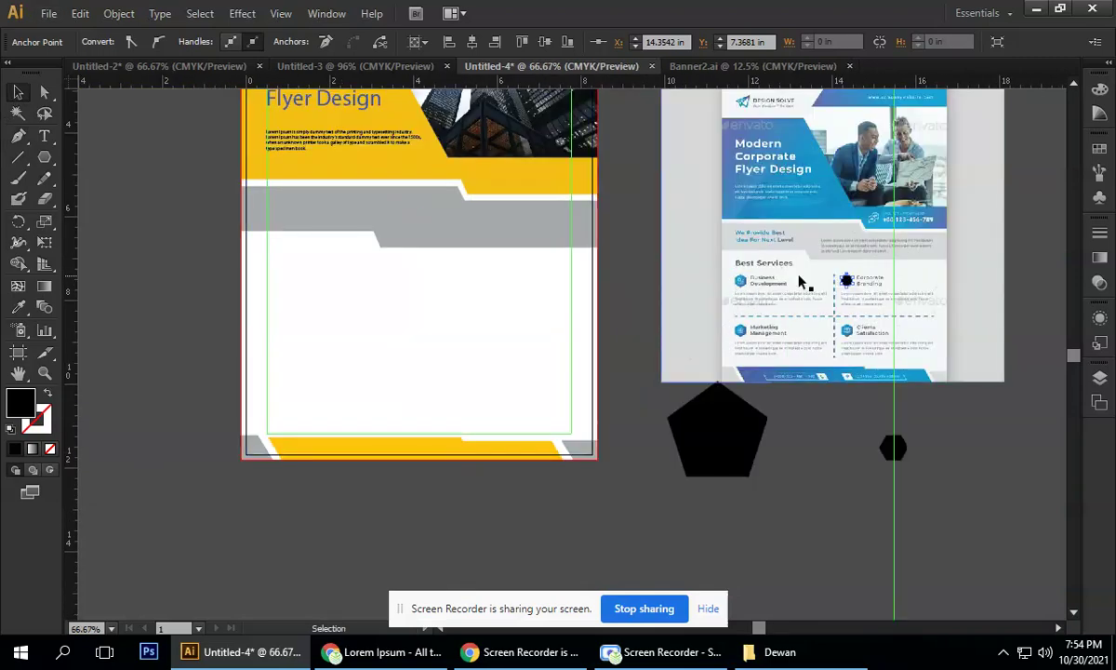
pyautogui.moveTo(847, 279); pyautogui.dragTo(343, 347)
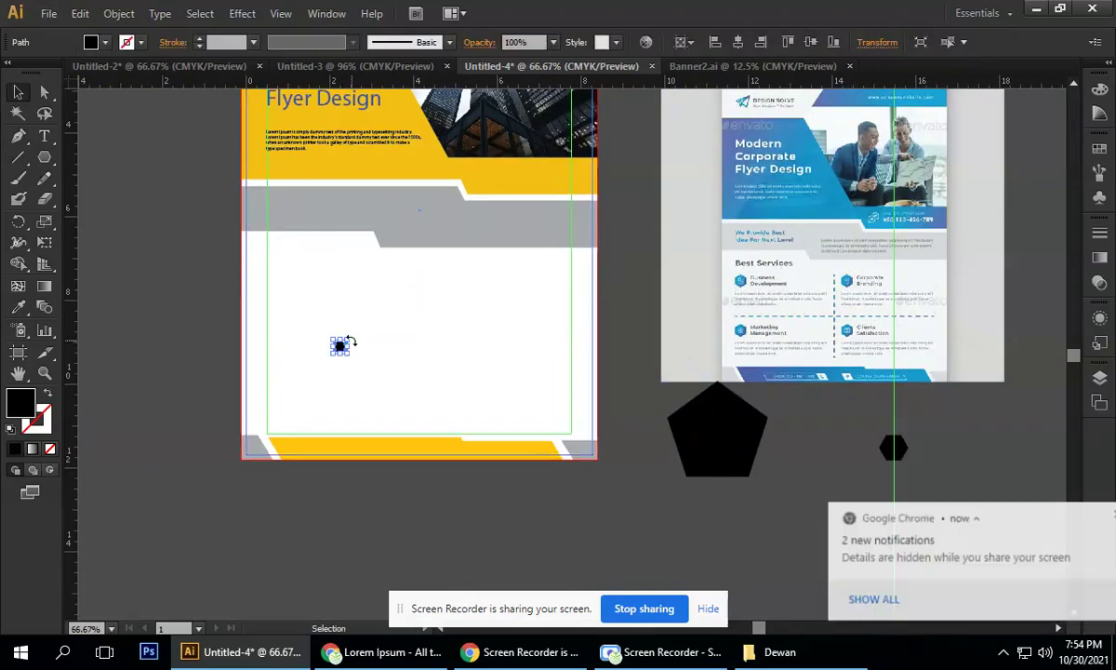
pyautogui.click(437, 498)
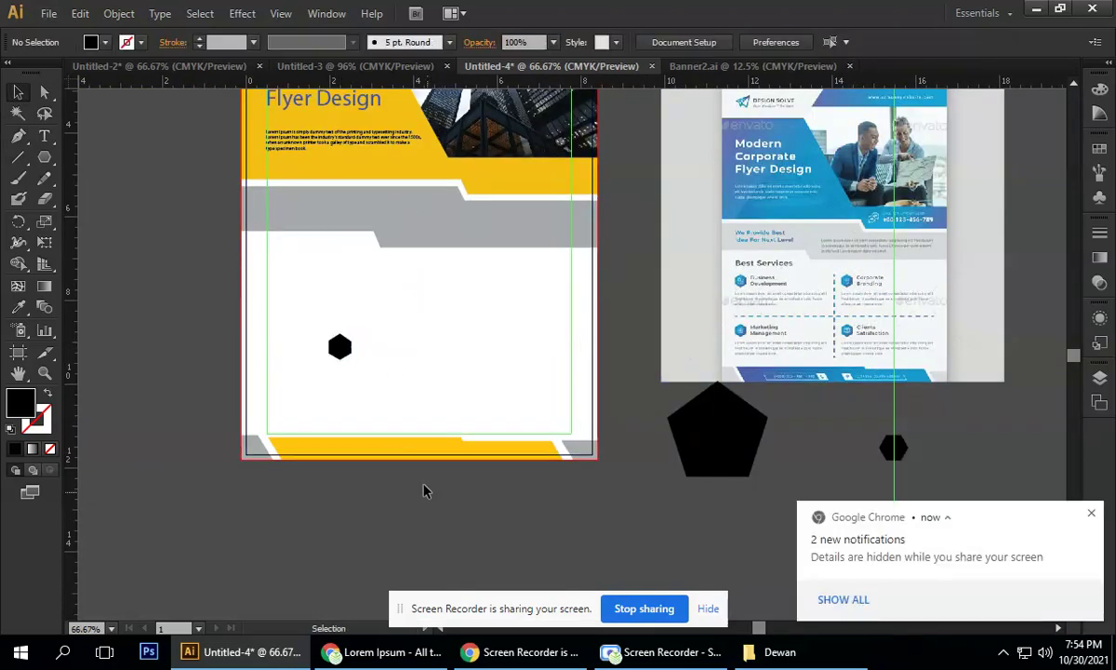
# - Position the hexagon and duplicate it to form a two-by-two arrangement across the flyer's white area, with the lower pair about 4.77 in apart
pyautogui.moveTo(351, 353); pyautogui.dragTo(480, 409)
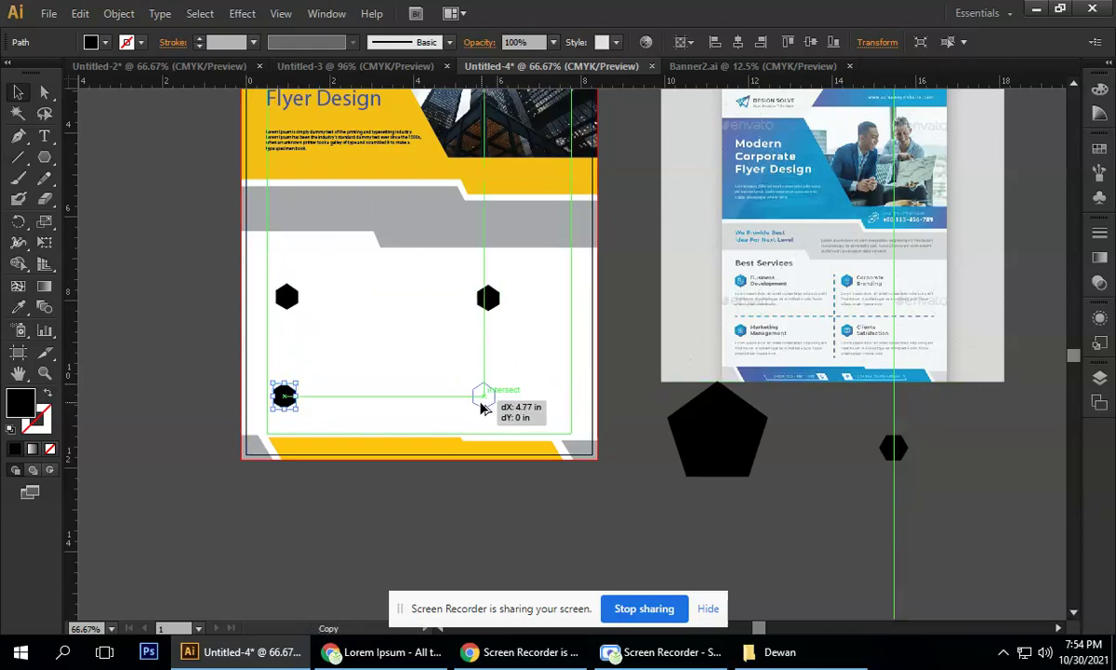
pyautogui.moveTo(480, 409); pyautogui.dragTo(481, 410)
pyautogui.click(867, 330)
# - Examine the service icons, headings and dashed dividers of the reference flyer's Best Services section against the hexagon layout
pyautogui.scroll(6, 861, 289)
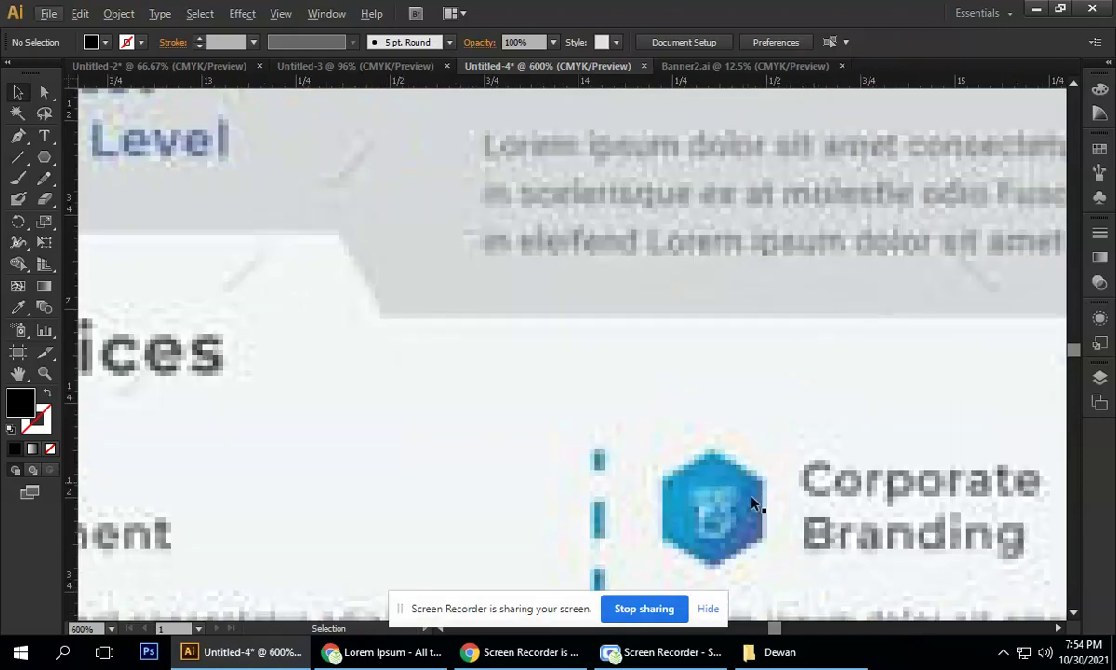
pyautogui.scroll(-6, 780, 479)
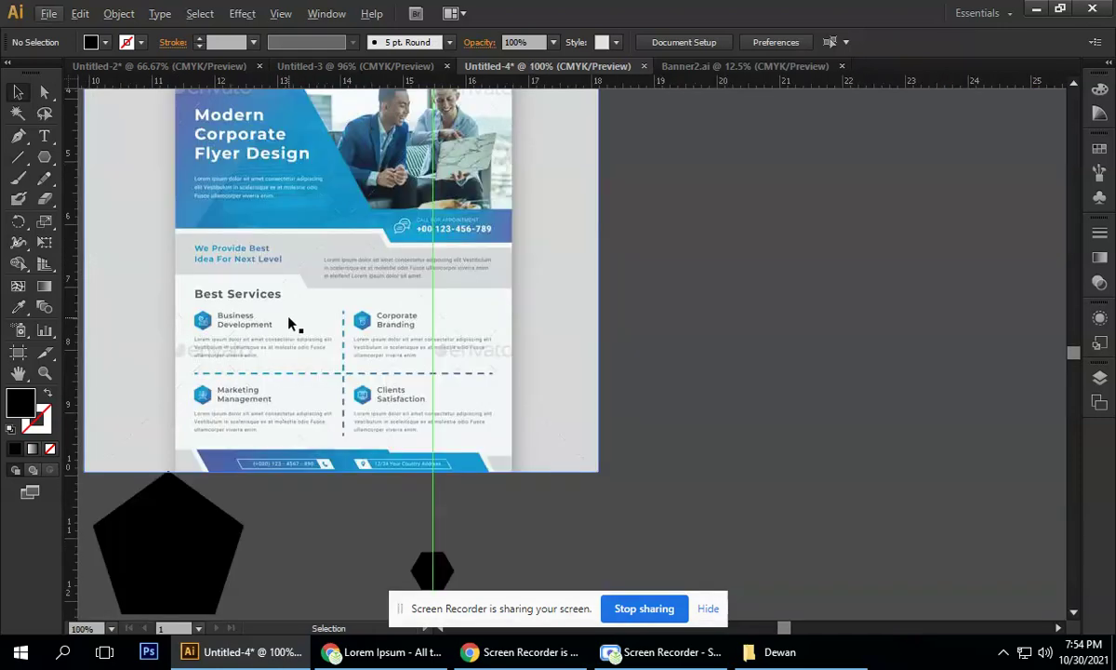
pyautogui.moveTo(291, 322); pyautogui.dragTo(515, 314)
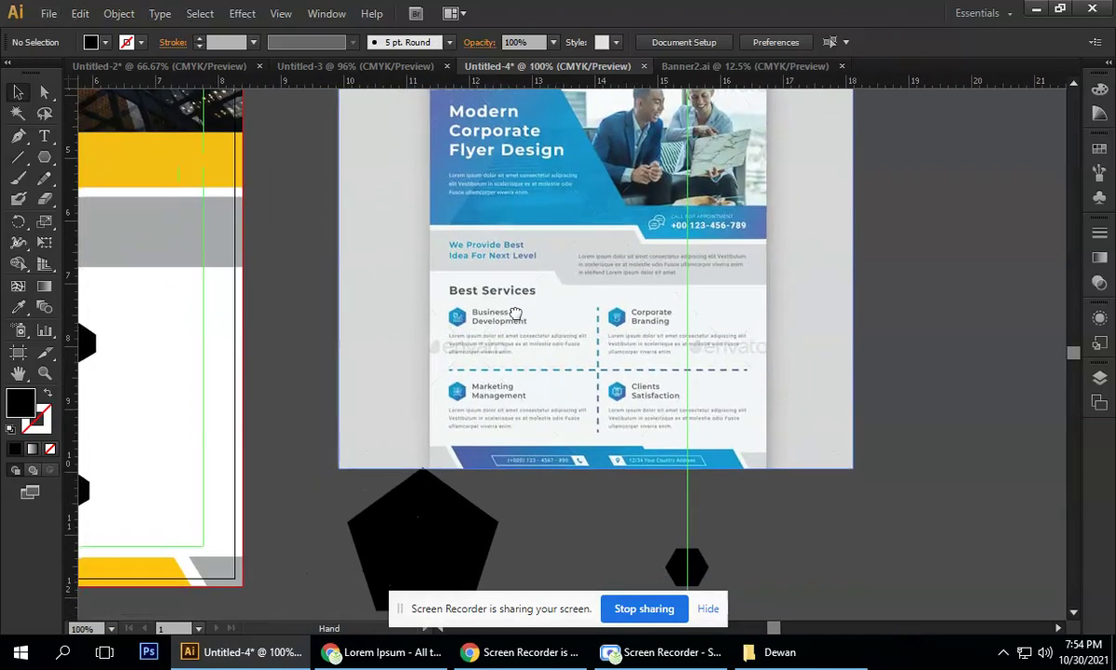
pyautogui.moveTo(446, 319); pyautogui.dragTo(543, 316)
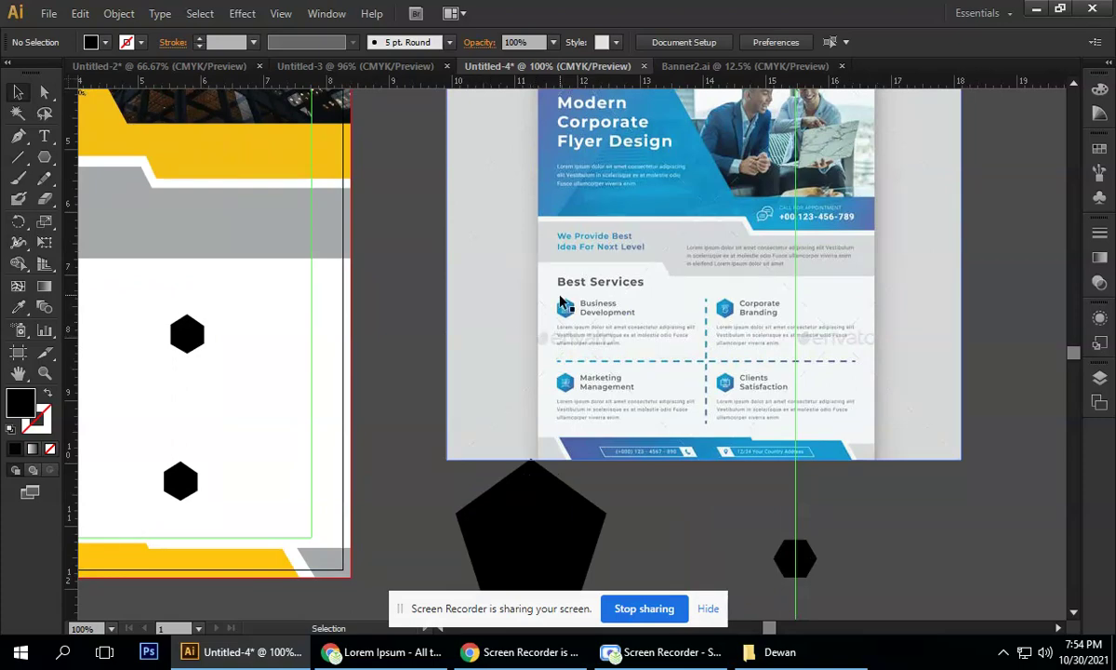
pyautogui.scroll(4, 577, 307)
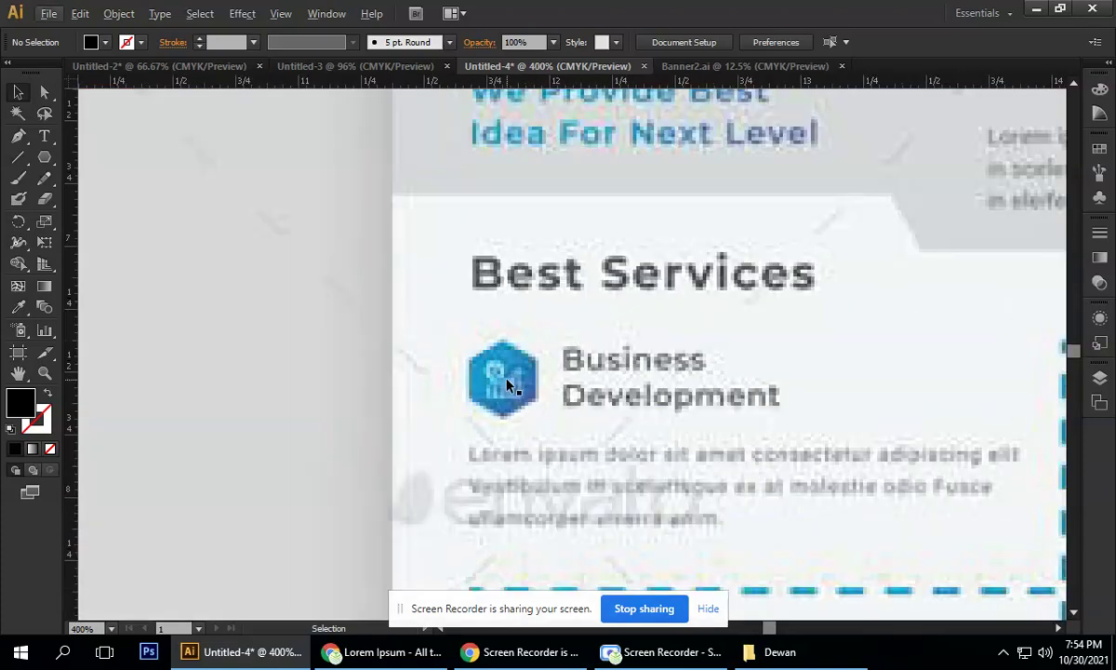
pyautogui.scroll(-4, 527, 357)
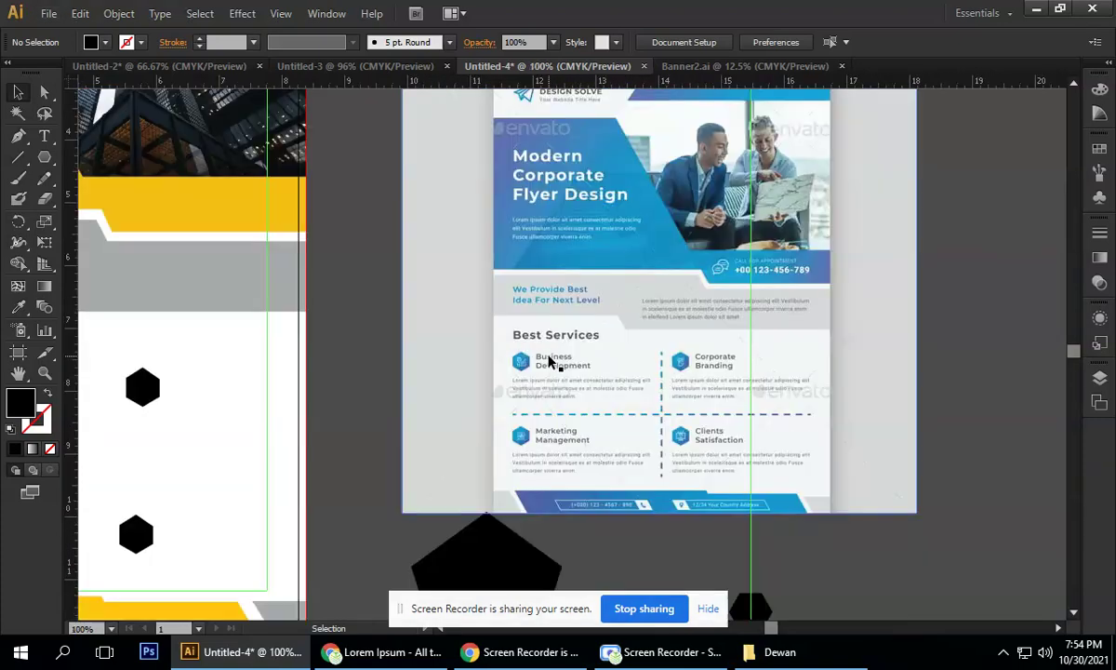
pyautogui.moveTo(428, 420); pyautogui.dragTo(521, 299)
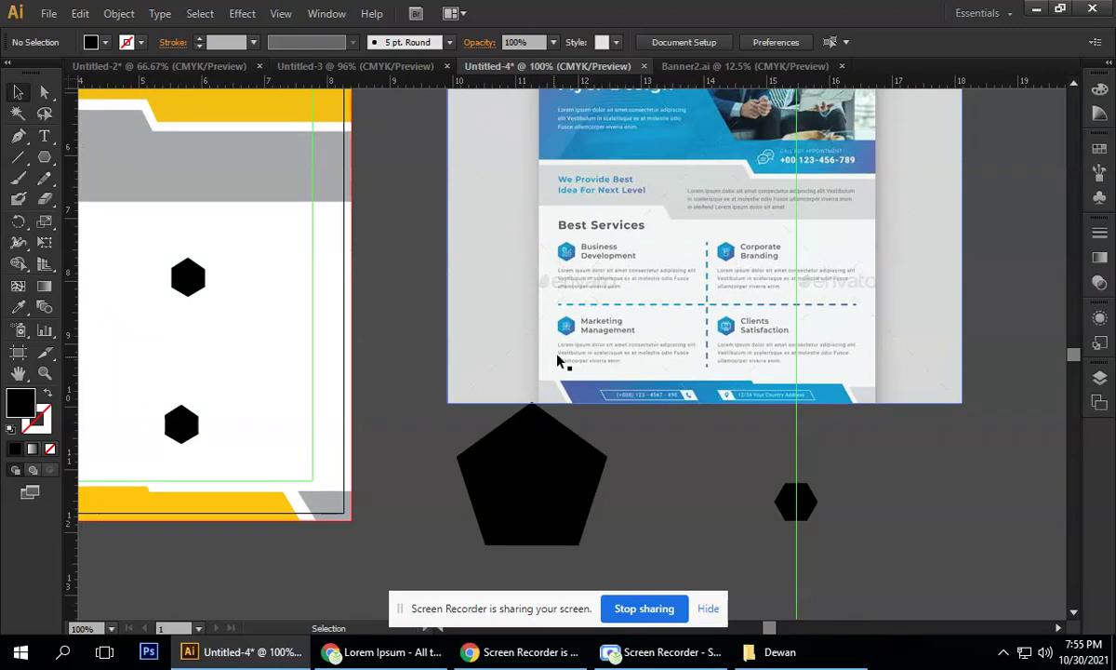
pyautogui.moveTo(437, 337); pyautogui.dragTo(673, 331)
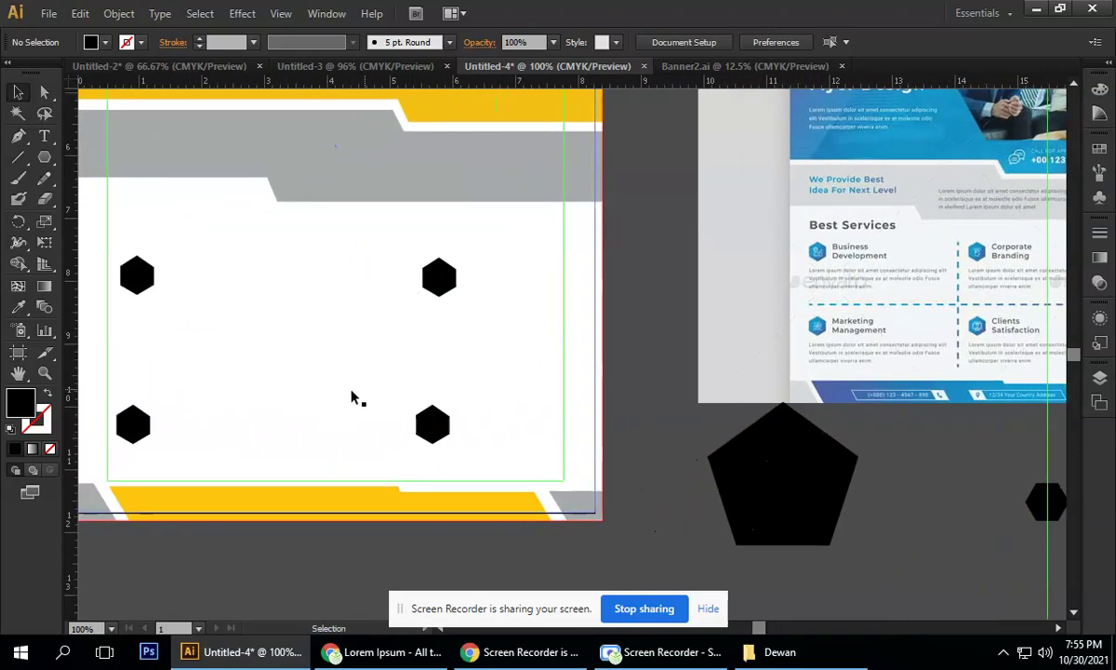
pyautogui.moveTo(735, 357); pyautogui.dragTo(661, 240)
pyautogui.scroll(2, 780, 282)
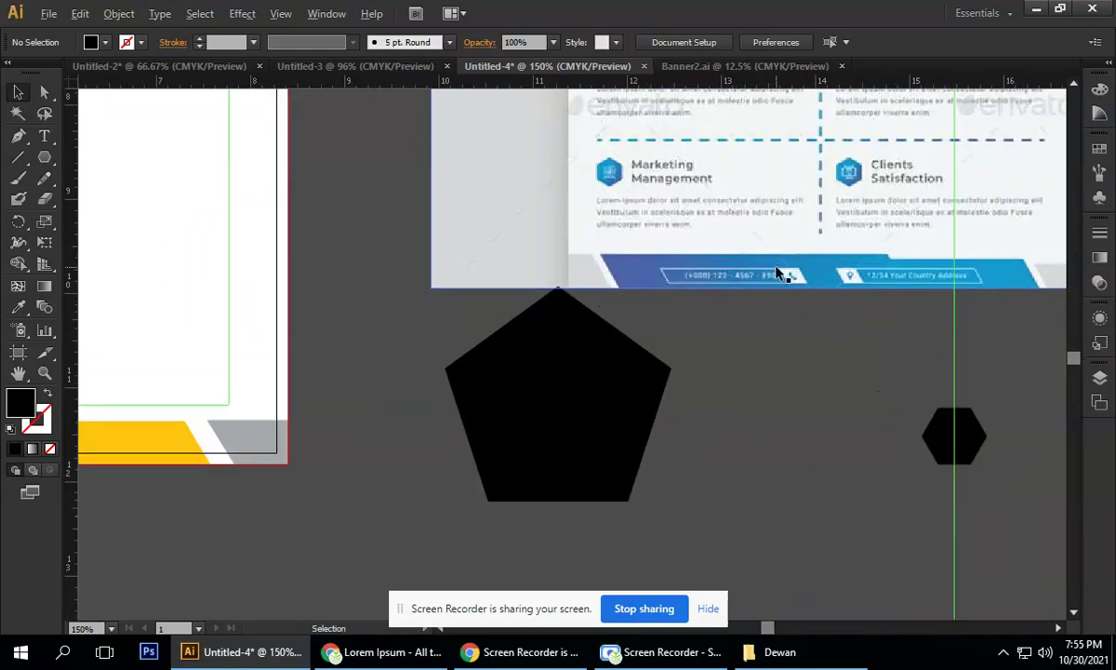
pyautogui.moveTo(779, 268); pyautogui.dragTo(536, 429)
# - Delete the small hexagon, its vertical guide and the large pentagon below the reference flyer
pyautogui.moveTo(672, 530); pyautogui.dragTo(868, 530)
pyautogui.press('Delete')
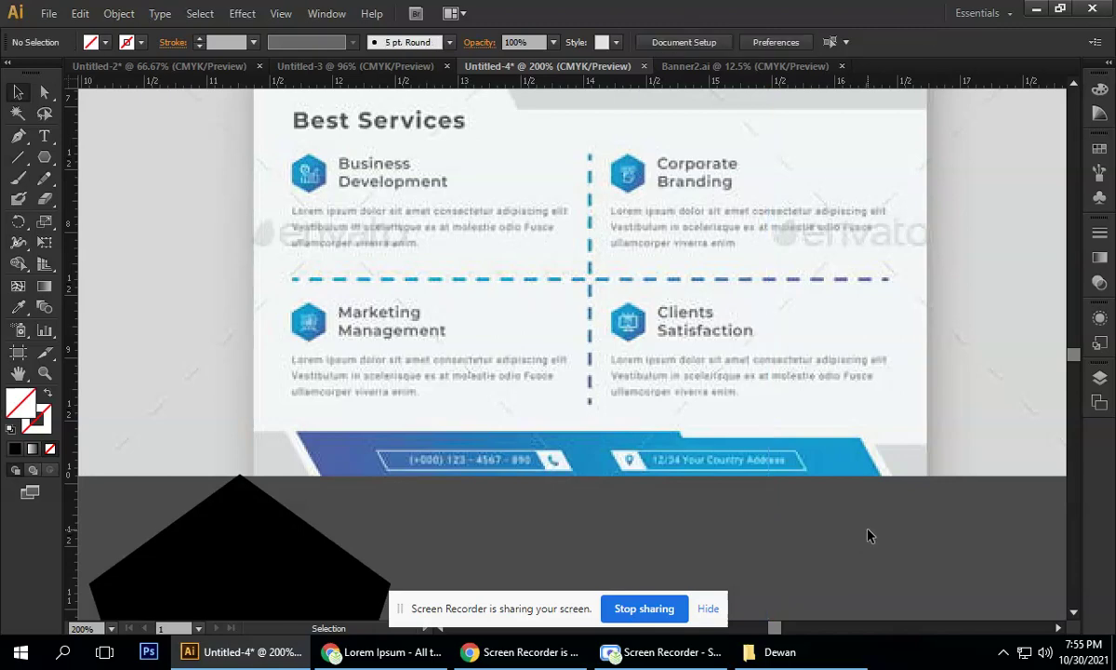
pyautogui.scroll(-4, 757, 458)
pyautogui.moveTo(567, 480); pyautogui.dragTo(806, 598)
pyautogui.press('Delete')
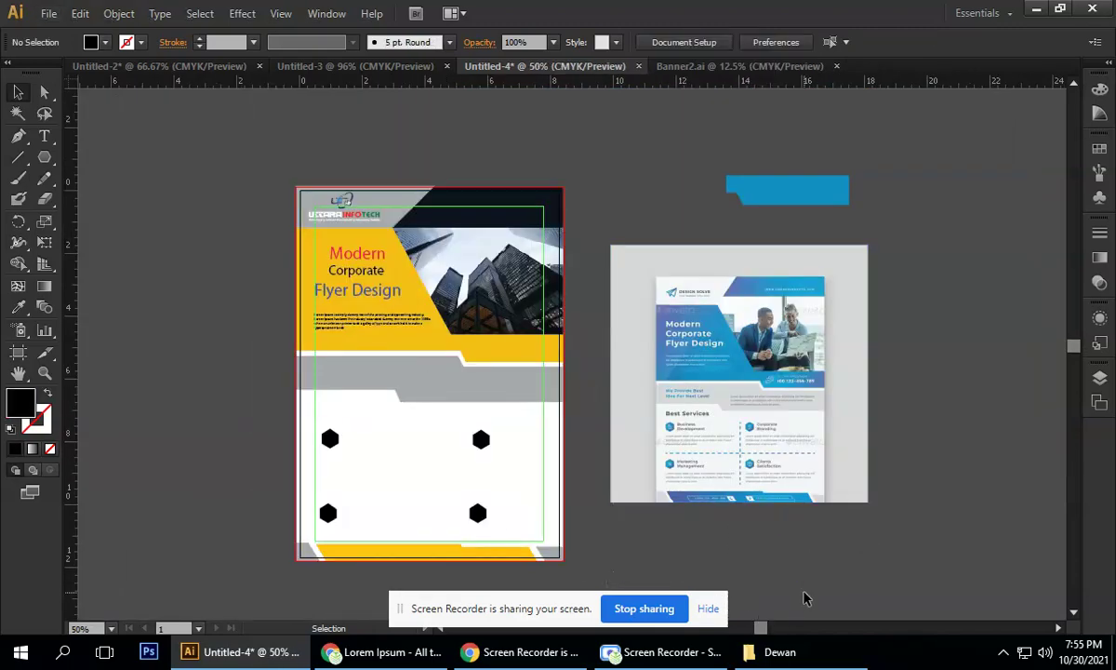
# - Delete the blue notched banner shape above the reference flyer
pyautogui.moveTo(657, 164); pyautogui.dragTo(889, 209)
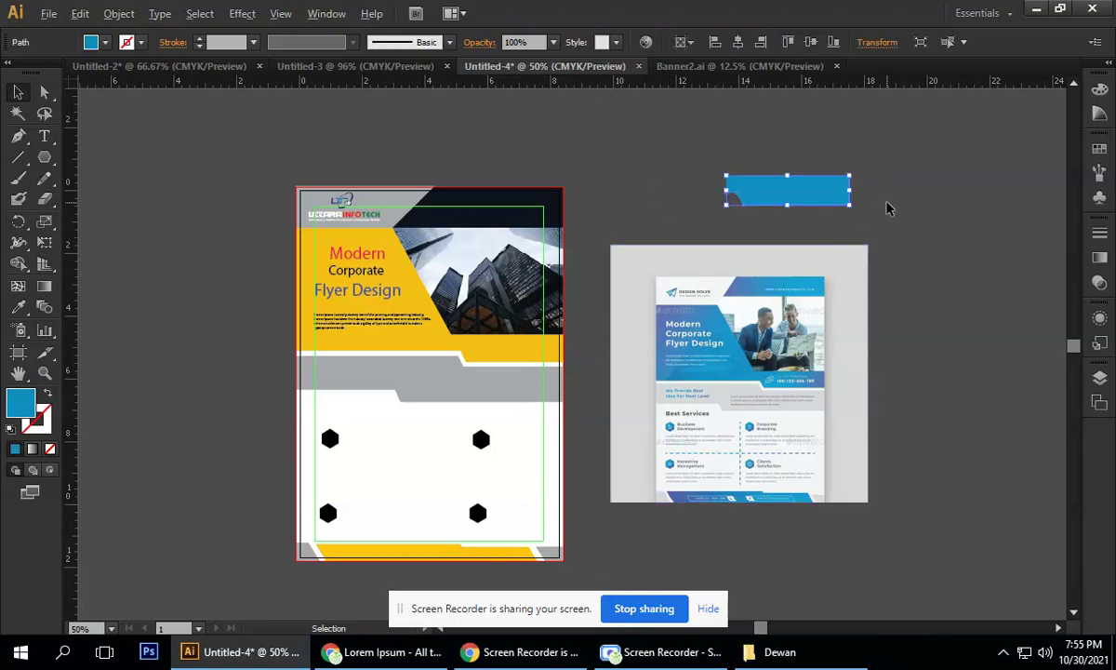
pyautogui.press('Delete')
# - Draw a small upright blue rectangle over the Business Development text in the reference flyer's Best Services section
pyautogui.scroll(2, 690, 341)
pyautogui.scroll(2, 707, 353)
pyautogui.scroll(-1, 448, 400)
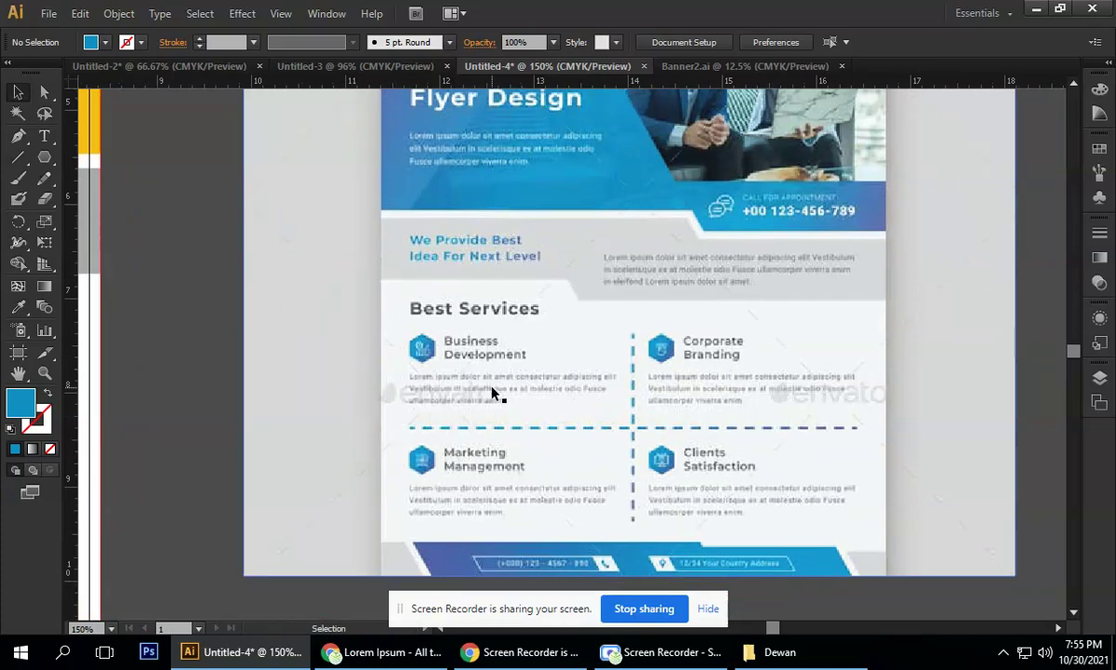
pyautogui.moveTo(480, 354); pyautogui.dragTo(465, 299)
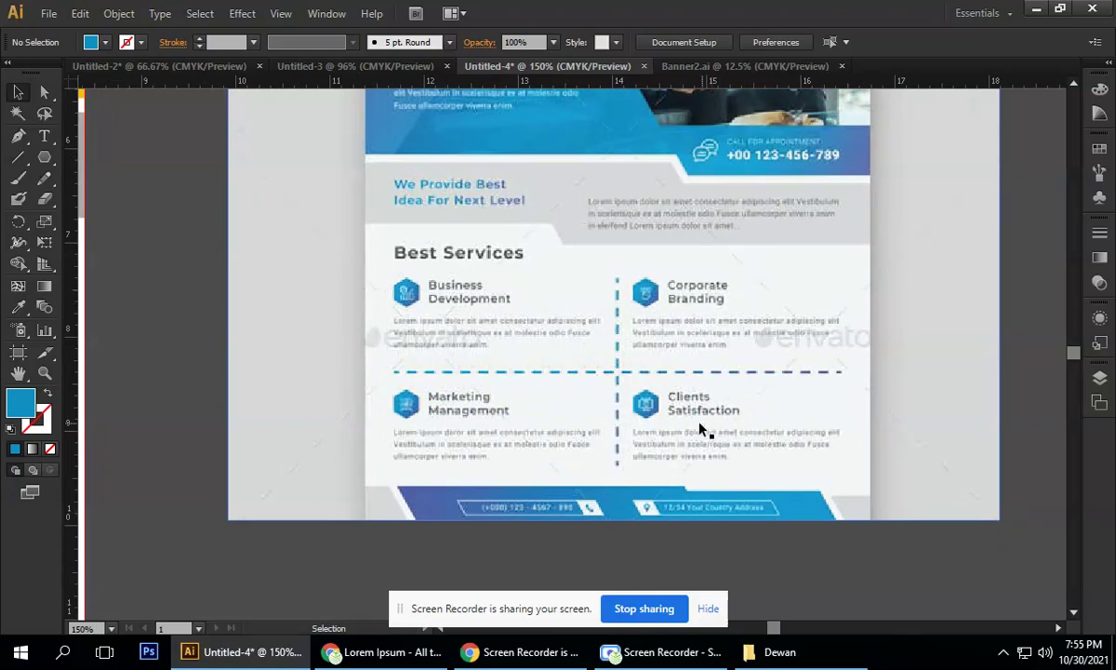
pyautogui.moveTo(712, 279); pyautogui.dragTo(797, 294)
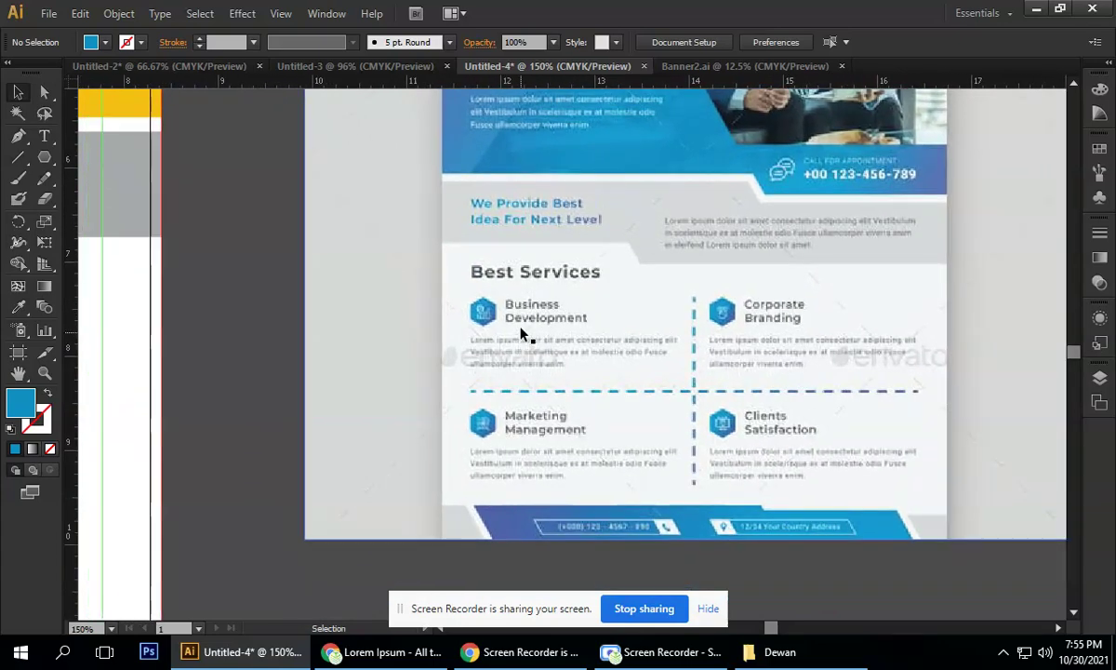
pyautogui.click(43, 163)
pyautogui.moveTo(43, 163); pyautogui.dragTo(93, 154)
pyautogui.scroll(2, 518, 326)
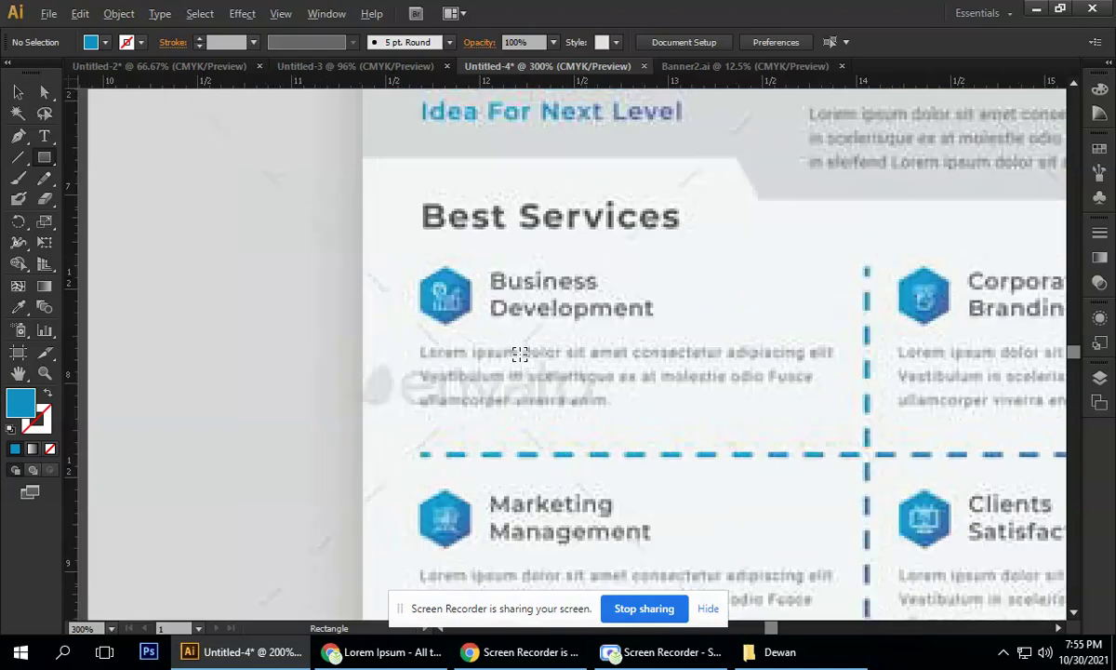
pyautogui.moveTo(510, 319); pyautogui.dragTo(533, 348)
pyautogui.click(18, 91)
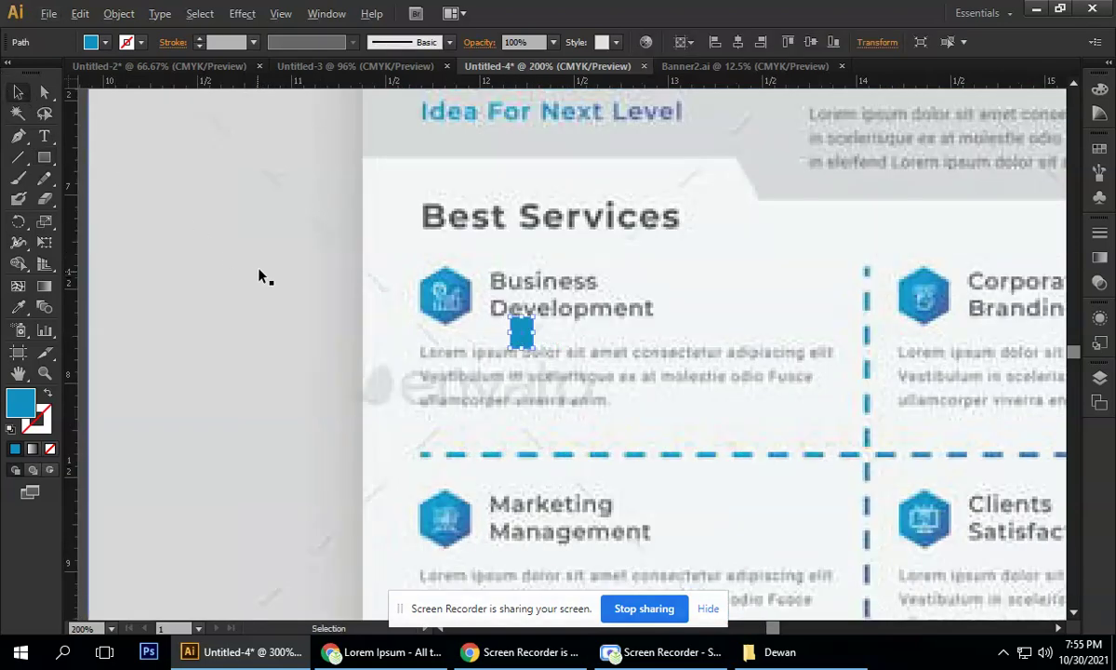
# - Move the small blue rectangle off the service blocks to the dark canvas below the reference flyer
pyautogui.scroll(-3, 260, 274)
pyautogui.click(862, 376)
pyautogui.moveTo(345, 292); pyautogui.dragTo(503, 291)
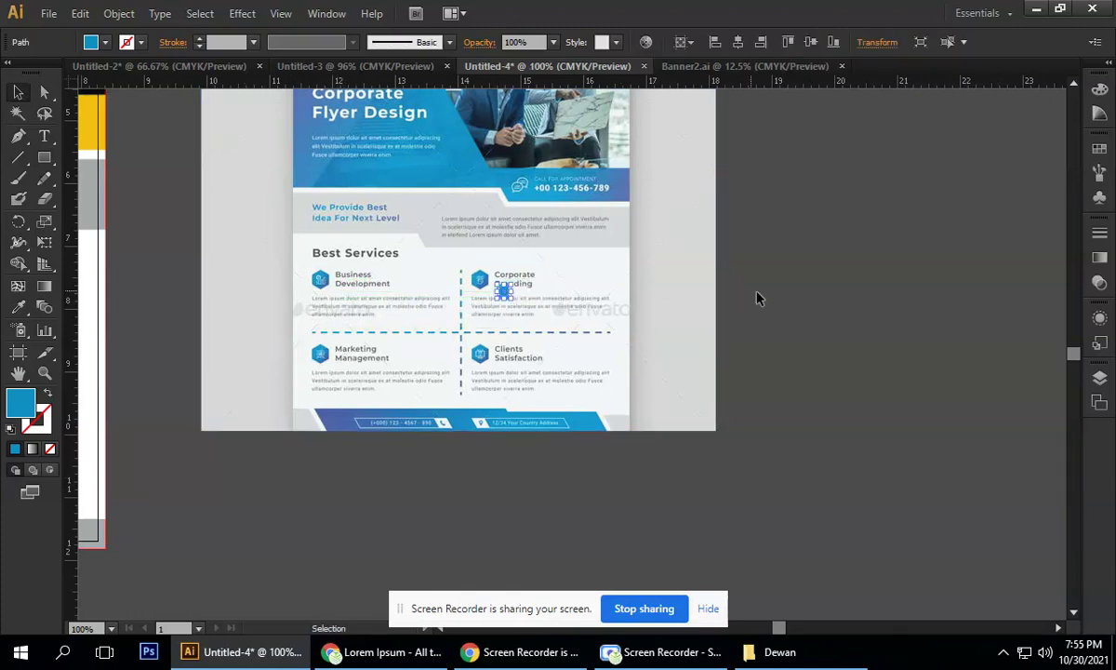
pyautogui.scroll(3, 499, 296)
pyautogui.hscroll(-2, 265, 274)
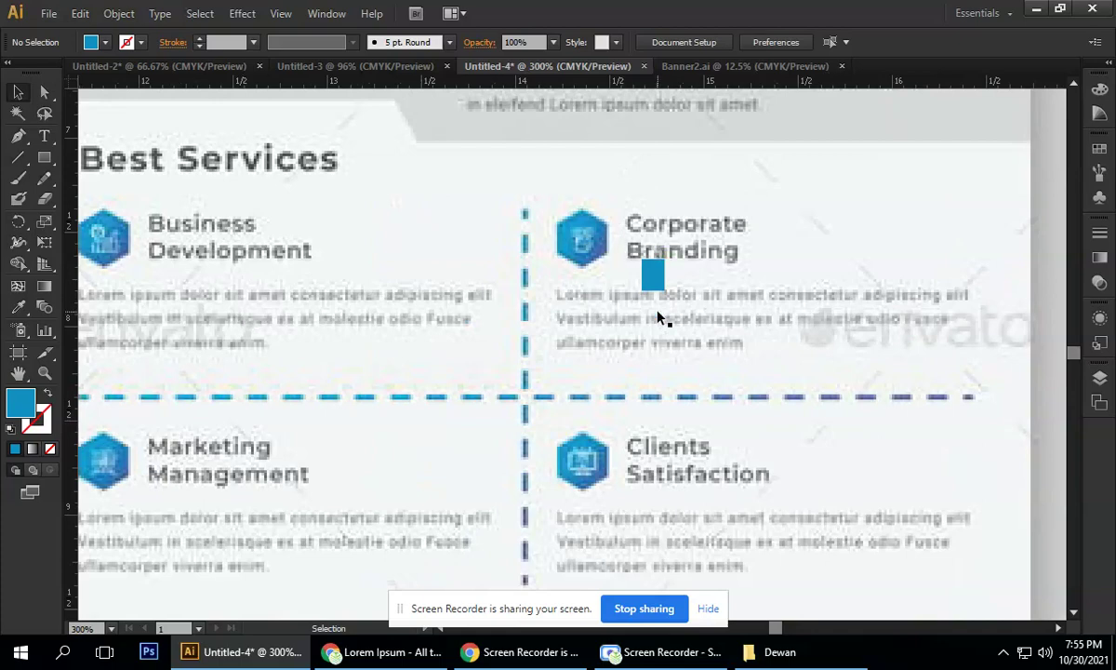
pyautogui.moveTo(649, 294); pyautogui.dragTo(648, 517)
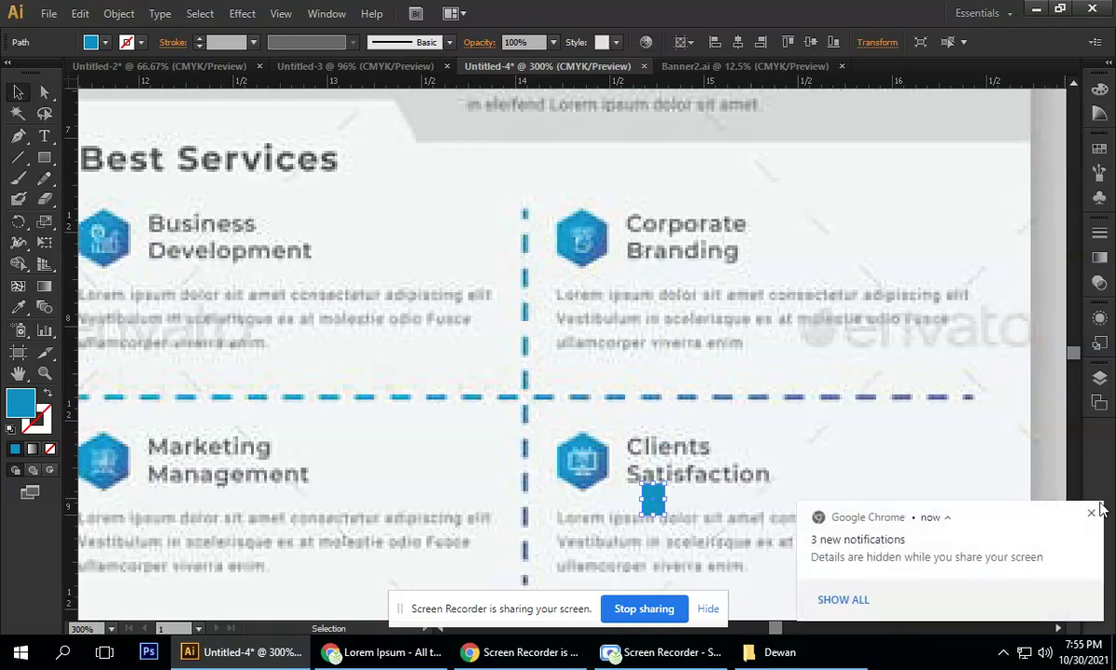
pyautogui.click(1093, 517)
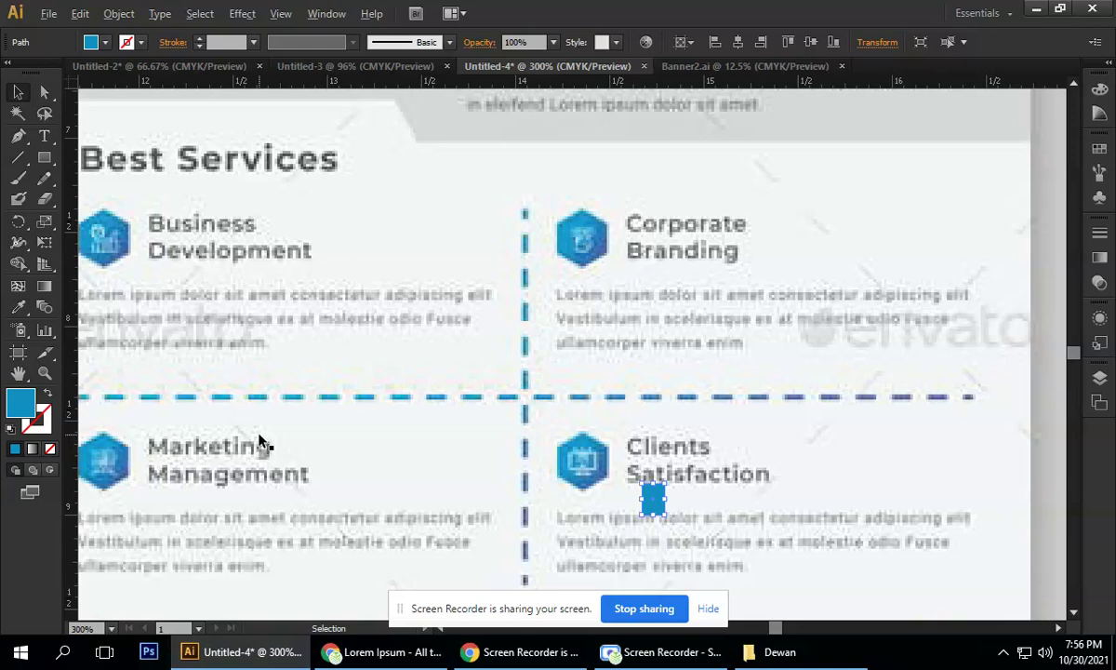
pyautogui.hotkey('ctrl', '-')
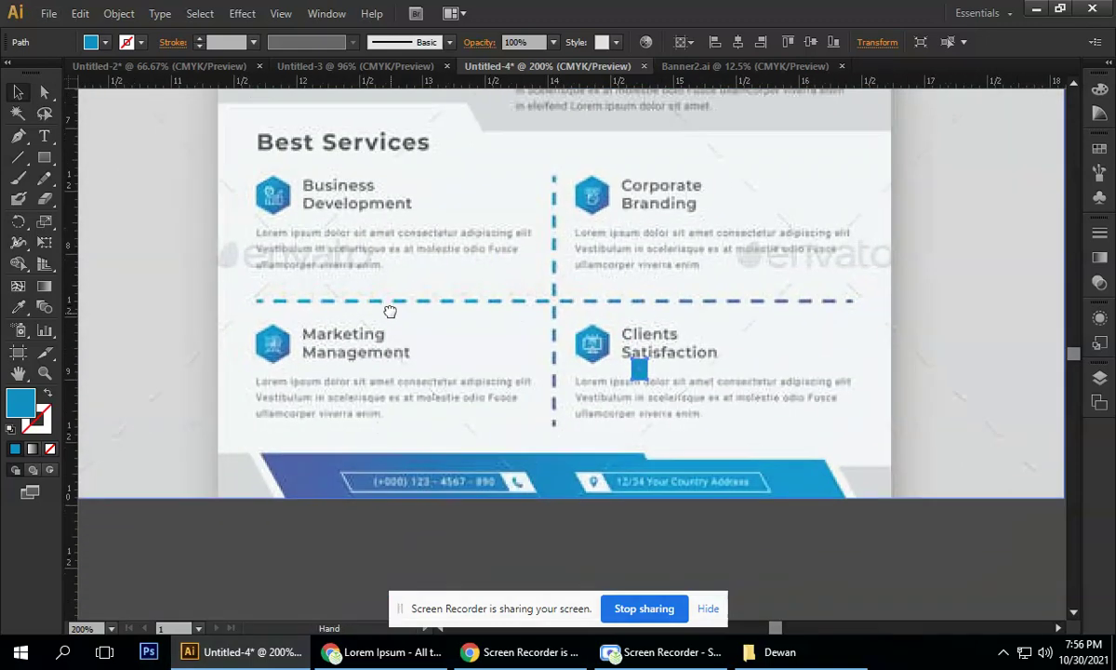
pyautogui.click(529, 528)
pyautogui.moveTo(636, 367); pyautogui.dragTo(346, 558)
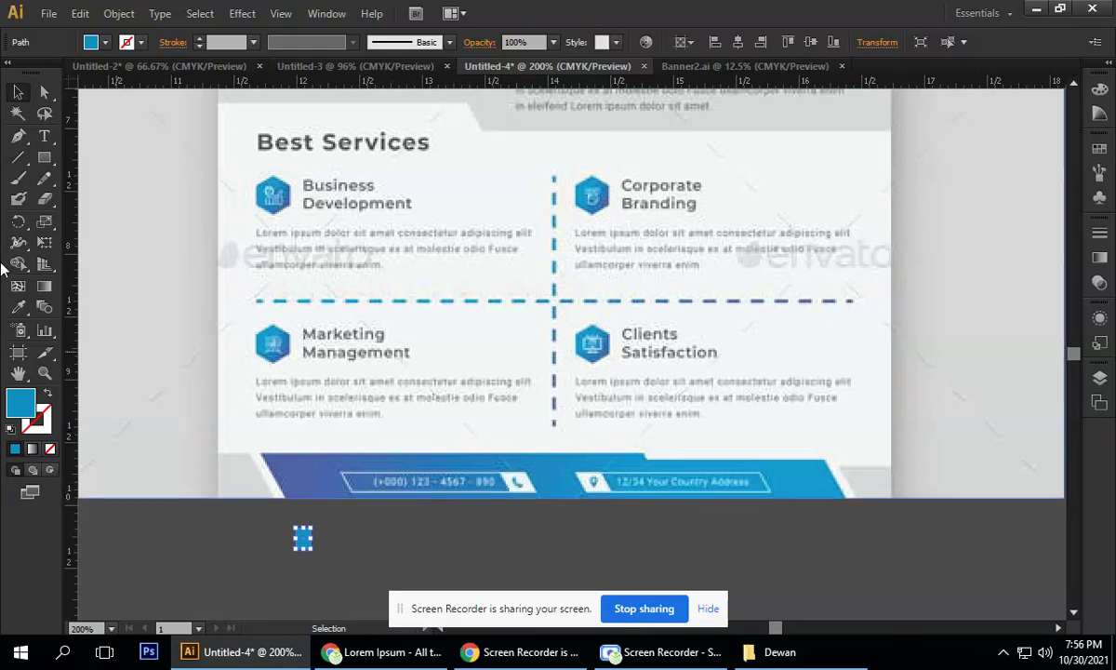
# - Draw a horizontal blue rectangle about 1.3 in wide and 0.16 in high below the reference flyer's phone number bar
pyautogui.click(44, 156)
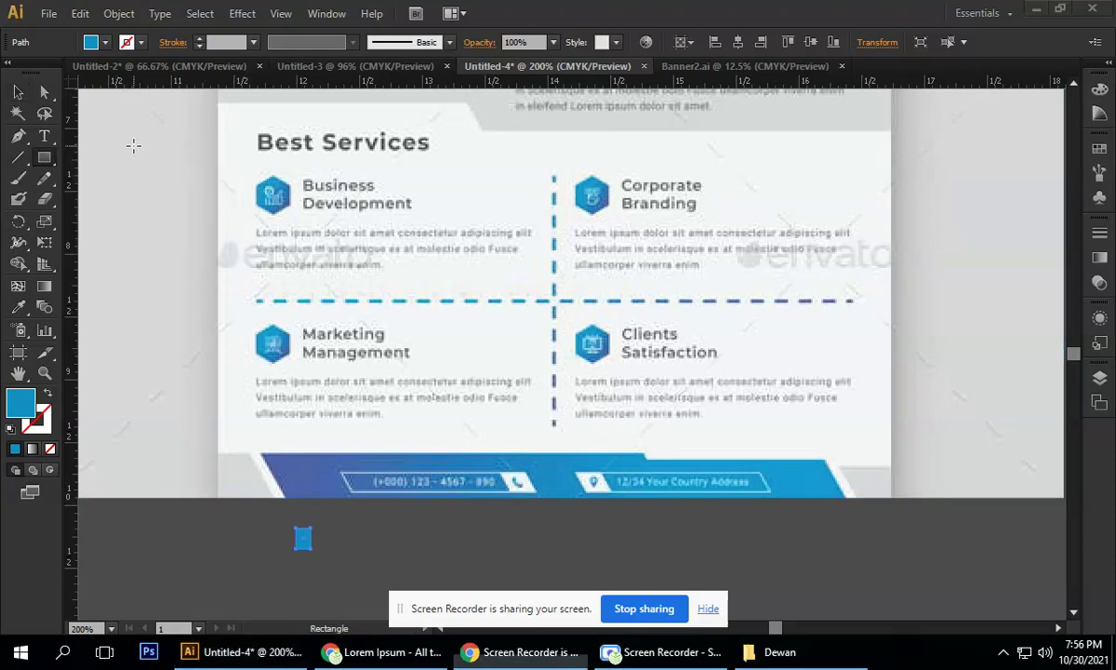
pyautogui.moveTo(370, 519); pyautogui.dragTo(534, 536)
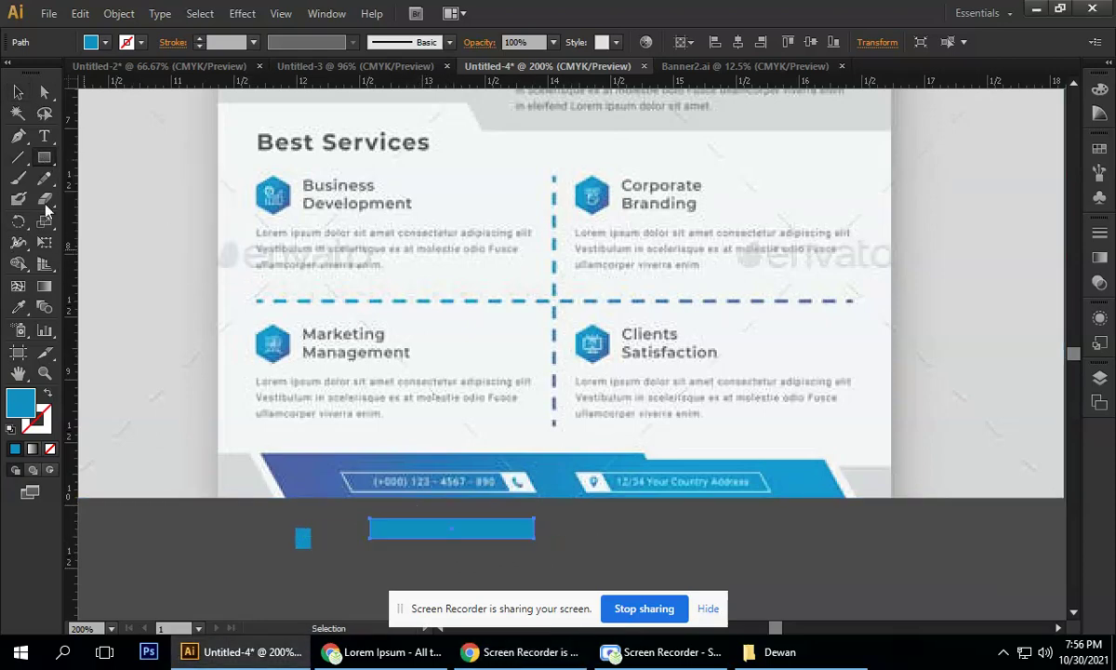
# - Try to slant the wide rectangle's right end by shifting only its lower-right corner point outward
pyautogui.moveTo(43, 91); pyautogui.dragTo(105, 113)
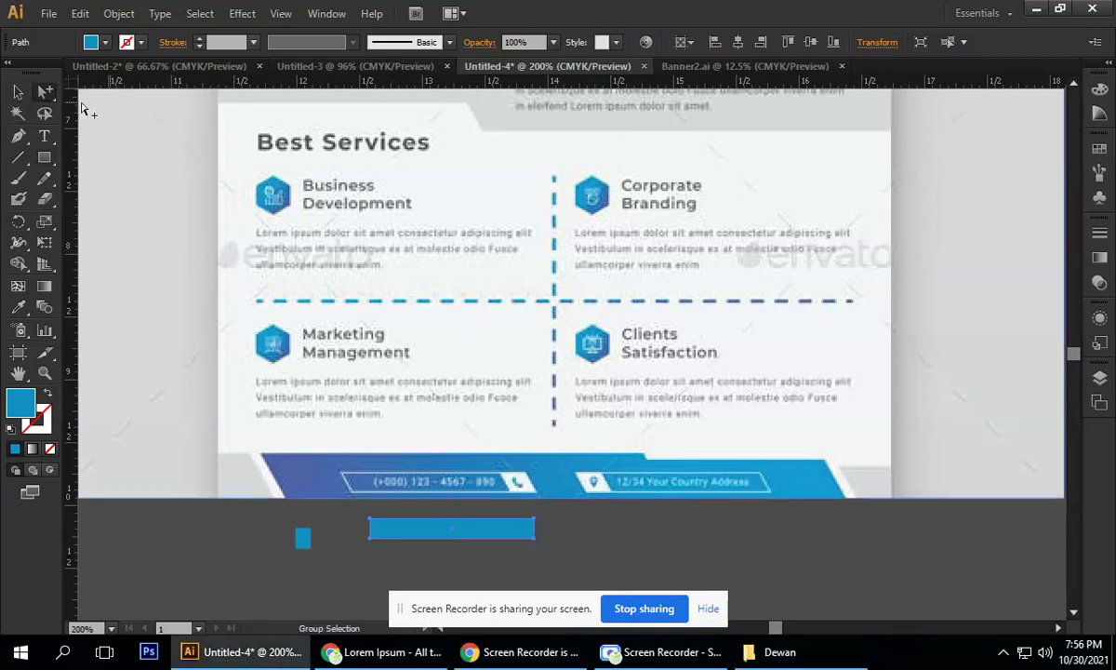
pyautogui.moveTo(44, 93); pyautogui.dragTo(89, 94)
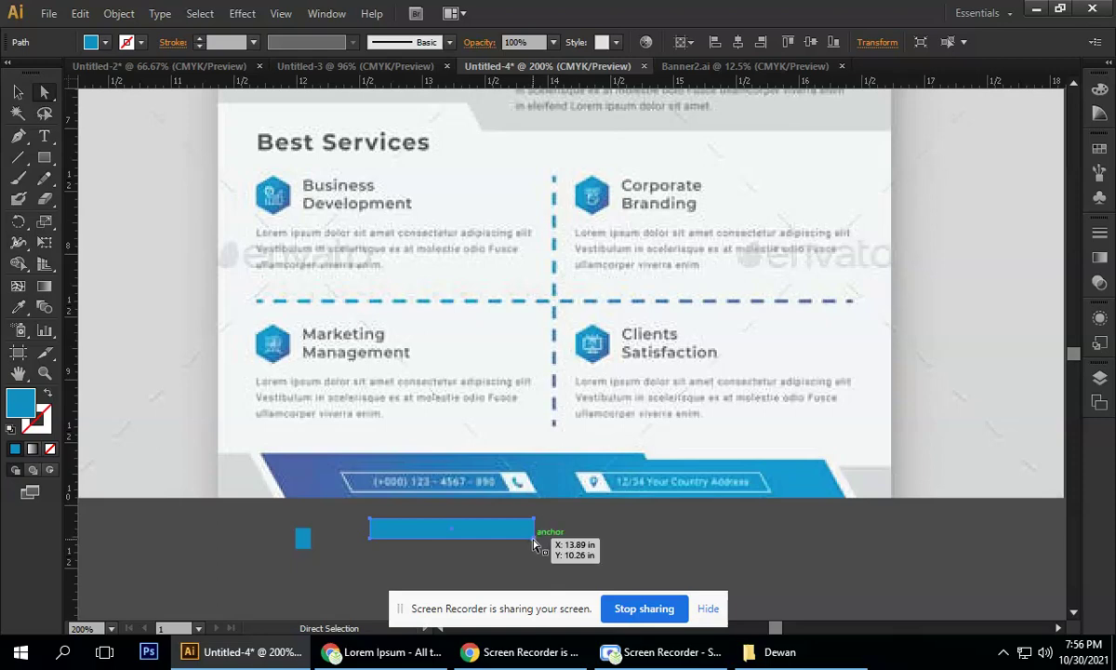
pyautogui.scroll(2, 534, 545)
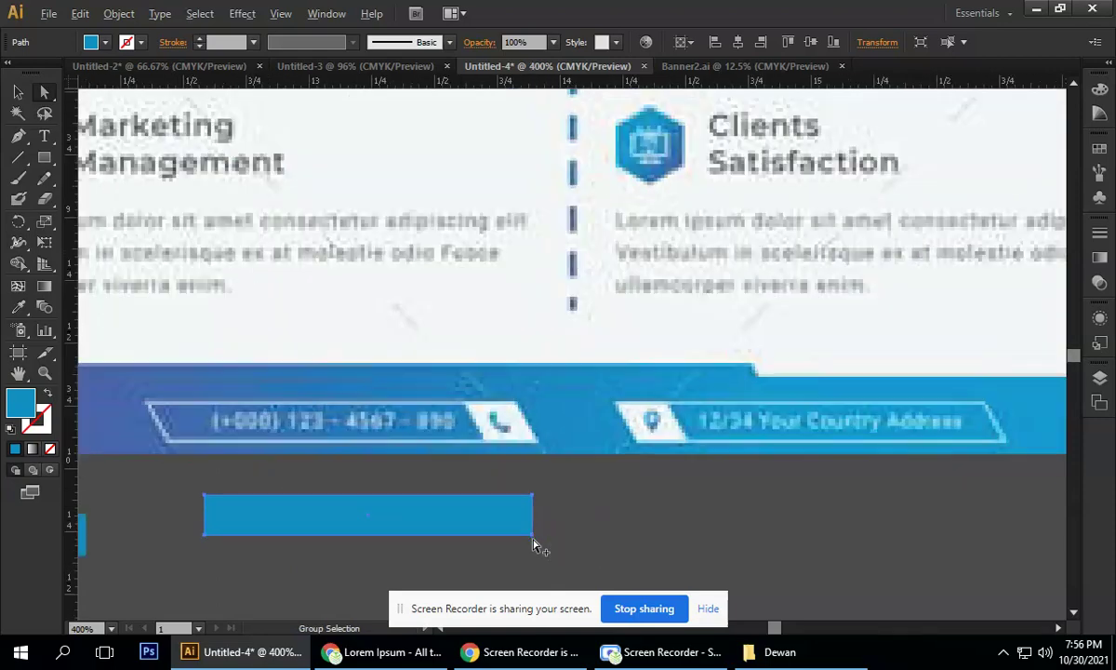
pyautogui.moveTo(533, 537); pyautogui.dragTo(557, 539)
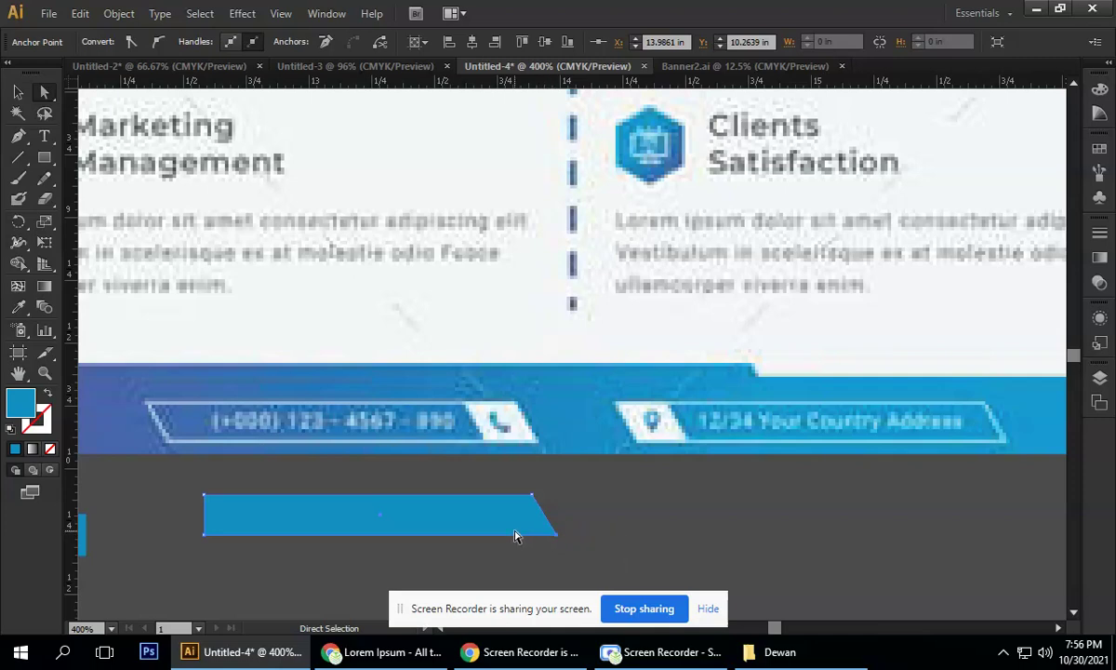
pyautogui.hotkey('ctrl', 'z')
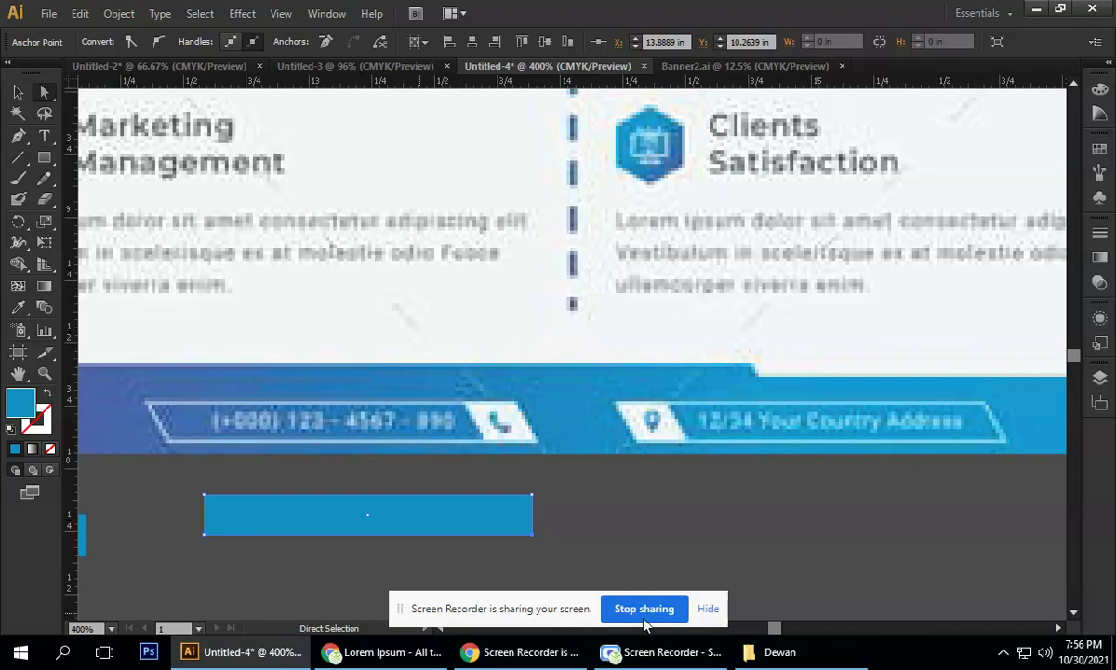
# - Turn the wide rectangle into a parallelogram by shifting both lower corner points about 0.11 in to the right
pyautogui.click(707, 608)
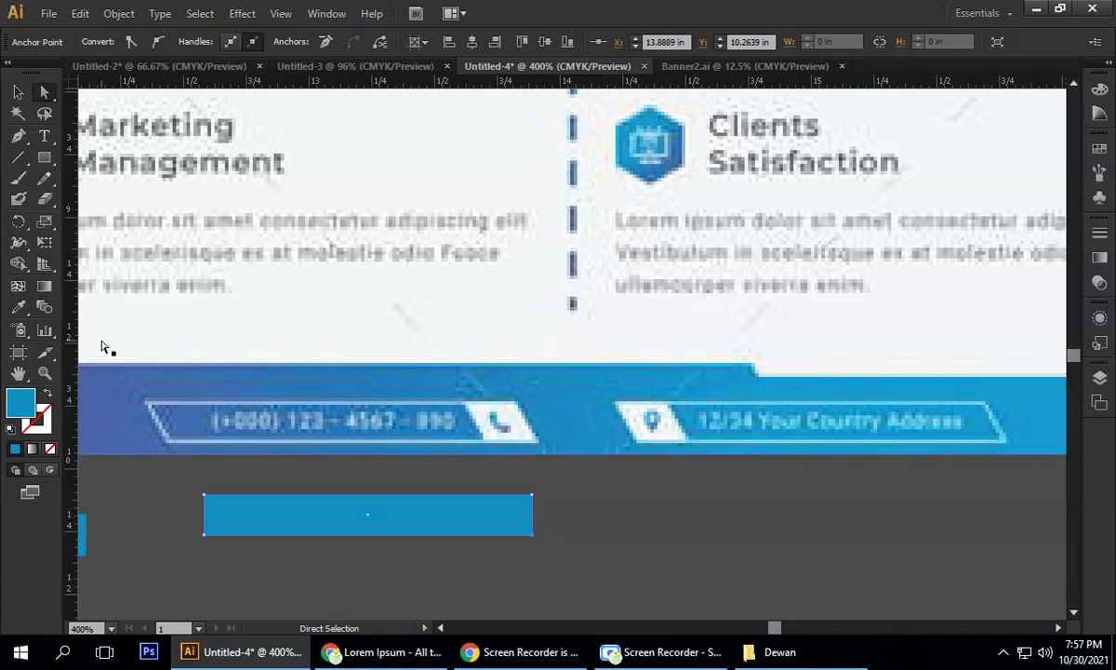
pyautogui.moveTo(43, 92); pyautogui.dragTo(139, 104)
pyautogui.moveTo(533, 535); pyautogui.dragTo(560, 542)
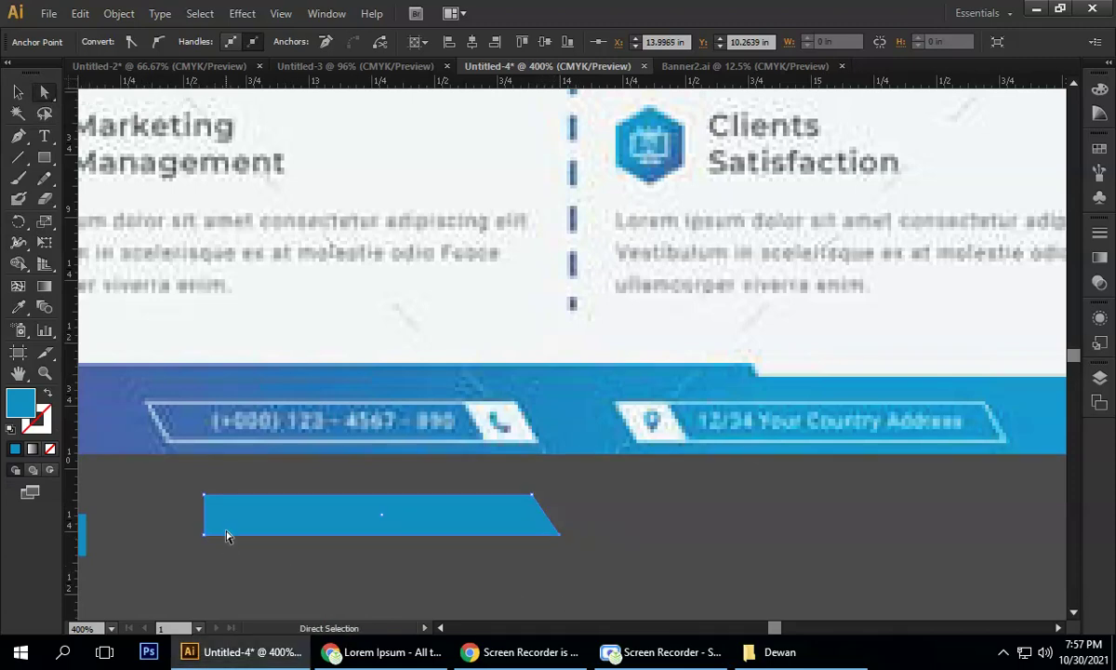
pyautogui.moveTo(206, 535); pyautogui.dragTo(232, 543)
pyautogui.click(163, 514)
pyautogui.scroll(-1, 538, 484)
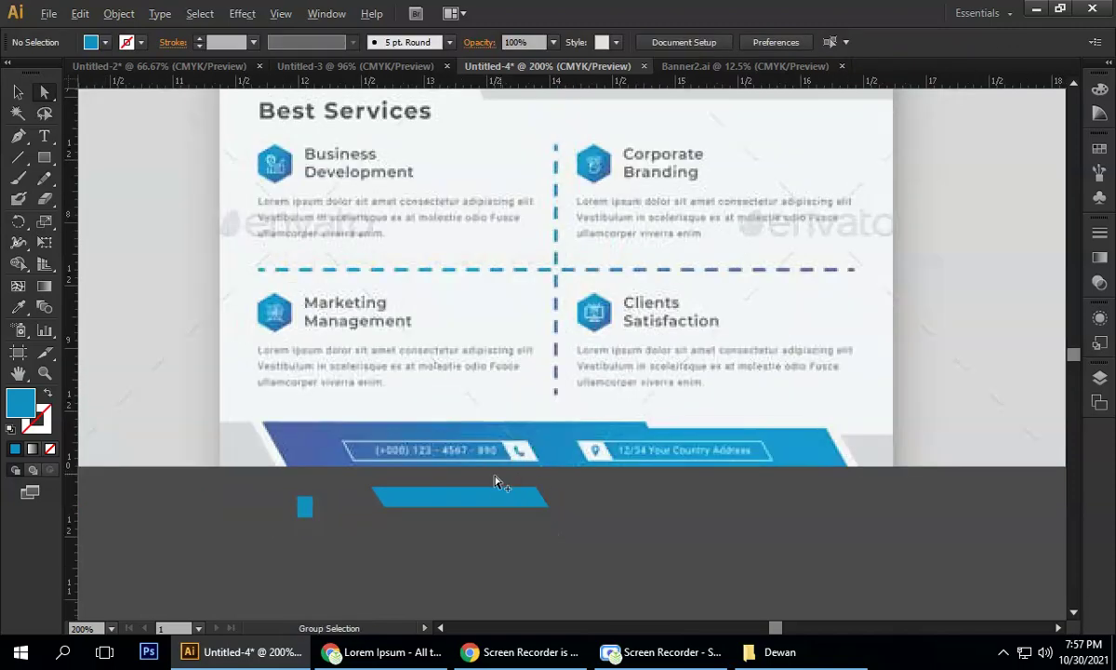
# - Remove the parallelogram's fill and give its outline a crimson stroke
pyautogui.click(444, 503)
pyautogui.scroll(1, 444, 504)
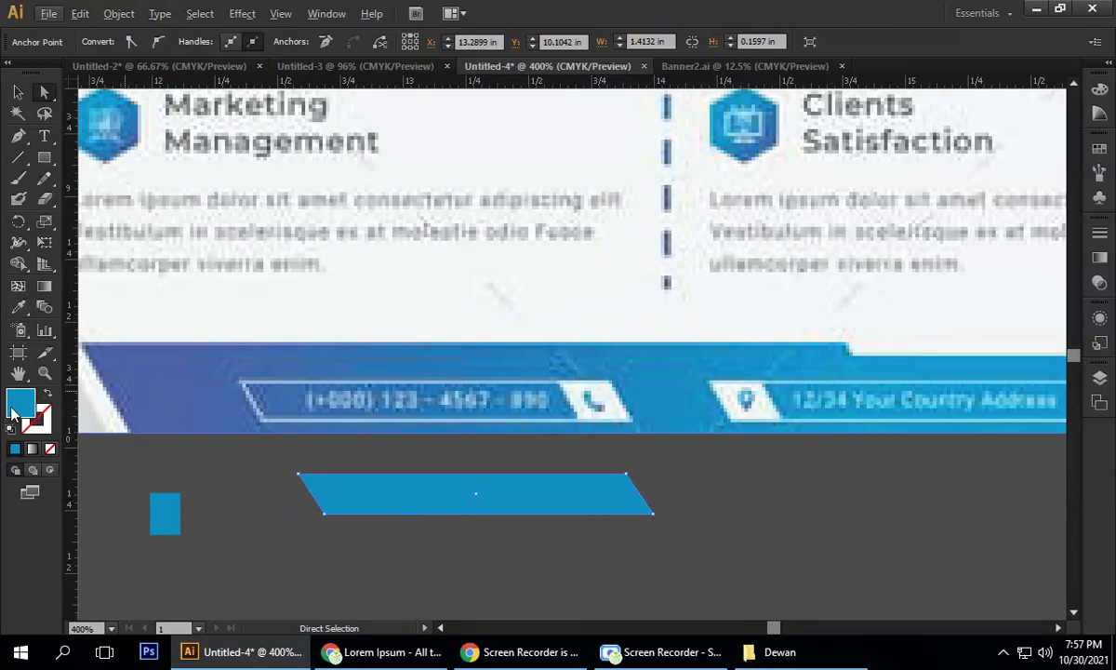
pyautogui.click(51, 450)
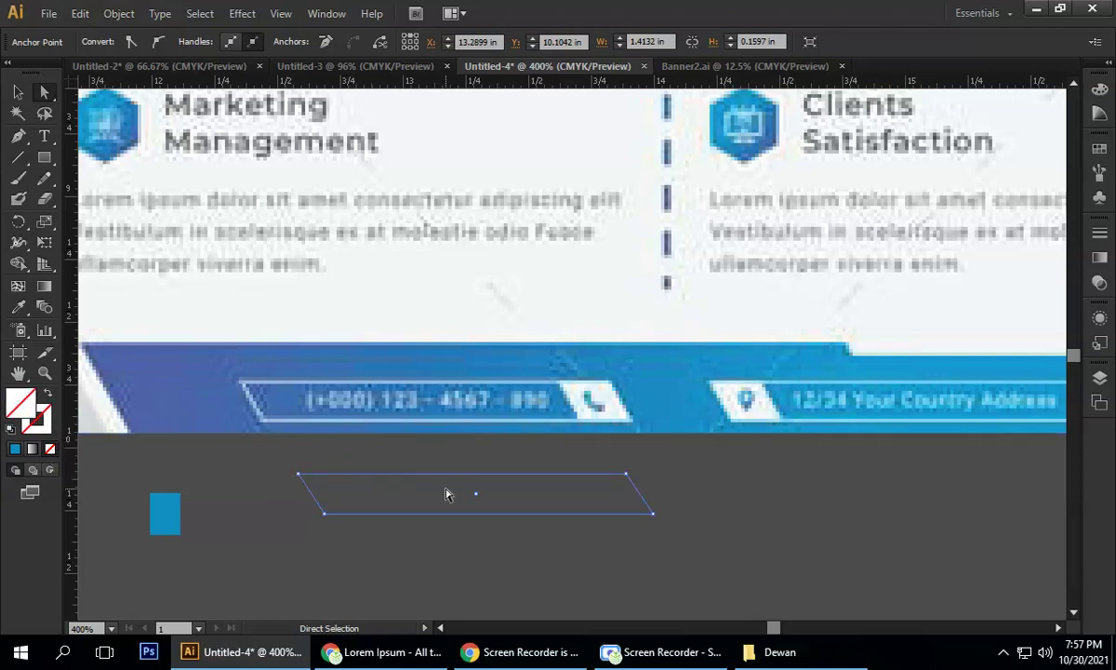
pyautogui.doubleClick(45, 420)
pyautogui.moveTo(523, 267); pyautogui.dragTo(549, 229)
pyautogui.click(712, 220)
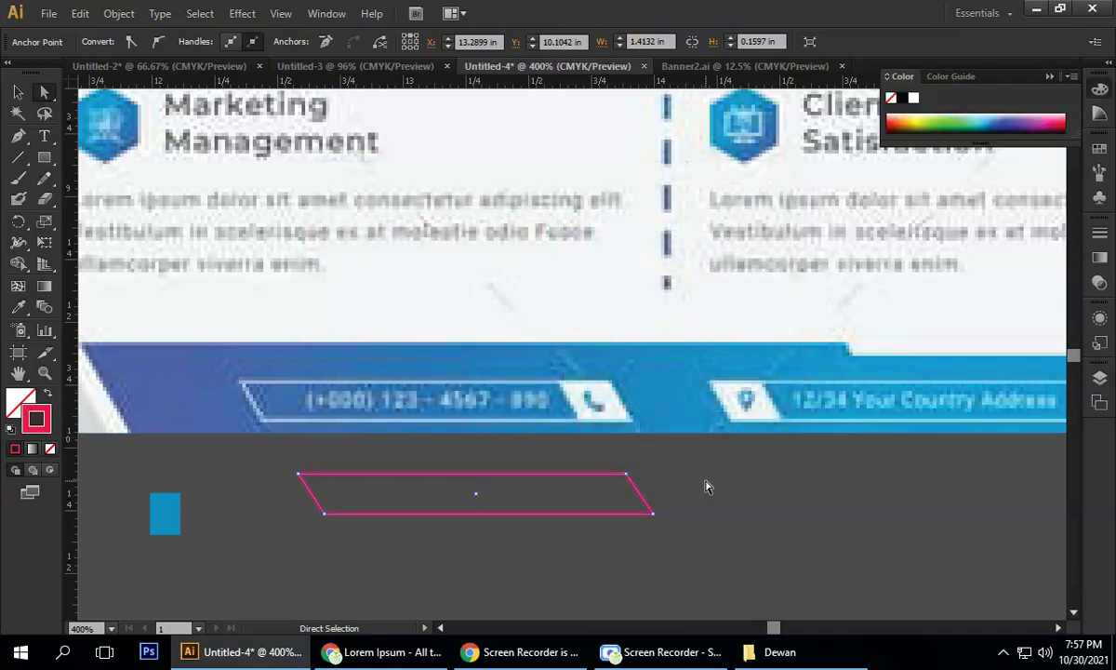
pyautogui.click(605, 461)
pyautogui.click(521, 475)
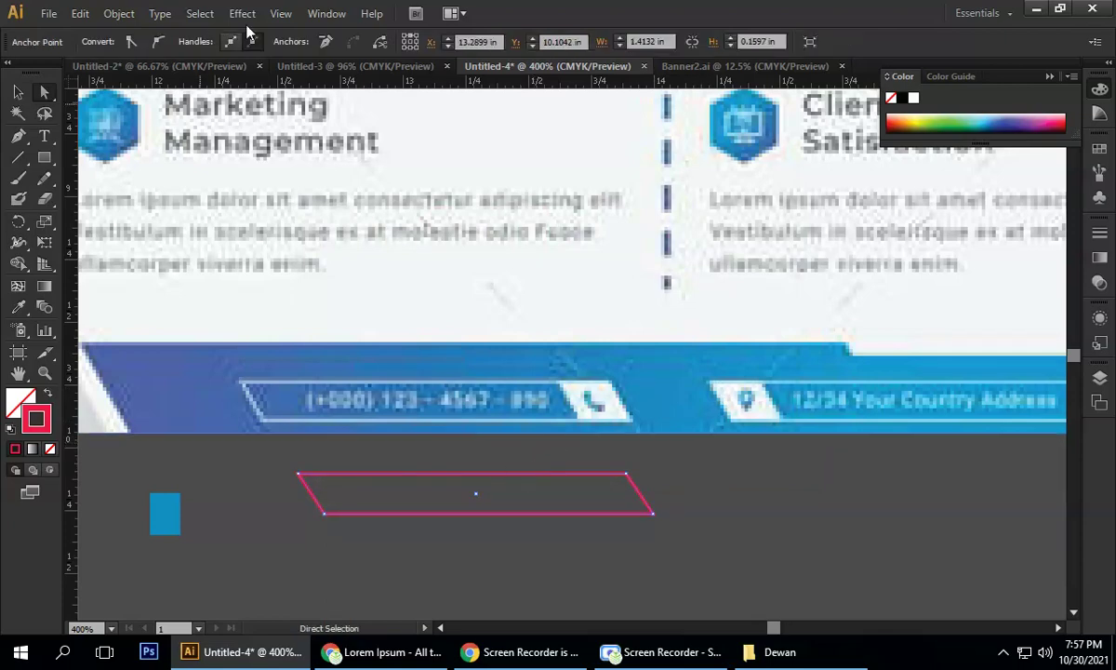
pyautogui.click(285, 490)
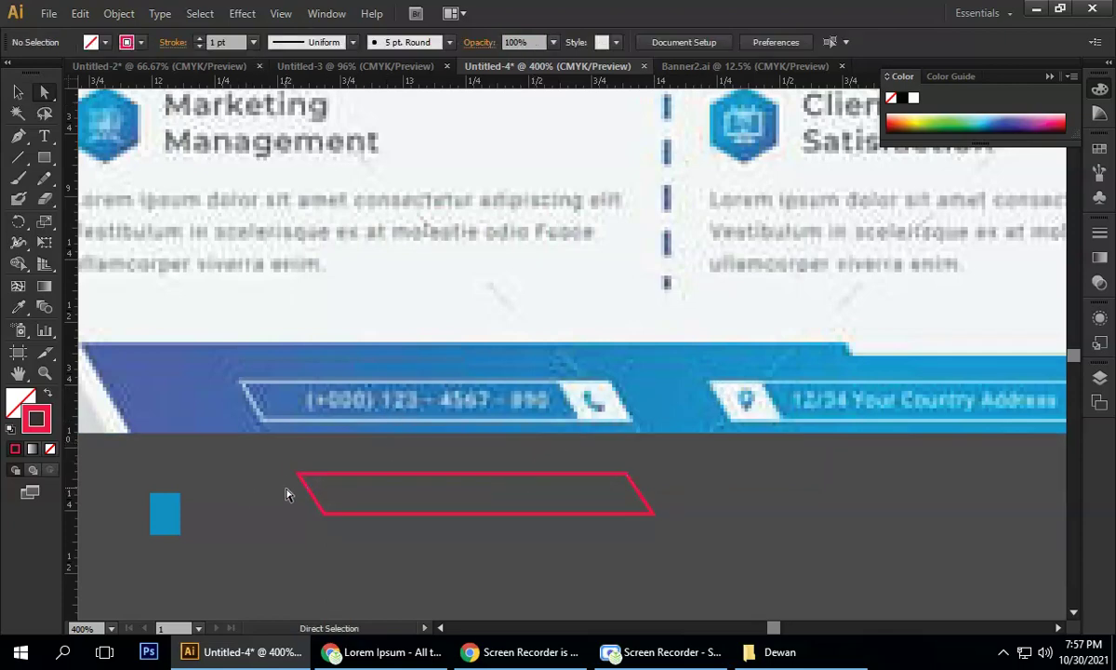
pyautogui.click(332, 515)
pyautogui.moveTo(273, 486); pyautogui.dragTo(363, 519)
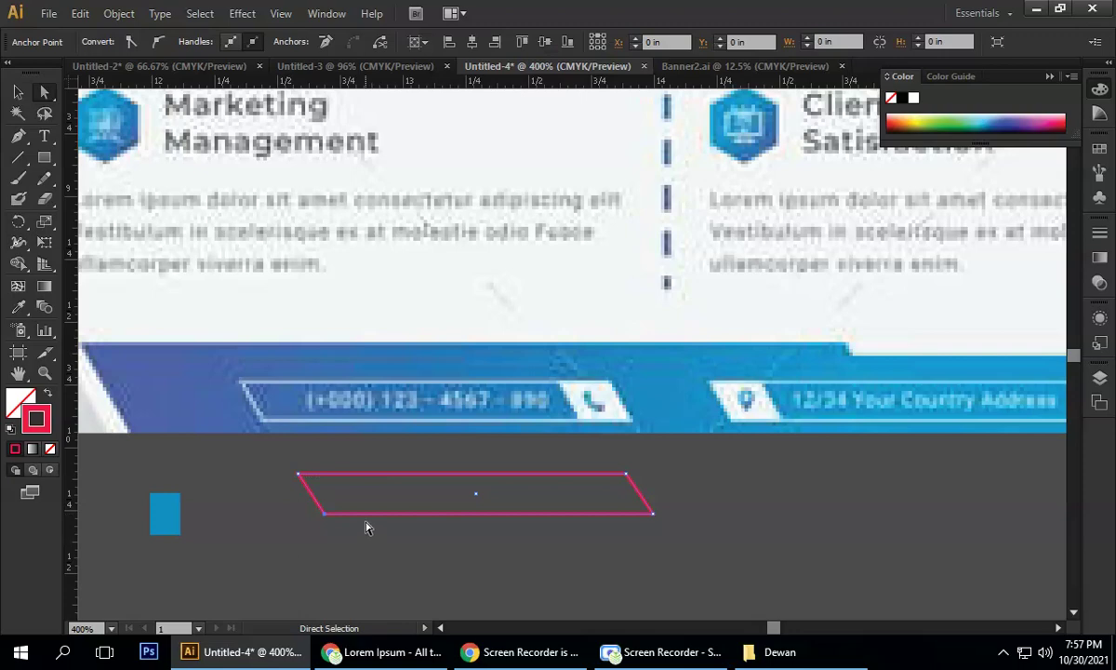
pyautogui.click(529, 472)
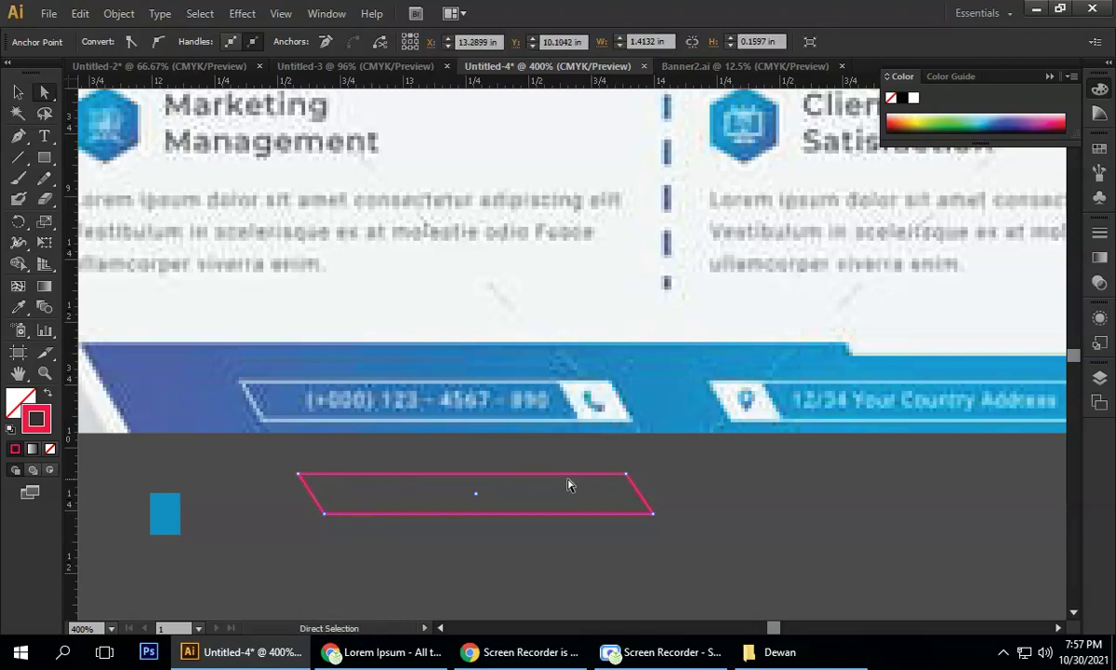
pyautogui.click(493, 461)
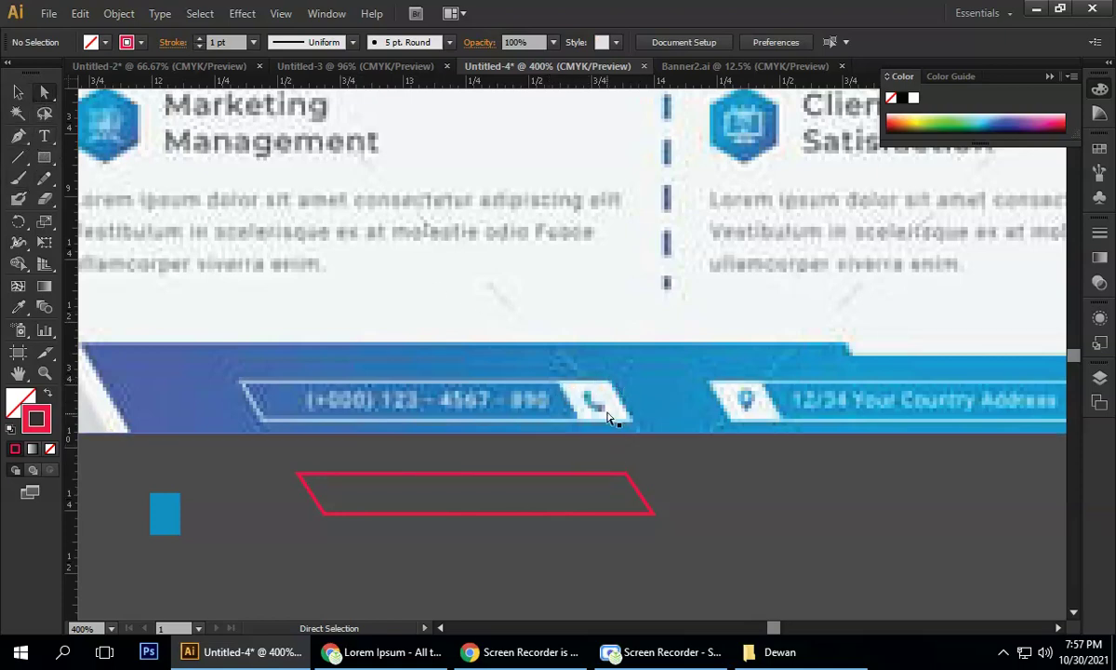
# - Duplicate the crimson parallelogram outline horizontally to the right, leaving a small gap beside the original below the reference's address bar
pyautogui.click(17, 91)
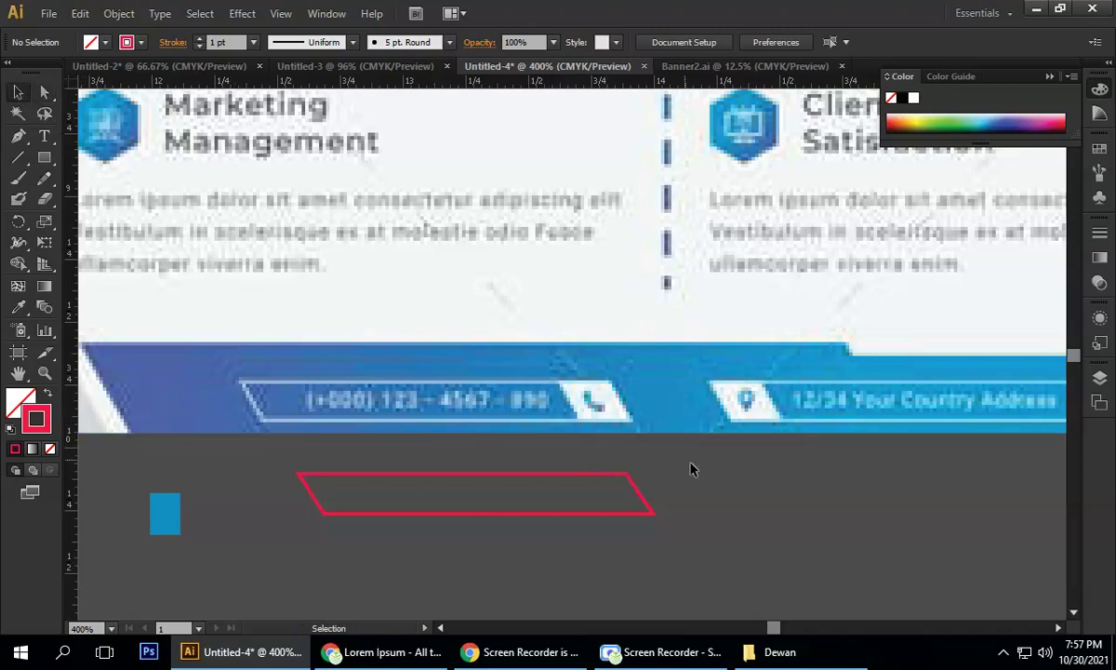
pyautogui.scroll(-1, 701, 469)
pyautogui.moveTo(736, 422); pyautogui.dragTo(377, 436)
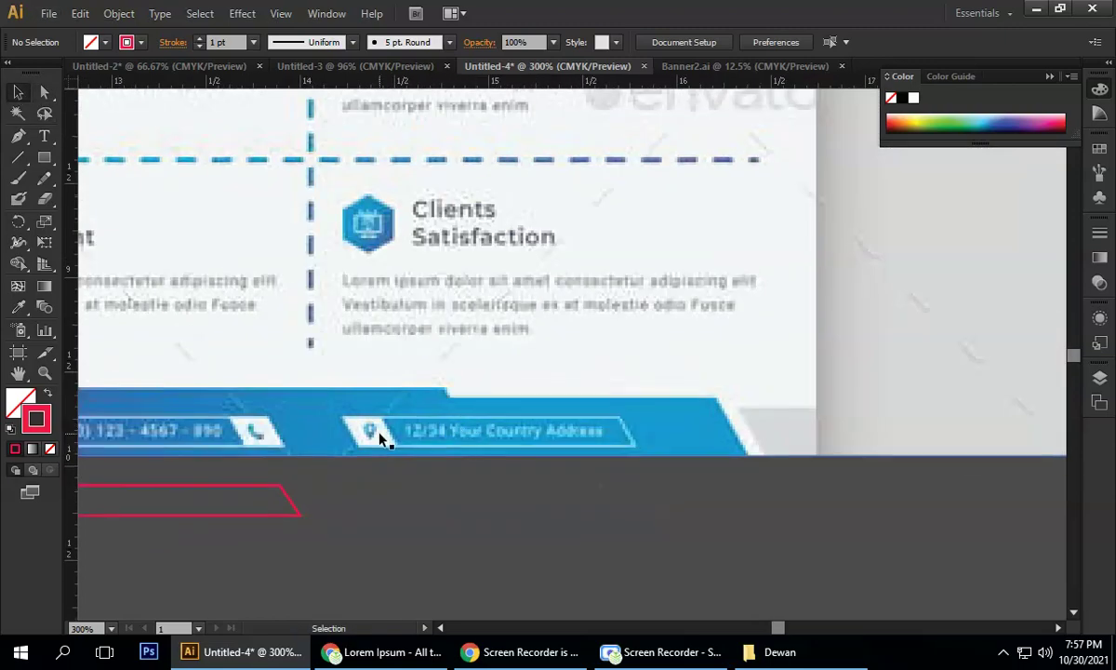
pyautogui.press('alt')
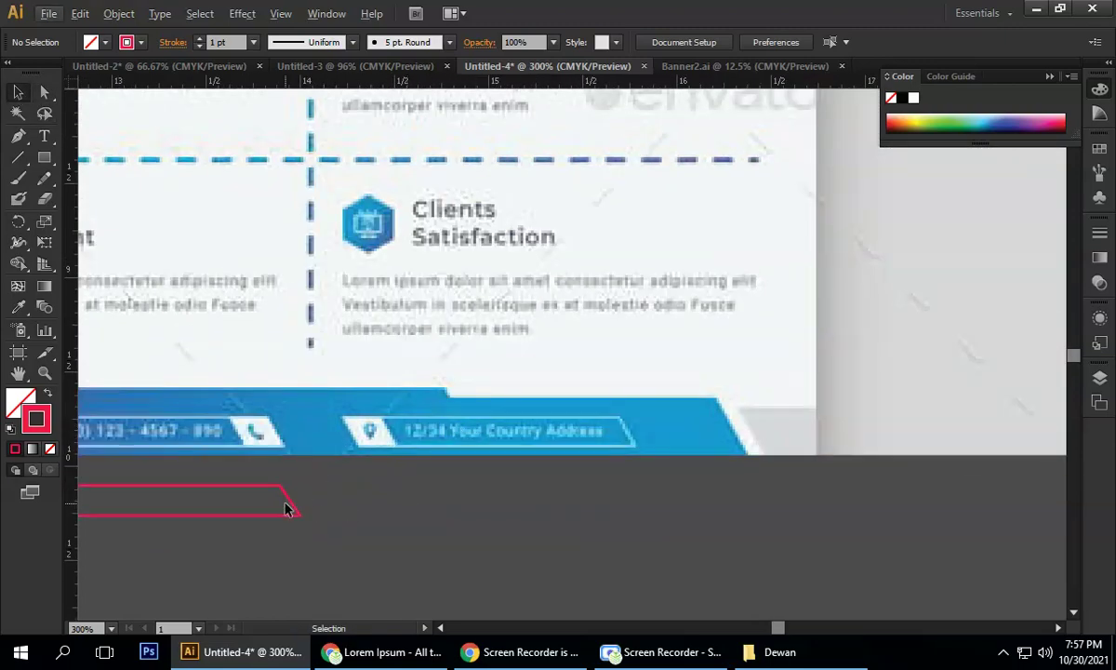
pyautogui.moveTo(289, 509); pyautogui.dragTo(579, 508)
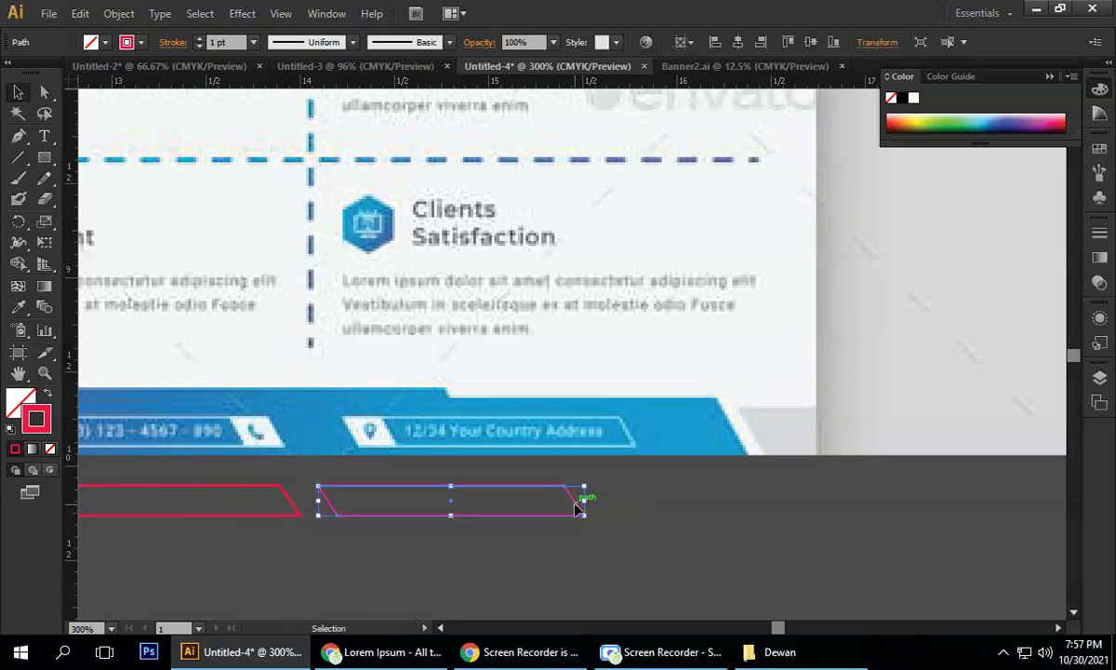
# - Reflect the duplicated parallelogram outline across the vertical axis so its ends slant the opposite way
pyautogui.rightClick(577, 511)
pyautogui.moveTo(629, 453)
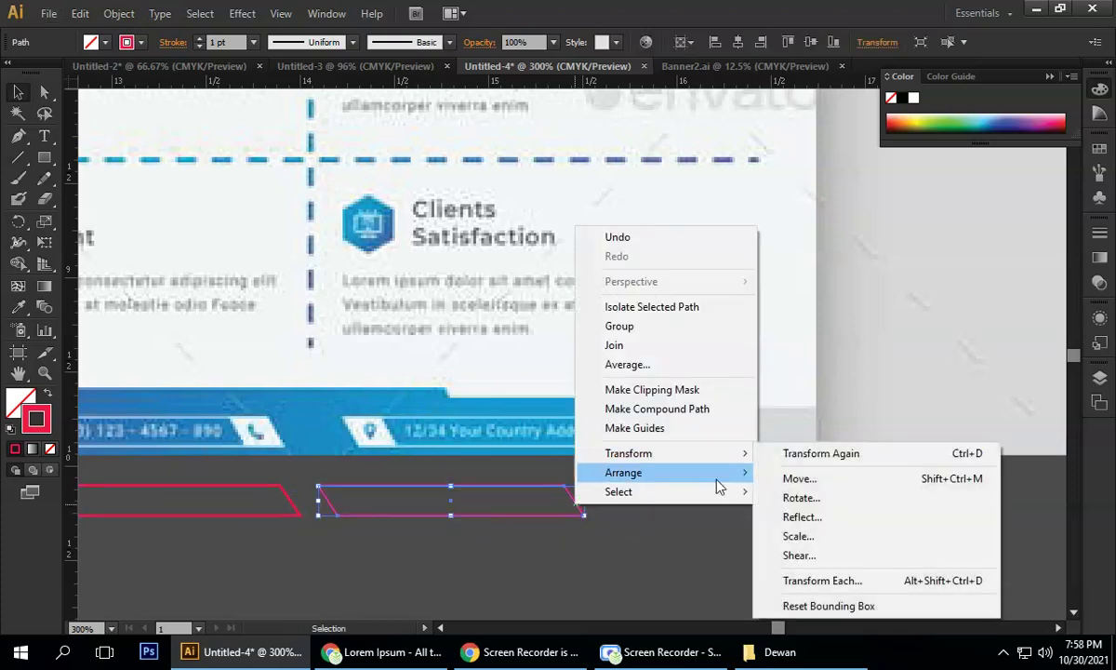
pyautogui.click(822, 523)
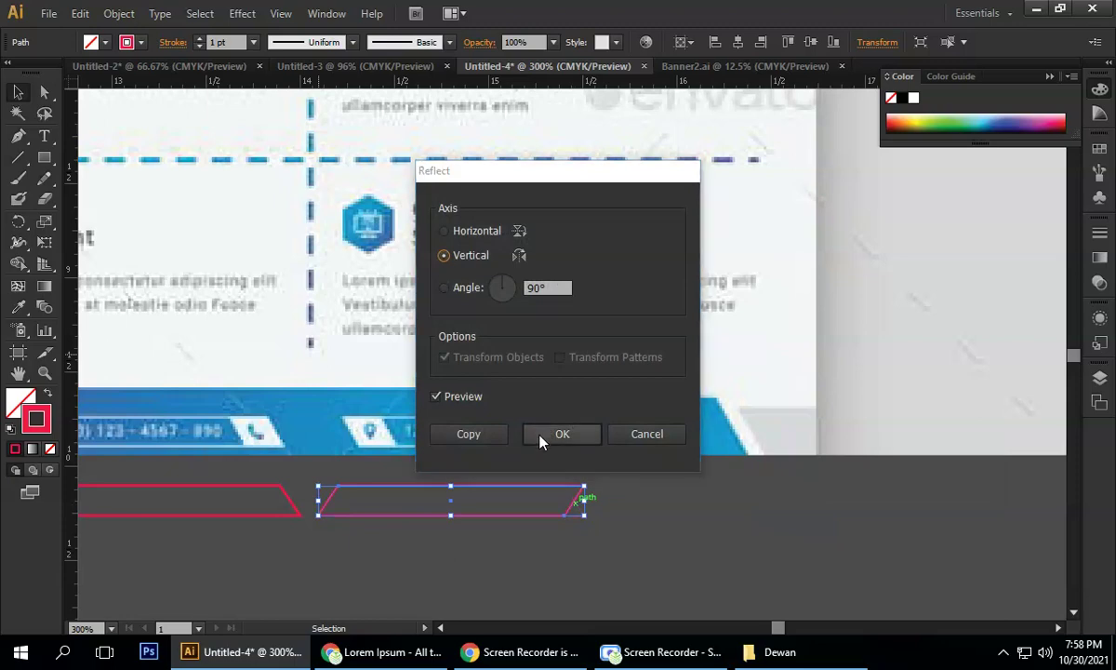
pyautogui.click(558, 434)
pyautogui.click(693, 560)
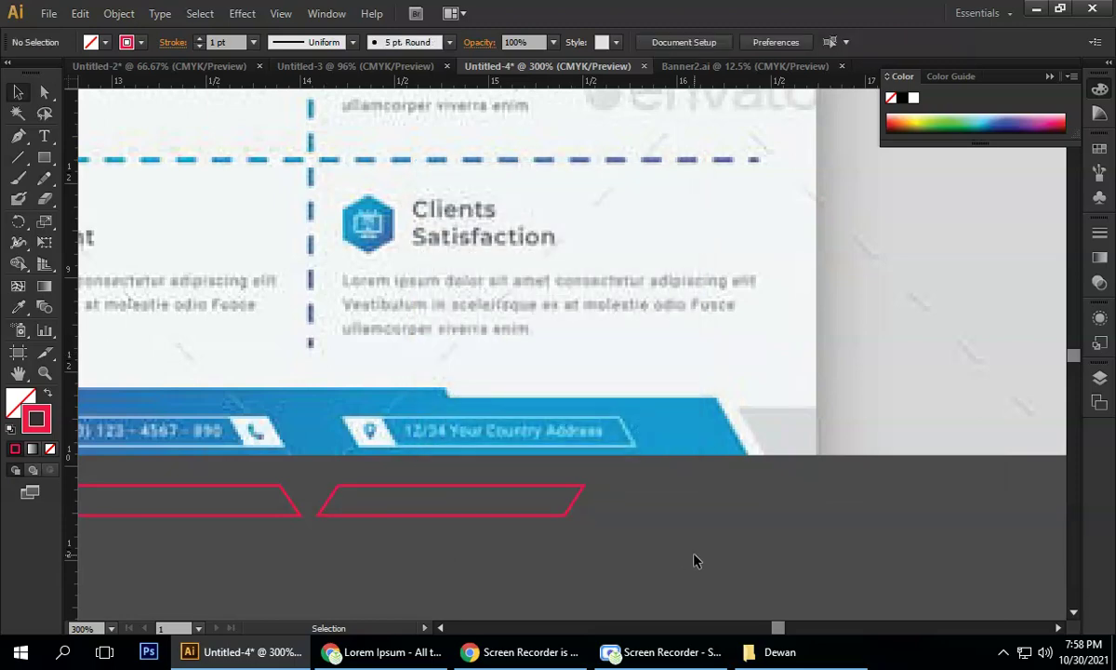
# - Delete the mirrored parallelogram, keeping only the original crimson outline
pyautogui.click(540, 487)
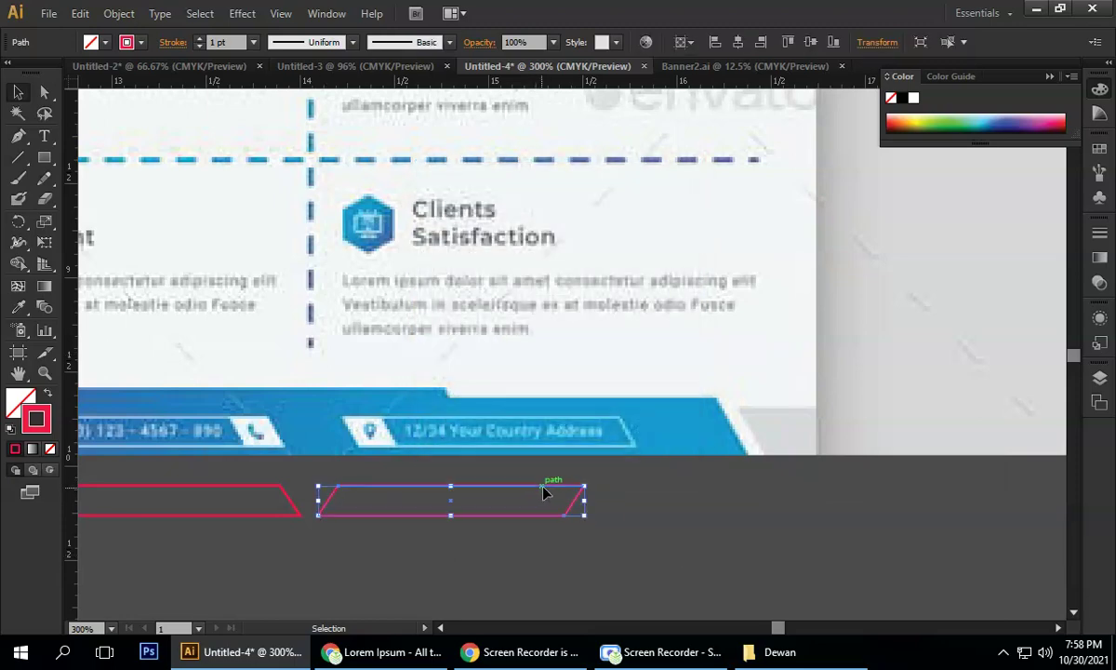
pyautogui.press('Delete')
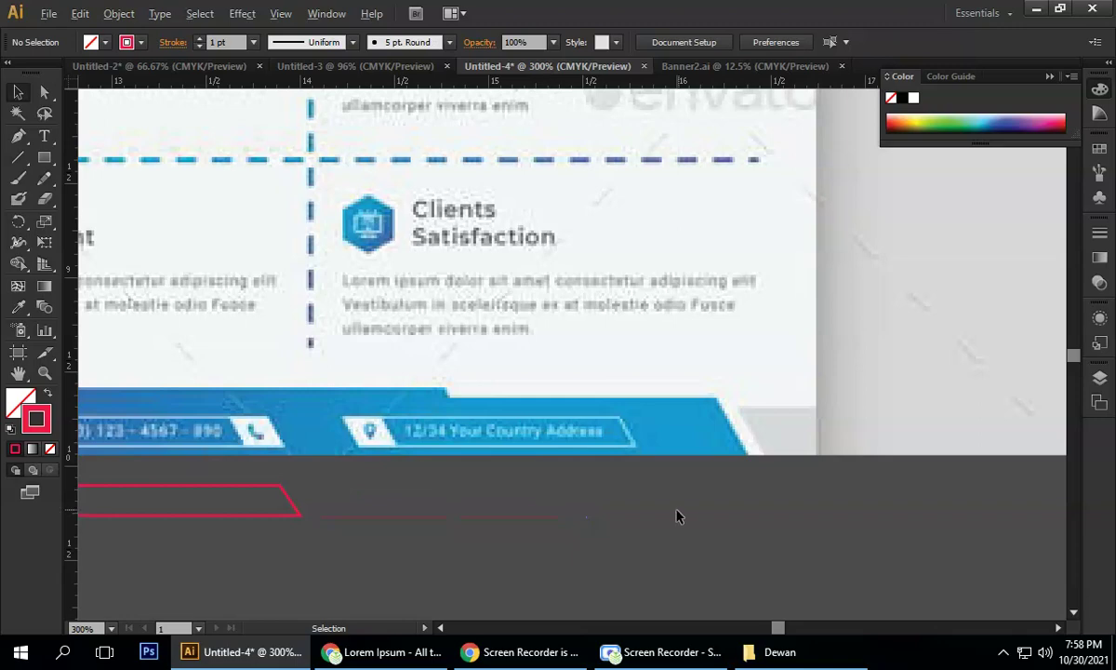
# - Draw a horizontal crimson line about 4.5 in long in the empty area below the reference flyer, with a 4 pt stroke
pyautogui.scroll(-3, 677, 510)
pyautogui.moveTo(503, 431); pyautogui.dragTo(549, 451)
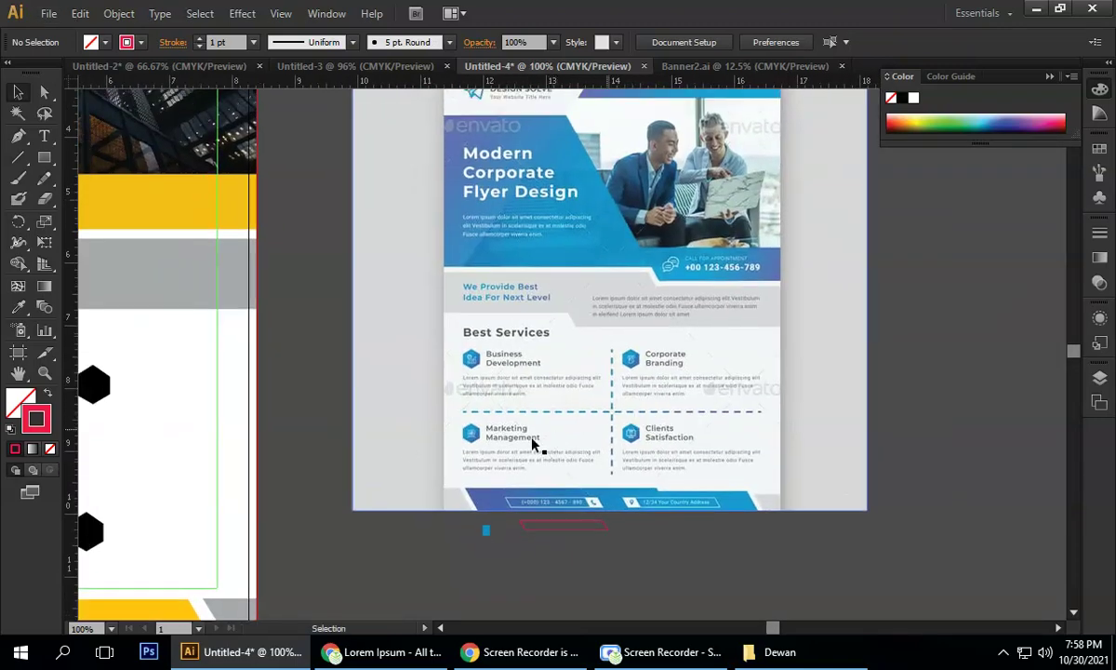
pyautogui.moveTo(530, 424); pyautogui.dragTo(387, 305)
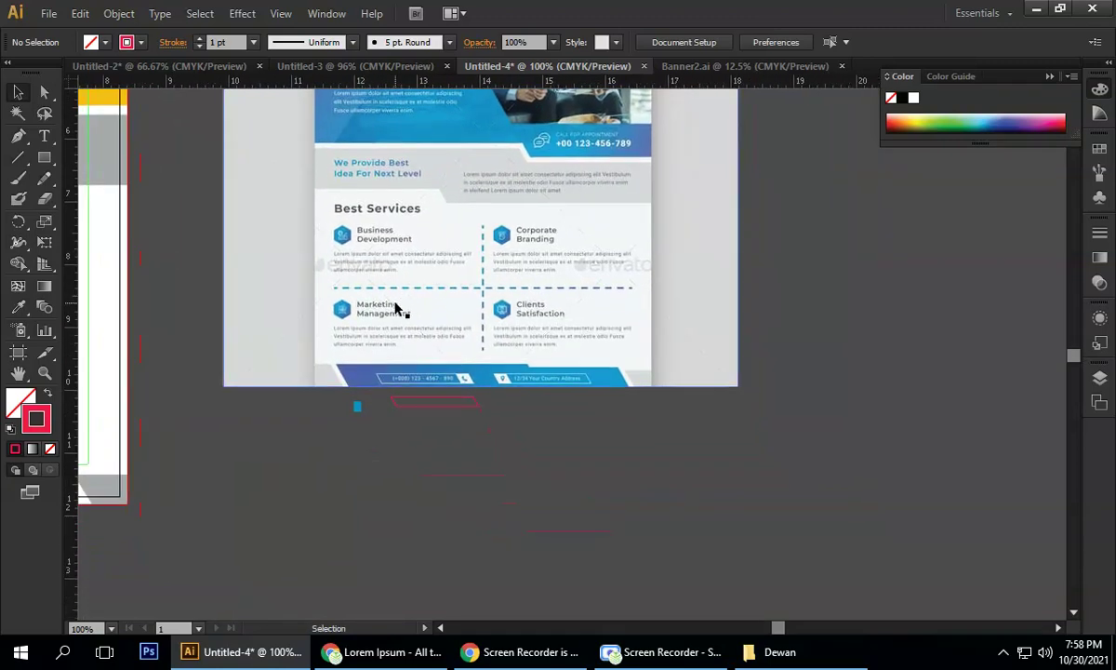
pyautogui.click(18, 164)
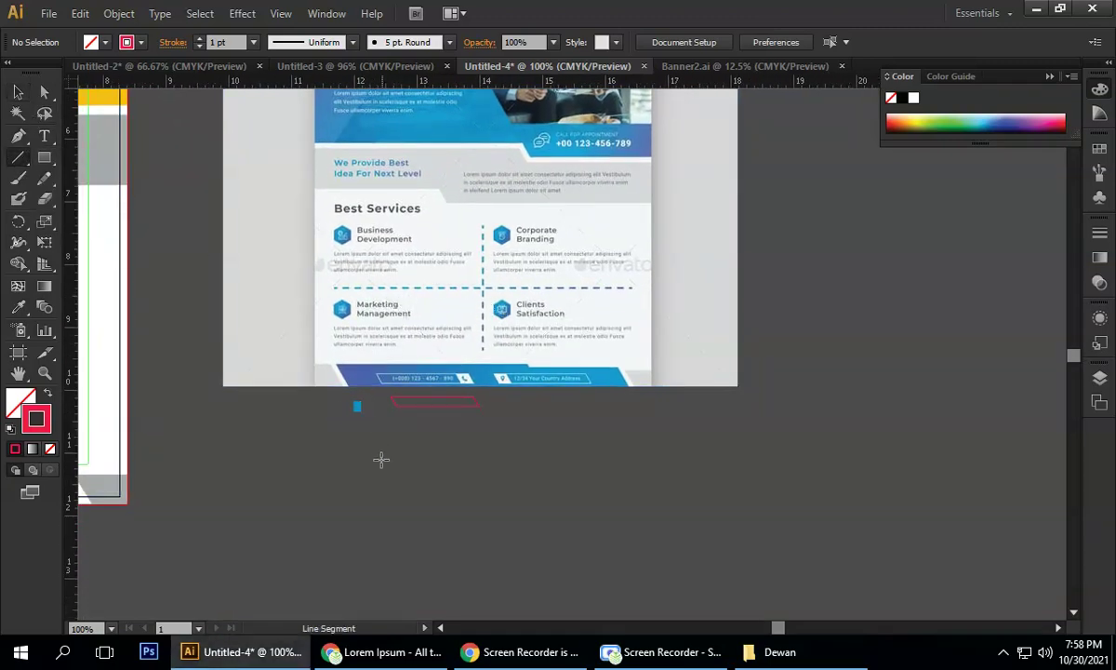
pyautogui.moveTo(366, 475)
pyautogui.mouseDown()
pyautogui.moveTo(705, 476)
pyautogui.moveTo(651, 475)
pyautogui.mouseUp()
pyautogui.click(26, 96)
pyautogui.click(18, 92)
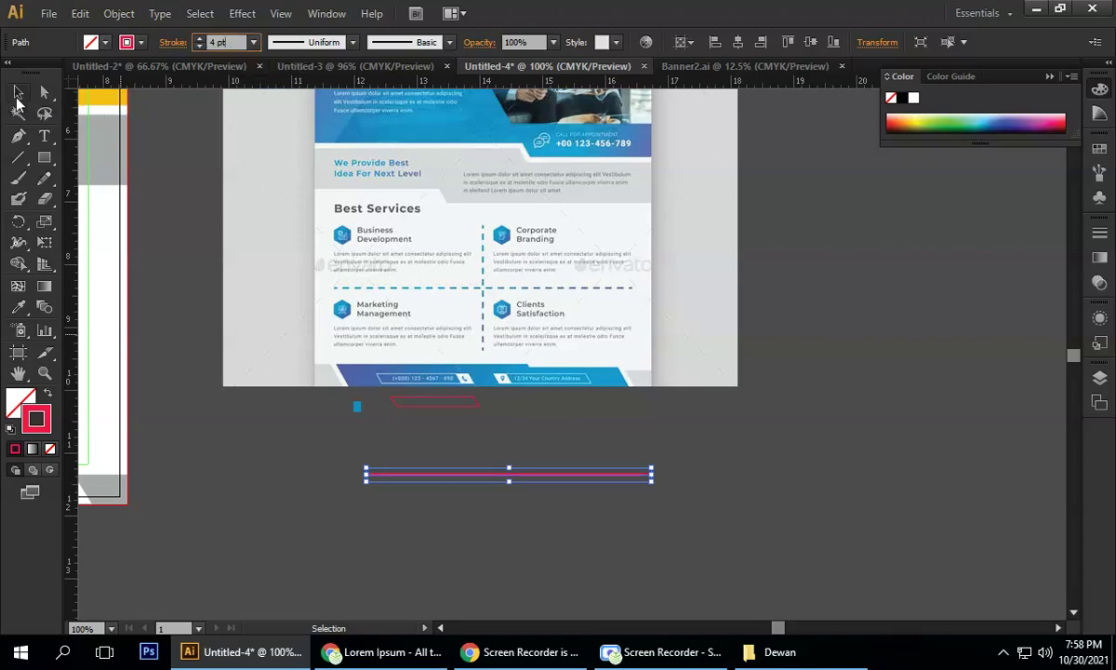
# - Show the full stroke options and make the line dashed with 12 pt dashes and 6 pt gaps
pyautogui.click(327, 13)
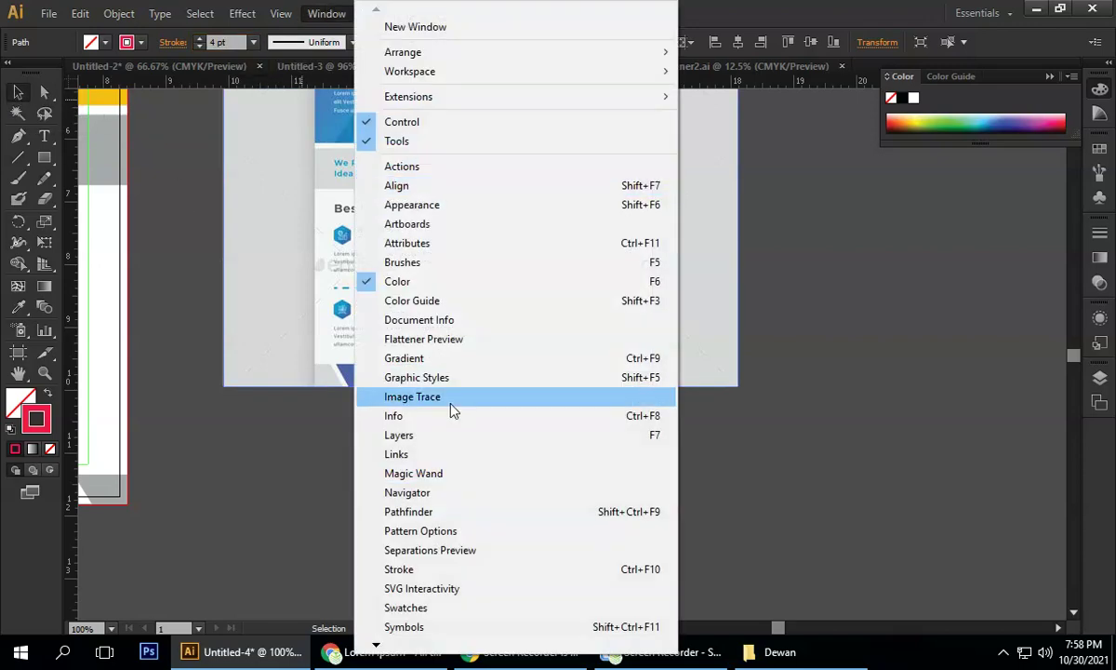
pyautogui.click(616, 567)
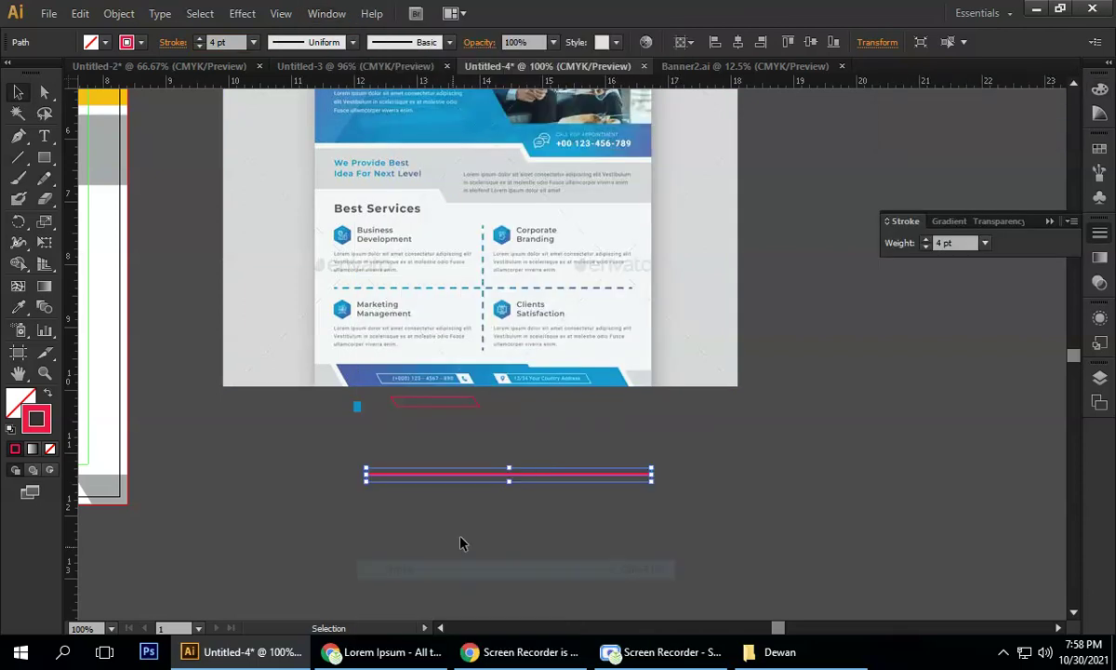
pyautogui.click(1070, 224)
pyautogui.click(1024, 235)
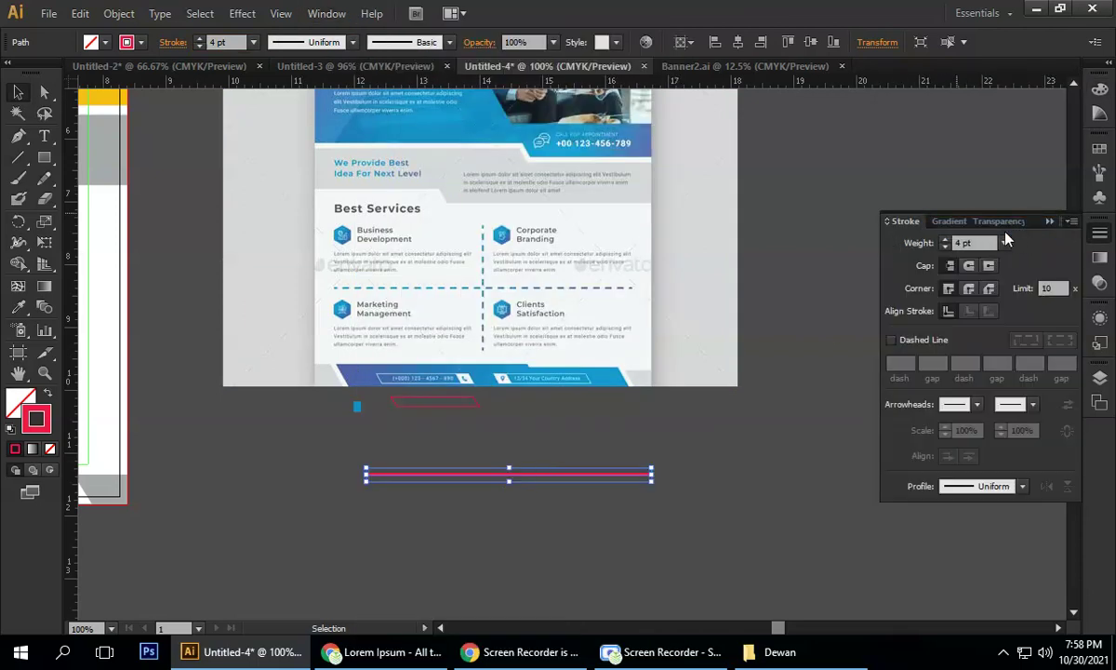
pyautogui.click(892, 340)
pyautogui.click(786, 402)
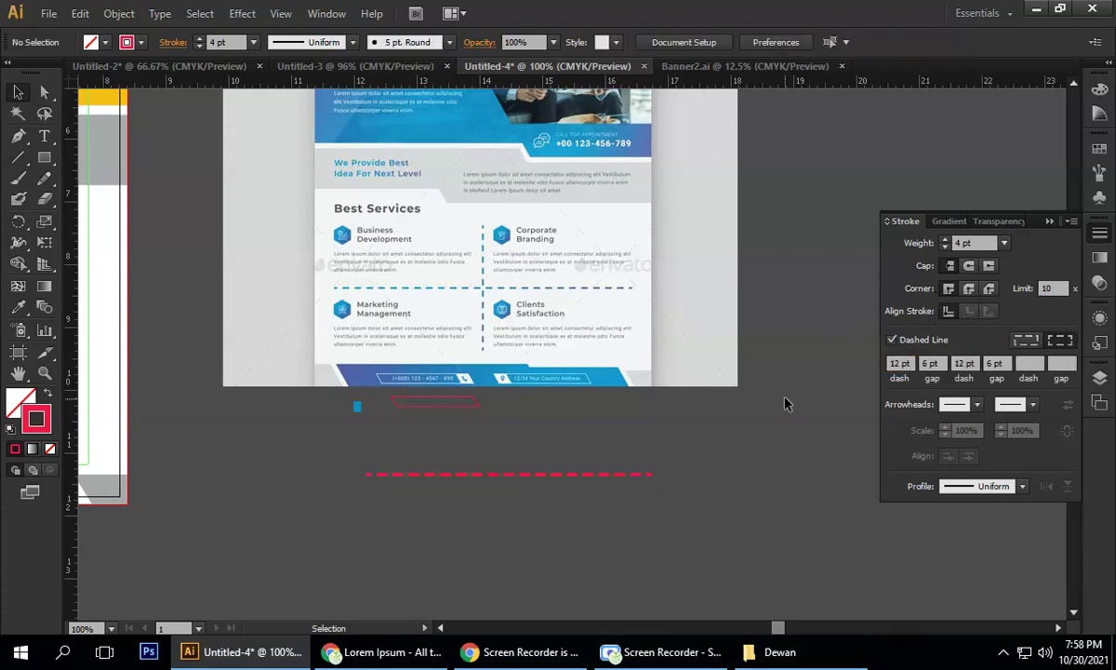
pyautogui.click(1050, 220)
pyautogui.scroll(5, 402, 475)
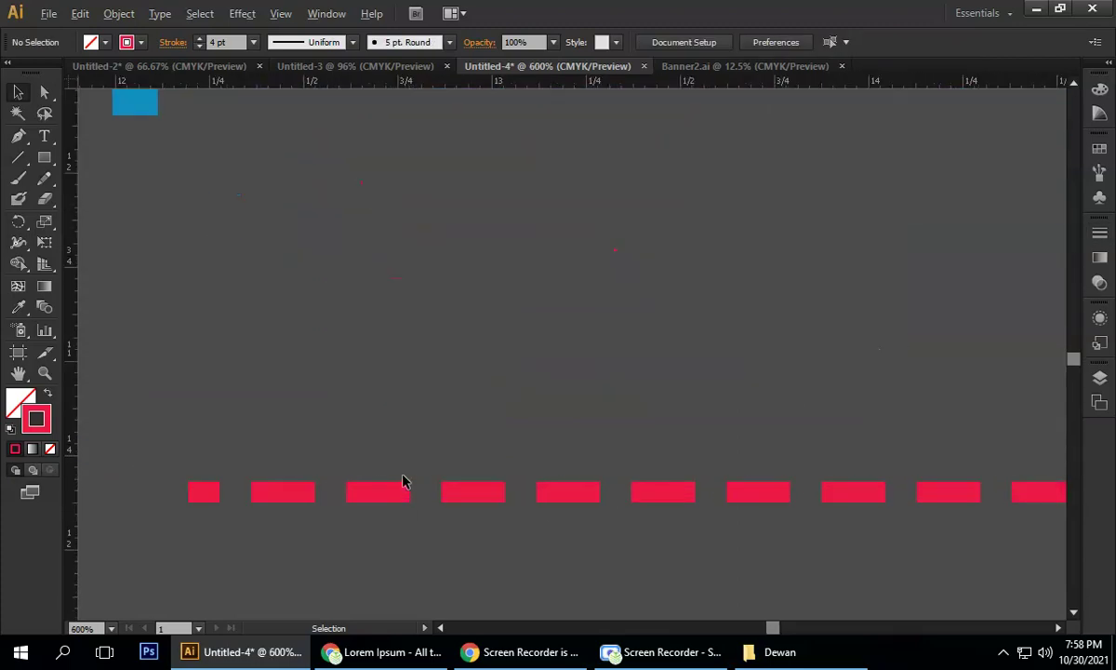
pyautogui.scroll(-4, 408, 484)
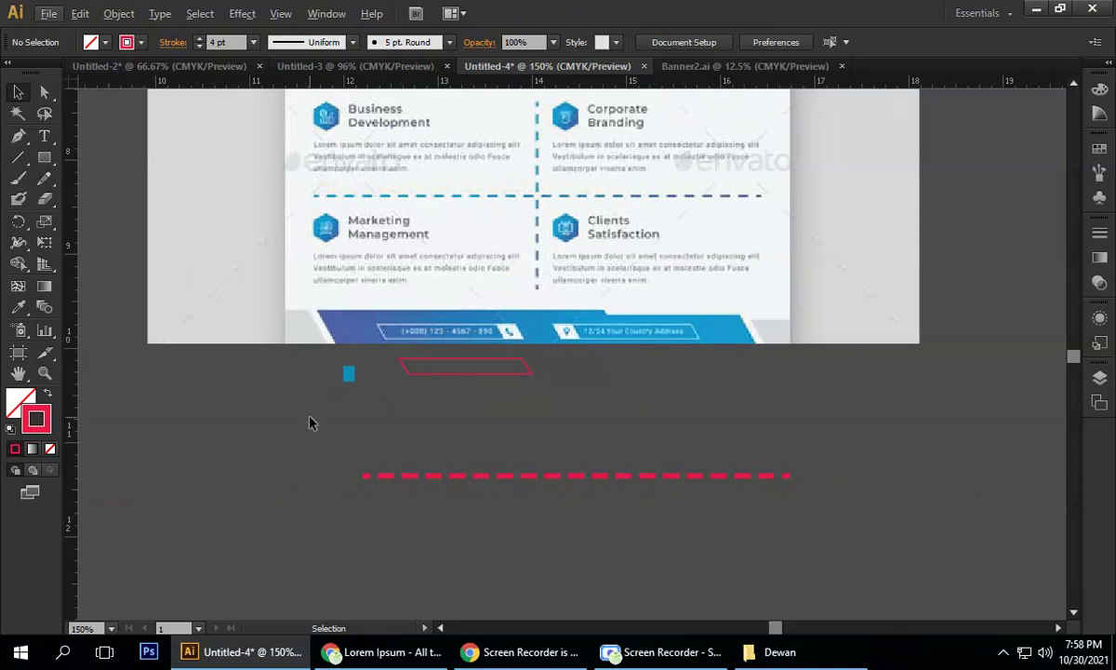
# - Duplicate the dashed line below the original and rotate the copy 90° so it stands vertical
pyautogui.scroll(-1, 310, 423)
pyautogui.moveTo(313, 421); pyautogui.dragTo(603, 477)
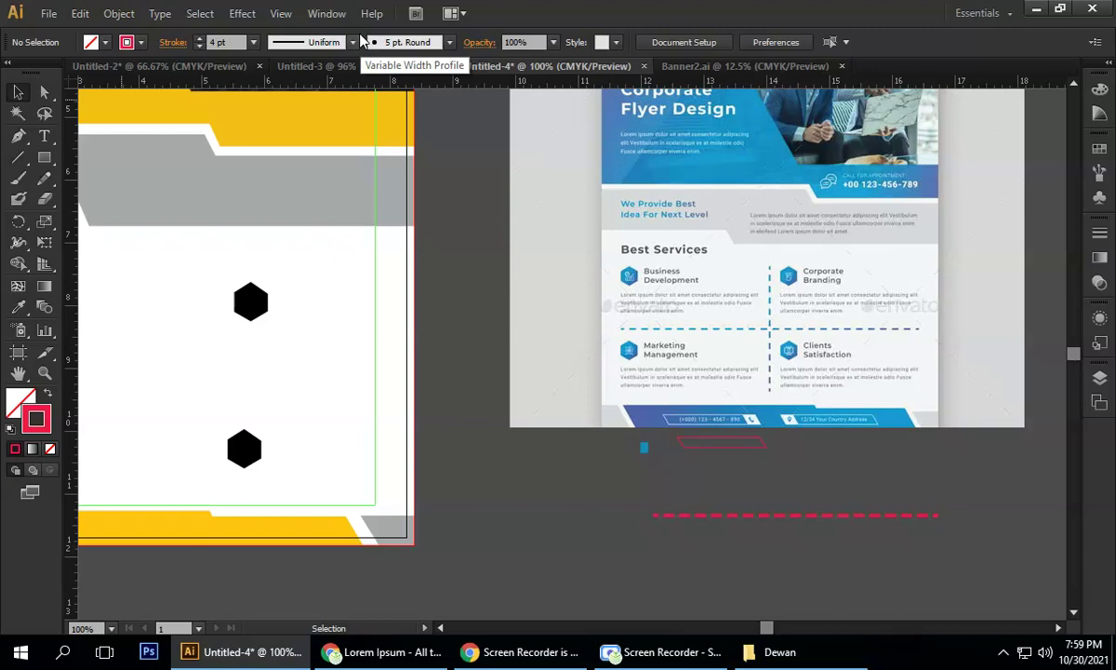
pyautogui.scroll(-2, 536, 279)
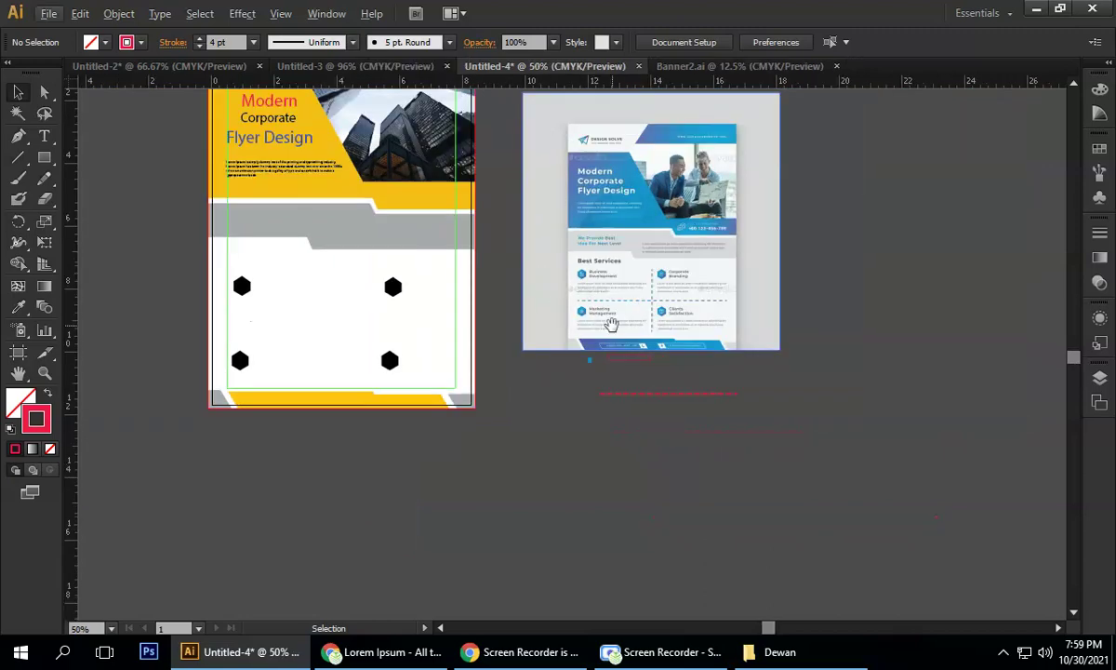
pyautogui.moveTo(614, 330); pyautogui.dragTo(552, 328)
pyautogui.moveTo(516, 380); pyautogui.dragTo(773, 445)
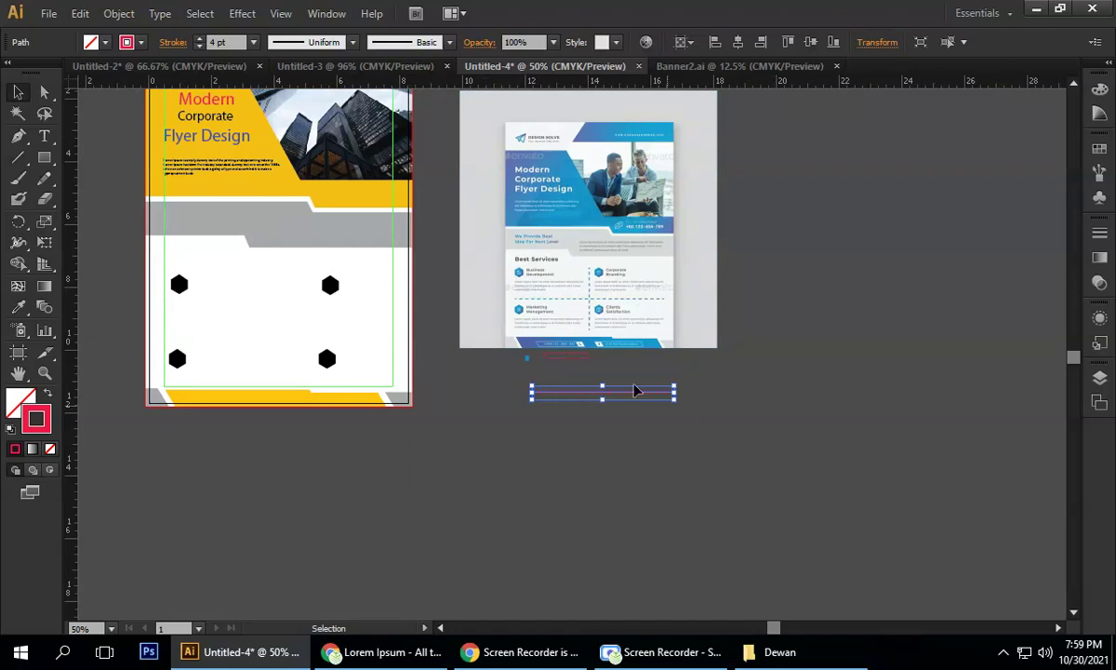
pyautogui.click(888, 398)
pyautogui.scroll(1, 684, 349)
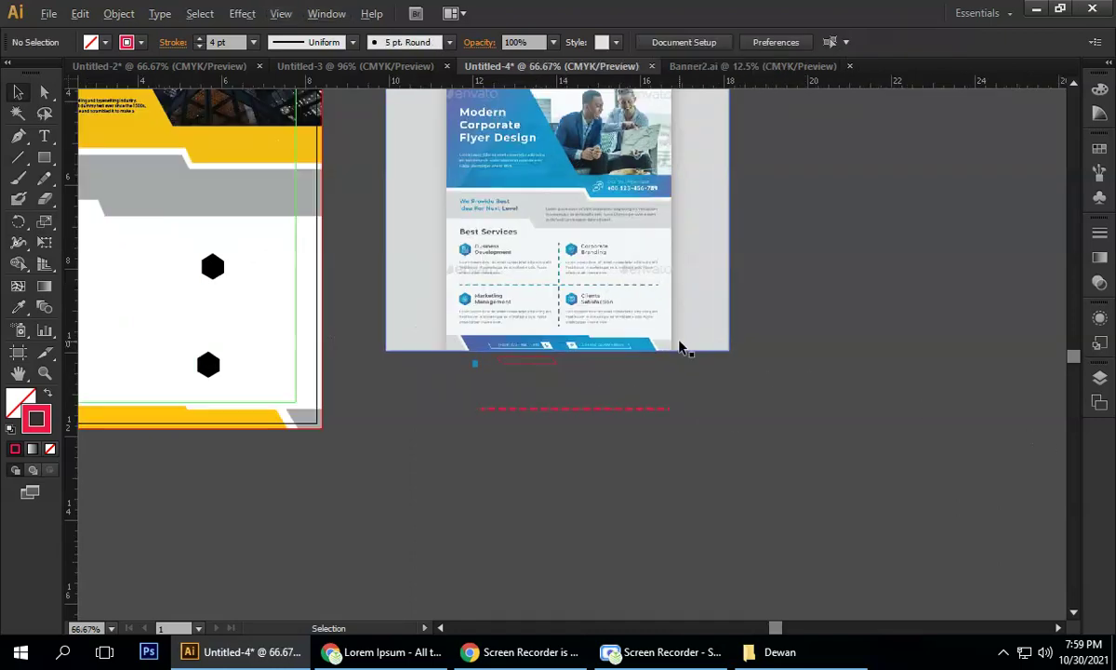
pyautogui.scroll(-1, 679, 384)
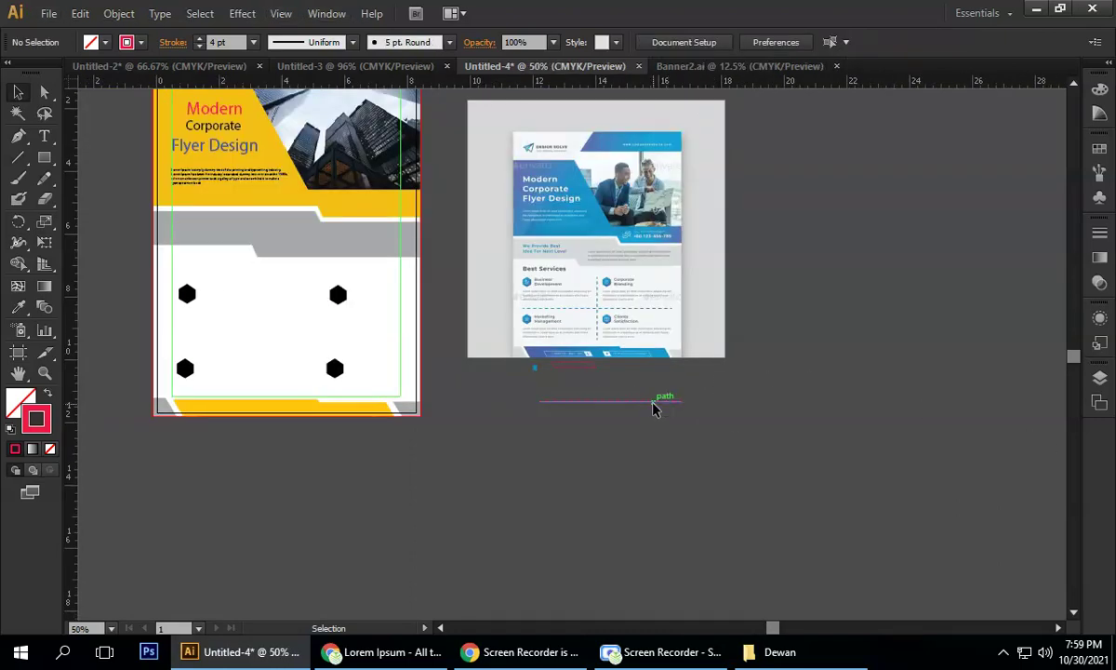
pyautogui.moveTo(654, 410); pyautogui.dragTo(667, 506)
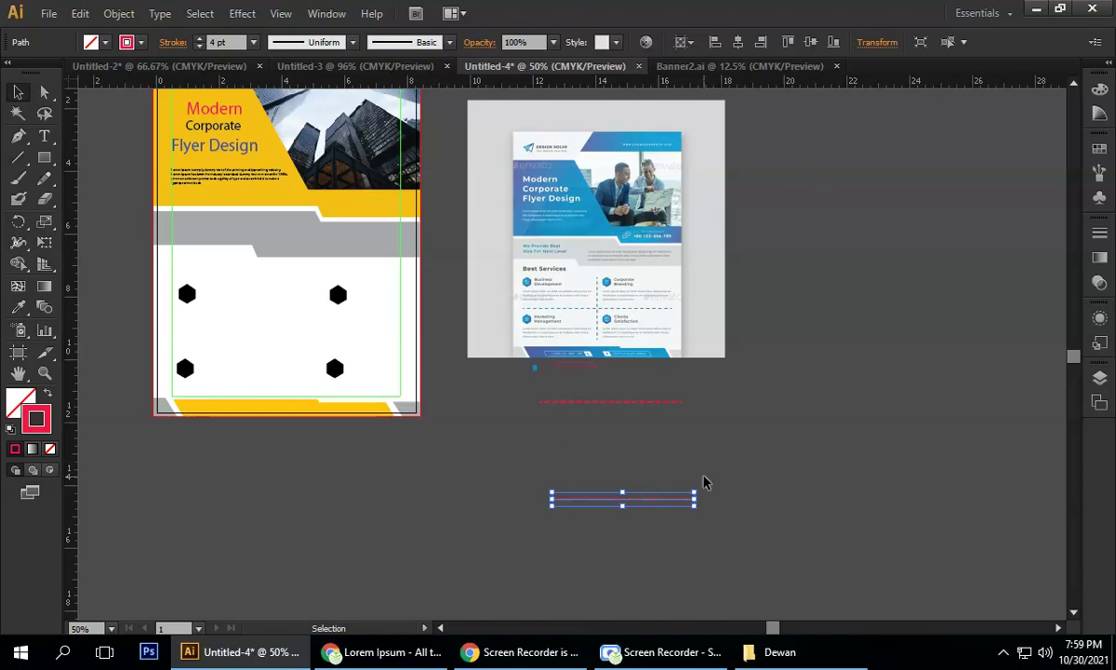
pyautogui.moveTo(704, 485); pyautogui.dragTo(646, 570)
pyautogui.click(686, 510)
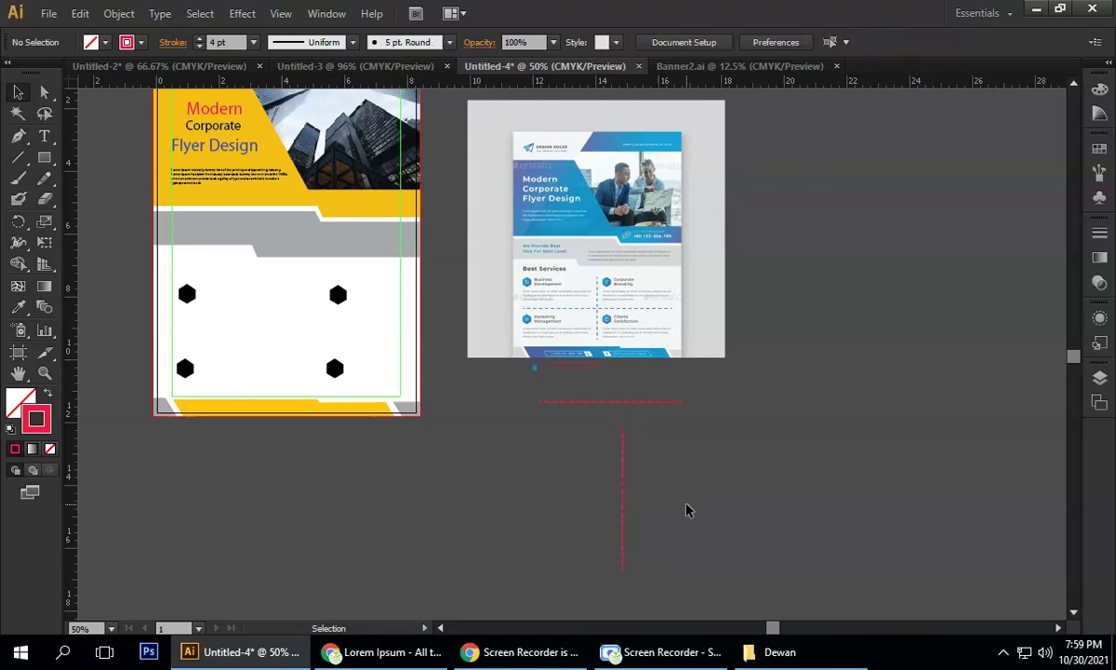
# - Centre the horizontal dashed line on the vertical one both horizontally and vertically, with the vertical line as key object
pyautogui.click(624, 403)
pyautogui.keyDown('shift'); pyautogui.click(624, 482); pyautogui.keyUp('shift')
pyautogui.click(622, 489)
pyautogui.click(679, 43)
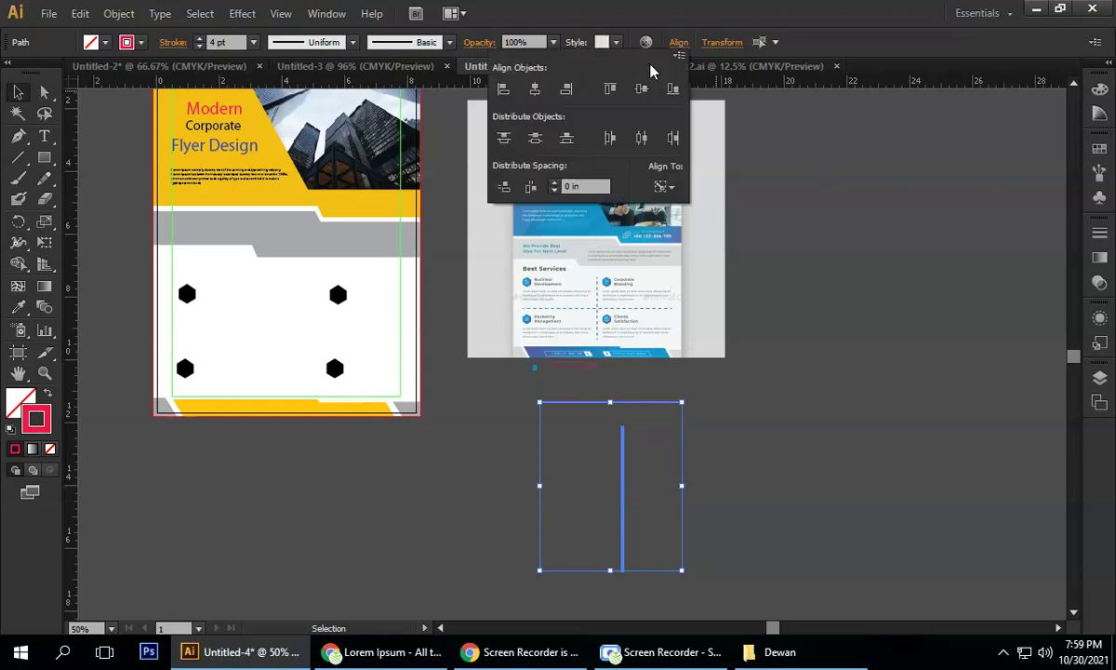
pyautogui.click(535, 88)
pyautogui.click(641, 89)
pyautogui.click(684, 464)
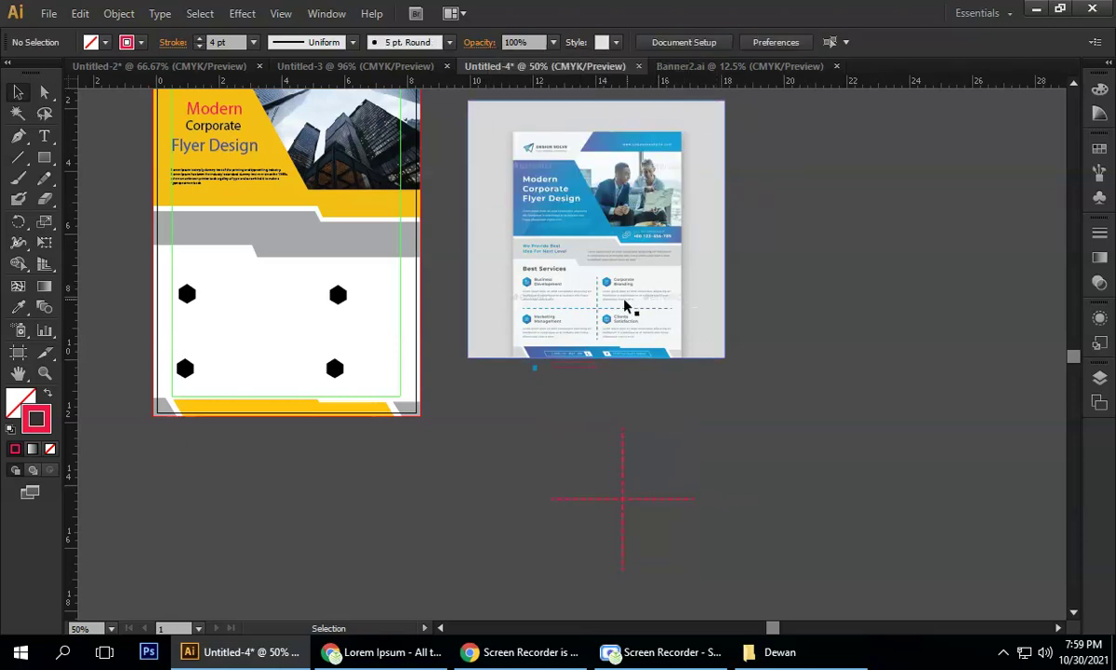
# - Lengthen the cross's horizontal dashed line equally from its centre to about 7.4 in
pyautogui.click(553, 499)
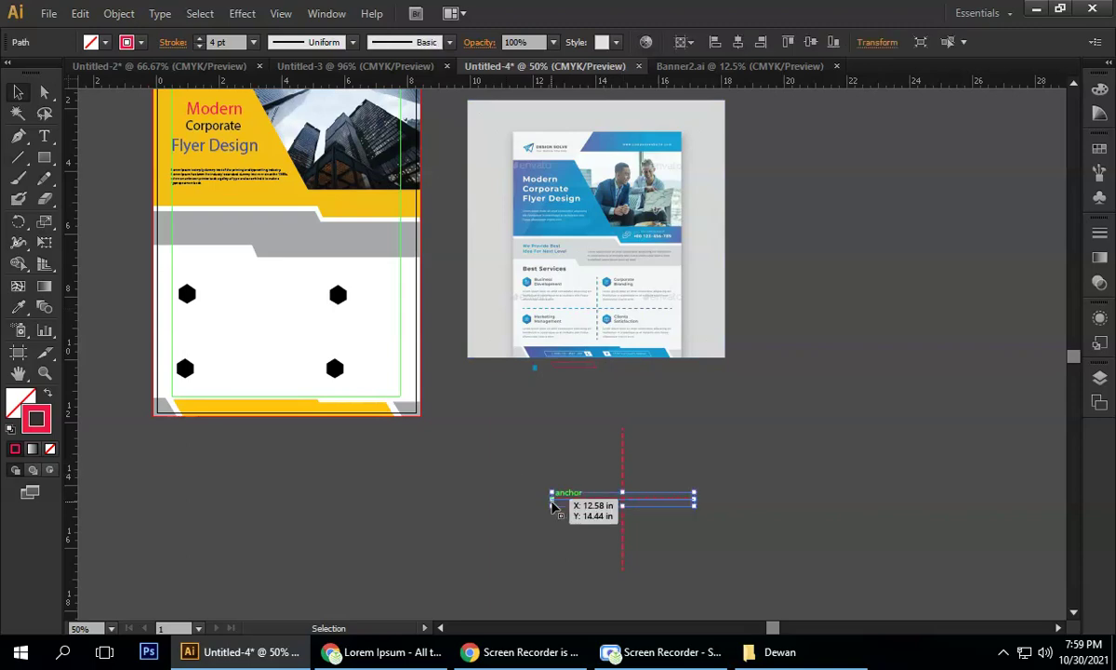
pyautogui.moveTo(694, 499); pyautogui.dragTo(741, 499)
pyautogui.click(786, 406)
# - Place a vertical guide along the left text margin of the reference flyer, at its headline and service icons
pyautogui.scroll(2, 554, 340)
pyautogui.moveTo(569, 354); pyautogui.dragTo(589, 470)
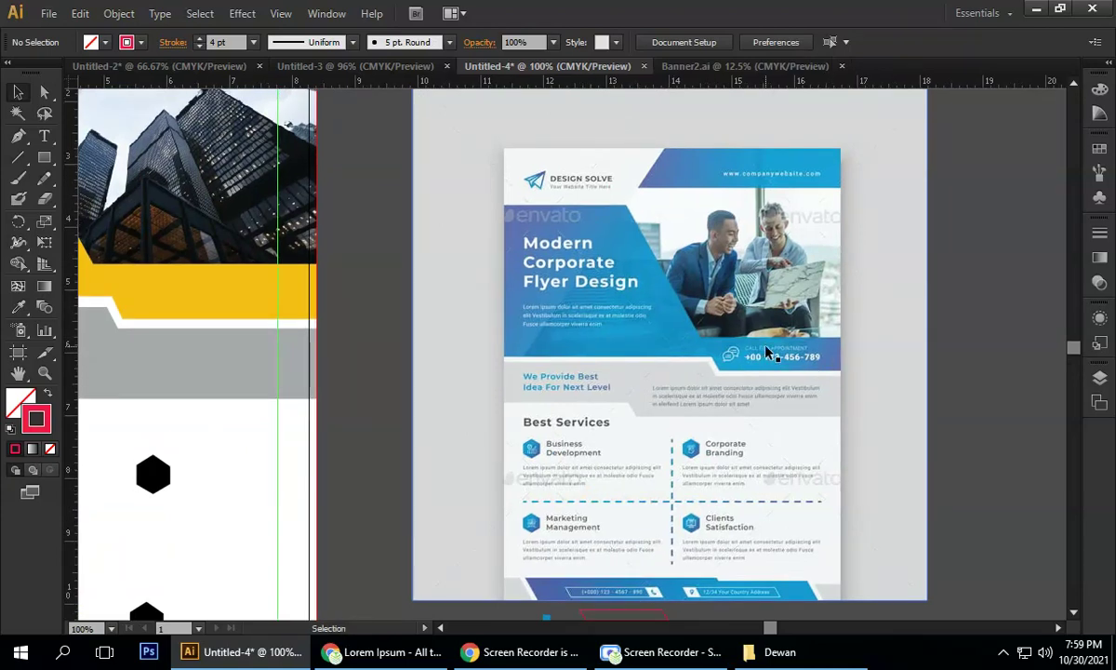
pyautogui.scroll(2, 768, 352)
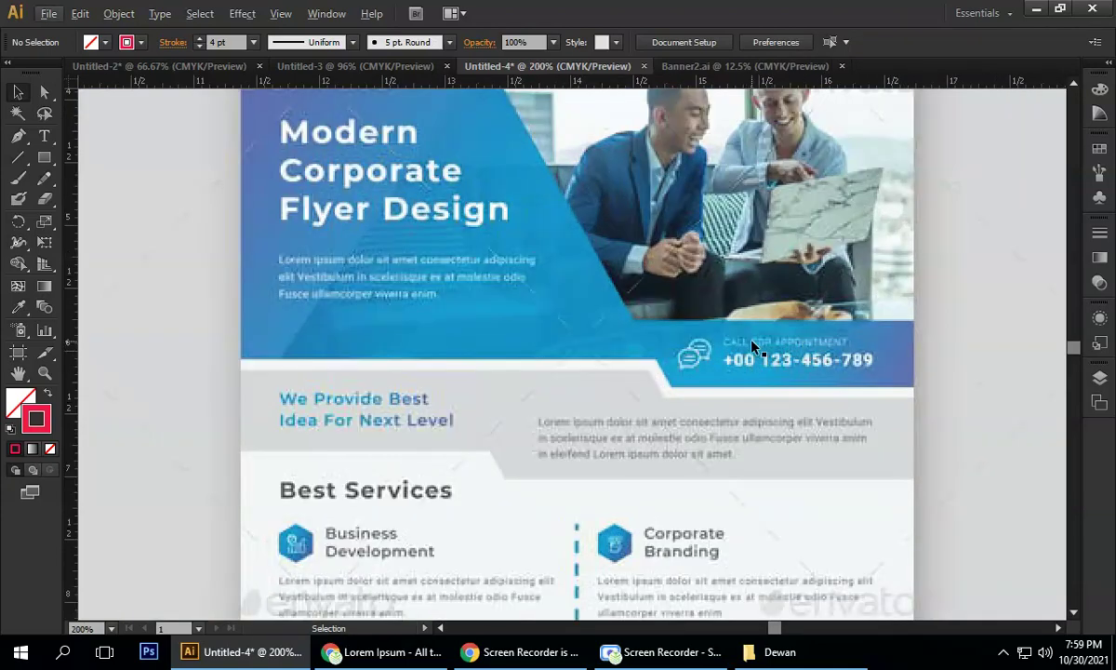
pyautogui.scroll(-2, 598, 324)
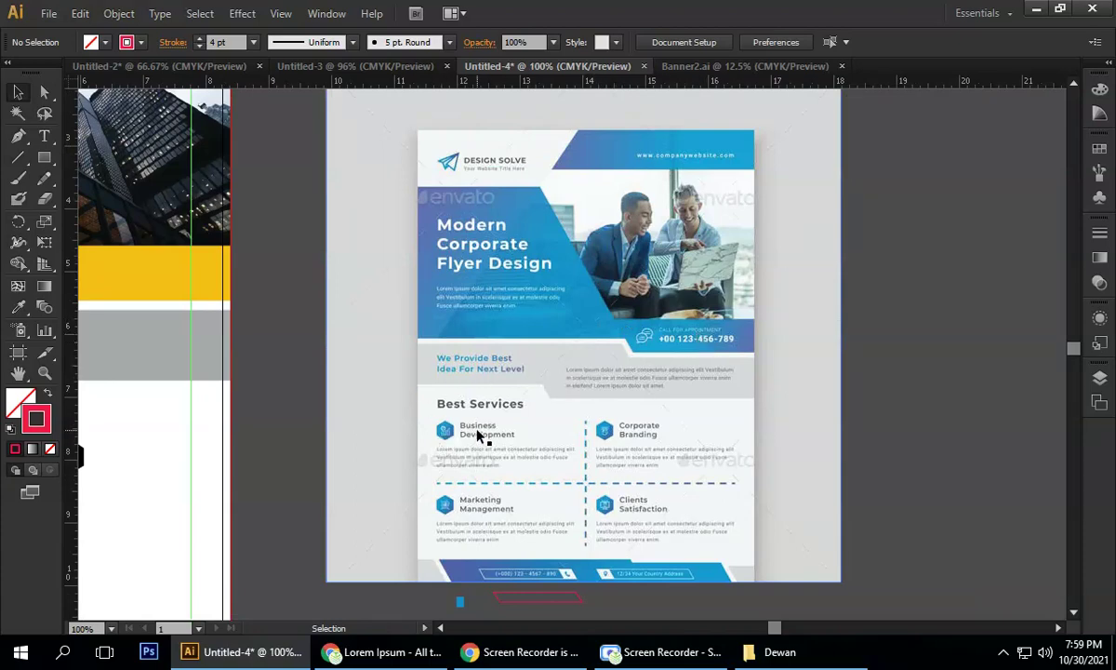
pyautogui.scroll(-1, 279, 363)
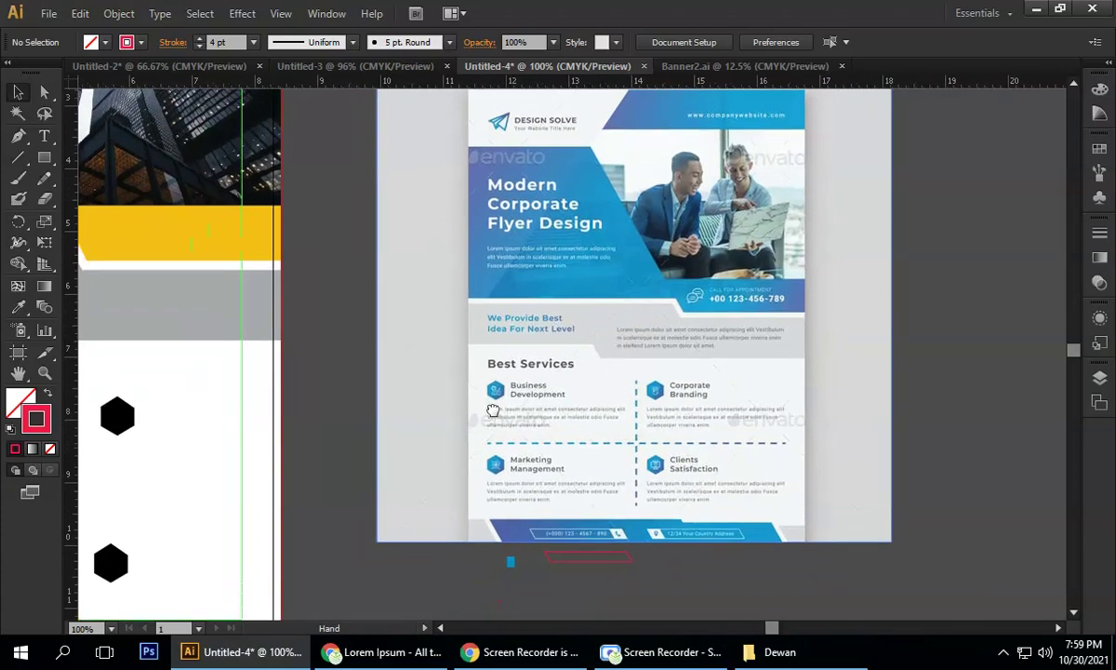
pyautogui.moveTo(80, 250); pyautogui.dragTo(483, 407)
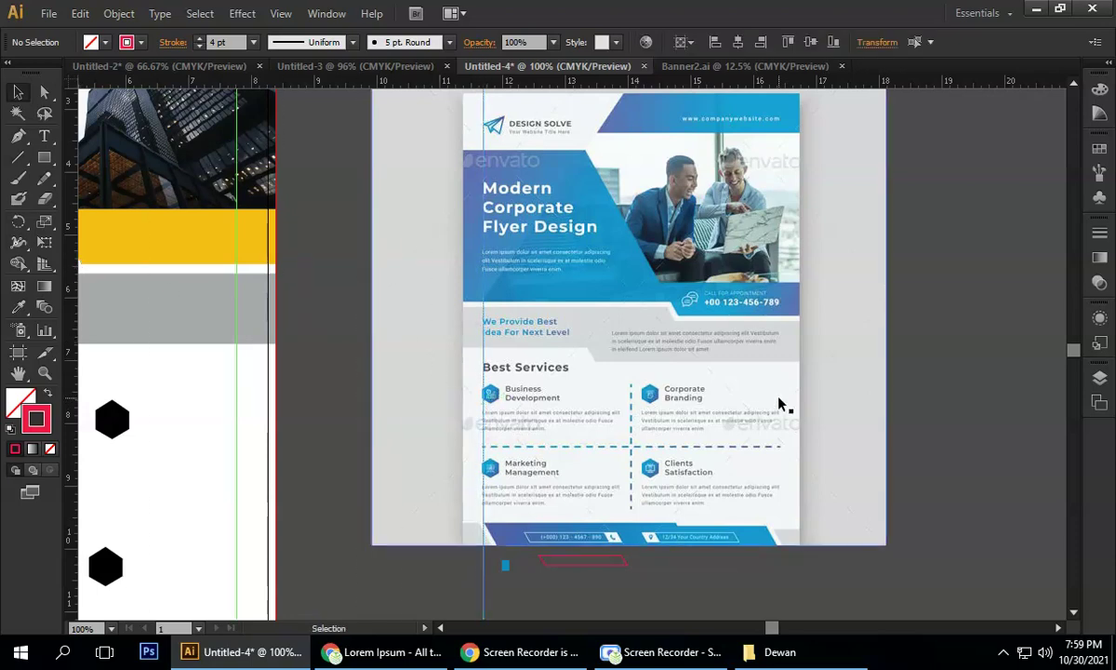
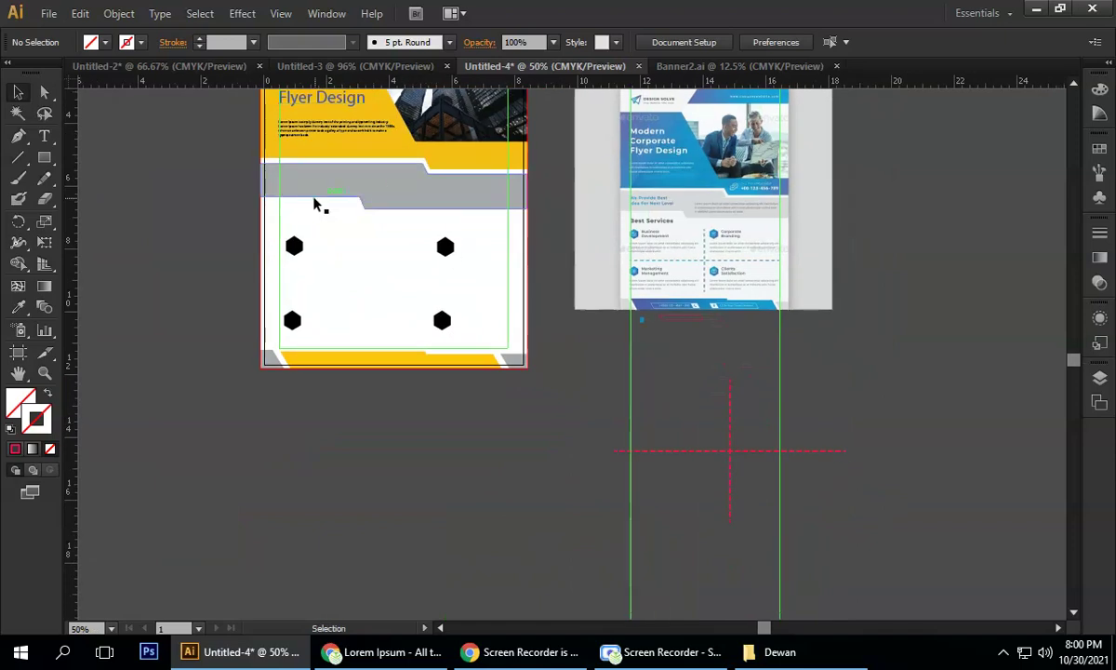
# - Duplicate the three-line headline into the empty area below the flyer and left-align the copy's lines
pyautogui.scroll(2, 350, 152)
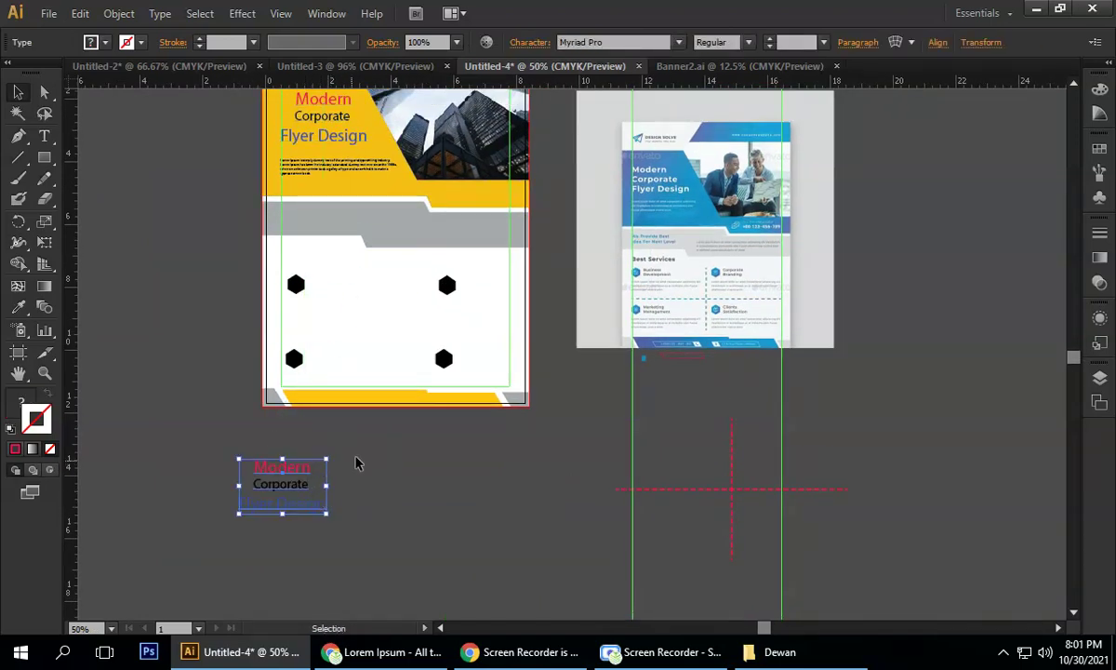
pyautogui.click(384, 458)
pyautogui.moveTo(274, 495); pyautogui.dragTo(278, 495)
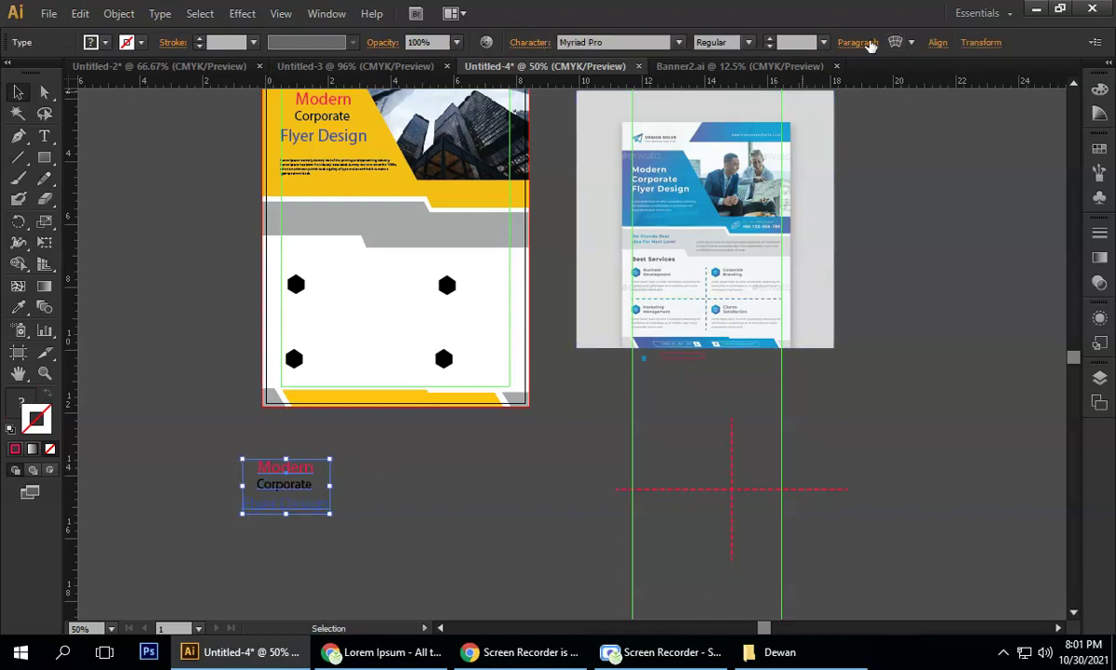
pyautogui.click(840, 43)
pyautogui.click(695, 81)
pyautogui.click(462, 516)
pyautogui.click(456, 477)
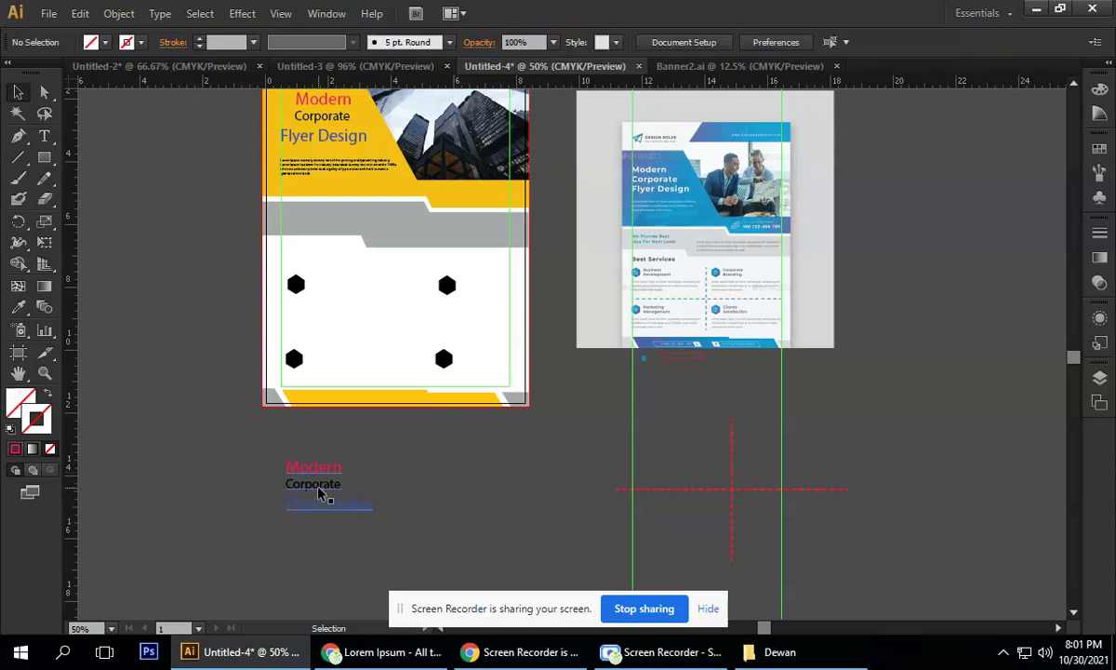
# - Try centre alignment on the headline copy and change its paragraph alignment to right
pyautogui.click(319, 489)
pyautogui.click(854, 43)
pyautogui.click(712, 75)
pyautogui.click(752, 78)
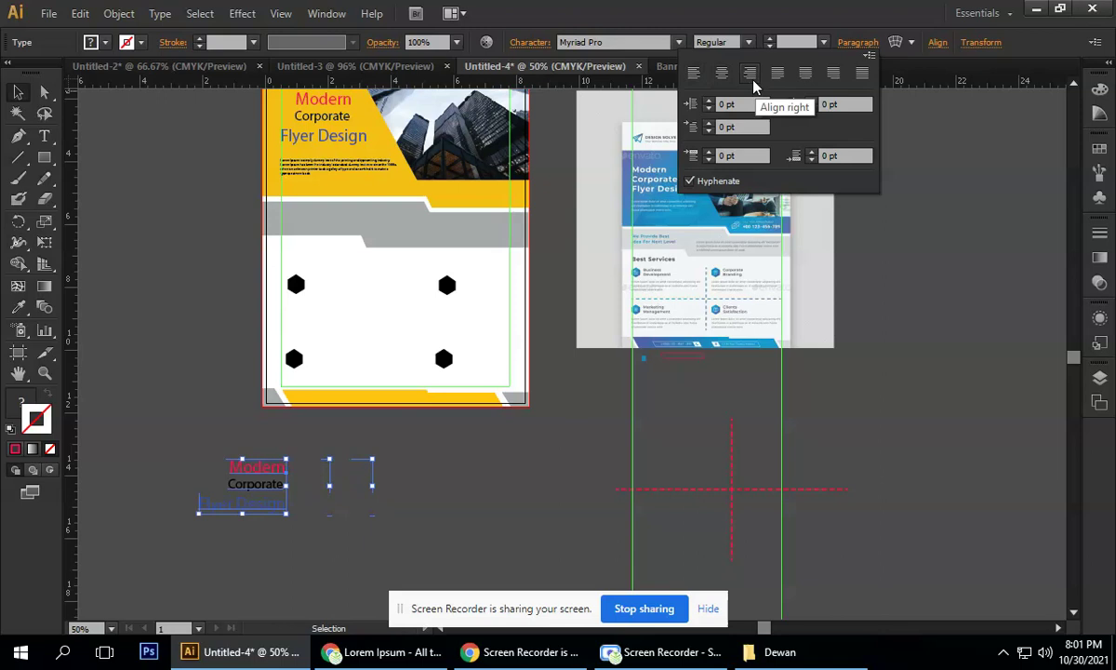
# - Undo the last paragraph alignment change on the headline copy below the flyer
pyautogui.click(543, 448)
pyautogui.click(449, 440)
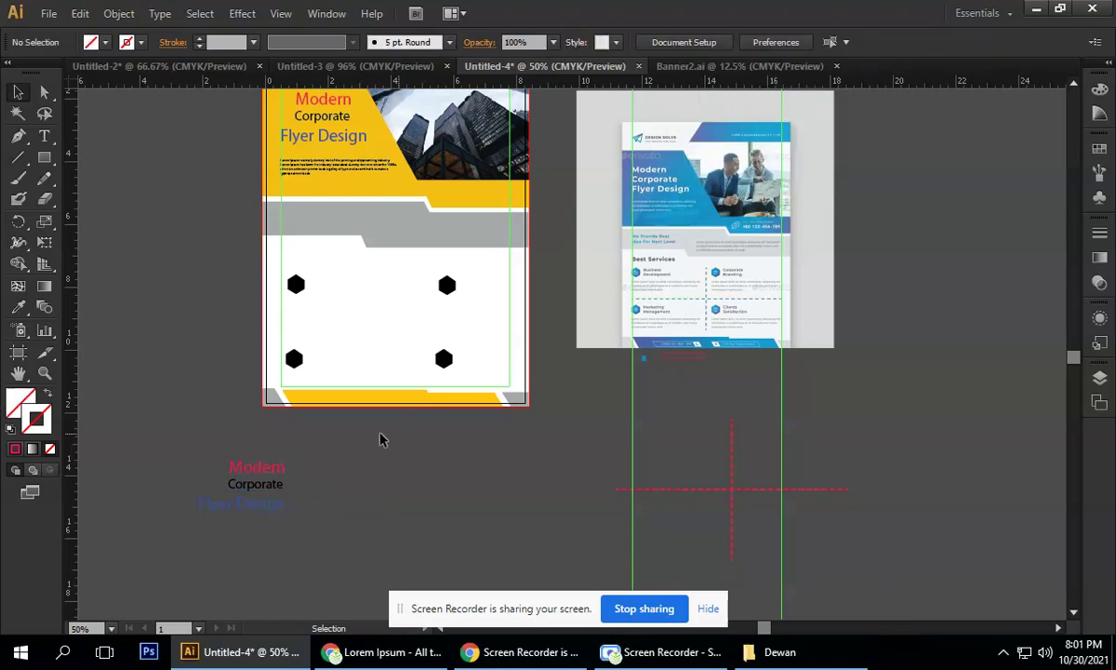
pyautogui.hotkey('ctrl', 'z')
pyautogui.press('v')
# - Examine how the reference flyer's headline, phone number, grey-band paragraph and services text line up with the vertical margin guides
pyautogui.click(844, 285)
pyautogui.moveTo(845, 285); pyautogui.dragTo(712, 396)
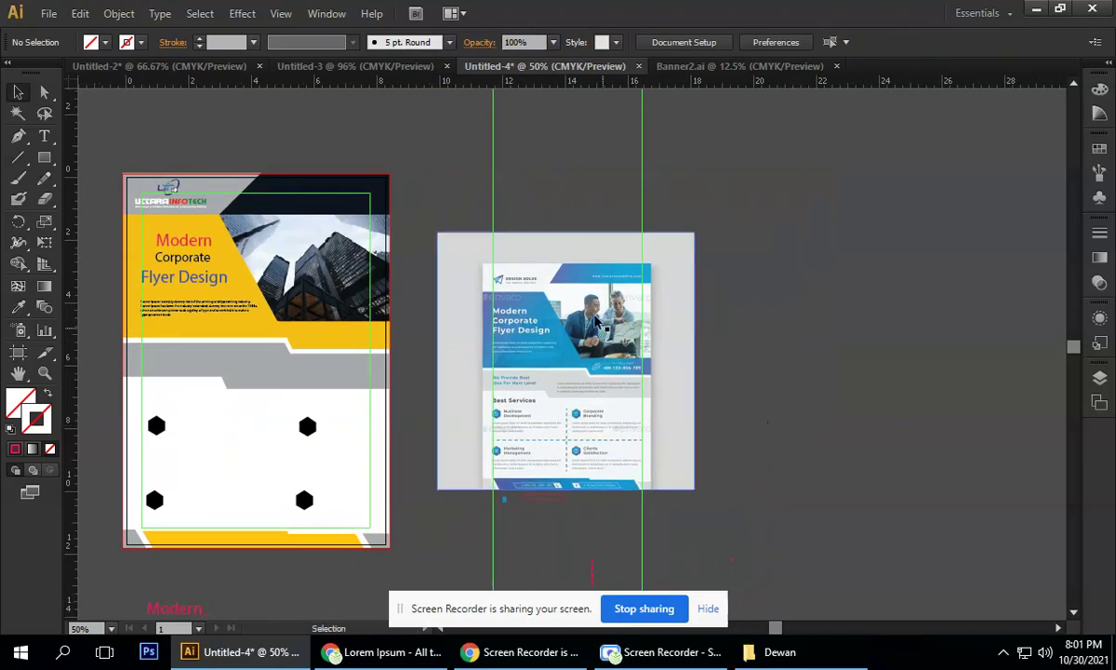
pyautogui.hotkey('ctrl', '+')
pyautogui.hotkey('ctrl', '+')
pyautogui.hotkey('ctrl', '+')
pyautogui.moveTo(680, 246); pyautogui.dragTo(775, 189)
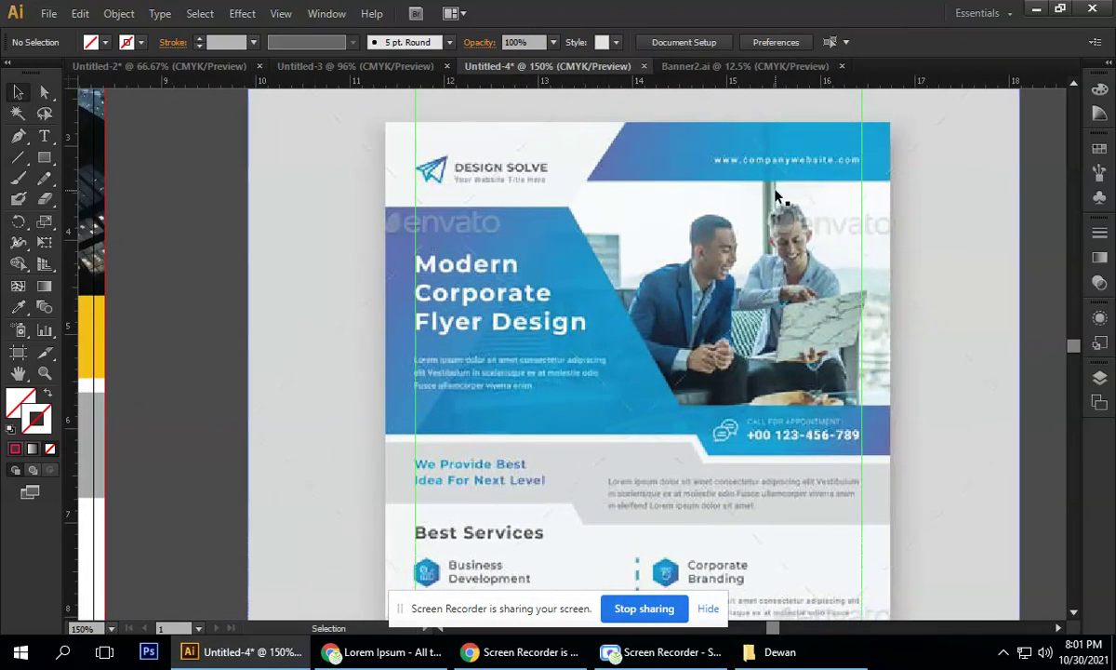
pyautogui.scroll(-5, 673, 324)
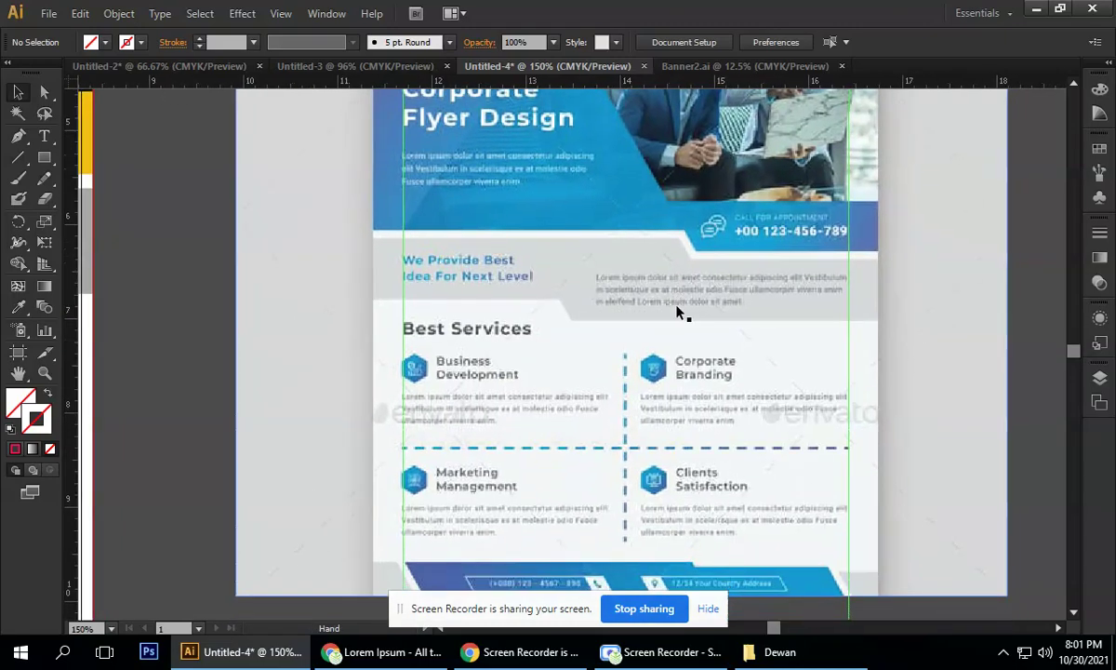
pyautogui.scroll(-3, 677, 312)
pyautogui.scroll(3, 678, 311)
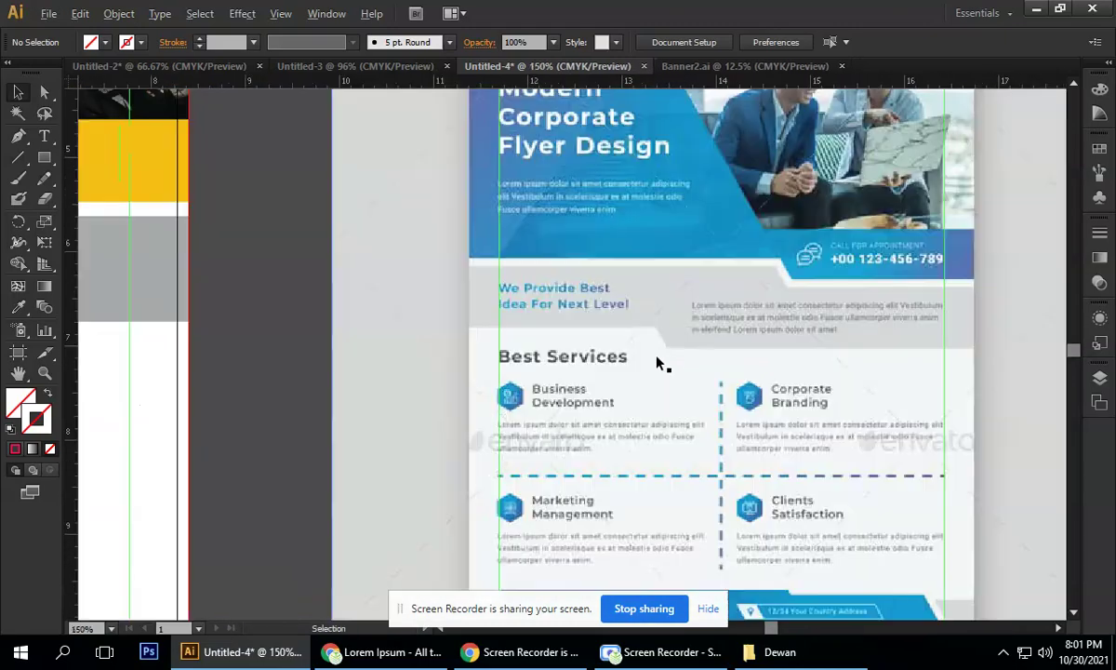
pyautogui.scroll(4, 607, 256)
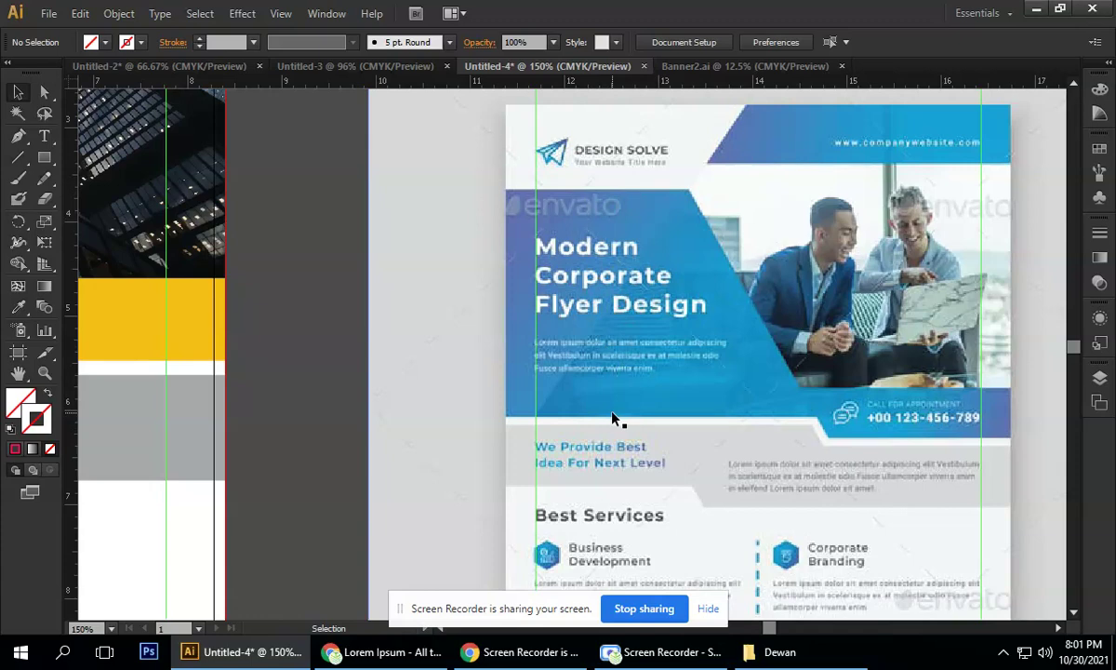
pyautogui.moveTo(977, 452); pyautogui.dragTo(784, 399)
pyautogui.scroll(2, 745, 371)
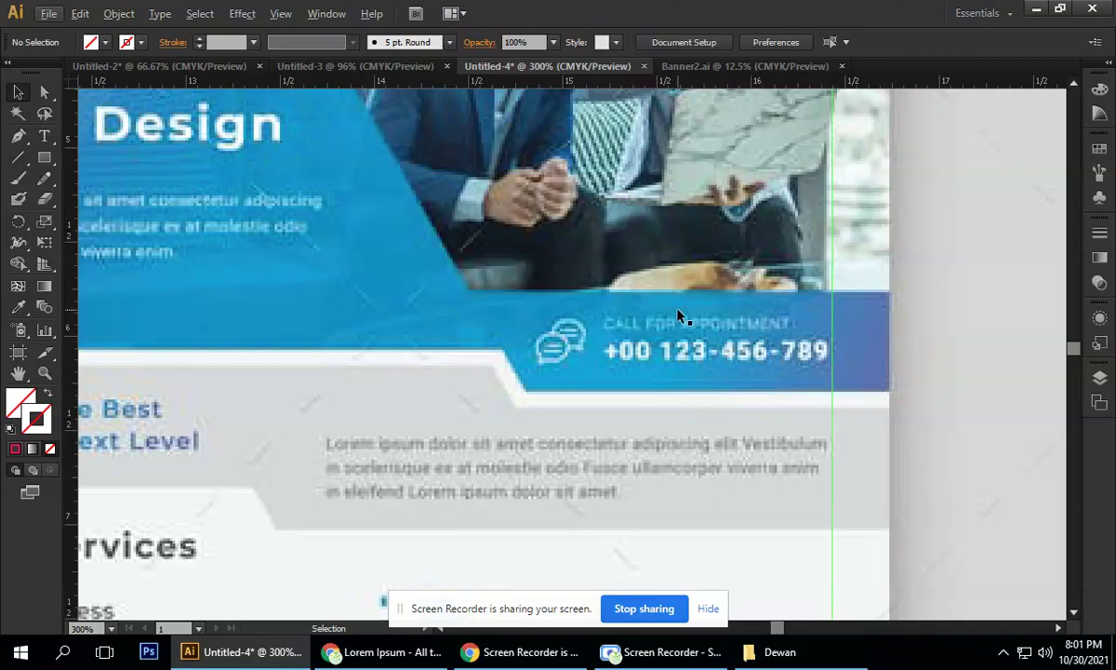
pyautogui.keyDown('alt'); pyautogui.scroll(-1, 679, 316); pyautogui.keyUp('alt')
pyautogui.scroll(-2, 679, 316)
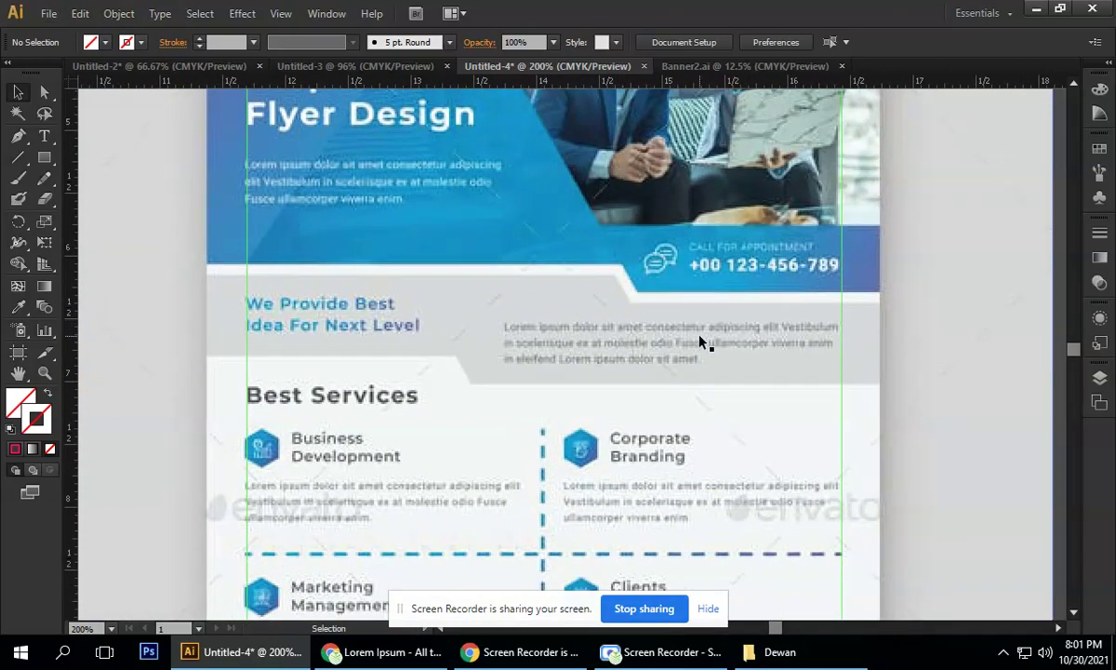
pyautogui.keyDown('alt'); pyautogui.scroll(2, 699, 343); pyautogui.keyUp('alt')
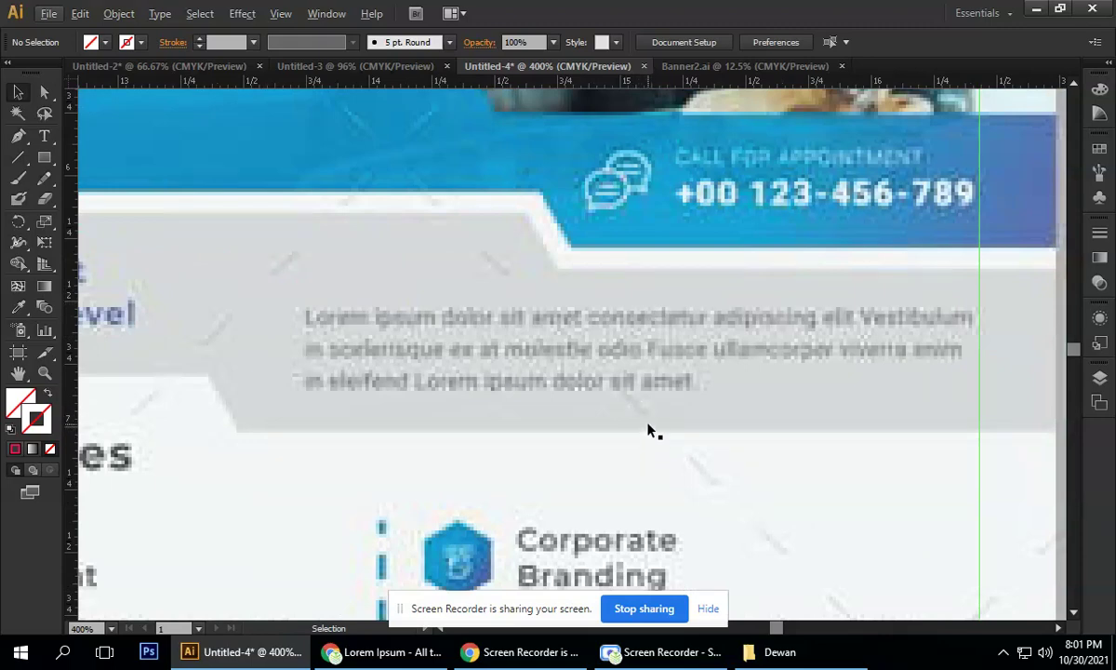
pyautogui.keyDown('alt'); pyautogui.scroll(-2, 614, 321); pyautogui.keyUp('alt')
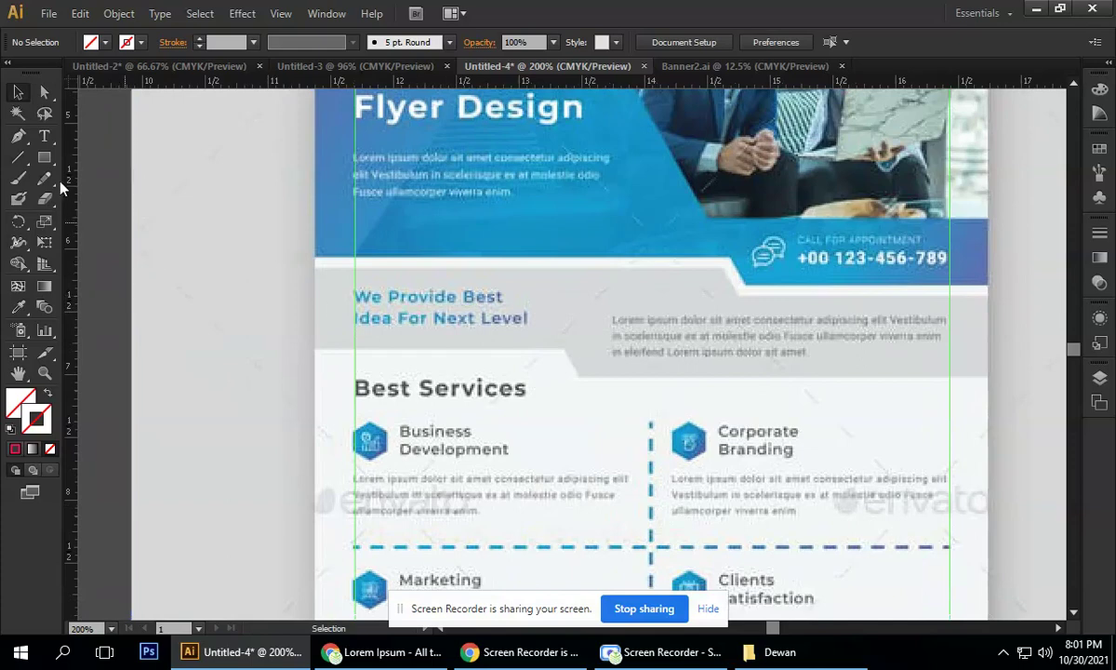
# - Compare the spacing above and below the reference's "We Provide Best Idea For Next Level" heading using a small rectangle as a gauge
pyautogui.moveTo(47, 160); pyautogui.dragTo(107, 152)
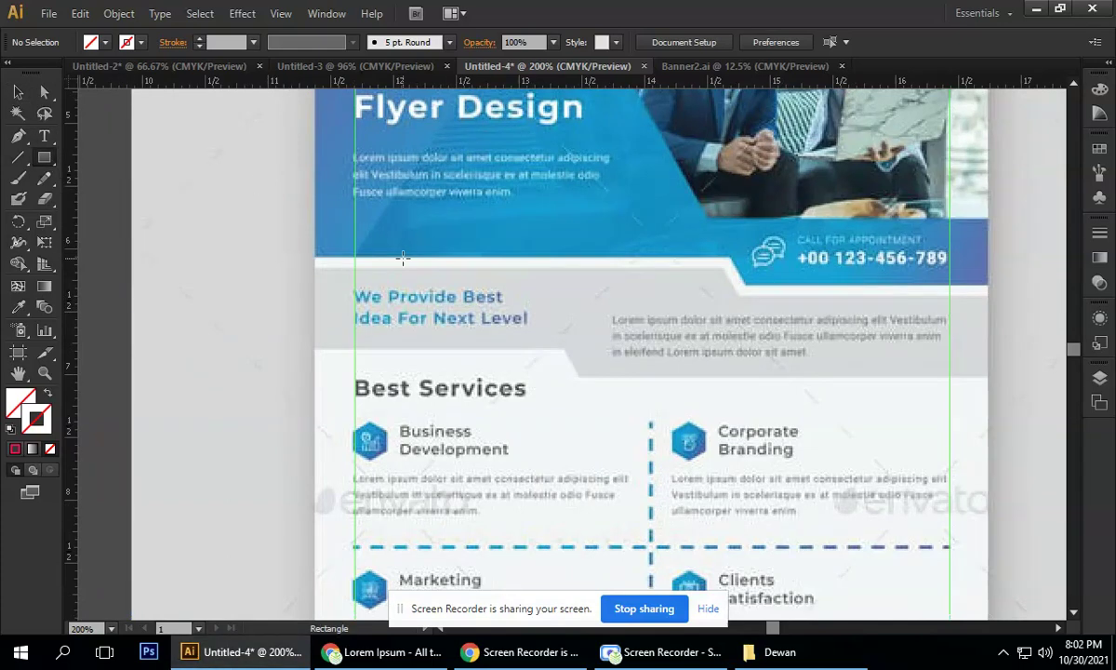
pyautogui.moveTo(407, 269); pyautogui.dragTo(436, 287)
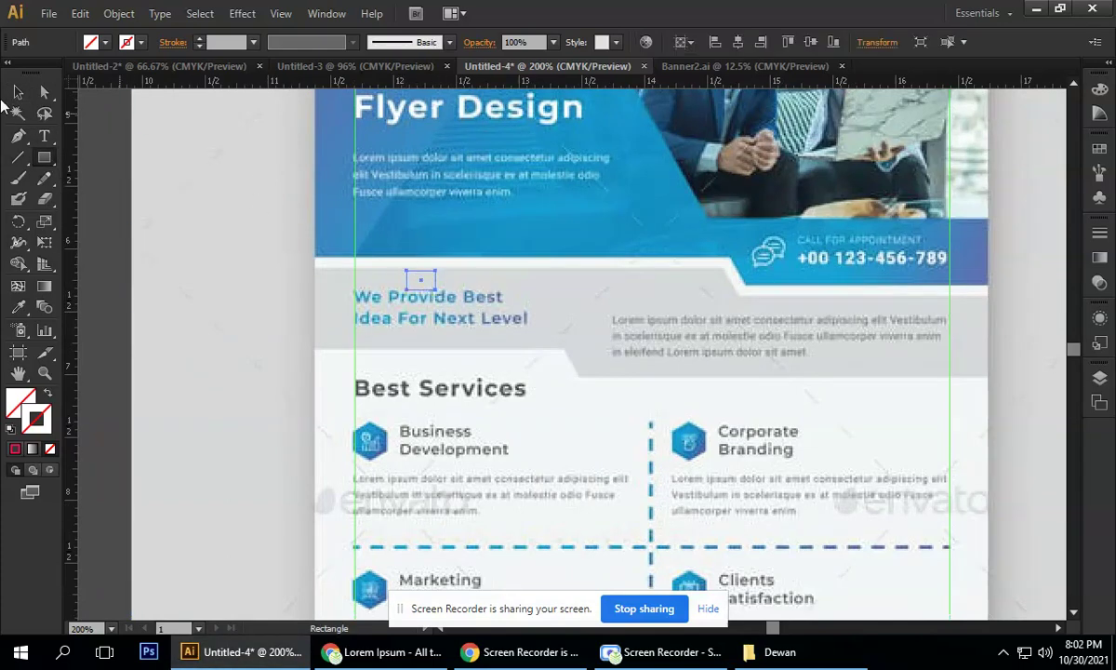
pyautogui.click(17, 92)
pyautogui.moveTo(424, 281); pyautogui.dragTo(423, 342)
pyautogui.click(421, 341)
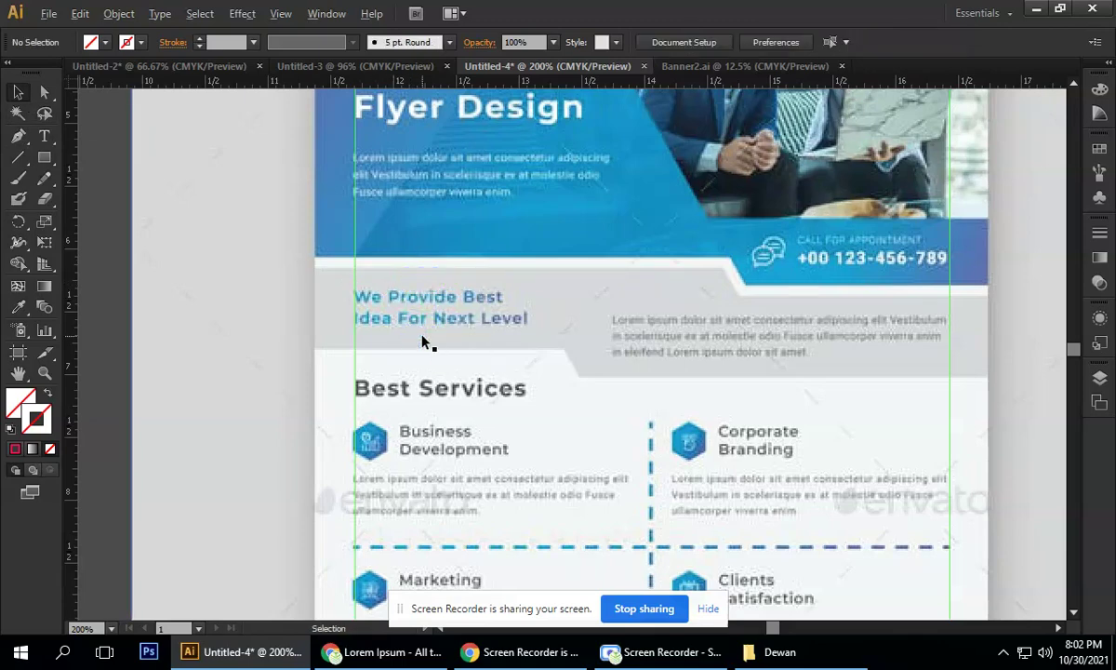
# - Delete the vertical guides over the reference flyer together with the leftover practice shapes and dashed line beneath it
pyautogui.scroll(-2, 422, 339)
pyautogui.moveTo(552, 417); pyautogui.dragTo(533, 311)
pyautogui.moveTo(321, 456); pyautogui.dragTo(814, 594)
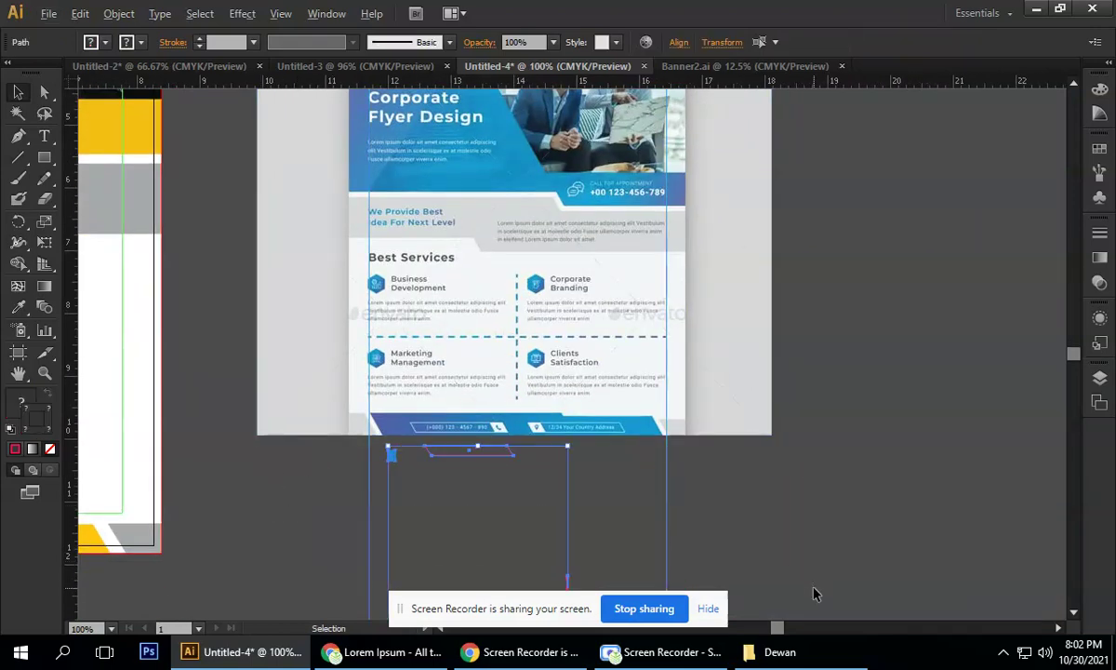
pyautogui.click(814, 594)
pyautogui.moveTo(755, 437); pyautogui.dragTo(802, 448)
# - Examine the reference flyer's Best Services section and the phone and address boxes in its footer
pyautogui.scroll(1, 590, 269)
pyautogui.moveTo(638, 305); pyautogui.dragTo(503, 277)
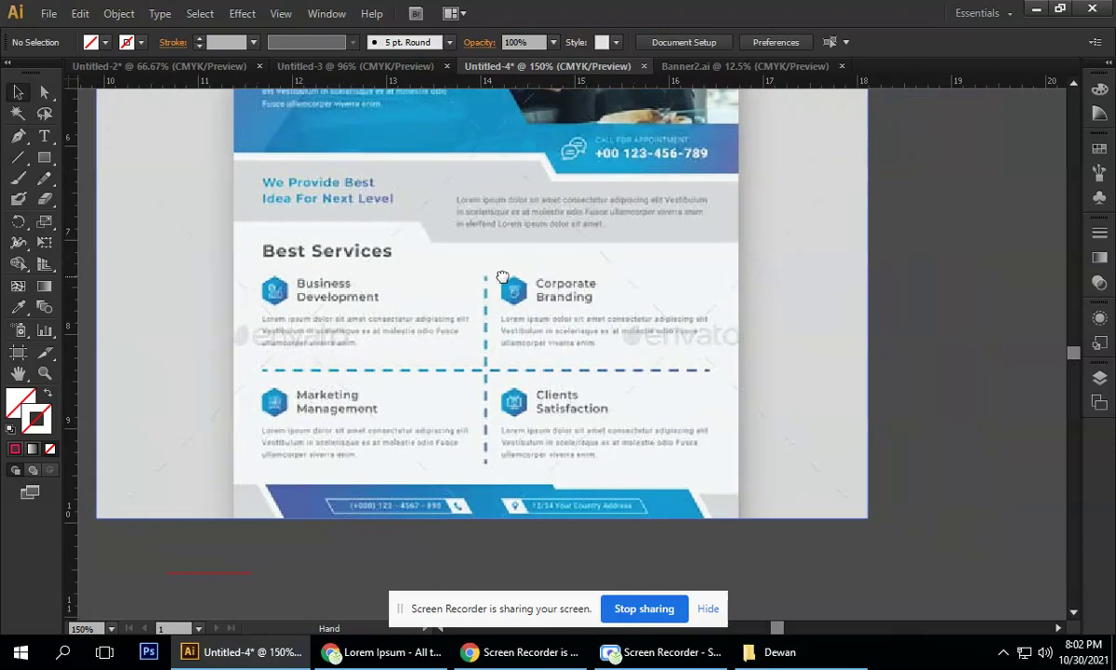
pyautogui.moveTo(289, 244); pyautogui.dragTo(449, 389)
pyautogui.scroll(-1, 438, 377)
pyautogui.moveTo(583, 338); pyautogui.dragTo(531, 381)
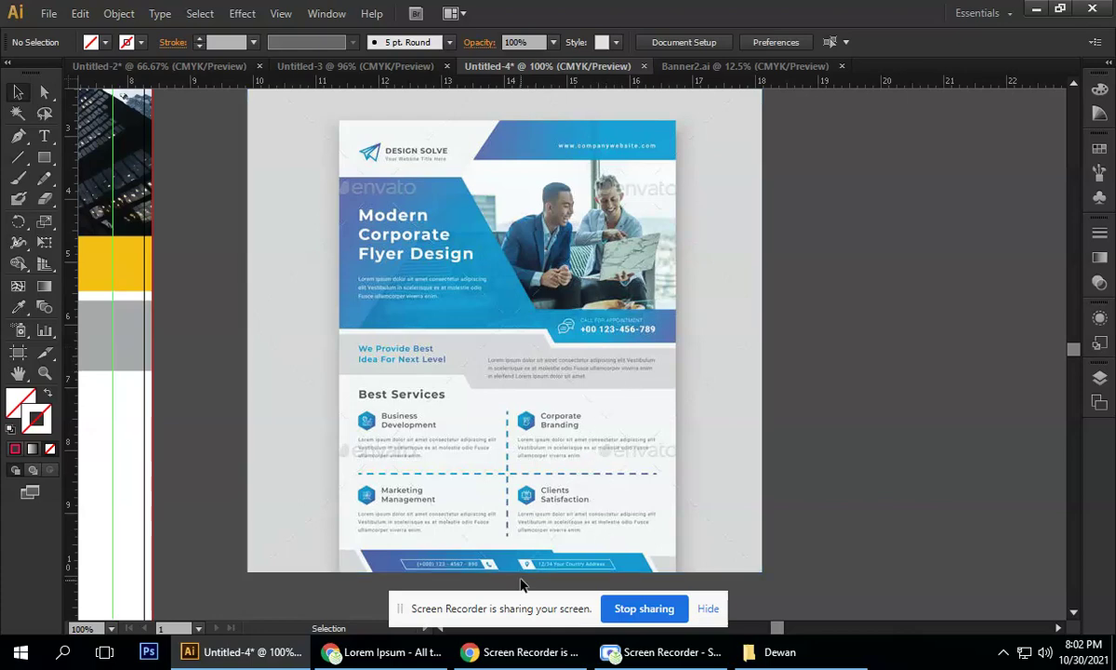
pyautogui.keyDown('alt'); pyautogui.scroll(3, 526, 577); pyautogui.keyUp('alt')
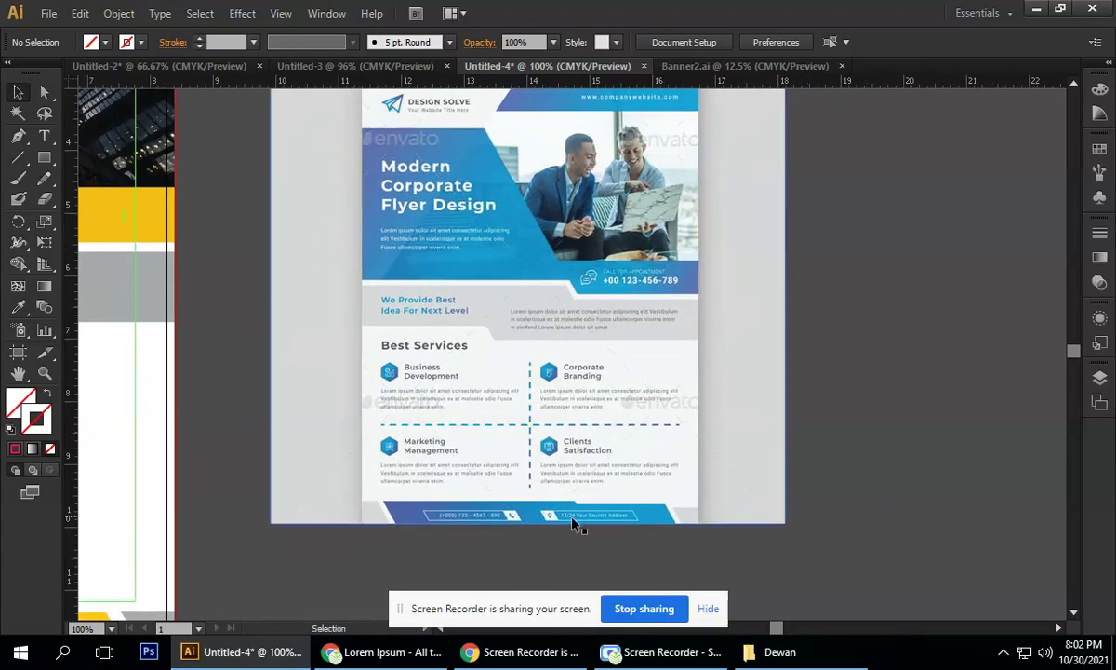
pyautogui.keyDown('alt'); pyautogui.scroll(2, 600, 524); pyautogui.keyUp('alt')
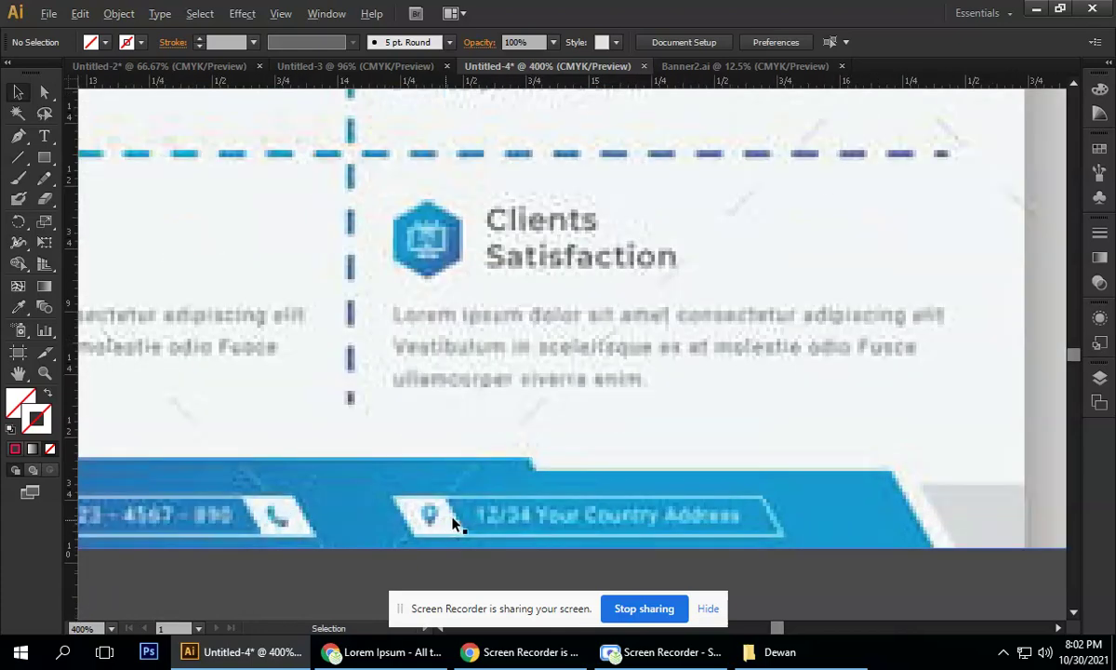
pyautogui.keyDown('alt'); pyautogui.scroll(-2, 463, 521); pyautogui.keyUp('alt')
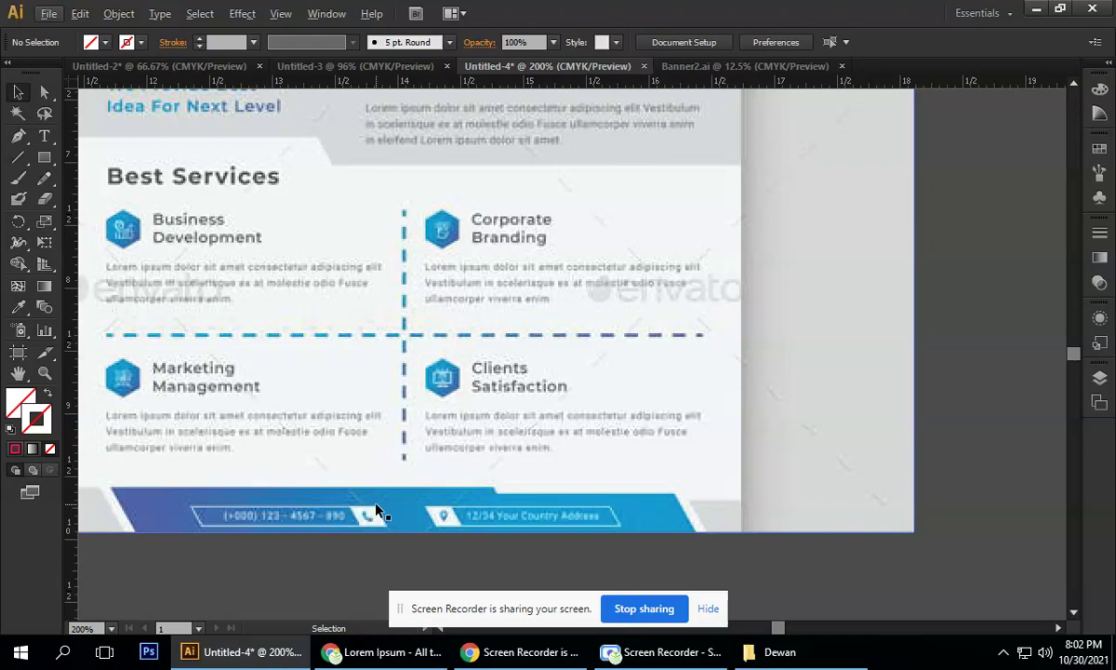
pyautogui.keyDown('alt'); pyautogui.scroll(-3, 378, 491); pyautogui.keyUp('alt')
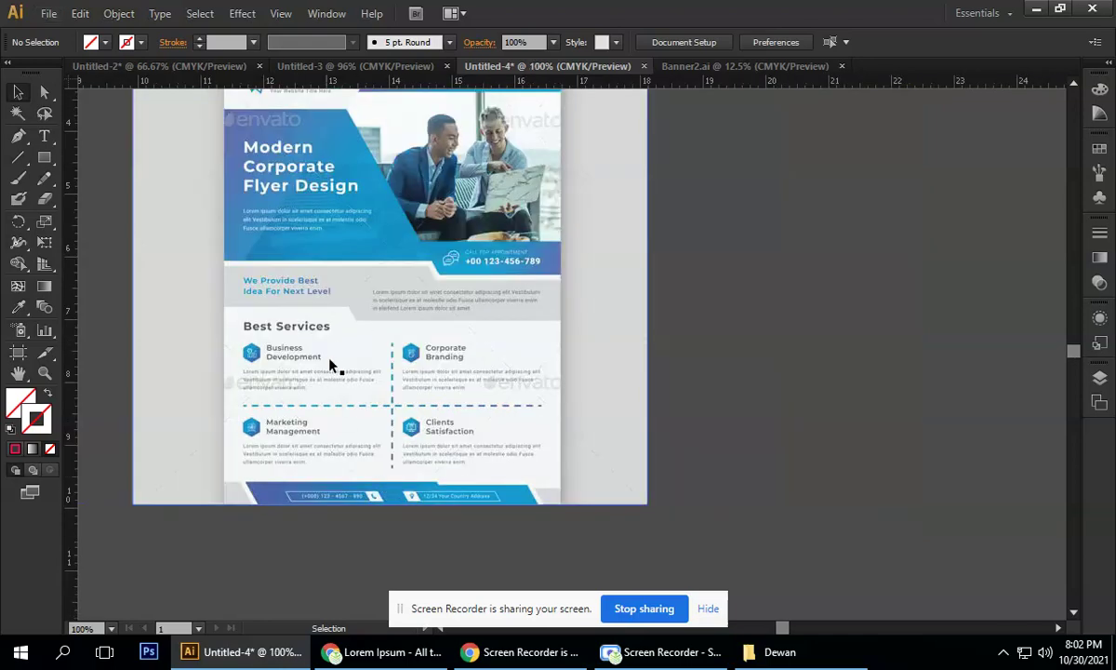
# - Examine the reference flyer's overall layout and its header with the logo, website address, headline and photo
pyautogui.moveTo(331, 367); pyautogui.dragTo(512, 401)
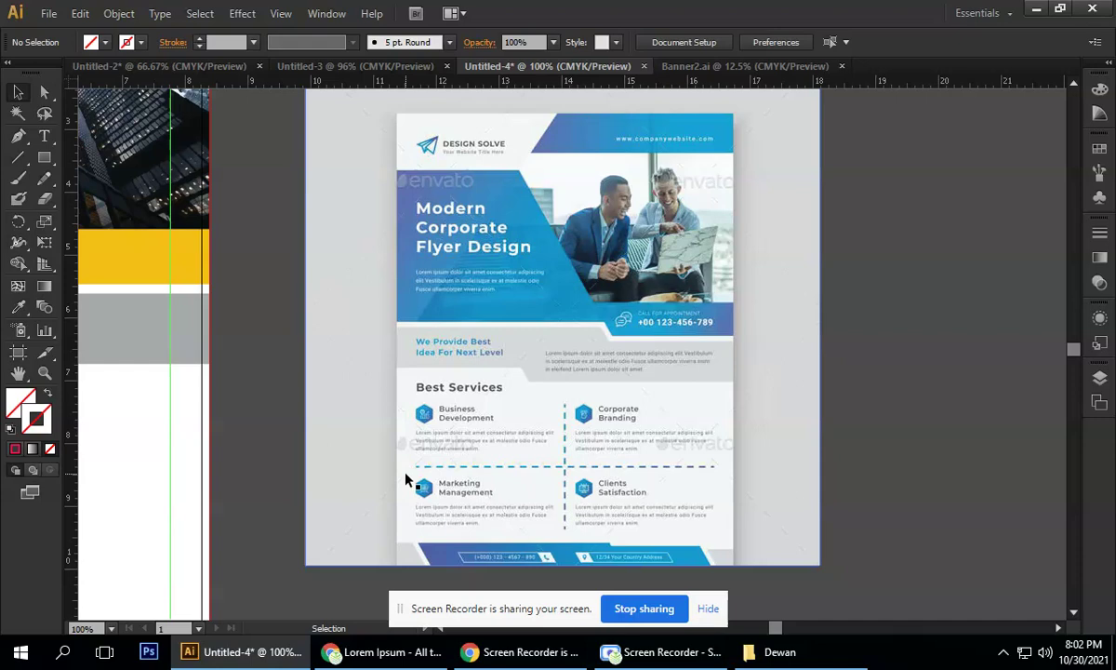
pyautogui.scroll(3, 653, 133)
pyautogui.scroll(-1, 638, 180)
pyautogui.moveTo(642, 150); pyautogui.dragTo(673, 216)
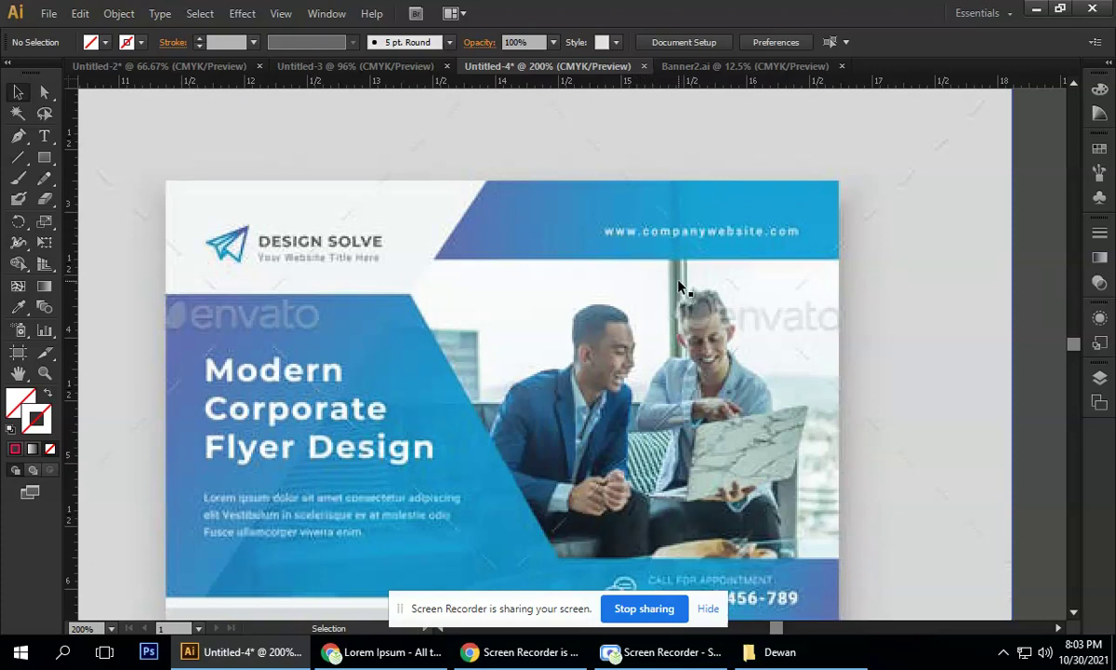
pyautogui.scroll(-2, 652, 247)
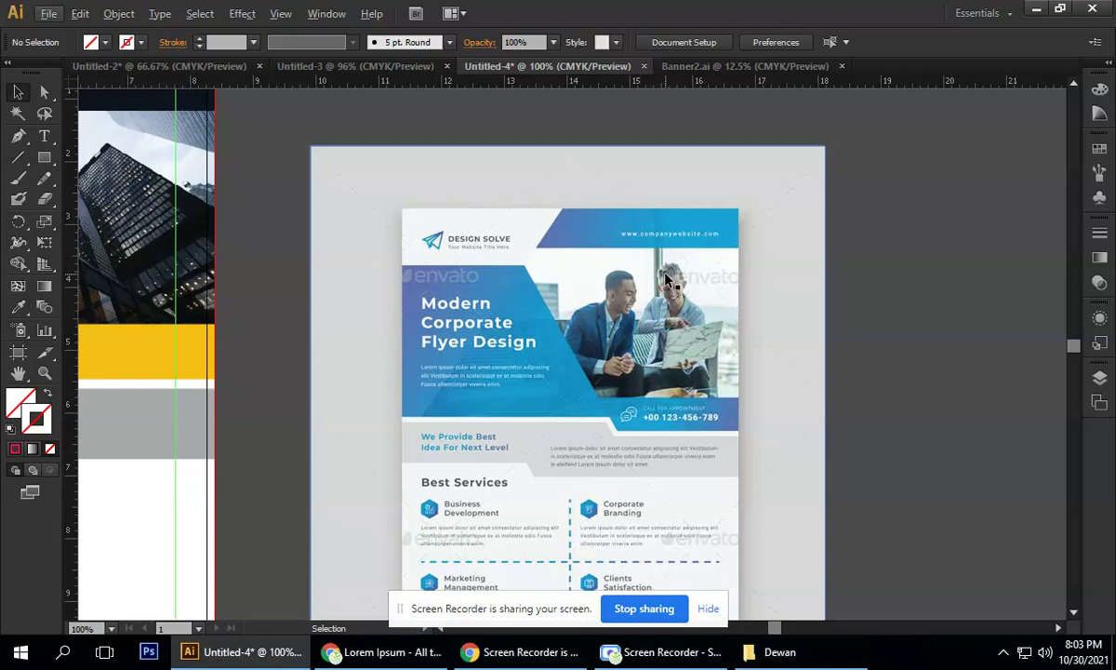
pyautogui.scroll(3, 669, 249)
pyautogui.scroll(-3, 663, 244)
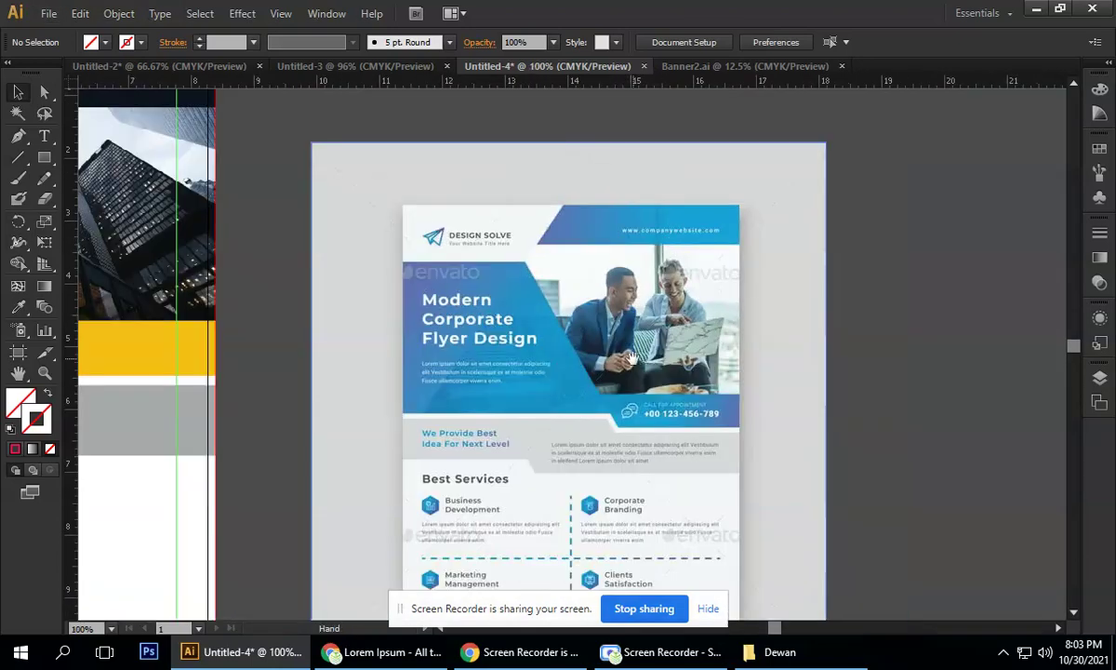
# - Left-align the three-line headline on the yellow panel and move it onto the flyer's left margin guide
pyautogui.click(357, 329)
pyautogui.moveTo(356, 328); pyautogui.dragTo(318, 381)
pyautogui.click(228, 318)
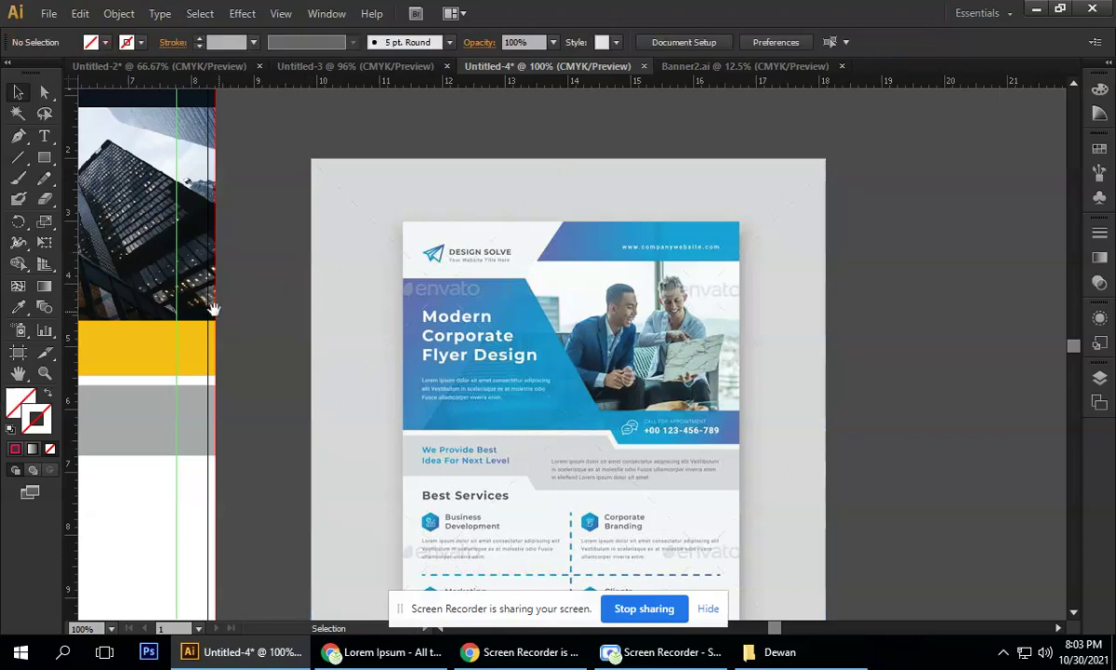
pyautogui.hscroll(-5, 441, 296)
pyautogui.scroll(-1, 441, 297)
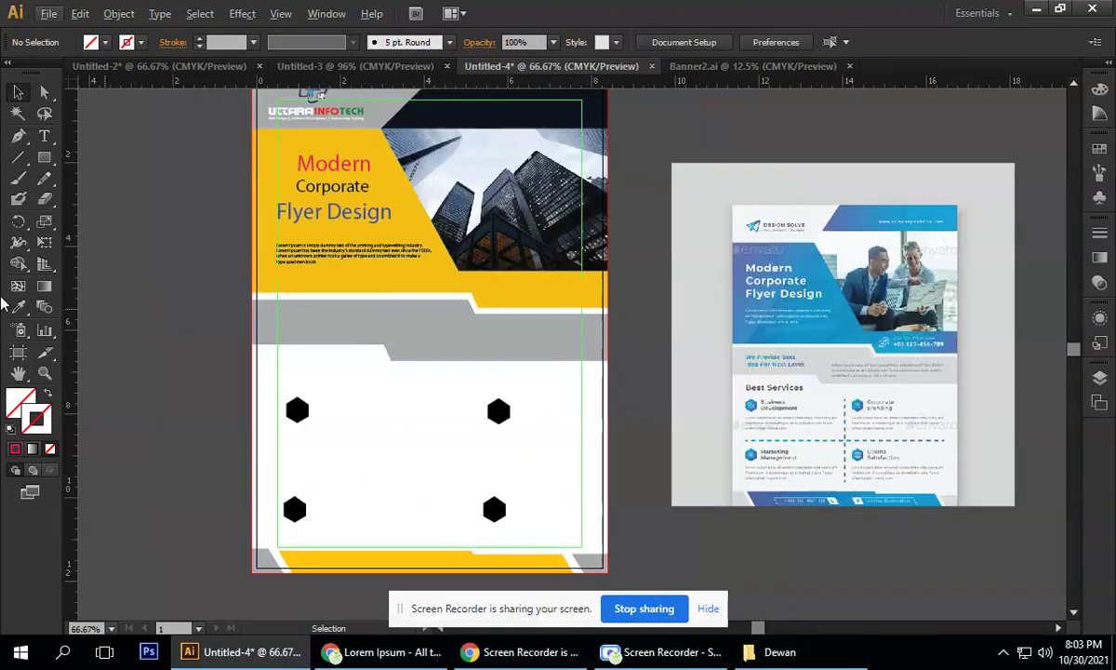
pyautogui.click(300, 184)
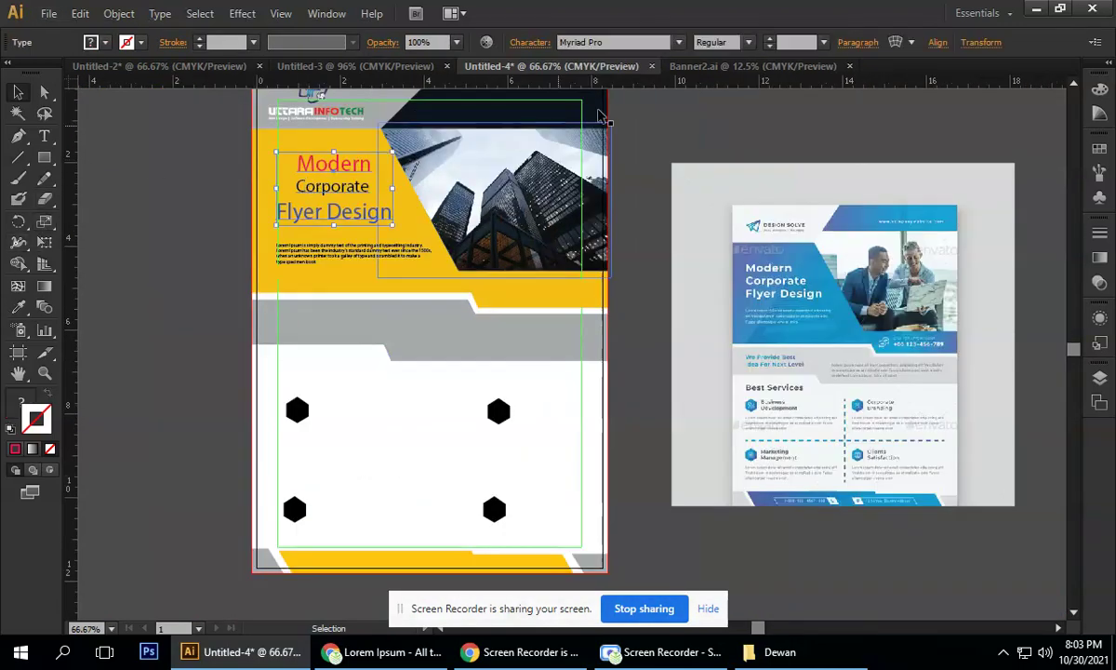
pyautogui.click(850, 43)
pyautogui.click(652, 67)
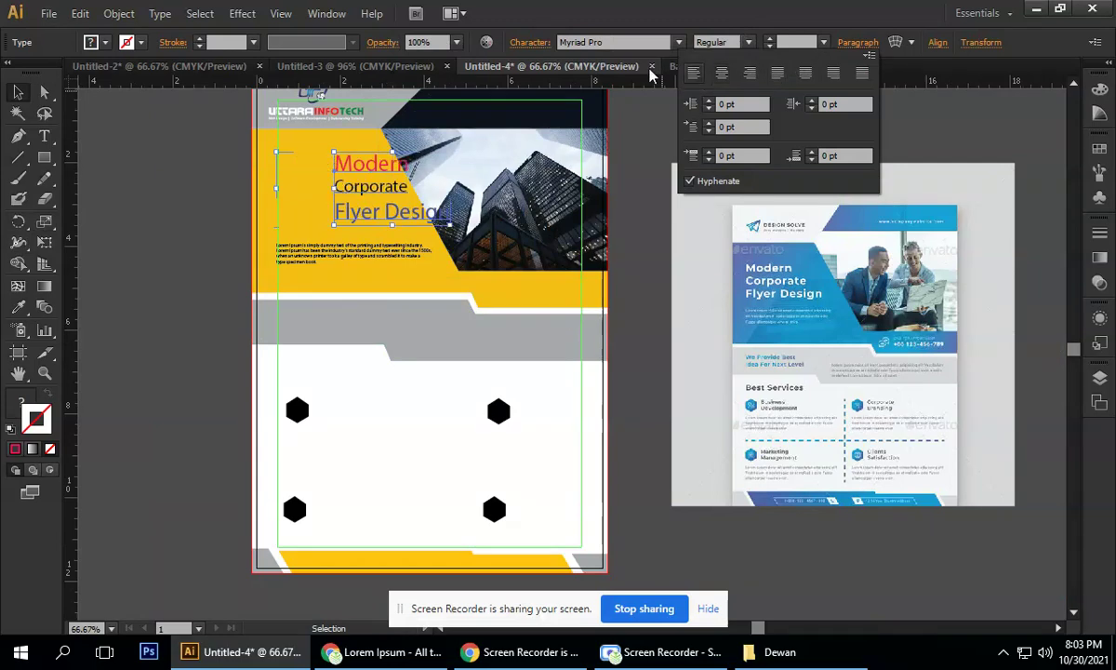
pyautogui.moveTo(354, 179); pyautogui.dragTo(294, 180)
pyautogui.click(225, 209)
# - Nudge the headline horizontally in small increments to either side of the left margin guide and return its edge to the guide
pyautogui.scroll(1, 290, 166)
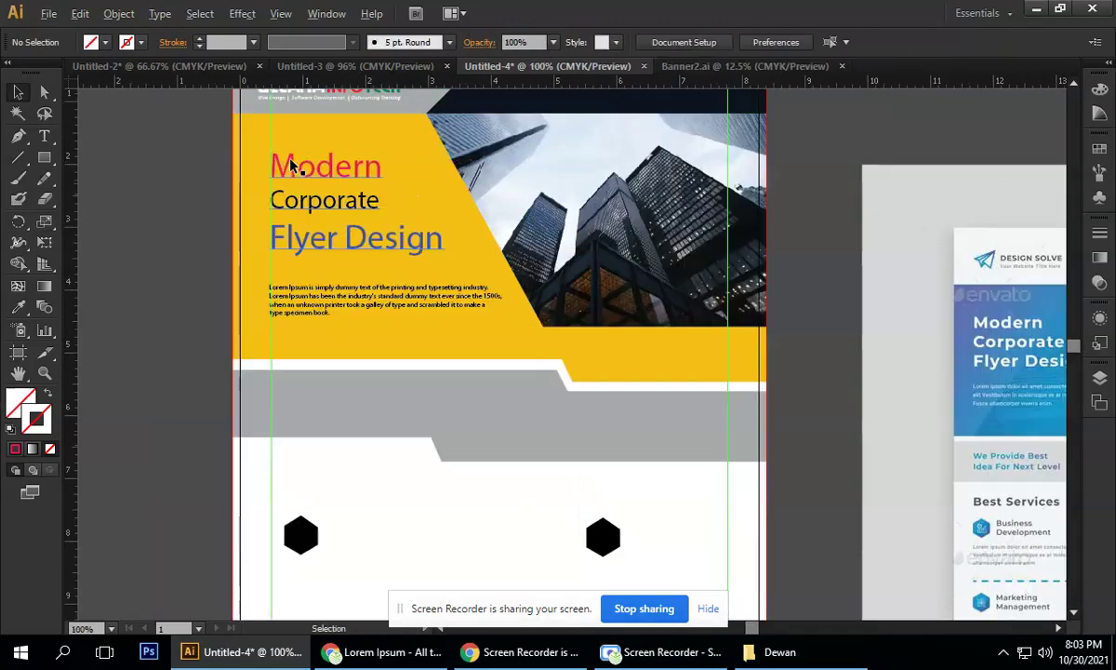
pyautogui.scroll(2, 291, 166)
pyautogui.click(319, 175)
pyautogui.press('Right')
pyautogui.press('Right')
pyautogui.press('Right')
pyautogui.press('Right')
pyautogui.press('Right')
pyautogui.press('Right')
pyautogui.press('Right')
pyautogui.press('Right')
pyautogui.press('Right')
pyautogui.press('Right')
pyautogui.press('Right')
pyautogui.press('Right')
pyautogui.press('Right')
pyautogui.press('Right')
pyautogui.press('Right')
pyautogui.press('Right')
pyautogui.press('Right')
pyautogui.press('Right')
pyautogui.press('Right')
pyautogui.press('Right')
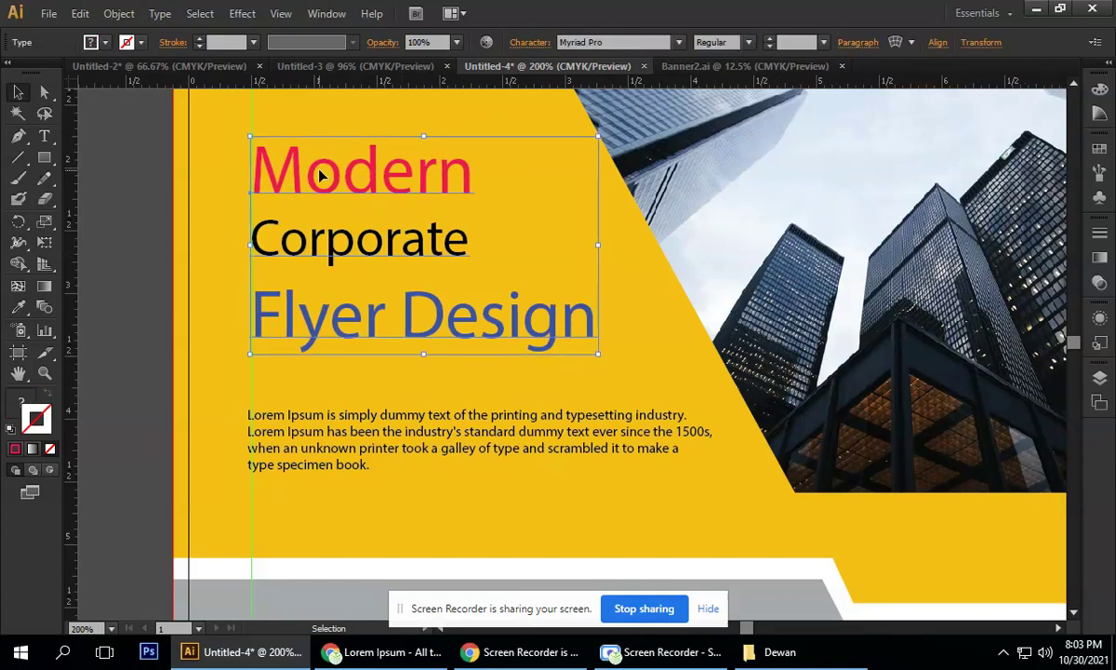
pyautogui.press('Right')
pyautogui.press('Right')
pyautogui.press('Right')
pyautogui.press('Right')
pyautogui.press('Right')
pyautogui.press('Right')
pyautogui.press('Right')
pyautogui.press('Right')
pyautogui.press('Right')
pyautogui.press('Right')
pyautogui.press('Right')
pyautogui.press('Right')
pyautogui.press('Right')
pyautogui.press('Right')
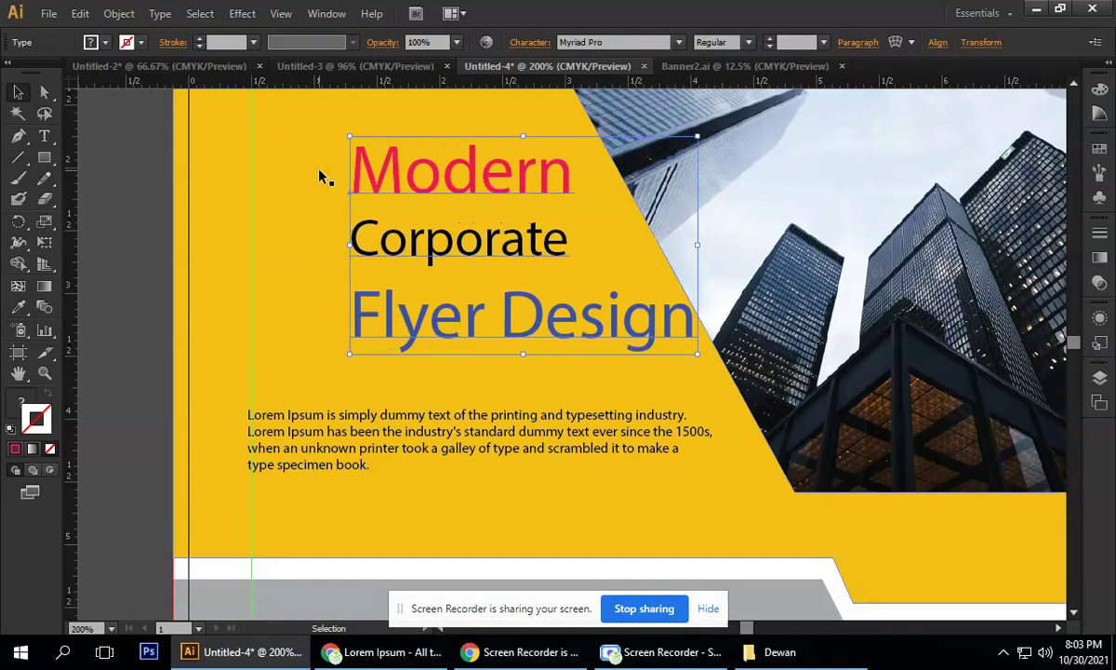
pyautogui.press('Left')
pyautogui.press('Left')
pyautogui.press('Left')
pyautogui.press('Left')
pyautogui.press('Left')
pyautogui.press('Left')
pyautogui.press('Left')
pyautogui.press('Left')
pyautogui.press('Left')
pyautogui.press('Left')
pyautogui.press('Left')
pyautogui.press('Left')
pyautogui.press('Left')
pyautogui.press('Left')
pyautogui.press('Left')
pyautogui.press('Left')
pyautogui.press('Left')
pyautogui.press('Left')
pyautogui.press('Left')
pyautogui.press('Left')
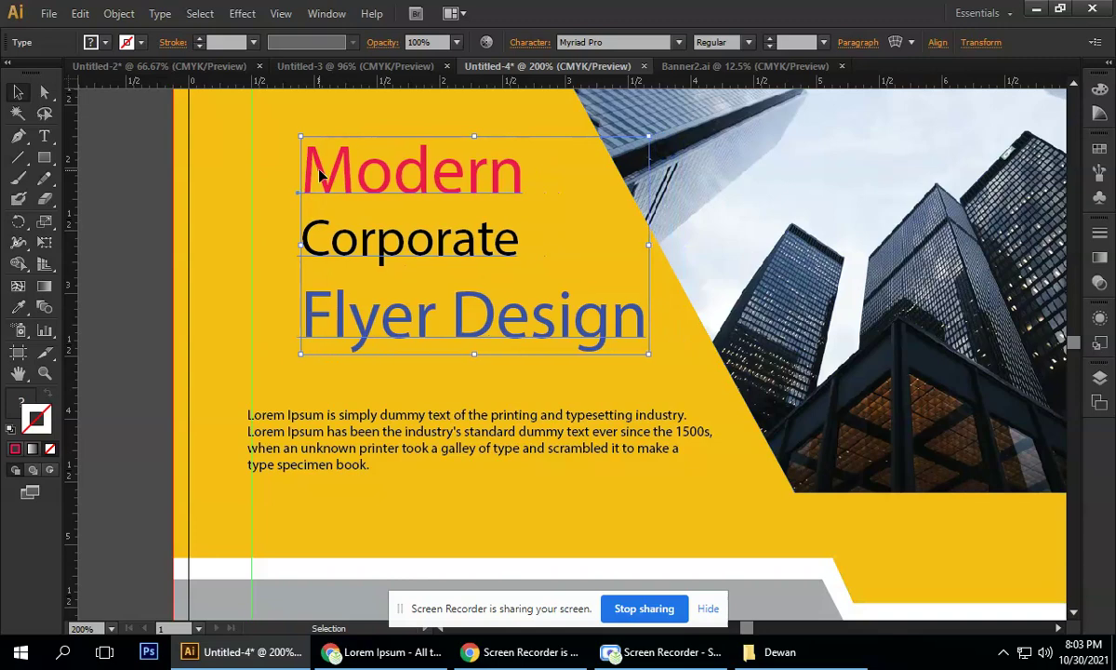
pyautogui.press('Left')
pyautogui.press('Left')
pyautogui.press('Left')
pyautogui.press('Left')
pyautogui.press('Left')
pyautogui.press('Left')
pyautogui.press('Left')
pyautogui.press('Left')
pyautogui.press('Left')
pyautogui.press('Left')
pyautogui.press('Left')
pyautogui.press('Left')
pyautogui.press('Left')
pyautogui.press('Left')
pyautogui.press('Left')
pyautogui.press('Left')
pyautogui.press('Left')
pyautogui.press('Left')
pyautogui.press('Left')
pyautogui.press('Left')
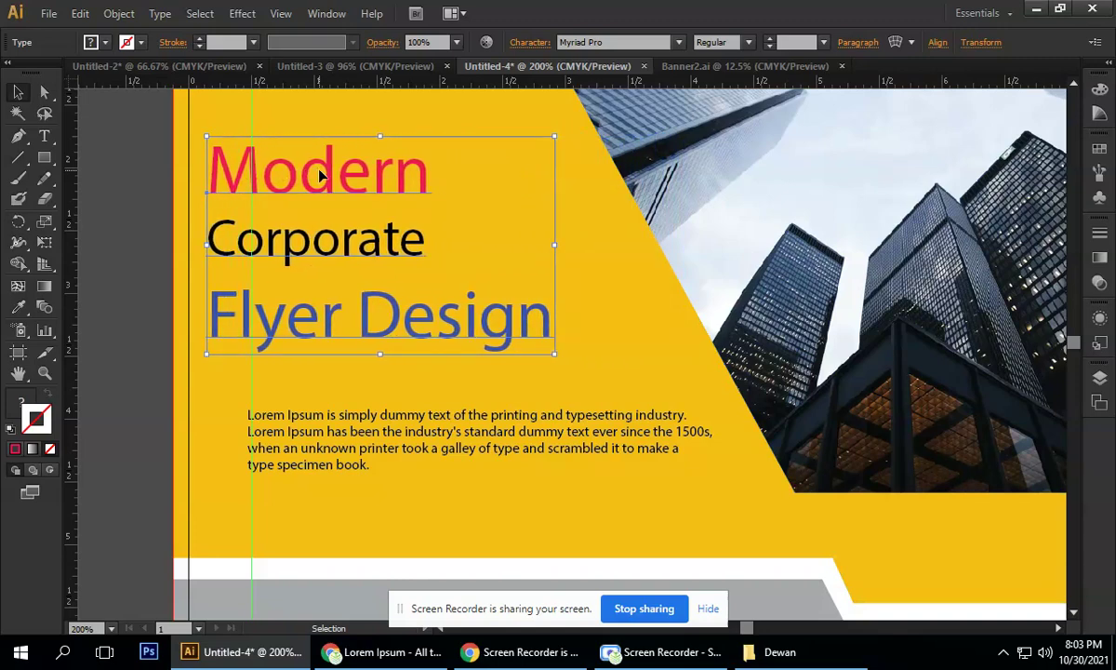
pyautogui.press('Right')
pyautogui.press('Right')
pyautogui.press('Right')
pyautogui.press('Right')
pyautogui.press('Right')
pyautogui.press('Right')
pyautogui.press('Right')
pyautogui.press('Right')
pyautogui.press('Right')
pyautogui.press('Right')
pyautogui.press('Right')
pyautogui.press('Right')
pyautogui.press('Right')
pyautogui.press('Right')
pyautogui.press('Right')
pyautogui.press('Right')
pyautogui.press('Right')
pyautogui.press('Right')
pyautogui.press('Right')
pyautogui.press('Right')
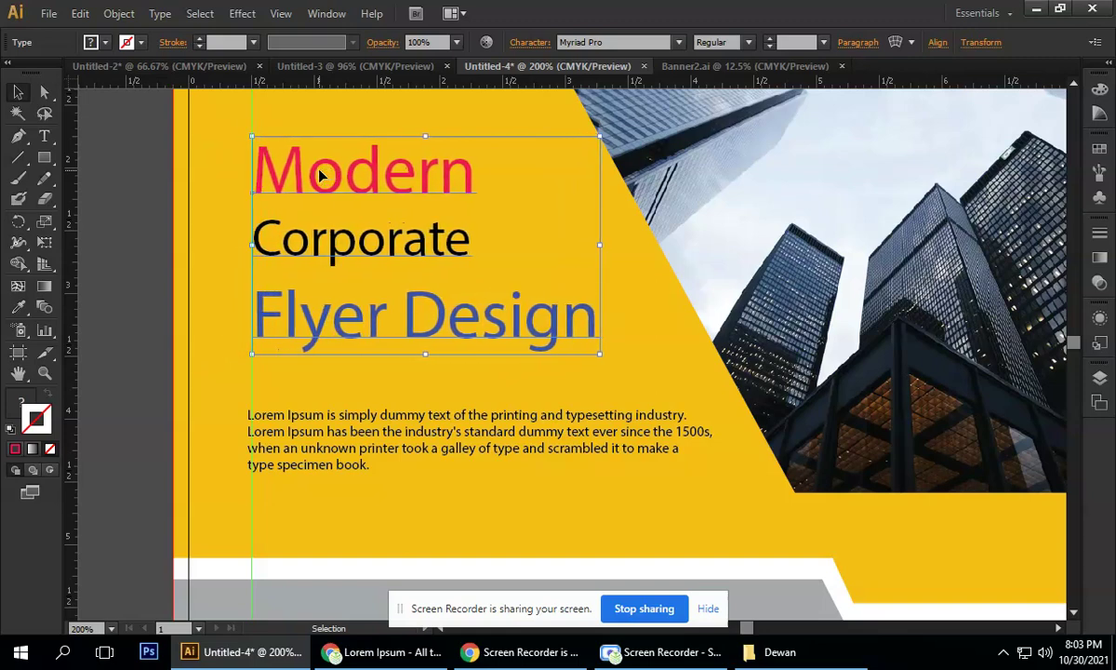
pyautogui.press('Left')
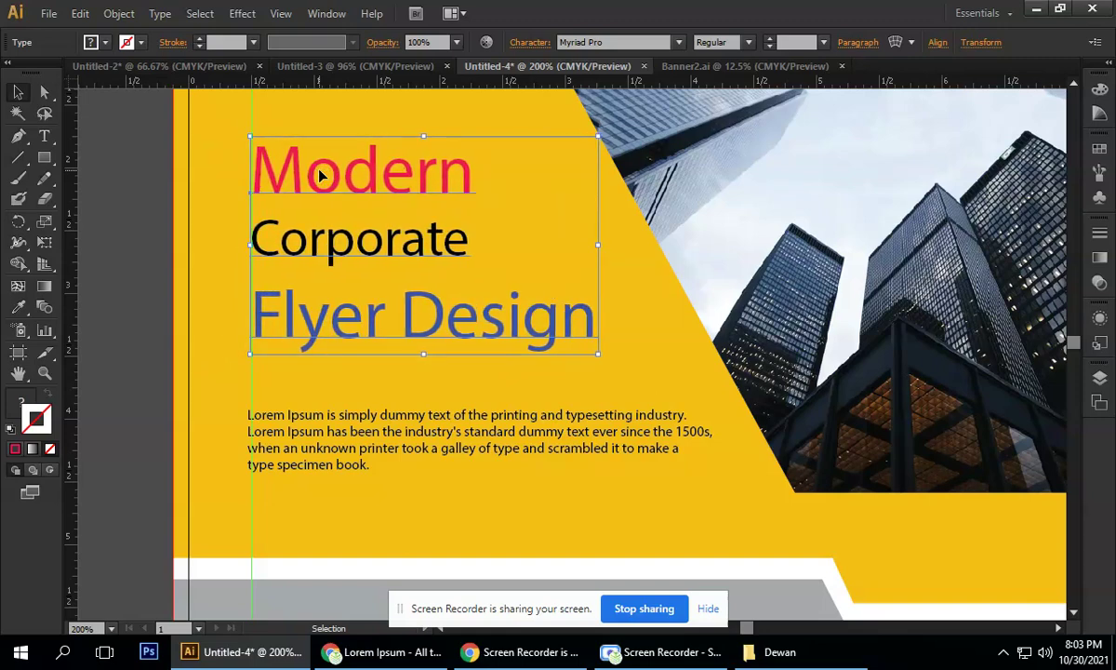
# - Nudge the three-line headline slightly right to set its left edge precisely against the flyer's left margin guide
pyautogui.scroll(6, 253, 116)
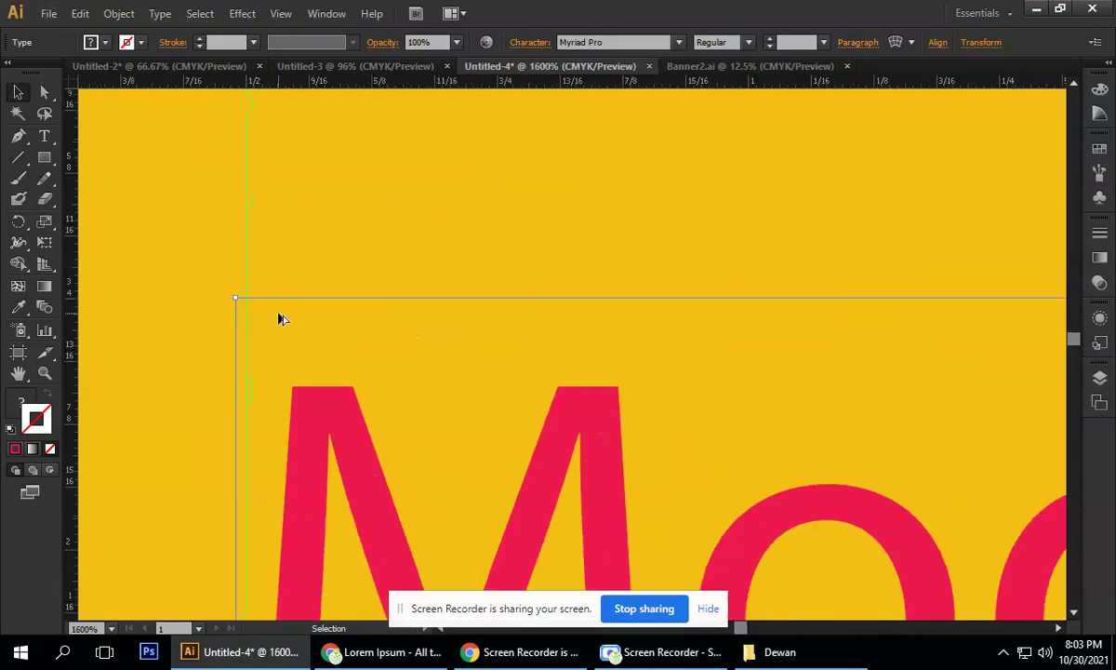
pyautogui.scroll(1, 282, 319)
pyautogui.press('Right')
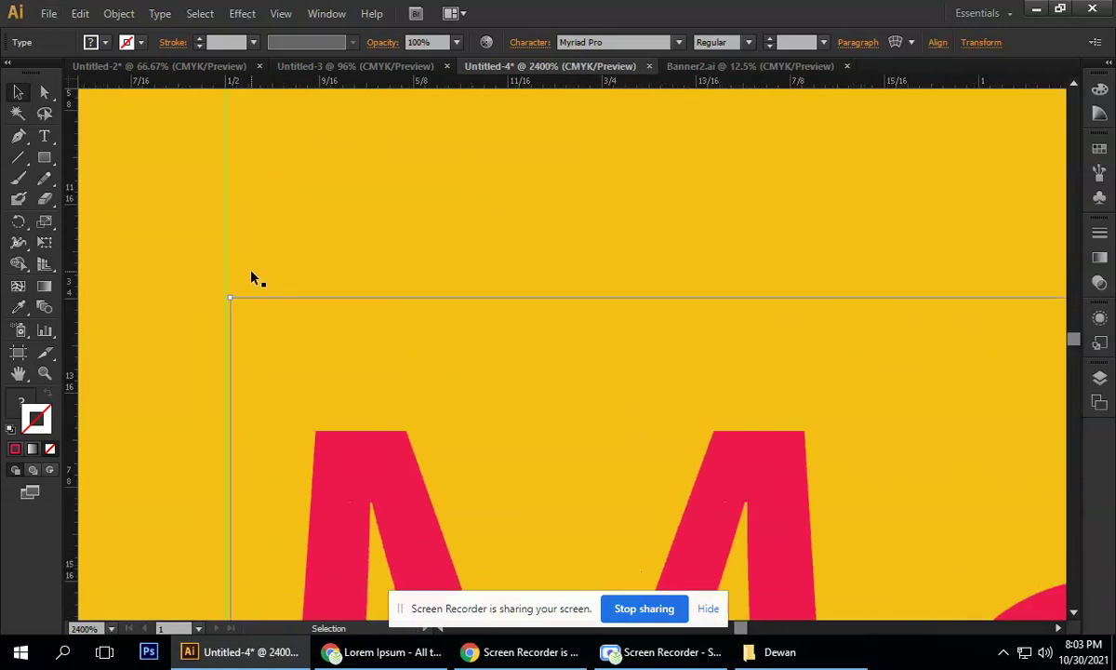
pyautogui.scroll(-7, 324, 245)
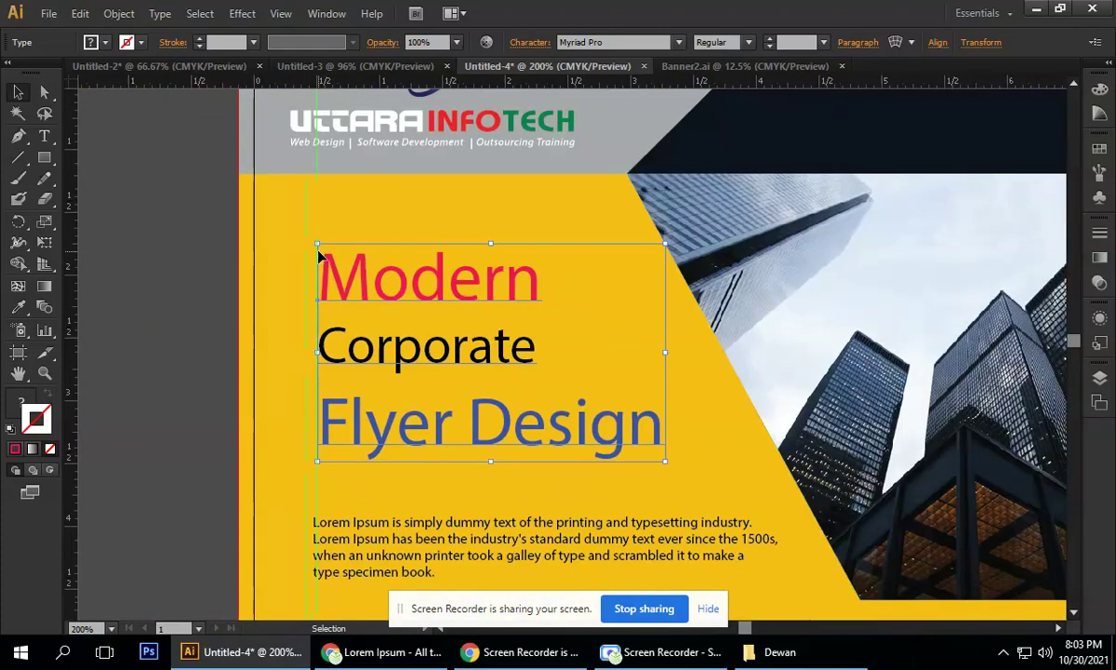
# - Shift the headline right into the yellow panel, move it back left until it starts slightly outside the left margin guide, and deselect it
pyautogui.press('Right')
pyautogui.press('Right')
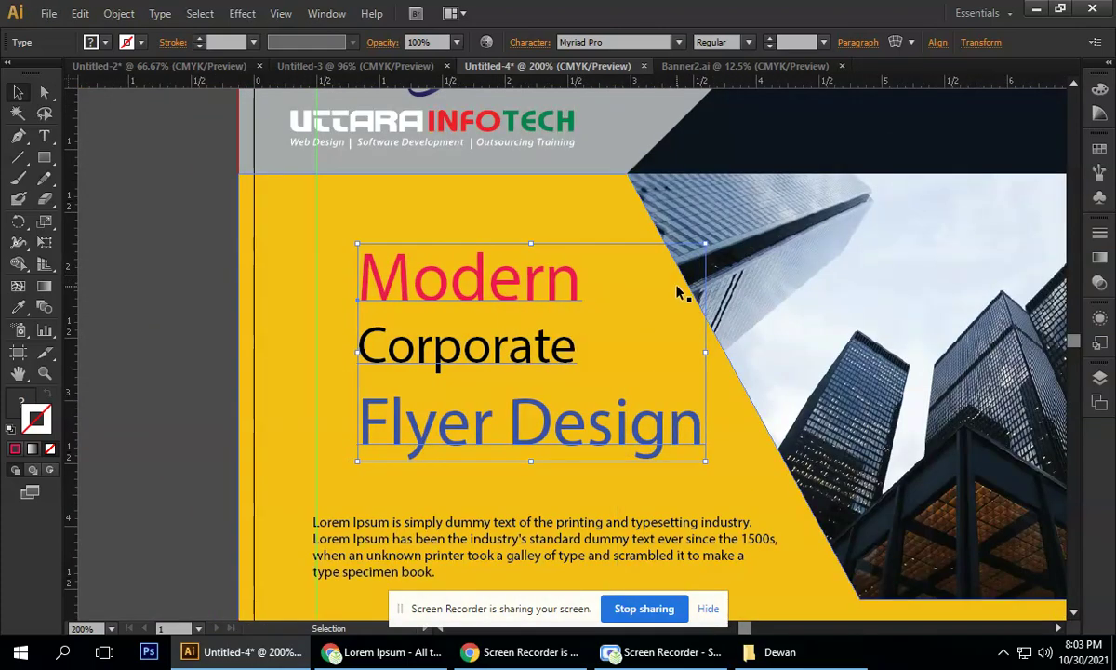
pyautogui.press('Left')
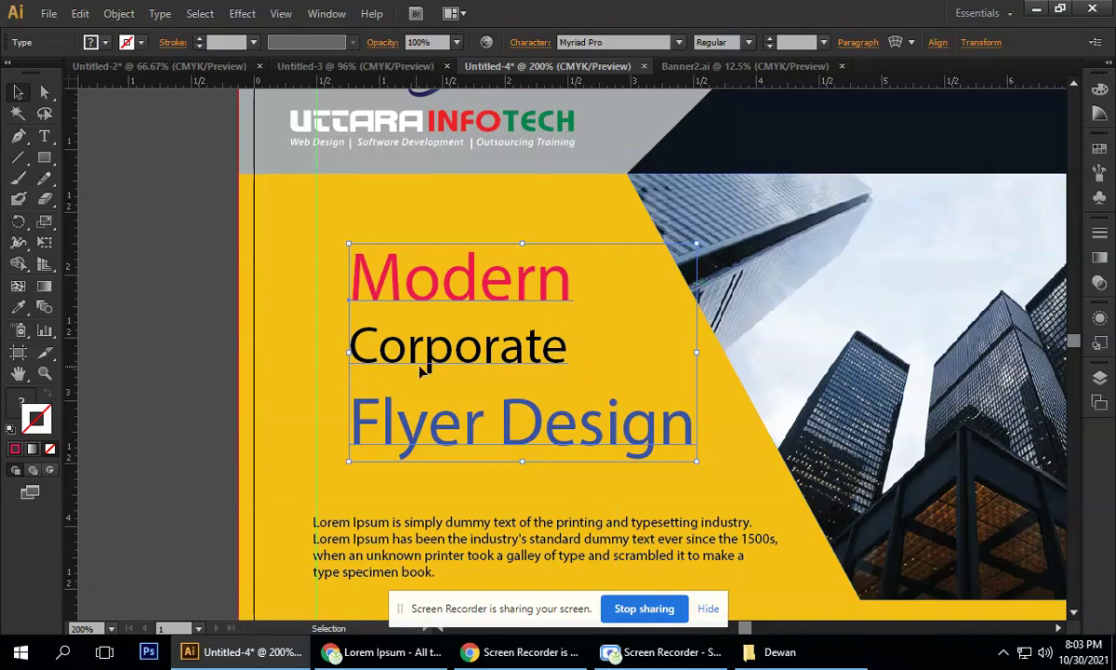
pyautogui.press('Left')
pyautogui.press('Left')
pyautogui.press('Left')
pyautogui.press('Left')
pyautogui.press('Left')
pyautogui.press('Left')
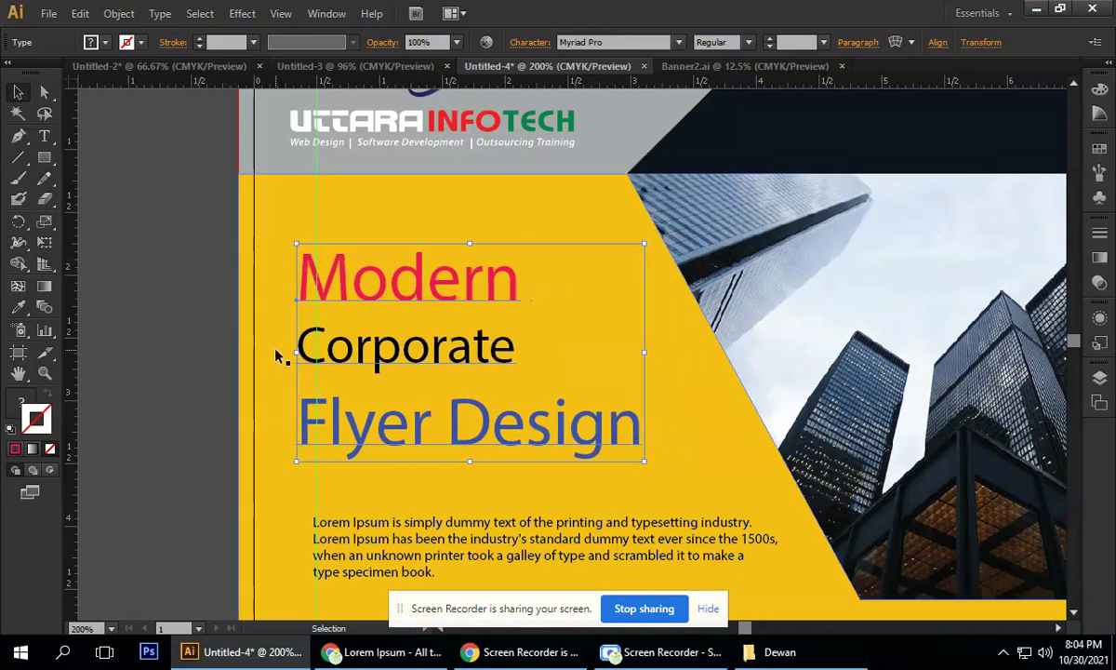
pyautogui.hotkey('ctrl', '-')
pyautogui.click(139, 311)
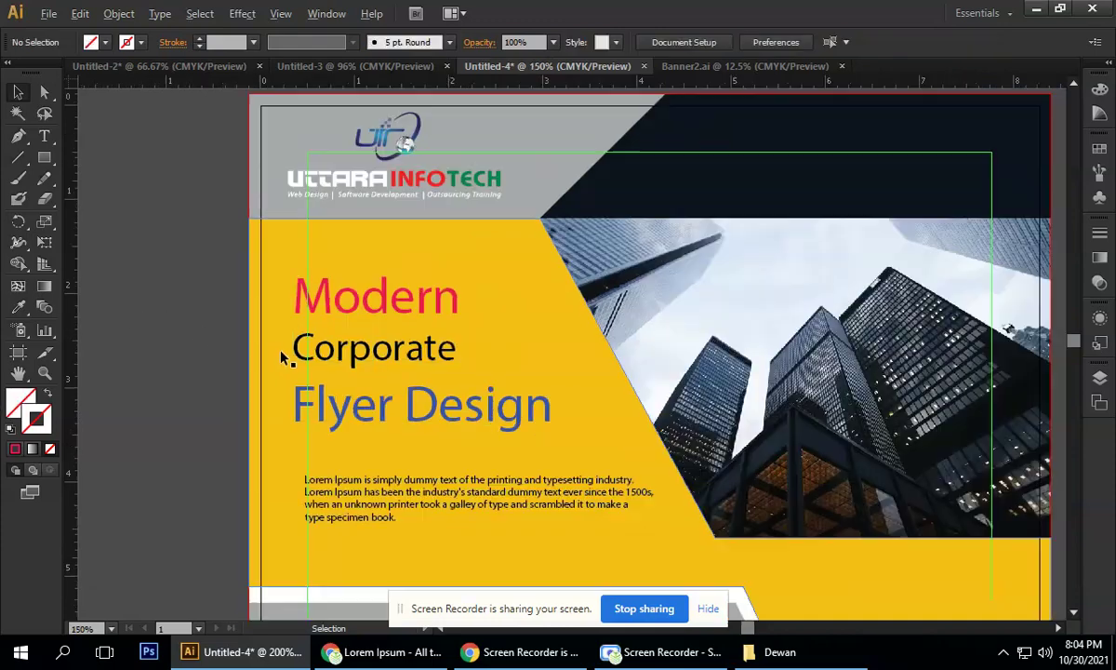
pyautogui.hotkey('ctrl', '-')
pyautogui.hotkey('ctrl', '-')
pyautogui.scroll(-4, 579, 286)
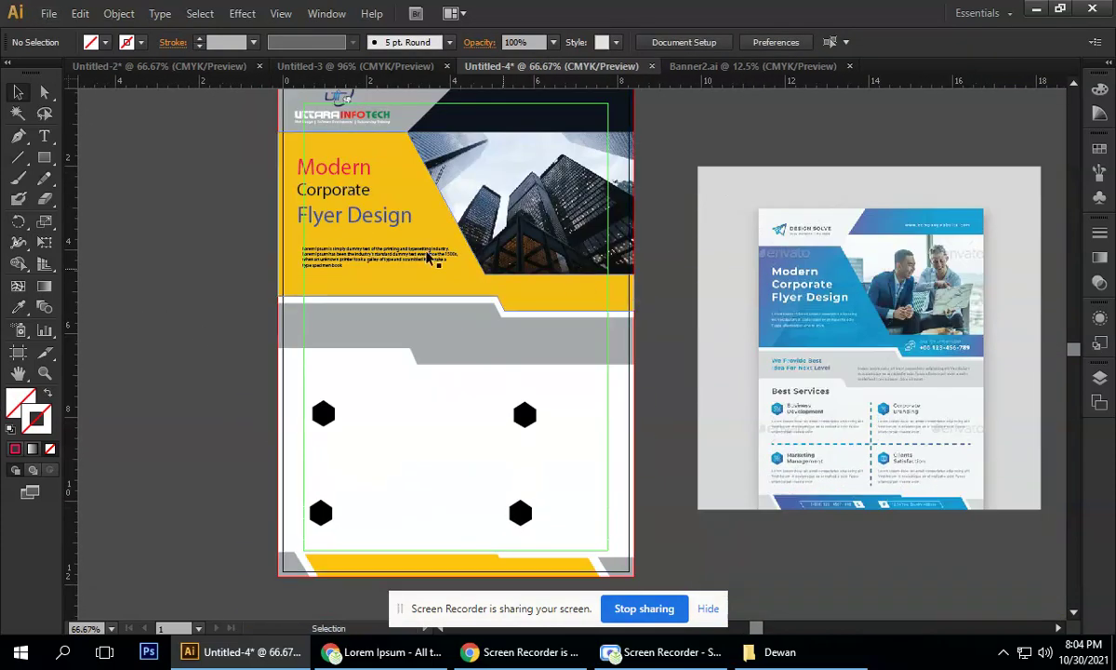
pyautogui.moveTo(902, 354); pyautogui.dragTo(739, 342)
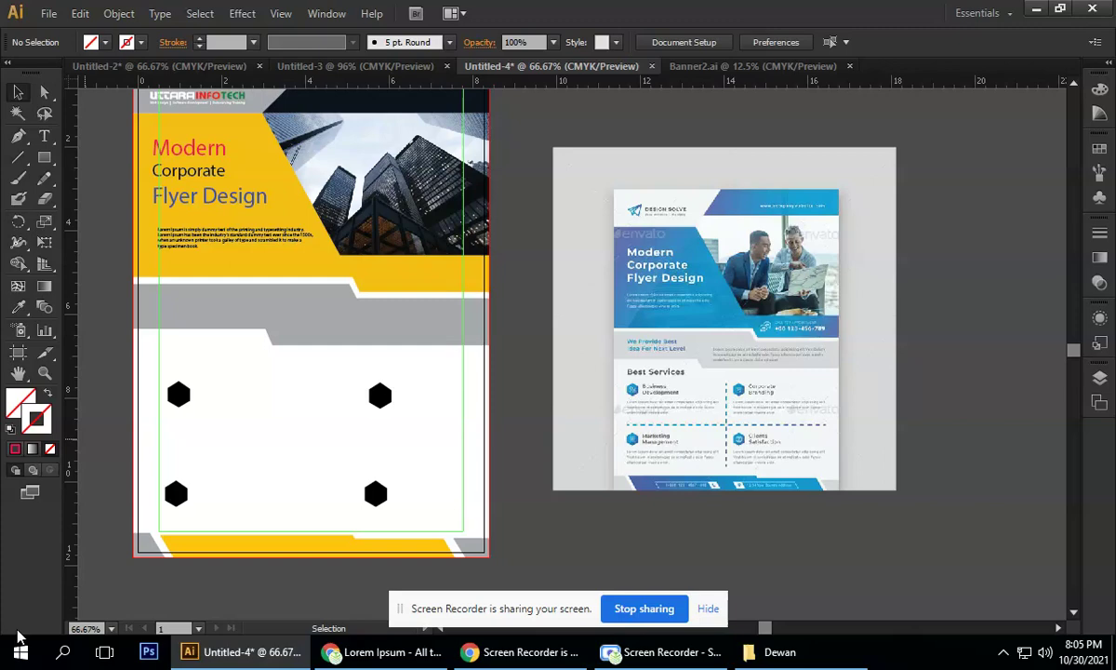
pyautogui.moveTo(237, 651)
pyautogui.click(661, 652)
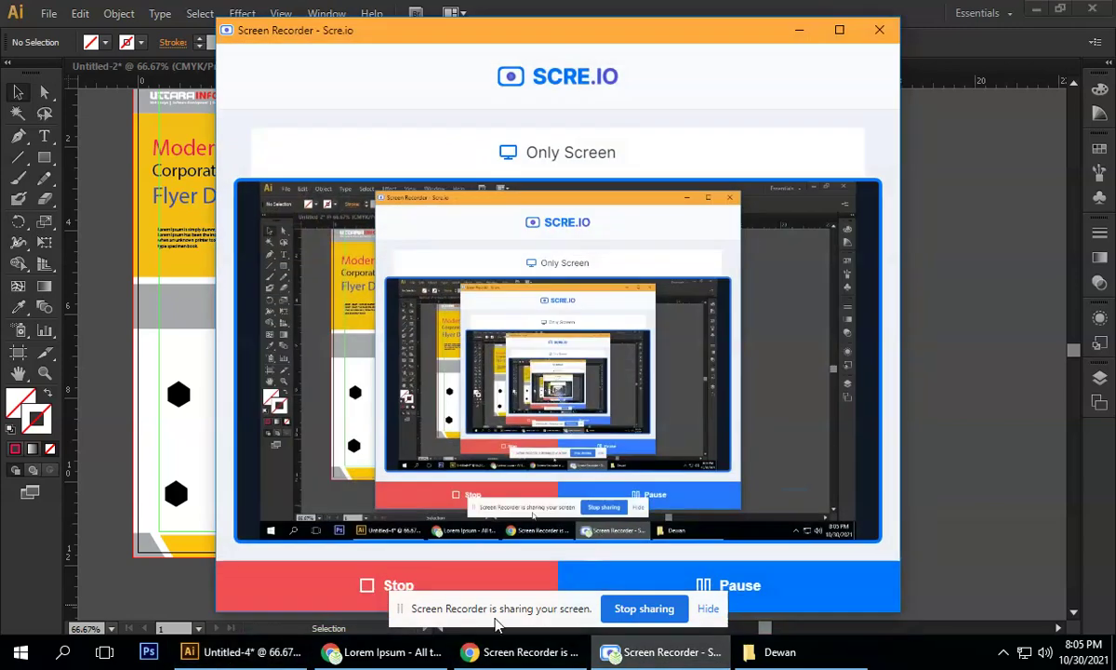